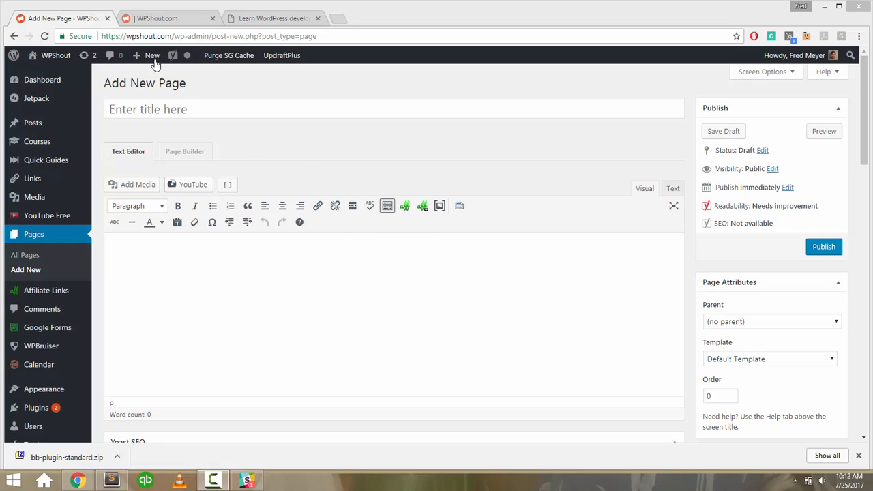
Title the new page "Beaver Builder Landing" and publish it.
{"action": "left_click", "coordinate": [157, 21]}
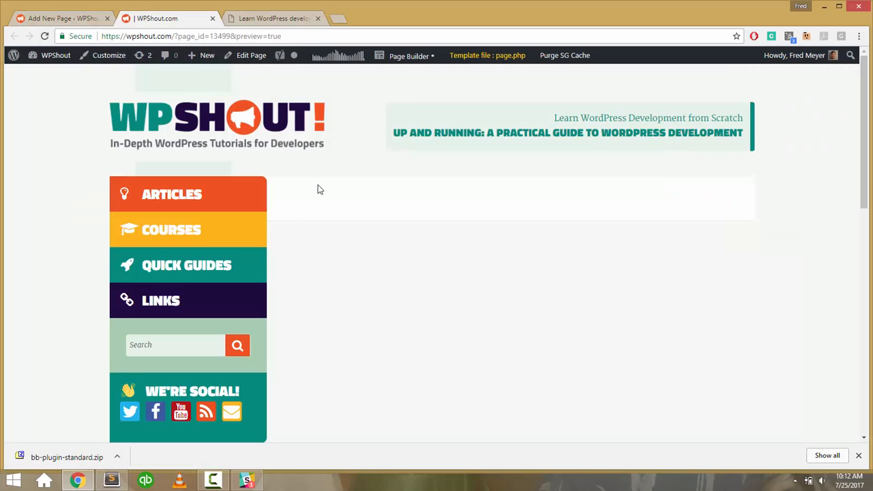
{"action": "left_click", "coordinate": [72, 21]}
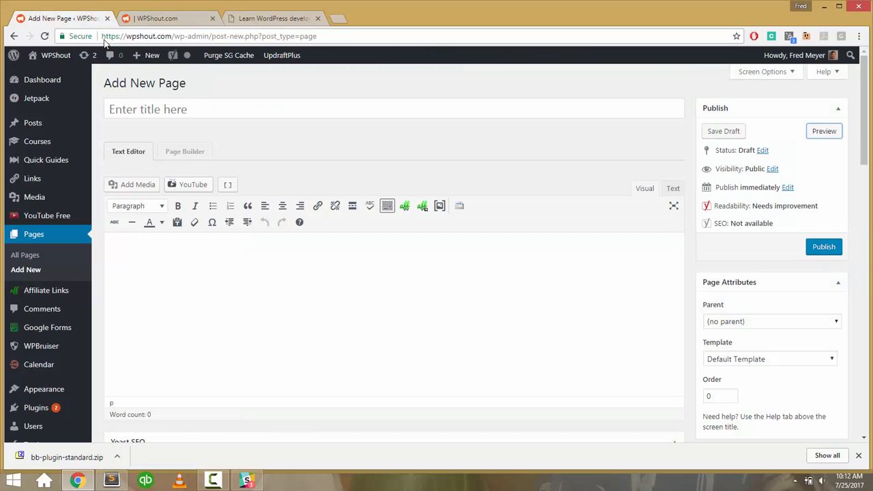
{"action": "left_click", "coordinate": [164, 106]}
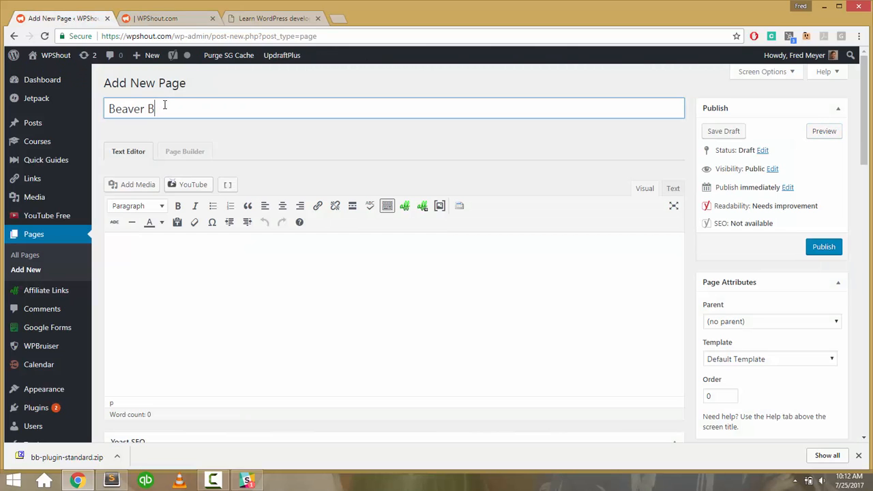
{"action": "type", "text": "Beaver Builder Landing"}
{"action": "key", "text": "Tab"}
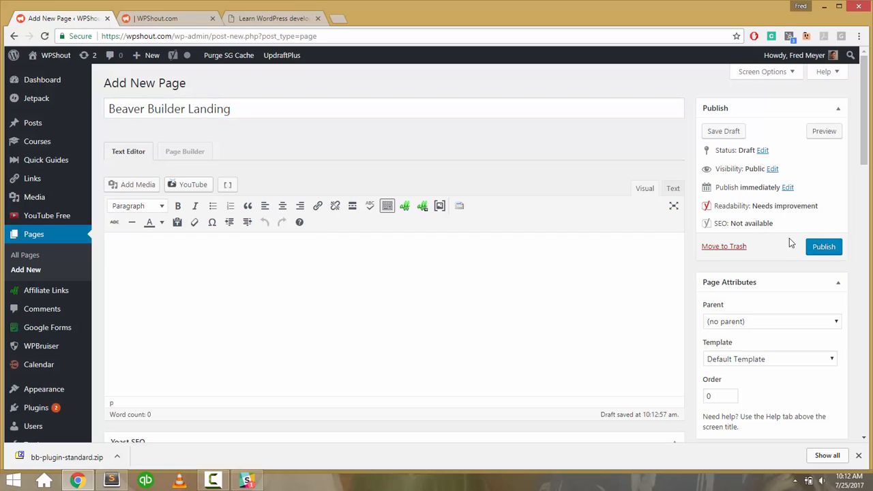
{"action": "left_click", "coordinate": [822, 248]}
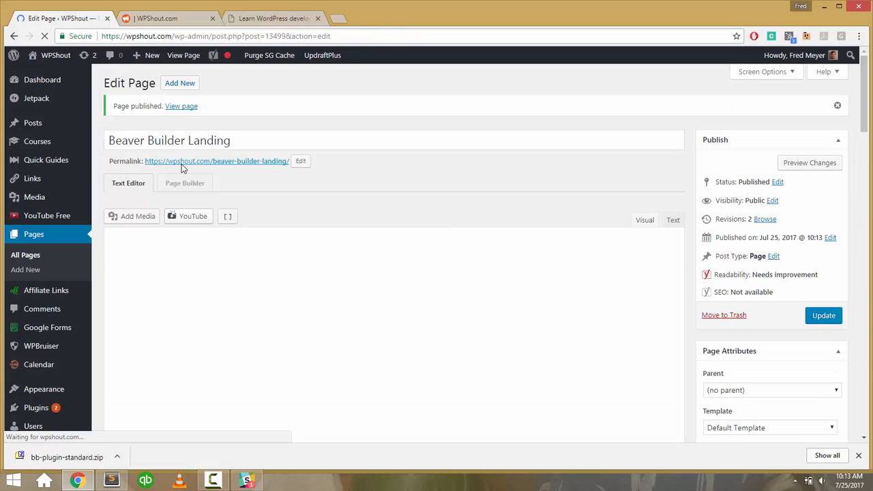
Open the published page's permalink in a new tab and close the old page preview tab.
{"action": "right_click", "coordinate": [187, 161]}
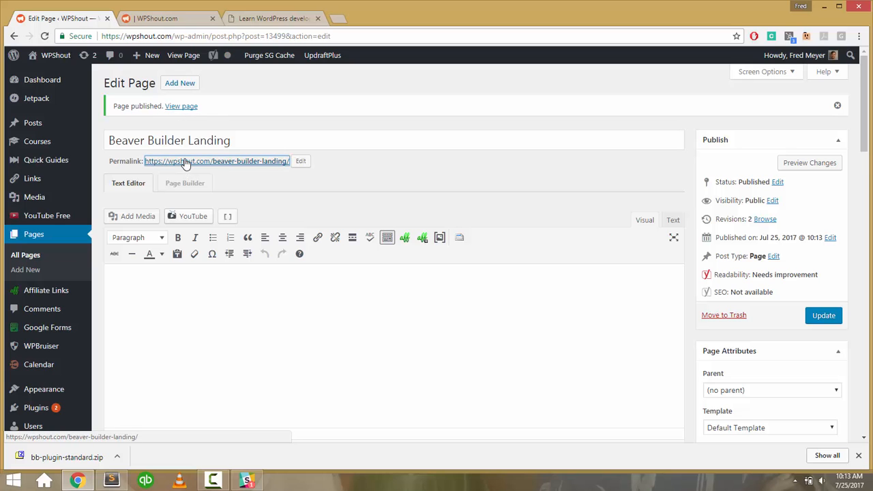
{"action": "left_click", "coordinate": [234, 166]}
{"action": "left_click", "coordinate": [273, 18]}
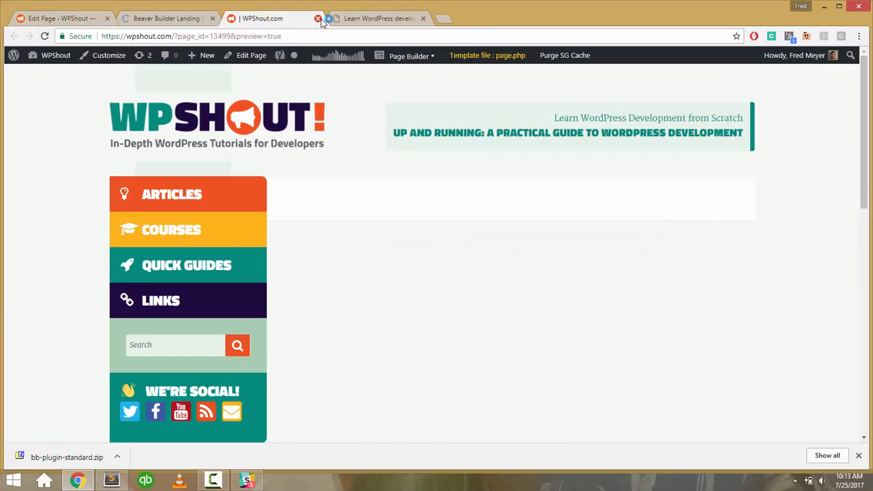
{"action": "left_click", "coordinate": [318, 18]}
{"action": "left_click", "coordinate": [188, 19]}
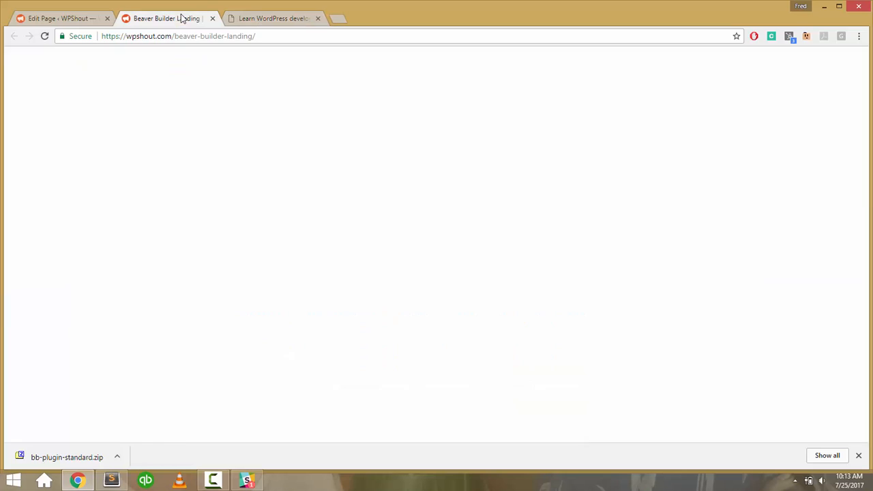
Launch Page Builder for the Beaver Builder Landing page and decline the introductory tour.
{"action": "left_click", "coordinate": [60, 21]}
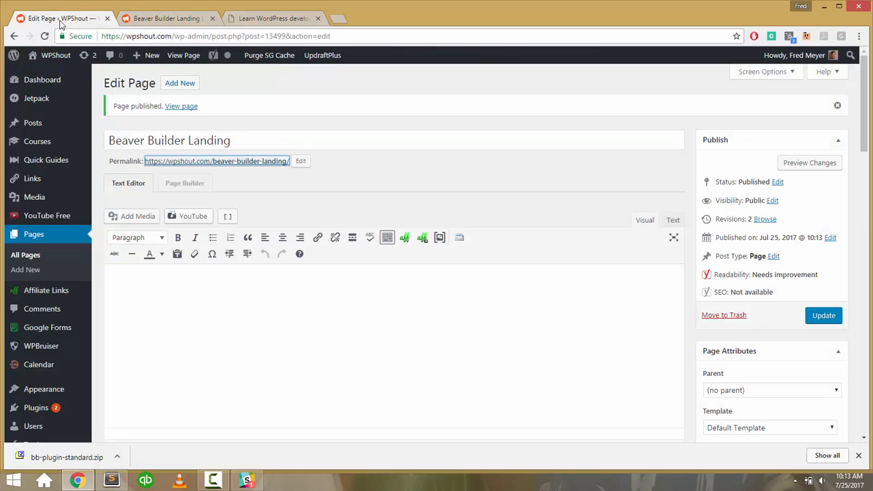
{"action": "left_click", "coordinate": [191, 185]}
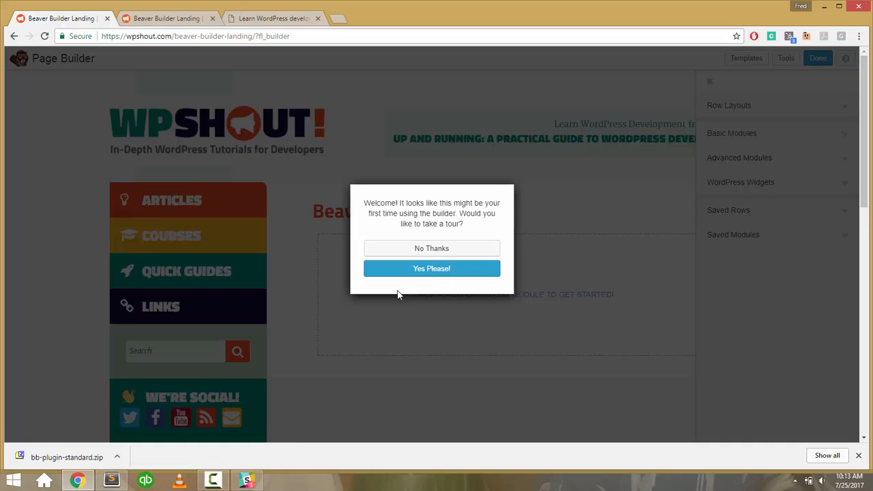
{"action": "left_click", "coordinate": [429, 251]}
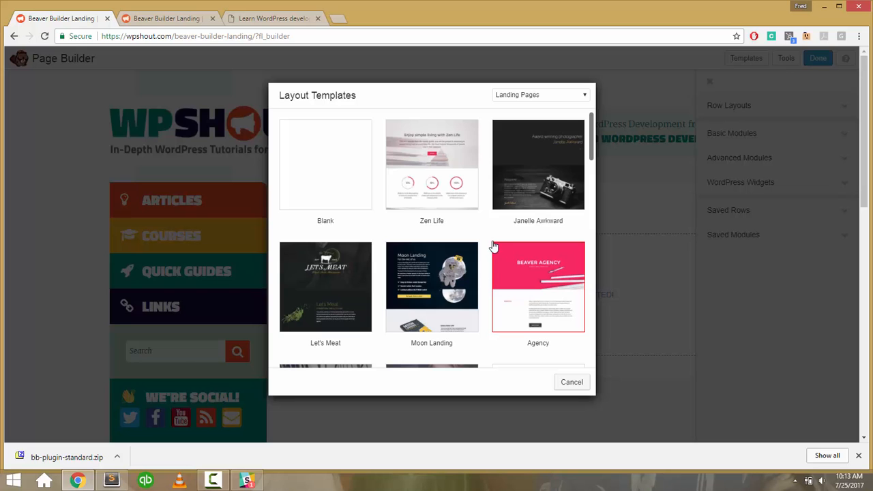
Browse the Landing Pages layout templates and apply the Zen Life template to the page.
{"action": "left_click_drag", "start_coordinate": [591, 145], "coordinate": [583, 343]}
{"action": "left_click_drag", "start_coordinate": [583, 305], "coordinate": [593, 103]}
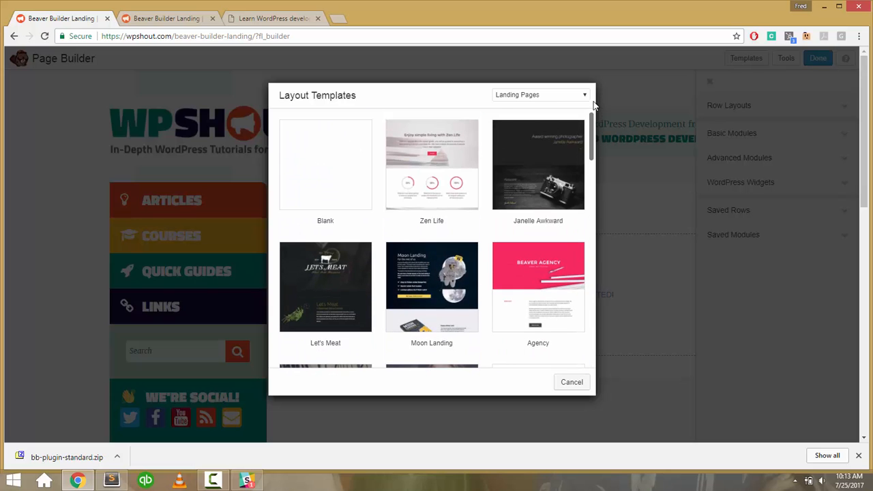
{"action": "left_click", "coordinate": [450, 152]}
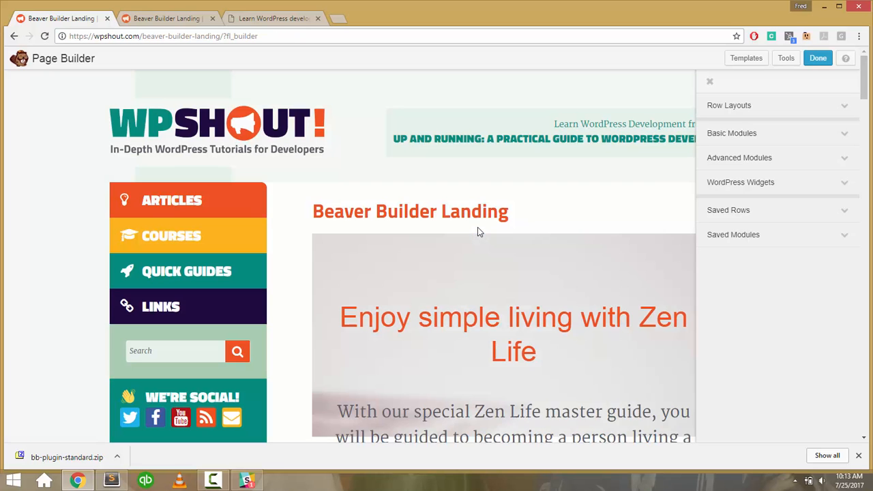
Examine the sections of the applied Zen Life layout, from the opening banner down to the page footer.
{"action": "scroll", "coordinate": [478, 232], "scroll_direction": "down", "scroll_amount": 10}
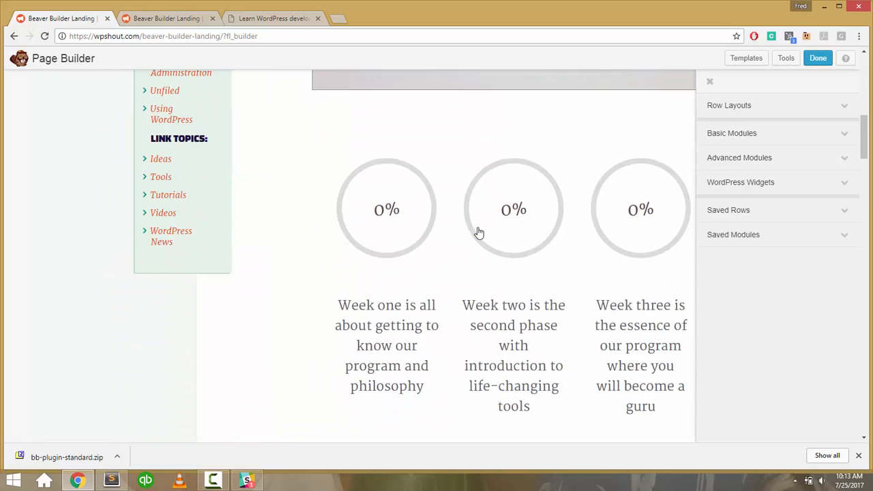
{"action": "scroll", "coordinate": [478, 233], "scroll_direction": "down", "scroll_amount": 15}
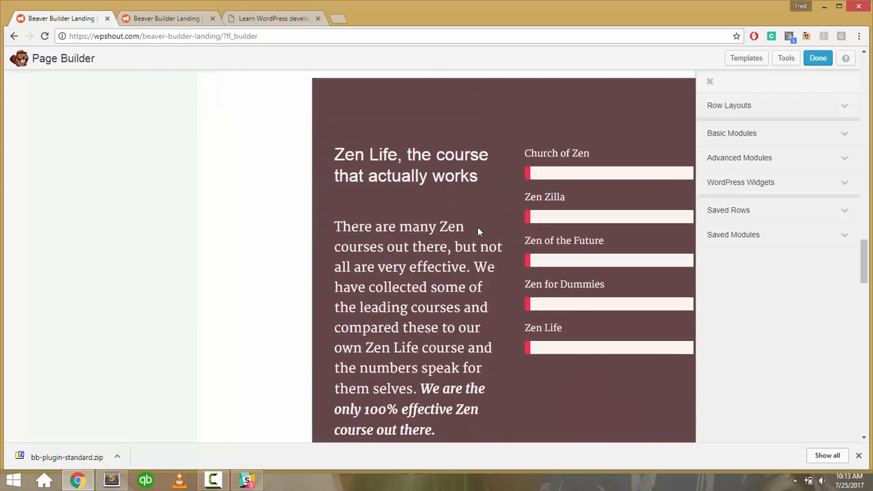
{"action": "scroll", "coordinate": [478, 232], "scroll_direction": "down", "scroll_amount": 15}
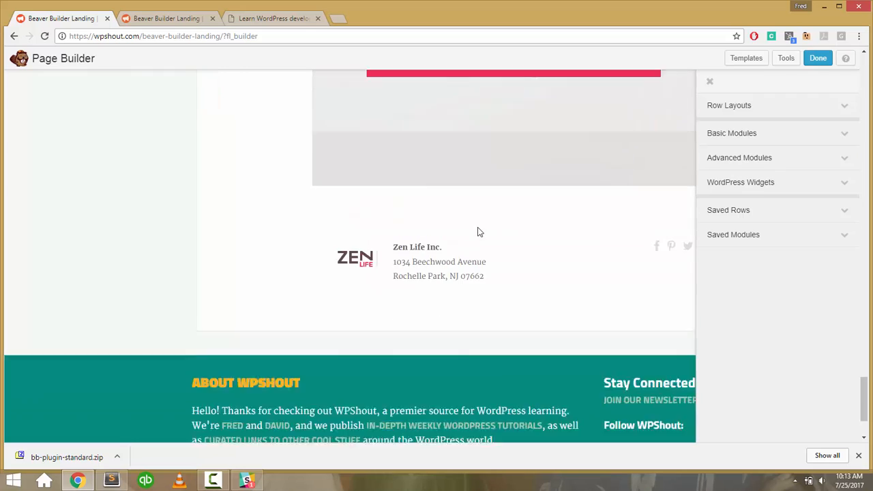
{"action": "scroll", "coordinate": [477, 232], "scroll_direction": "down", "scroll_amount": 3}
{"action": "scroll", "coordinate": [478, 232], "scroll_direction": "up", "scroll_amount": 20}
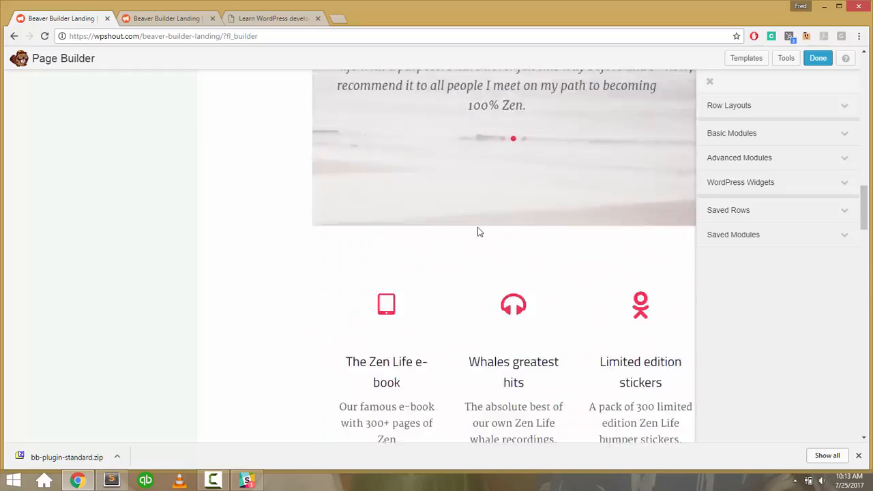
{"action": "scroll", "coordinate": [478, 231], "scroll_direction": "up", "scroll_amount": 10}
{"action": "scroll", "coordinate": [477, 232], "scroll_direction": "down", "scroll_amount": 6}
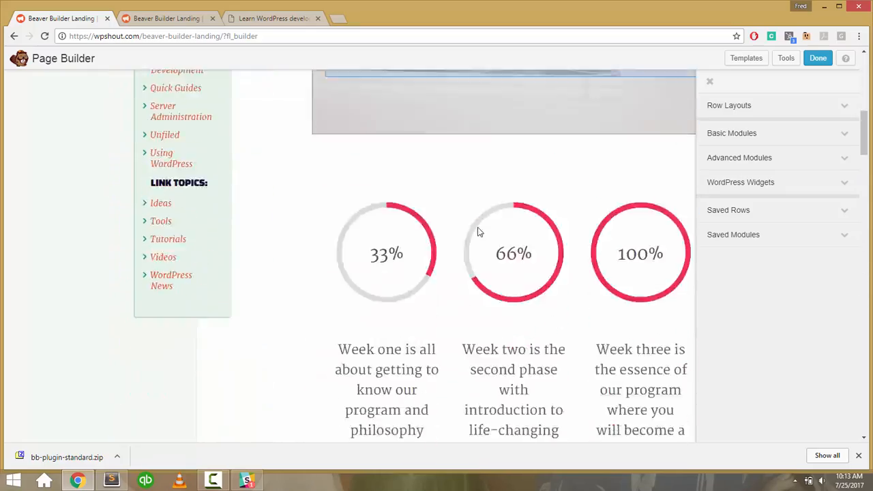
{"action": "scroll", "coordinate": [478, 232], "scroll_direction": "down", "scroll_amount": 3}
{"action": "scroll", "coordinate": [477, 232], "scroll_direction": "up", "scroll_amount": 10}
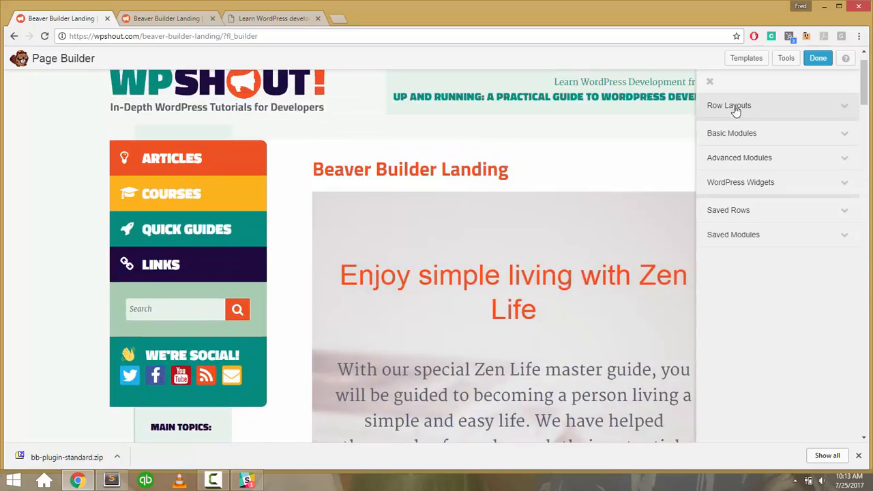
Close the builder's content panel and review how the Zen Life layout sits within the site's header and sidebar.
{"action": "left_click", "coordinate": [710, 82]}
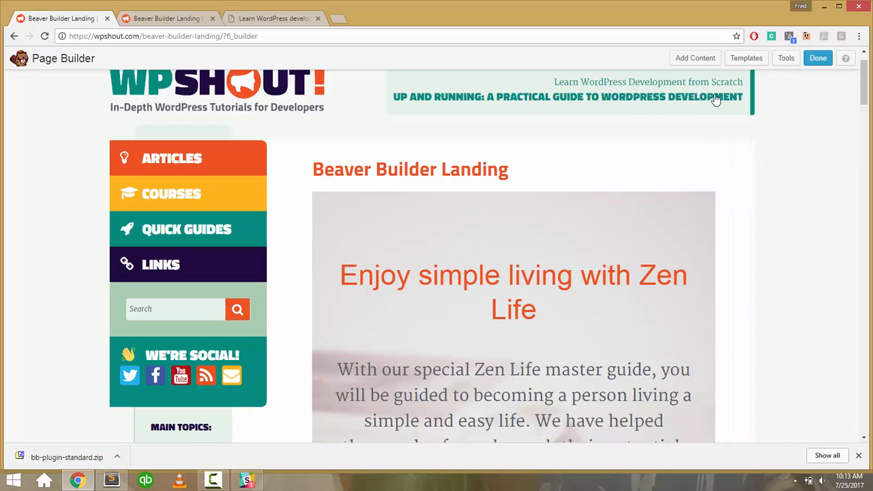
{"action": "scroll", "coordinate": [714, 182], "scroll_direction": "down", "scroll_amount": 6}
{"action": "scroll", "coordinate": [714, 183], "scroll_direction": "down", "scroll_amount": 6}
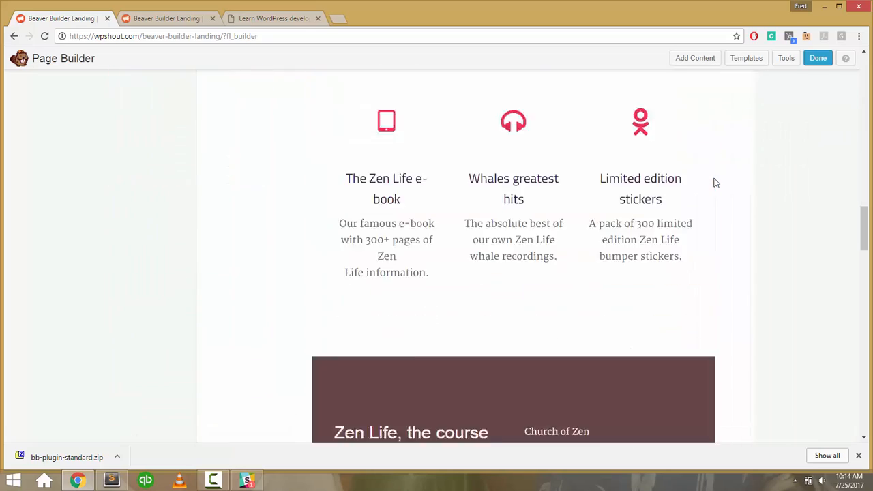
{"action": "scroll", "coordinate": [714, 182], "scroll_direction": "up", "scroll_amount": 6}
{"action": "scroll", "coordinate": [714, 183], "scroll_direction": "up", "scroll_amount": 10}
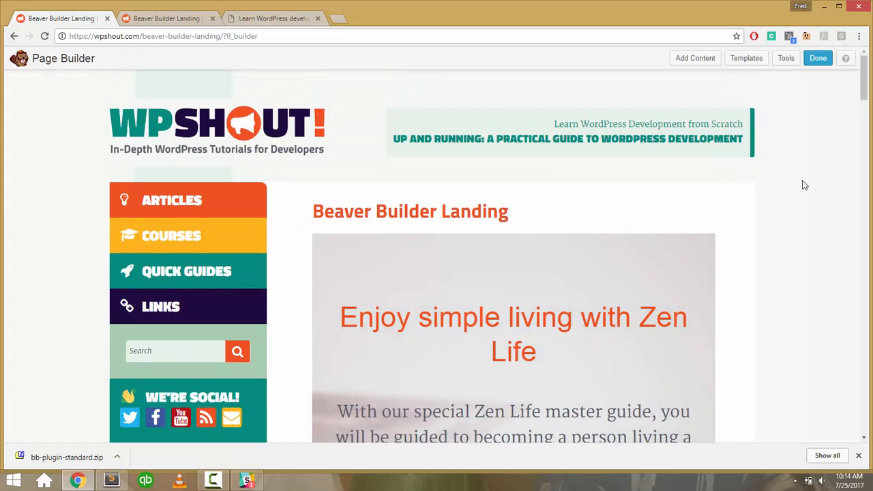
{"action": "scroll", "coordinate": [802, 182], "scroll_direction": "down", "scroll_amount": 8}
{"action": "scroll", "coordinate": [802, 182], "scroll_direction": "up", "scroll_amount": 4}
{"action": "scroll", "coordinate": [802, 180], "scroll_direction": "up", "scroll_amount": 5}
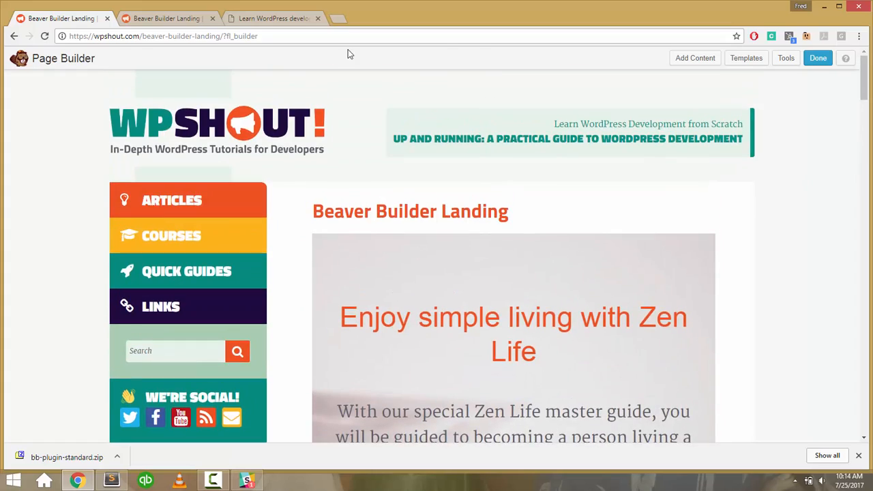
View the Up and Running sales page at upandrunningwp.com as a landing page example.
{"action": "left_click", "coordinate": [297, 21]}
{"action": "scroll", "coordinate": [117, 156], "scroll_direction": "down", "scroll_amount": 15}
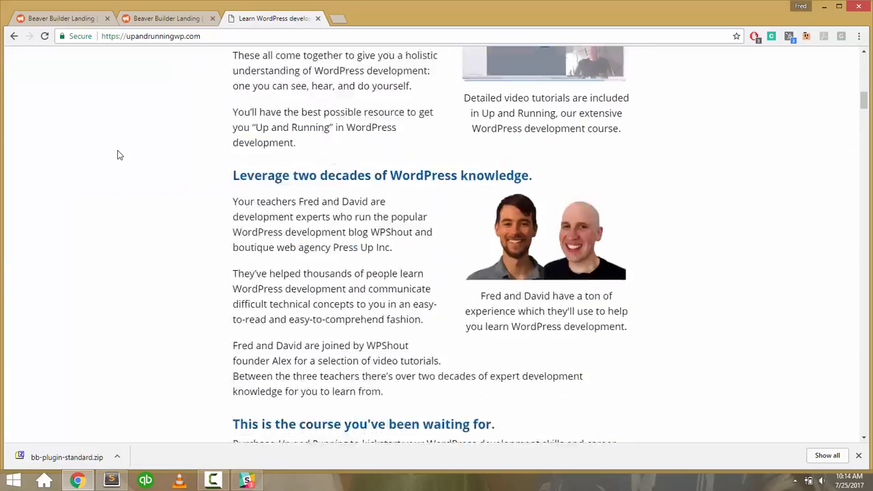
{"action": "scroll", "coordinate": [118, 155], "scroll_direction": "up", "scroll_amount": 15}
{"action": "scroll", "coordinate": [116, 221], "scroll_direction": "down", "scroll_amount": 12}
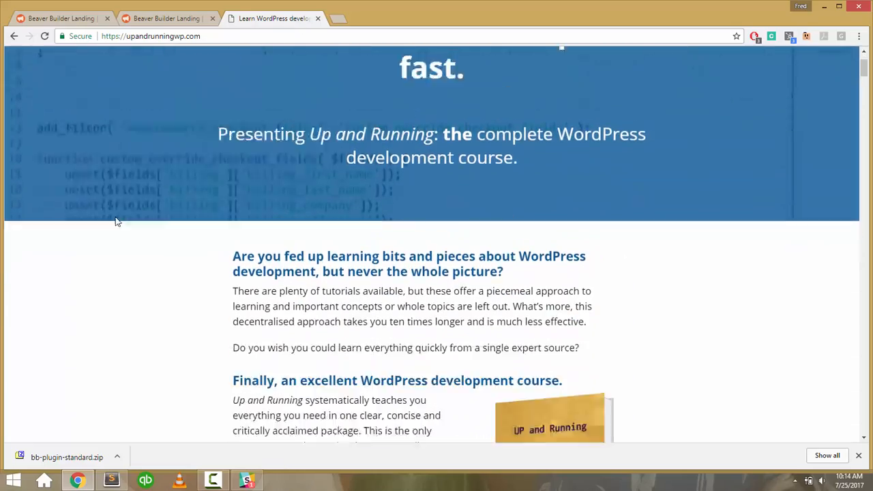
{"action": "scroll", "coordinate": [96, 141], "scroll_direction": "up", "scroll_amount": 8}
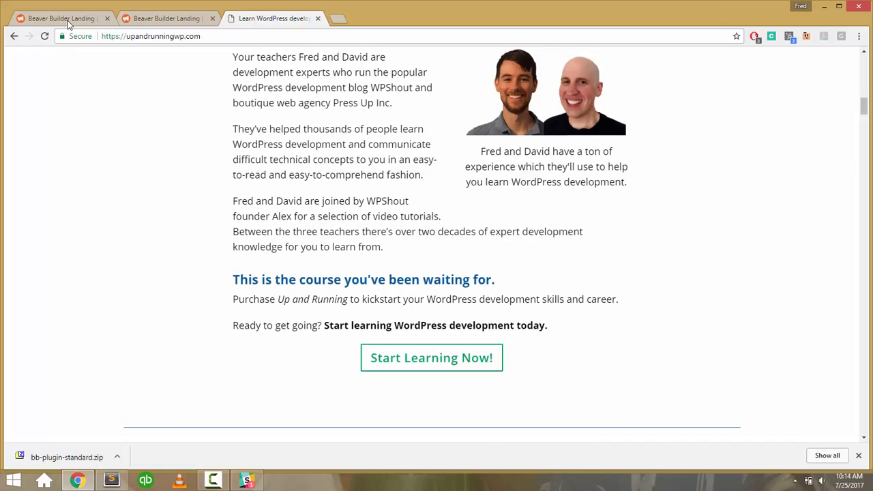
Compare the live Beaver Builder Landing page with its builder version and close the live page's tab.
{"action": "left_click", "coordinate": [68, 19]}
{"action": "left_click", "coordinate": [164, 19]}
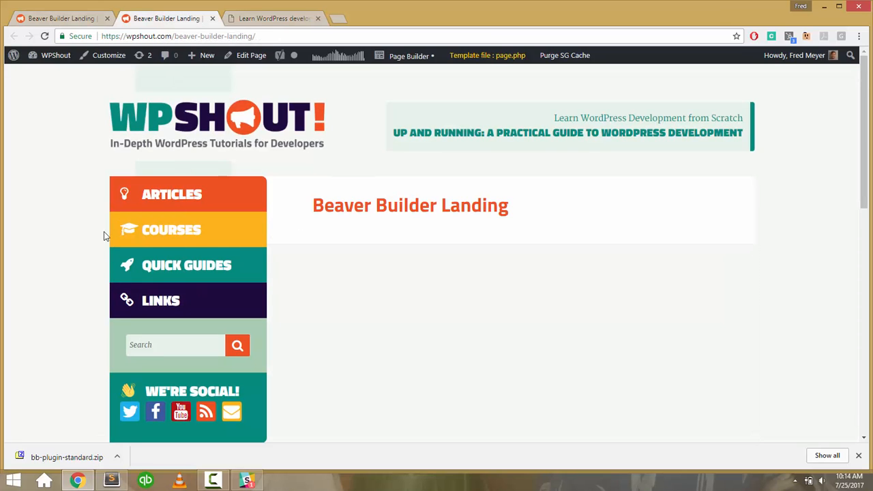
{"action": "left_click", "coordinate": [89, 21]}
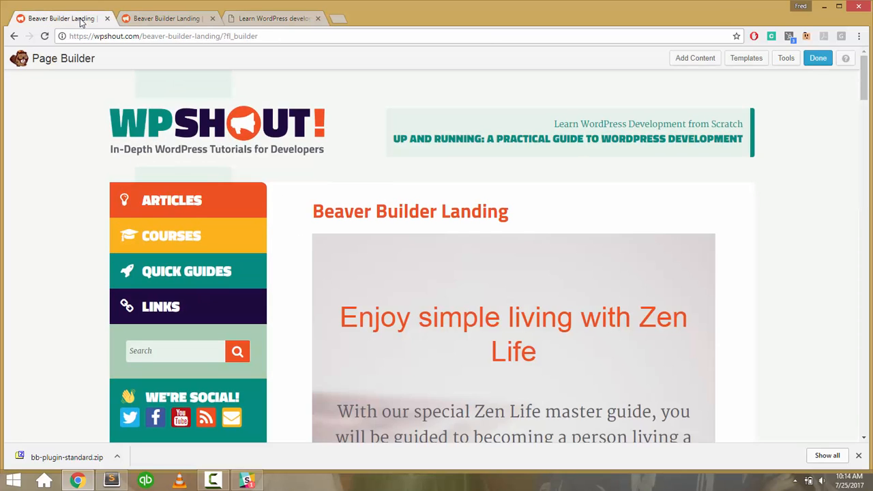
{"action": "left_click", "coordinate": [213, 18]}
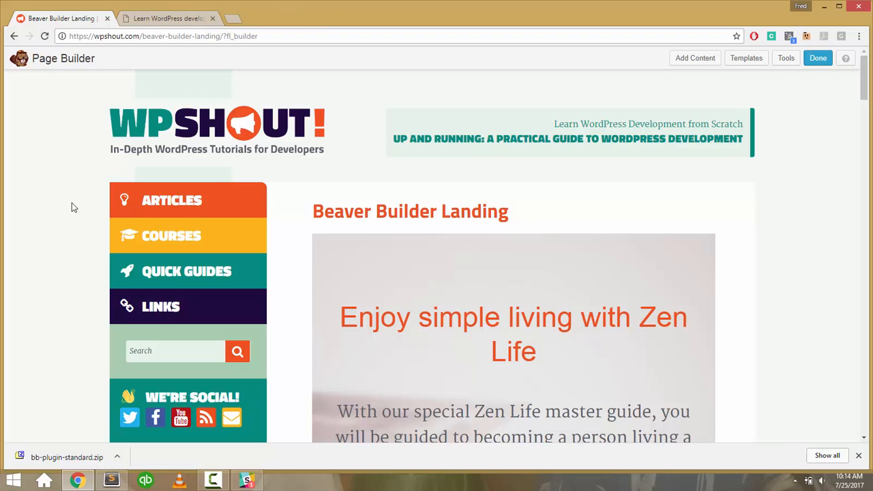
{"action": "scroll", "coordinate": [71, 203], "scroll_direction": "down", "scroll_amount": 3}
{"action": "scroll", "coordinate": [72, 202], "scroll_direction": "up", "scroll_amount": 2}
{"action": "scroll", "coordinate": [71, 202], "scroll_direction": "down", "scroll_amount": 3}
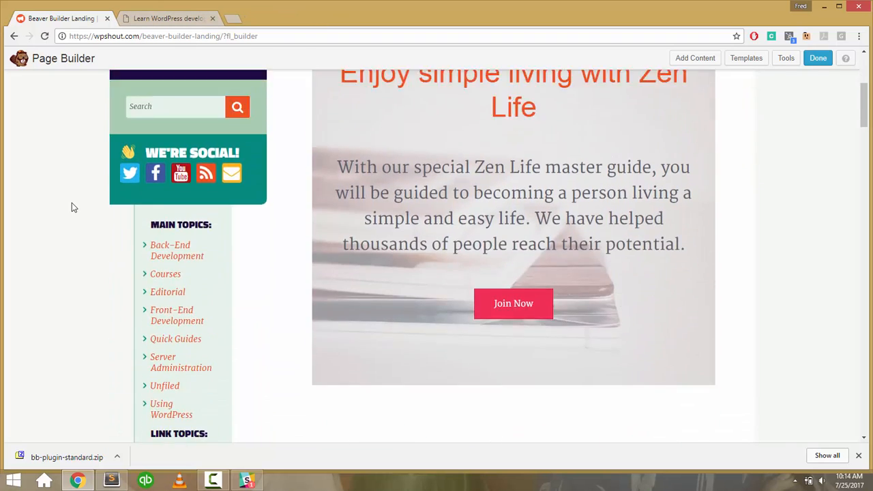
{"action": "scroll", "coordinate": [71, 202], "scroll_direction": "up", "scroll_amount": 4}
Examine the Up and Running landing page's full-width layout, from its header down to the course section breakdown.
{"action": "left_click", "coordinate": [161, 19]}
{"action": "scroll", "coordinate": [161, 151], "scroll_direction": "down", "scroll_amount": 8}
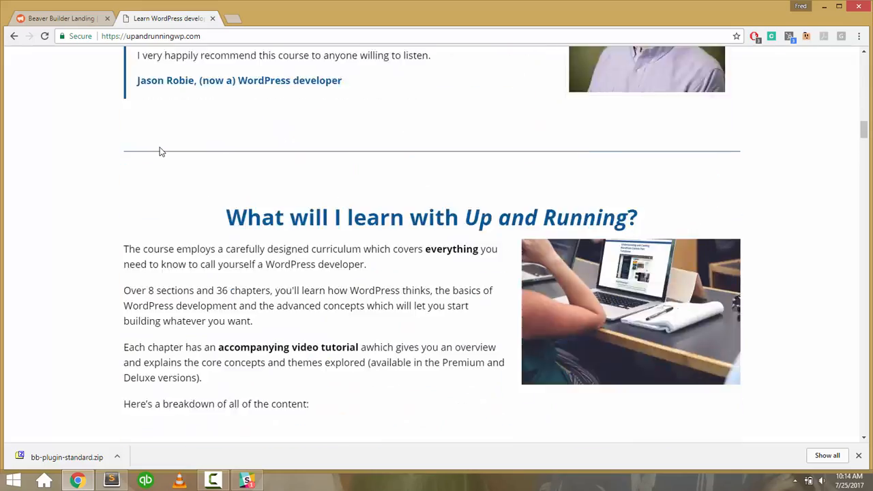
{"action": "scroll", "coordinate": [159, 204], "scroll_direction": "up", "scroll_amount": 7}
{"action": "scroll", "coordinate": [177, 290], "scroll_direction": "up", "scroll_amount": 9}
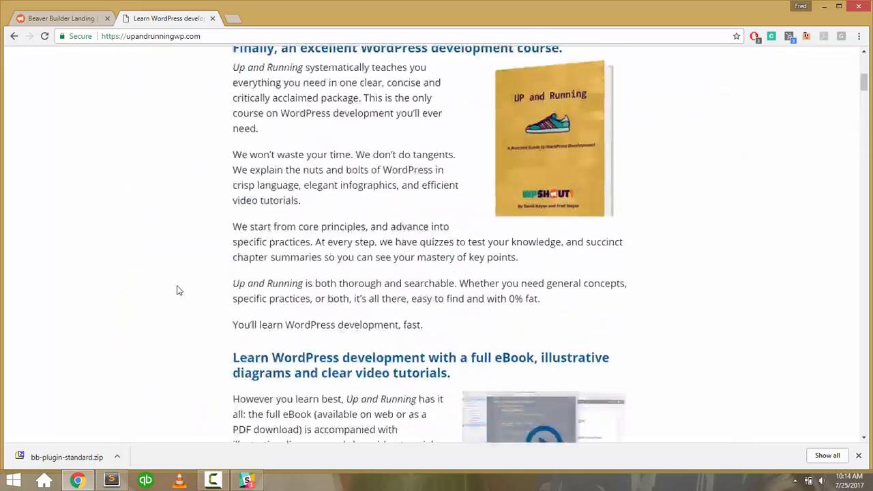
{"action": "scroll", "coordinate": [178, 289], "scroll_direction": "down", "scroll_amount": 20}
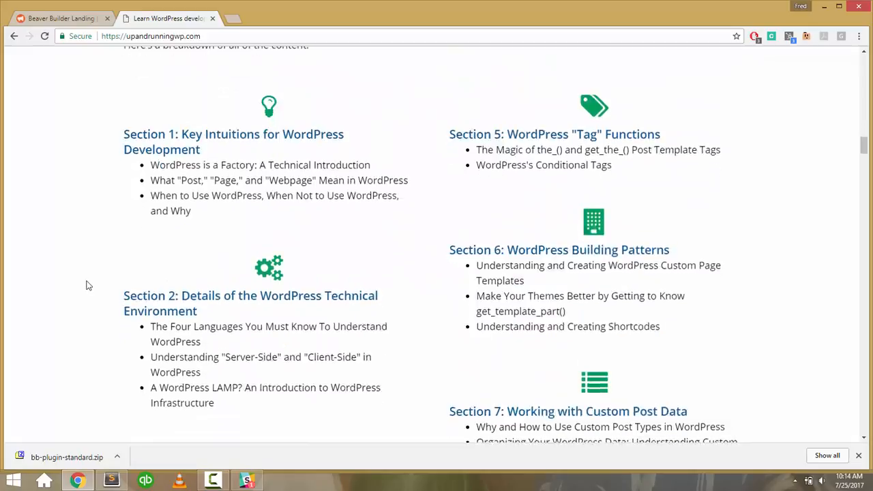
{"action": "scroll", "coordinate": [86, 285], "scroll_direction": "up", "scroll_amount": 18}
{"action": "scroll", "coordinate": [86, 286], "scroll_direction": "up", "scroll_amount": 2}
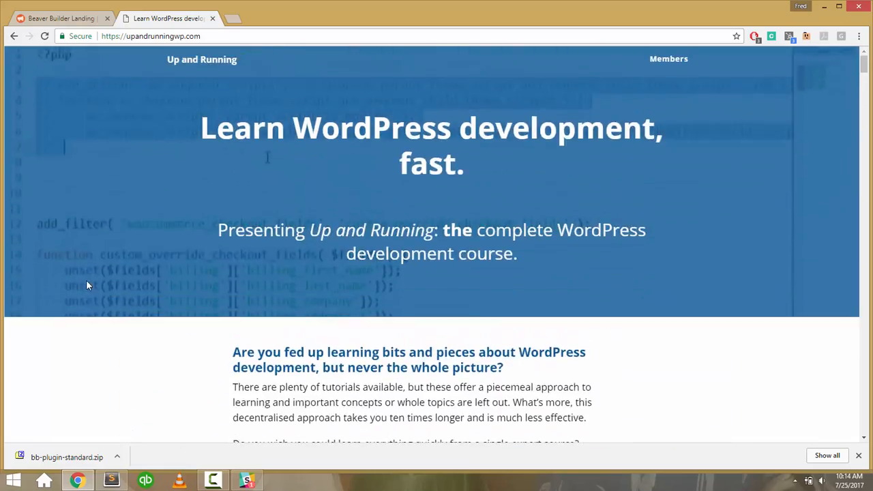
{"action": "scroll", "coordinate": [87, 285], "scroll_direction": "down", "scroll_amount": 18}
{"action": "scroll", "coordinate": [87, 286], "scroll_direction": "up", "scroll_amount": 4}
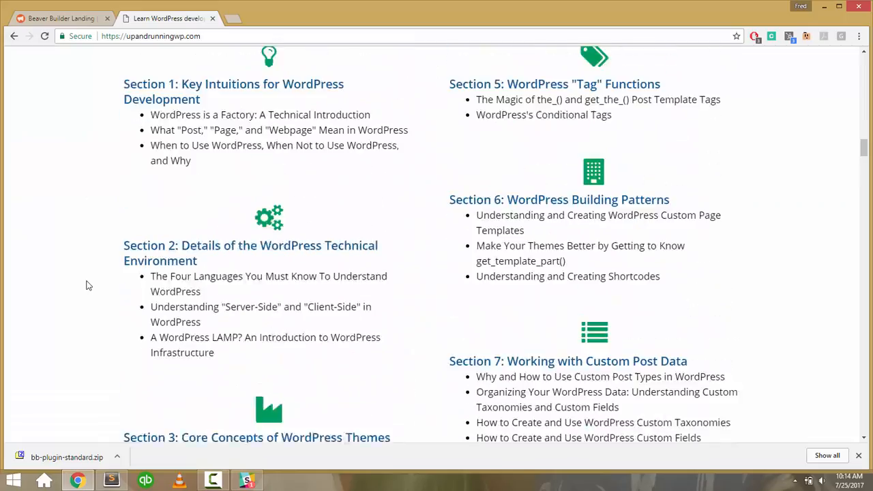
Return to the Beaver Builder Landing page and review how its Zen Life content sits beside the site's sidebar.
{"action": "left_click", "coordinate": [84, 19]}
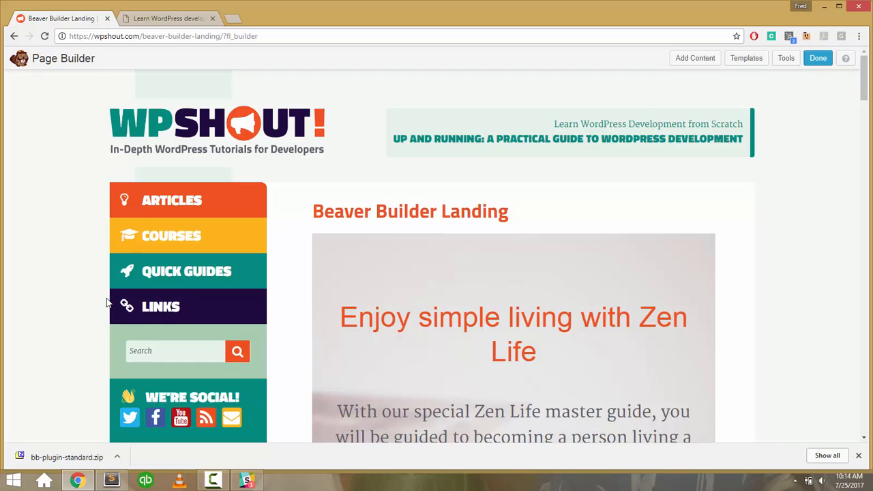
{"action": "scroll", "coordinate": [106, 302], "scroll_direction": "down", "scroll_amount": 2}
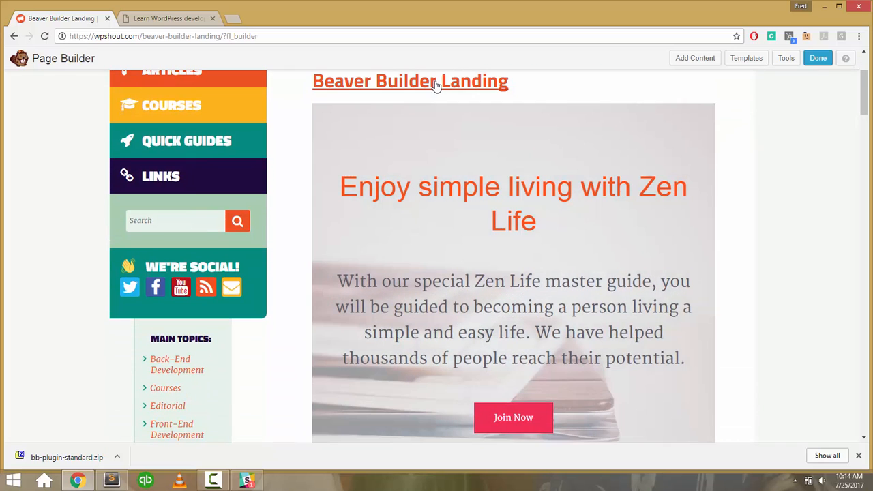
{"action": "scroll", "coordinate": [553, 170], "scroll_direction": "up", "scroll_amount": 1}
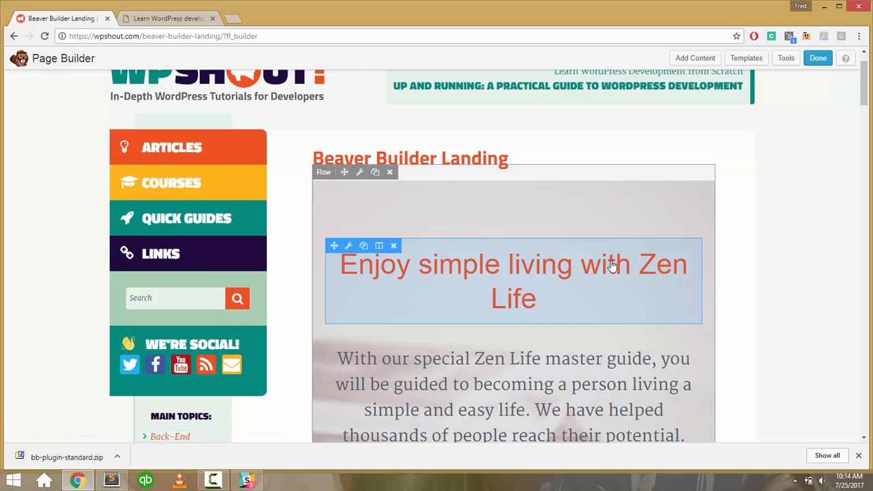
{"action": "scroll", "coordinate": [610, 264], "scroll_direction": "down", "scroll_amount": 1}
{"action": "scroll", "coordinate": [612, 266], "scroll_direction": "up", "scroll_amount": 1}
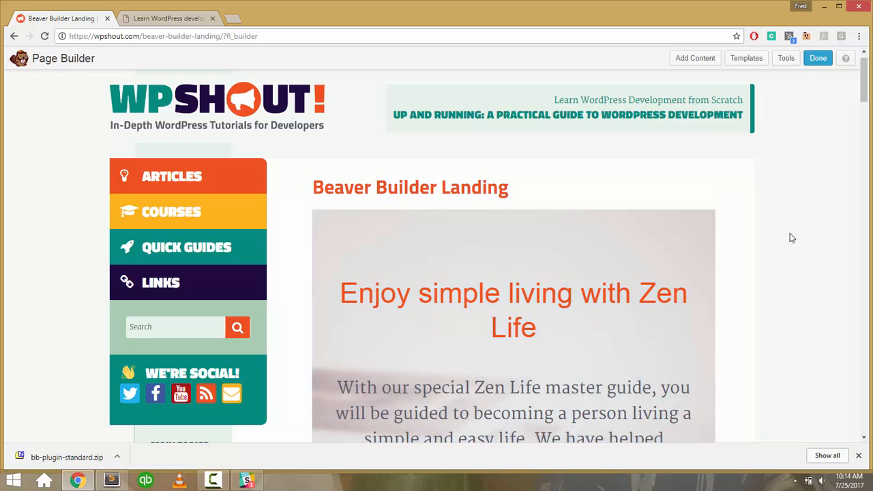
{"action": "scroll", "coordinate": [765, 237], "scroll_direction": "down", "scroll_amount": 3}
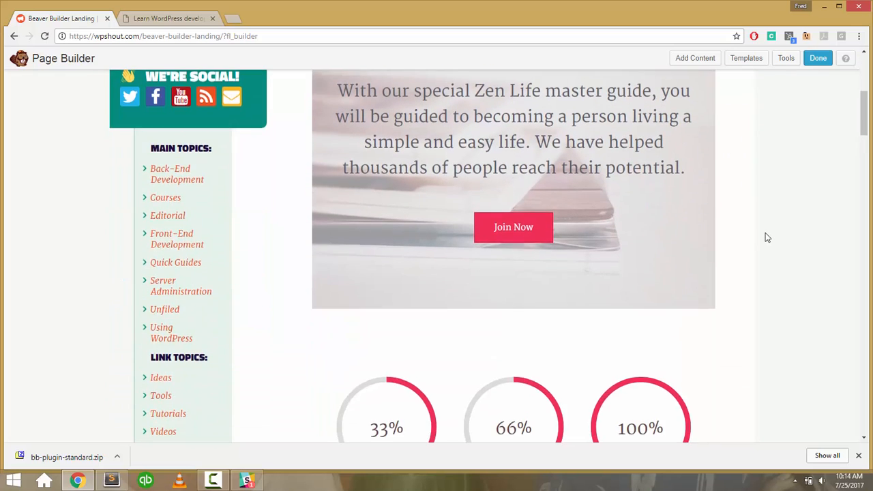
{"action": "scroll", "coordinate": [766, 237], "scroll_direction": "up", "scroll_amount": 1}
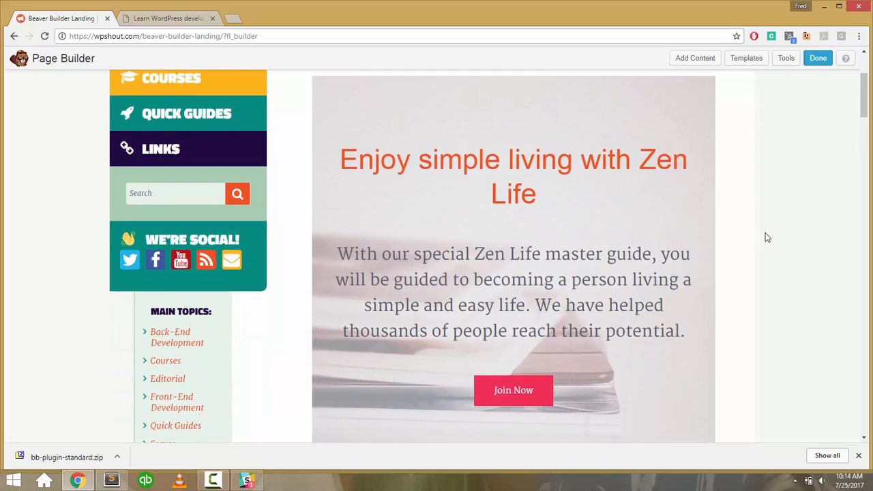
Try Ultra-Bold 900 as the font weight of the "Enjoy simple living with Zen Life" heading, and cancel the settings.
{"action": "left_click", "coordinate": [443, 178]}
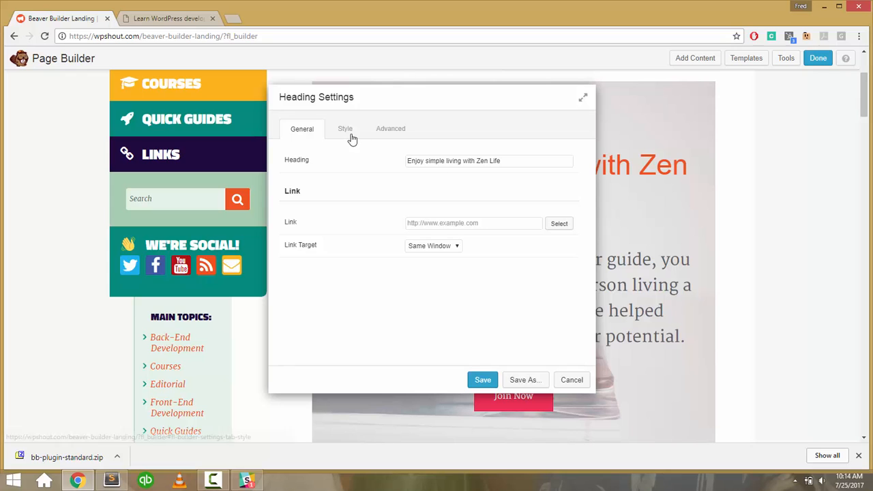
{"action": "left_click", "coordinate": [352, 139]}
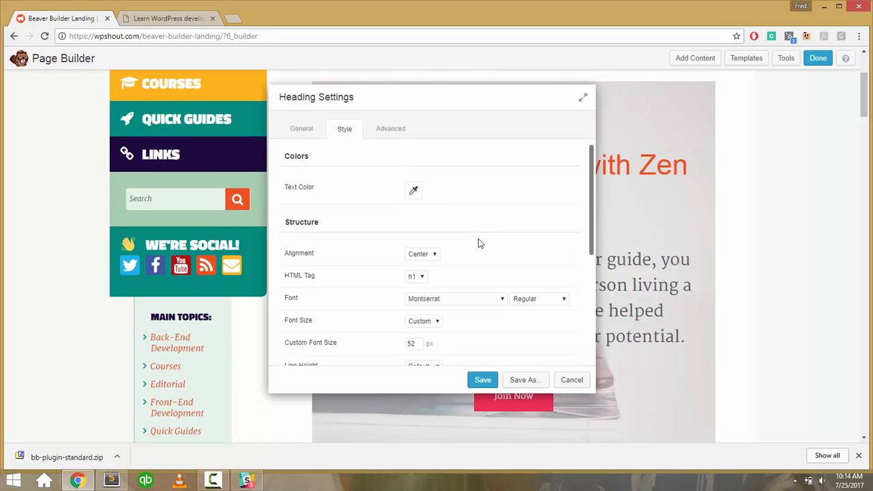
{"action": "scroll", "coordinate": [478, 243], "scroll_direction": "down", "scroll_amount": 1}
{"action": "left_click", "coordinate": [528, 263]}
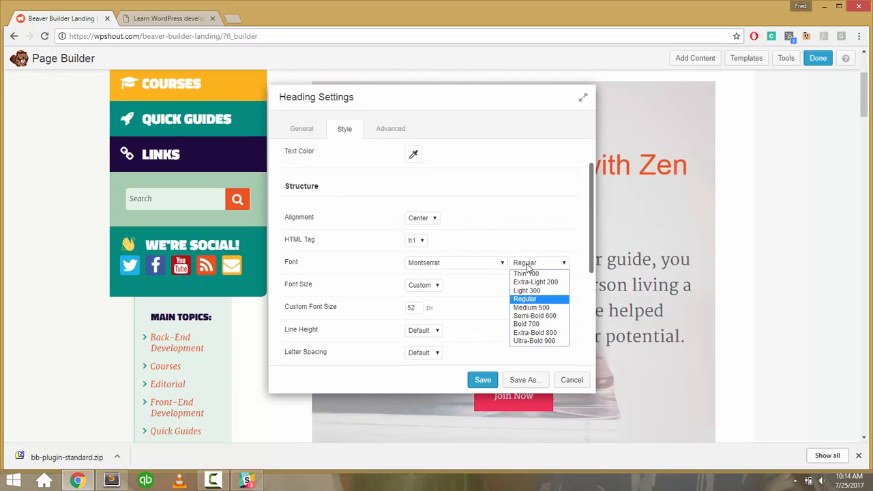
{"action": "left_click", "coordinate": [530, 341]}
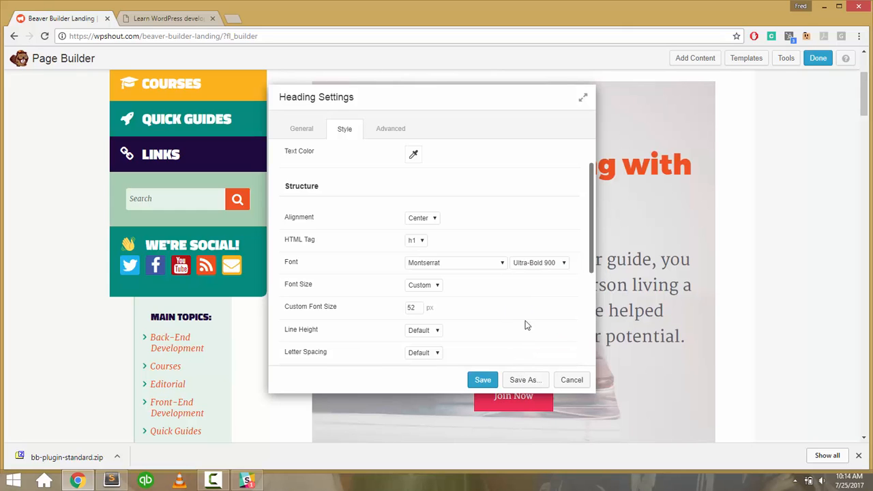
{"action": "left_click", "coordinate": [570, 382]}
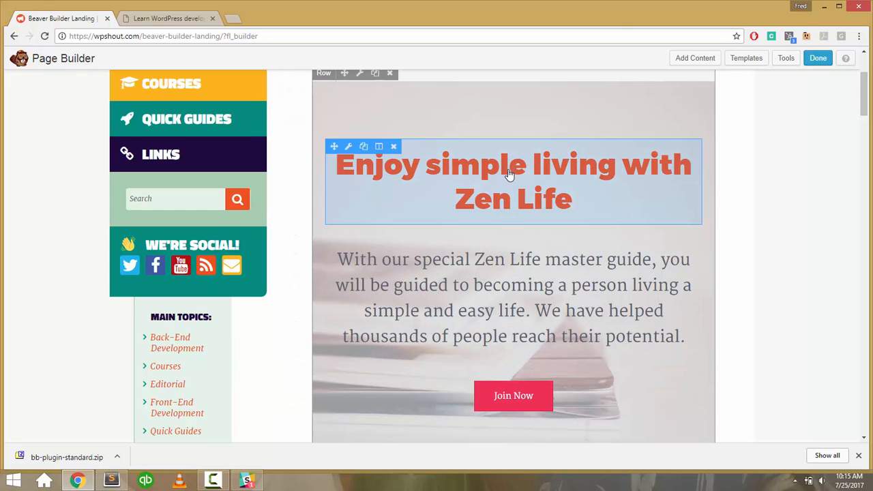
{"action": "left_click", "coordinate": [444, 189]}
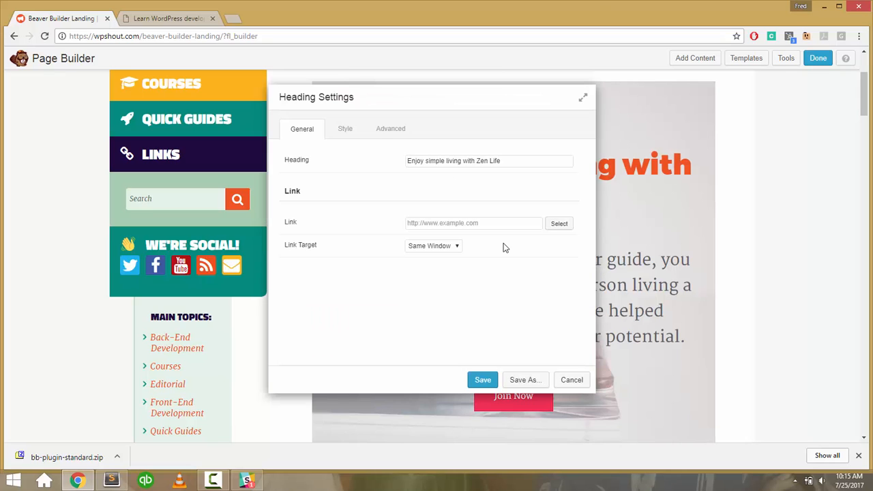
{"action": "left_click", "coordinate": [345, 128]}
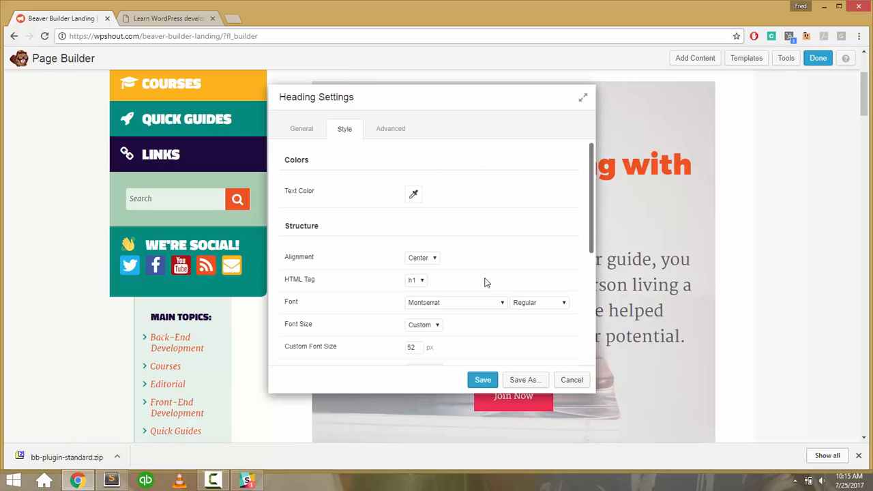
{"action": "left_click", "coordinate": [456, 303]}
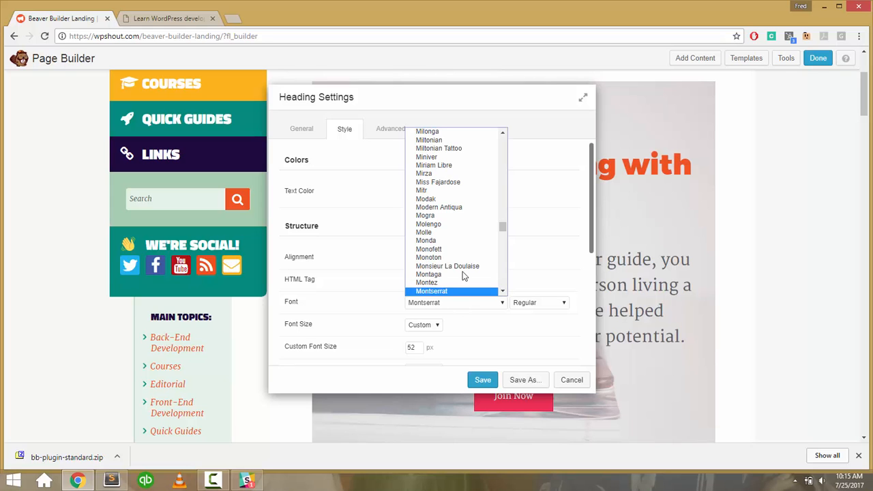
{"action": "left_click_drag", "start_coordinate": [503, 225], "coordinate": [502, 284]}
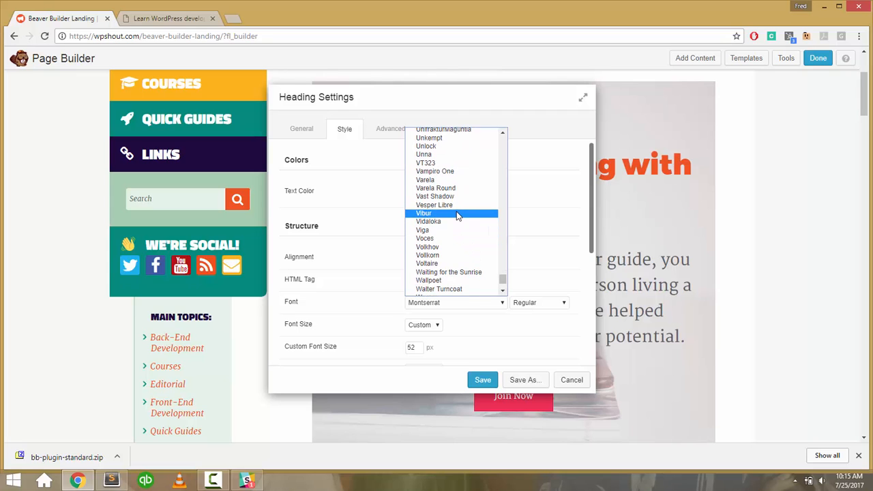
{"action": "scroll", "coordinate": [456, 216], "scroll_direction": "down", "scroll_amount": 1}
{"action": "scroll", "coordinate": [456, 216], "scroll_direction": "up", "scroll_amount": 2}
{"action": "left_click", "coordinate": [100, 189]}
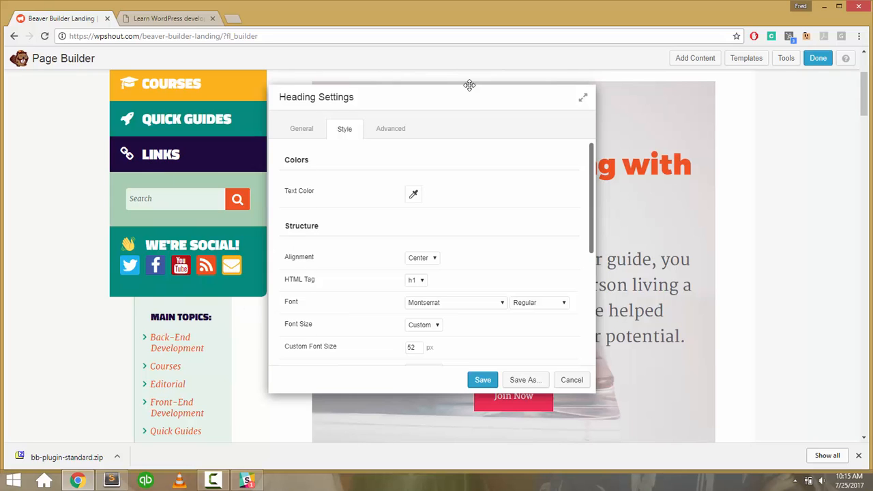
{"action": "left_click", "coordinate": [566, 383]}
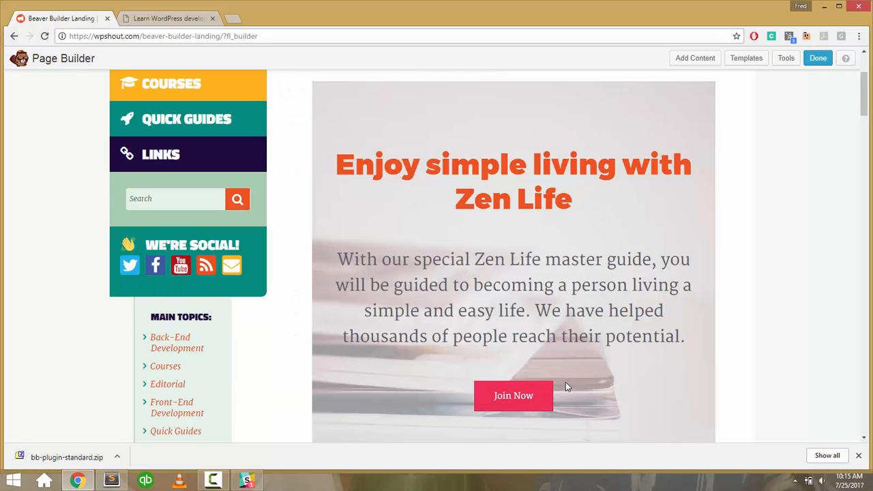
Inspect the sidebar's Links item to examine its computed font properties, and reopen the Zen Life heading's settings.
{"action": "right_click", "coordinate": [175, 194]}
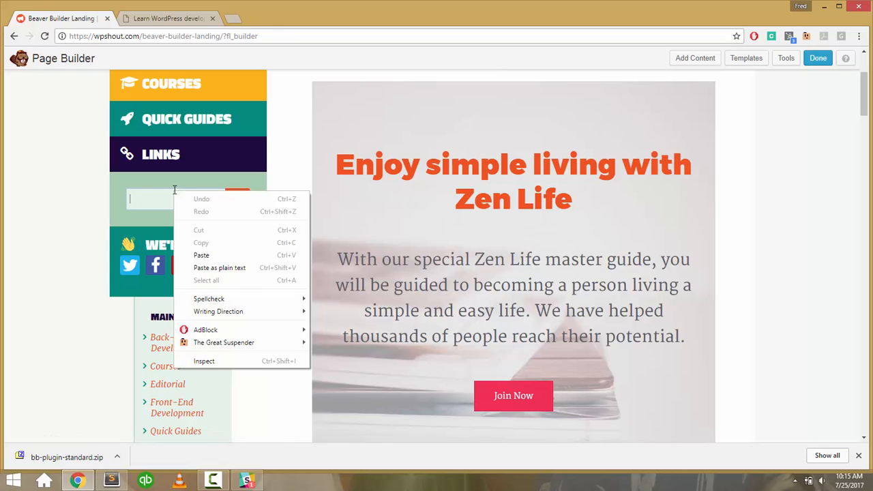
{"action": "right_click", "coordinate": [164, 164]}
{"action": "right_click", "coordinate": [161, 158]}
{"action": "left_click", "coordinate": [191, 269]}
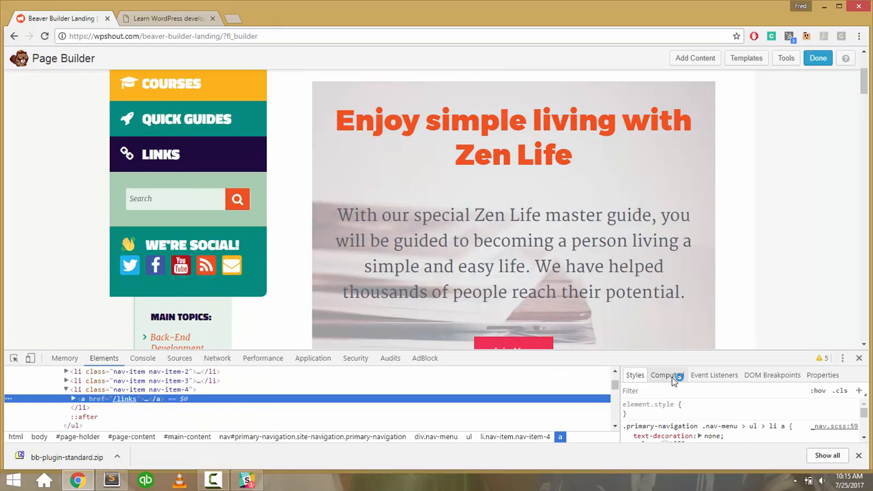
{"action": "left_click", "coordinate": [672, 377]}
{"action": "left_click_drag", "start_coordinate": [663, 351], "coordinate": [662, 217]}
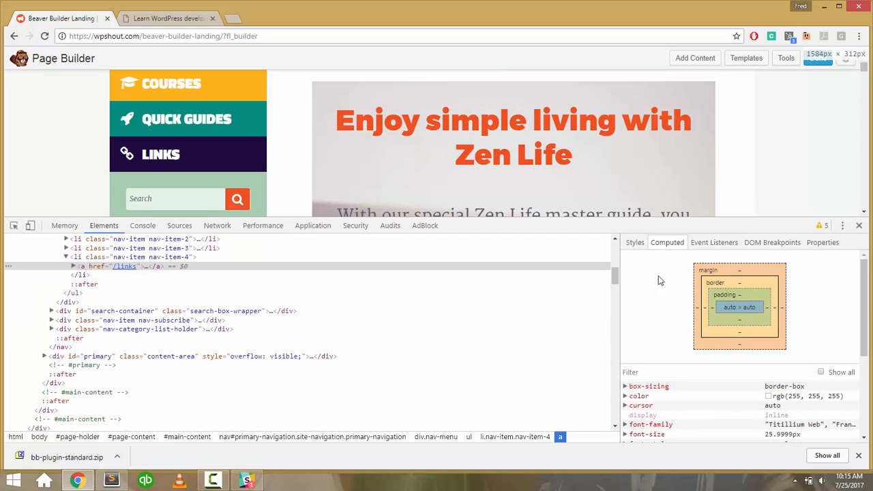
{"action": "scroll", "coordinate": [674, 367], "scroll_direction": "down", "scroll_amount": 2}
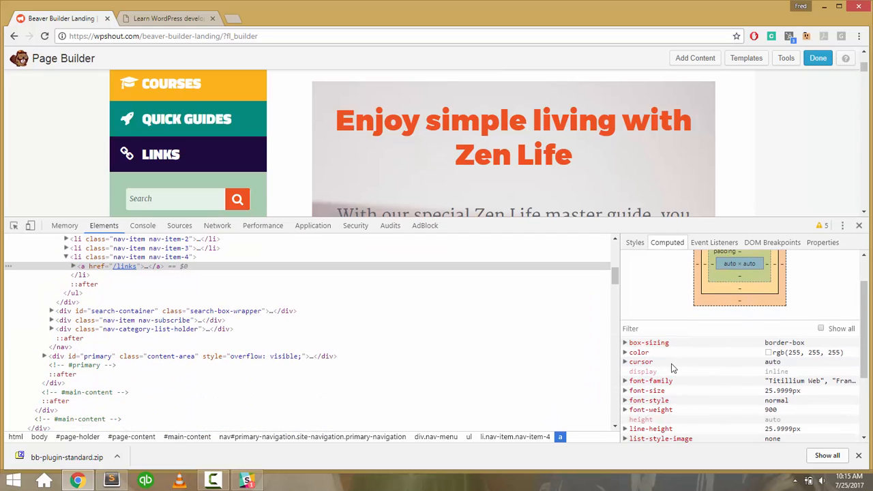
{"action": "left_click", "coordinate": [482, 131]}
{"action": "left_click", "coordinate": [859, 226]}
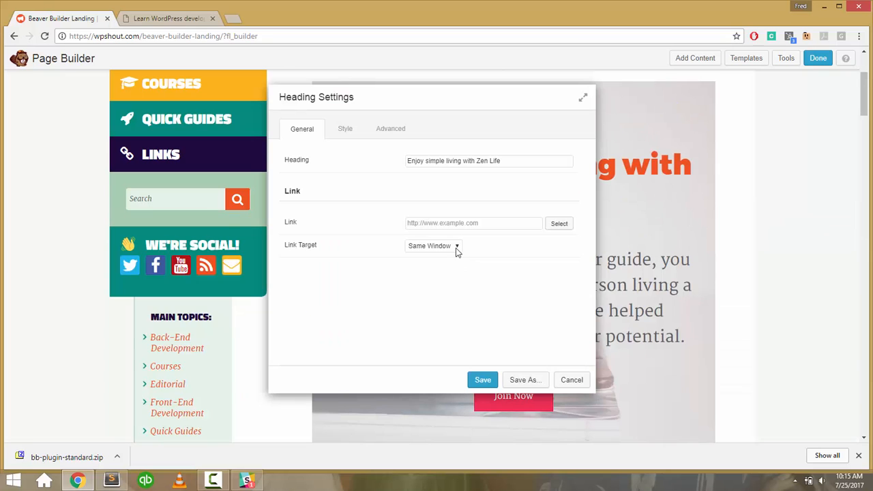
Set the Zen Life heading's font to Titillium Web with the Ultra-Bold 900 weight.
{"action": "left_click", "coordinate": [344, 129]}
{"action": "left_click", "coordinate": [429, 304]}
{"action": "key", "text": "t"}
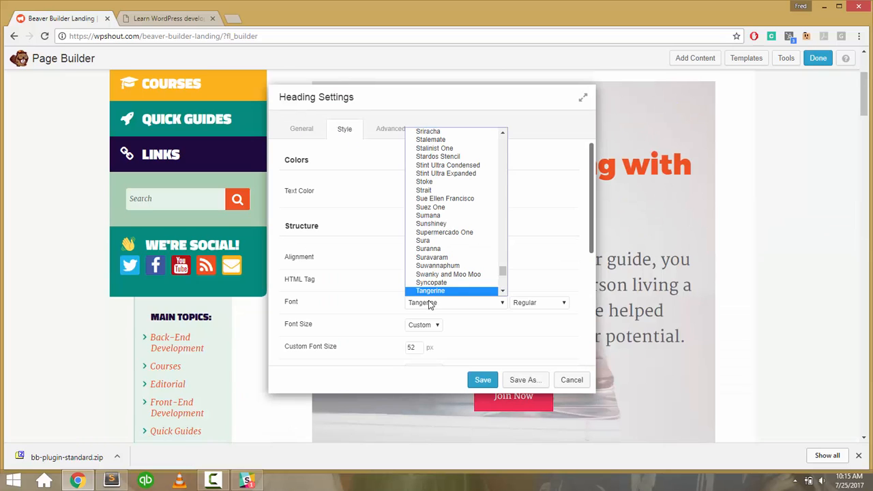
{"action": "key", "text": "Down"}
{"action": "key", "text": "Down"}
{"action": "key", "text": "Down"}
{"action": "key", "text": "Down"}
{"action": "key", "text": "Down"}
{"action": "key", "text": "Down"}
{"action": "key", "text": "Down"}
{"action": "key", "text": "Down"}
{"action": "key", "text": "Down"}
{"action": "key", "text": "Down"}
{"action": "key", "text": "Down"}
{"action": "key", "text": "Down"}
{"action": "key", "text": "Down"}
{"action": "key", "text": "Down"}
{"action": "key", "text": "Down"}
{"action": "key", "text": "Down"}
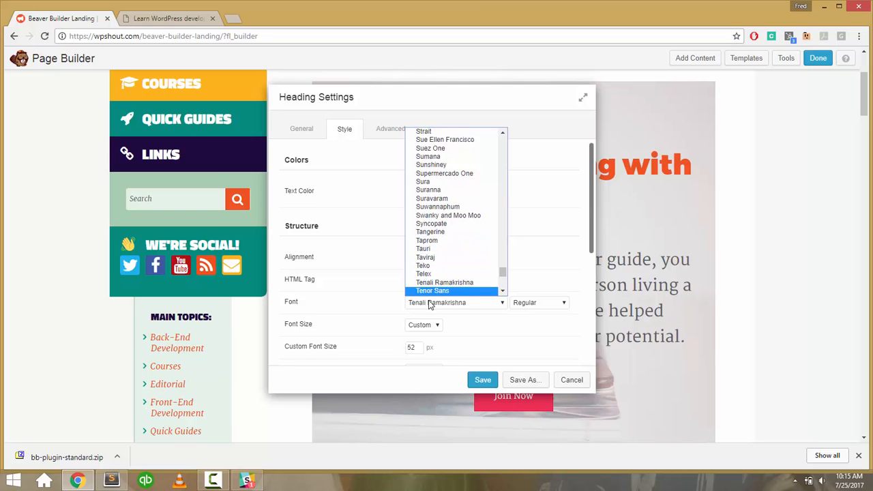
{"action": "key", "text": "Up"}
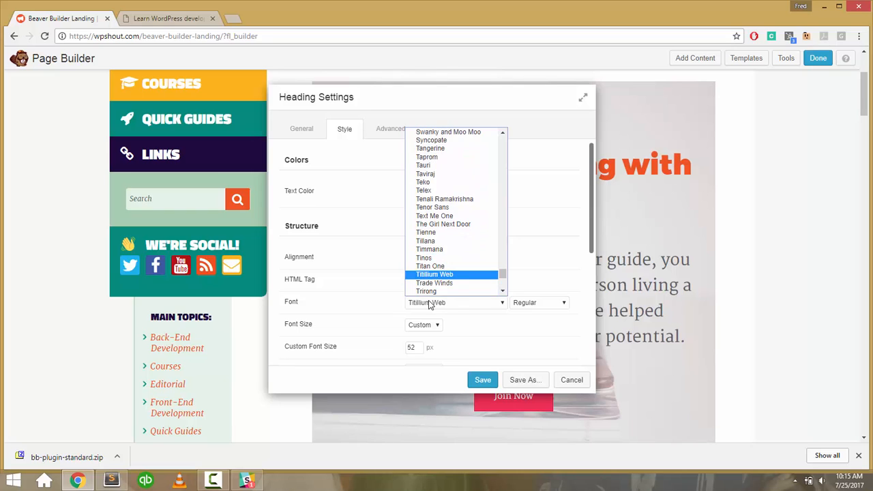
{"action": "key", "text": "Return"}
{"action": "left_click", "coordinate": [521, 309]}
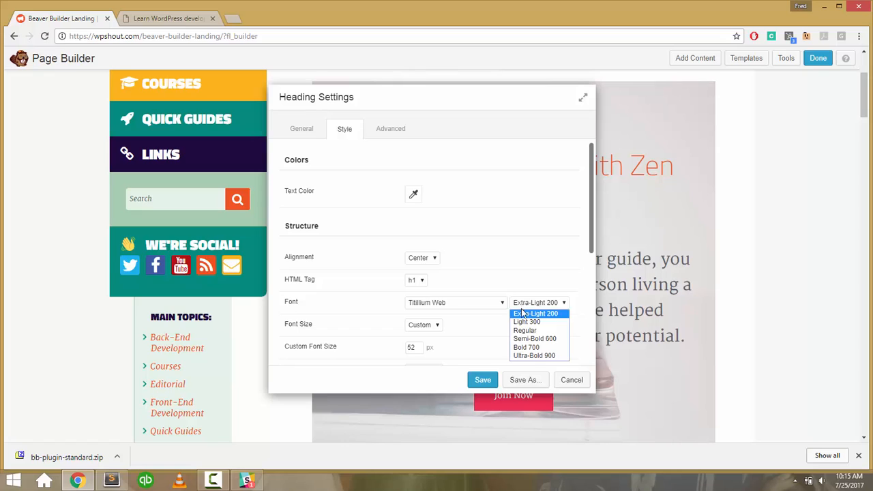
{"action": "left_click", "coordinate": [531, 356]}
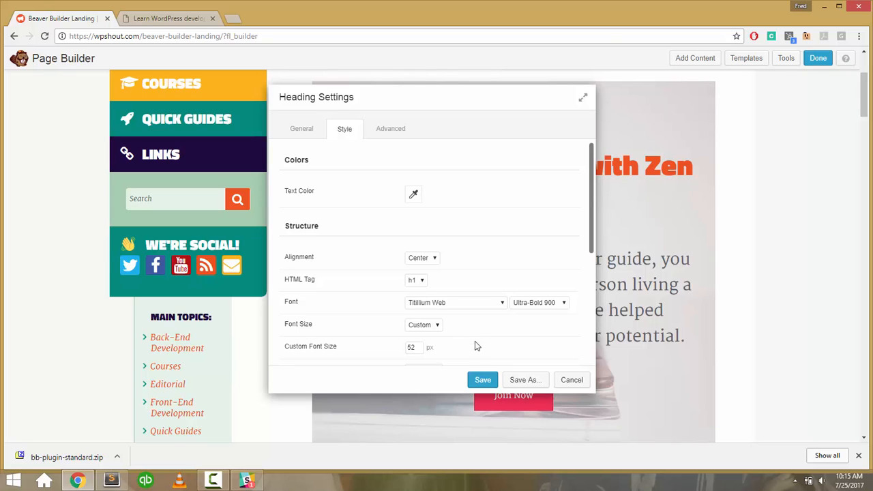
Save the heading as a reusable, non-global module named "Top CTA".
{"action": "left_click", "coordinate": [483, 380]}
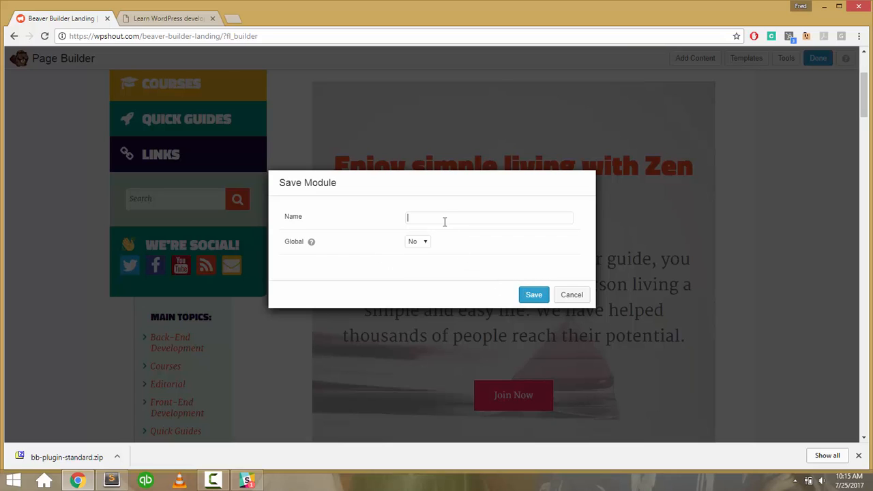
{"action": "type", "text": "Top CTA"}
{"action": "mouse_move", "coordinate": [311, 243]}
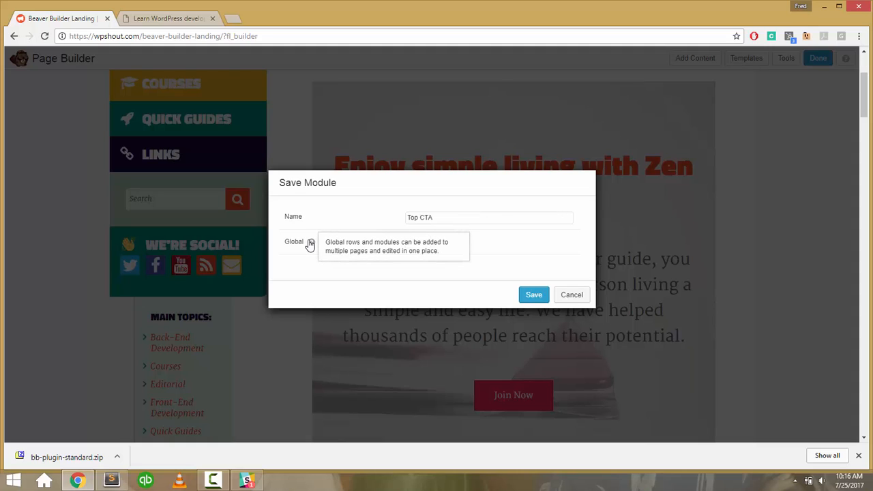
{"action": "left_click", "coordinate": [535, 294]}
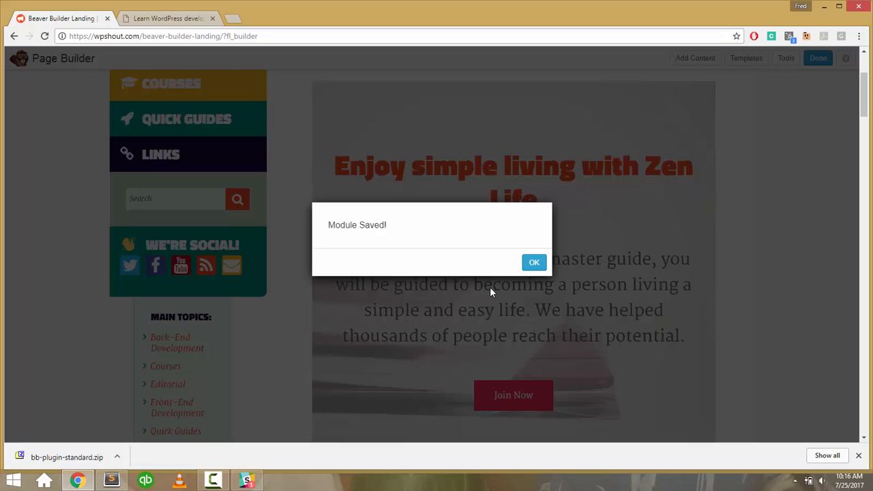
{"action": "left_click", "coordinate": [534, 261]}
Compare the restyled heading with the site's sidebar menu lettering and open the heading's style settings.
{"action": "scroll", "coordinate": [399, 309], "scroll_direction": "up", "scroll_amount": 1}
{"action": "scroll", "coordinate": [399, 309], "scroll_direction": "up", "scroll_amount": 1}
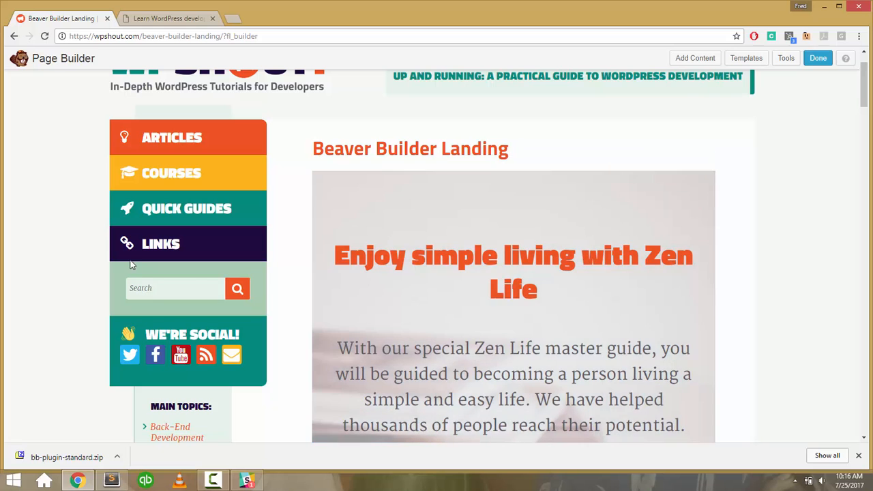
{"action": "scroll", "coordinate": [87, 229], "scroll_direction": "up", "scroll_amount": 1}
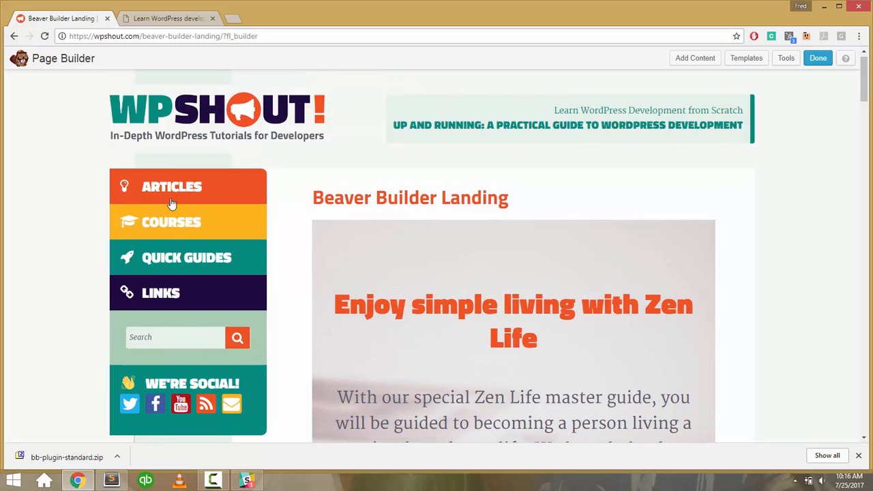
{"action": "scroll", "coordinate": [92, 307], "scroll_direction": "down", "scroll_amount": 2}
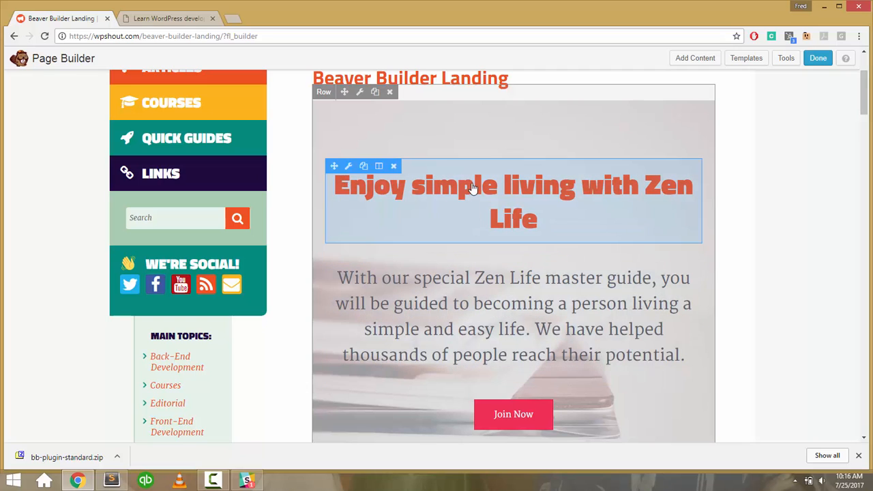
{"action": "left_click", "coordinate": [474, 185]}
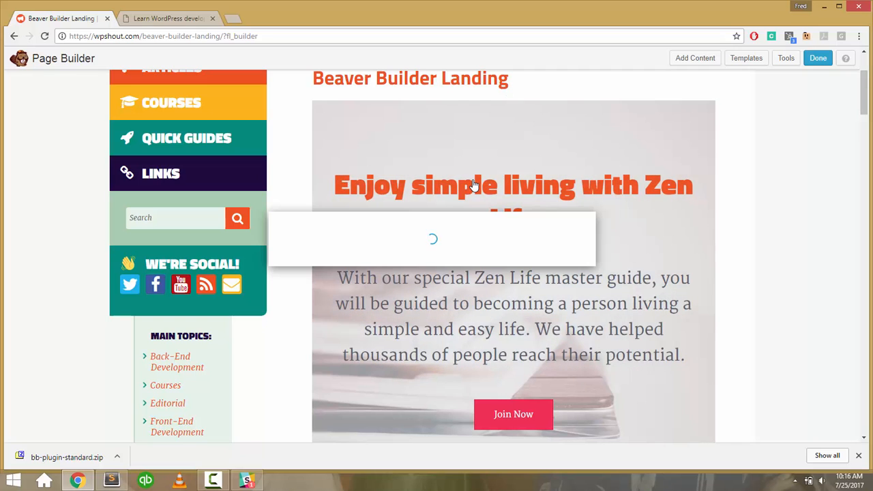
{"action": "left_click", "coordinate": [346, 131]}
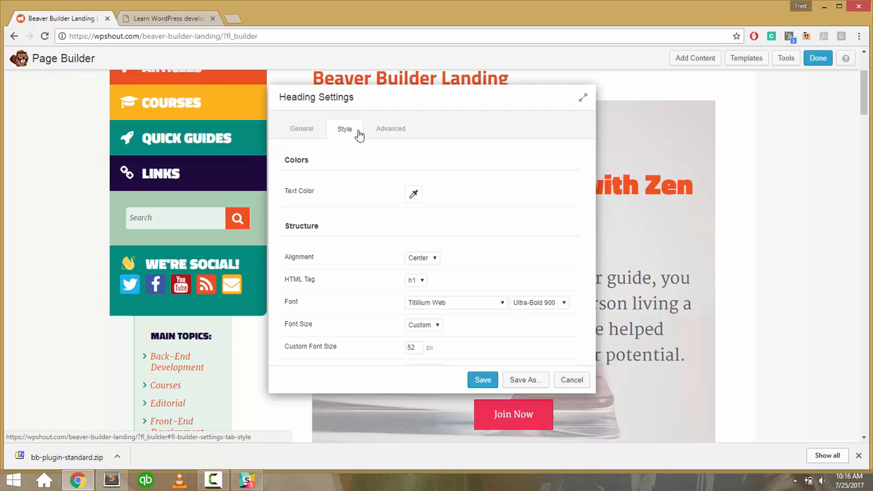
Examine the heading's margin, visibility and animation options, along with its structure and mobile structure style settings.
{"action": "left_click", "coordinate": [383, 134]}
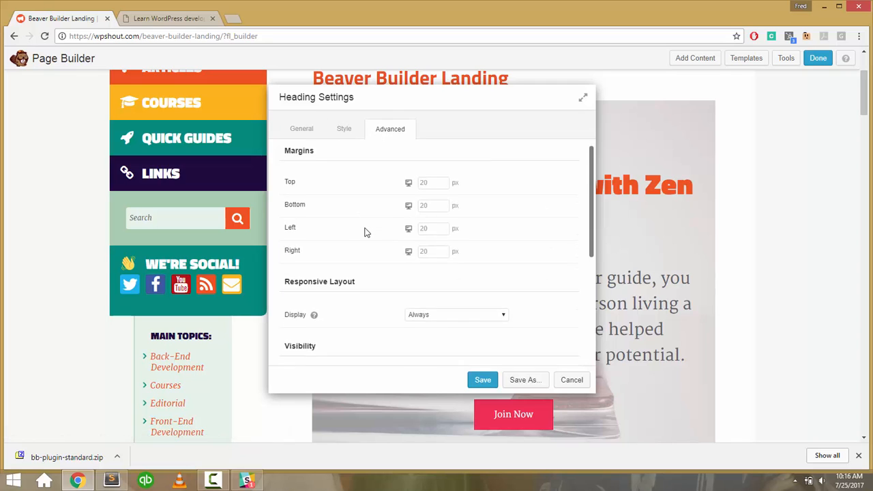
{"action": "scroll", "coordinate": [365, 233], "scroll_direction": "down", "scroll_amount": 5}
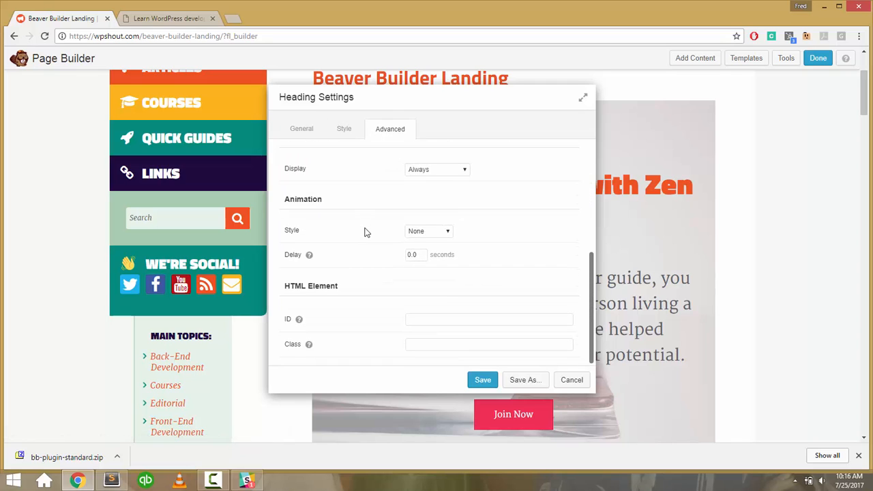
{"action": "scroll", "coordinate": [369, 216], "scroll_direction": "up", "scroll_amount": 5}
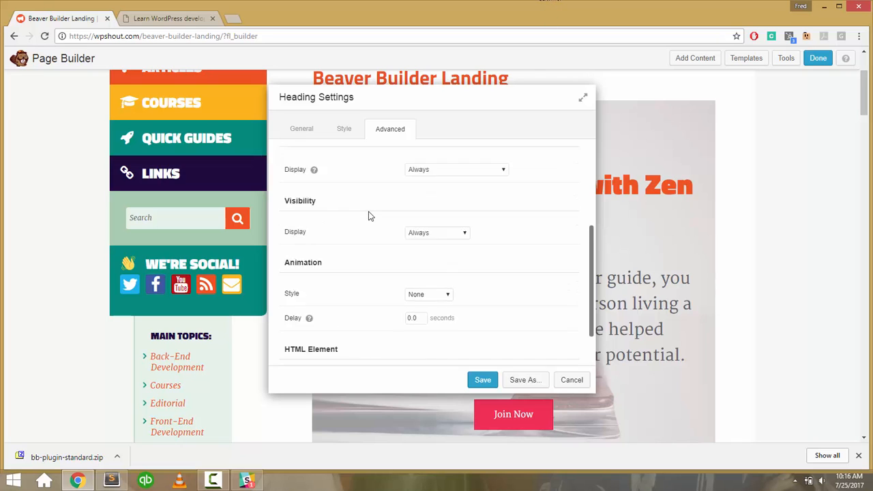
{"action": "left_click", "coordinate": [347, 131]}
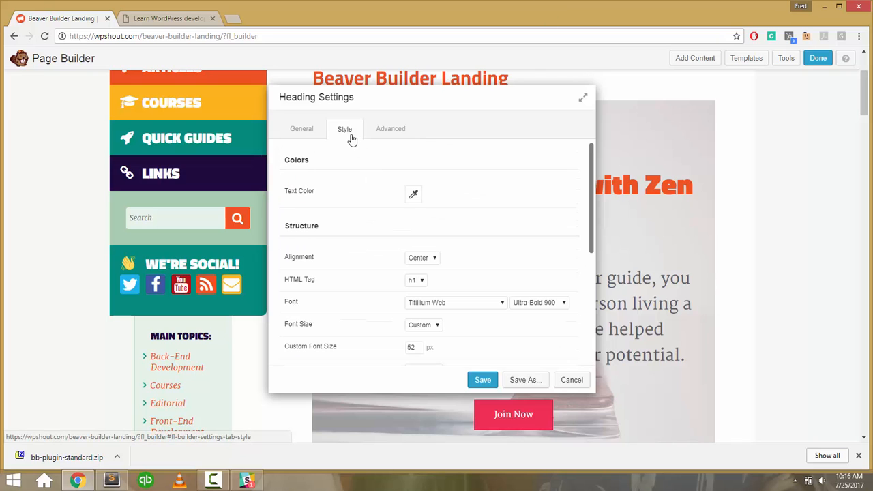
{"action": "scroll", "coordinate": [345, 214], "scroll_direction": "down", "scroll_amount": 1}
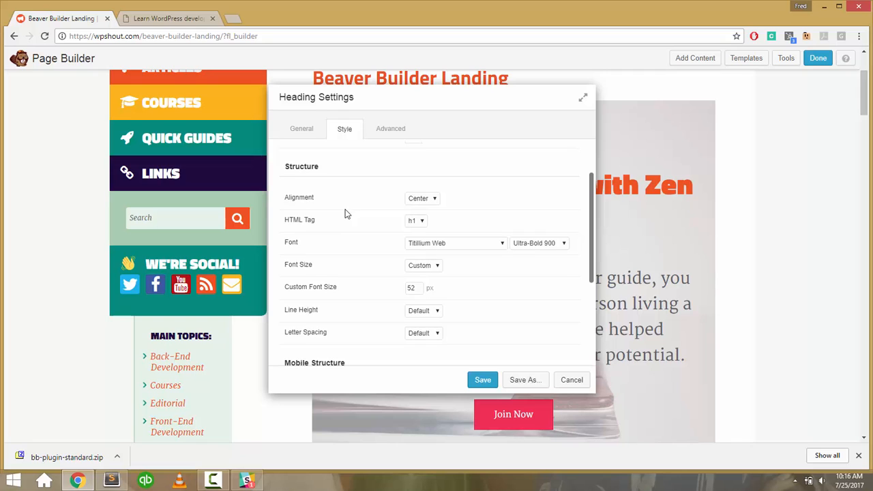
{"action": "scroll", "coordinate": [345, 214], "scroll_direction": "down", "scroll_amount": 3}
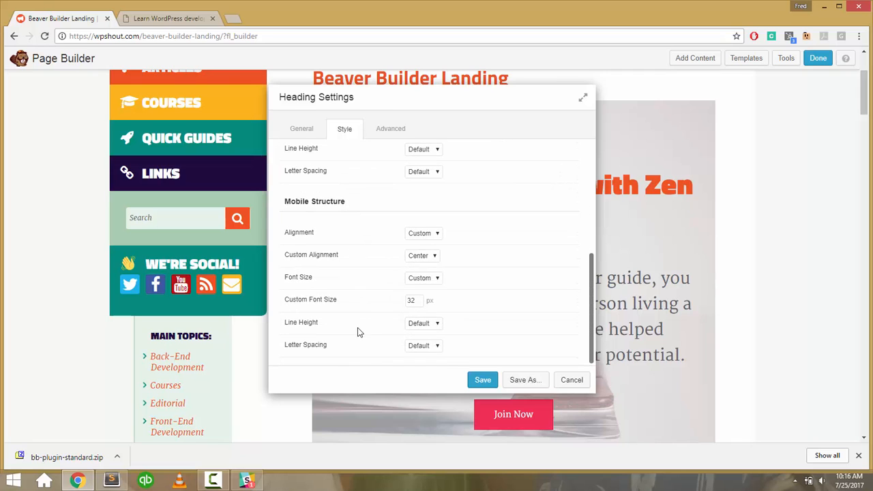
{"action": "scroll", "coordinate": [358, 332], "scroll_direction": "up", "scroll_amount": 3}
{"action": "scroll", "coordinate": [359, 332], "scroll_direction": "up", "scroll_amount": 2}
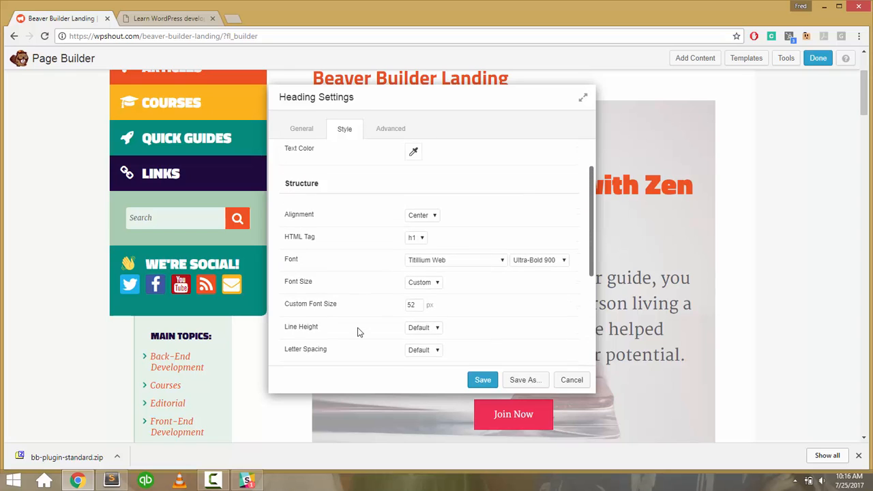
Review the heading's general, style and advanced settings once more and close them without saving.
{"action": "left_click", "coordinate": [306, 135]}
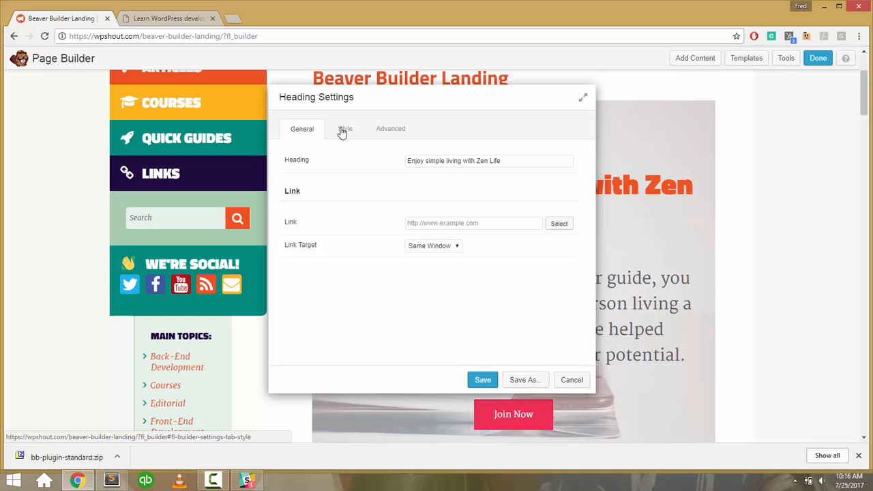
{"action": "left_click", "coordinate": [343, 132]}
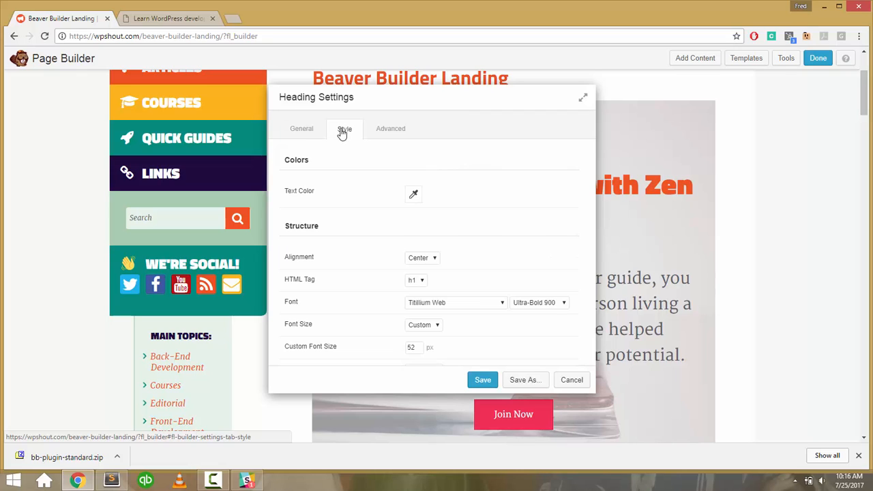
{"action": "scroll", "coordinate": [345, 185], "scroll_direction": "down", "scroll_amount": 4}
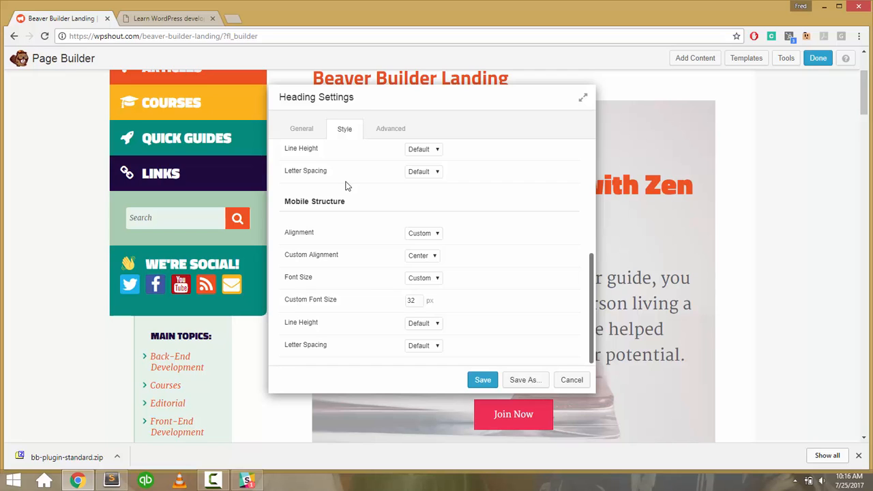
{"action": "scroll", "coordinate": [345, 185], "scroll_direction": "up", "scroll_amount": 2}
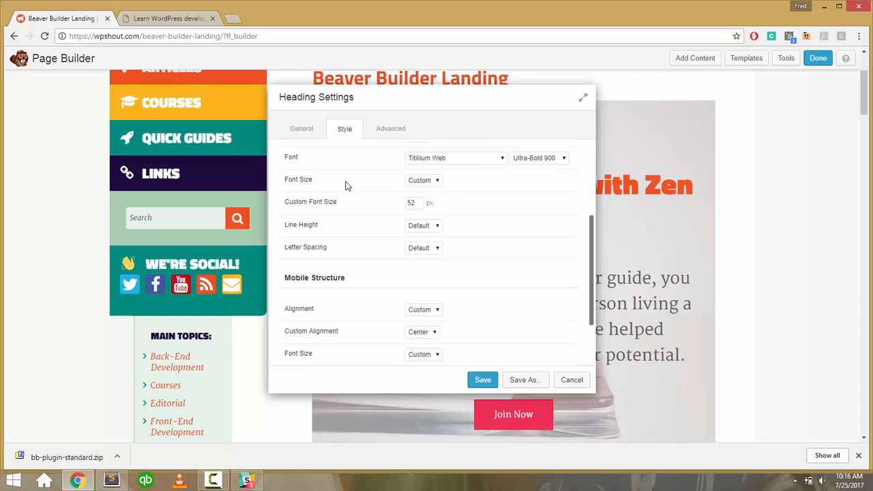
{"action": "scroll", "coordinate": [346, 185], "scroll_direction": "up", "scroll_amount": 2}
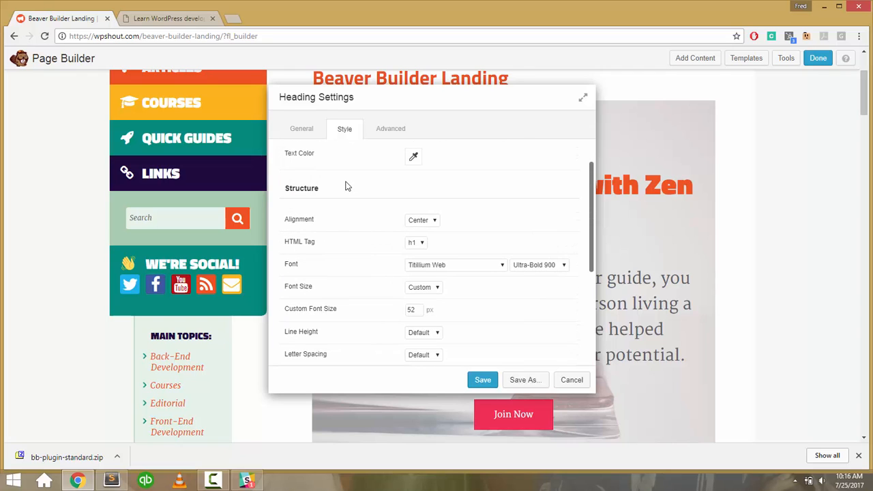
{"action": "left_click", "coordinate": [390, 129]}
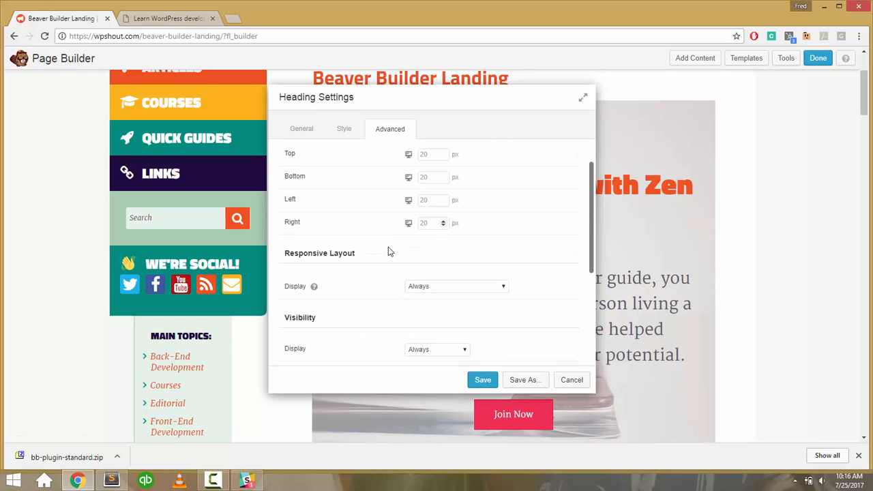
{"action": "scroll", "coordinate": [383, 253], "scroll_direction": "down", "scroll_amount": 1}
{"action": "scroll", "coordinate": [382, 254], "scroll_direction": "down", "scroll_amount": 3}
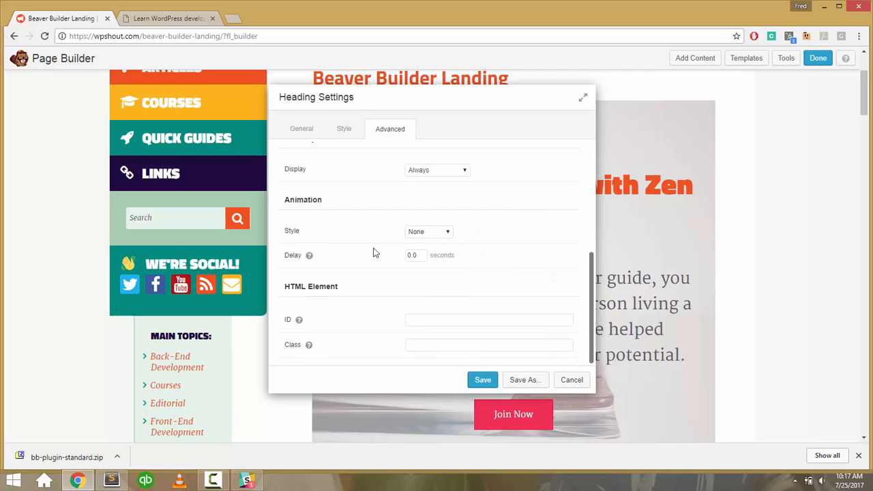
{"action": "scroll", "coordinate": [374, 252], "scroll_direction": "up", "scroll_amount": 3}
{"action": "scroll", "coordinate": [373, 253], "scroll_direction": "up", "scroll_amount": 2}
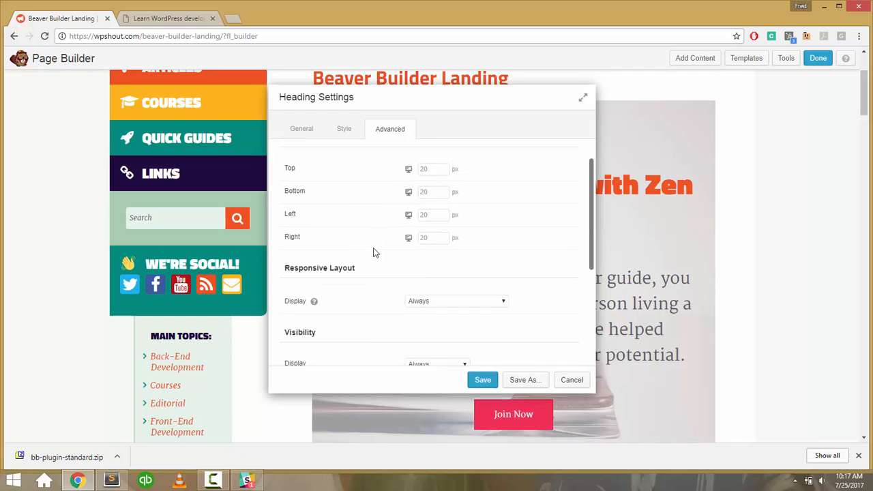
{"action": "left_click", "coordinate": [336, 136]}
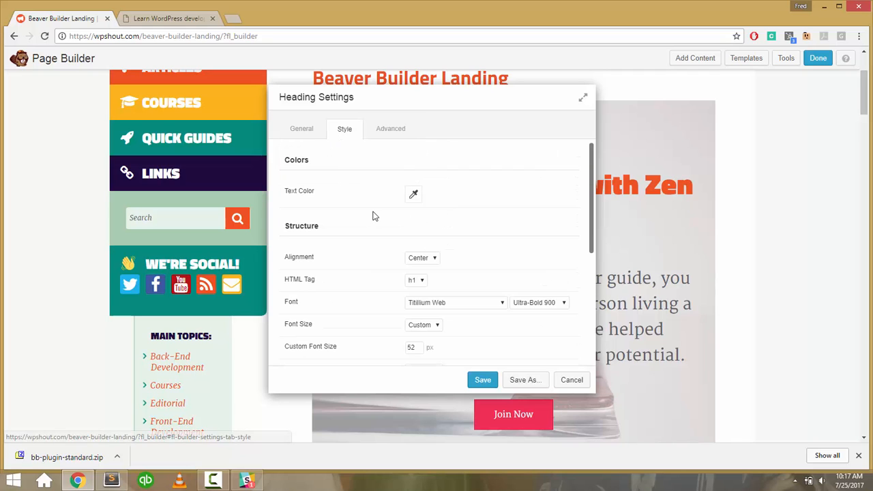
{"action": "scroll", "coordinate": [375, 215], "scroll_direction": "down", "scroll_amount": 2}
{"action": "scroll", "coordinate": [373, 215], "scroll_direction": "down", "scroll_amount": 2}
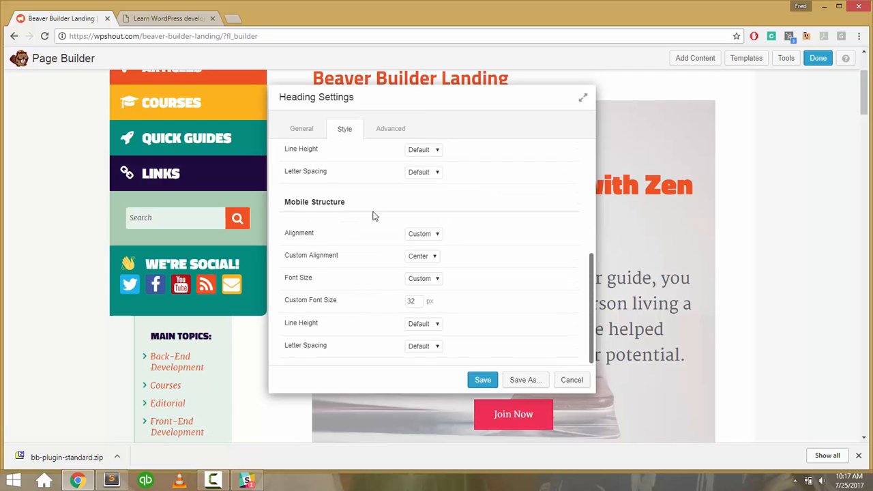
{"action": "scroll", "coordinate": [373, 215], "scroll_direction": "up", "scroll_amount": 2}
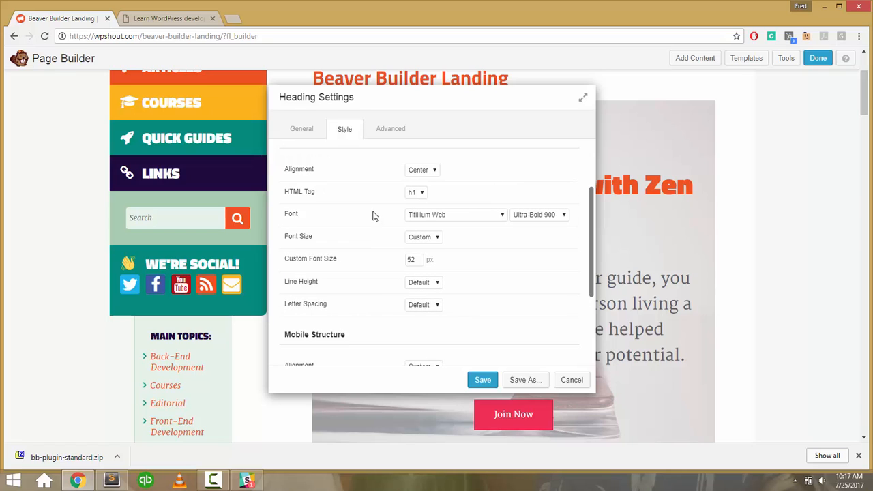
{"action": "left_click", "coordinate": [571, 380]}
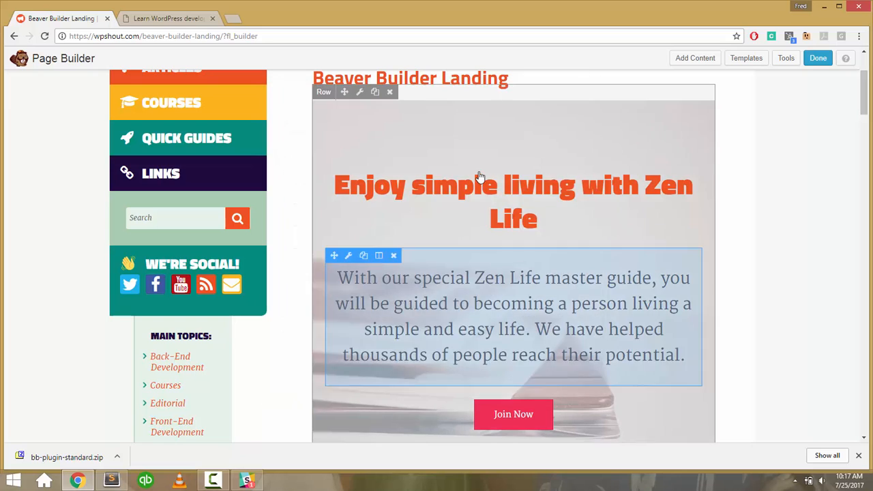
Look over the hero row's style settings and the heading module's advanced, style and general settings, closing each without saving.
{"action": "left_click", "coordinate": [361, 94]}
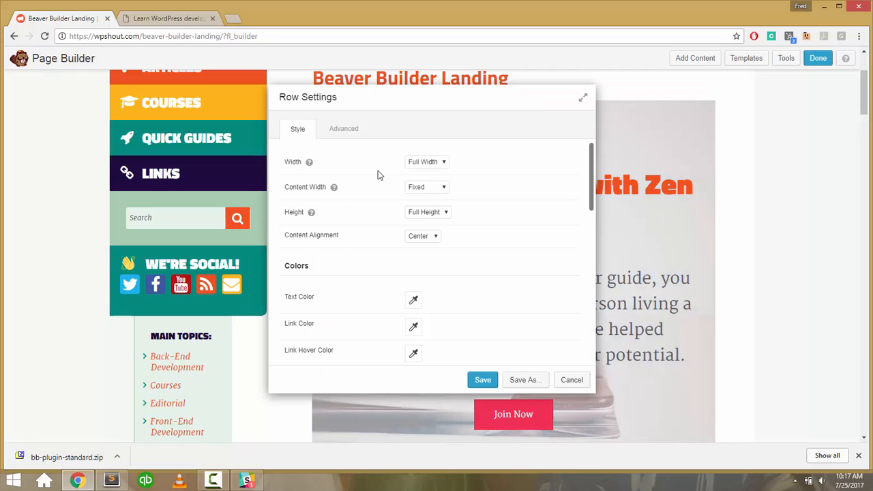
{"action": "left_click", "coordinate": [572, 381]}
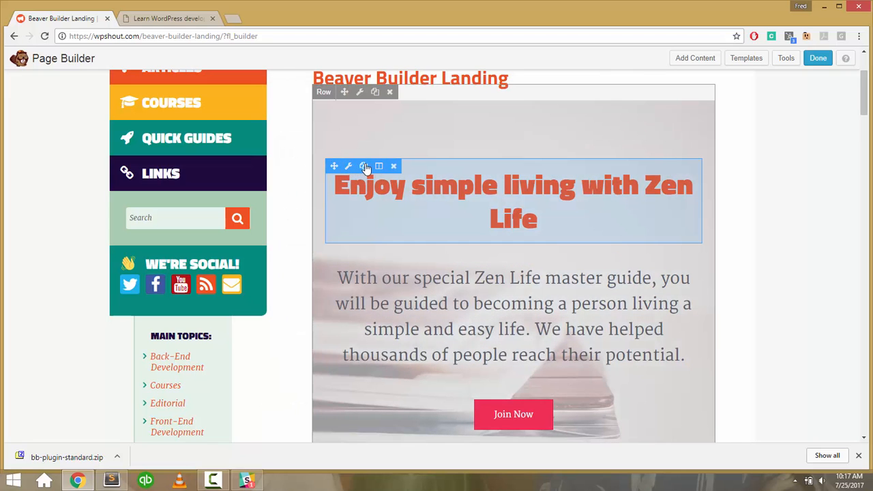
{"action": "left_click", "coordinate": [348, 167]}
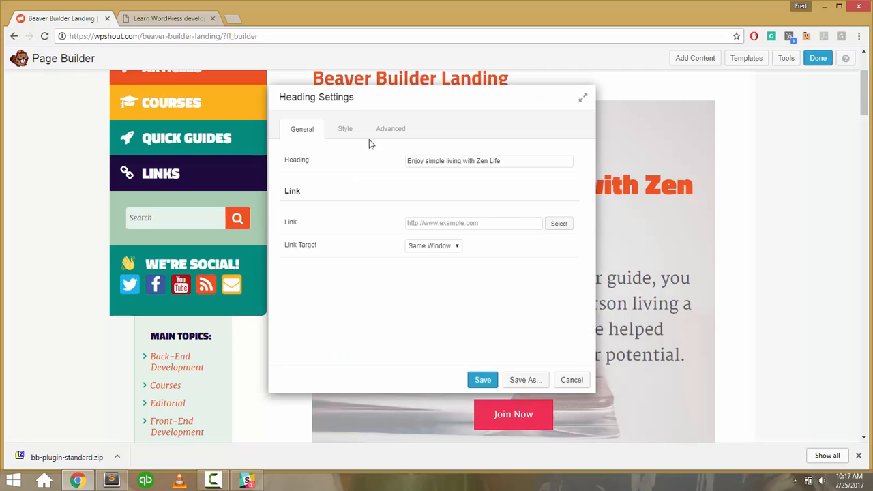
{"action": "left_click", "coordinate": [380, 131]}
{"action": "scroll", "coordinate": [345, 230], "scroll_direction": "down", "scroll_amount": 2}
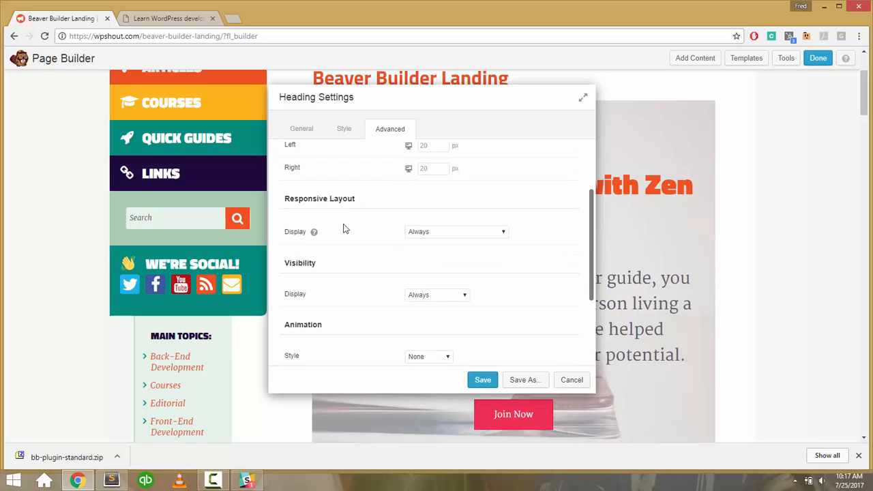
{"action": "scroll", "coordinate": [345, 230], "scroll_direction": "down", "scroll_amount": 3}
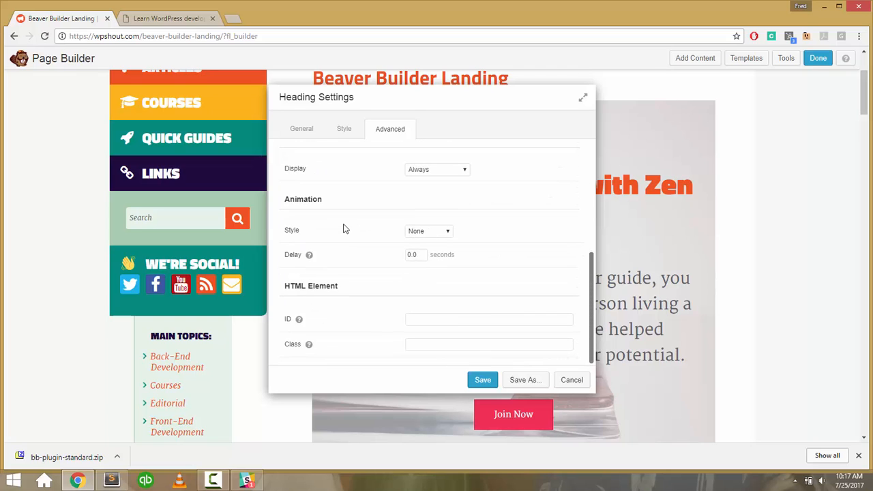
{"action": "scroll", "coordinate": [345, 230], "scroll_direction": "up", "scroll_amount": 5}
{"action": "left_click", "coordinate": [305, 129]}
{"action": "left_click", "coordinate": [342, 130]}
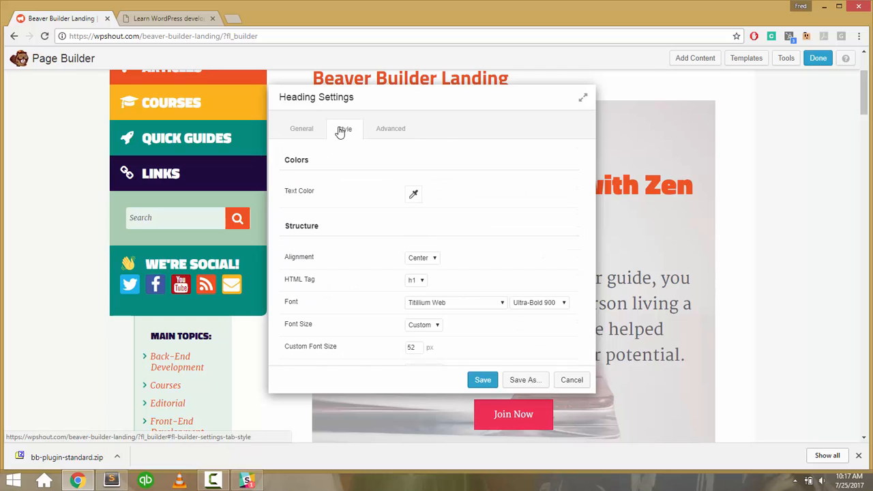
{"action": "left_click", "coordinate": [304, 132]}
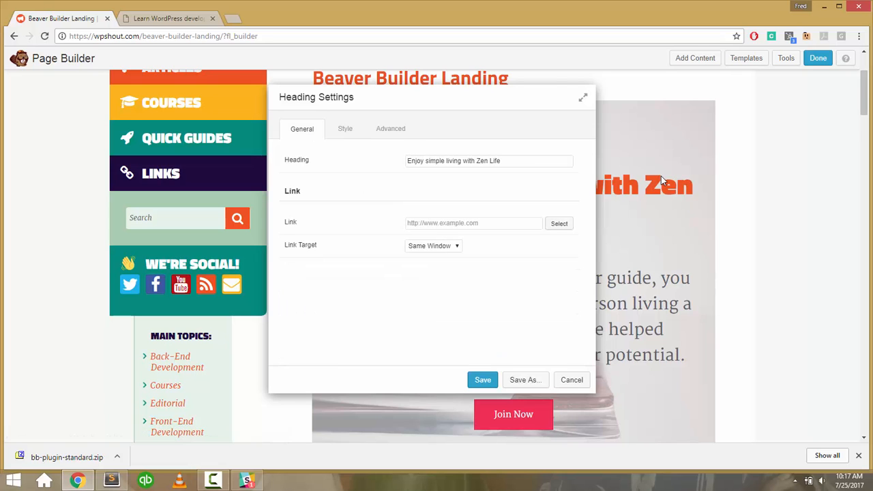
{"action": "left_click", "coordinate": [571, 380]}
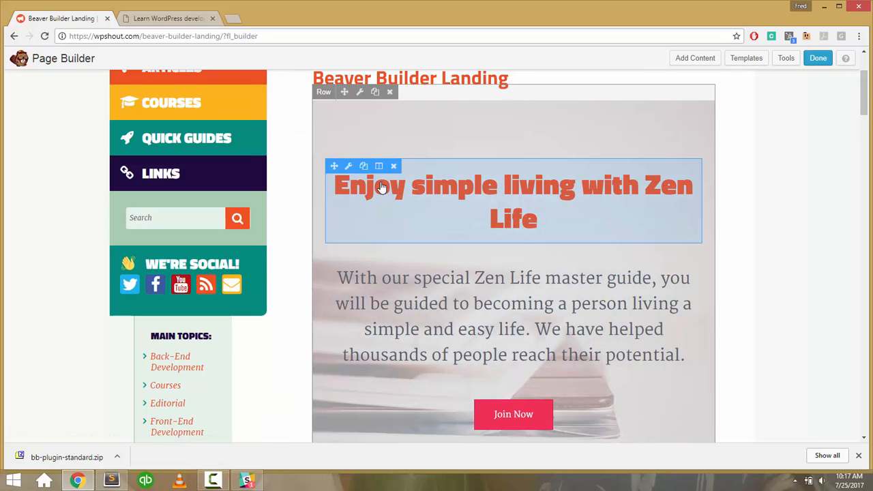
Replace the Zen Life heading's text with "BUILD WEBSITES WITH WPSHOUT TEACHING YOU BEAVER BUILDER?" and save the heading.
{"action": "left_click", "coordinate": [382, 188]}
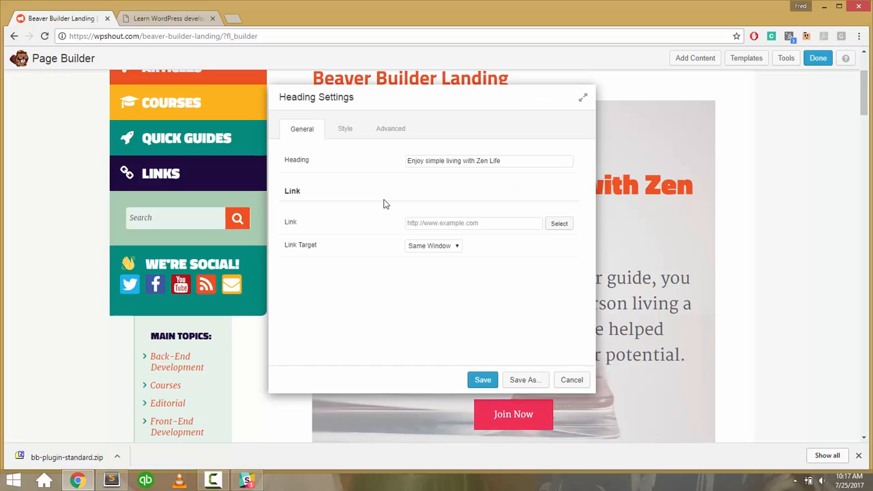
{"action": "triple_click", "coordinate": [416, 162]}
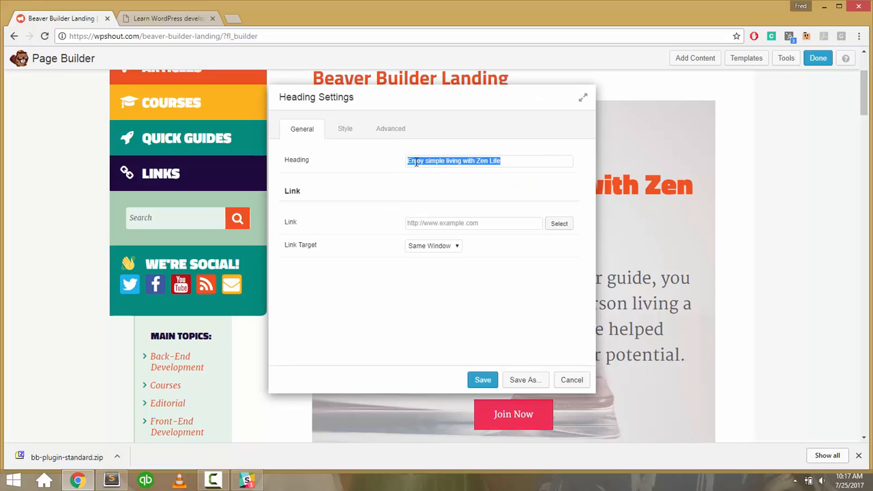
{"action": "type", "text": "BUILD"}
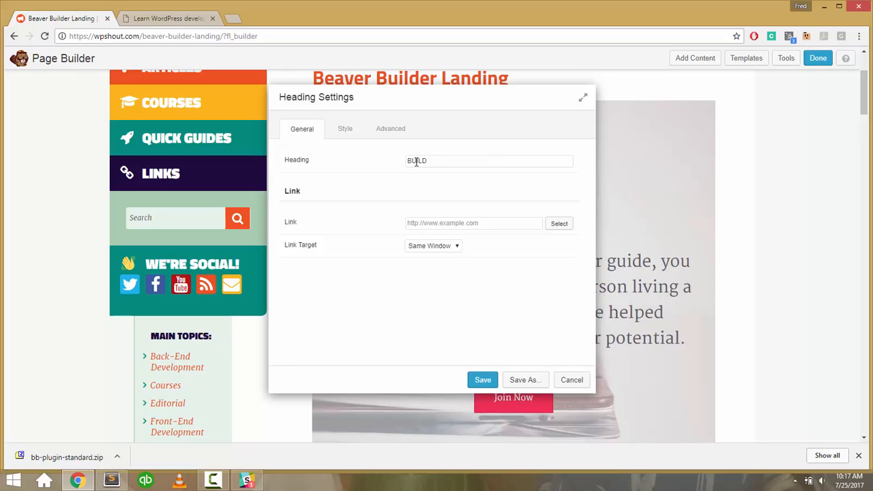
{"action": "type", "text": " WEBSITES WITH WPSHOUT"}
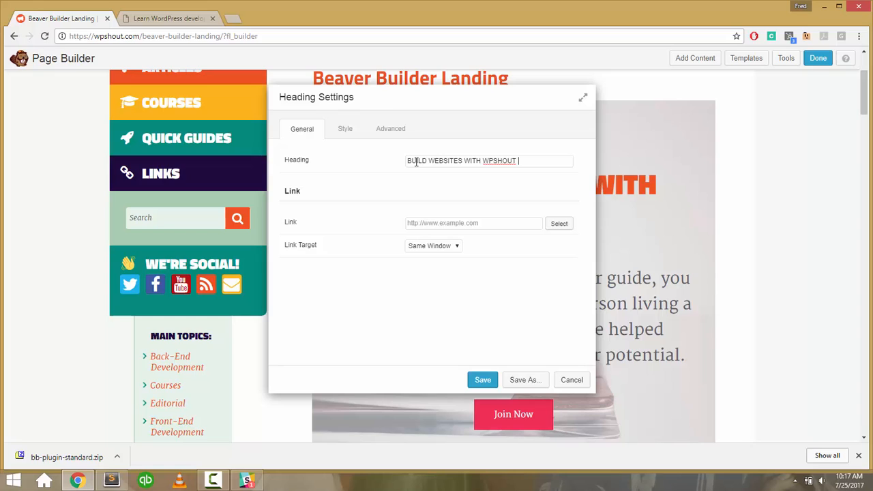
{"action": "type", "text": "ACHING"}
{"action": "key", "text": "BackSpace"}
{"action": "key", "text": "BackSpace"}
{"action": "key", "text": "BackSpace"}
{"action": "key", "text": "BackSpace"}
{"action": "key", "text": "BackSpace"}
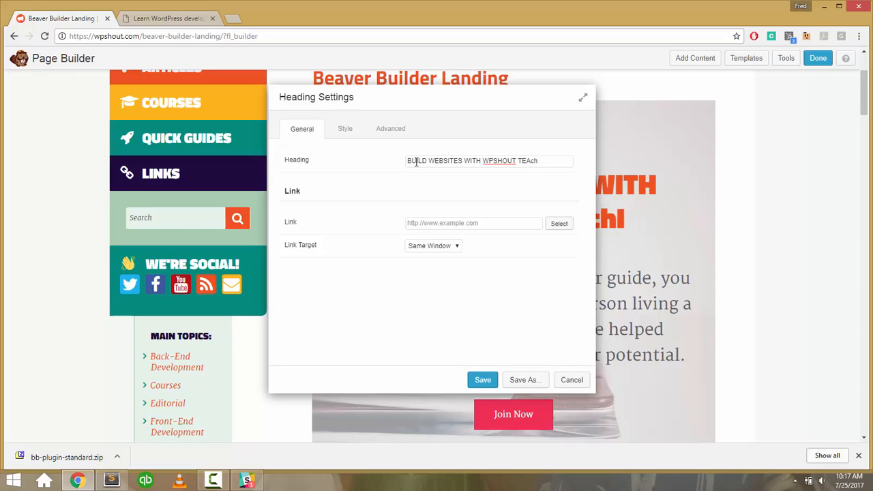
{"action": "type", "text": "CHING Y"}
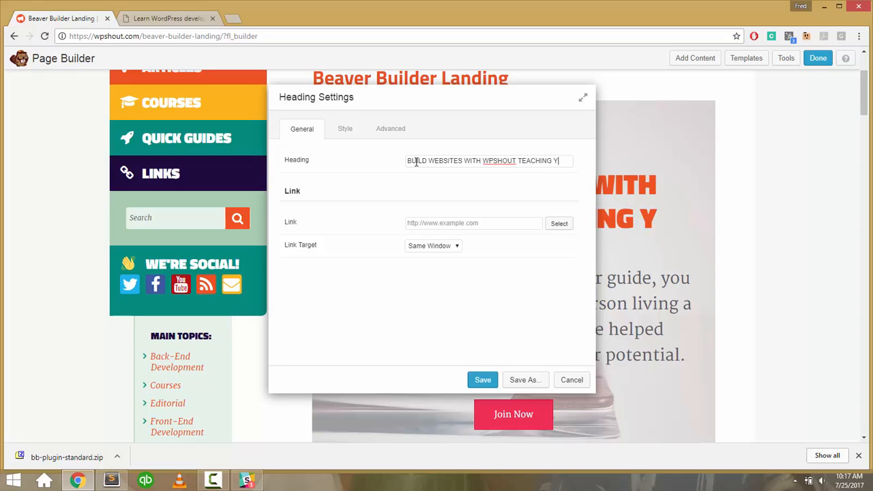
{"action": "type", "text": "OU BEAVER BUILDER?"}
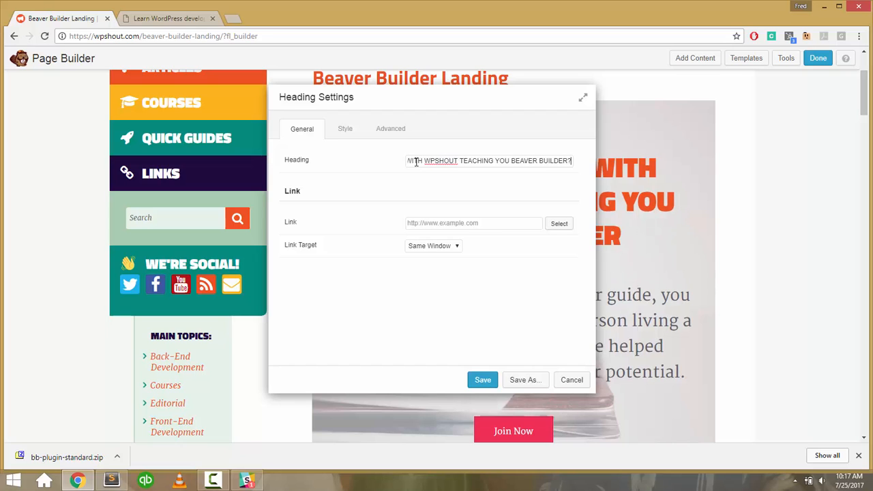
{"action": "left_click", "coordinate": [483, 380]}
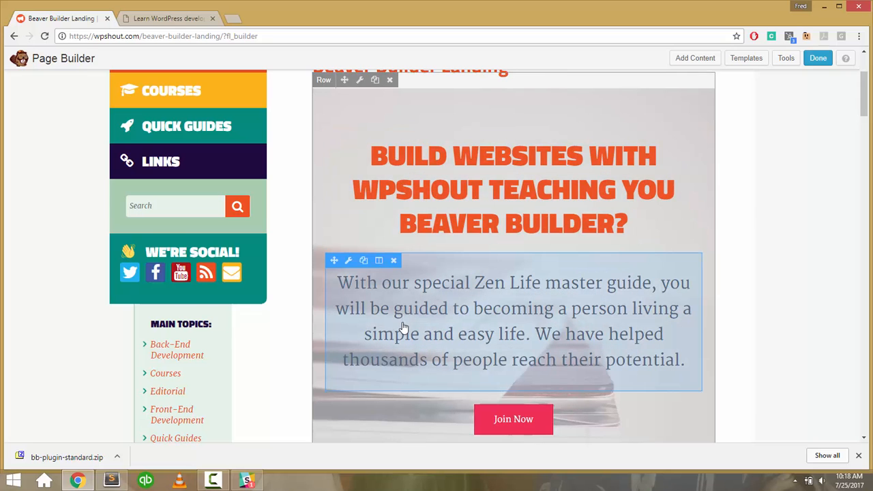
Remove the "font-weight: 100;" style from the hero intro paragraph's HTML source and return to the visual editor.
{"action": "scroll", "coordinate": [404, 328], "scroll_direction": "up", "scroll_amount": 1}
{"action": "scroll", "coordinate": [404, 328], "scroll_direction": "down", "scroll_amount": 2}
{"action": "scroll", "coordinate": [403, 328], "scroll_direction": "down", "scroll_amount": 1}
{"action": "left_click", "coordinate": [443, 200]}
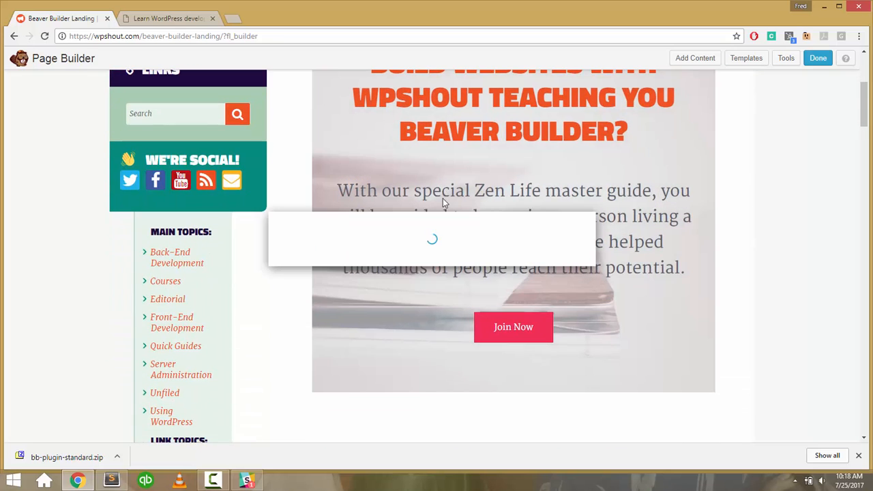
{"action": "left_click", "coordinate": [435, 250]}
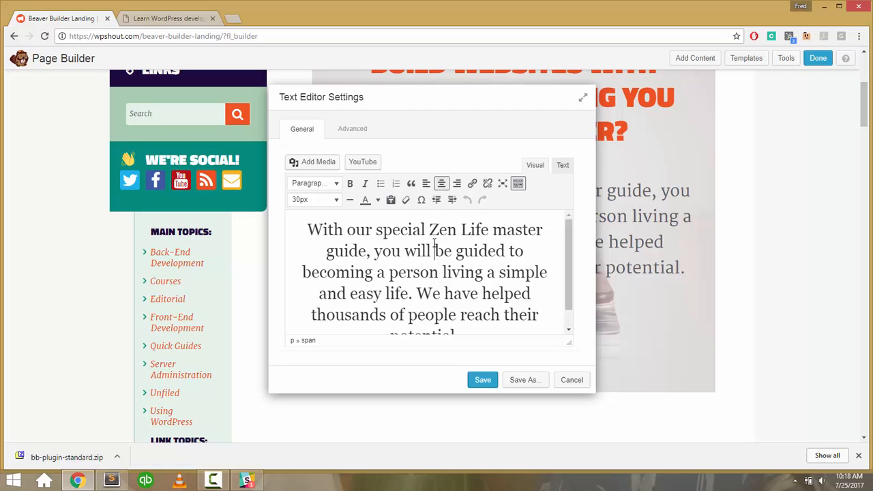
{"action": "left_click", "coordinate": [561, 167]}
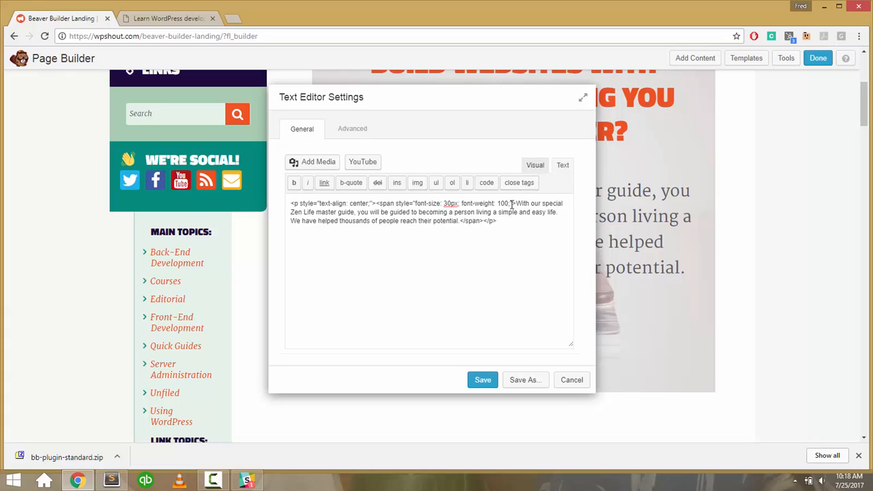
{"action": "key", "text": "BackSpace"}
{"action": "key", "text": "BackSpace"}
{"action": "key", "text": "BackSpace"}
{"action": "key", "text": "BackSpace"}
{"action": "key", "text": "BackSpace"}
{"action": "key", "text": "BackSpace"}
{"action": "key", "text": "BackSpace"}
{"action": "key", "text": "BackSpace"}
{"action": "key", "text": "BackSpace"}
{"action": "key", "text": "BackSpace"}
{"action": "key", "text": "BackSpace"}
{"action": "key", "text": "BackSpace"}
{"action": "key", "text": "BackSpace"}
{"action": "key", "text": "BackSpace"}
{"action": "key", "text": "BackSpace"}
{"action": "key", "text": "BackSpace"}
{"action": "key", "text": "BackSpace"}
{"action": "key", "text": "BackSpace"}
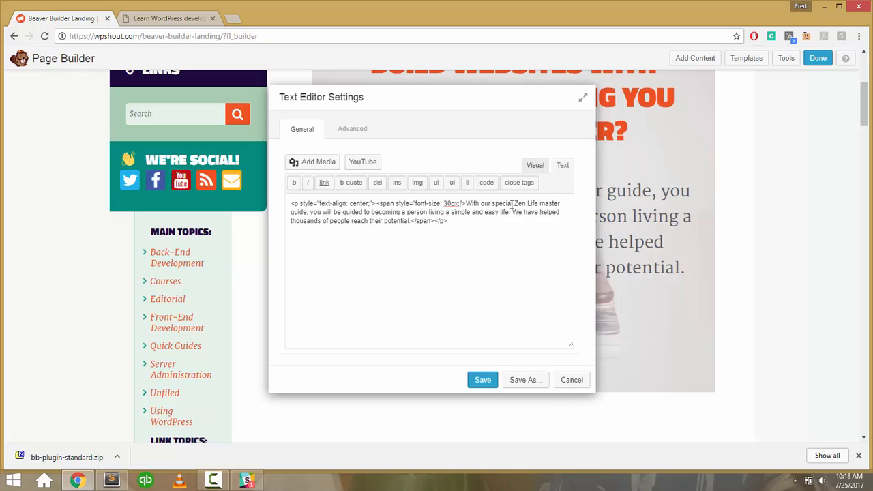
{"action": "left_click", "coordinate": [536, 167]}
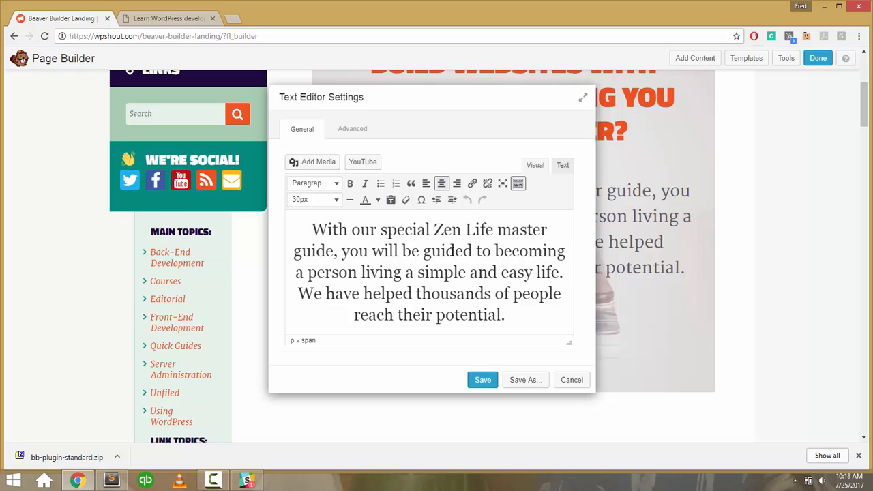
Try the Heading 2, Heading 3 and Heading 1 formats on the intro text, restore Paragraph format and check its HTML source.
{"action": "key", "text": "ctrl+a"}
{"action": "left_click", "coordinate": [326, 183]}
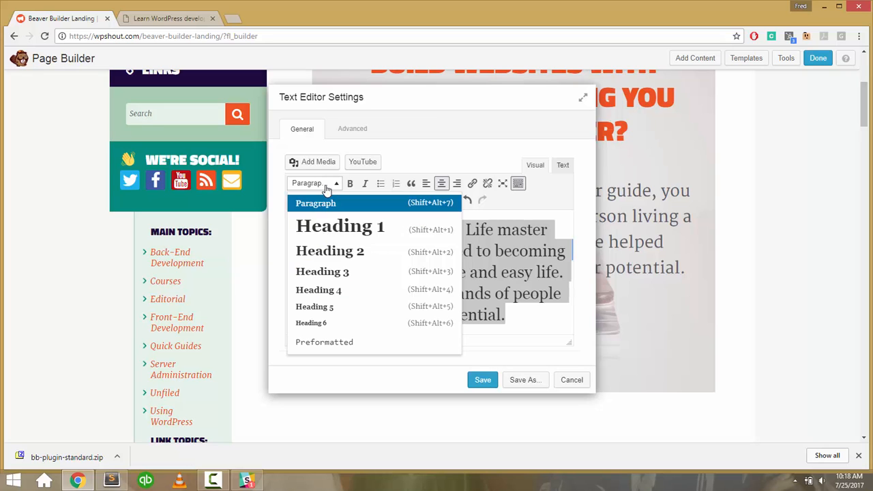
{"action": "left_click", "coordinate": [330, 251]}
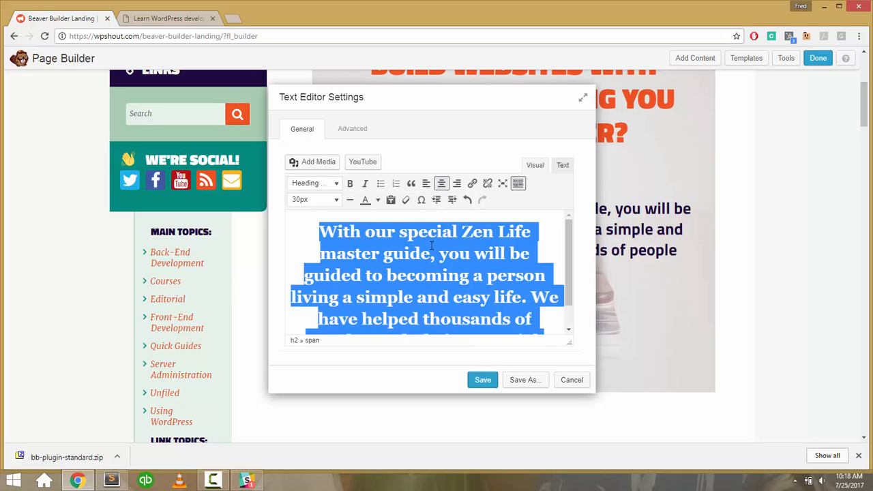
{"action": "left_click", "coordinate": [315, 183]}
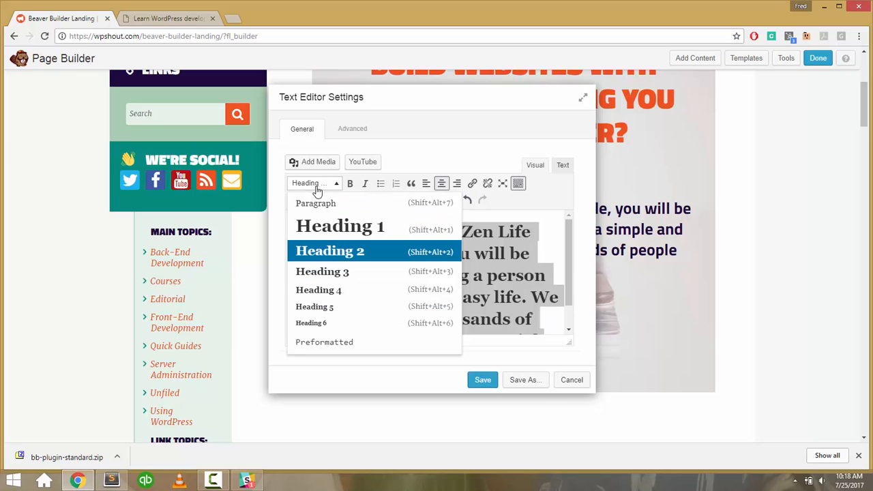
{"action": "left_click", "coordinate": [308, 272]}
{"action": "left_click", "coordinate": [315, 182]}
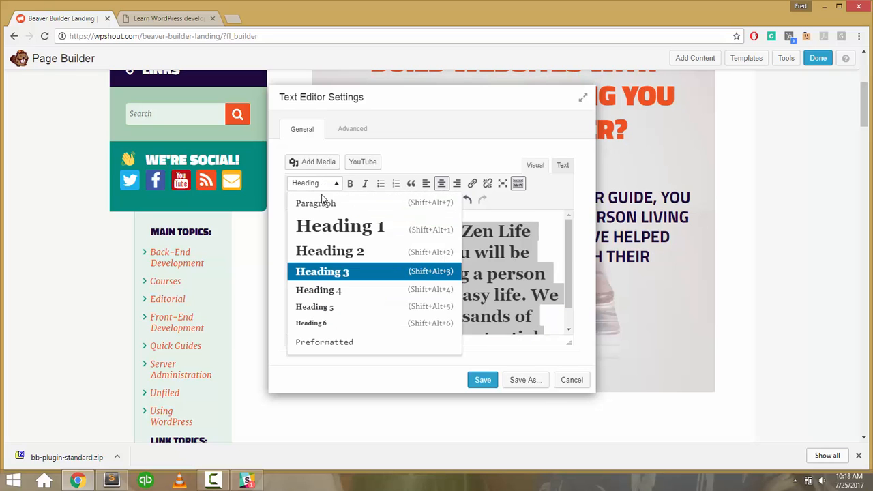
{"action": "left_click", "coordinate": [319, 232]}
{"action": "left_click", "coordinate": [323, 183]}
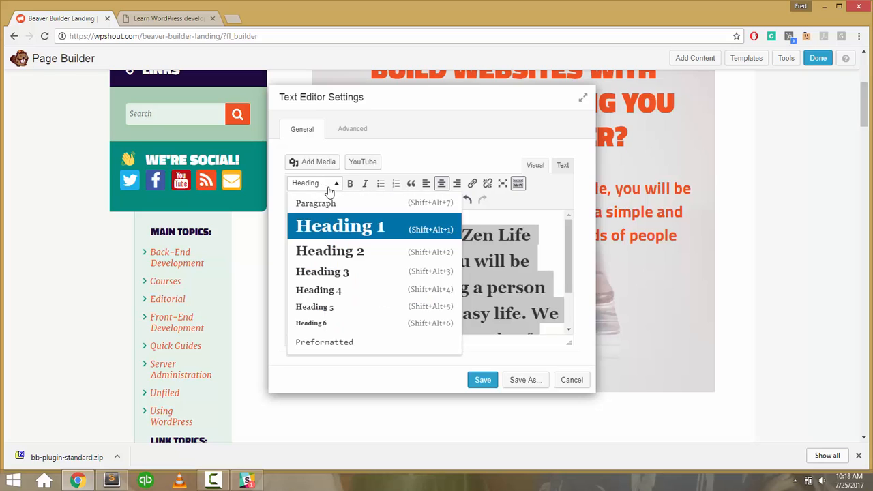
{"action": "left_click", "coordinate": [318, 202]}
{"action": "left_click", "coordinate": [562, 166]}
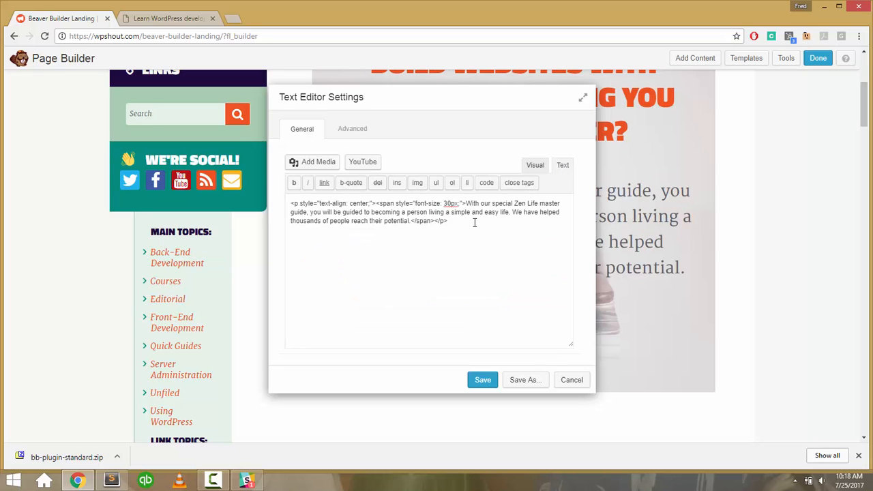
{"action": "left_click", "coordinate": [528, 168]}
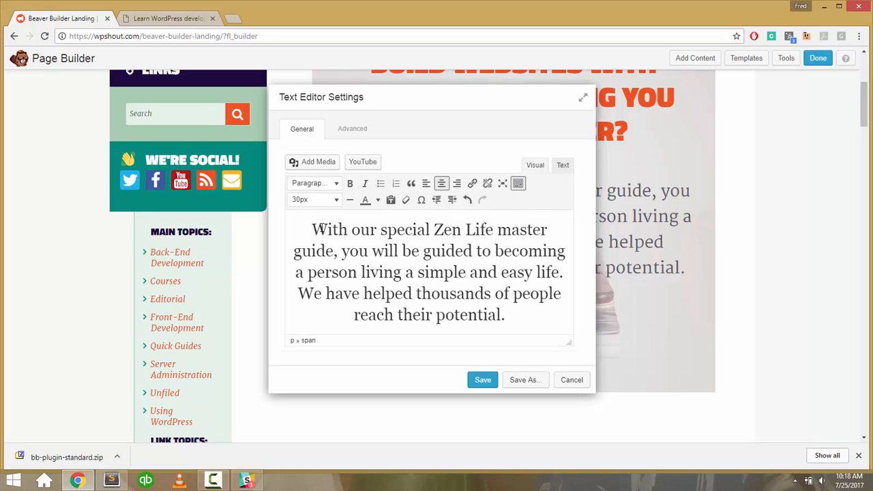
Replace the intro text with "Beaver Builder might be cool: future uncertain." and save the text module.
{"action": "key", "text": "shift+Down"}
{"action": "key", "text": "shift+Down"}
{"action": "key", "text": "shift+Down"}
{"action": "key", "text": "shift+Down"}
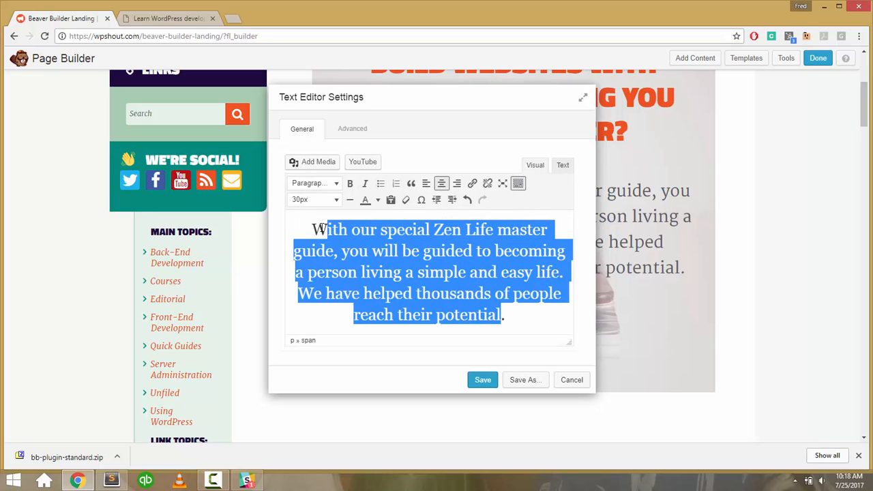
{"action": "key", "text": "BackSpace"}
{"action": "type", "text": "Beaver Builder mi"}
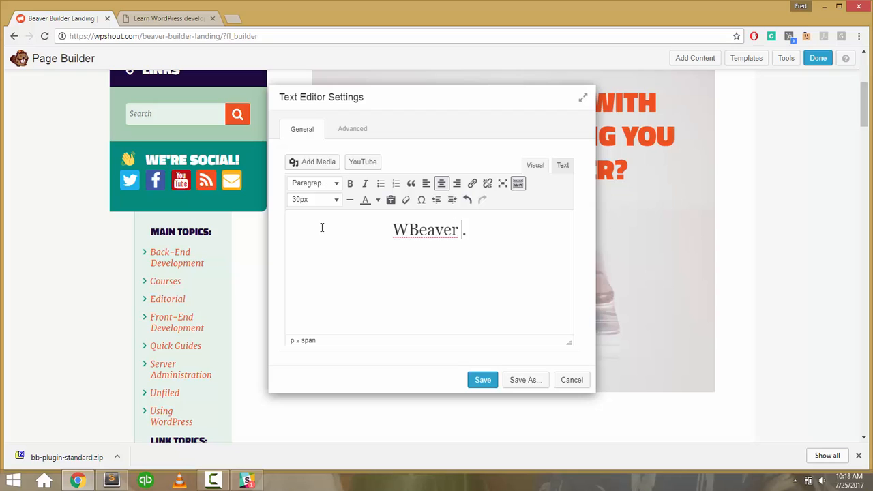
{"action": "type", "text": "ght be g"}
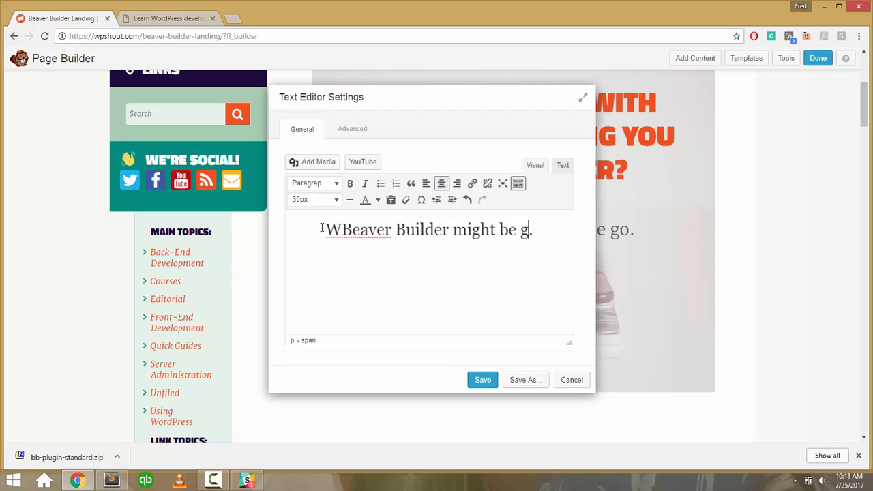
{"action": "key", "text": "BackSpace"}
{"action": "type", "text": "cool,"}
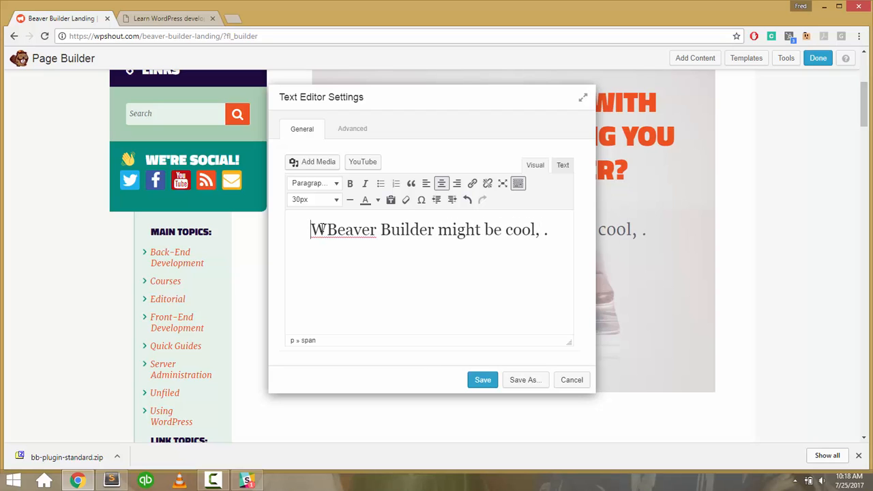
{"action": "key", "text": "Delete"}
{"action": "key", "text": "End"}
{"action": "key", "text": "Left"}
{"action": "type", "text": "b"}
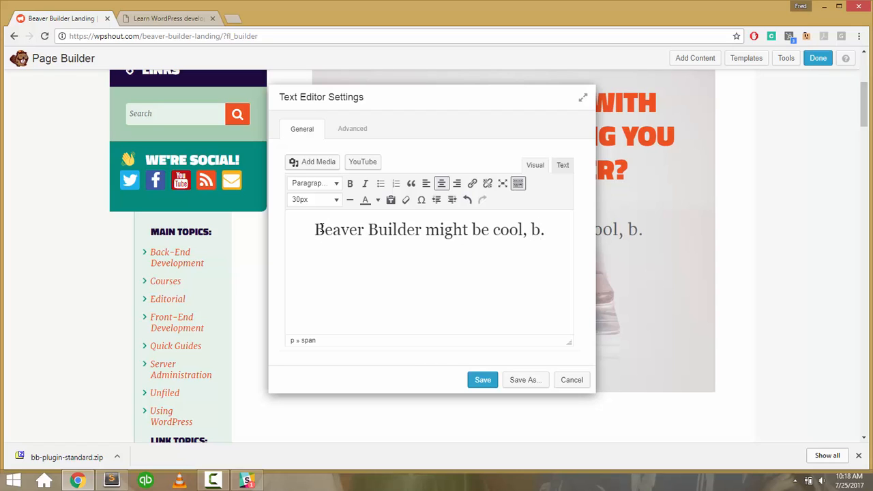
{"action": "key", "text": "BackSpace"}
{"action": "key", "text": "BackSpace"}
{"action": "key", "text": "BackSpace"}
{"action": "type", "text": ": future un"}
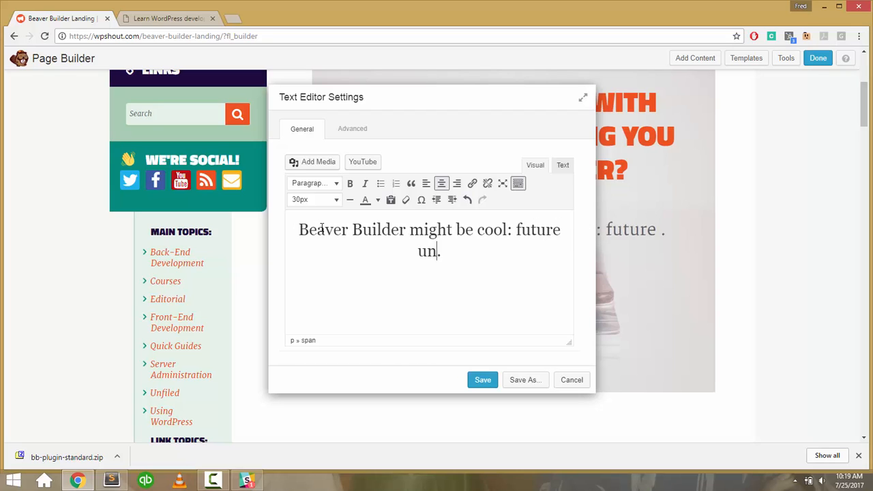
{"action": "type", "text": "certain"}
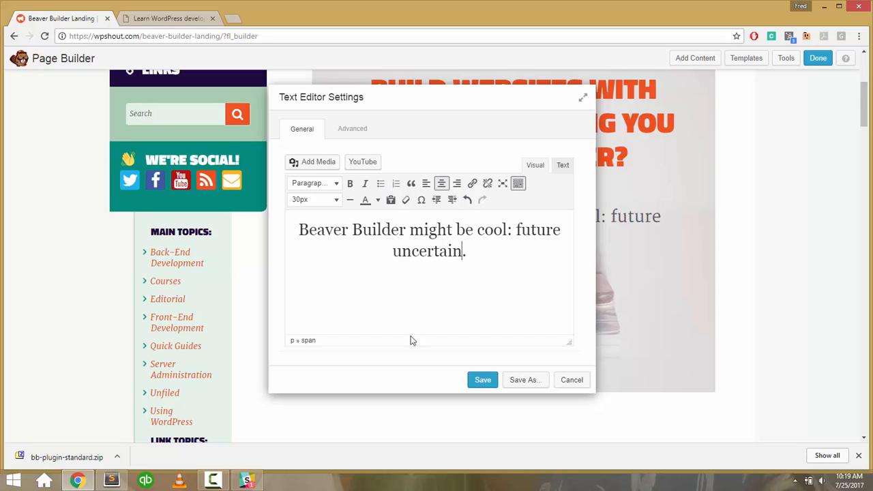
{"action": "left_click", "coordinate": [482, 380]}
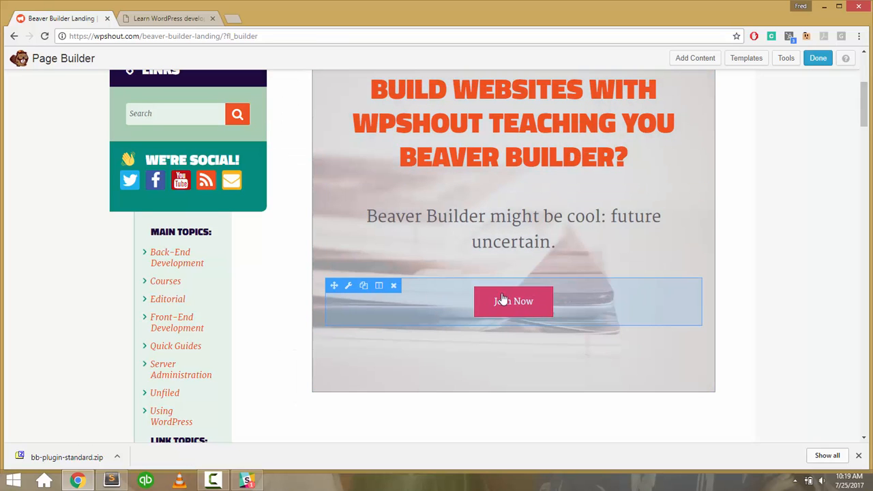
Open the settings of the Join Now button and launch the ColorPic application.
{"action": "left_click", "coordinate": [349, 287]}
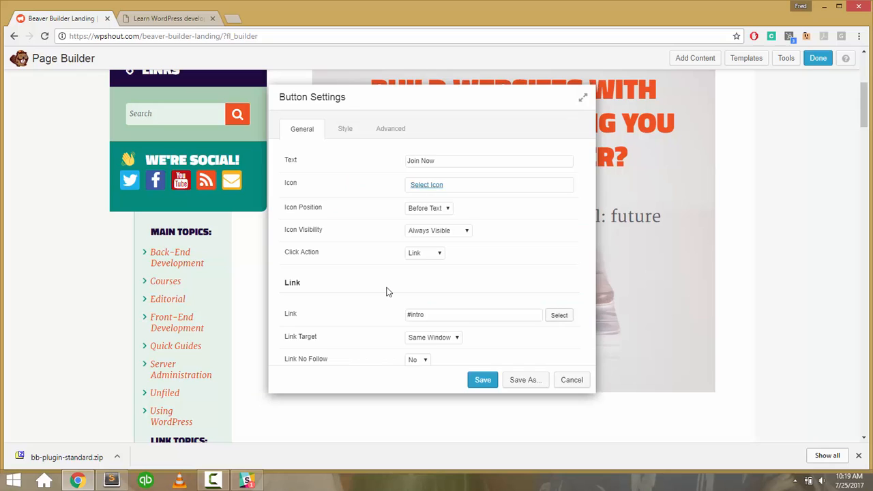
{"action": "scroll", "coordinate": [49, 263], "scroll_direction": "up", "scroll_amount": 4}
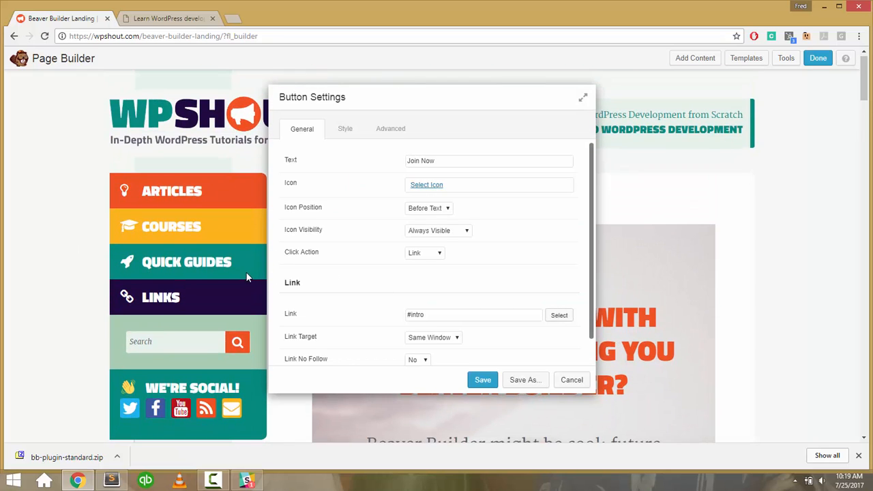
{"action": "key", "text": "super"}
{"action": "type", "text": "colorPic"}
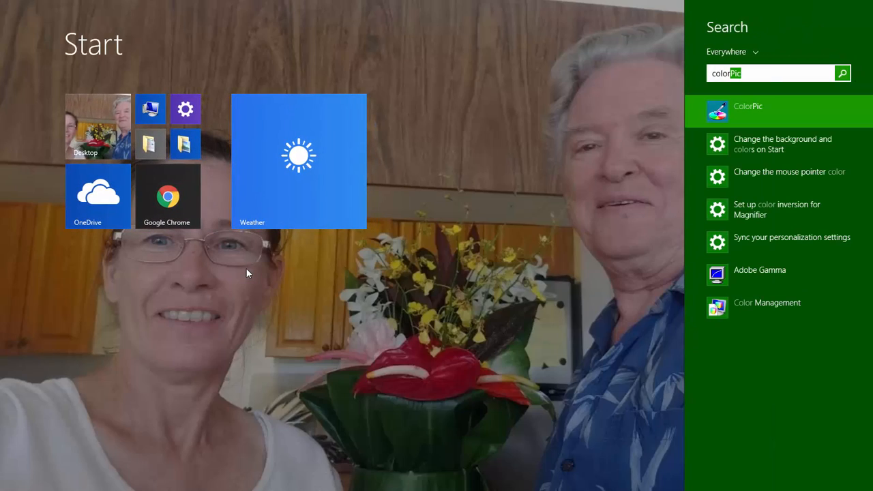
{"action": "key", "text": "Down"}
{"action": "key", "text": "Up"}
{"action": "key", "text": "Return"}
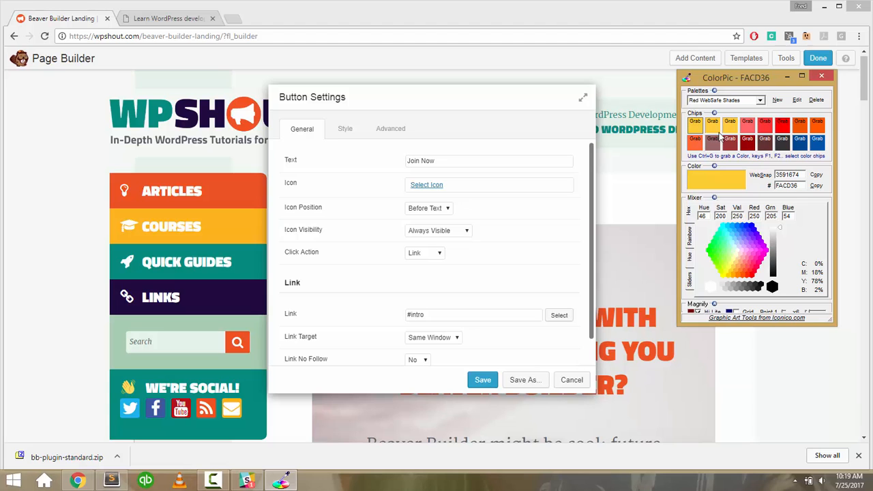
Grab the orange of the site's Articles menu item into ColorPic's fourth colour chip and copy its hex code.
{"action": "left_click", "coordinate": [762, 126]}
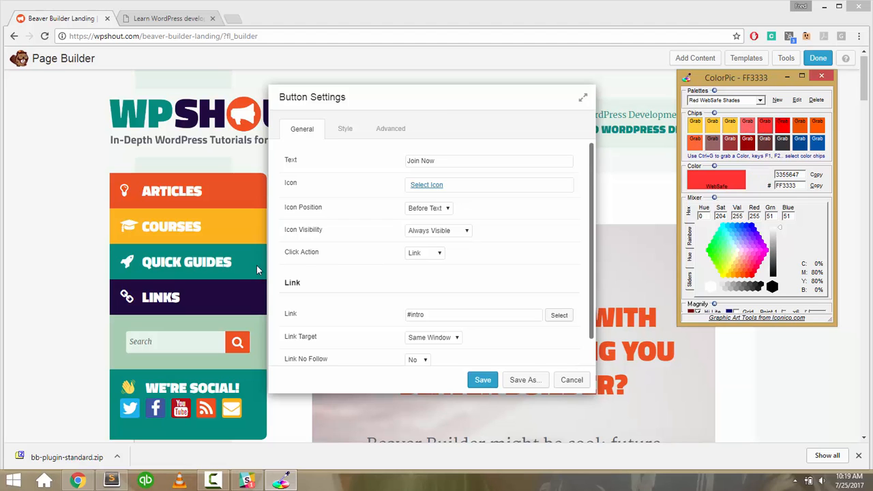
{"action": "left_click", "coordinate": [86, 269]}
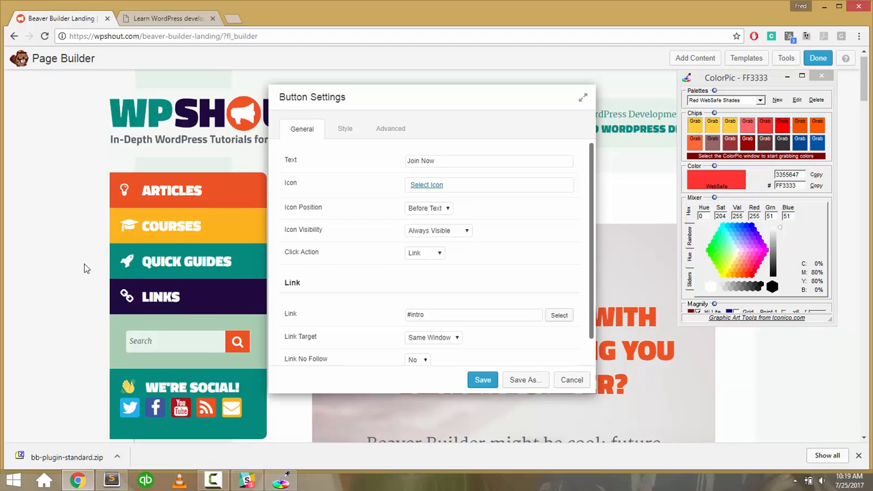
{"action": "scroll", "coordinate": [118, 225], "scroll_direction": "down", "scroll_amount": 3}
{"action": "scroll", "coordinate": [120, 248], "scroll_direction": "up", "scroll_amount": 2}
{"action": "scroll", "coordinate": [118, 244], "scroll_direction": "up", "scroll_amount": 1}
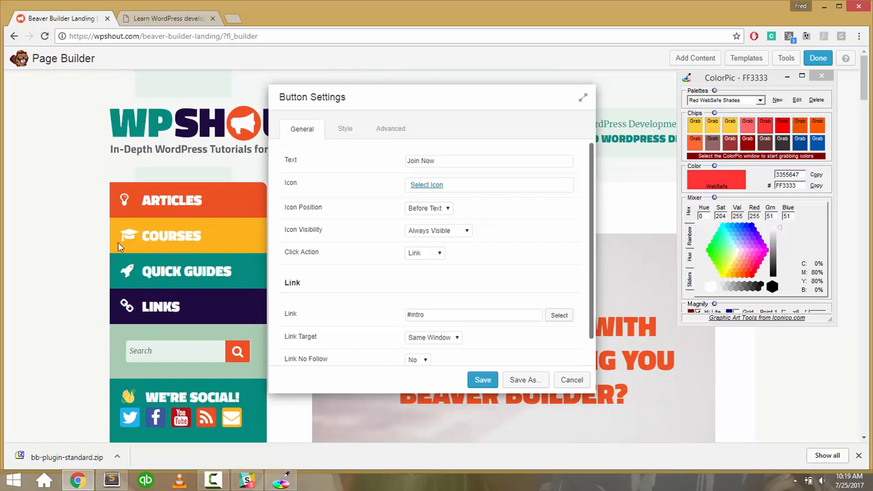
{"action": "key", "text": "ctrl+f"}
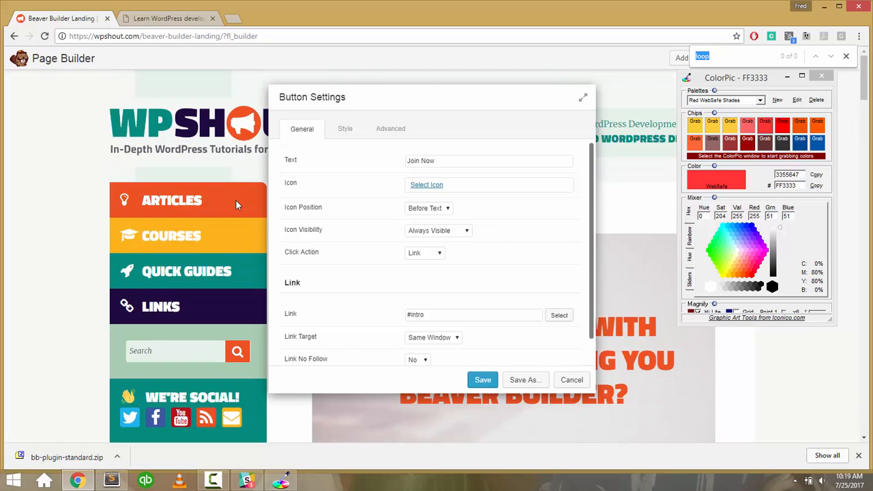
{"action": "left_click", "coordinate": [750, 126]}
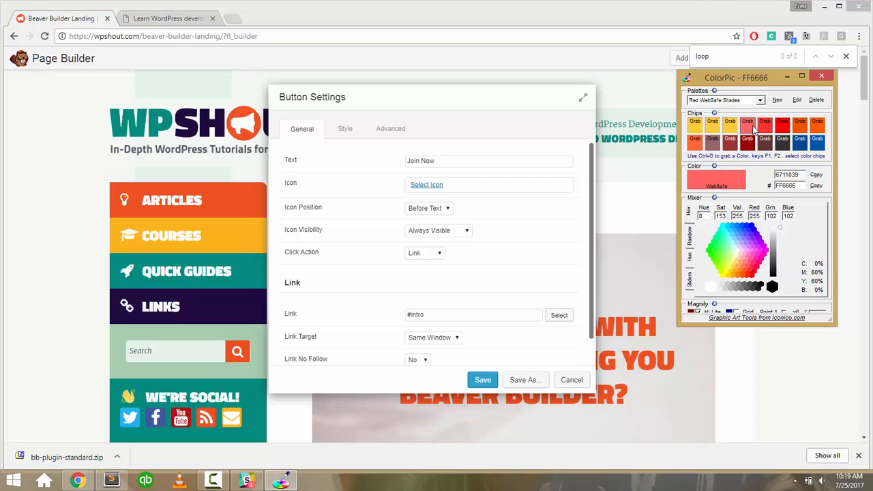
{"action": "key", "text": "ctrl+g"}
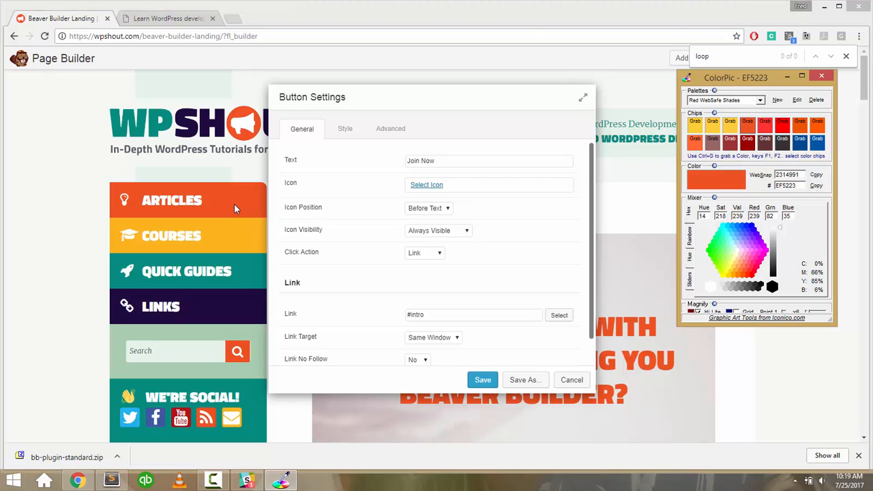
{"action": "double_click", "coordinate": [792, 186]}
Set the Join Now button's background colour and background hover colour to #ef5223 in its style settings.
{"action": "left_click", "coordinate": [345, 129]}
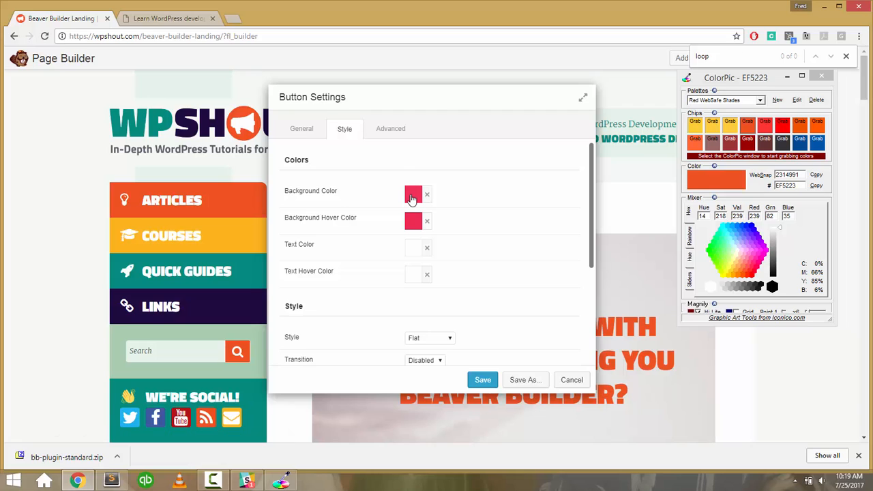
{"action": "left_click", "coordinate": [412, 196]}
{"action": "left_click", "coordinate": [423, 211]}
{"action": "type", "text": "#ef5223"}
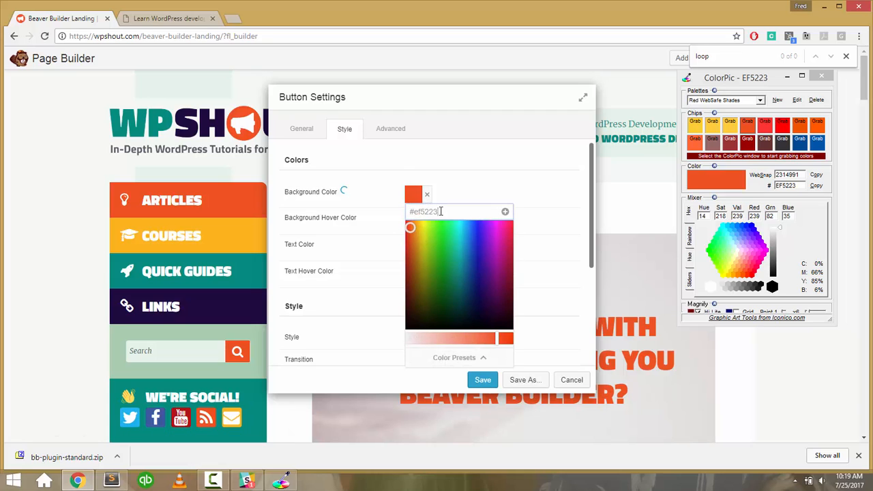
{"action": "left_click", "coordinate": [386, 213]}
{"action": "left_click", "coordinate": [412, 222]}
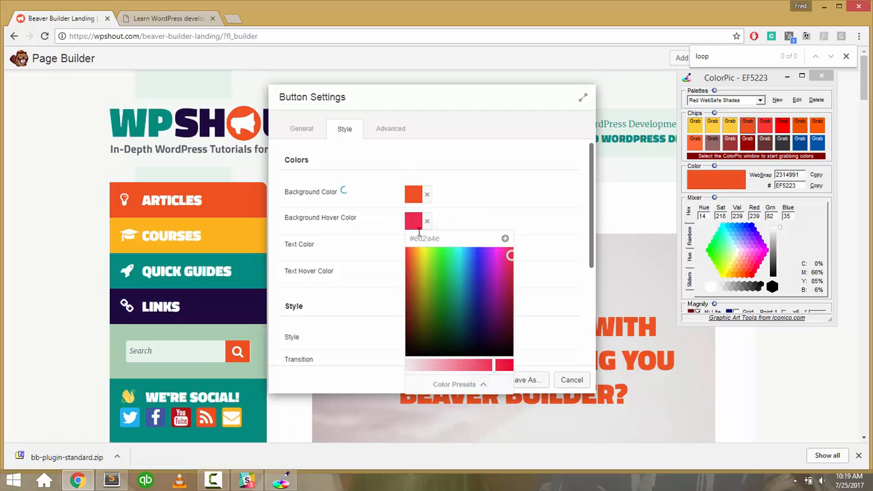
{"action": "left_click", "coordinate": [423, 238]}
{"action": "type", "text": "#ef5223"}
{"action": "left_click", "coordinate": [391, 238]}
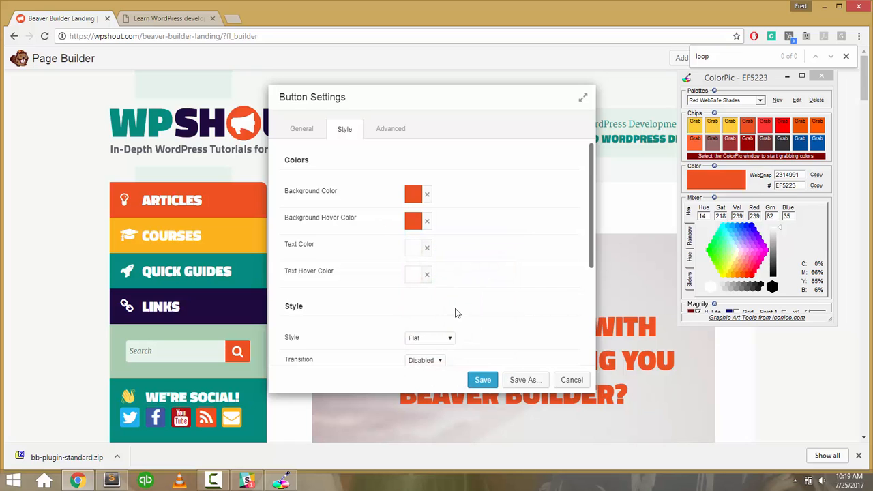
{"action": "scroll", "coordinate": [457, 313], "scroll_direction": "down", "scroll_amount": 3}
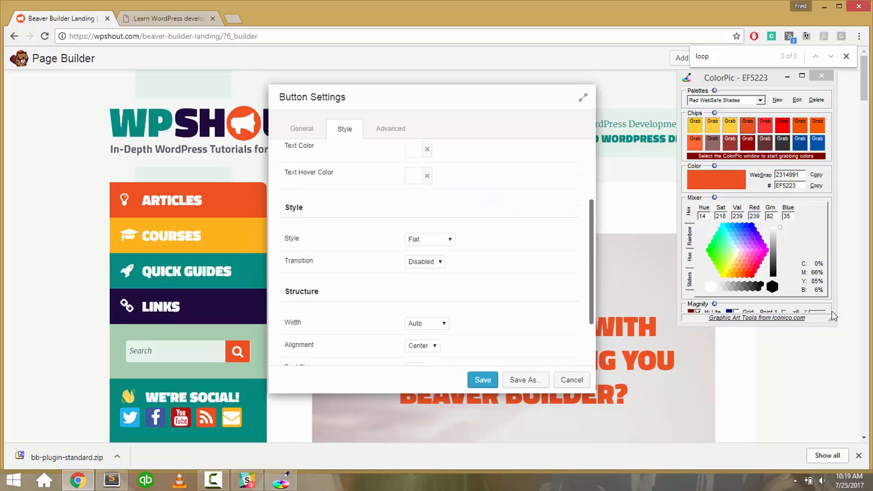
Try the Gradient style on the Join Now button and switch it back to Flat.
{"action": "left_click_drag", "start_coordinate": [864, 103], "coordinate": [864, 116]}
{"action": "left_click", "coordinate": [847, 56]}
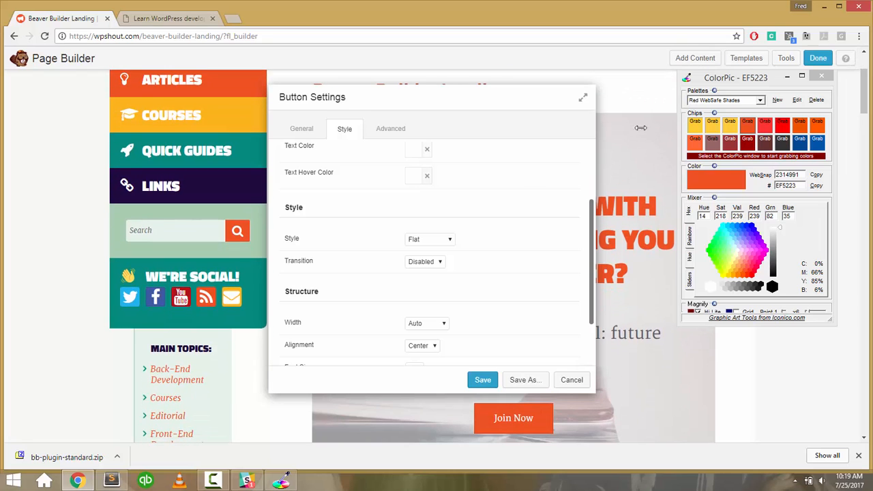
{"action": "left_click", "coordinate": [448, 240]}
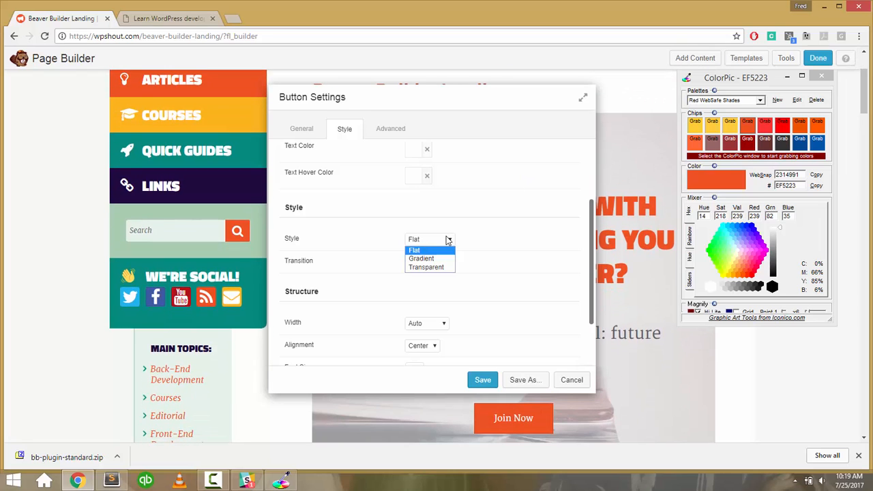
{"action": "left_click", "coordinate": [438, 258]}
{"action": "left_click", "coordinate": [440, 245]}
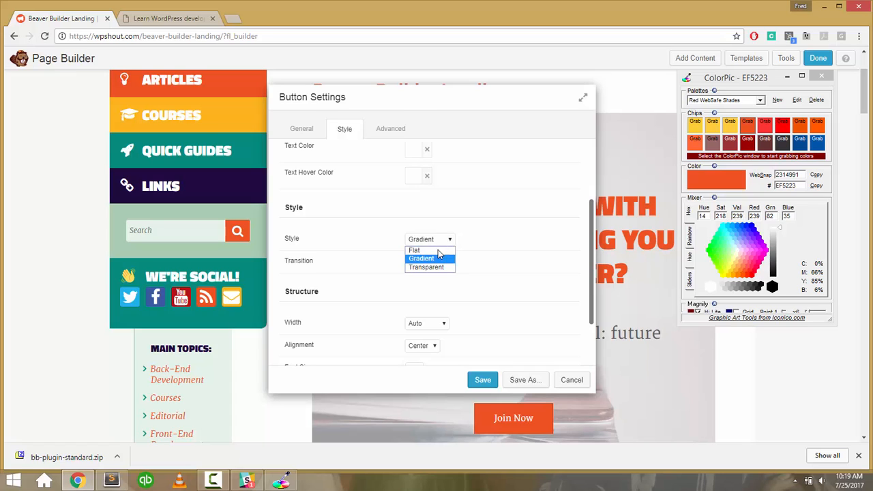
{"action": "left_click", "coordinate": [437, 248]}
Set the Join Now button's round corners to 40 px and review its alignment options.
{"action": "left_click_drag", "start_coordinate": [592, 254], "coordinate": [589, 298]}
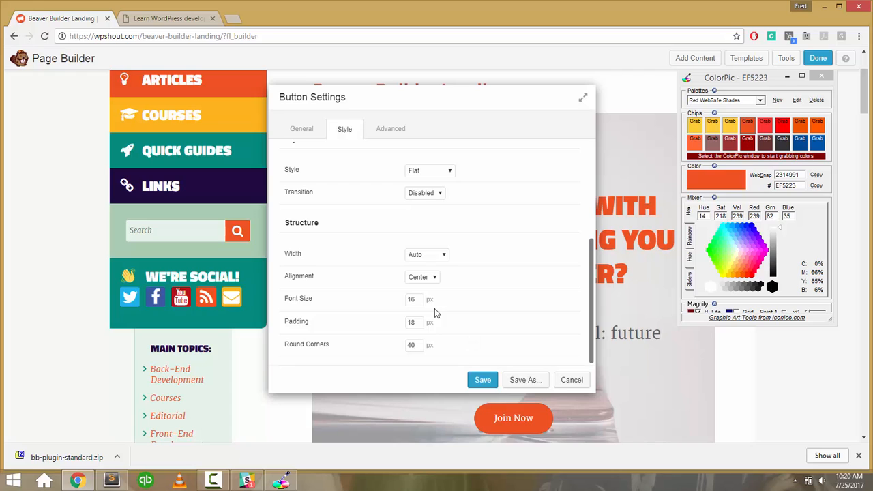
{"action": "left_click", "coordinate": [419, 277]}
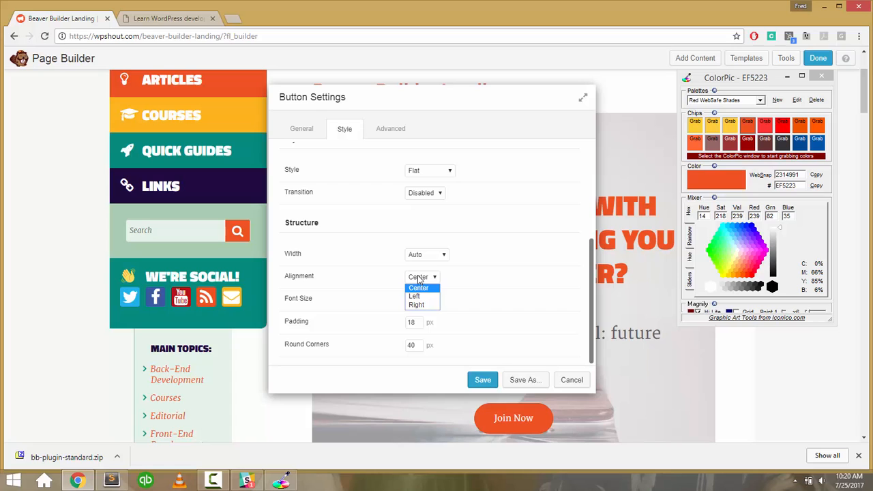
{"action": "left_click", "coordinate": [423, 279]}
{"action": "scroll", "coordinate": [497, 302], "scroll_direction": "up", "scroll_amount": 3}
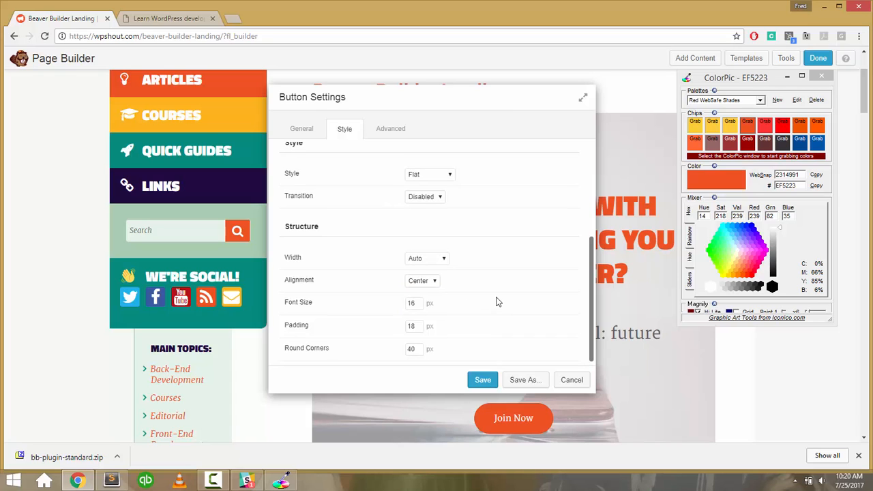
{"action": "scroll", "coordinate": [496, 300], "scroll_direction": "up", "scroll_amount": 1}
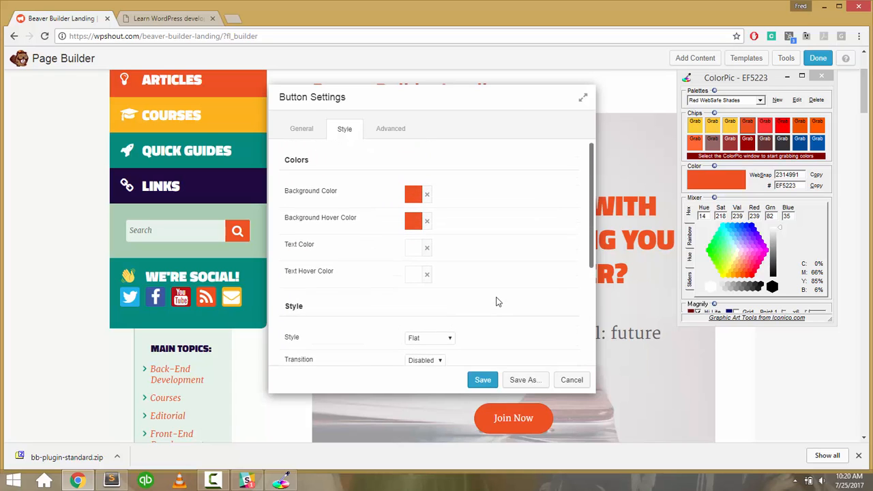
Enter "all-caps" as the HTML element class in the button's advanced settings.
{"action": "left_click", "coordinate": [391, 137]}
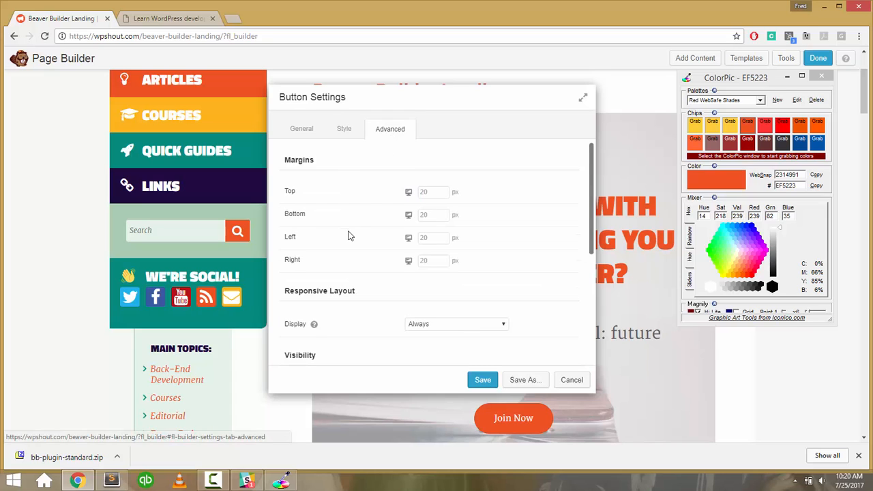
{"action": "scroll", "coordinate": [348, 235], "scroll_direction": "down", "scroll_amount": 3}
{"action": "scroll", "coordinate": [348, 235], "scroll_direction": "down", "scroll_amount": 1}
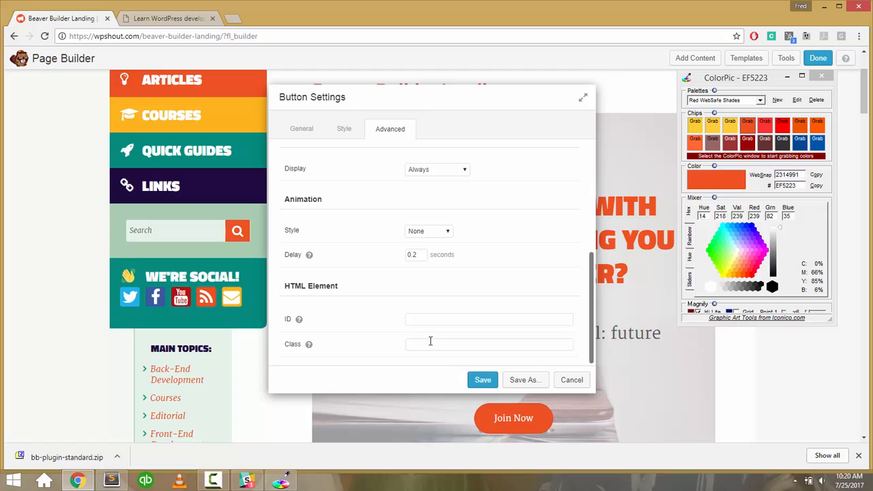
{"action": "type", "text": "all-caps"}
Change the button's text to "Read the Course".
{"action": "left_click", "coordinate": [307, 129]}
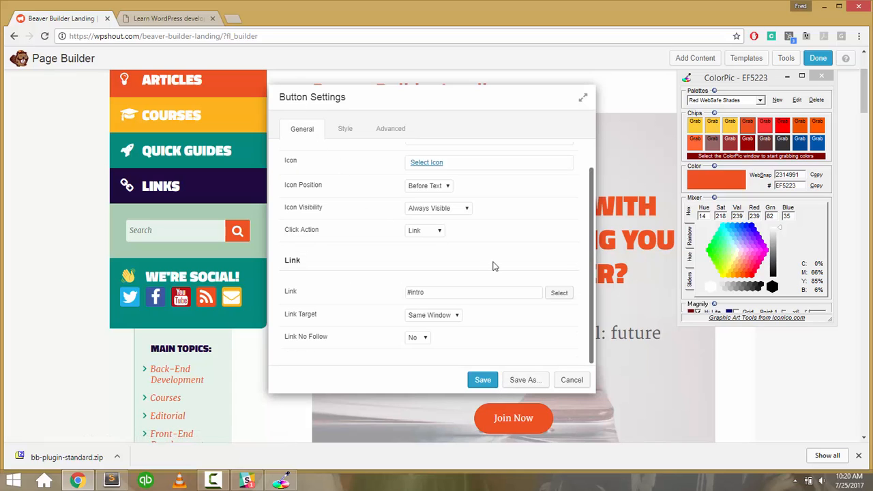
{"action": "scroll", "coordinate": [495, 266], "scroll_direction": "up", "scroll_amount": 1}
{"action": "scroll", "coordinate": [495, 266], "scroll_direction": "down", "scroll_amount": 1}
{"action": "scroll", "coordinate": [495, 266], "scroll_direction": "up", "scroll_amount": 1}
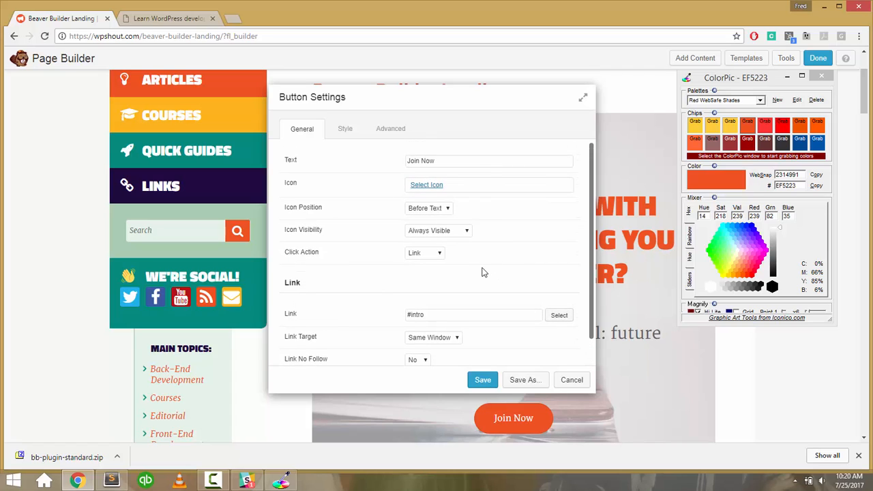
{"action": "scroll", "coordinate": [482, 272], "scroll_direction": "down", "scroll_amount": 1}
{"action": "scroll", "coordinate": [417, 171], "scroll_direction": "up", "scroll_amount": 1}
{"action": "triple_click", "coordinate": [417, 160]}
{"action": "type", "text": "Read the Course"}
{"action": "key", "text": "Tab"}
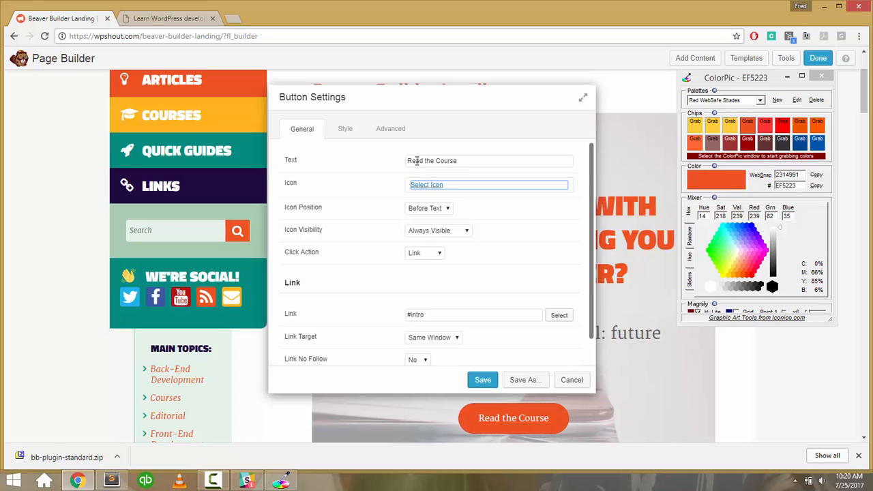
{"action": "key", "text": "Tab"}
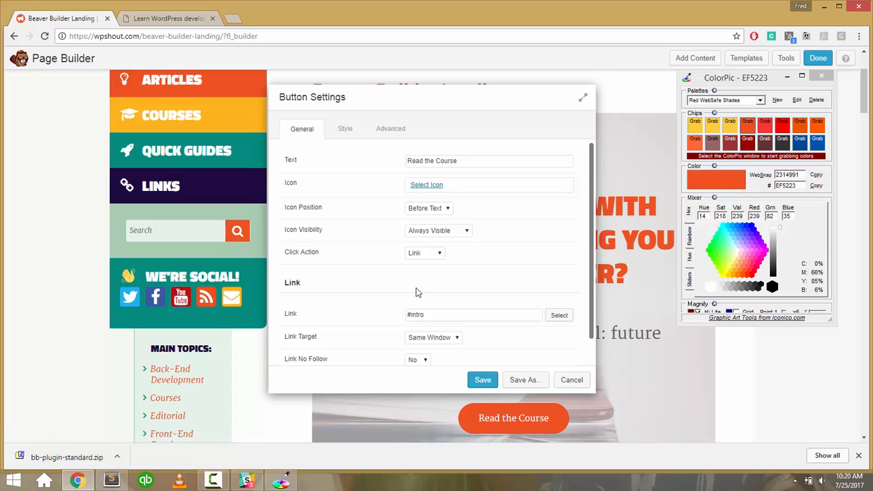
Set the button's link to "/" and save the button settings.
{"action": "triple_click", "coordinate": [416, 314]}
{"action": "type", "text": "/"}
{"action": "left_click", "coordinate": [485, 382]}
{"action": "left_click", "coordinate": [480, 382]}
Close ColorPic, finish editing in Page Builder and publish the page changes.
{"action": "scroll", "coordinate": [748, 351], "scroll_direction": "down", "scroll_amount": 1}
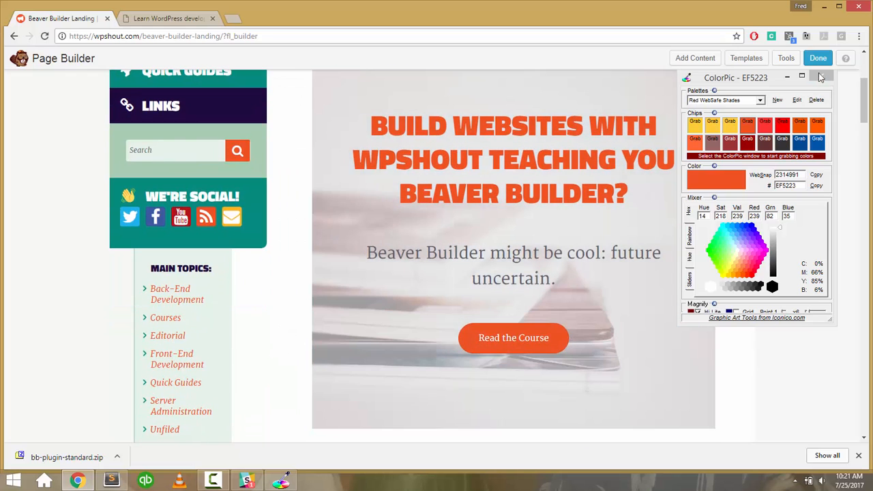
{"action": "left_click", "coordinate": [821, 77]}
{"action": "left_click", "coordinate": [814, 60]}
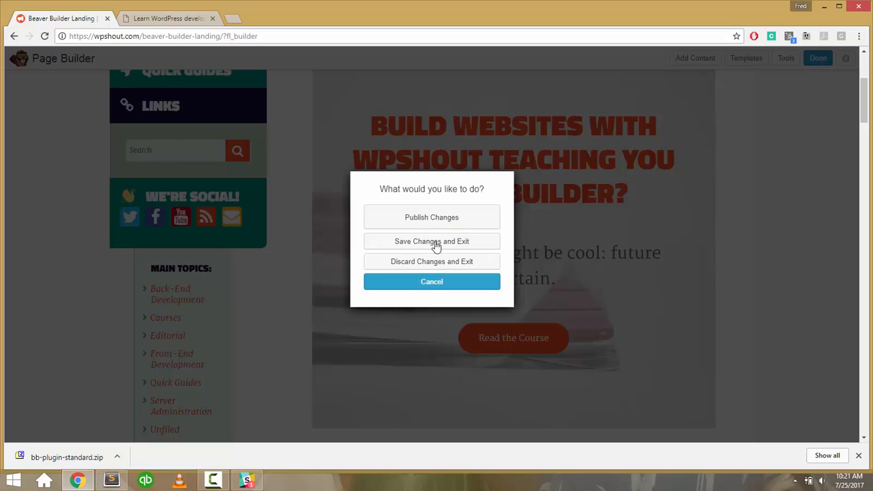
{"action": "left_click", "coordinate": [431, 218]}
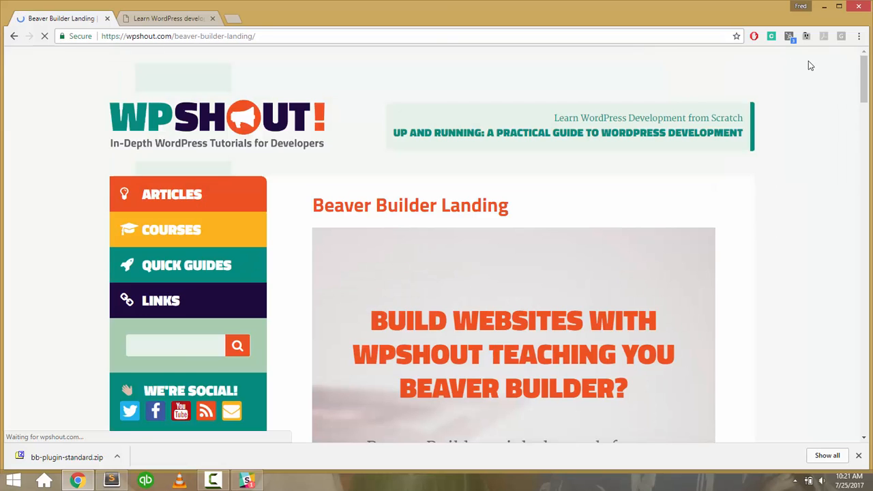
Review the published landing page, test the Read the Course button's link and return to the page.
{"action": "scroll", "coordinate": [750, 238], "scroll_direction": "down", "scroll_amount": 1}
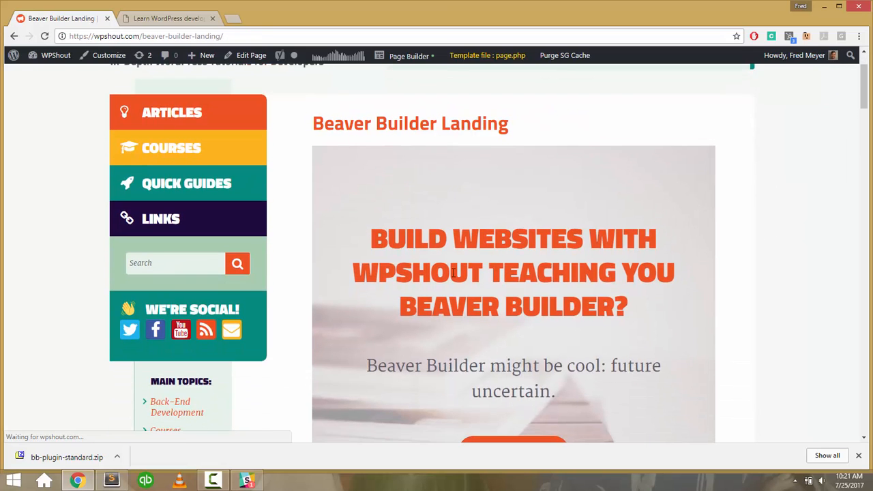
{"action": "scroll", "coordinate": [474, 208], "scroll_direction": "down", "scroll_amount": 3}
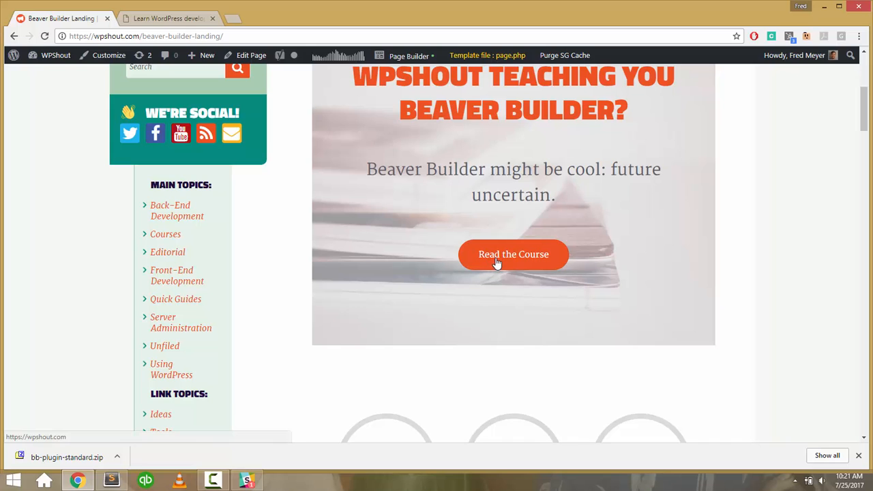
{"action": "left_click", "coordinate": [481, 263]}
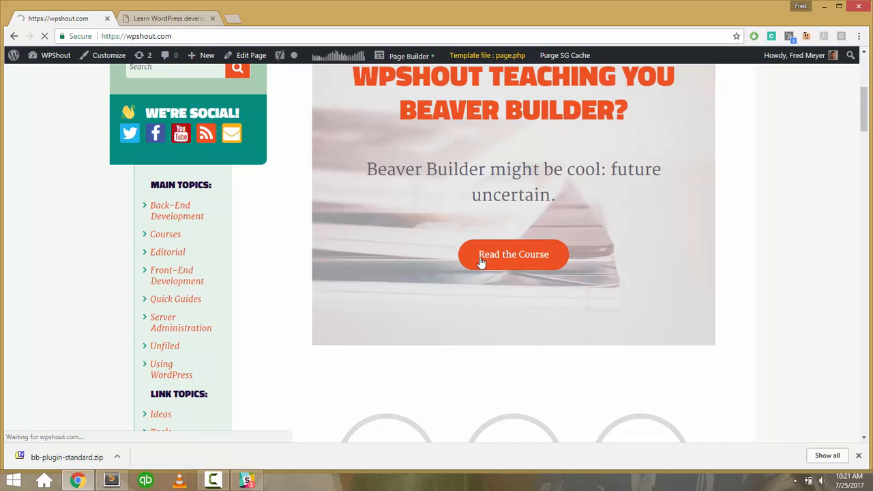
{"action": "key", "text": "alt+Left"}
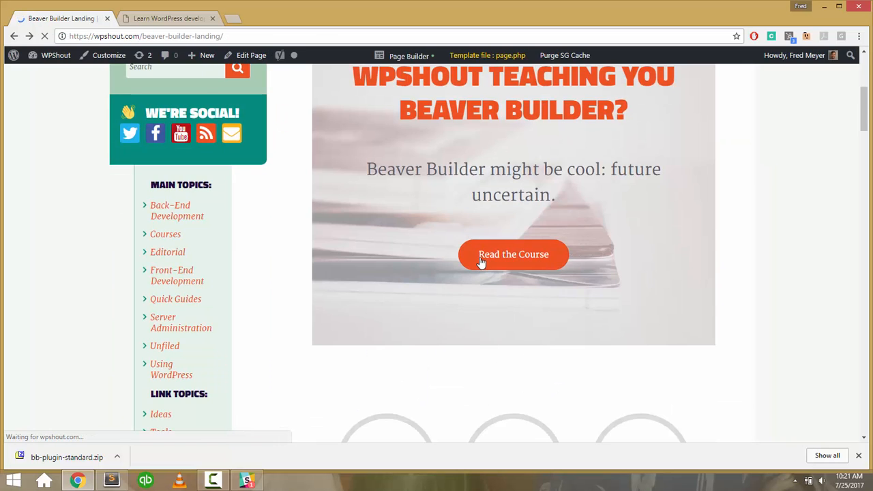
{"action": "scroll", "coordinate": [482, 263], "scroll_direction": "down", "scroll_amount": 5}
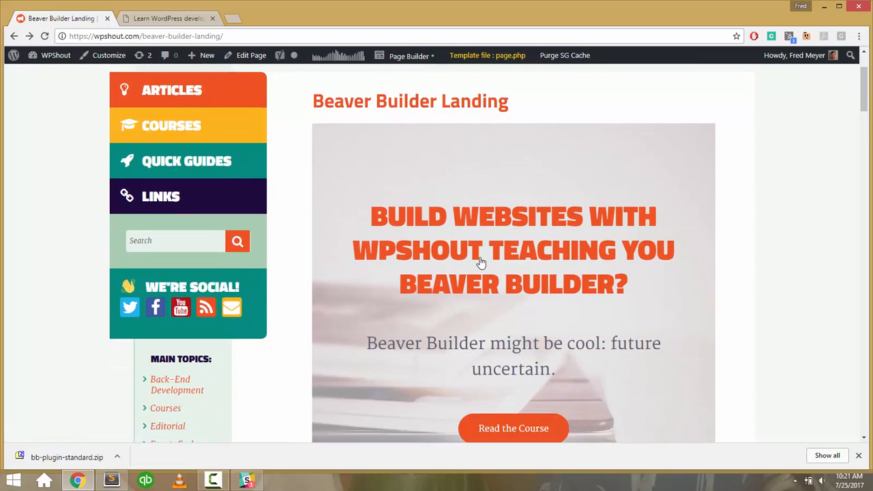
{"action": "scroll", "coordinate": [482, 263], "scroll_direction": "up", "scroll_amount": 3}
{"action": "scroll", "coordinate": [481, 263], "scroll_direction": "up", "scroll_amount": 1}
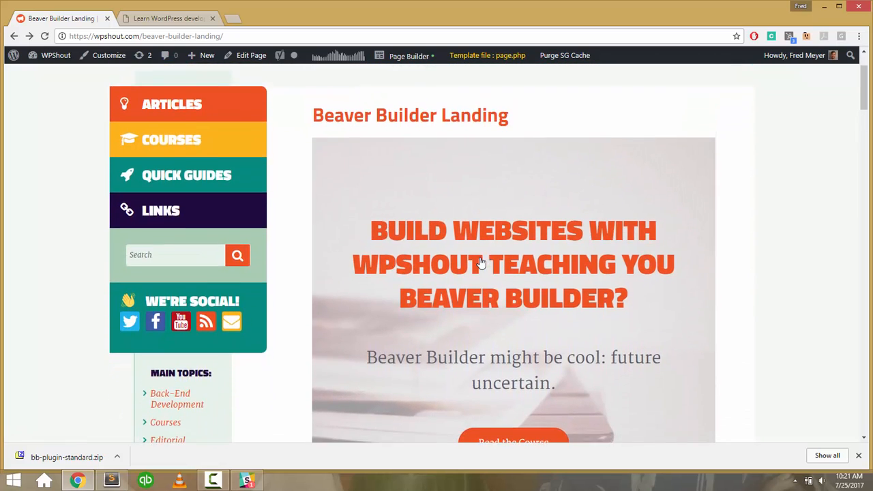
{"action": "scroll", "coordinate": [479, 263], "scroll_direction": "down", "scroll_amount": 1}
Reopen the page in Page Builder, open the "Build websites with WPShout" heading's settings and review its style, advanced and general options.
{"action": "left_click", "coordinate": [418, 58]}
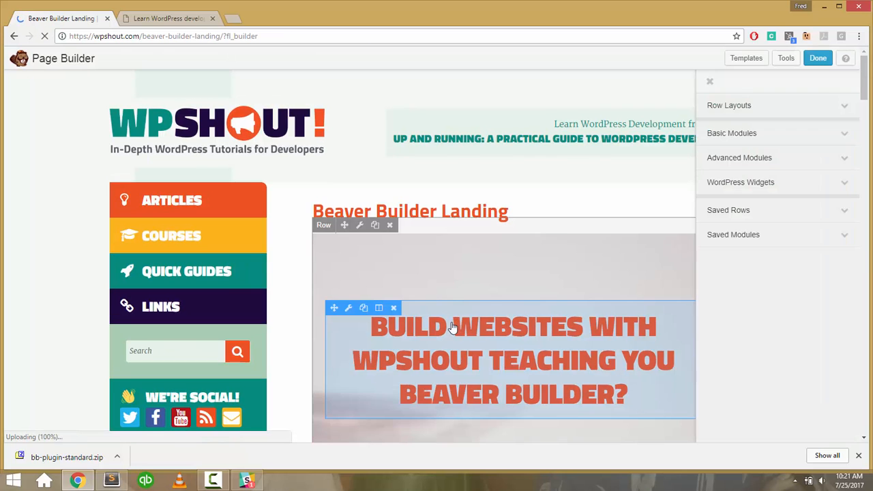
{"action": "left_click", "coordinate": [452, 322]}
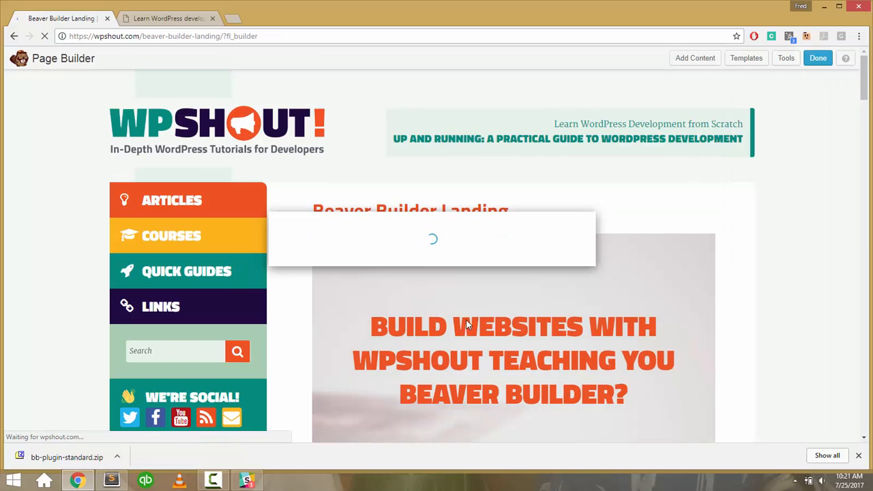
{"action": "left_click", "coordinate": [345, 129]}
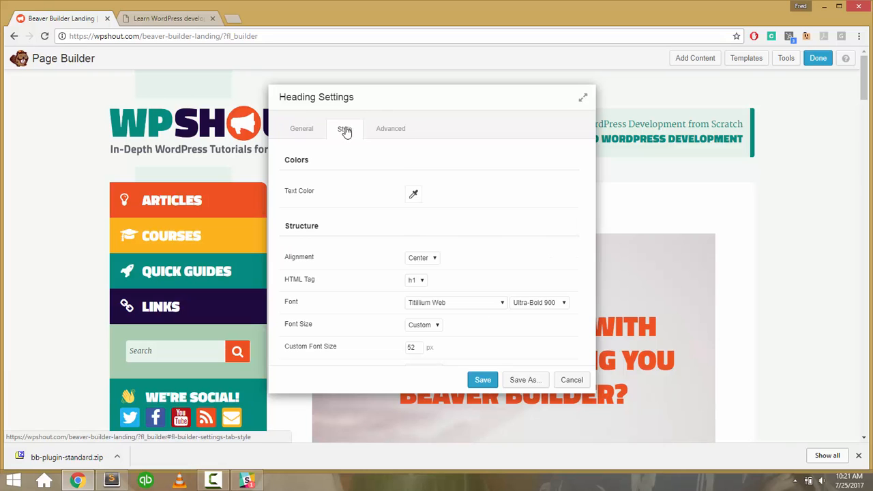
{"action": "scroll", "coordinate": [353, 237], "scroll_direction": "down", "scroll_amount": 2}
{"action": "scroll", "coordinate": [353, 237], "scroll_direction": "down", "scroll_amount": 3}
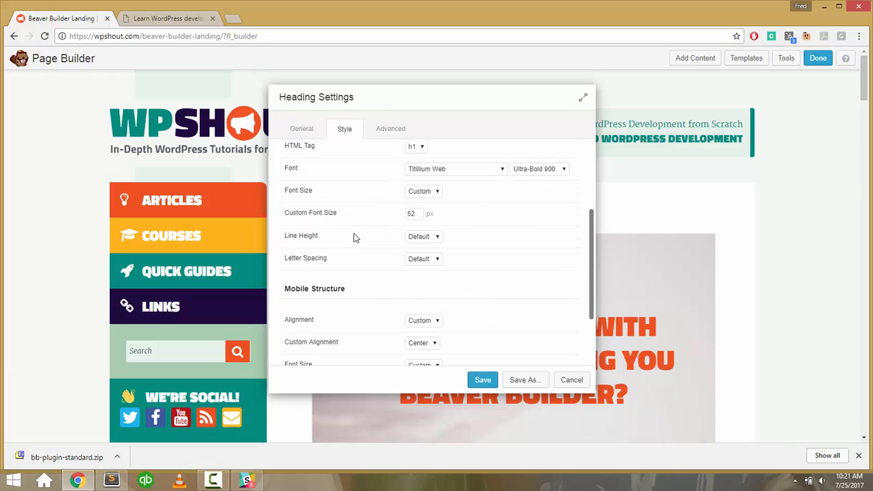
{"action": "left_click", "coordinate": [390, 127]}
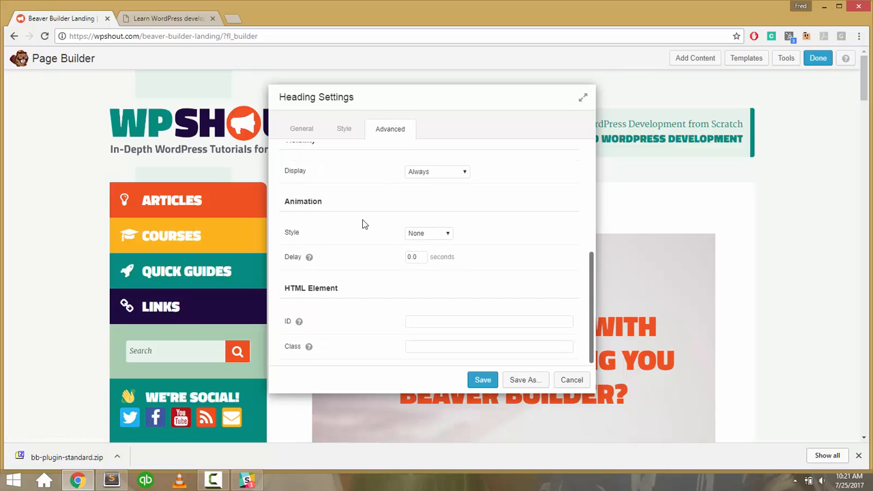
{"action": "scroll", "coordinate": [362, 224], "scroll_direction": "up", "scroll_amount": 5}
{"action": "scroll", "coordinate": [363, 224], "scroll_direction": "down", "scroll_amount": 1}
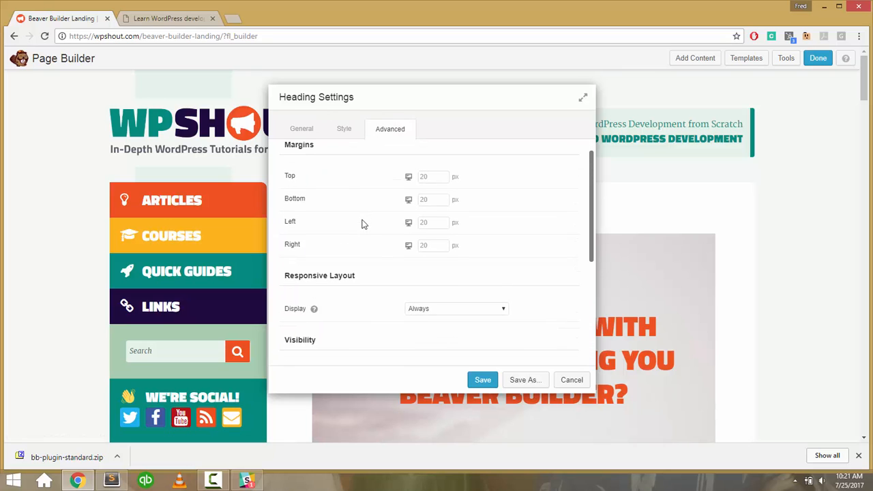
{"action": "left_click", "coordinate": [310, 129]}
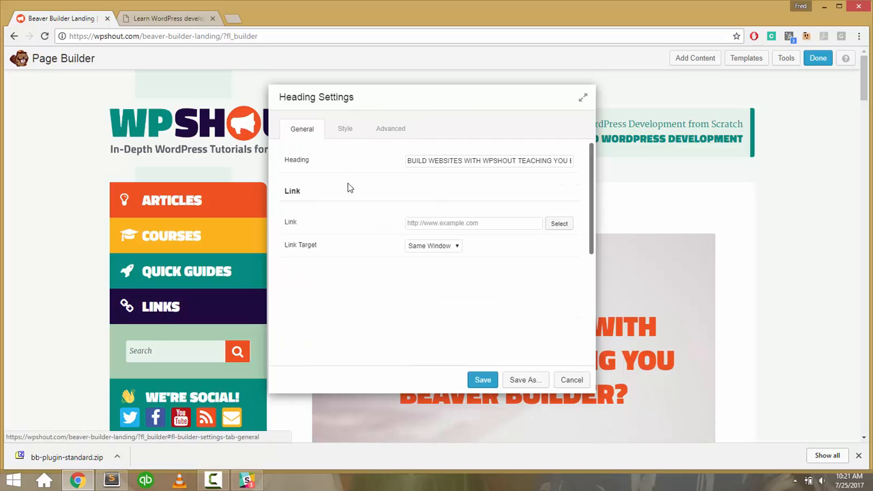
Set the heading's text colour to white (#ffffff) in its style settings and save the heading module.
{"action": "left_click", "coordinate": [352, 129]}
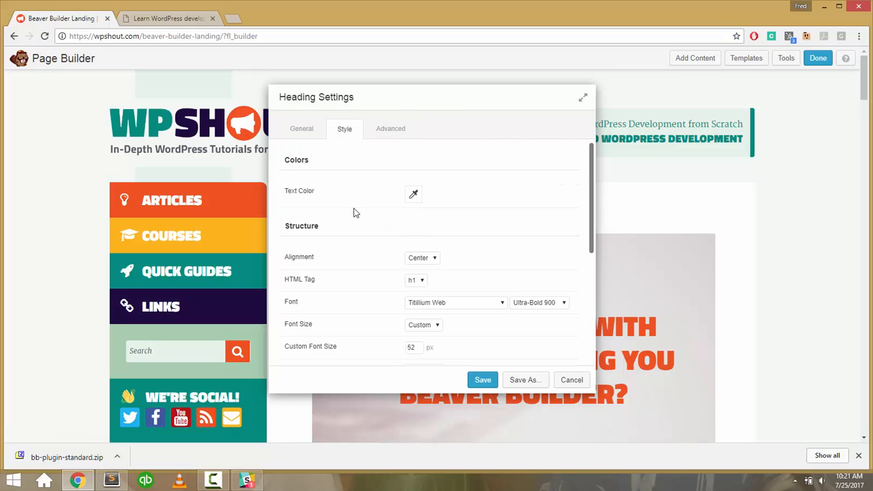
{"action": "left_click", "coordinate": [411, 195]}
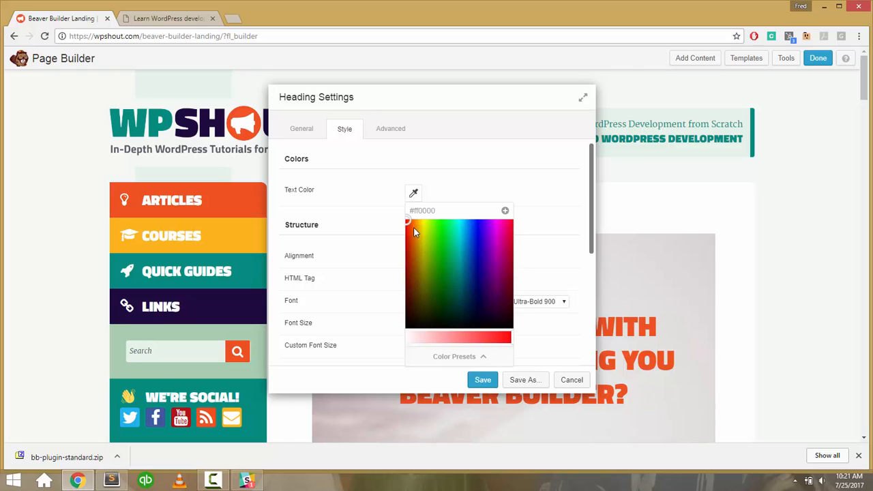
{"action": "mouse_move", "coordinate": [407, 228]}
{"action": "left_mouse_down"}
{"action": "mouse_move", "coordinate": [407, 289]}
{"action": "mouse_move", "coordinate": [395, 214]}
{"action": "left_mouse_up"}
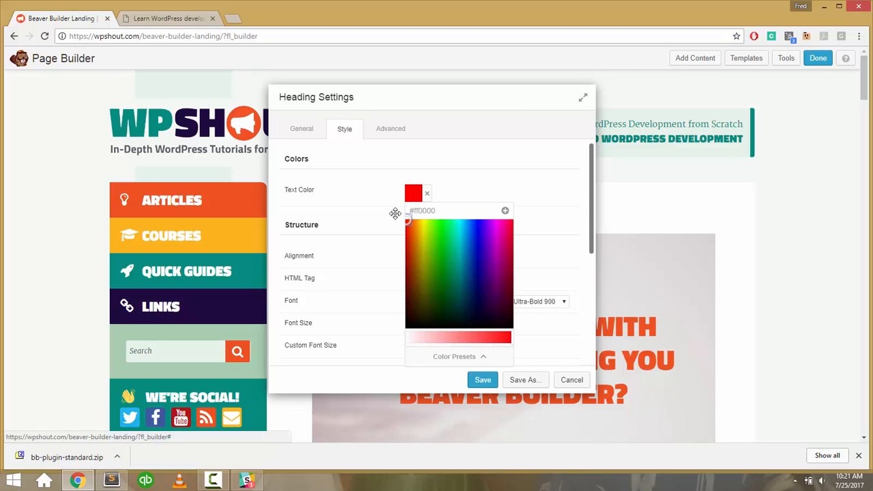
{"action": "left_click", "coordinate": [396, 214]}
{"action": "left_click", "coordinate": [411, 197]}
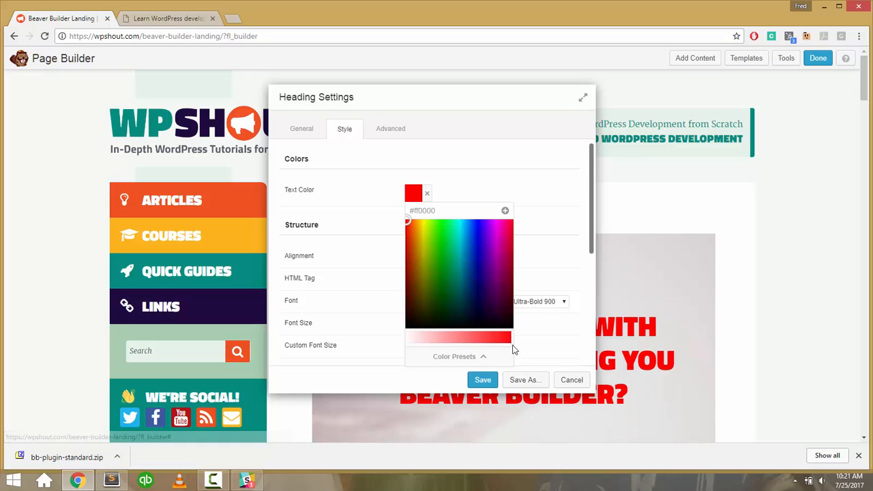
{"action": "left_click_drag", "start_coordinate": [468, 339], "coordinate": [382, 346]}
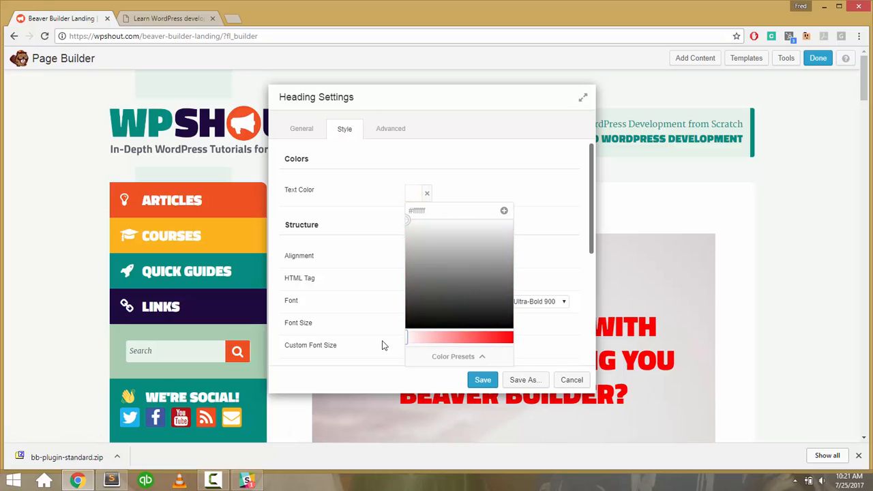
{"action": "left_click", "coordinate": [483, 380]}
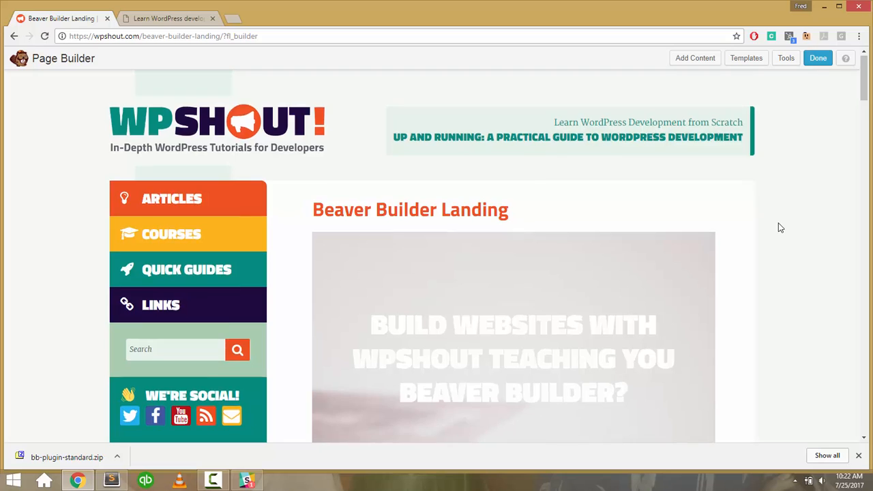
Open the settings of the row behind the hero heading and review its advanced margin, padding, responsive layout and visibility options.
{"action": "scroll", "coordinate": [780, 226], "scroll_direction": "down", "scroll_amount": 2}
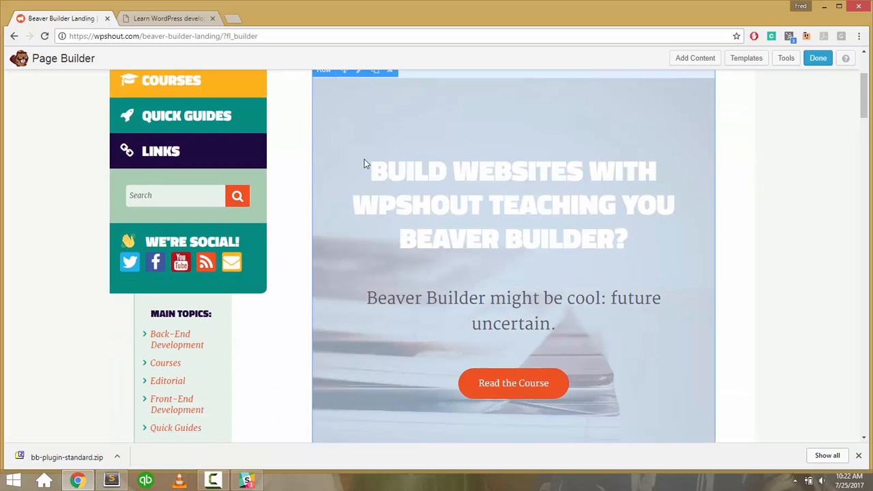
{"action": "scroll", "coordinate": [364, 160], "scroll_direction": "up", "scroll_amount": 1}
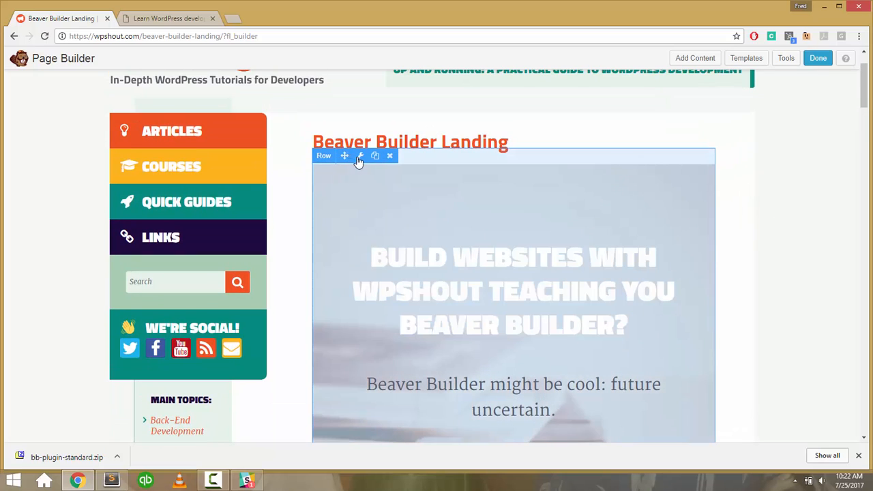
{"action": "left_click", "coordinate": [357, 158]}
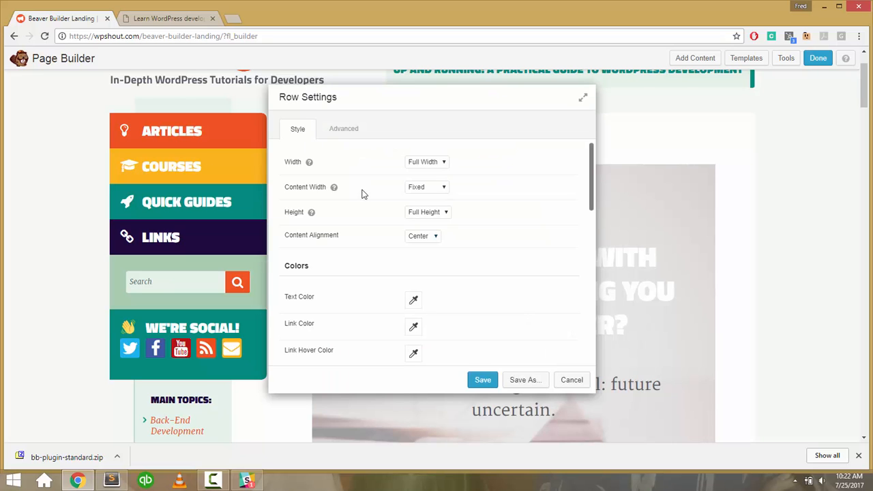
{"action": "left_click", "coordinate": [340, 130]}
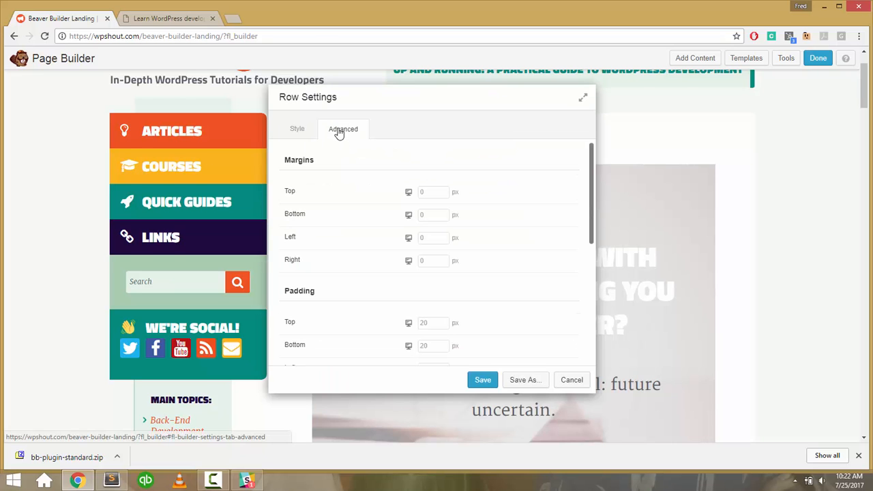
{"action": "scroll", "coordinate": [337, 132], "scroll_direction": "down", "scroll_amount": 5}
{"action": "scroll", "coordinate": [334, 195], "scroll_direction": "up", "scroll_amount": 4}
{"action": "scroll", "coordinate": [335, 201], "scroll_direction": "down", "scroll_amount": 2}
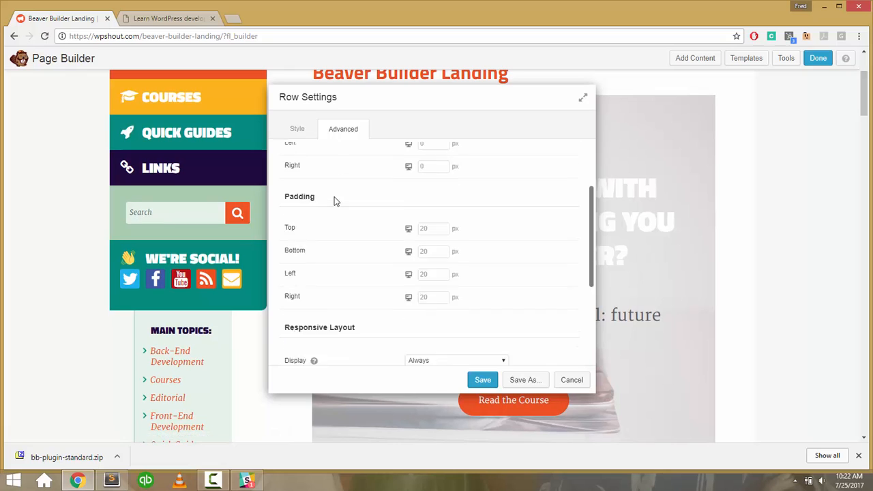
{"action": "scroll", "coordinate": [335, 201], "scroll_direction": "down", "scroll_amount": 4}
{"action": "scroll", "coordinate": [335, 201], "scroll_direction": "up", "scroll_amount": 3}
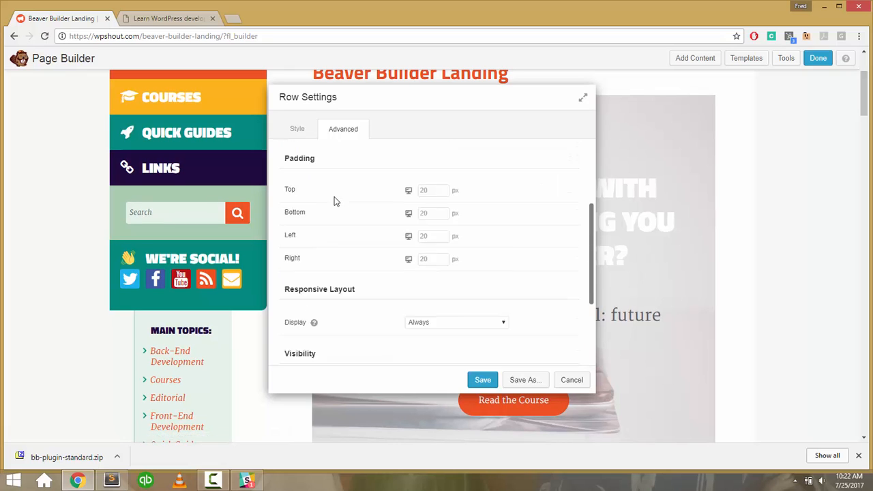
{"action": "scroll", "coordinate": [335, 201], "scroll_direction": "up", "scroll_amount": 3}
Examine the row's style settings, including the available background types and the background photo options.
{"action": "left_click", "coordinate": [297, 129]}
{"action": "scroll", "coordinate": [317, 283], "scroll_direction": "down", "scroll_amount": 3}
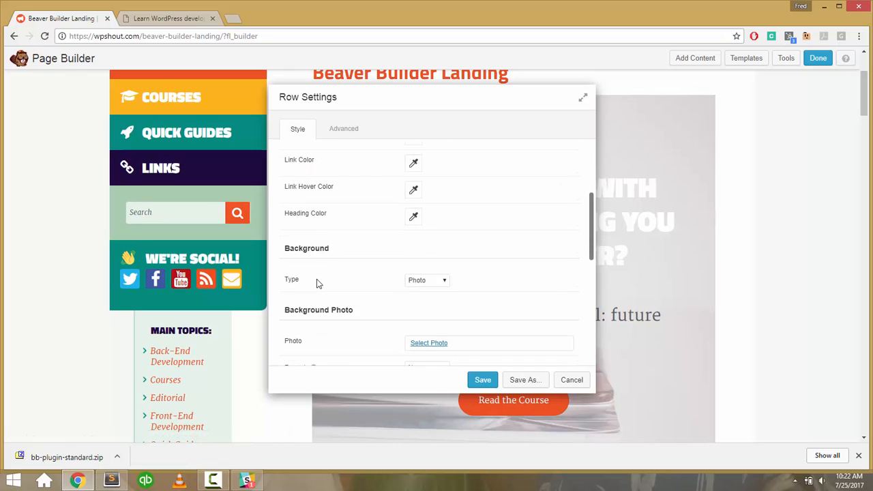
{"action": "left_click", "coordinate": [416, 274]}
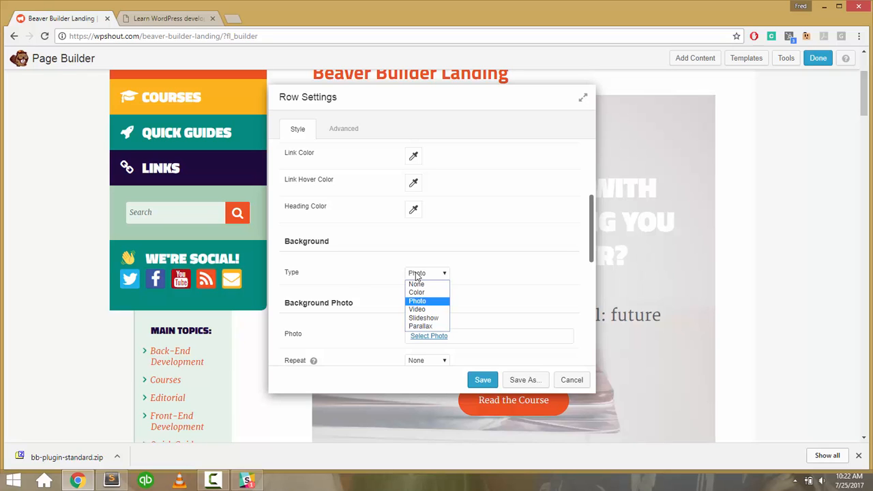
{"action": "left_click", "coordinate": [416, 273]}
{"action": "scroll", "coordinate": [461, 274], "scroll_direction": "down", "scroll_amount": 2}
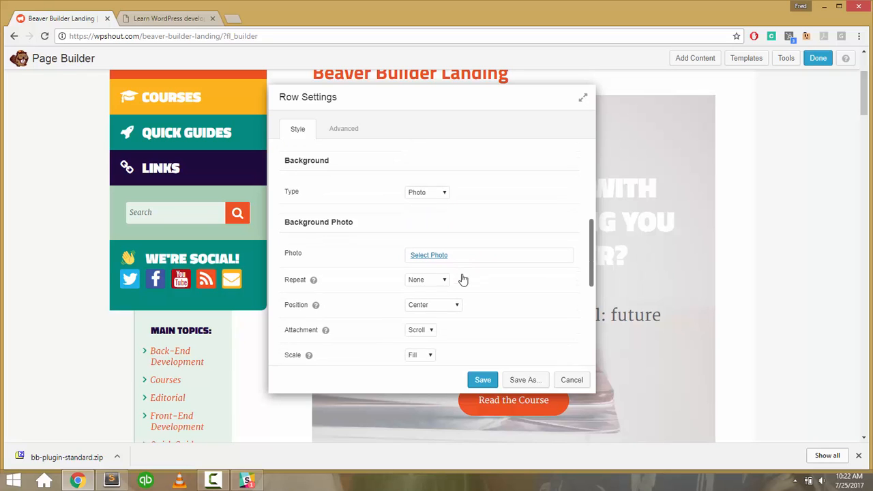
{"action": "scroll", "coordinate": [496, 263], "scroll_direction": "down", "scroll_amount": 1}
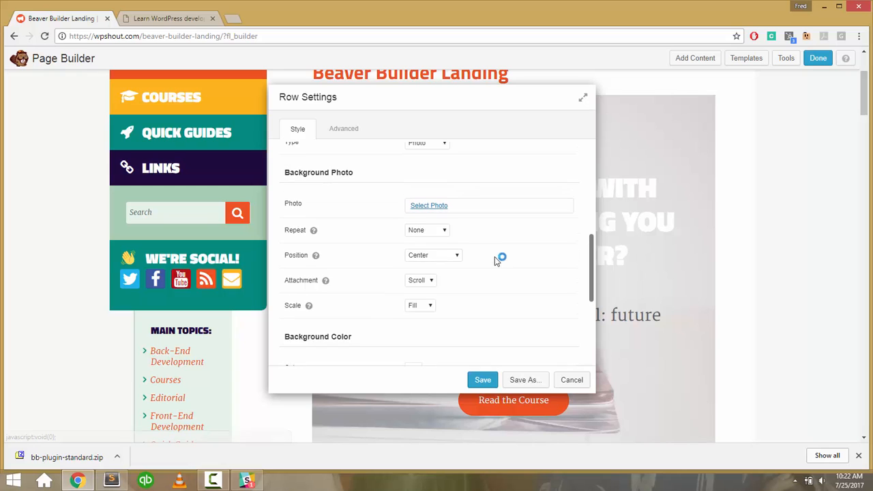
Search the media library for "wordpress" and select the "sad pikachu | wordpress" image as the row's background photo.
{"action": "left_click", "coordinate": [430, 206]}
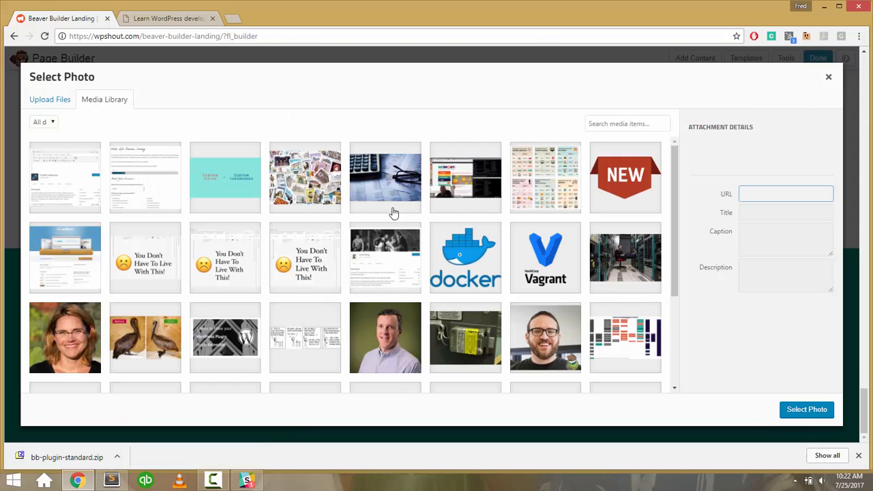
{"action": "scroll", "coordinate": [239, 204], "scroll_direction": "down", "scroll_amount": 1}
{"action": "scroll", "coordinate": [234, 248], "scroll_direction": "up", "scroll_amount": 1}
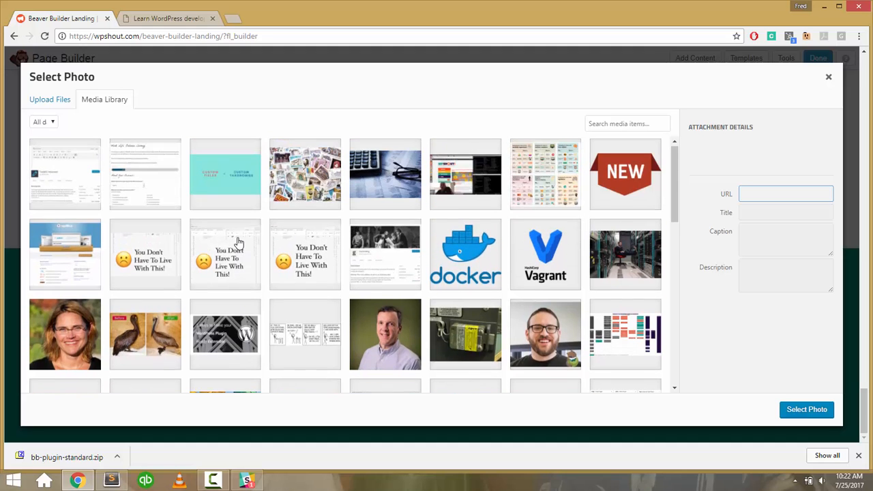
{"action": "left_click", "coordinate": [628, 121]}
{"action": "type", "text": "wordpress"}
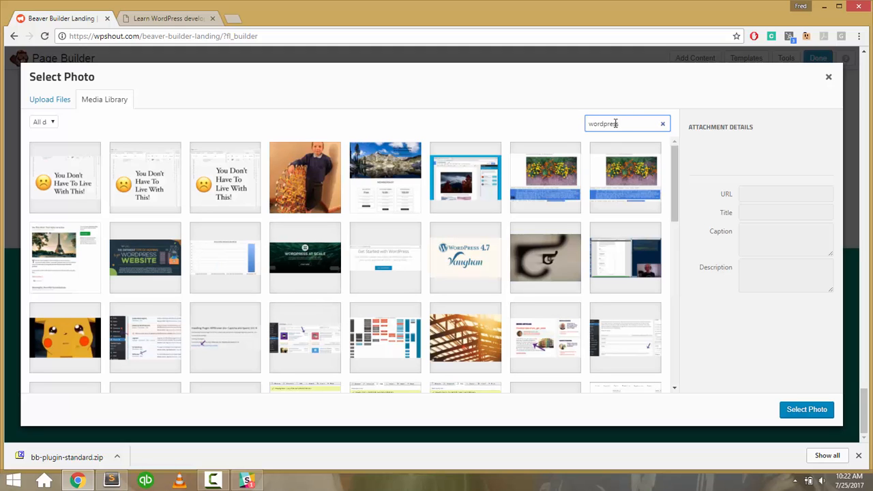
{"action": "double_click", "coordinate": [615, 123]}
{"action": "left_click", "coordinate": [83, 328]}
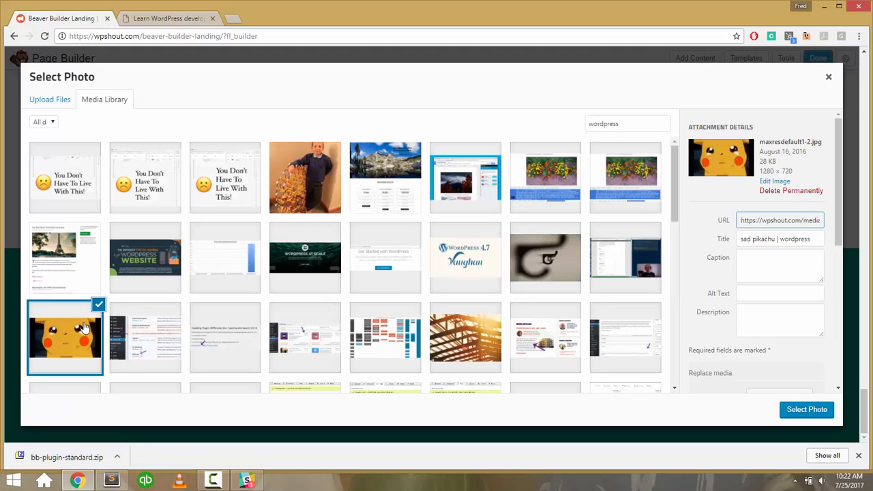
{"action": "left_click", "coordinate": [807, 410]}
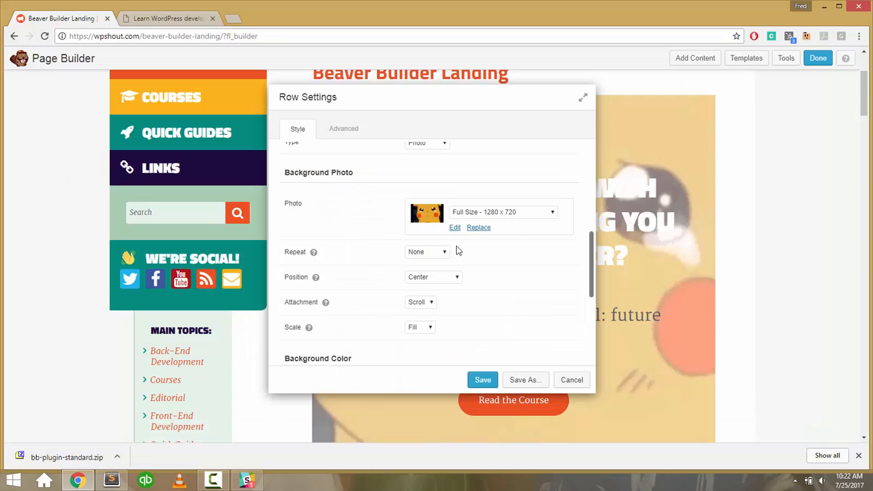
Set the background photo's attachment to Fixed, and try the Fit scale before setting the scale back to Fill.
{"action": "left_click", "coordinate": [417, 304]}
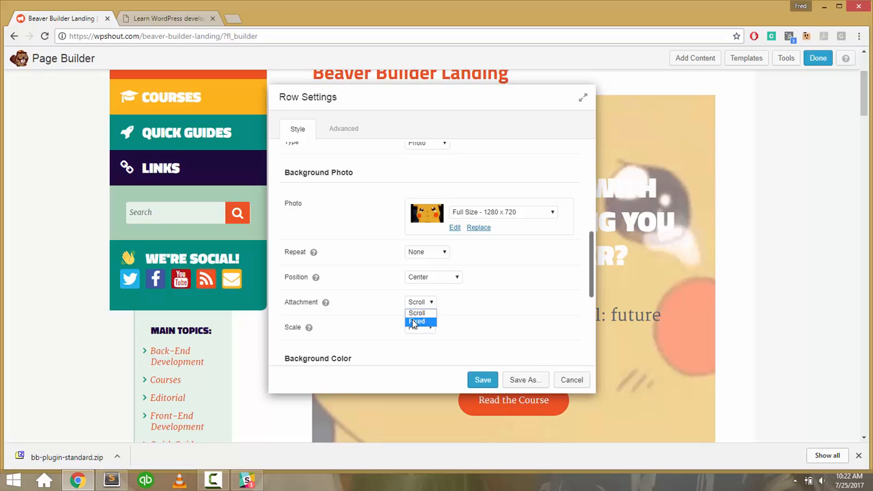
{"action": "left_click", "coordinate": [414, 322]}
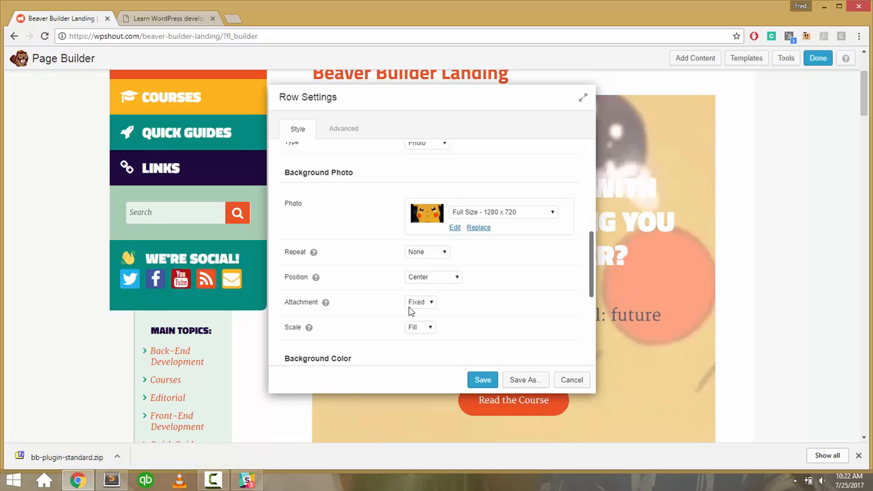
{"action": "left_click", "coordinate": [412, 327]}
{"action": "left_click", "coordinate": [413, 329]}
{"action": "left_click", "coordinate": [413, 329]}
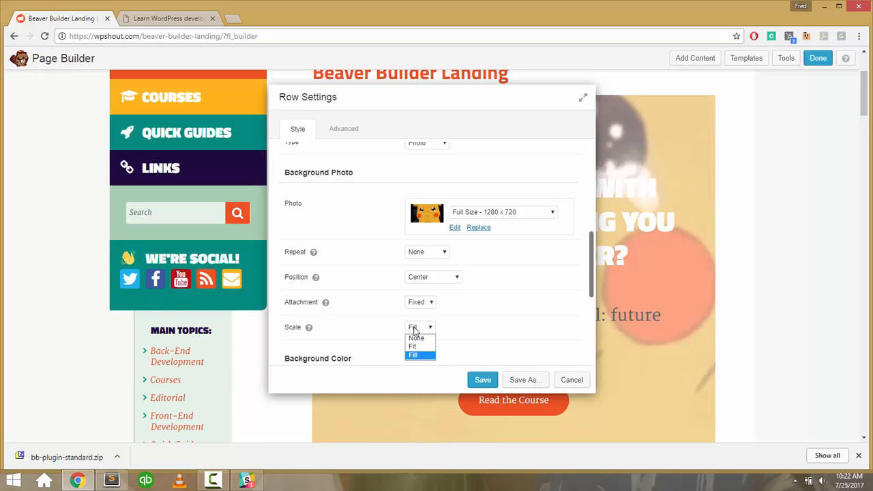
{"action": "left_click", "coordinate": [414, 353]}
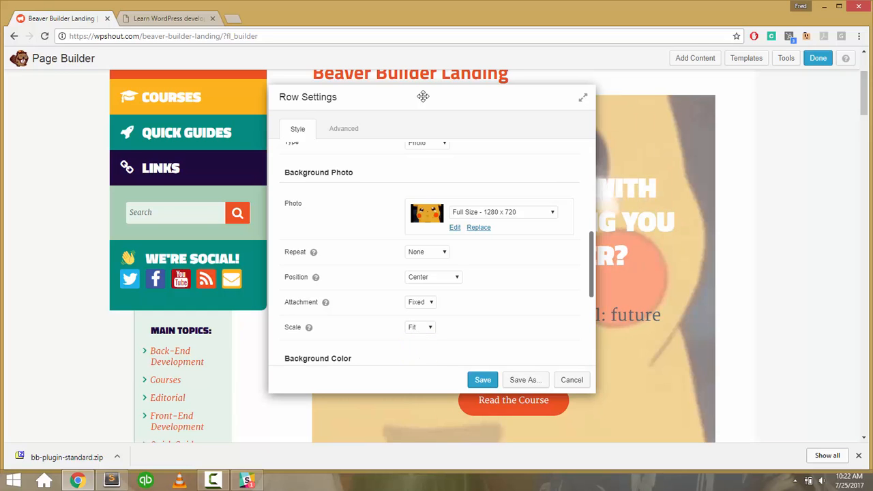
{"action": "left_click_drag", "start_coordinate": [423, 96], "coordinate": [132, 70]}
{"action": "left_click", "coordinate": [114, 309]}
{"action": "left_click", "coordinate": [116, 334]}
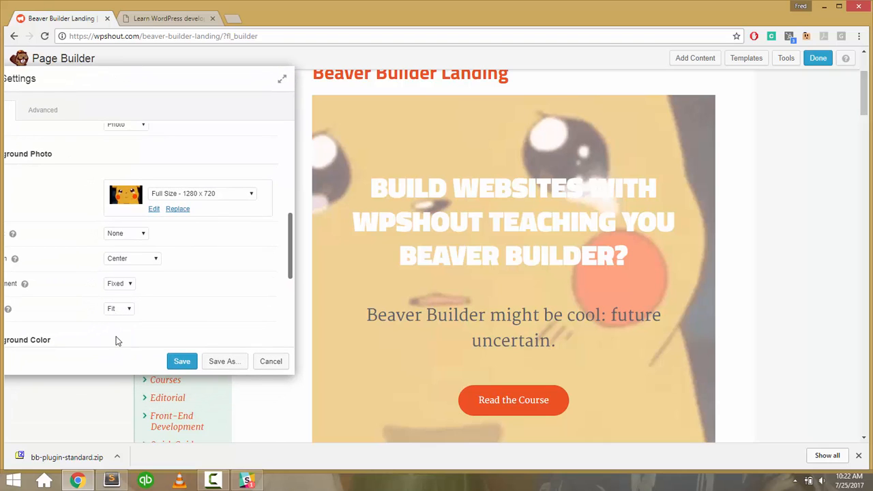
Try the background photo at several positions, including Right Bottom, Right Top, Left Bottom, Left Center and Center Bottom.
{"action": "left_click", "coordinate": [119, 258]}
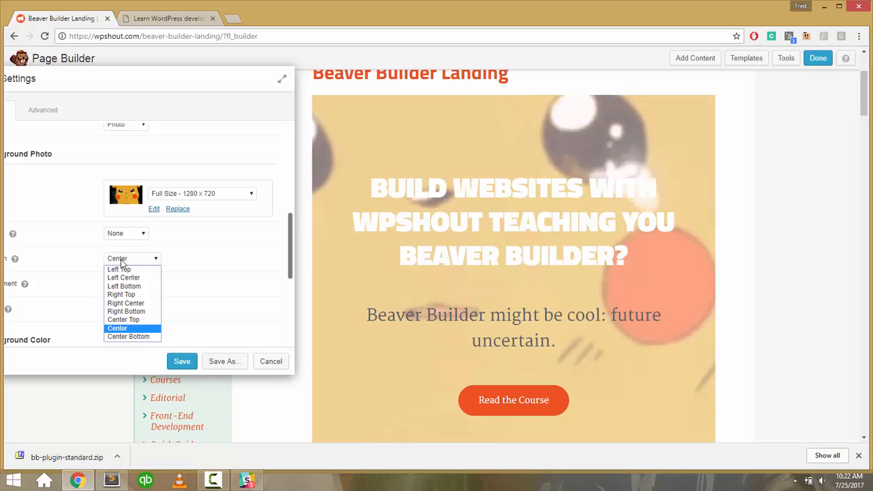
{"action": "left_click", "coordinate": [126, 302]}
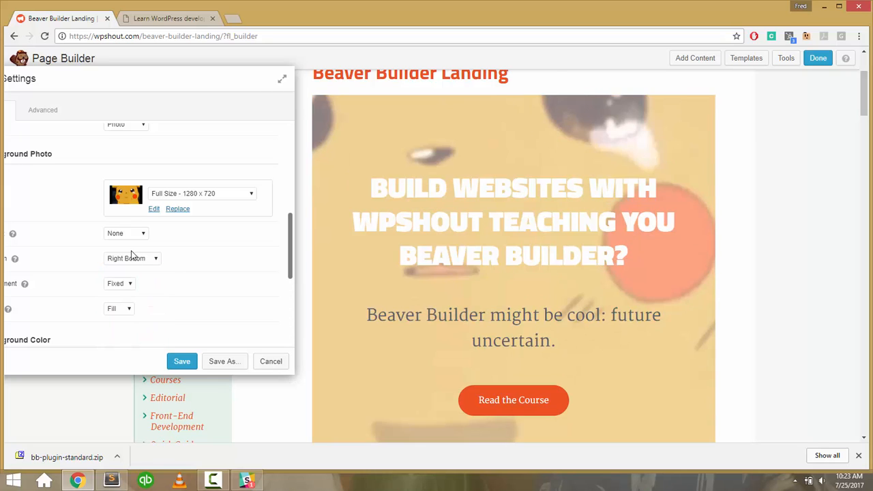
{"action": "key", "text": "Up"}
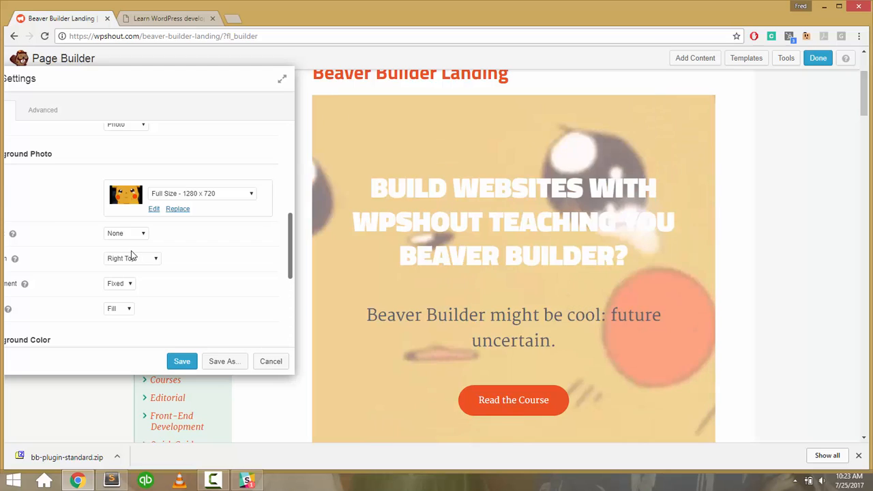
{"action": "key", "text": "Up"}
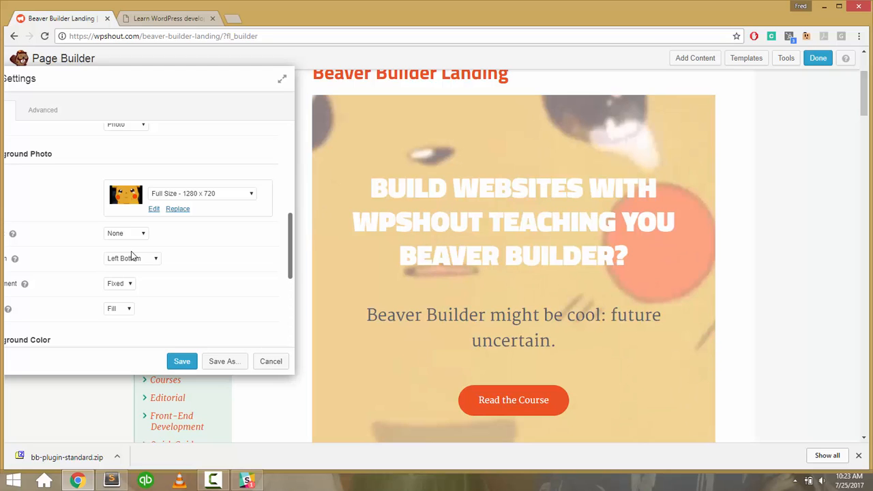
{"action": "left_click", "coordinate": [131, 256]}
{"action": "left_click", "coordinate": [130, 280]}
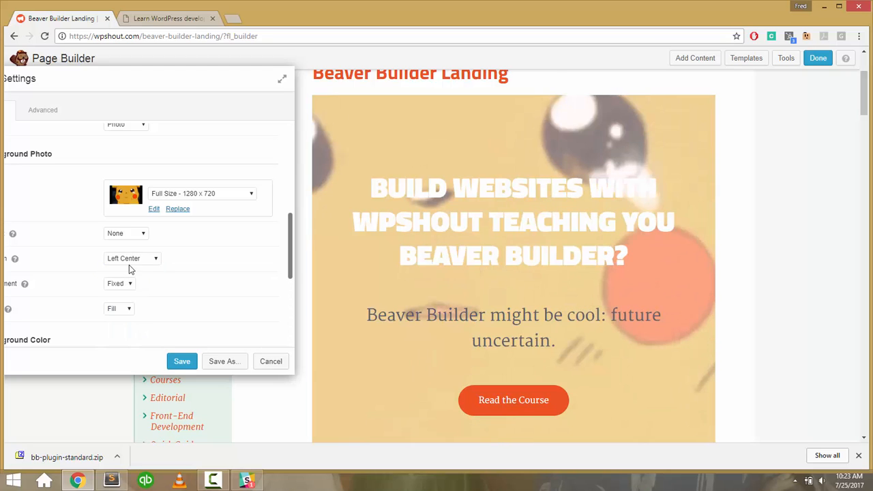
{"action": "left_click", "coordinate": [129, 265]}
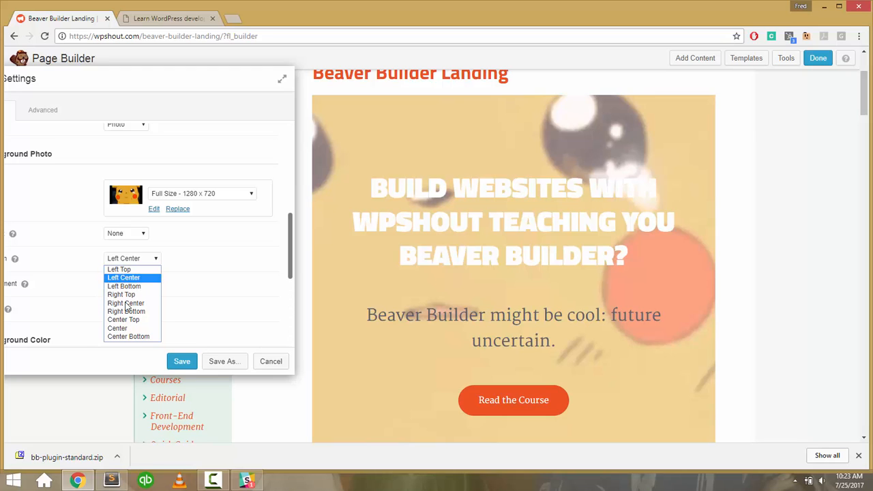
{"action": "left_click", "coordinate": [127, 336]}
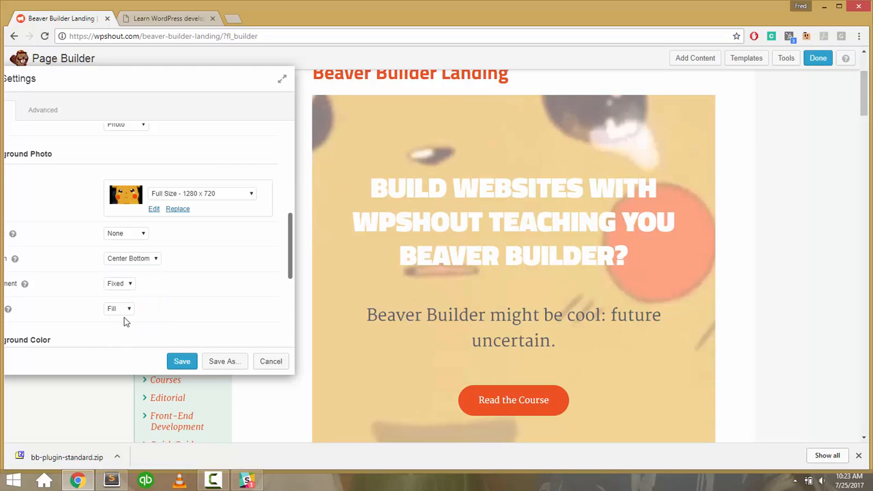
Cycle through the background photo's position options and settle on Center Top.
{"action": "key", "text": "Up"}
{"action": "key", "text": "Up"}
{"action": "key", "text": "Up"}
{"action": "key", "text": "Down"}
{"action": "key", "text": "Up"}
{"action": "key", "text": "Up"}
{"action": "key", "text": "Up"}
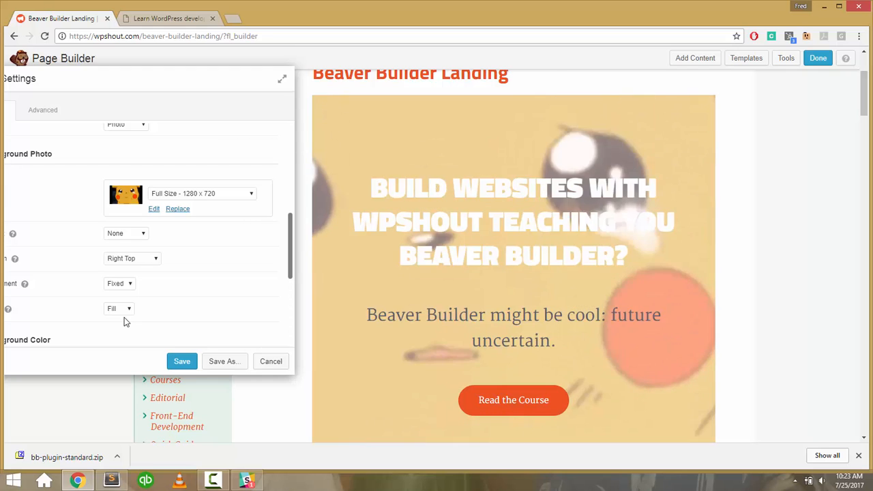
{"action": "key", "text": "Up"}
{"action": "key", "text": "Down"}
{"action": "key", "text": "Down"}
{"action": "key", "text": "Up"}
{"action": "key", "text": "Up"}
{"action": "key", "text": "Up"}
{"action": "key", "text": "Down"}
{"action": "key", "text": "Down"}
{"action": "key", "text": "Down"}
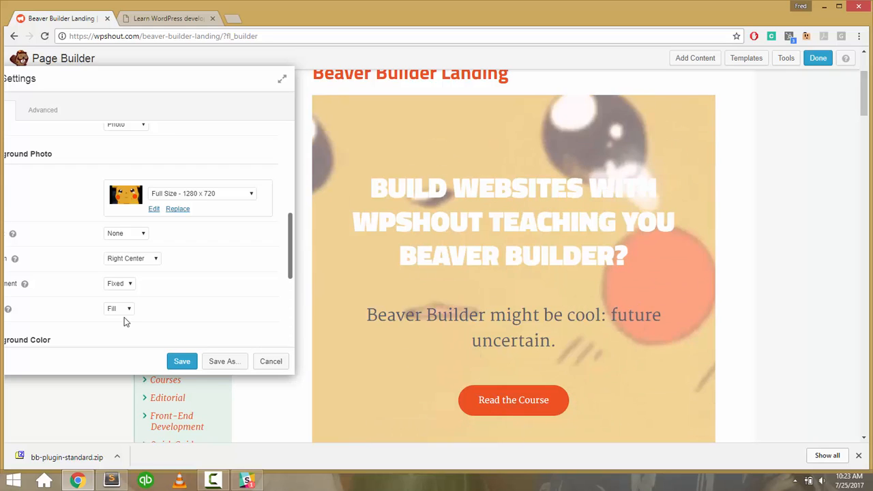
{"action": "key", "text": "Down"}
{"action": "key", "text": "Down"}
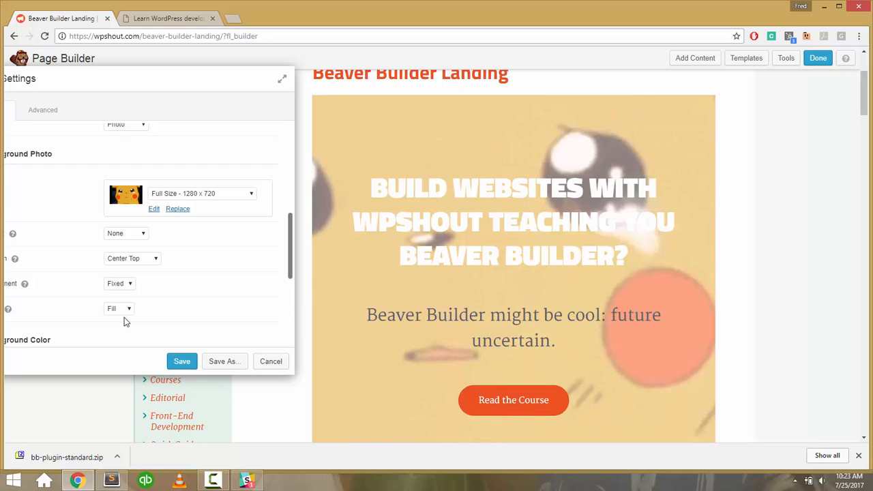
Set the row's background overlay opacity to 25%.
{"action": "left_click_drag", "start_coordinate": [123, 80], "coordinate": [329, 71]}
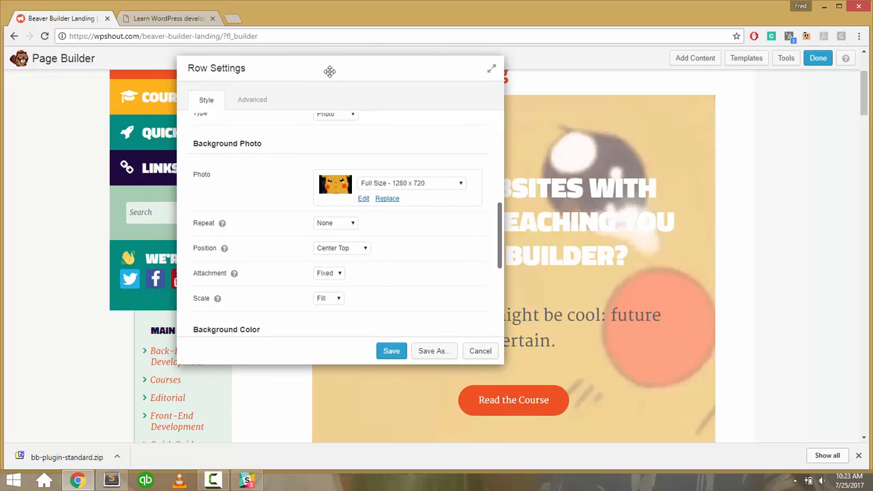
{"action": "scroll", "coordinate": [262, 258], "scroll_direction": "down", "scroll_amount": 4}
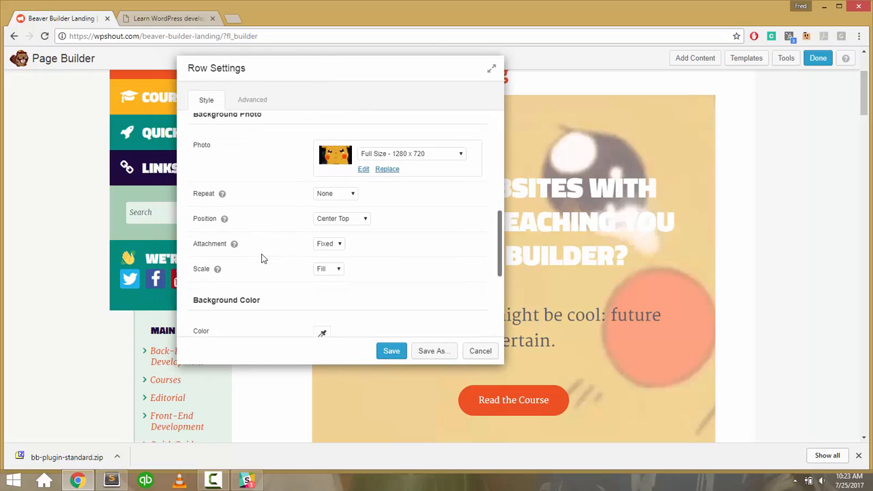
{"action": "scroll", "coordinate": [264, 259], "scroll_direction": "down", "scroll_amount": 1}
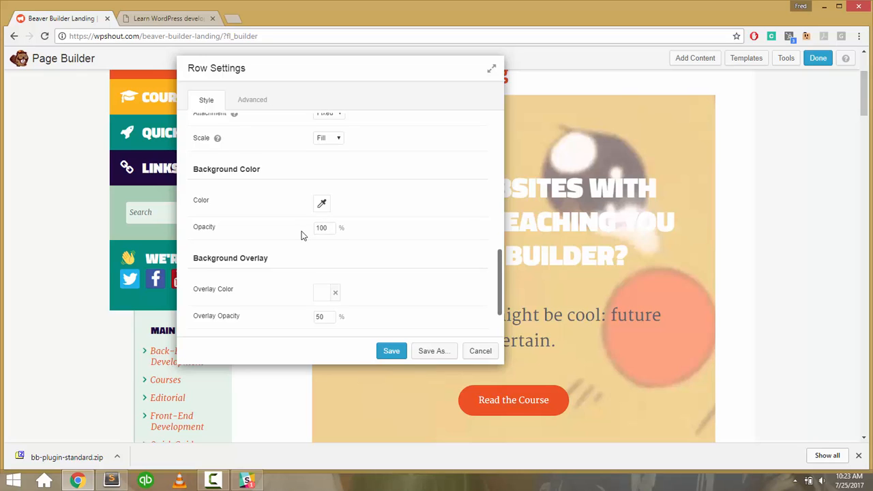
{"action": "scroll", "coordinate": [302, 234], "scroll_direction": "down", "scroll_amount": 2}
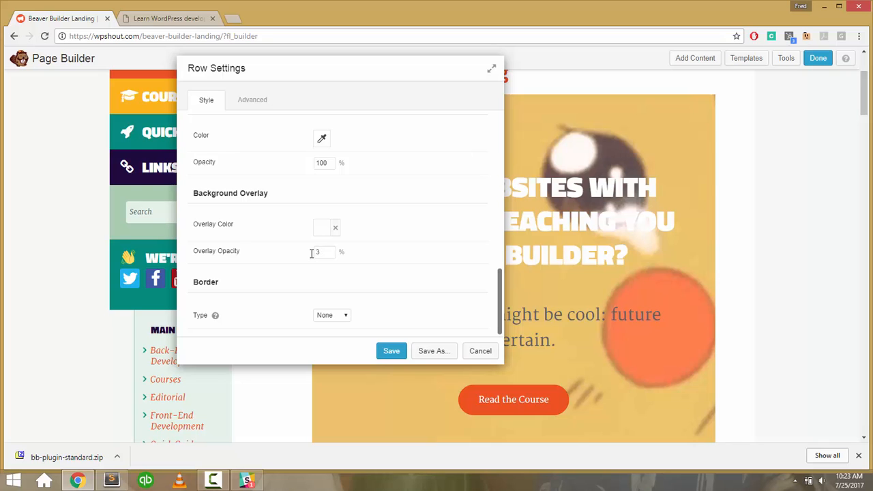
{"action": "type", "text": "5"}
{"action": "key", "text": "BackSpace"}
{"action": "key", "text": "BackSpace"}
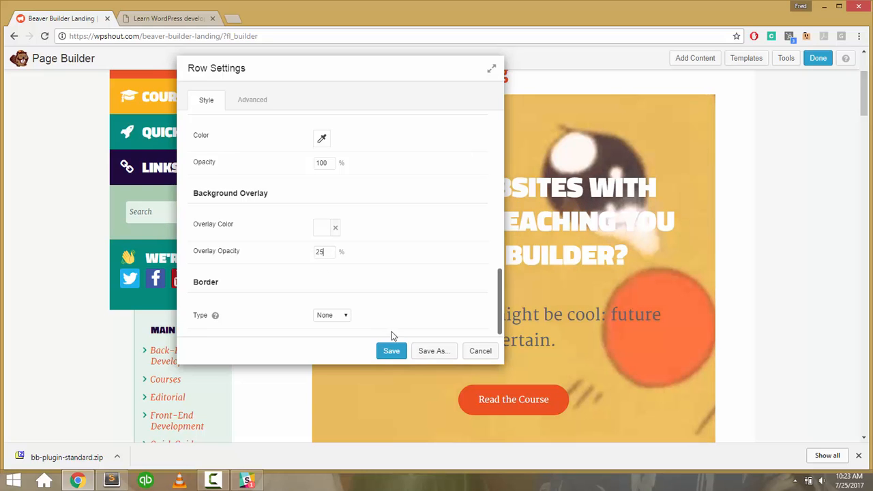
Try the row's background photo at the Large 1024 x 576 size before returning it to Full Size.
{"action": "scroll", "coordinate": [394, 293], "scroll_direction": "up", "scroll_amount": 10}
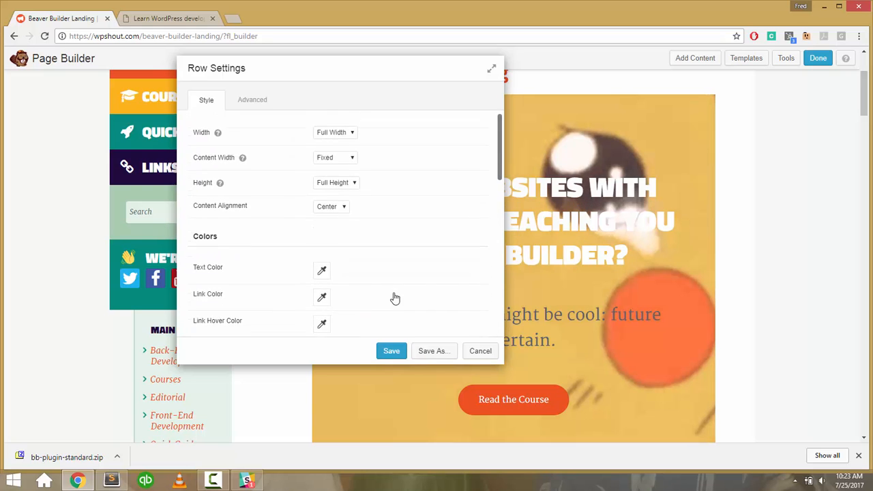
{"action": "scroll", "coordinate": [394, 298], "scroll_direction": "down", "scroll_amount": 5}
{"action": "left_click", "coordinate": [380, 157]}
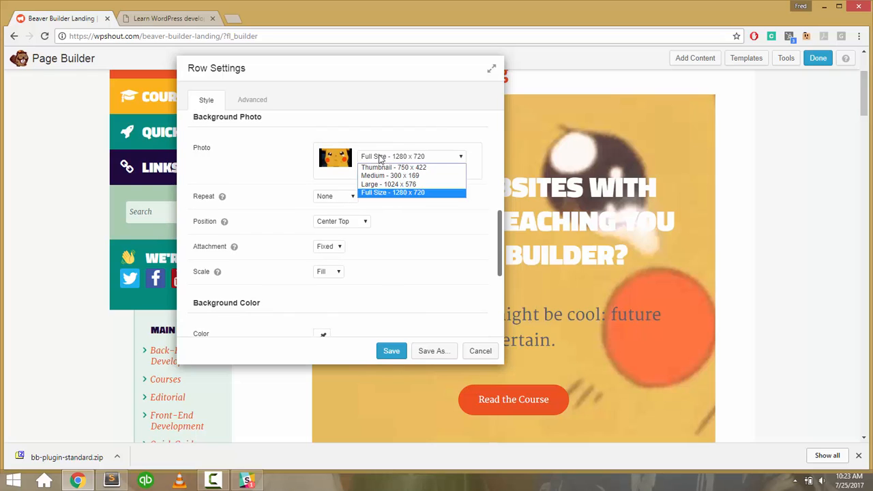
{"action": "left_click", "coordinate": [380, 185]}
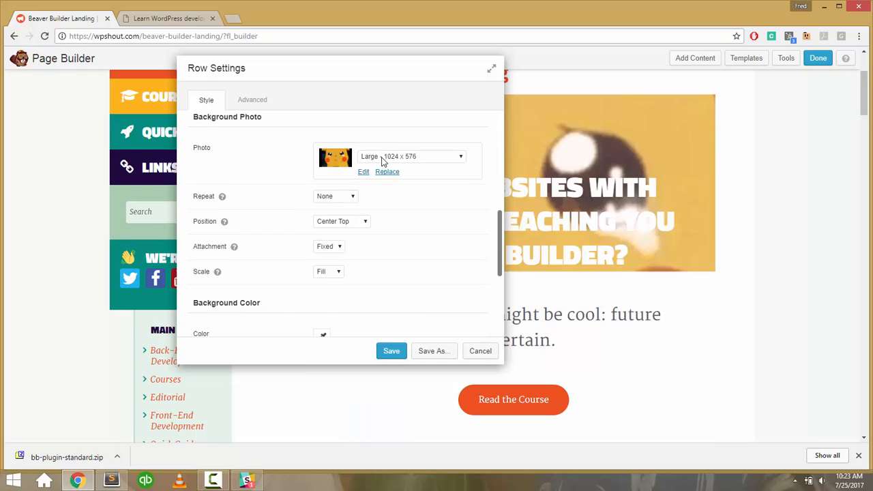
{"action": "left_click", "coordinate": [382, 158]}
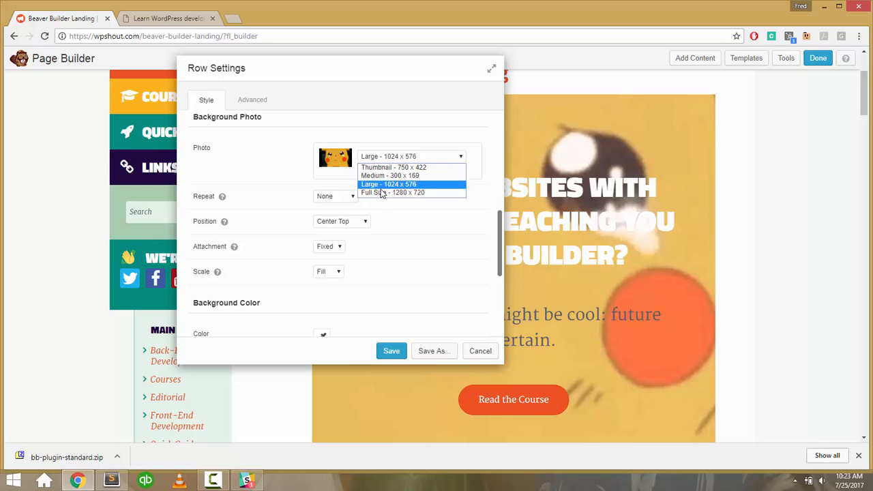
{"action": "left_click", "coordinate": [382, 192]}
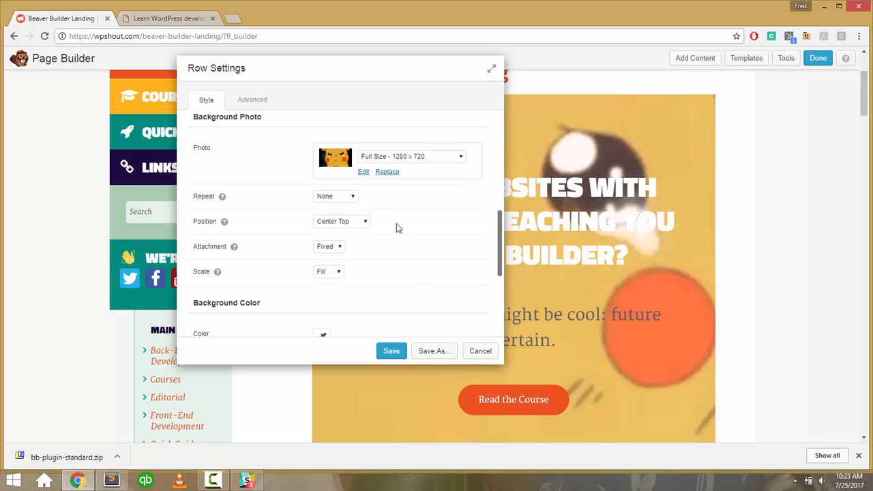
Save the row settings.
{"action": "scroll", "coordinate": [391, 278], "scroll_direction": "up", "scroll_amount": 3}
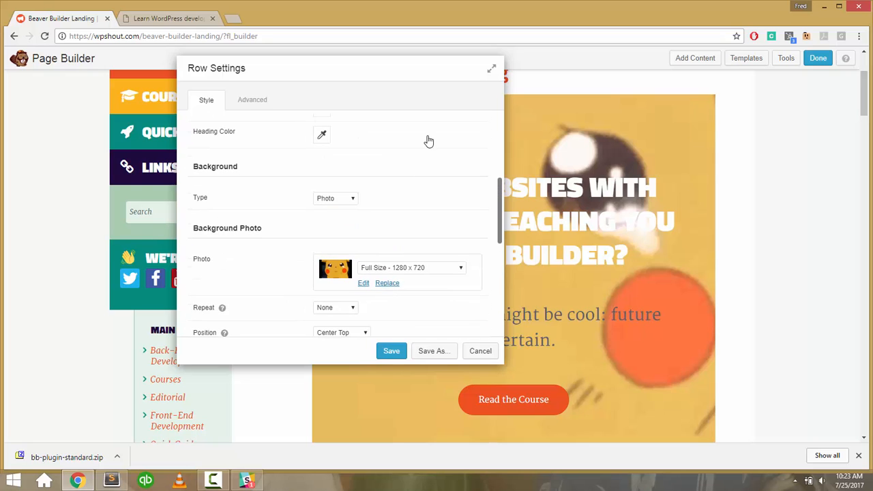
{"action": "scroll", "coordinate": [430, 138], "scroll_direction": "up", "scroll_amount": 4}
{"action": "scroll", "coordinate": [416, 197], "scroll_direction": "down", "scroll_amount": 1}
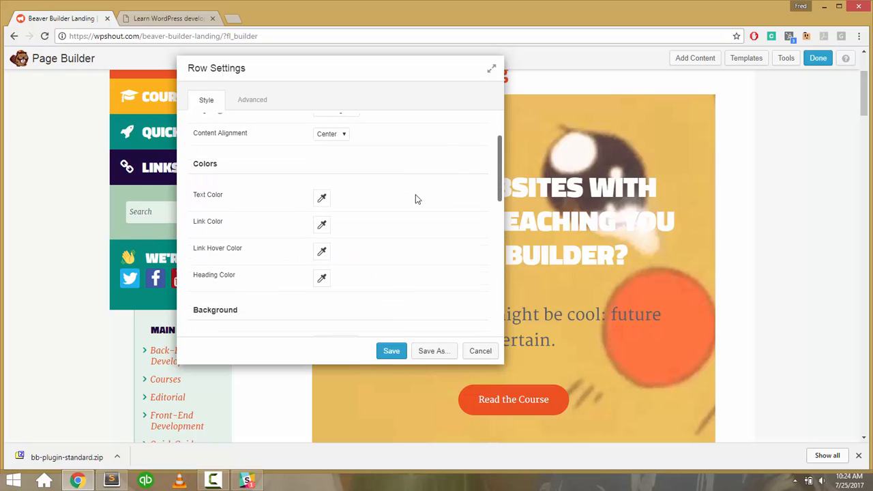
{"action": "left_click", "coordinate": [392, 350]}
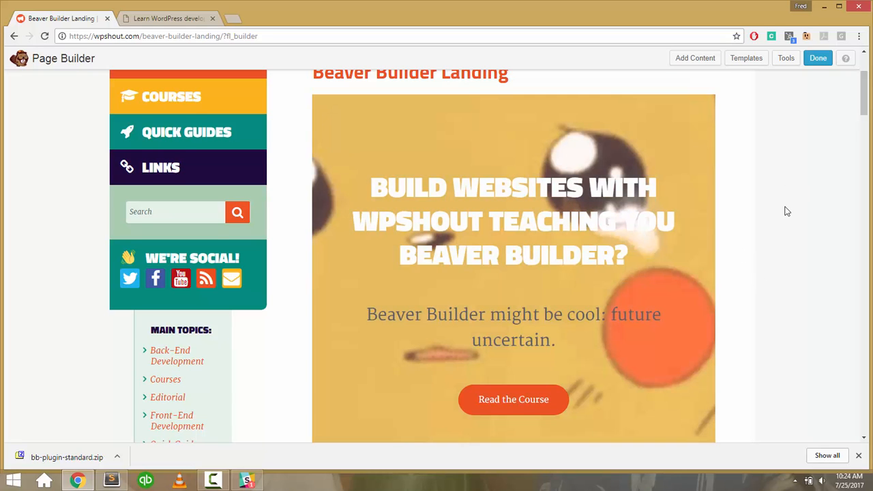
Change the text colour of the "Beaver Builder might be cool: future uncertain." subheading to white and save the text module.
{"action": "scroll", "coordinate": [785, 212], "scroll_direction": "down", "scroll_amount": 1}
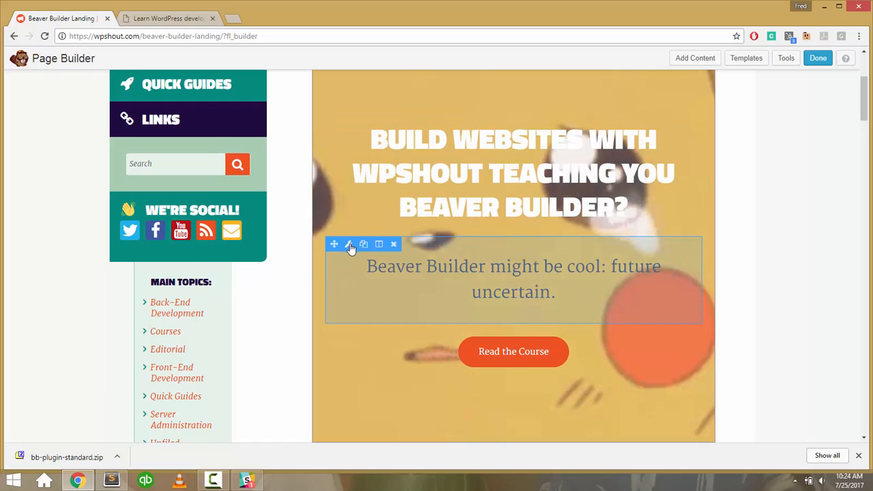
{"action": "left_click", "coordinate": [348, 245]}
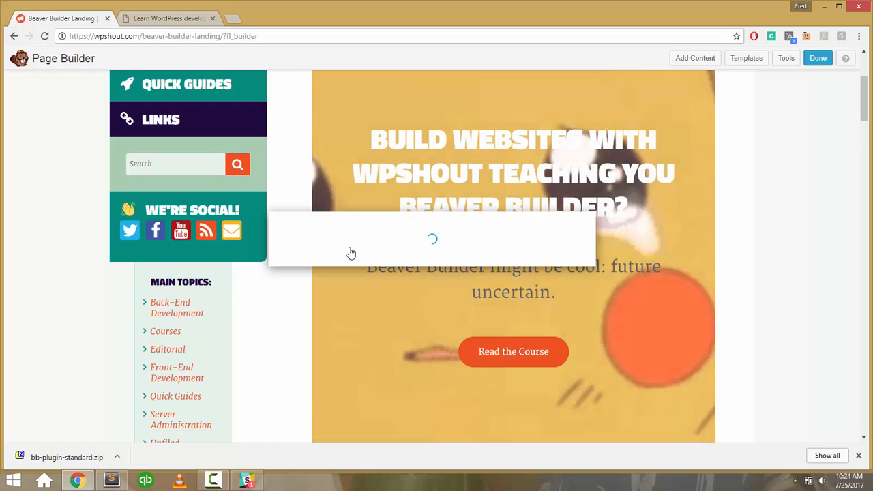
{"action": "triple_click", "coordinate": [415, 231]}
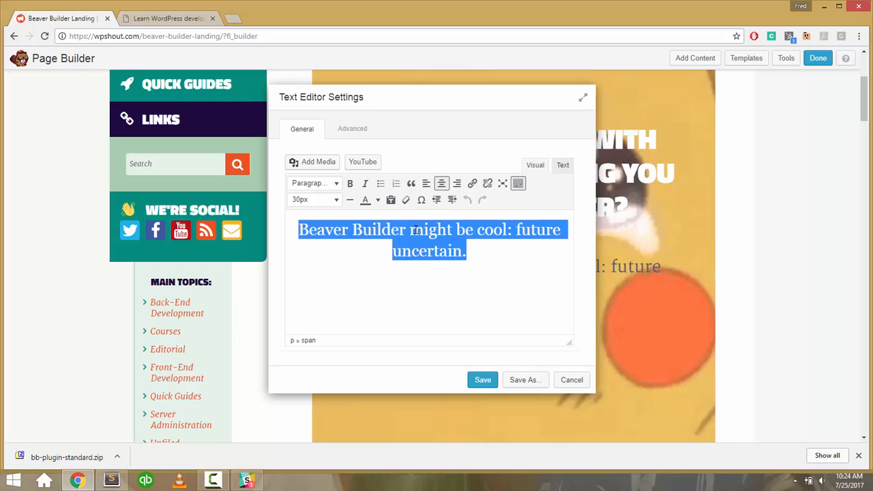
{"action": "left_click", "coordinate": [561, 166]}
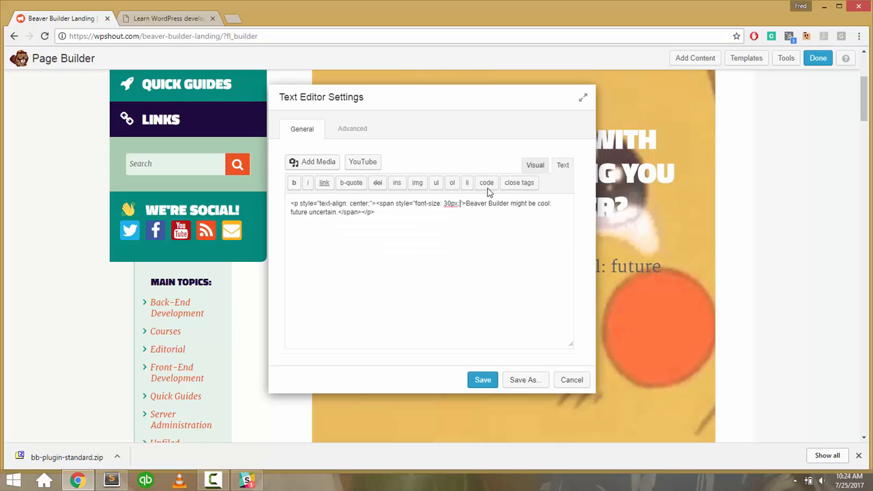
{"action": "left_click", "coordinate": [533, 165]}
{"action": "triple_click", "coordinate": [402, 227]}
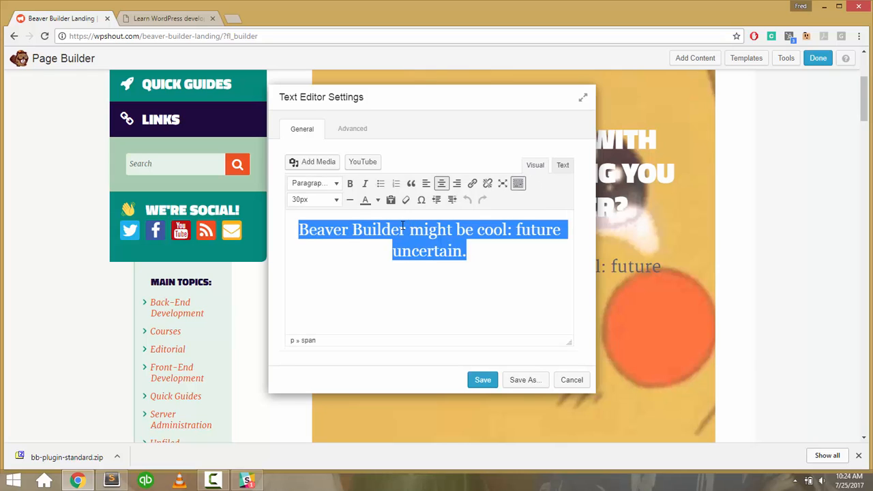
{"action": "left_click", "coordinate": [378, 200]}
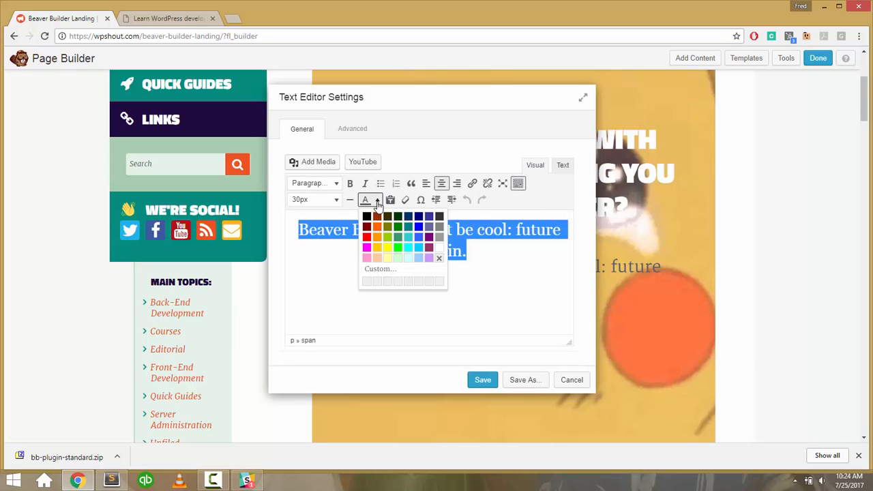
{"action": "left_click", "coordinate": [440, 250]}
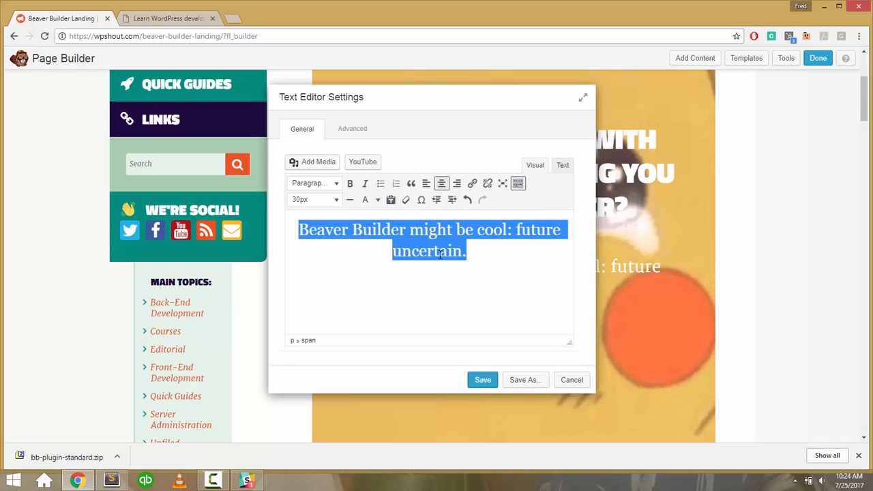
{"action": "left_click", "coordinate": [483, 380]}
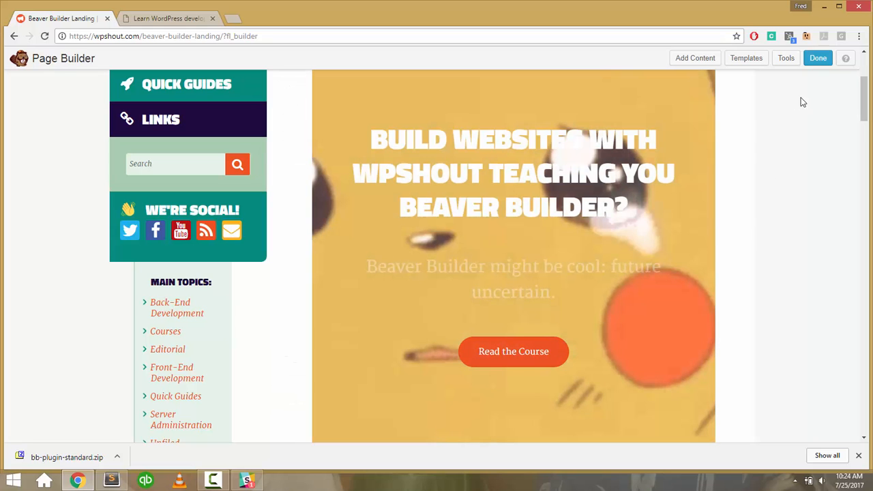
Finish editing and publish the changes to the landing page.
{"action": "left_click", "coordinate": [817, 59]}
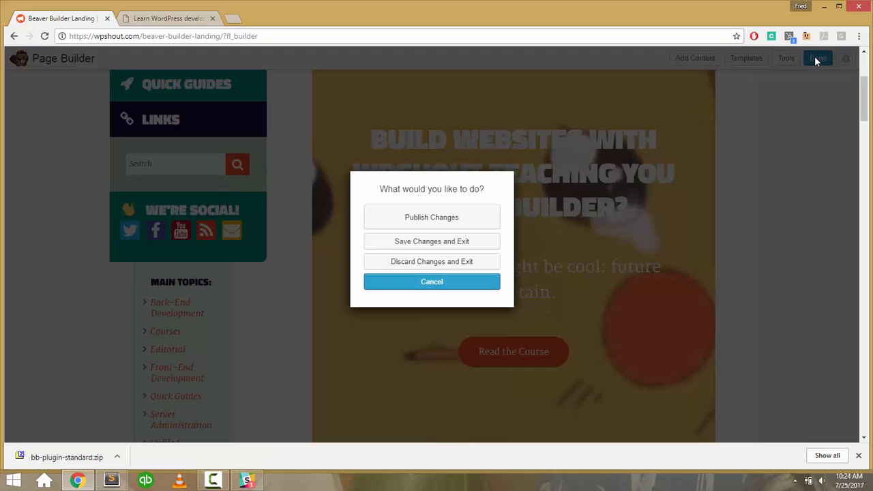
{"action": "left_click", "coordinate": [468, 217]}
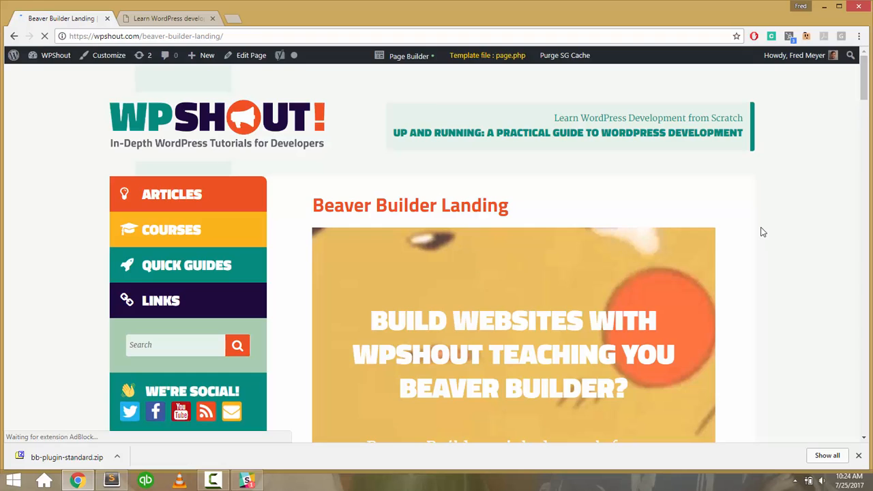
Examine on the published page how the first row's fixed background photo behaves while the content moves past it.
{"action": "scroll", "coordinate": [794, 248], "scroll_direction": "down", "scroll_amount": 3}
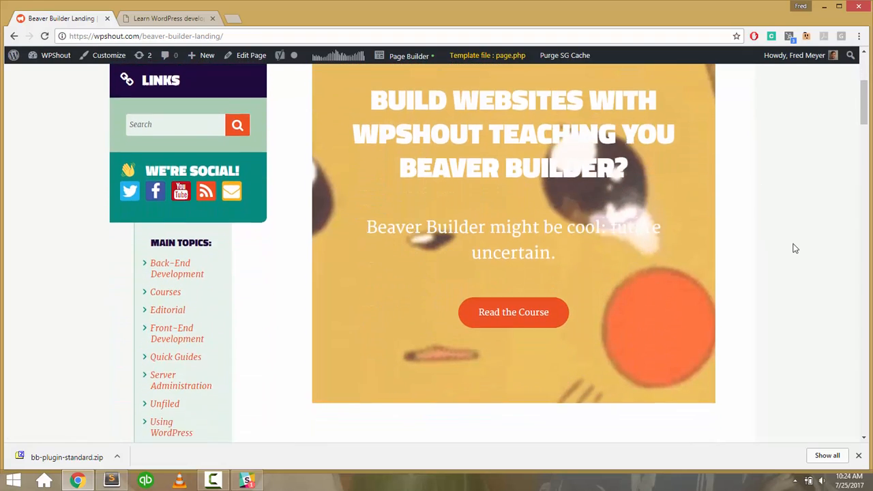
{"action": "scroll", "coordinate": [794, 249], "scroll_direction": "up", "scroll_amount": 5}
{"action": "scroll", "coordinate": [794, 249], "scroll_direction": "down", "scroll_amount": 6}
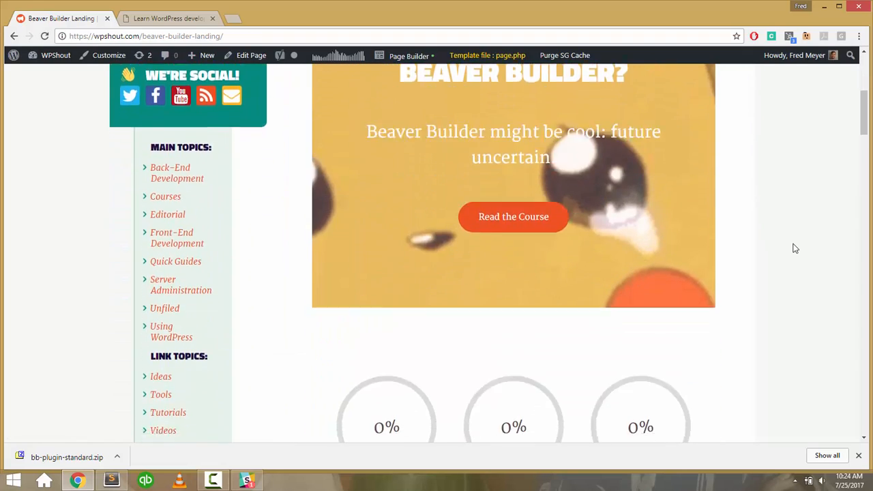
{"action": "scroll", "coordinate": [795, 248], "scroll_direction": "up", "scroll_amount": 2}
{"action": "scroll", "coordinate": [795, 248], "scroll_direction": "down", "scroll_amount": 1}
{"action": "scroll", "coordinate": [795, 248], "scroll_direction": "up", "scroll_amount": 4}
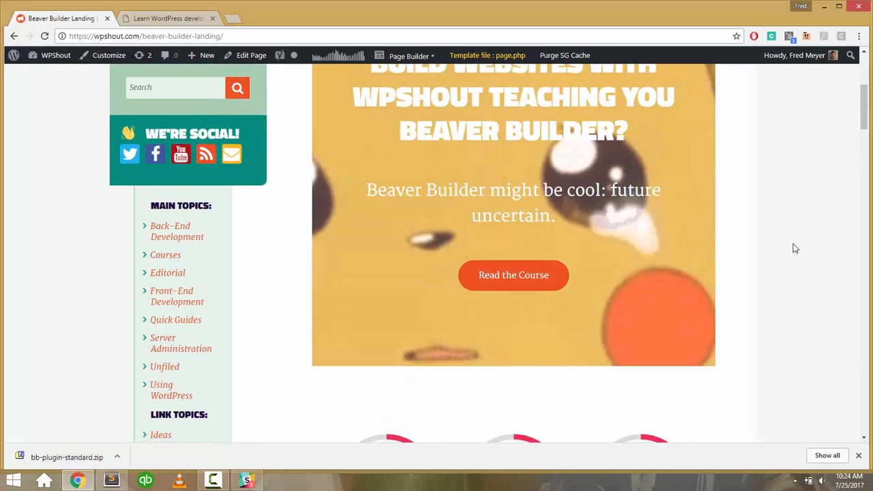
{"action": "scroll", "coordinate": [795, 249], "scroll_direction": "up", "scroll_amount": 1}
{"action": "scroll", "coordinate": [795, 248], "scroll_direction": "down", "scroll_amount": 8}
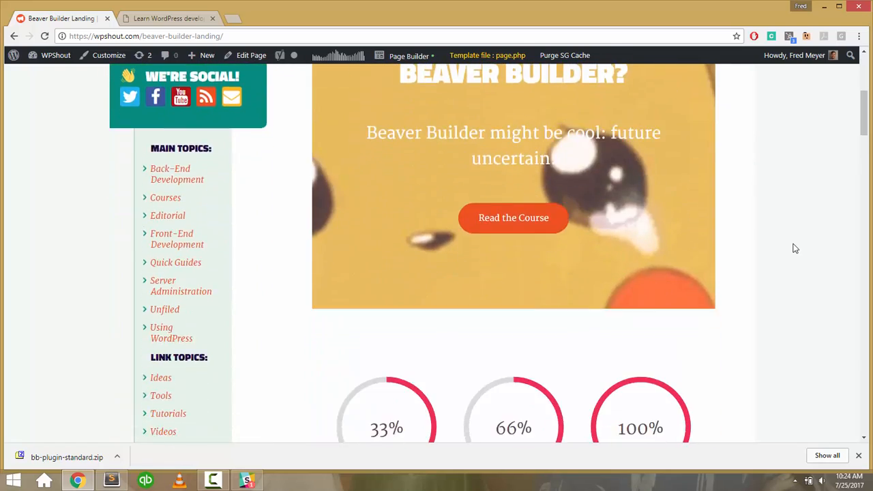
{"action": "scroll", "coordinate": [795, 248], "scroll_direction": "up", "scroll_amount": 7}
{"action": "scroll", "coordinate": [794, 248], "scroll_direction": "down", "scroll_amount": 1}
{"action": "scroll", "coordinate": [795, 248], "scroll_direction": "up", "scroll_amount": 1}
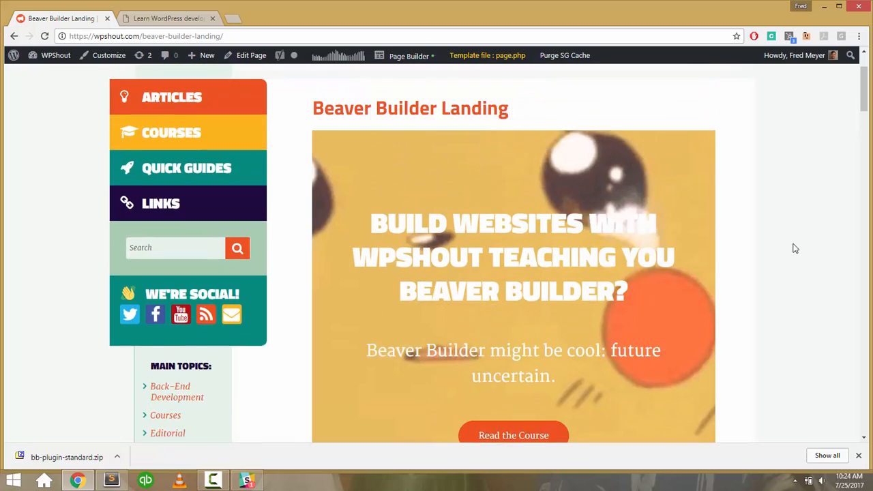
{"action": "scroll", "coordinate": [794, 248], "scroll_direction": "down", "scroll_amount": 3}
{"action": "scroll", "coordinate": [794, 248], "scroll_direction": "up", "scroll_amount": 2}
{"action": "scroll", "coordinate": [794, 248], "scroll_direction": "up", "scroll_amount": 2}
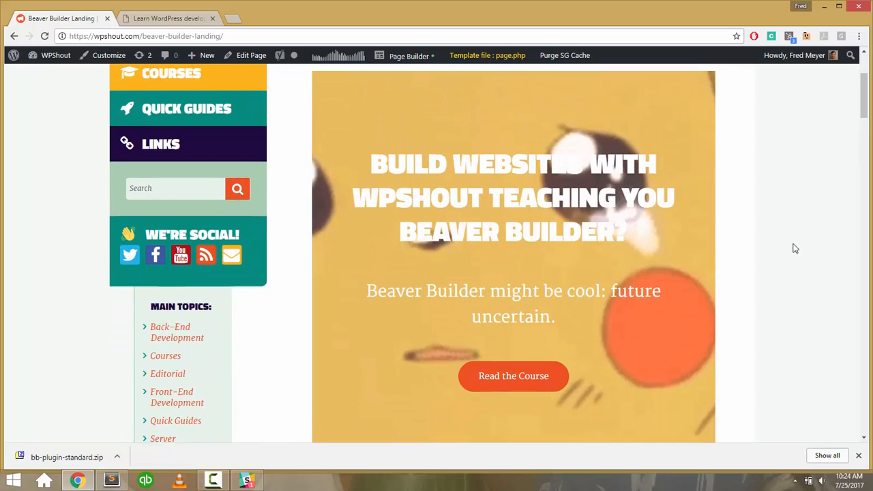
{"action": "scroll", "coordinate": [784, 102], "scroll_direction": "up", "scroll_amount": 2}
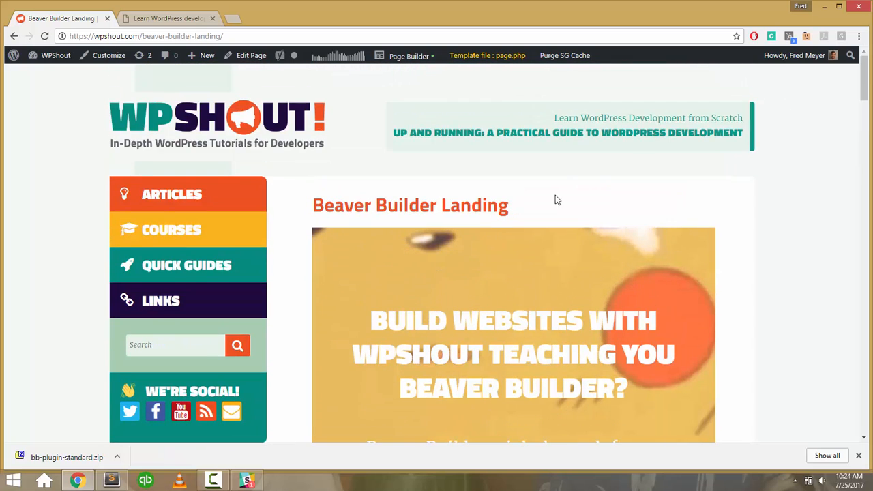
Reopen the page in the page builder and review the advanced margin and padding settings of the first row.
{"action": "left_click", "coordinate": [404, 63]}
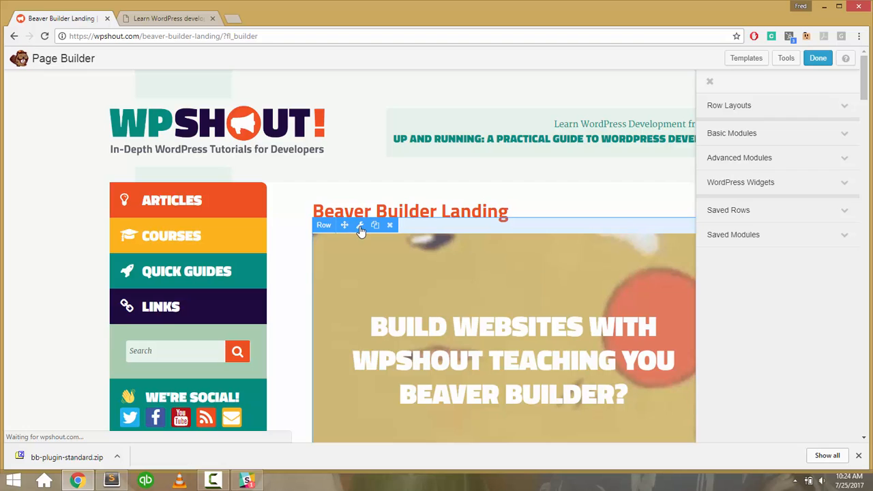
{"action": "left_click", "coordinate": [360, 227]}
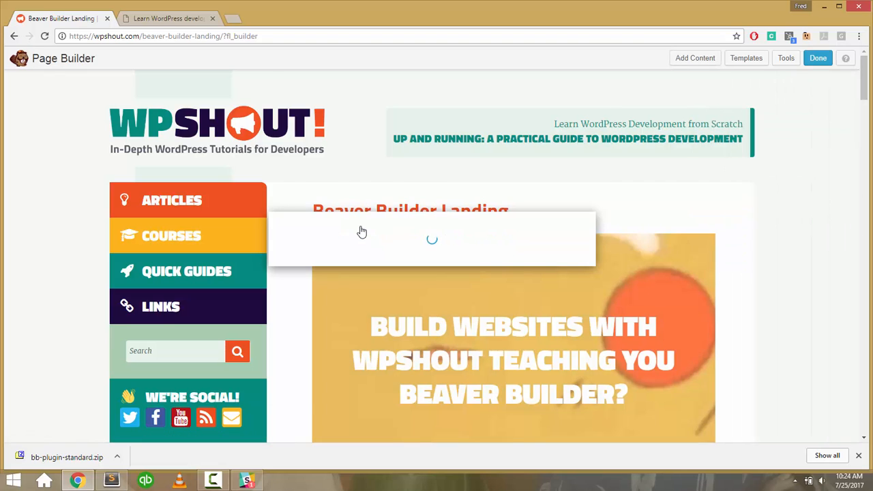
{"action": "left_click", "coordinate": [344, 129]}
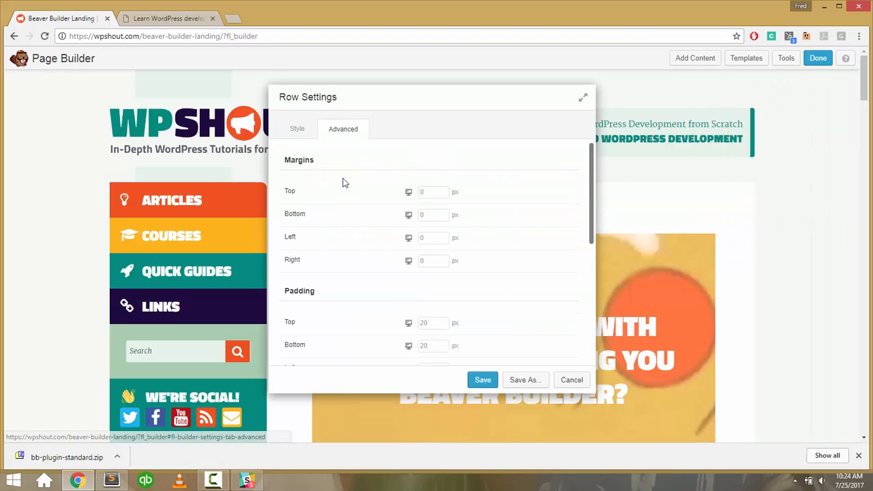
{"action": "scroll", "coordinate": [343, 181], "scroll_direction": "down", "scroll_amount": 5}
{"action": "scroll", "coordinate": [344, 182], "scroll_direction": "up", "scroll_amount": 6}
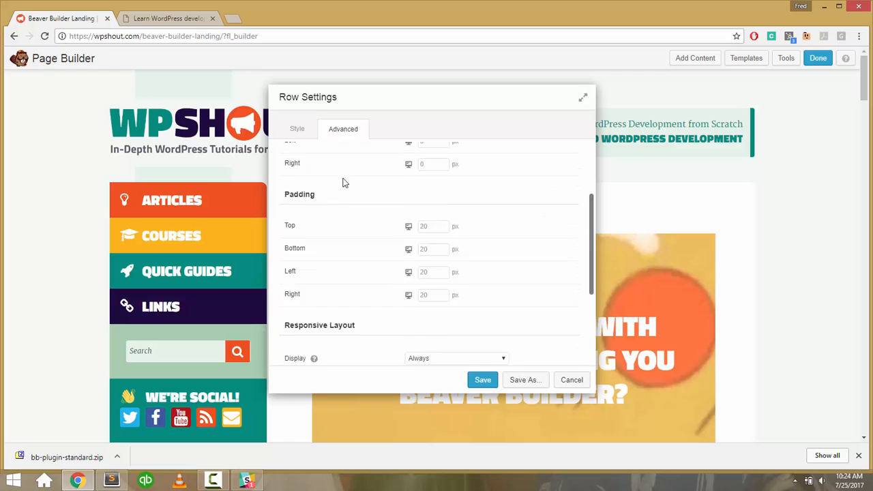
Set the attachment of the row's background photo to Scroll, save the row settings and check the photo on the page.
{"action": "left_click", "coordinate": [297, 130]}
{"action": "scroll", "coordinate": [513, 237], "scroll_direction": "down", "scroll_amount": 5}
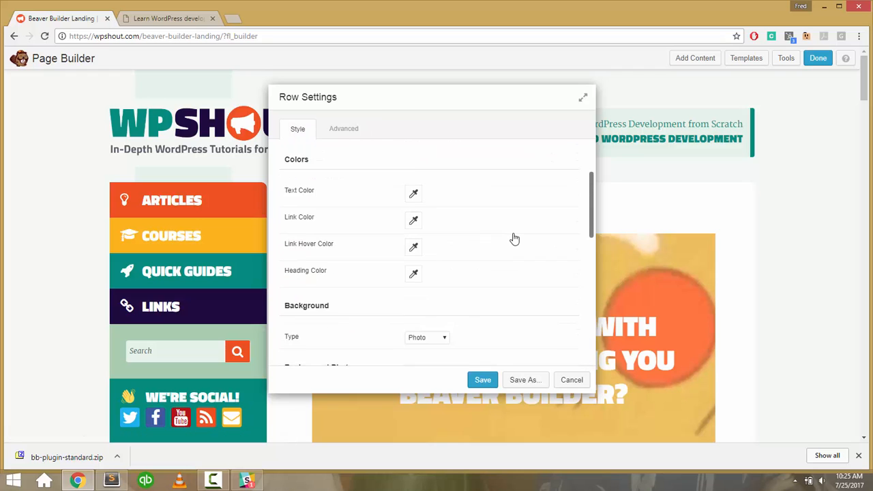
{"action": "scroll", "coordinate": [505, 242], "scroll_direction": "down", "scroll_amount": 1}
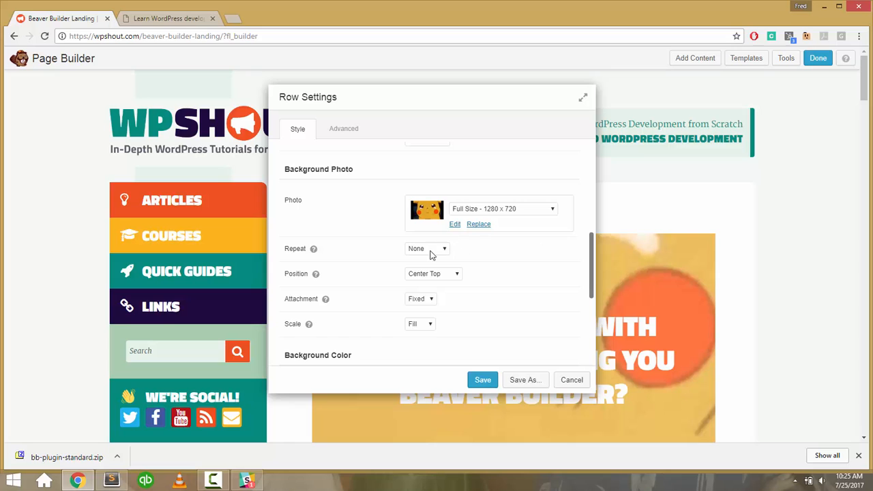
{"action": "scroll", "coordinate": [353, 290], "scroll_direction": "down", "scroll_amount": 1}
{"action": "scroll", "coordinate": [353, 289], "scroll_direction": "up", "scroll_amount": 3}
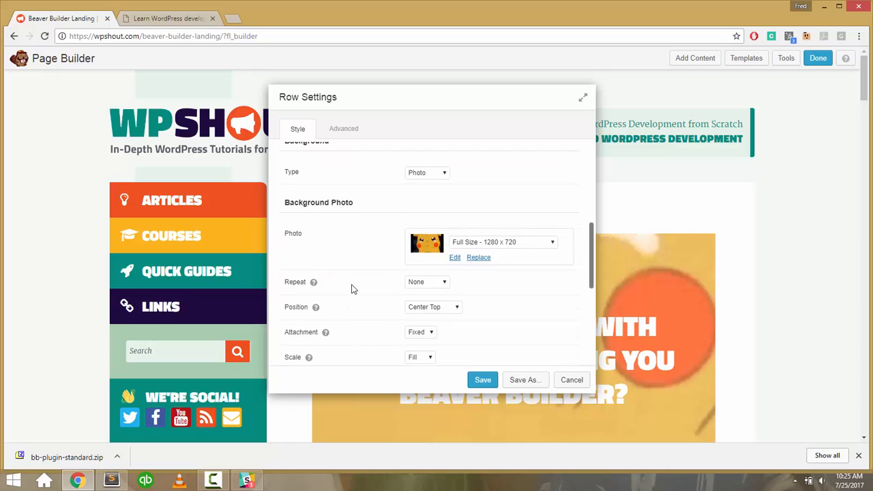
{"action": "scroll", "coordinate": [403, 314], "scroll_direction": "down", "scroll_amount": 1}
{"action": "left_click", "coordinate": [423, 322]}
{"action": "left_click", "coordinate": [418, 328]}
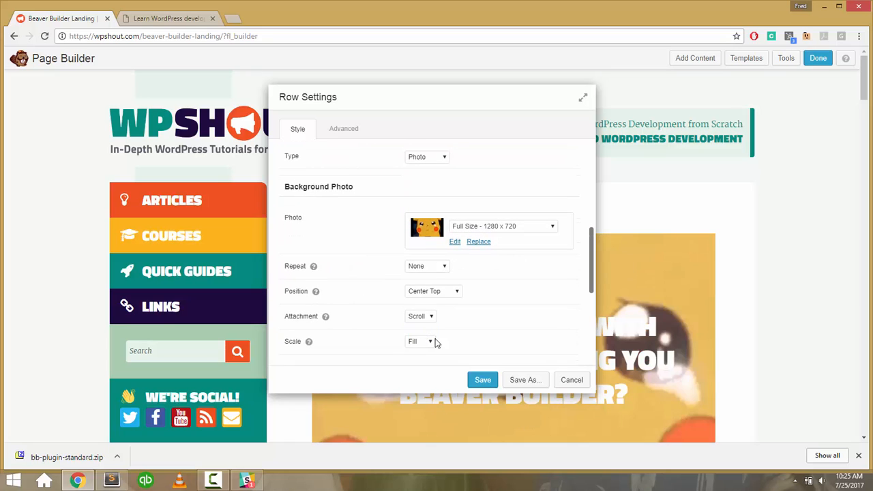
{"action": "left_click", "coordinate": [478, 377]}
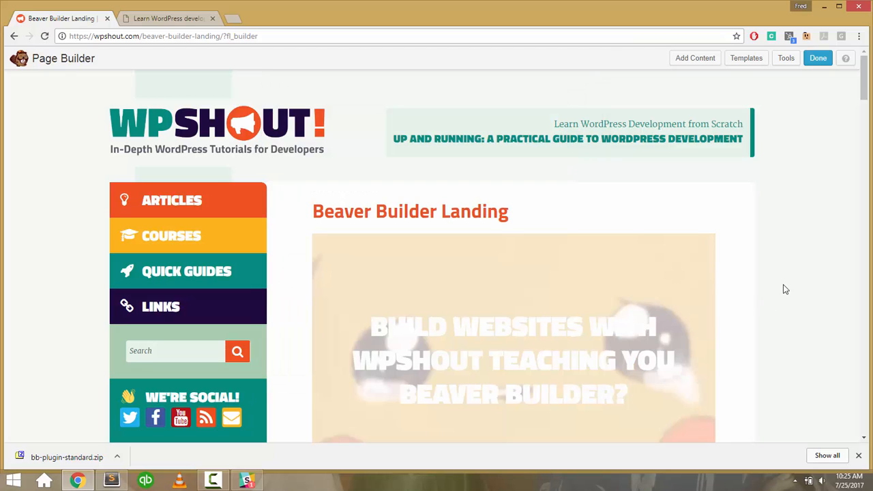
{"action": "scroll", "coordinate": [782, 277], "scroll_direction": "down", "scroll_amount": 5}
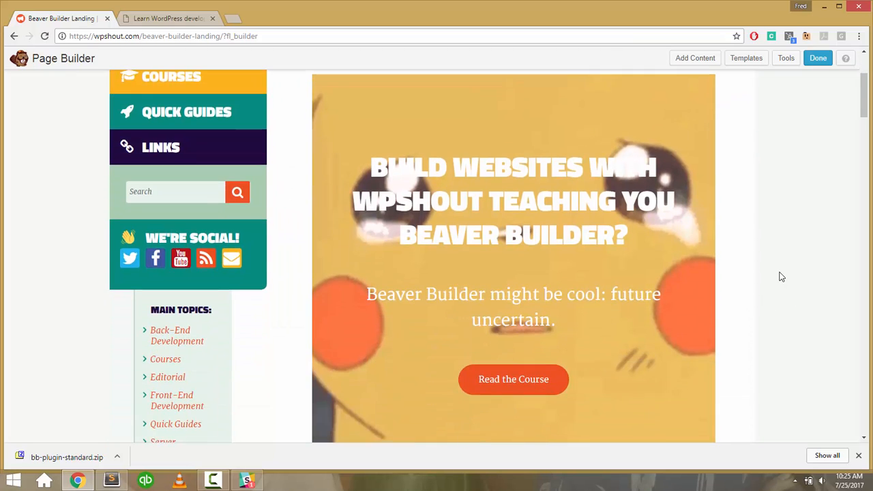
Examine how the first row's background photo moves with the page content, from the page heading to the number counters.
{"action": "scroll", "coordinate": [782, 277], "scroll_direction": "up", "scroll_amount": 4}
{"action": "scroll", "coordinate": [782, 277], "scroll_direction": "down", "scroll_amount": 4}
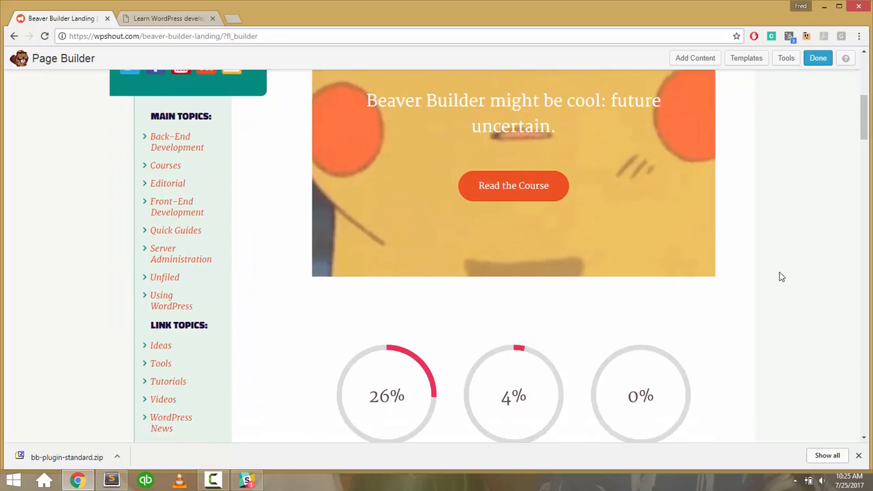
{"action": "scroll", "coordinate": [780, 275], "scroll_direction": "up", "scroll_amount": 2}
{"action": "scroll", "coordinate": [783, 288], "scroll_direction": "up", "scroll_amount": 1}
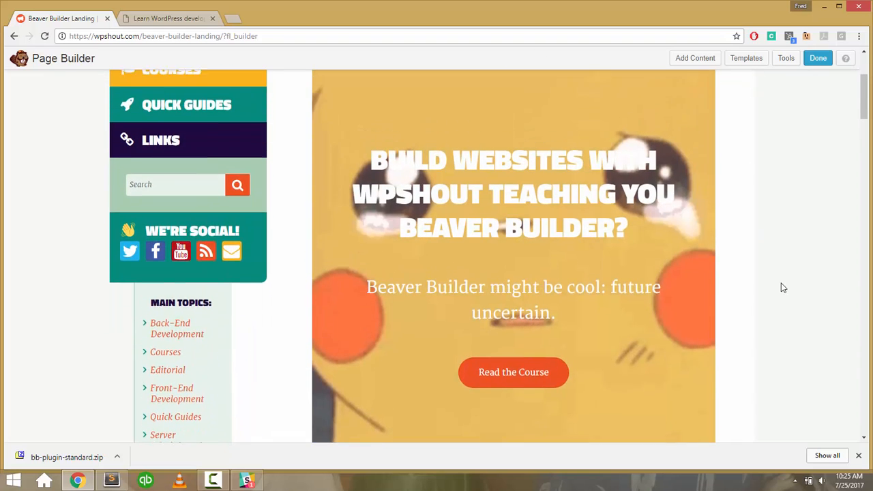
{"action": "scroll", "coordinate": [783, 288], "scroll_direction": "down", "scroll_amount": 1}
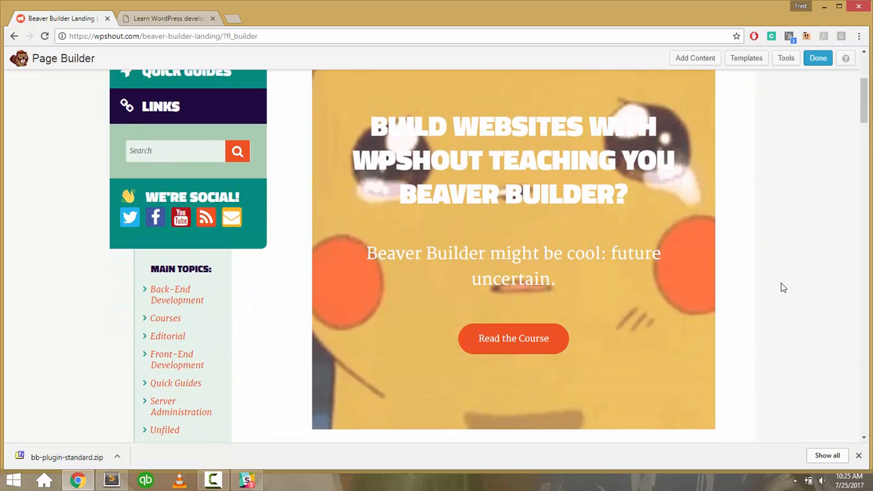
{"action": "scroll", "coordinate": [782, 288], "scroll_direction": "down", "scroll_amount": 5}
{"action": "scroll", "coordinate": [783, 288], "scroll_direction": "up", "scroll_amount": 8}
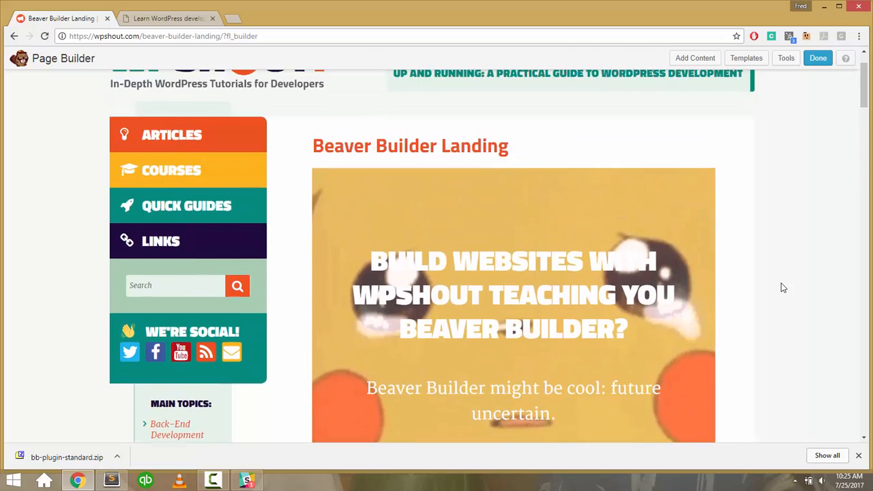
{"action": "scroll", "coordinate": [783, 288], "scroll_direction": "down", "scroll_amount": 1}
{"action": "scroll", "coordinate": [783, 288], "scroll_direction": "up", "scroll_amount": 1}
{"action": "scroll", "coordinate": [783, 288], "scroll_direction": "down", "scroll_amount": 1}
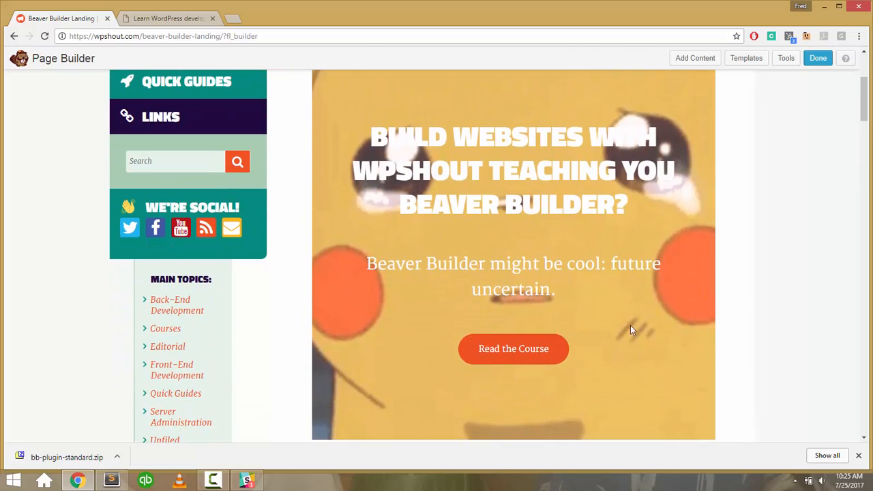
{"action": "mouse_move", "coordinate": [539, 349]}
Switch to the Up and Running sales page and review its blue header section and introductory content.
{"action": "left_click", "coordinate": [161, 18]}
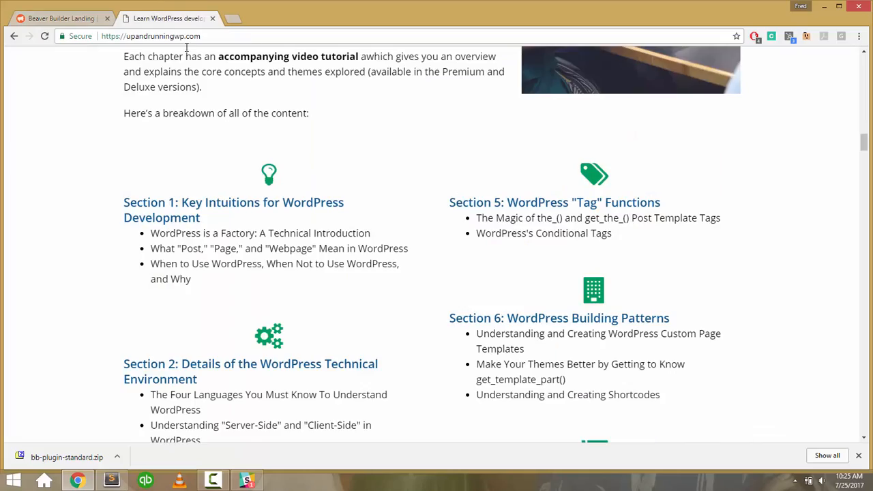
{"action": "scroll", "coordinate": [371, 250], "scroll_direction": "up", "scroll_amount": 5}
{"action": "scroll", "coordinate": [370, 249], "scroll_direction": "up", "scroll_amount": 10}
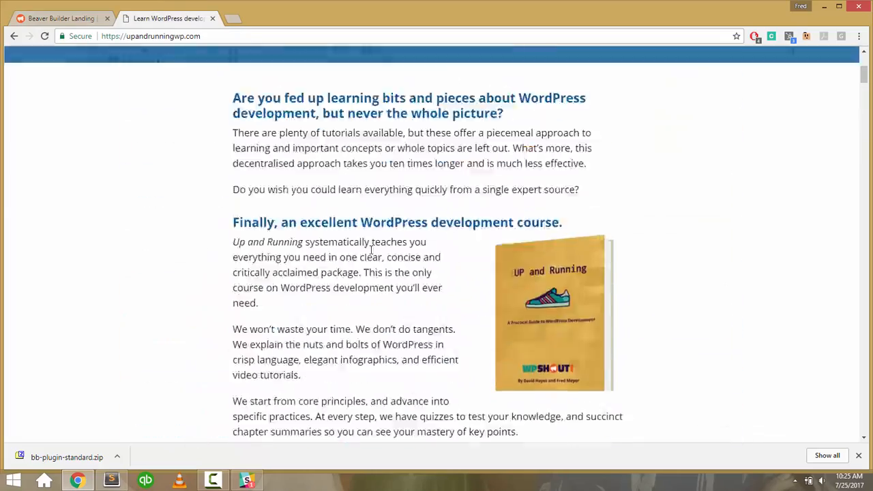
{"action": "scroll", "coordinate": [371, 254], "scroll_direction": "down", "scroll_amount": 10}
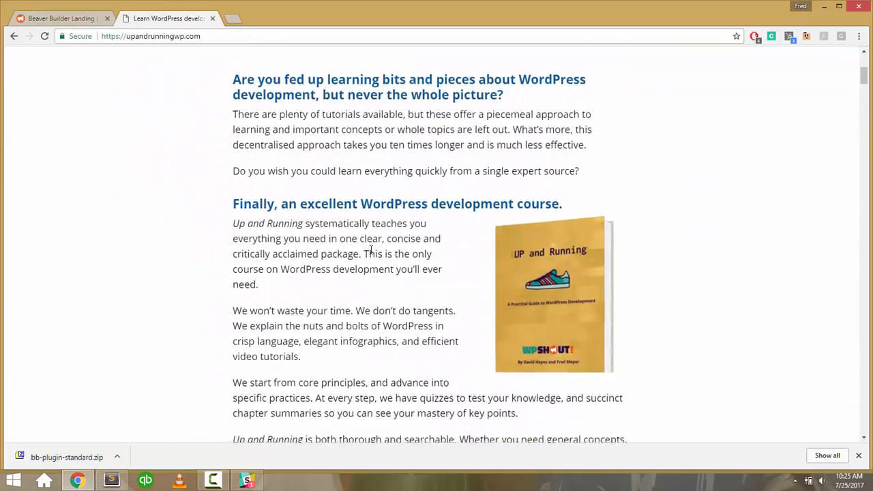
{"action": "scroll", "coordinate": [372, 254], "scroll_direction": "down", "scroll_amount": 4}
{"action": "scroll", "coordinate": [372, 253], "scroll_direction": "up", "scroll_amount": 3}
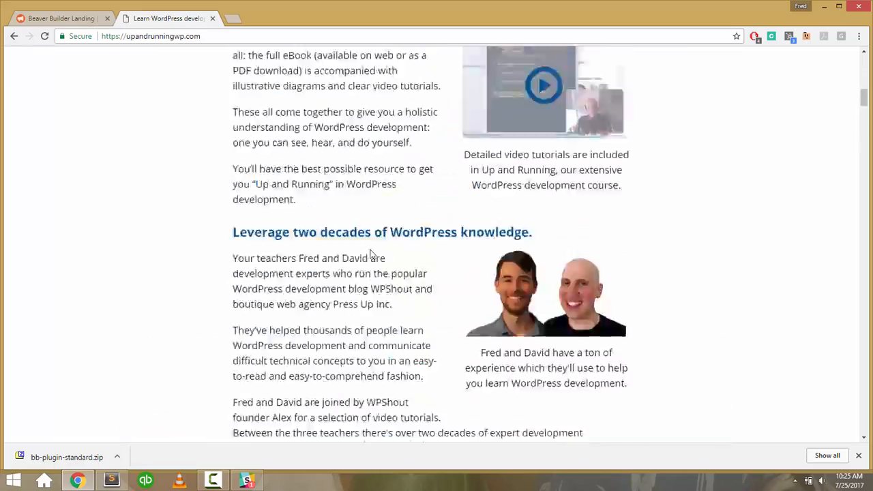
{"action": "scroll", "coordinate": [372, 251], "scroll_direction": "up", "scroll_amount": 8}
{"action": "scroll", "coordinate": [371, 250], "scroll_direction": "down", "scroll_amount": 1}
{"action": "scroll", "coordinate": [371, 250], "scroll_direction": "up", "scroll_amount": 6}
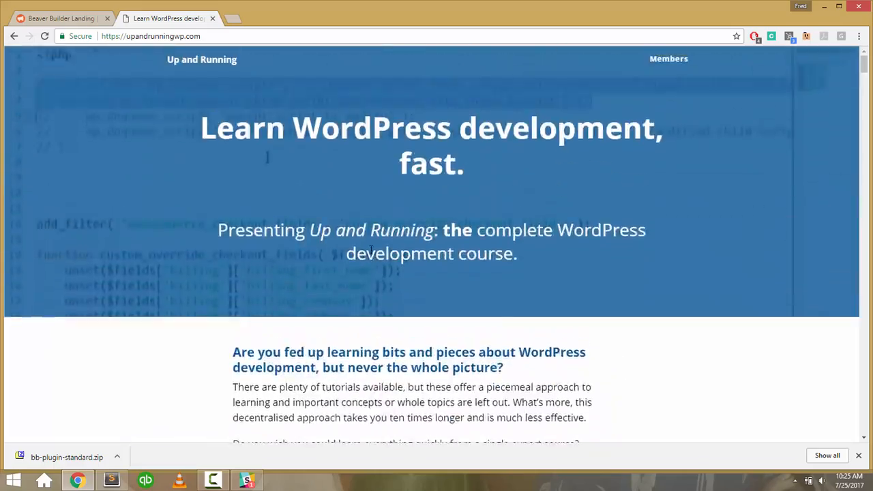
Review the sales page's course content breakdown and highlight the heading "What will I learn with Up and Running?".
{"action": "scroll", "coordinate": [371, 250], "scroll_direction": "down", "scroll_amount": 15}
{"action": "scroll", "coordinate": [371, 249], "scroll_direction": "down", "scroll_amount": 13}
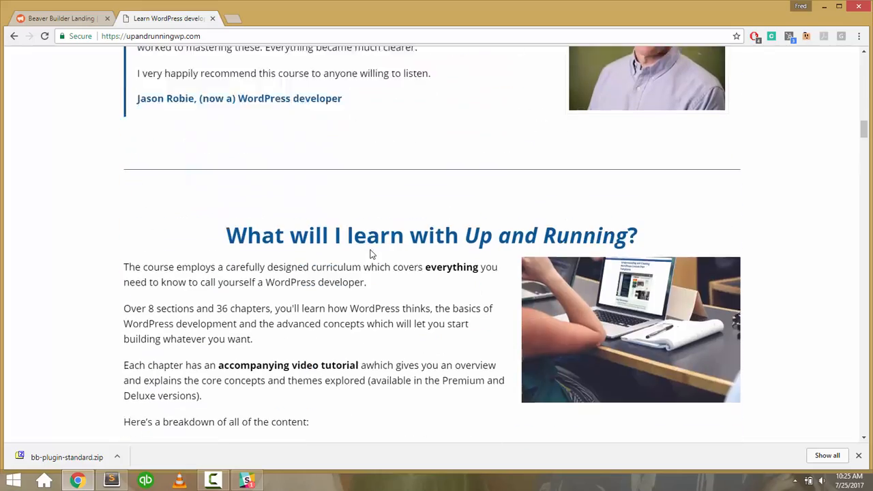
{"action": "scroll", "coordinate": [370, 254], "scroll_direction": "up", "scroll_amount": 2}
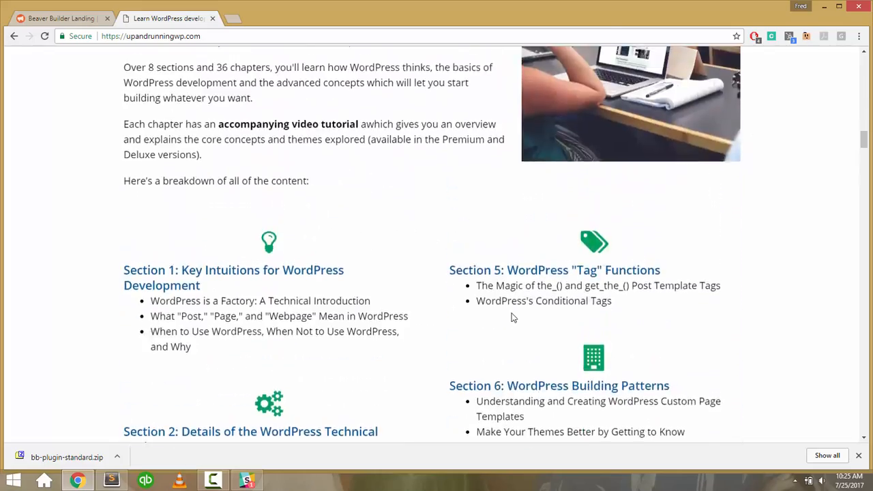
{"action": "scroll", "coordinate": [513, 315], "scroll_direction": "down", "scroll_amount": 8}
{"action": "scroll", "coordinate": [412, 164], "scroll_direction": "up", "scroll_amount": 1}
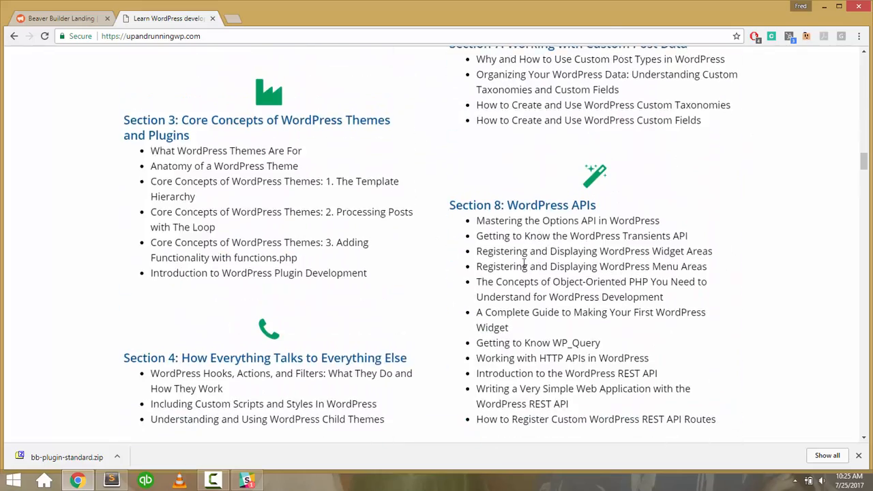
{"action": "scroll", "coordinate": [367, 253], "scroll_direction": "up", "scroll_amount": 4}
{"action": "scroll", "coordinate": [494, 262], "scroll_direction": "up", "scroll_amount": 3}
{"action": "scroll", "coordinate": [496, 264], "scroll_direction": "down", "scroll_amount": 1}
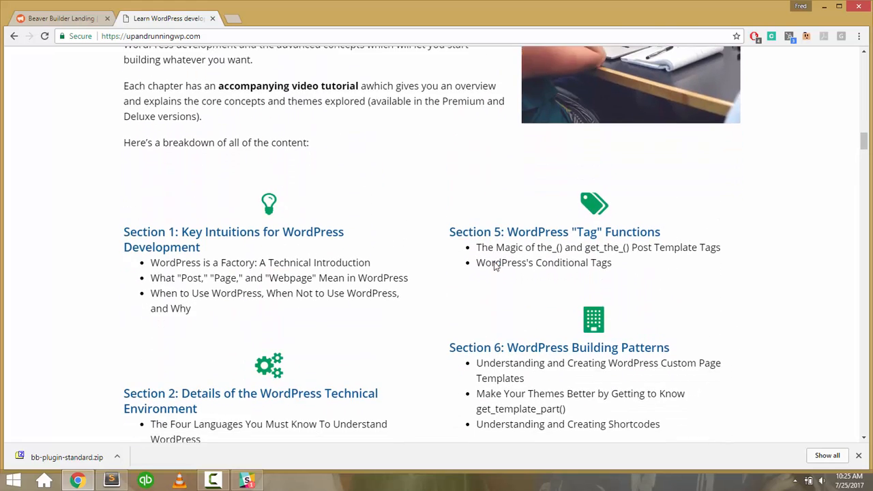
{"action": "scroll", "coordinate": [293, 211], "scroll_direction": "up", "scroll_amount": 3}
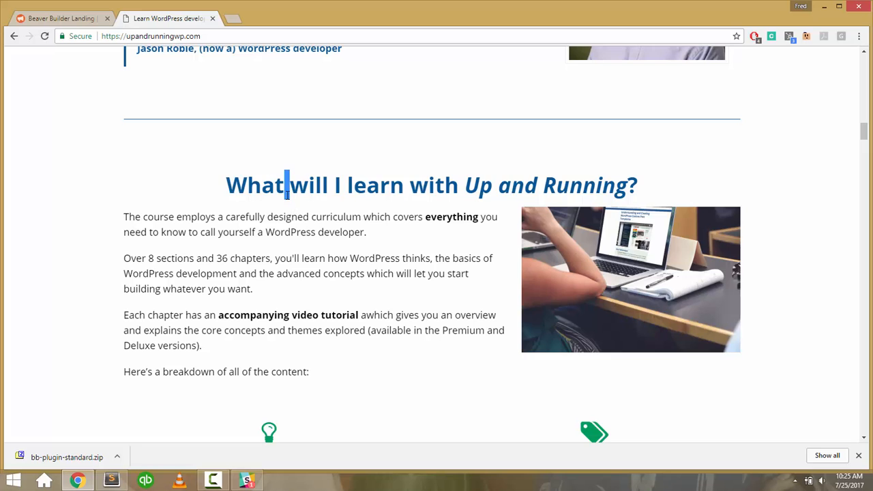
{"action": "triple_click", "coordinate": [287, 185]}
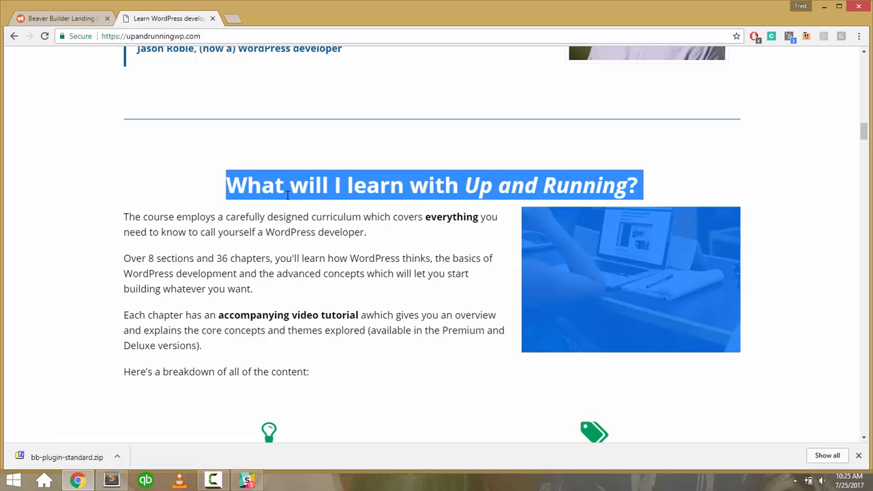
Return to the Beaver Builder landing page and review the 33% number counter's general settings, closing them without saving.
{"action": "left_click", "coordinate": [73, 20]}
{"action": "scroll", "coordinate": [414, 247], "scroll_direction": "down", "scroll_amount": 5}
{"action": "scroll", "coordinate": [414, 249], "scroll_direction": "up", "scroll_amount": 1}
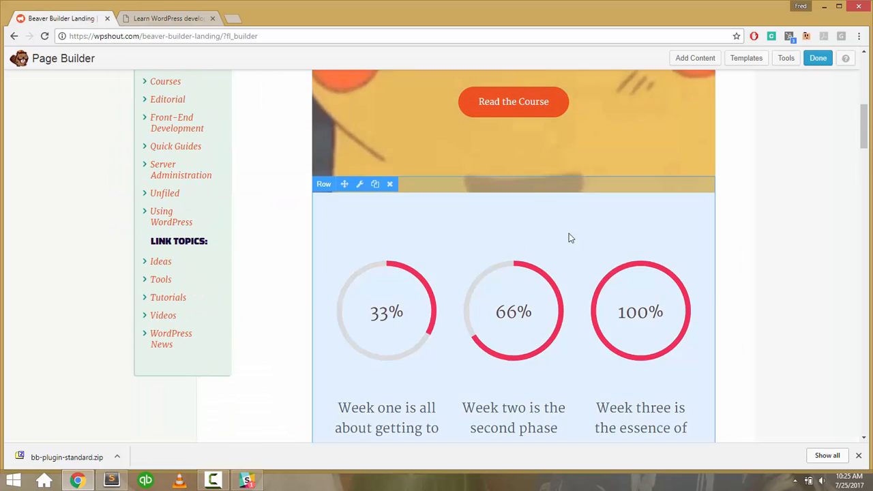
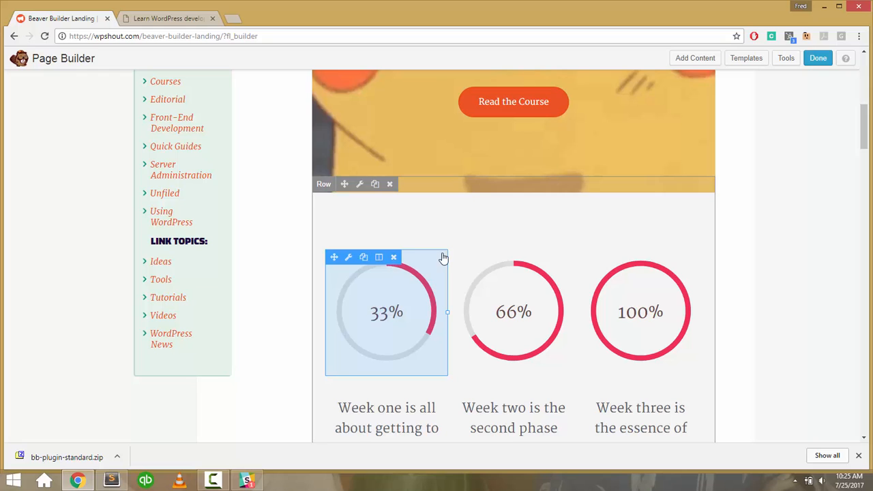
{"action": "scroll", "coordinate": [444, 258], "scroll_direction": "down", "scroll_amount": 2}
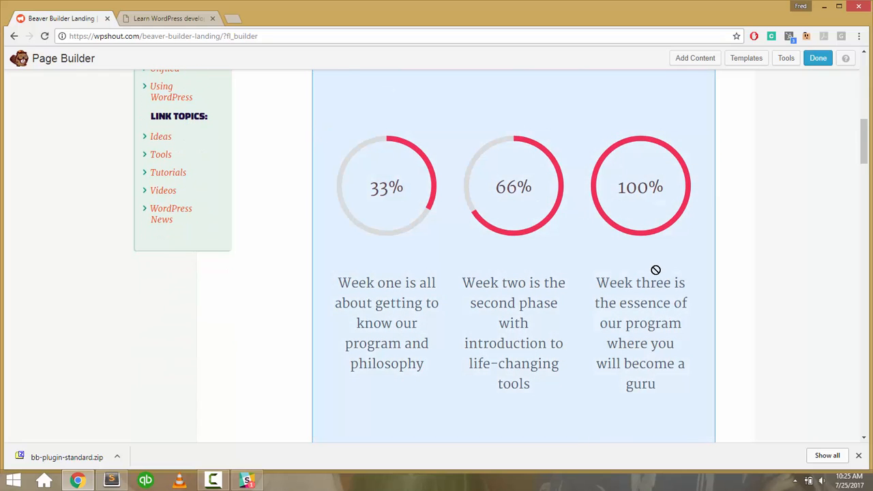
{"action": "left_click", "coordinate": [437, 142]}
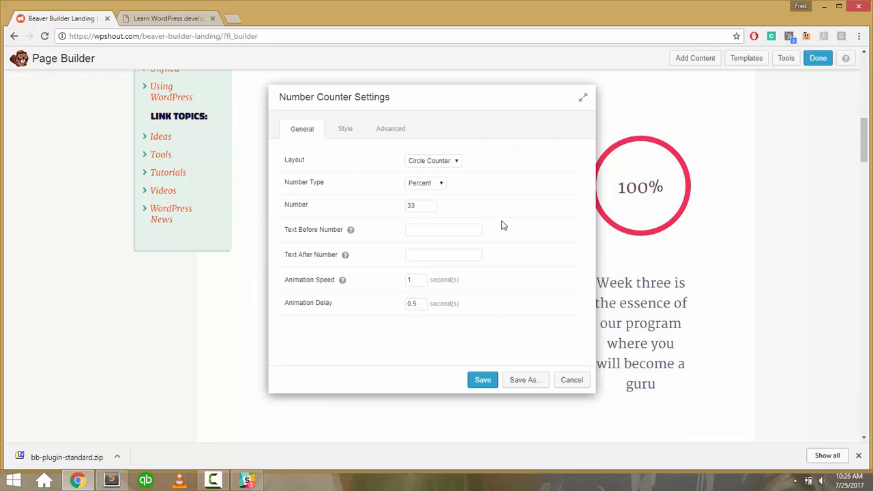
{"action": "left_click", "coordinate": [572, 380]}
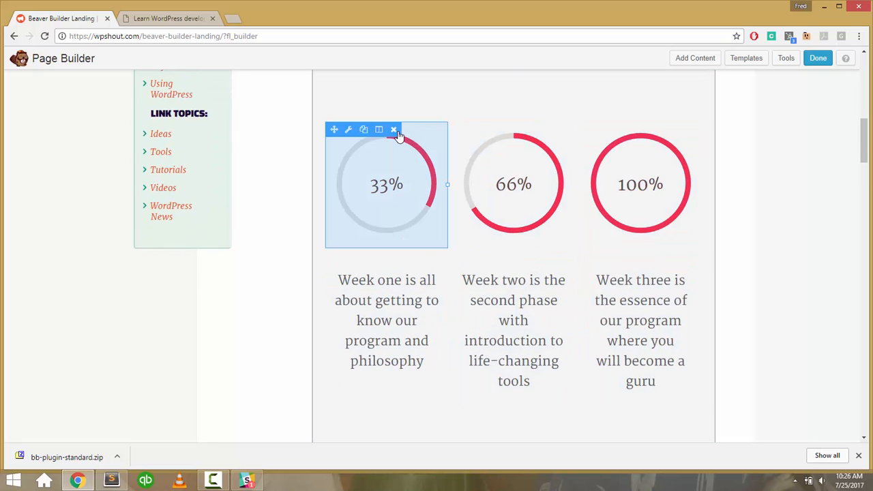
Delete the 33% number counter, the week one text below it and the emptied column.
{"action": "left_click", "coordinate": [394, 130]}
{"action": "left_click", "coordinate": [488, 100]}
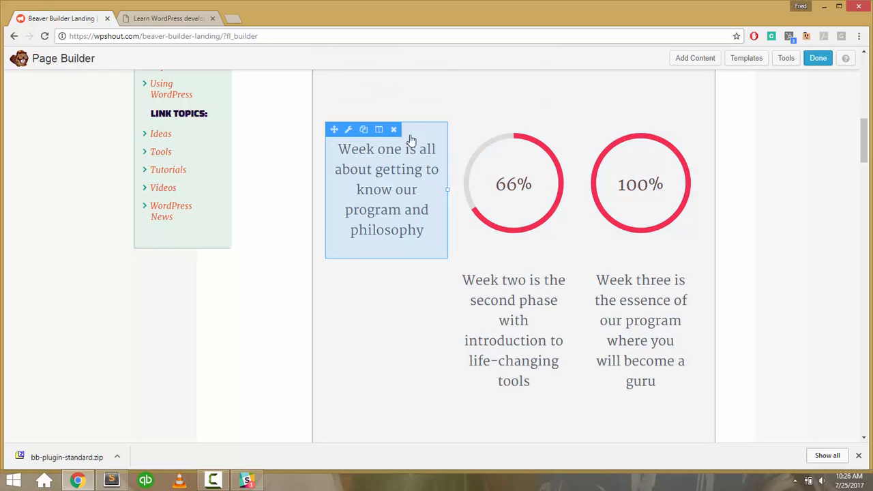
{"action": "left_click", "coordinate": [394, 129]}
{"action": "left_click", "coordinate": [479, 100]}
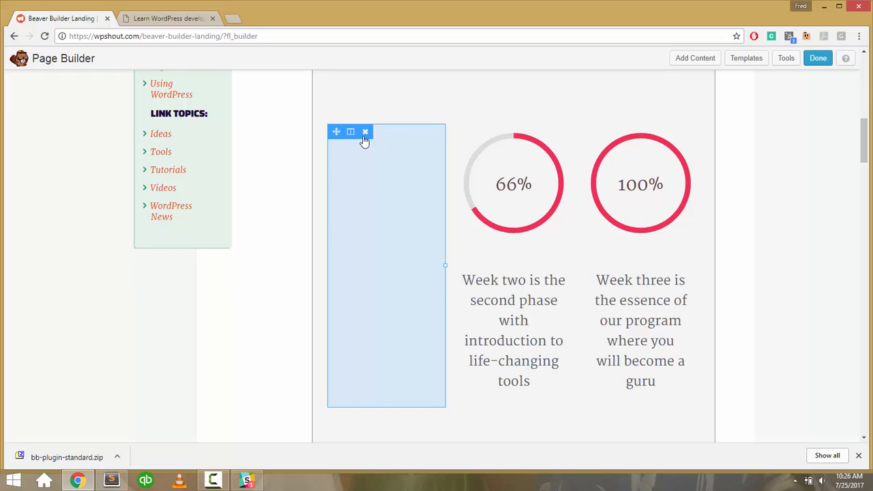
{"action": "left_click", "coordinate": [365, 131]}
Delete the 66% number counter, the week two text below it and the emptied column.
{"action": "left_click", "coordinate": [394, 129]}
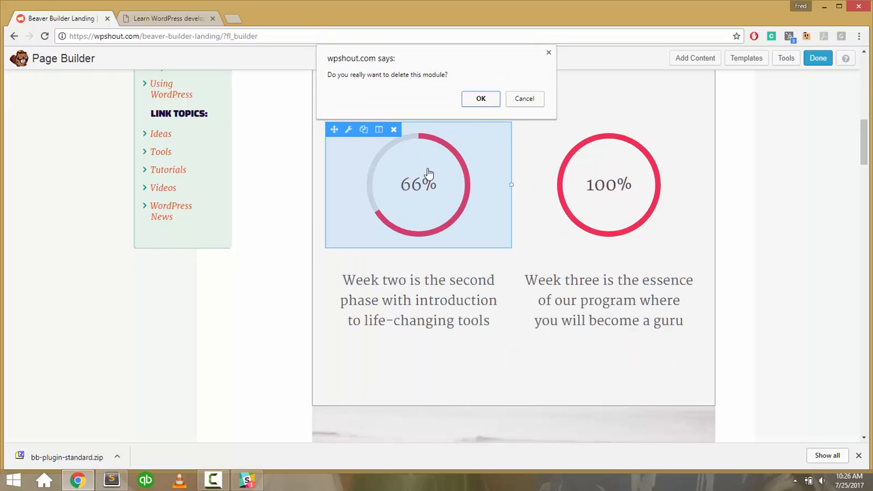
{"action": "left_click", "coordinate": [474, 104]}
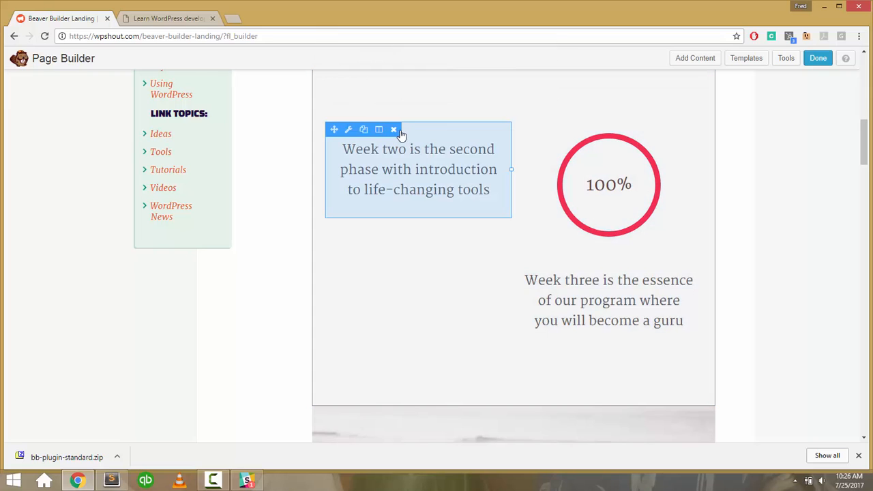
{"action": "left_click", "coordinate": [394, 130]}
{"action": "left_click", "coordinate": [475, 100]}
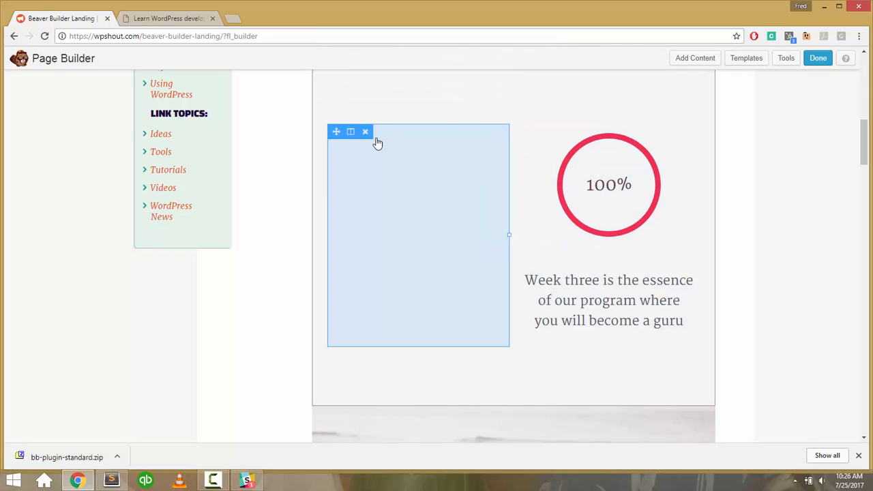
{"action": "left_click", "coordinate": [366, 133]}
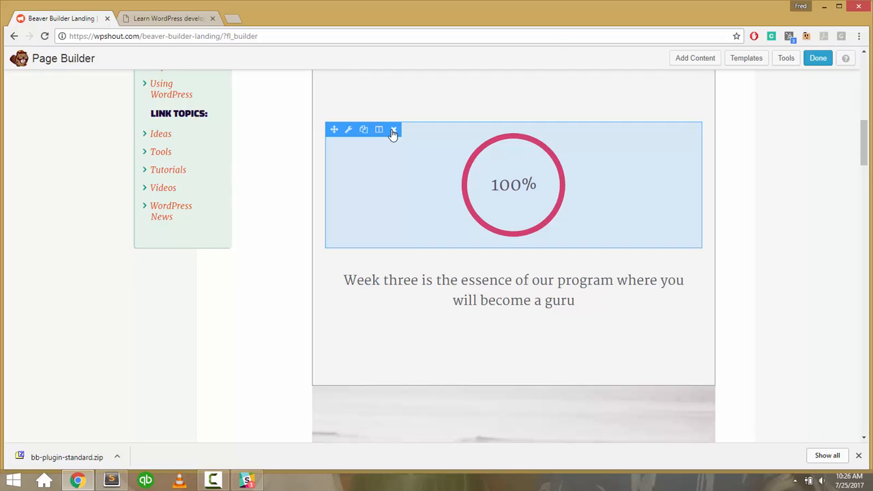
Delete the 100% number counter and the week three text, keeping the remaining column in the row.
{"action": "left_click", "coordinate": [392, 131]}
{"action": "left_click", "coordinate": [470, 102]}
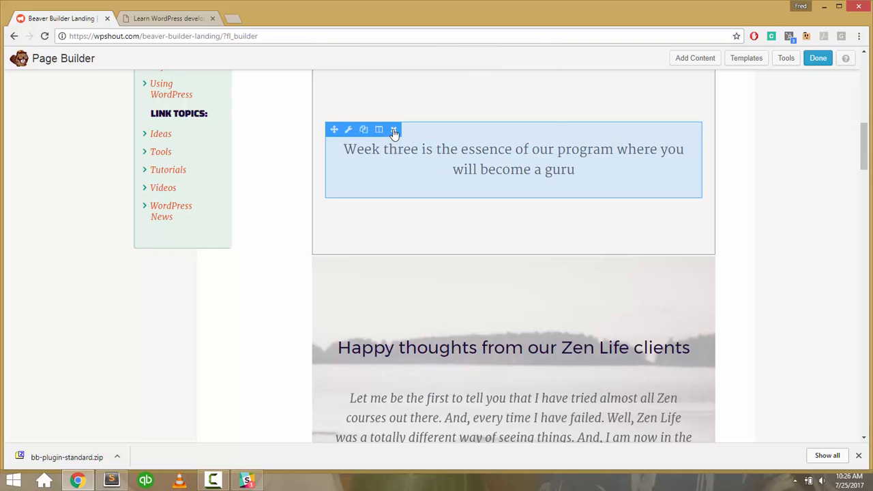
{"action": "left_click", "coordinate": [393, 130]}
{"action": "left_click", "coordinate": [480, 98]}
Review the style and advanced settings of the empty column below the first row, closing them without saving.
{"action": "scroll", "coordinate": [454, 134], "scroll_direction": "up", "scroll_amount": 1}
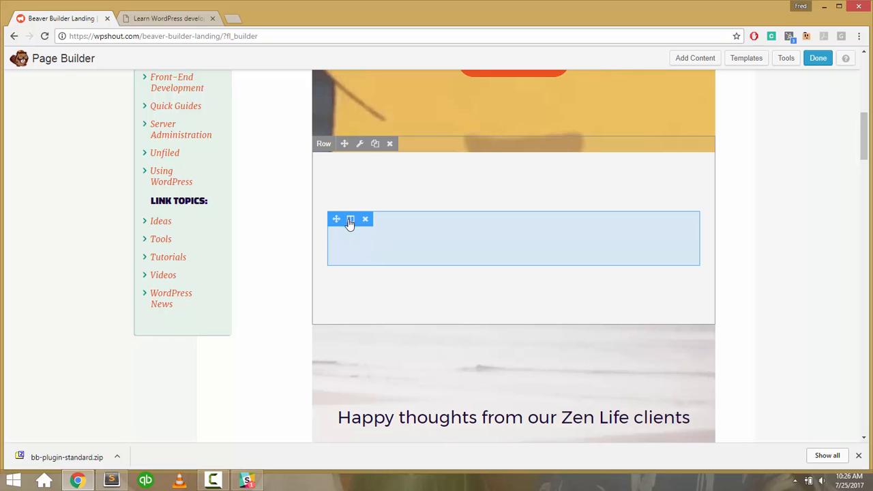
{"action": "mouse_move", "coordinate": [352, 228]}
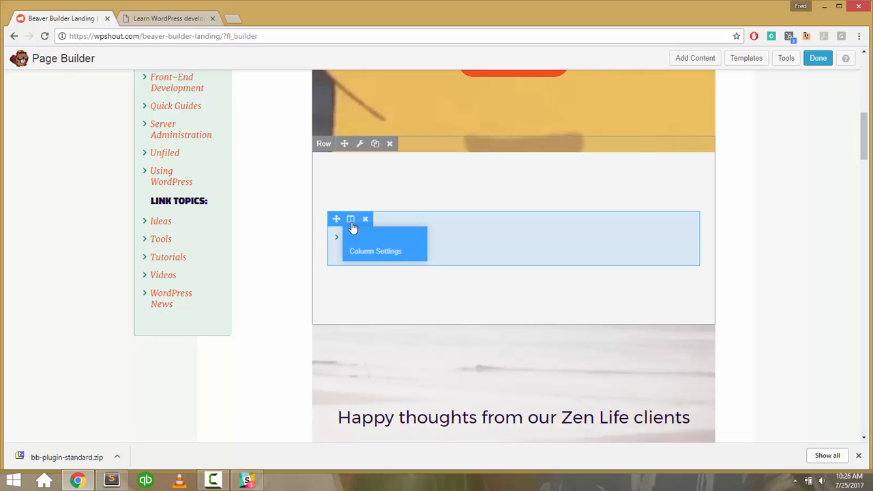
{"action": "left_click", "coordinate": [469, 253]}
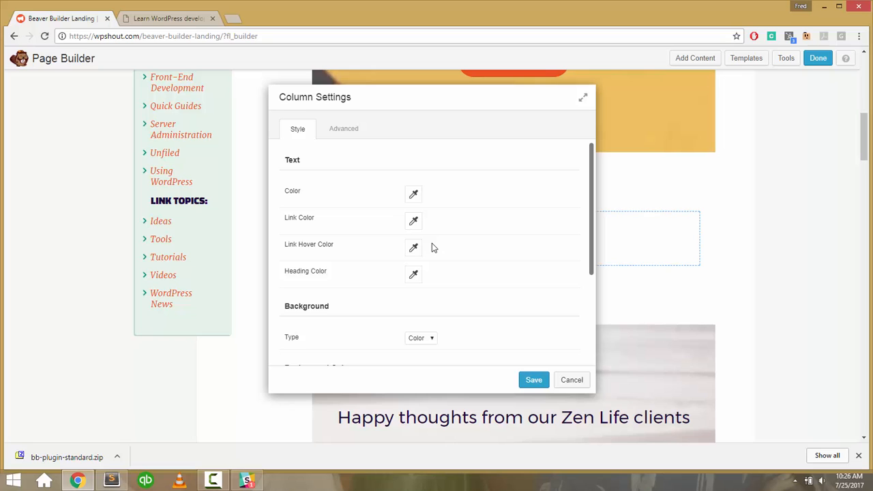
{"action": "scroll", "coordinate": [432, 247], "scroll_direction": "down", "scroll_amount": 3}
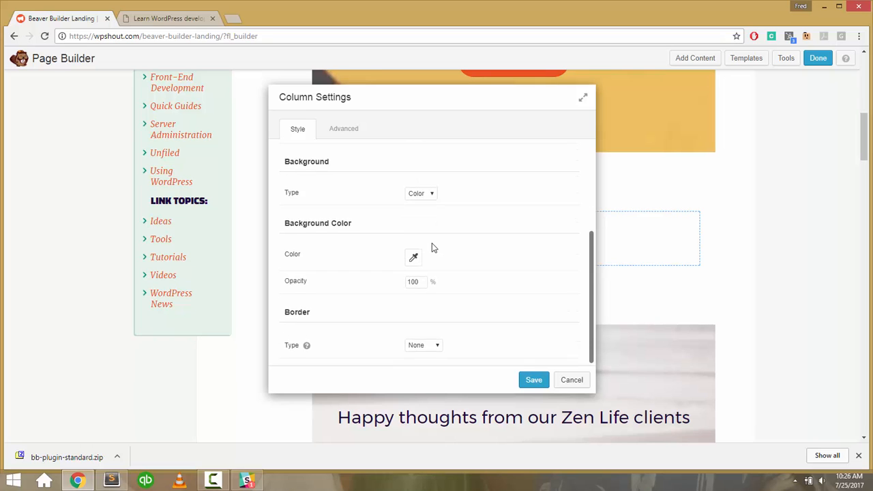
{"action": "scroll", "coordinate": [432, 247], "scroll_direction": "up", "scroll_amount": 3}
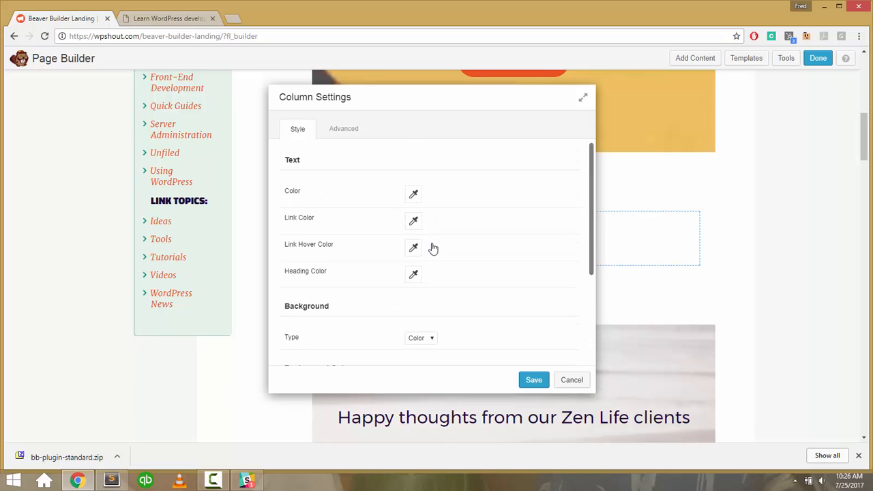
{"action": "left_click", "coordinate": [342, 129]}
{"action": "left_click", "coordinate": [302, 132]}
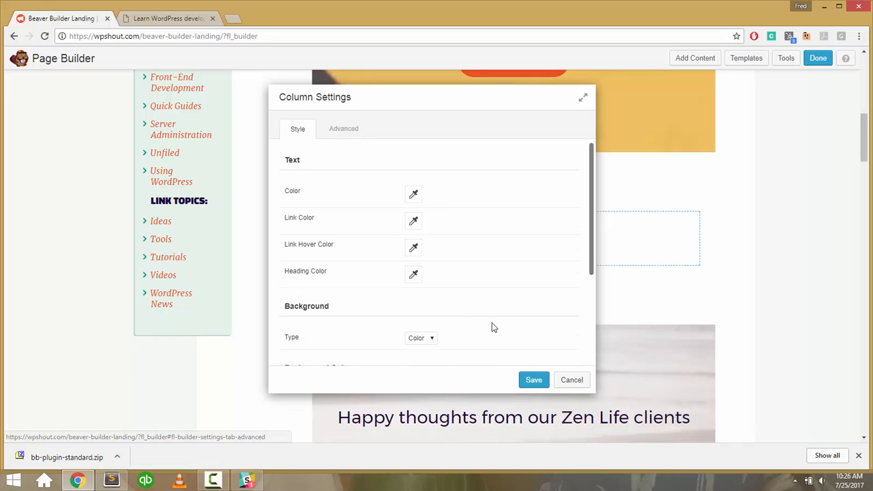
{"action": "left_click", "coordinate": [571, 380]}
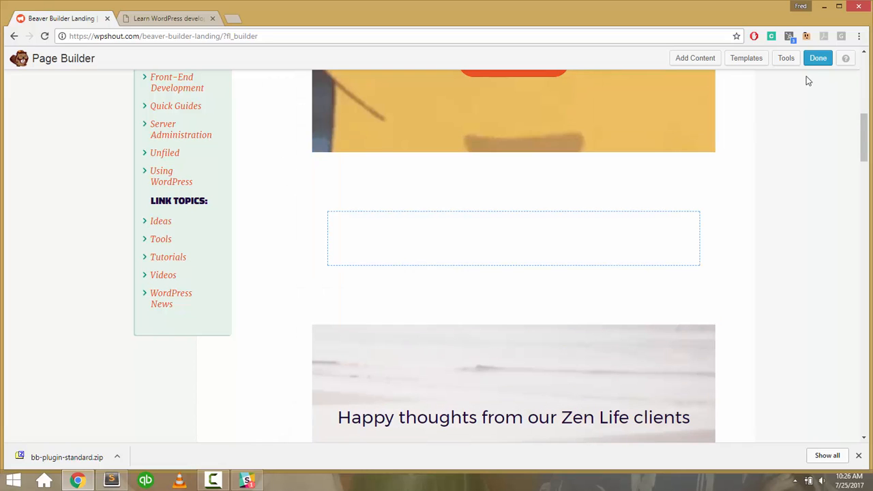
Open the content library and look through the available advanced modules and basic modules.
{"action": "left_click", "coordinate": [688, 64]}
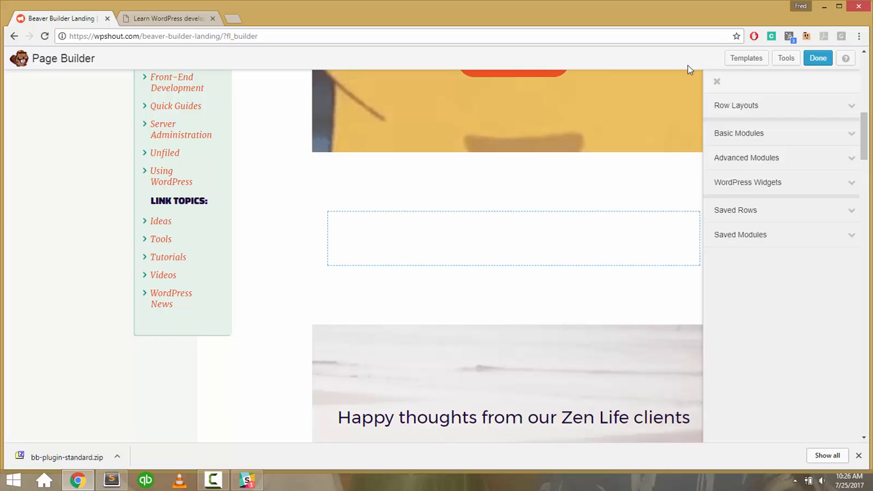
{"action": "left_click", "coordinate": [746, 161]}
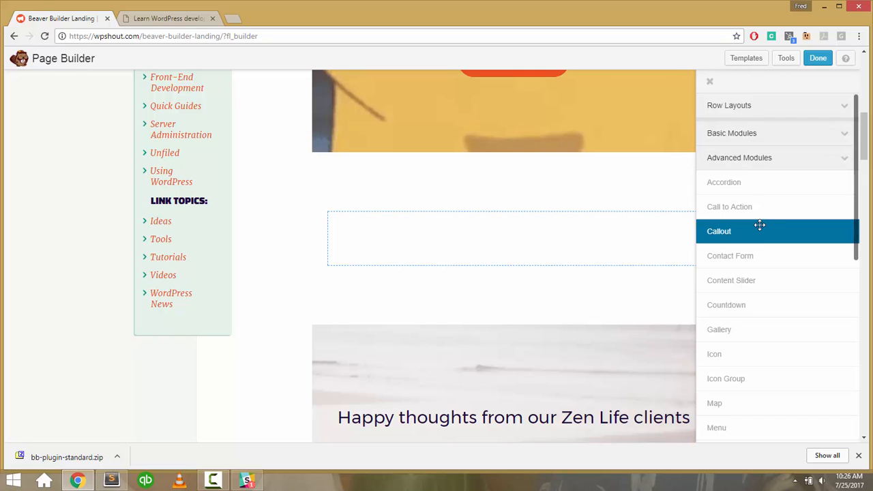
{"action": "scroll", "coordinate": [759, 224], "scroll_direction": "down", "scroll_amount": 3}
{"action": "scroll", "coordinate": [759, 224], "scroll_direction": "up", "scroll_amount": 1}
{"action": "left_click", "coordinate": [762, 136]}
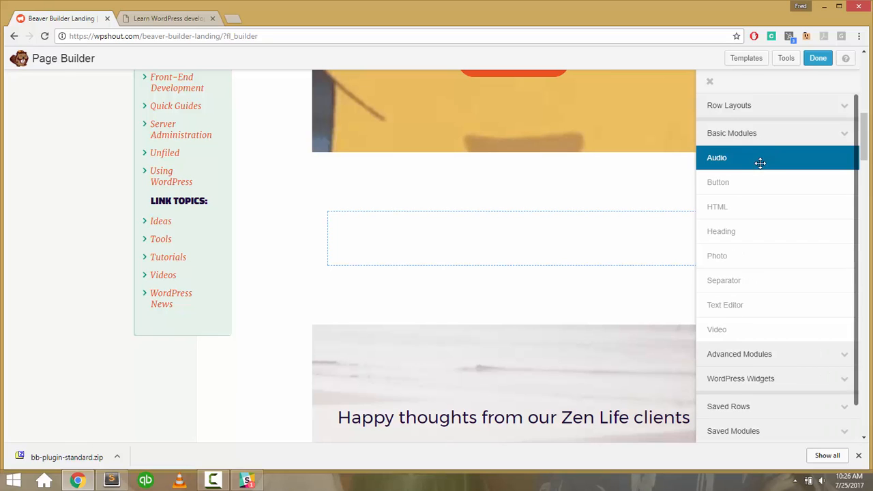
{"action": "scroll", "coordinate": [760, 237], "scroll_direction": "down", "scroll_amount": 1}
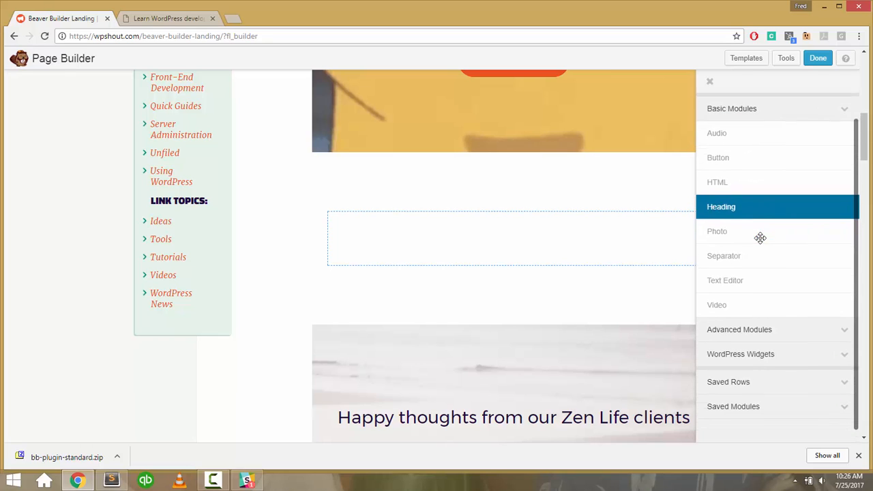
Look through the available WordPress widgets, including the Jetpack ones, and return to the list of advanced modules.
{"action": "left_click", "coordinate": [760, 344]}
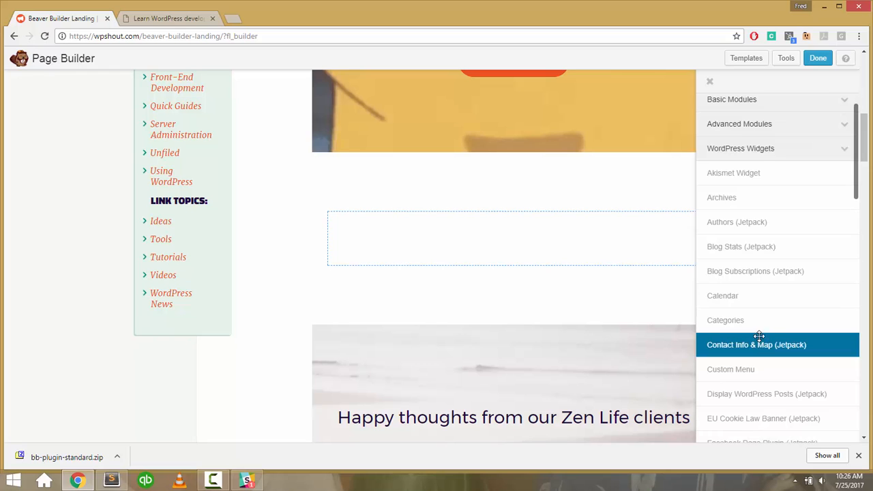
{"action": "scroll", "coordinate": [762, 287], "scroll_direction": "down", "scroll_amount": 1}
{"action": "scroll", "coordinate": [762, 287], "scroll_direction": "down", "scroll_amount": 7}
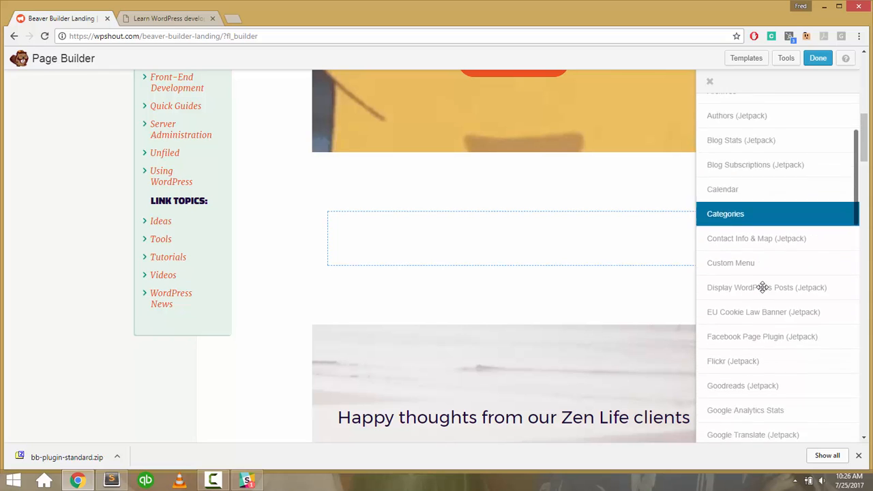
{"action": "scroll", "coordinate": [762, 287], "scroll_direction": "down", "scroll_amount": 3}
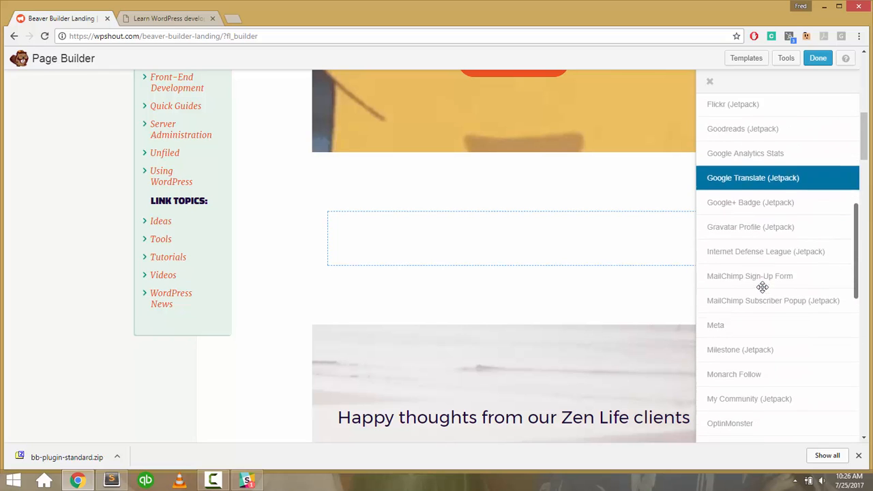
{"action": "left_click_drag", "start_coordinate": [857, 260], "coordinate": [850, 153]}
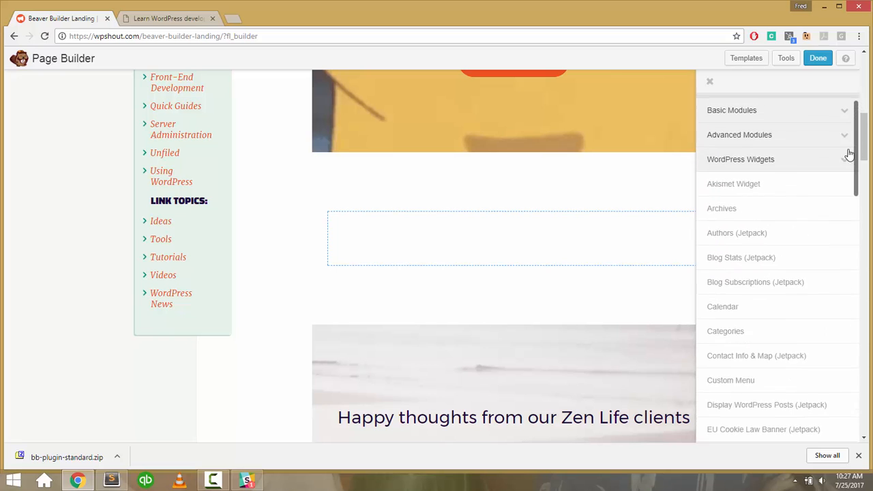
{"action": "scroll", "coordinate": [844, 164], "scroll_direction": "up", "scroll_amount": 1}
{"action": "left_click", "coordinate": [838, 182]}
{"action": "left_click", "coordinate": [837, 161]}
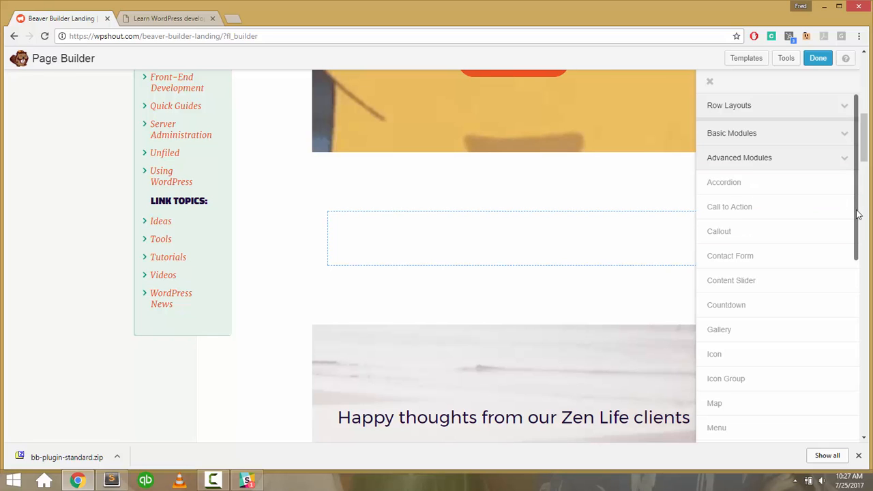
{"action": "left_click_drag", "start_coordinate": [858, 215], "coordinate": [512, 189]}
Search the web for "beaver builder modules" in a new tab and examine the knowledge base's Module Overviews page.
{"action": "key", "text": "ctrl+t"}
{"action": "type", "text": "beaver builder modules"}
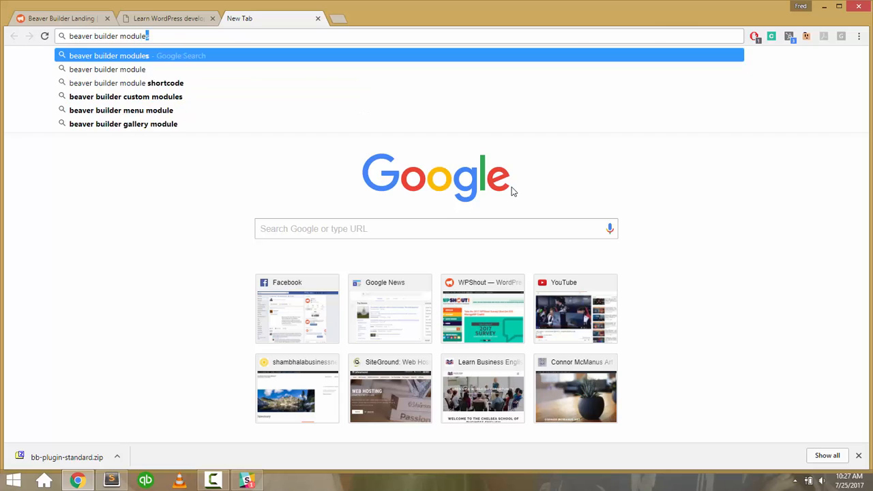
{"action": "key", "text": "Return"}
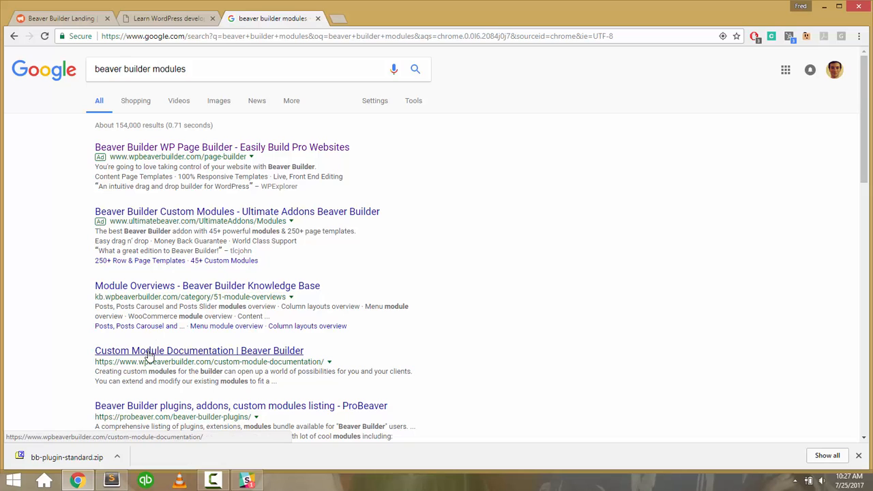
{"action": "left_click", "coordinate": [152, 290]}
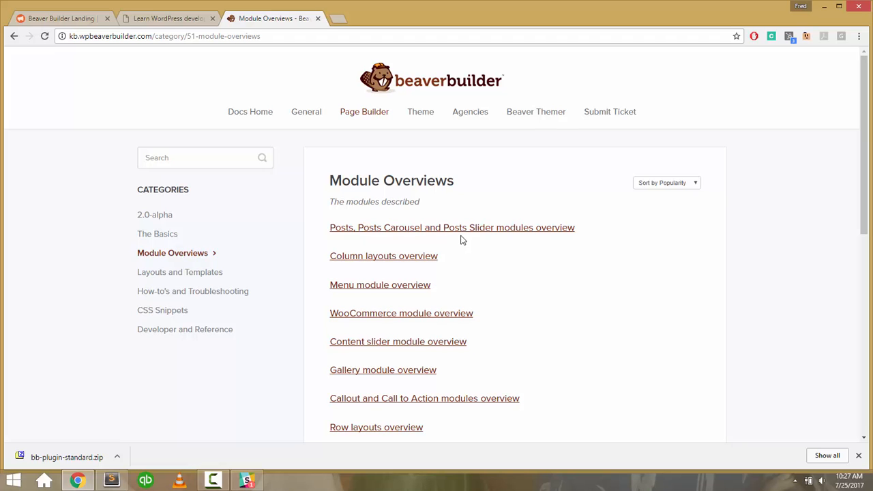
{"action": "scroll", "coordinate": [460, 240], "scroll_direction": "down", "scroll_amount": 4}
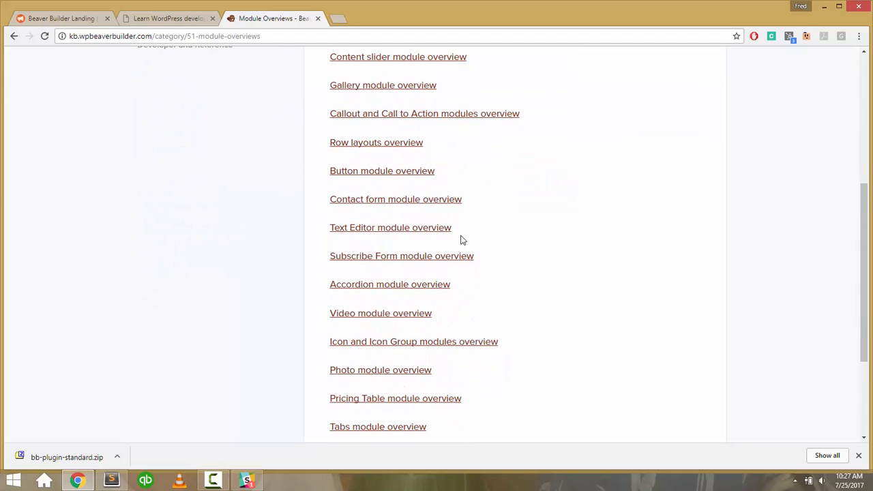
{"action": "scroll", "coordinate": [461, 241], "scroll_direction": "up", "scroll_amount": 1}
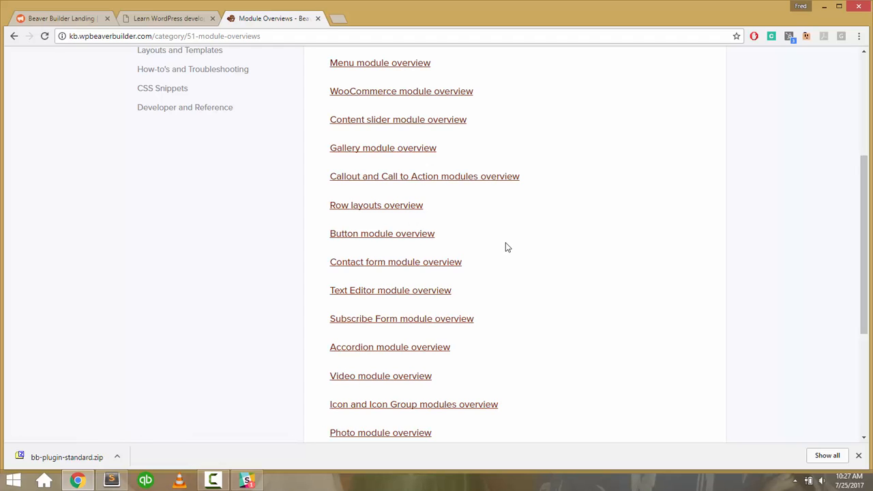
{"action": "scroll", "coordinate": [505, 247], "scroll_direction": "down", "scroll_amount": 3}
{"action": "scroll", "coordinate": [505, 247], "scroll_direction": "up", "scroll_amount": 6}
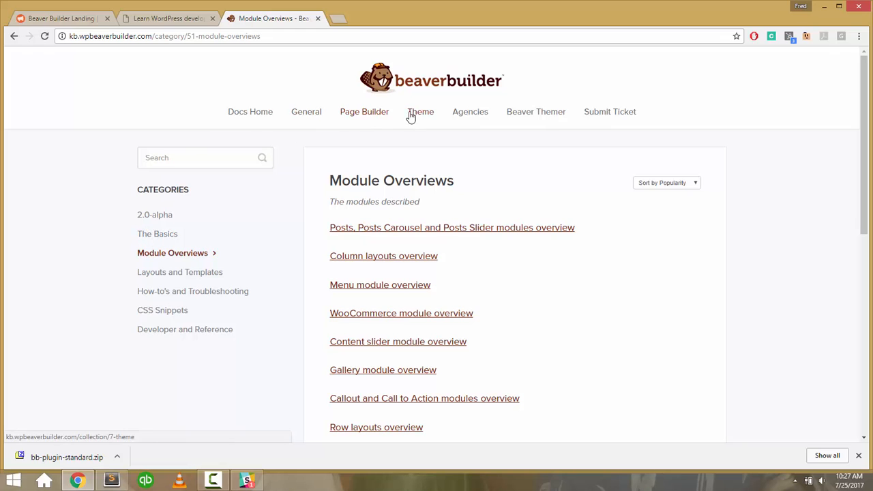
Open the knowledge base's Page Builder collection and find mentions of "module" among its articles.
{"action": "left_click", "coordinate": [359, 118]}
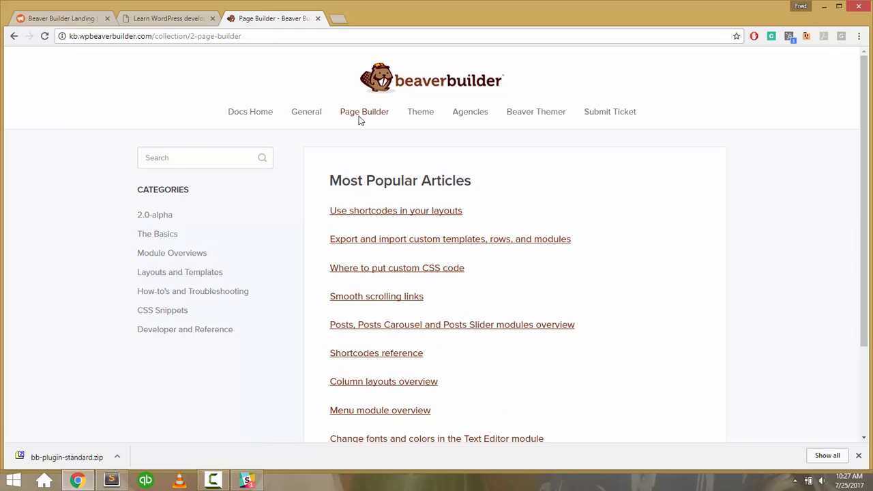
{"action": "key", "text": "ctrl+f"}
{"action": "type", "text": "module"}
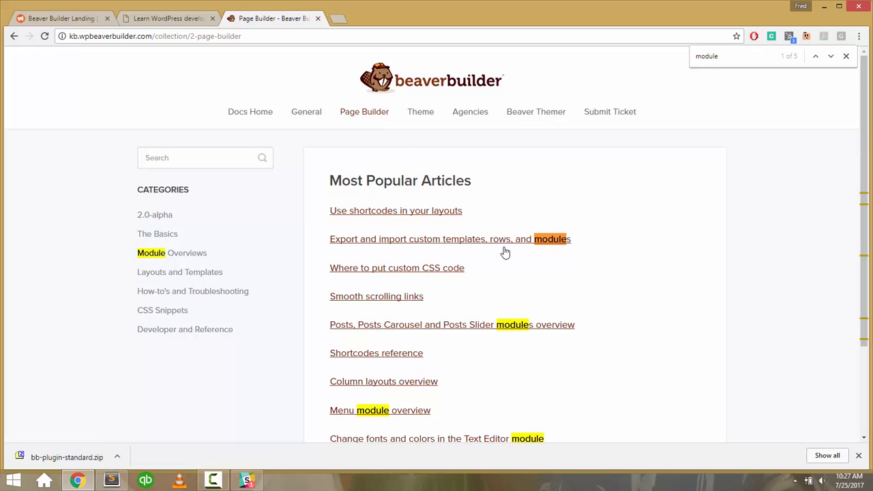
{"action": "scroll", "coordinate": [480, 293], "scroll_direction": "down", "scroll_amount": 2}
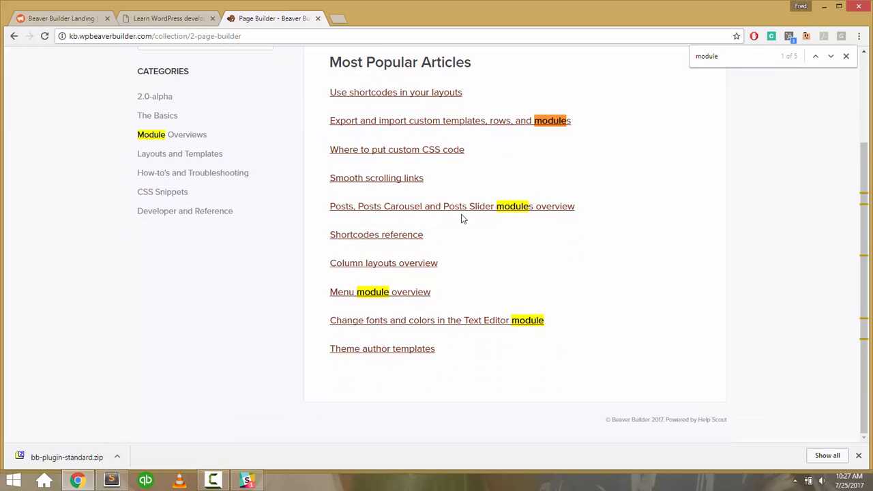
Return to the Module Overviews category and read through its list of module articles.
{"action": "left_click", "coordinate": [172, 135]}
{"action": "scroll", "coordinate": [423, 240], "scroll_direction": "down", "scroll_amount": 2}
{"action": "scroll", "coordinate": [423, 244], "scroll_direction": "down", "scroll_amount": 2}
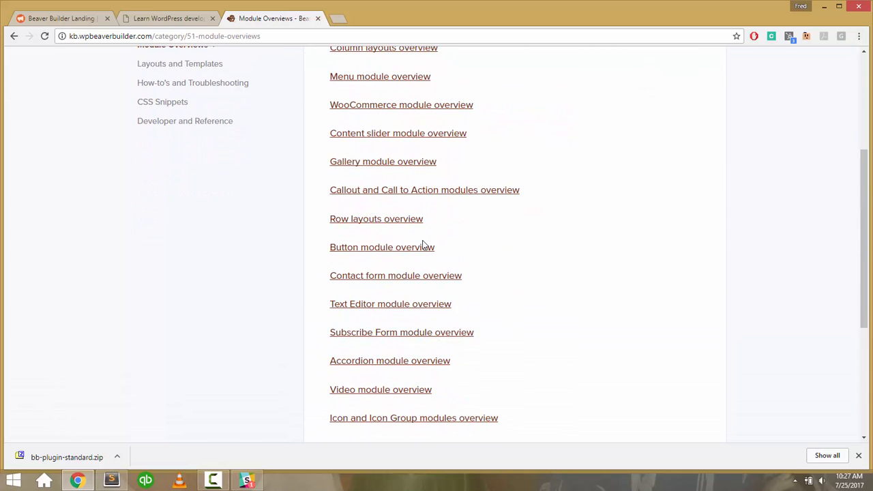
{"action": "scroll", "coordinate": [396, 254], "scroll_direction": "down", "scroll_amount": 1}
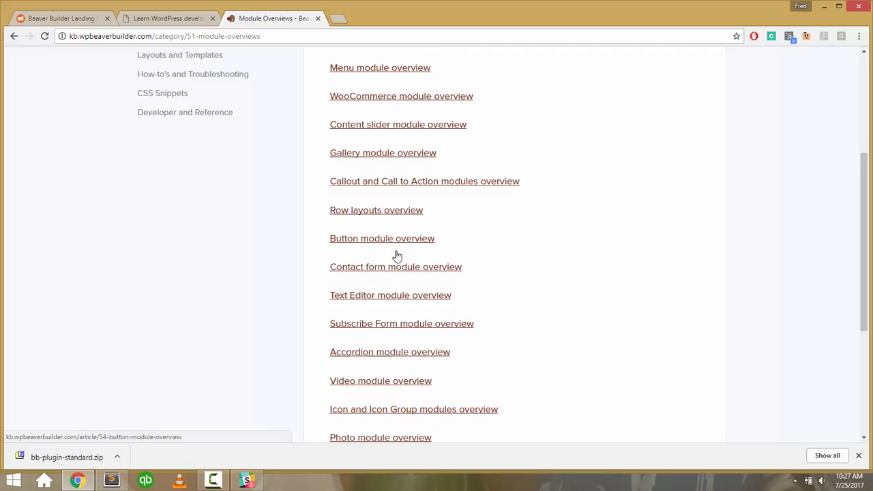
{"action": "scroll", "coordinate": [396, 254], "scroll_direction": "down", "scroll_amount": 2}
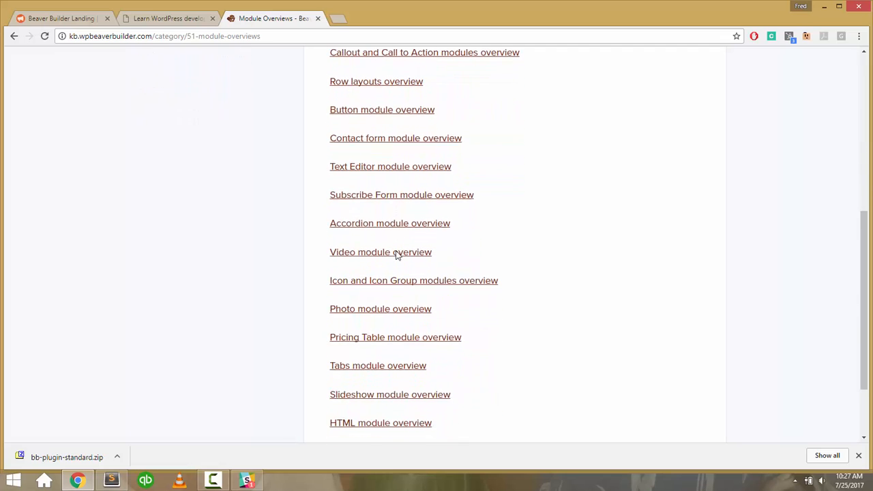
{"action": "scroll", "coordinate": [396, 256], "scroll_direction": "down", "scroll_amount": 1}
Review the section-by-section content breakdown on the Up and Running course page.
{"action": "left_click", "coordinate": [135, 19]}
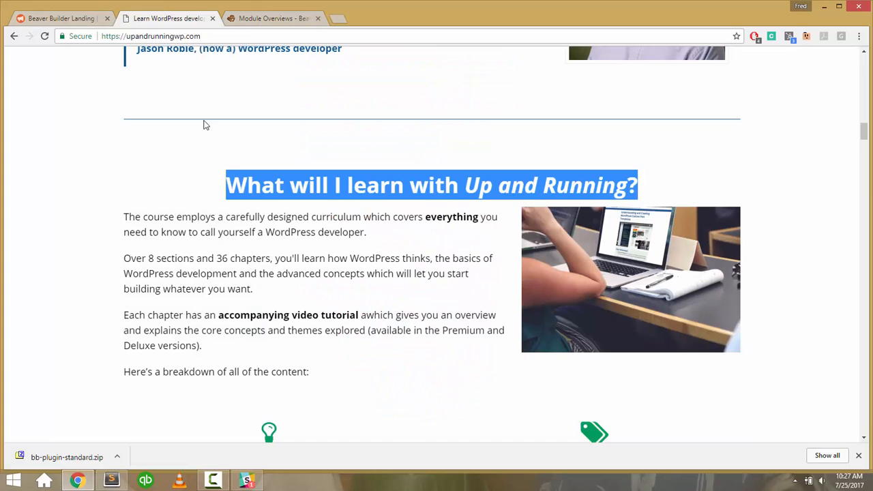
{"action": "left_click", "coordinate": [202, 328]}
{"action": "scroll", "coordinate": [203, 327], "scroll_direction": "down", "scroll_amount": 3}
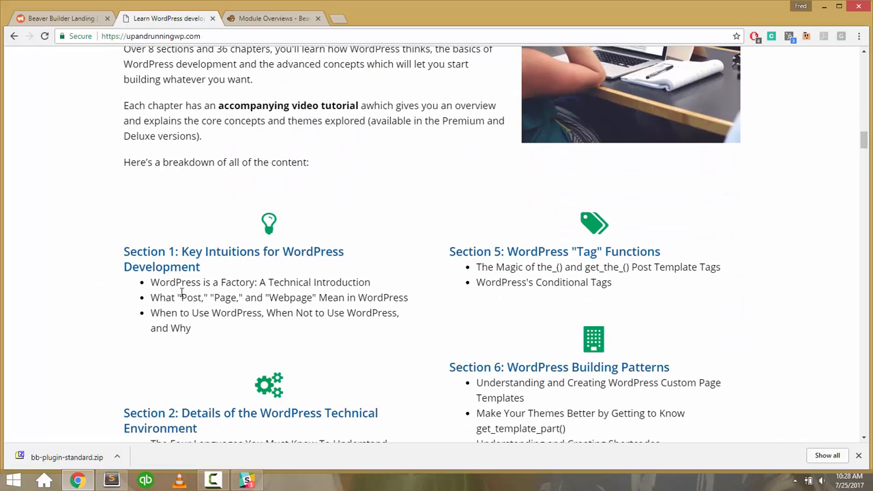
Read the Tabs module overview's horizontal and vertical layout examples in the knowledge base, returning to the module list.
{"action": "left_click", "coordinate": [281, 19]}
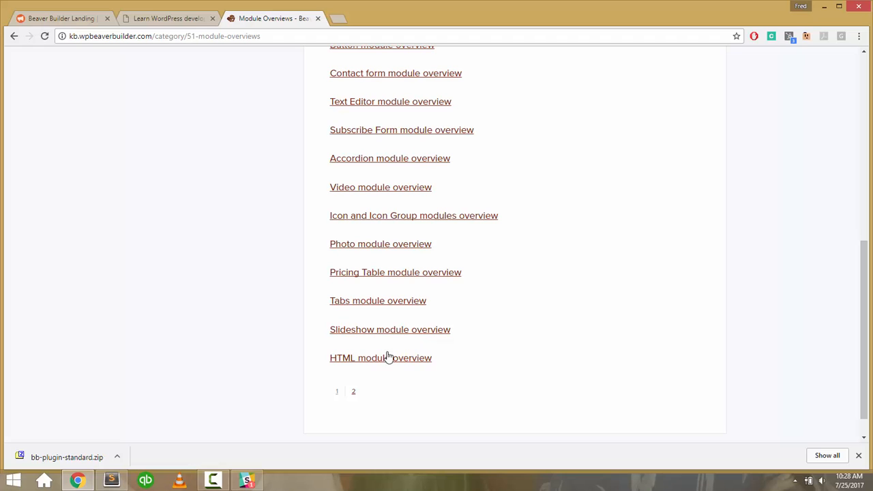
{"action": "left_click", "coordinate": [367, 308]}
{"action": "scroll", "coordinate": [367, 309], "scroll_direction": "down", "scroll_amount": 5}
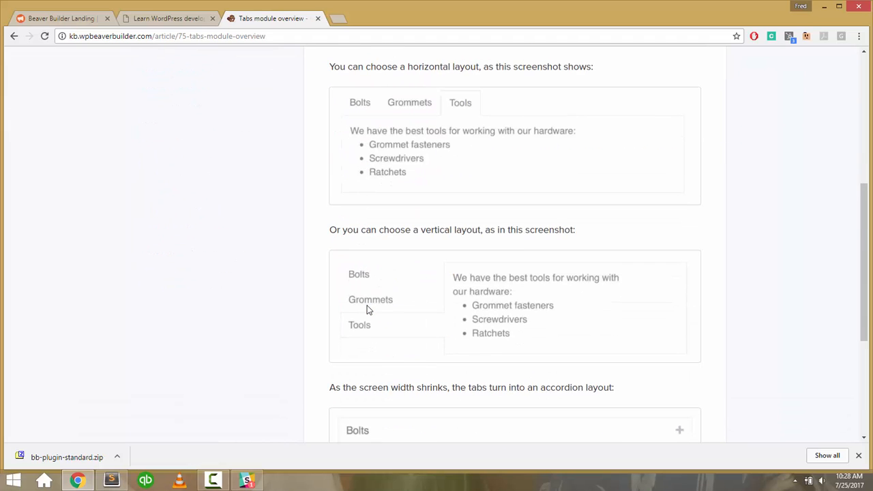
{"action": "key", "text": "alt+Left"}
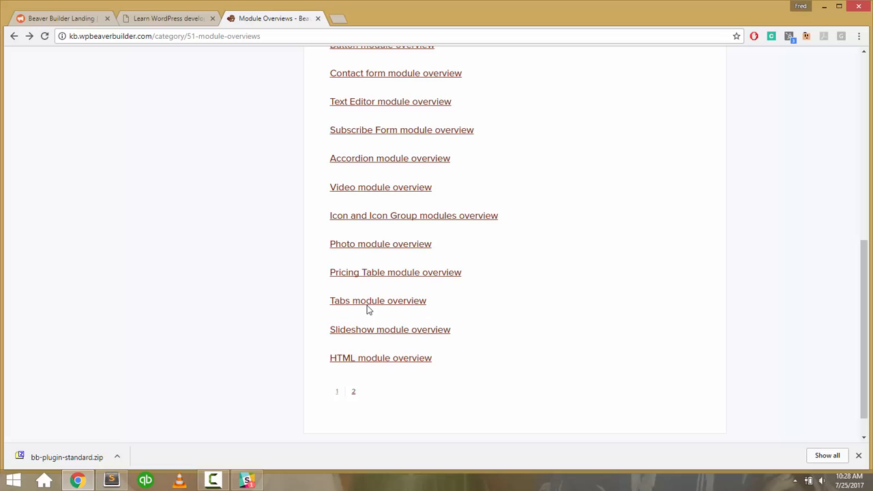
Read the Photo module overview and its options, returning to the module list.
{"action": "left_click", "coordinate": [363, 250]}
{"action": "scroll", "coordinate": [365, 254], "scroll_direction": "down", "scroll_amount": 5}
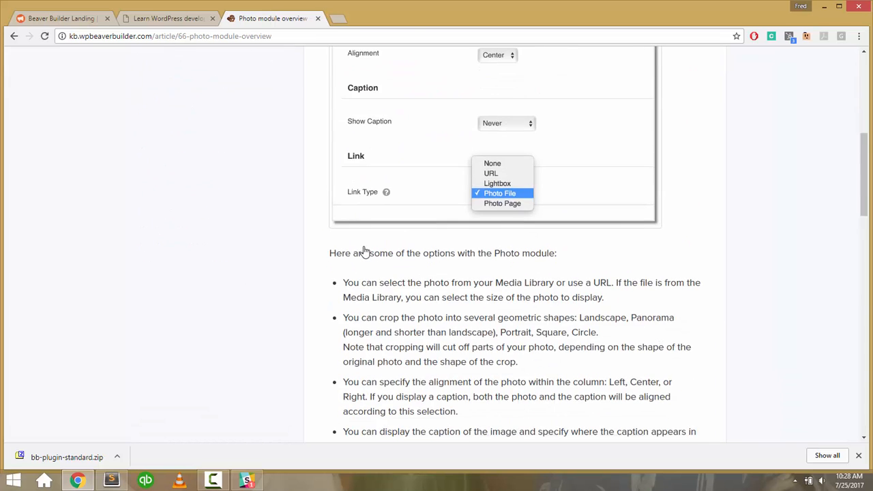
{"action": "scroll", "coordinate": [365, 252], "scroll_direction": "down", "scroll_amount": 7}
{"action": "key", "text": "alt+Left"}
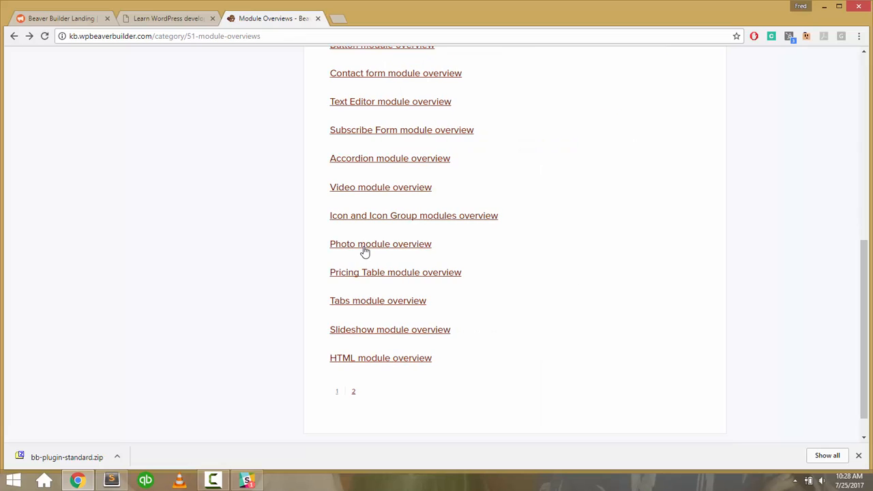
Open the Icon and Icon Group modules overview article.
{"action": "scroll", "coordinate": [365, 253], "scroll_direction": "up", "scroll_amount": 1}
{"action": "left_click", "coordinate": [361, 237]}
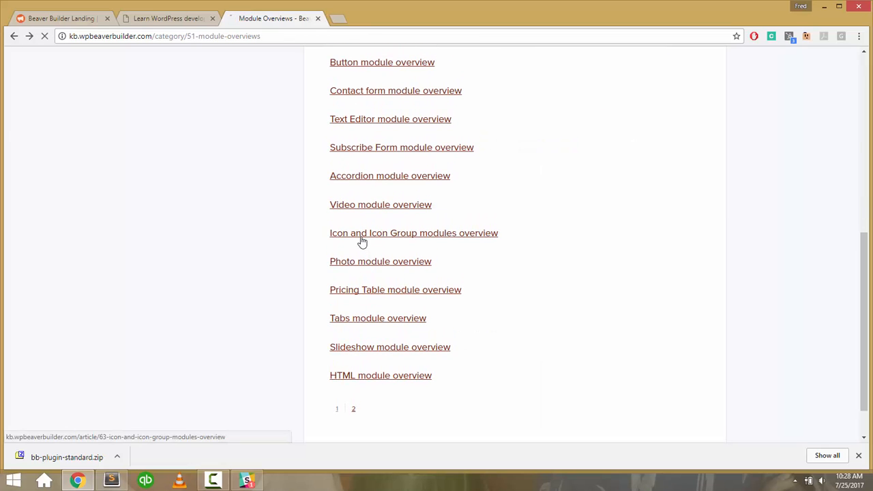
Read the Icon and Icon Group modules overview article through its examples, and return to the module overviews list.
{"action": "scroll", "coordinate": [362, 242], "scroll_direction": "down", "scroll_amount": 12}
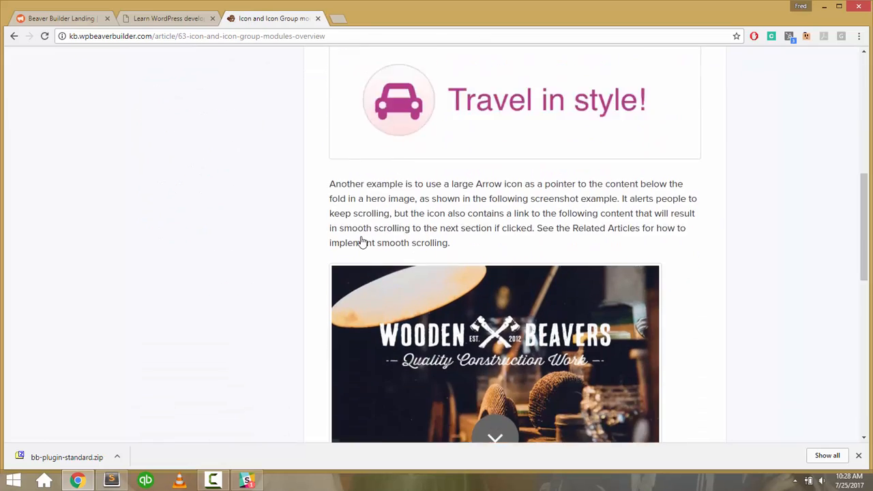
{"action": "scroll", "coordinate": [361, 242], "scroll_direction": "down", "scroll_amount": 3}
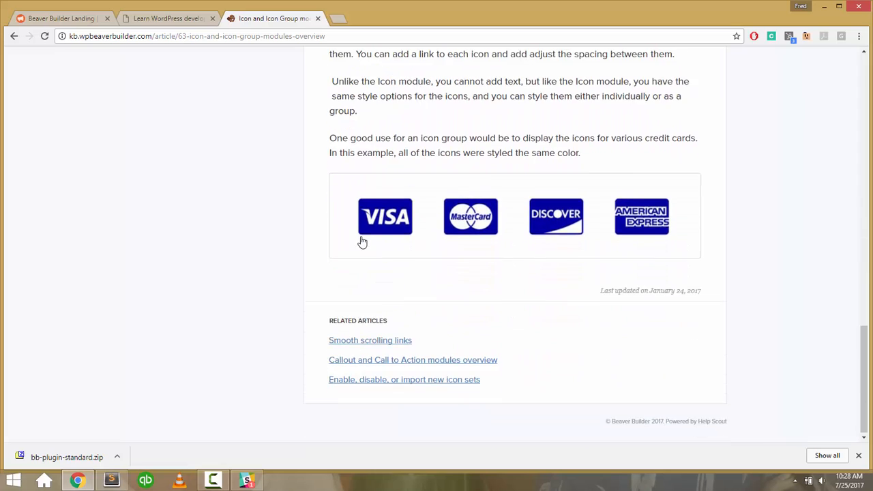
{"action": "scroll", "coordinate": [362, 242], "scroll_direction": "up", "scroll_amount": 8}
{"action": "scroll", "coordinate": [362, 243], "scroll_direction": "up", "scroll_amount": 3}
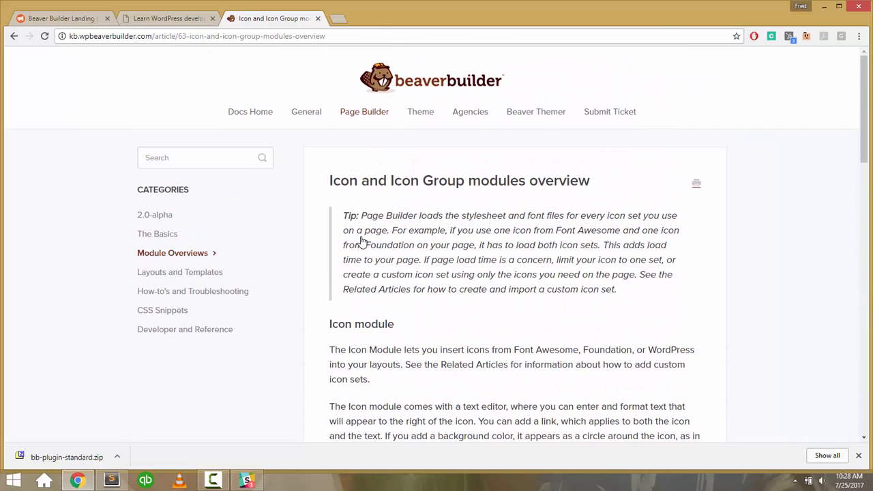
{"action": "scroll", "coordinate": [483, 286], "scroll_direction": "down", "scroll_amount": 2}
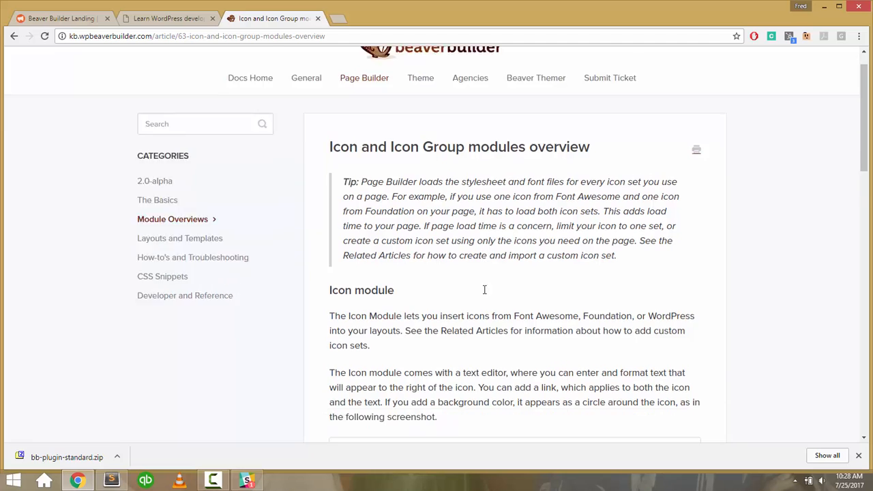
{"action": "double_click", "coordinate": [498, 212]}
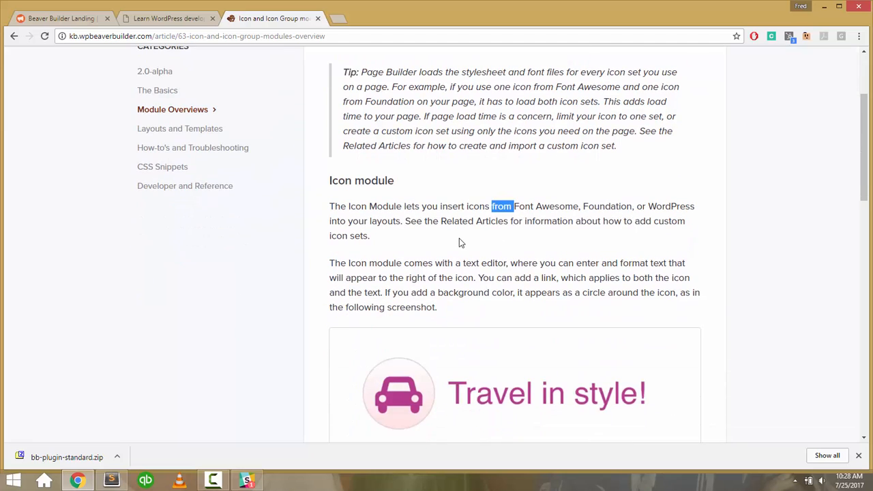
{"action": "left_click", "coordinate": [456, 238]}
{"action": "scroll", "coordinate": [457, 238], "scroll_direction": "down", "scroll_amount": 1}
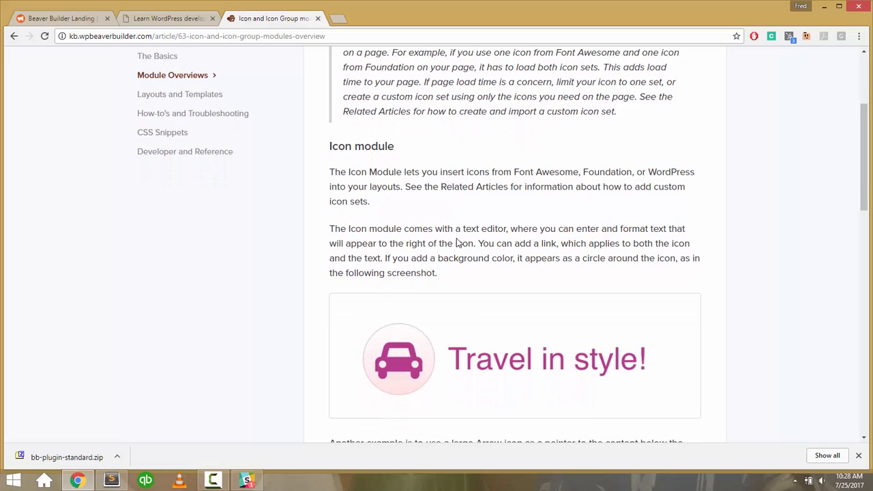
{"action": "left_click_drag", "start_coordinate": [635, 211], "coordinate": [384, 241]}
{"action": "scroll", "coordinate": [380, 239], "scroll_direction": "down", "scroll_amount": 6}
{"action": "scroll", "coordinate": [379, 240], "scroll_direction": "up", "scroll_amount": 1}
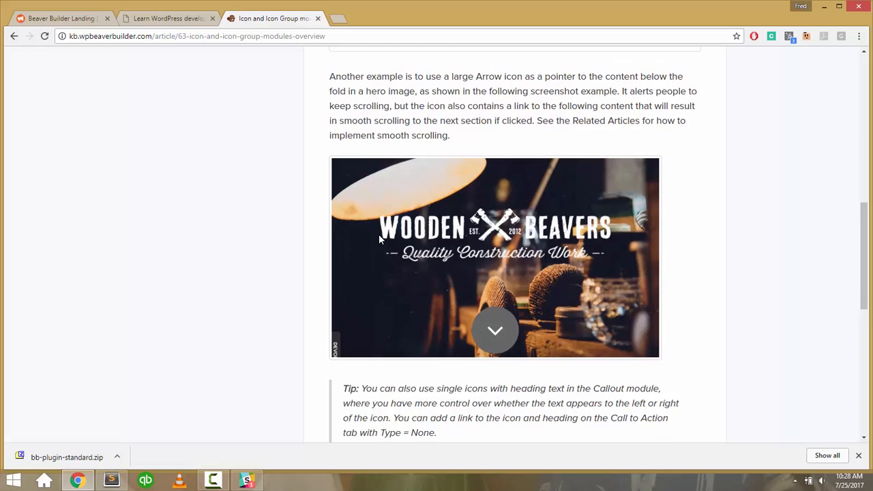
{"action": "scroll", "coordinate": [380, 239], "scroll_direction": "down", "scroll_amount": 5}
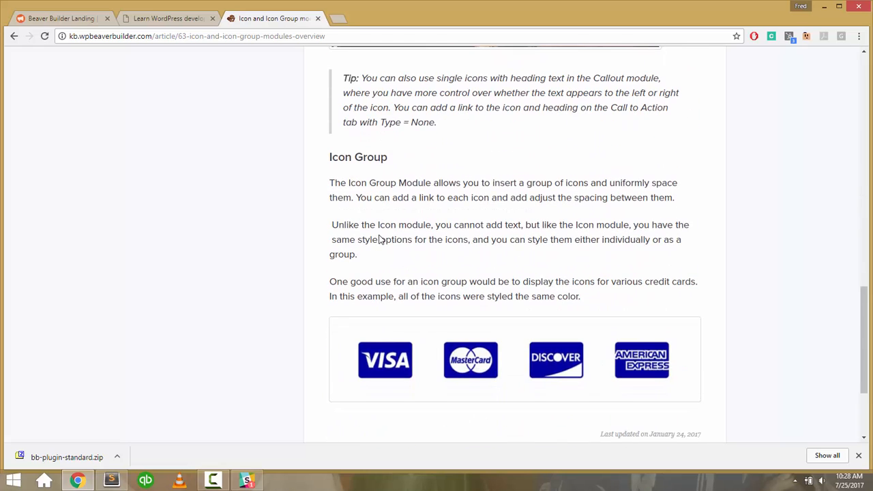
{"action": "key", "text": "alt+Left"}
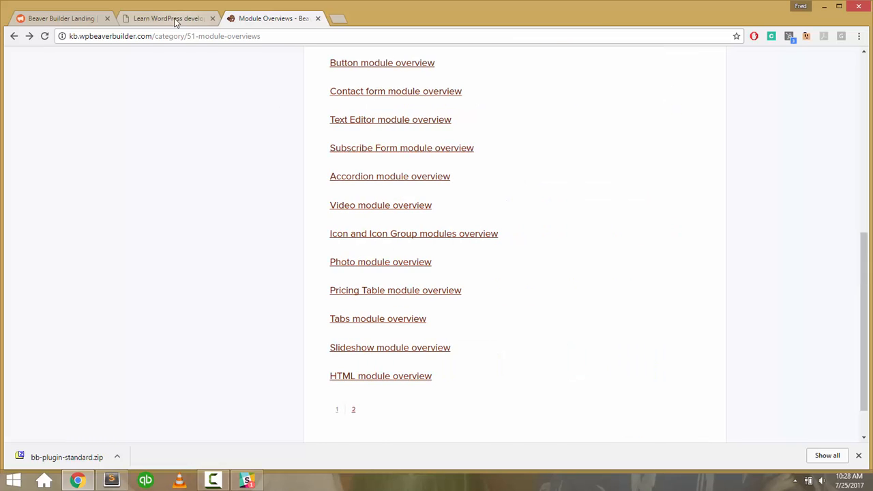
Check the icons above the section headings on the Learn WordPress development page.
{"action": "left_click", "coordinate": [176, 20]}
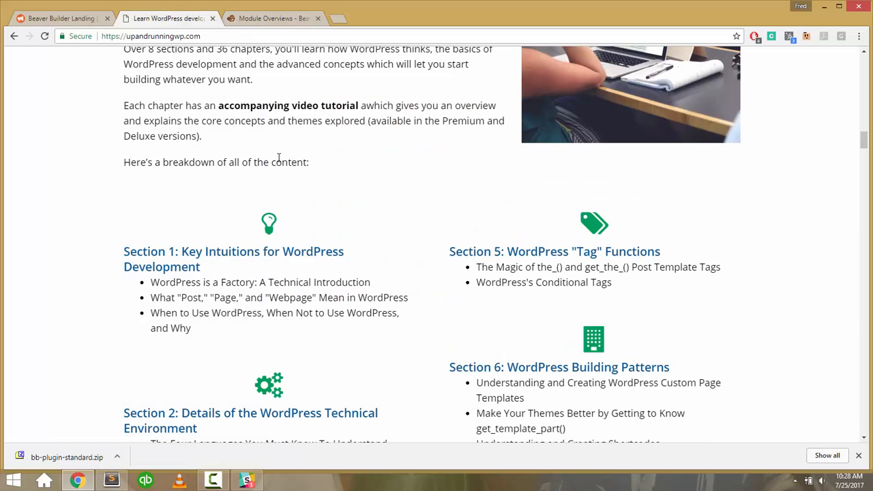
{"action": "right_click", "coordinate": [270, 232]}
{"action": "key", "text": "Escape"}
Add an Icon Group module to the empty row of the Beaver Builder Landing page.
{"action": "left_click", "coordinate": [91, 17]}
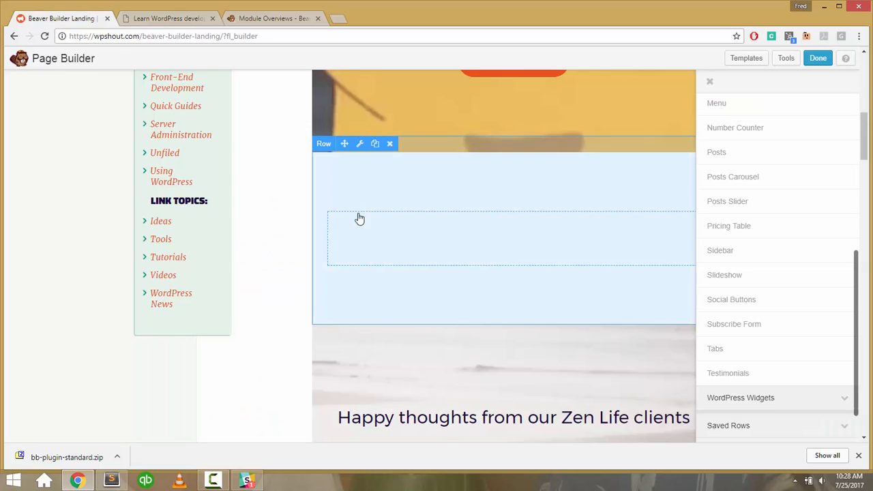
{"action": "scroll", "coordinate": [792, 248], "scroll_direction": "up", "scroll_amount": 4}
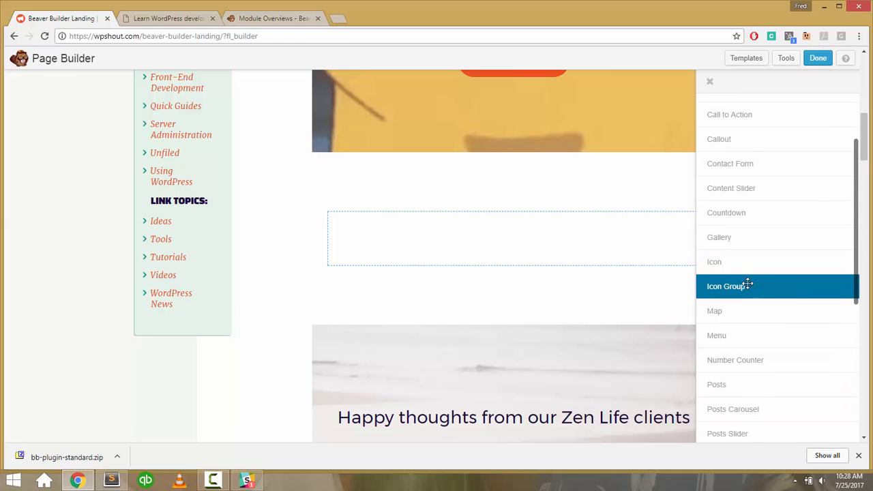
{"action": "left_click_drag", "start_coordinate": [746, 285], "coordinate": [625, 253]}
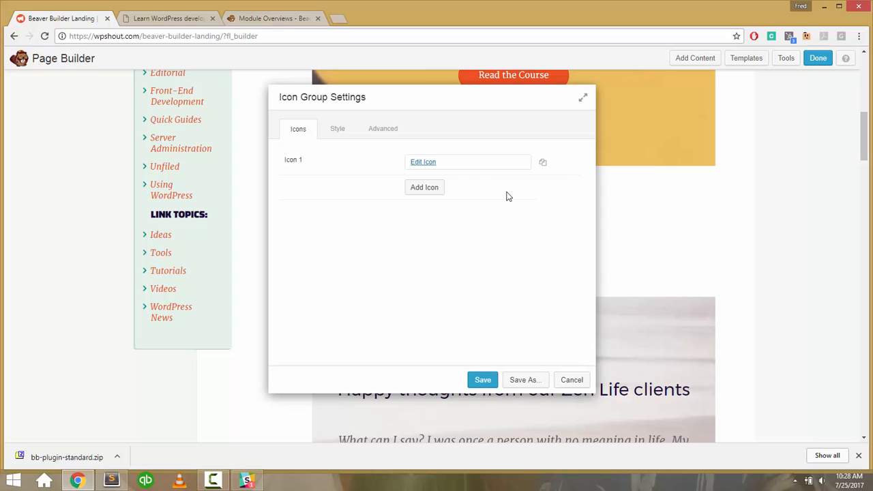
Edit Icon 1 of the icon group and choose the Font Awesome bathtub icon for it.
{"action": "left_click", "coordinate": [435, 165]}
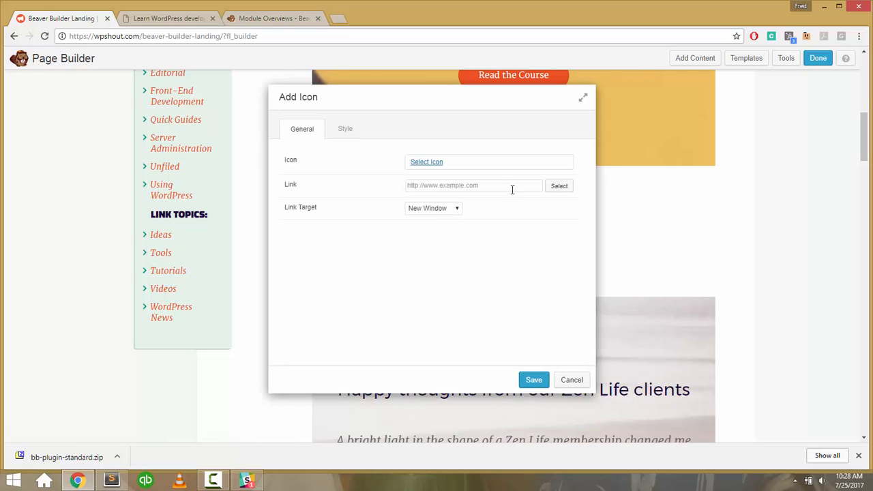
{"action": "left_click", "coordinate": [430, 164]}
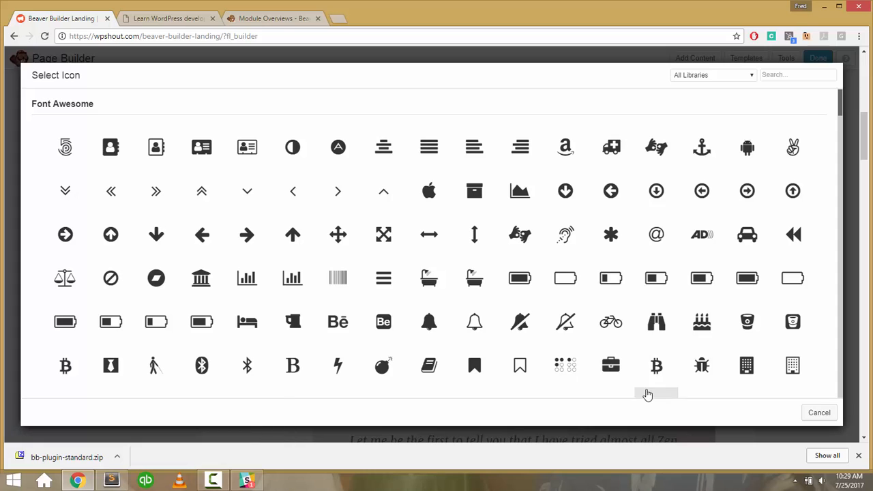
{"action": "left_click", "coordinate": [485, 286]}
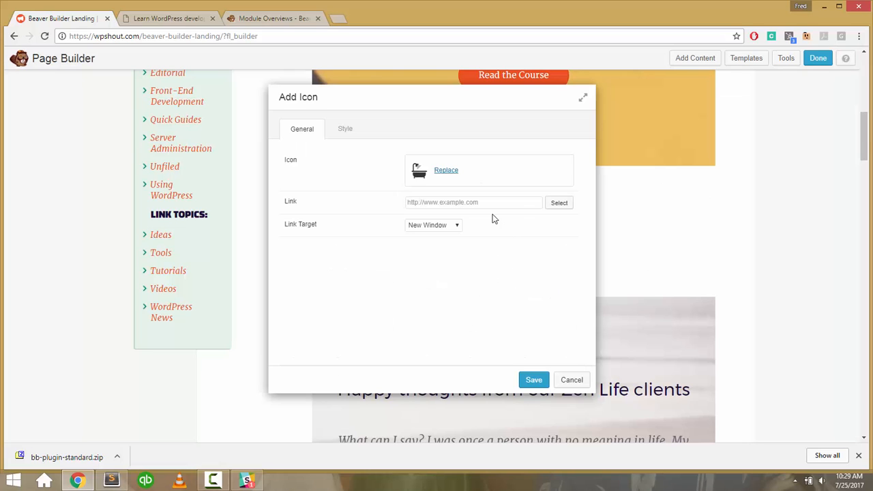
Set the bathtub icon's link to "/" and its link target to Same Window.
{"action": "left_click", "coordinate": [454, 225]}
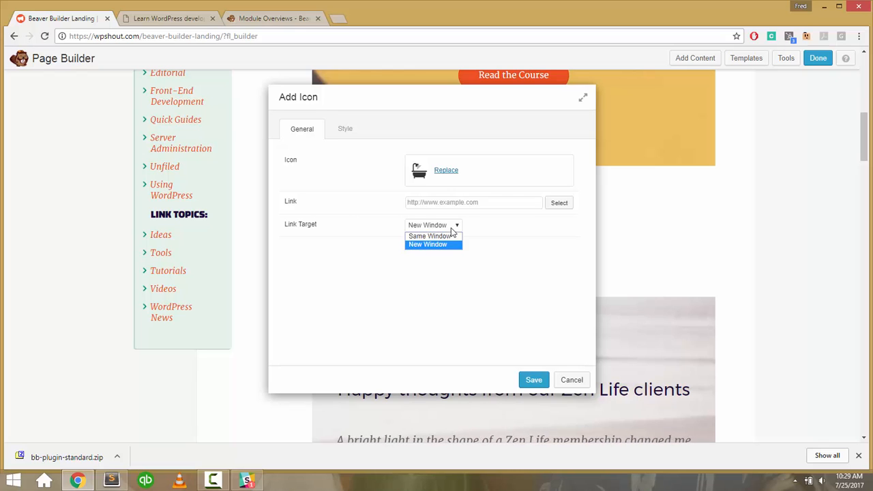
{"action": "left_click", "coordinate": [433, 235]}
{"action": "type", "text": "/"}
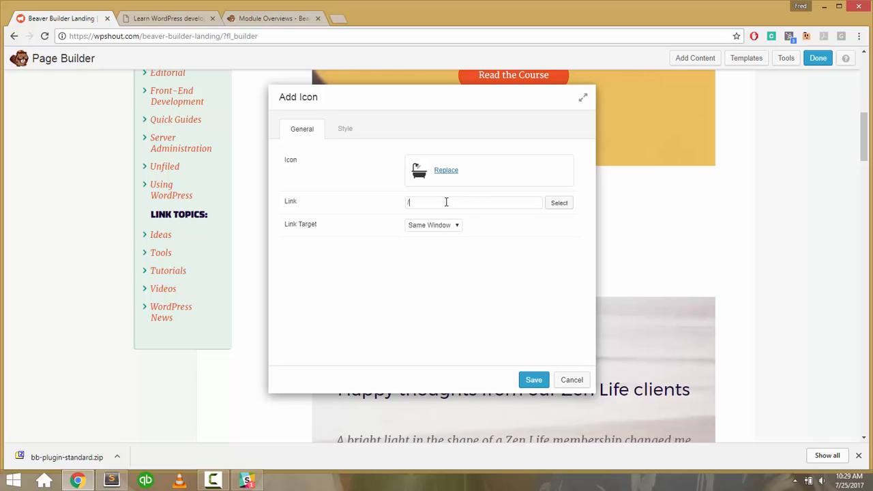
Review the icon's style settings and open the color presets for its Color option.
{"action": "left_click", "coordinate": [341, 132]}
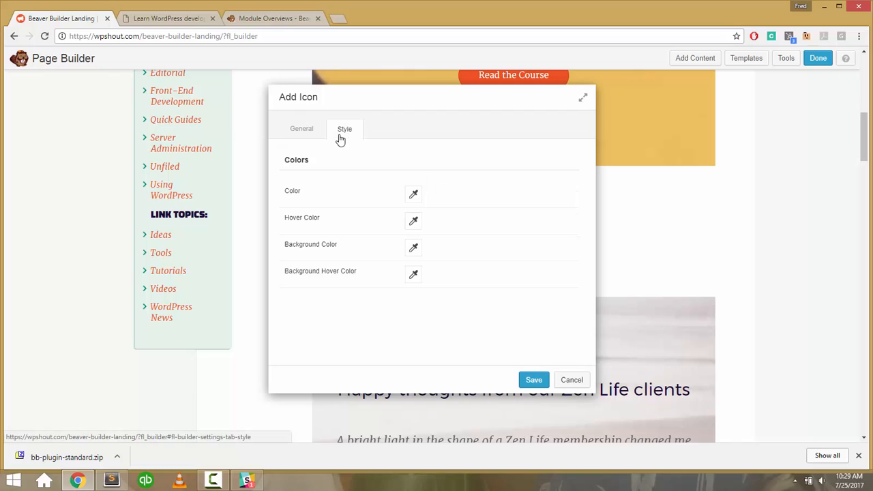
{"action": "left_click", "coordinate": [316, 133]}
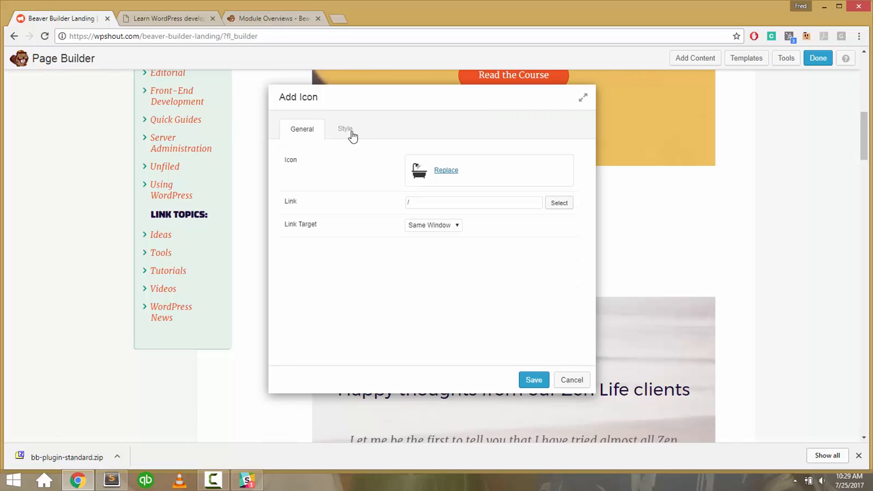
{"action": "left_click", "coordinate": [346, 131]}
{"action": "left_click", "coordinate": [414, 196]}
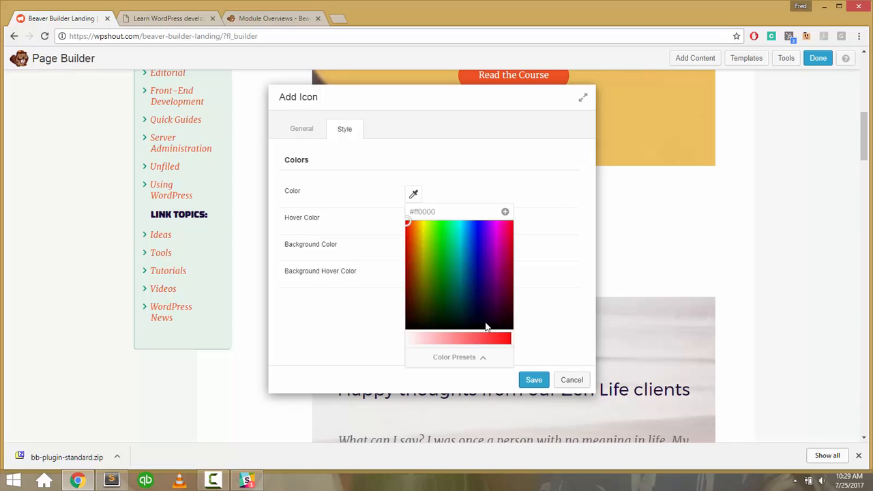
{"action": "left_click", "coordinate": [456, 357]}
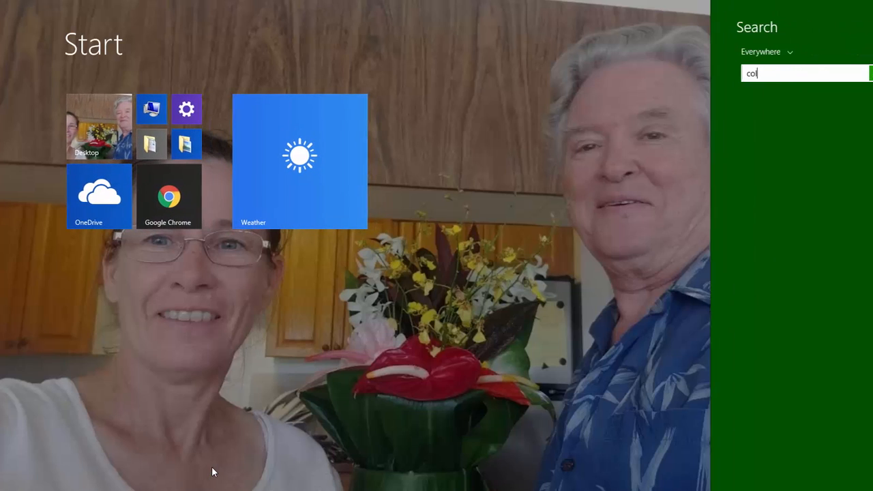
Search the computer for "color", launch ColorPic, and bring the top of the landing page into view beside it.
{"action": "type", "text": "or"}
{"action": "key", "text": "Down"}
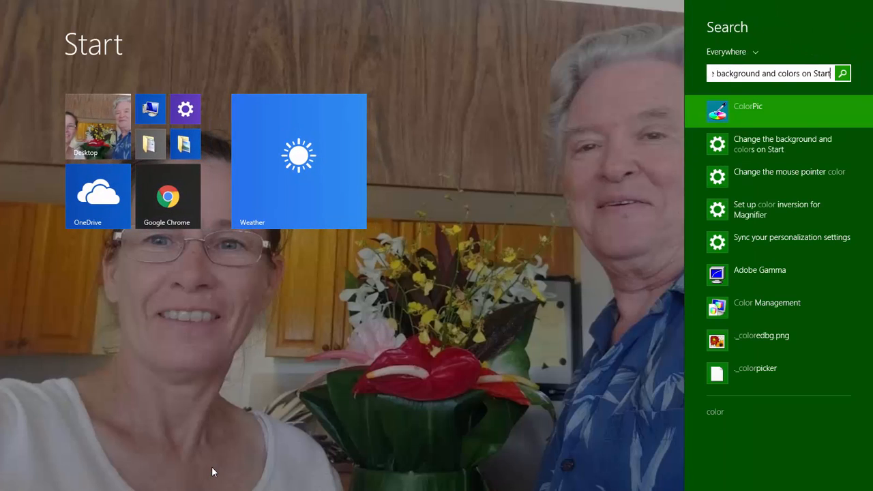
{"action": "key", "text": "Return"}
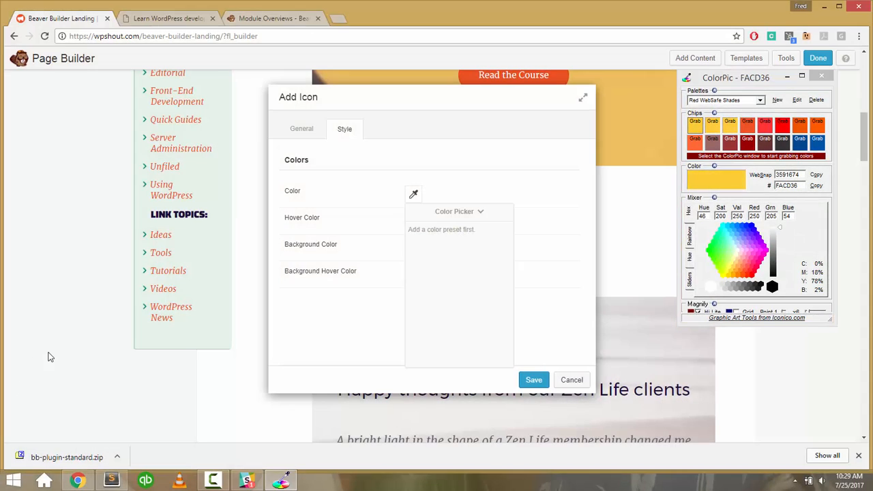
{"action": "left_click", "coordinate": [47, 357]}
{"action": "scroll", "coordinate": [58, 358], "scroll_direction": "up", "scroll_amount": 8}
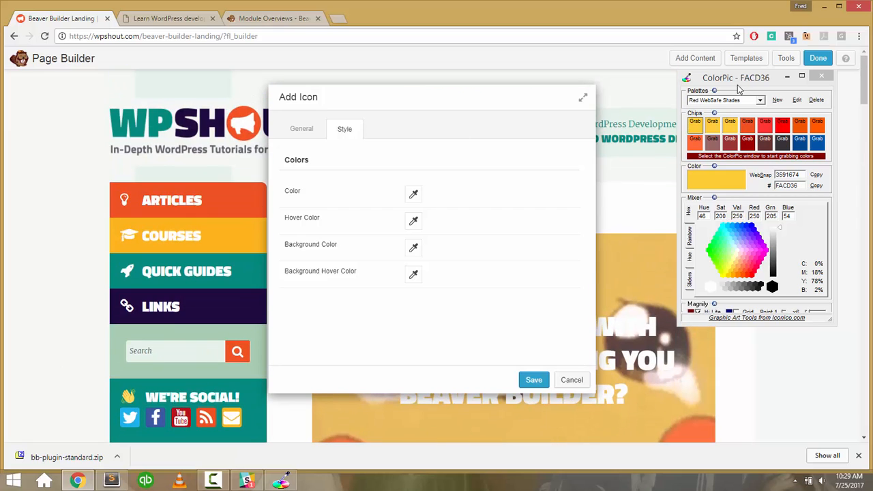
{"action": "left_click", "coordinate": [746, 103]}
{"action": "left_click", "coordinate": [743, 102]}
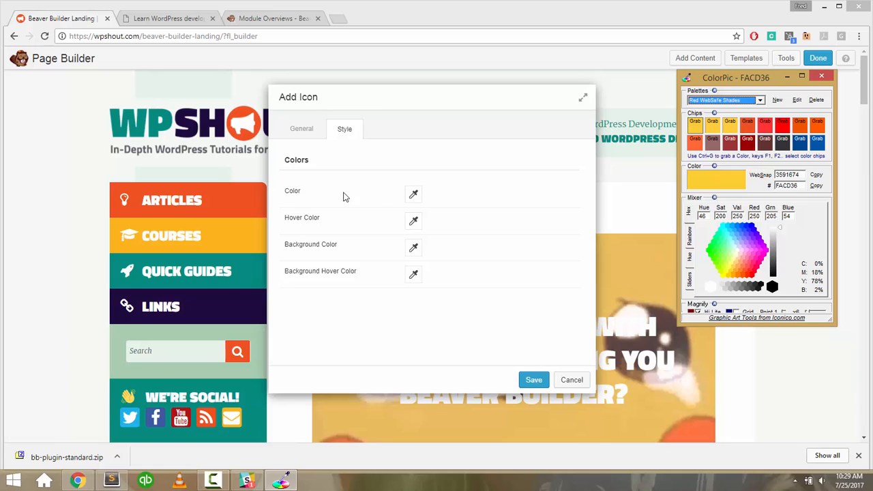
Inspect the color picker and the color presets view of the icon's Color option for a way to add presets.
{"action": "left_click", "coordinate": [417, 196]}
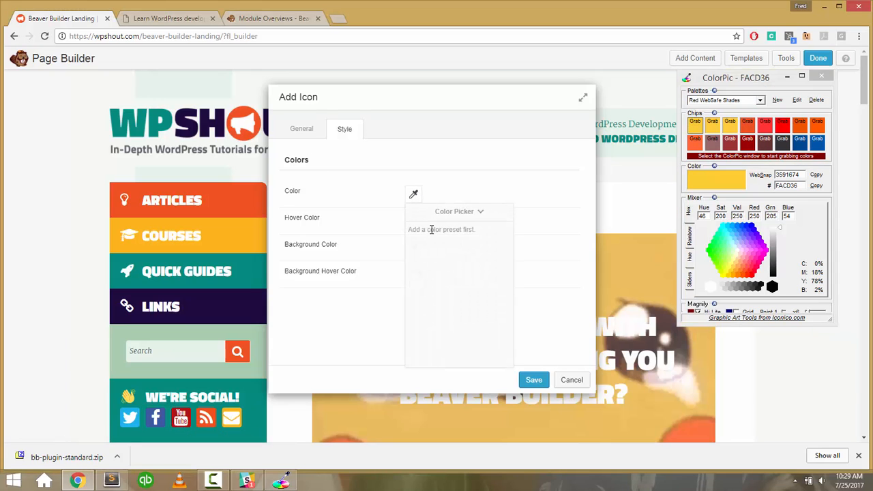
{"action": "triple_click", "coordinate": [432, 229]}
{"action": "left_click", "coordinate": [432, 228]}
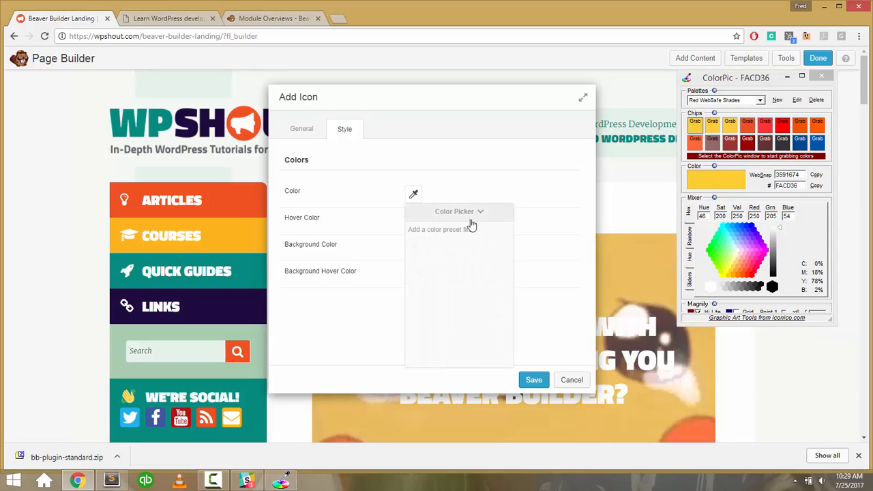
{"action": "left_click", "coordinate": [468, 215]}
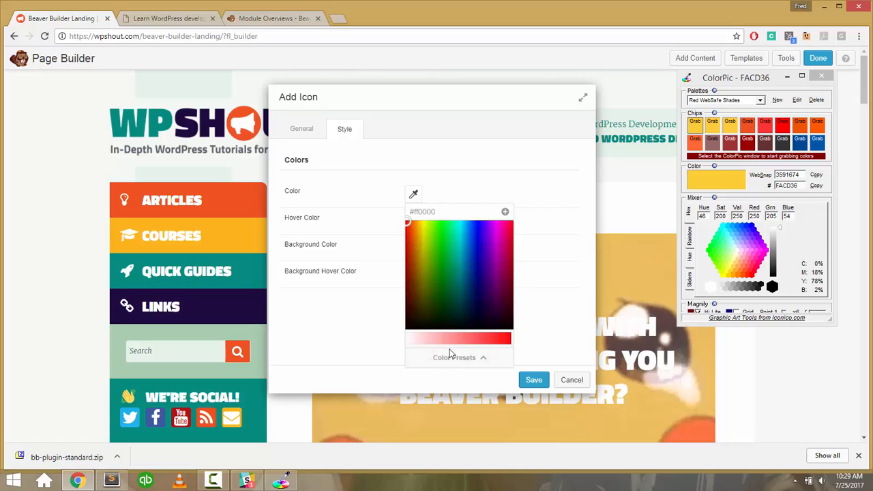
{"action": "left_click", "coordinate": [449, 355]}
{"action": "triple_click", "coordinate": [435, 229]}
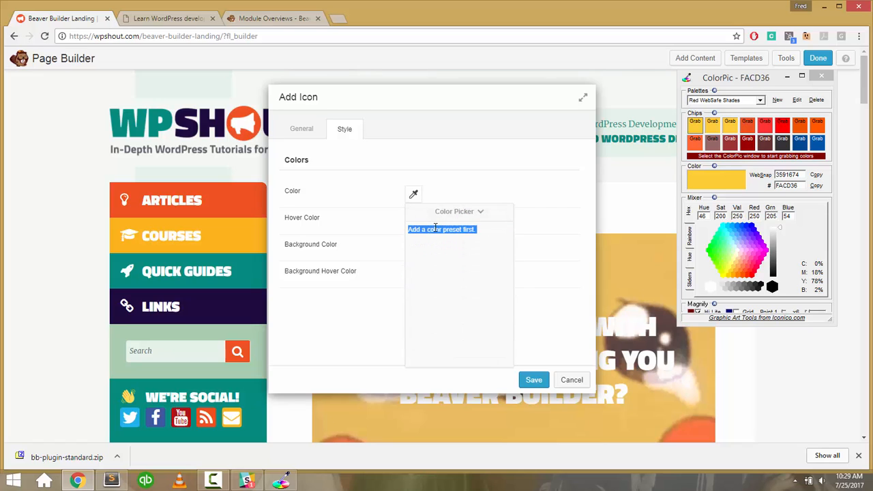
{"action": "left_click", "coordinate": [435, 227]}
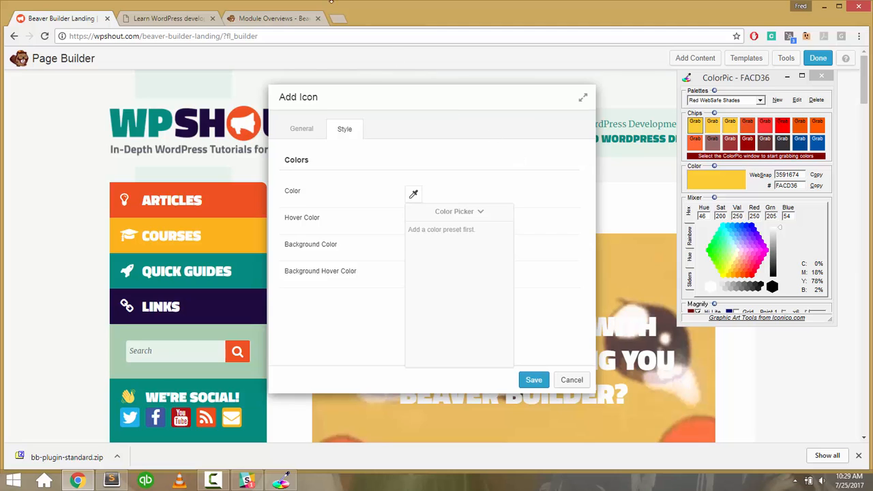
Search Google in a new tab for "beaver builder add color preset" and return to the query for editing.
{"action": "left_click", "coordinate": [337, 20]}
{"action": "type", "text": "beaver "}
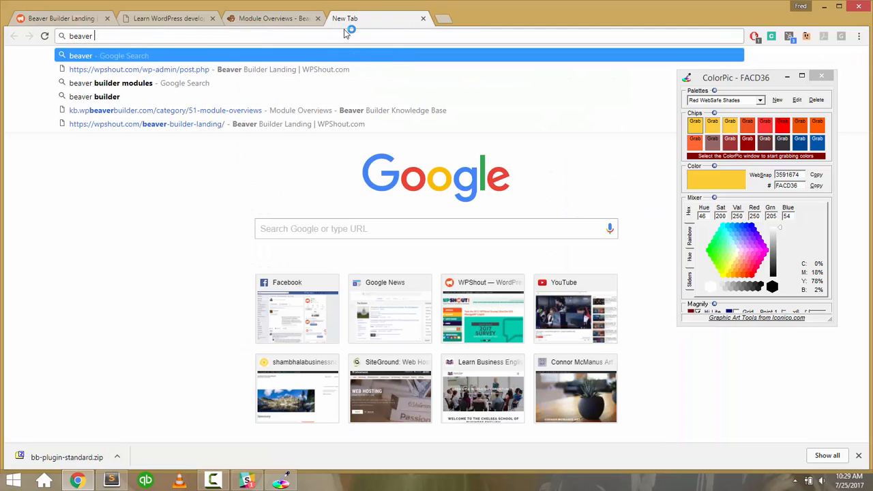
{"action": "type", "text": "builder add color preset"}
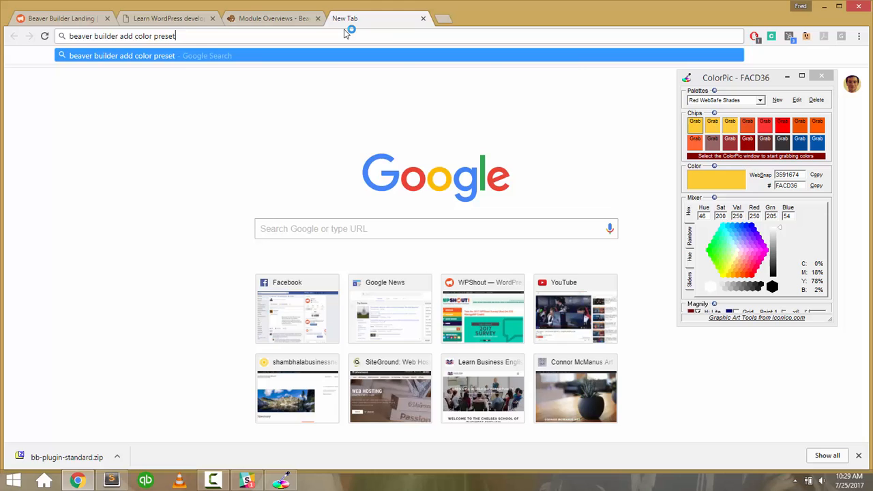
{"action": "key", "text": "Return"}
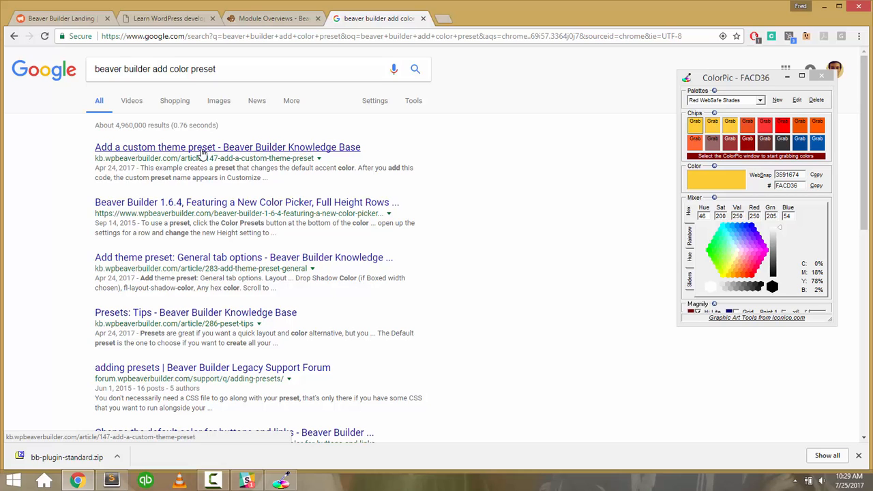
{"action": "left_click", "coordinate": [171, 69]}
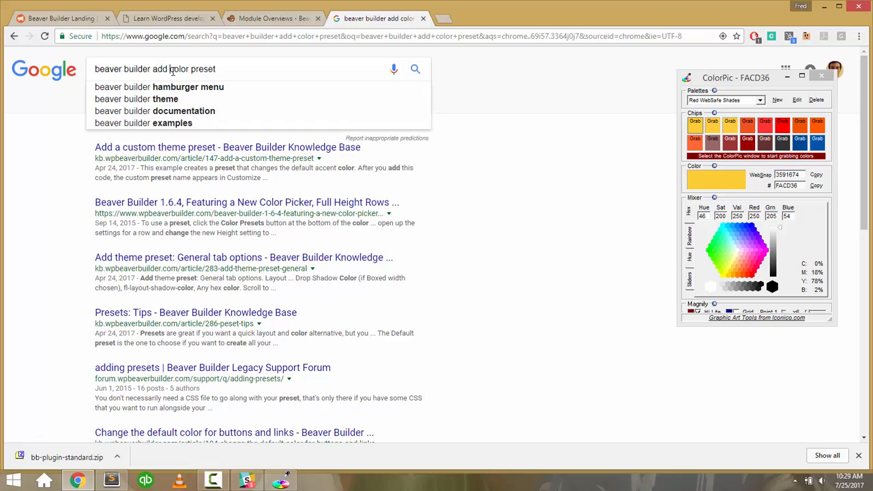
Refine the Google search to beaver builder add "color preset", open the Beta test version 1.6.4 result, and return to the results.
{"action": "type", "text": "\""}
{"action": "key", "text": "End"}
{"action": "type", "text": "\""}
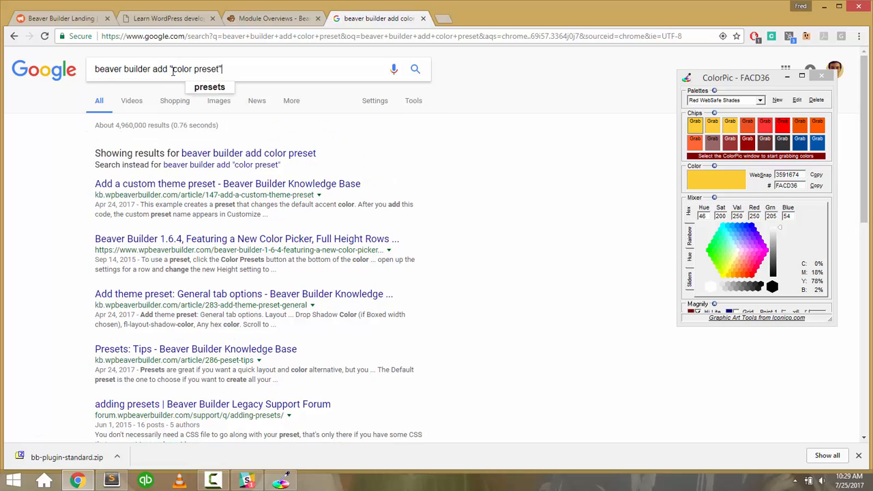
{"action": "key", "text": "Return"}
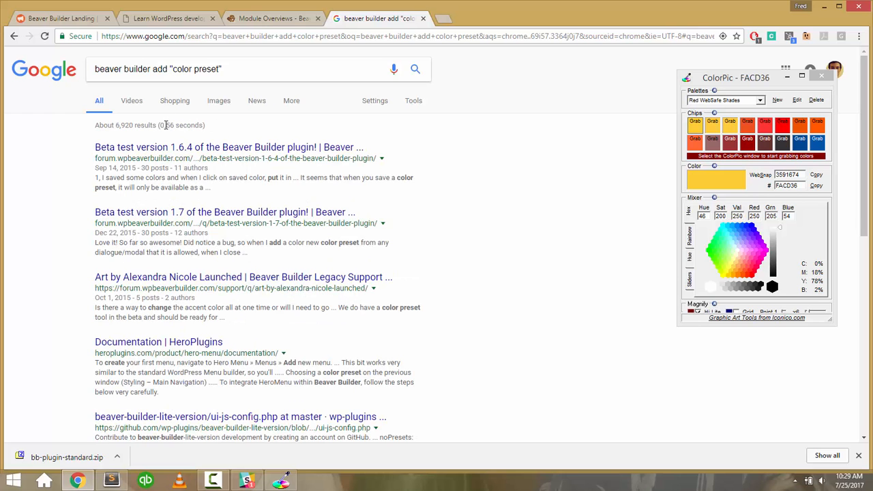
{"action": "left_click", "coordinate": [163, 149]}
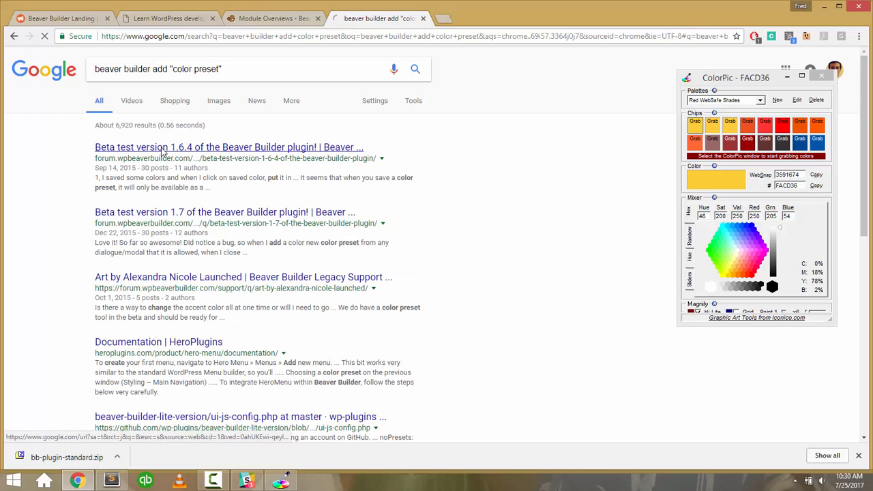
{"action": "key", "text": "alt+Left"}
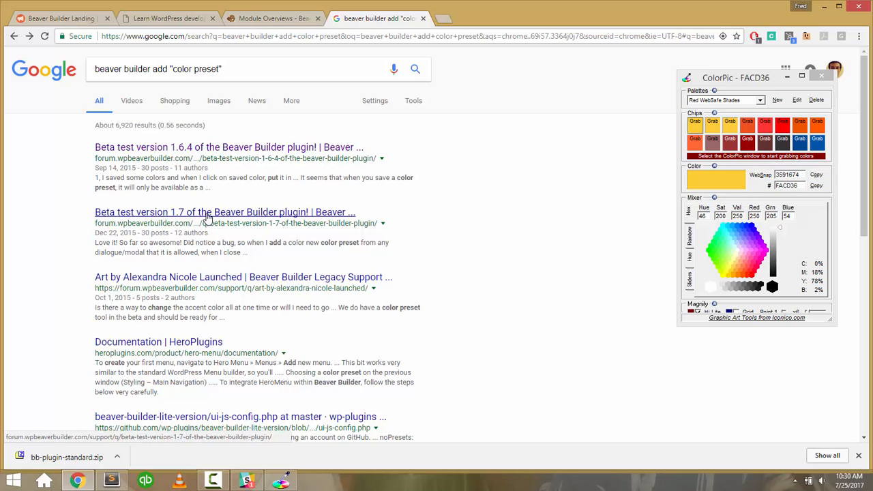
Return to the Beaver Builder landing page and cancel both the Add Icon and Icon Group Settings dialogs.
{"action": "left_click", "coordinate": [179, 22]}
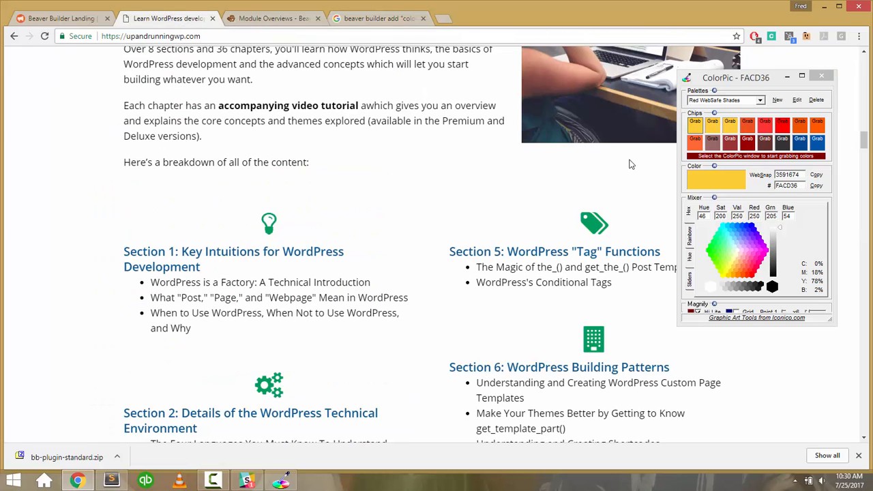
{"action": "left_click", "coordinate": [251, 22]}
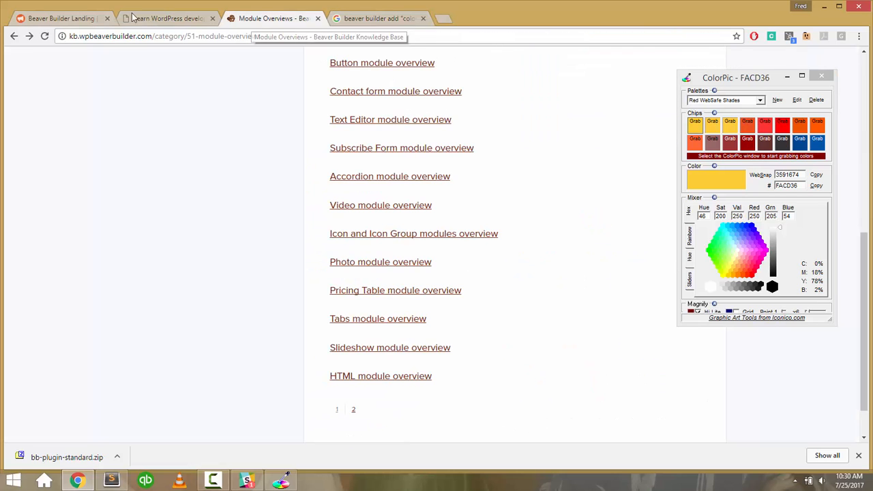
{"action": "left_click", "coordinate": [45, 19]}
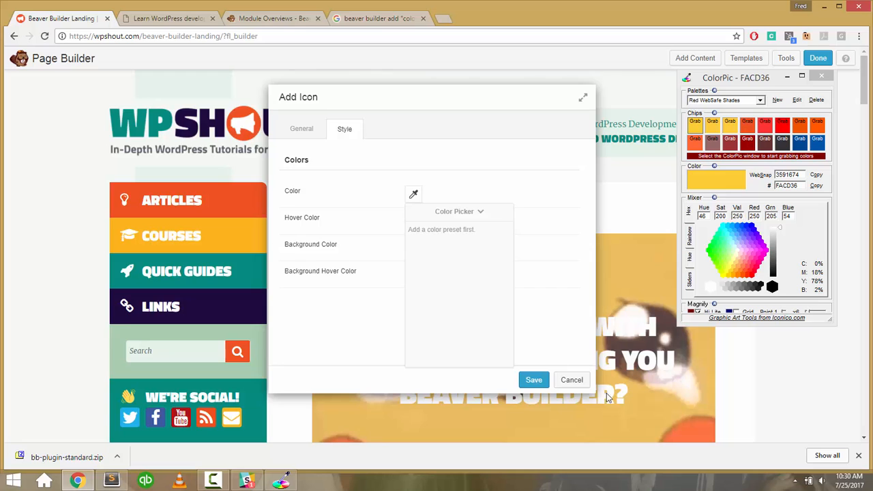
{"action": "left_click", "coordinate": [572, 382]}
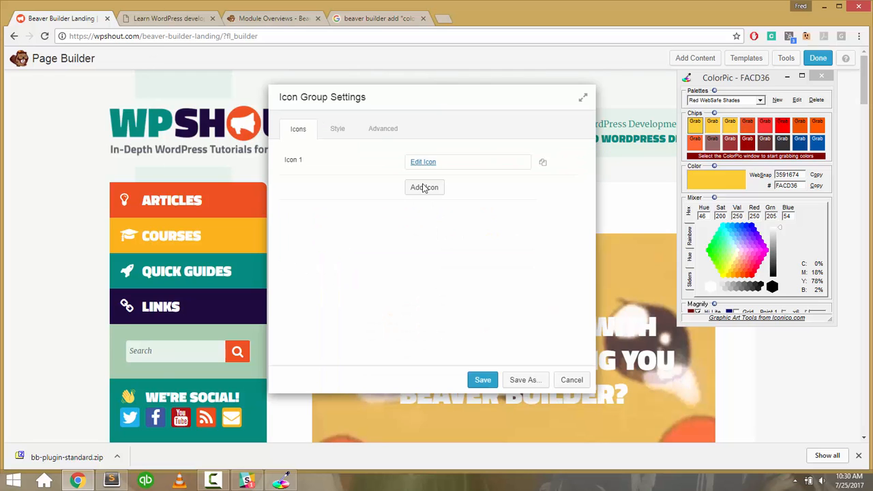
{"action": "left_click", "coordinate": [572, 380]}
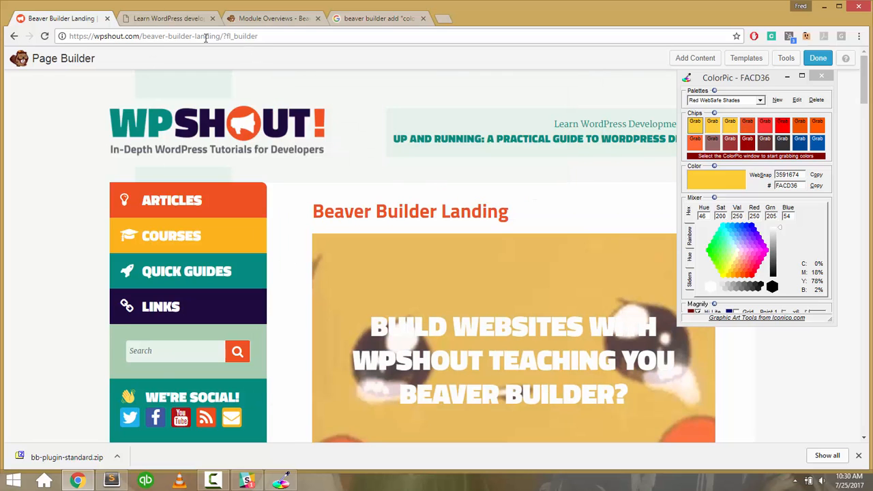
Open the WPShout WordPress dashboard in a new tab and go to its installed plugins list.
{"action": "key", "text": "ctrl+t"}
{"action": "type", "text": "wps"}
{"action": "key", "text": "Return"}
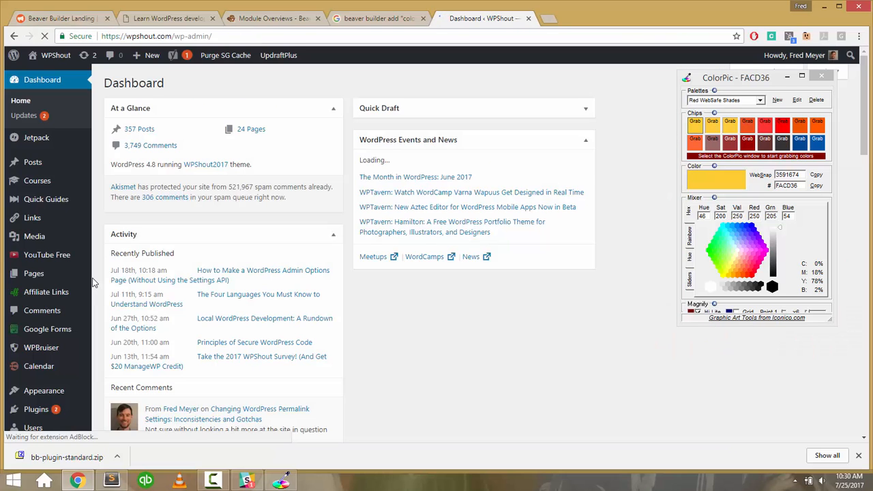
{"action": "mouse_move", "coordinate": [63, 330]}
{"action": "scroll", "coordinate": [63, 330], "scroll_direction": "down", "scroll_amount": 3}
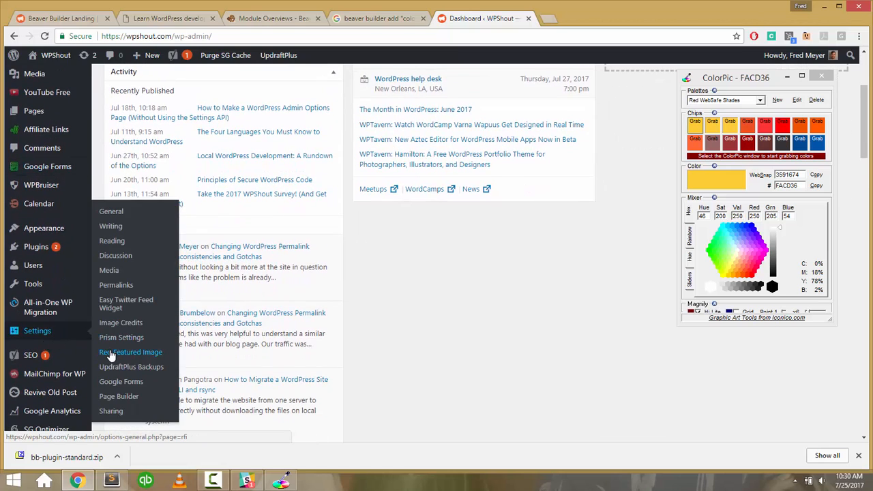
{"action": "scroll", "coordinate": [72, 334], "scroll_direction": "down", "scroll_amount": 2}
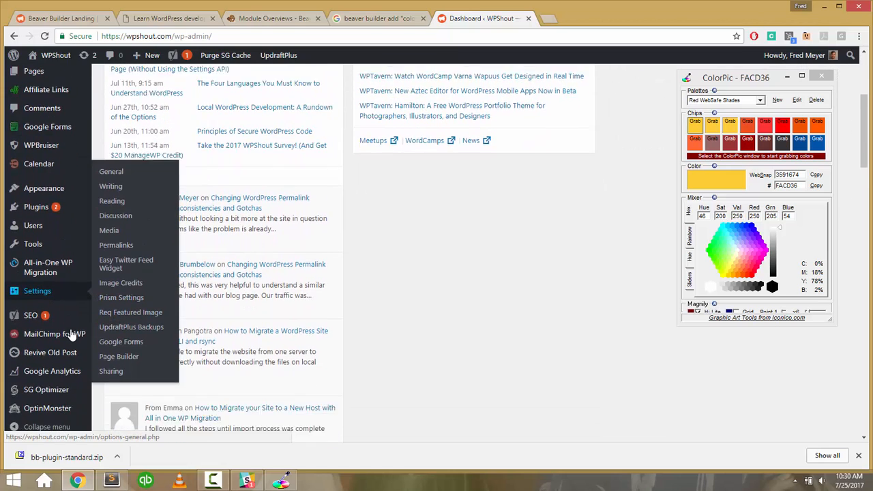
{"action": "mouse_move", "coordinate": [59, 252]}
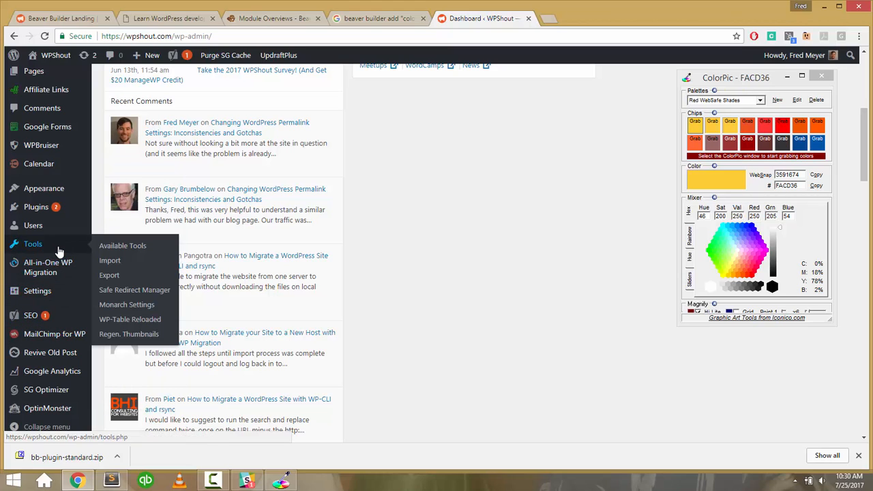
{"action": "left_click", "coordinate": [36, 211]}
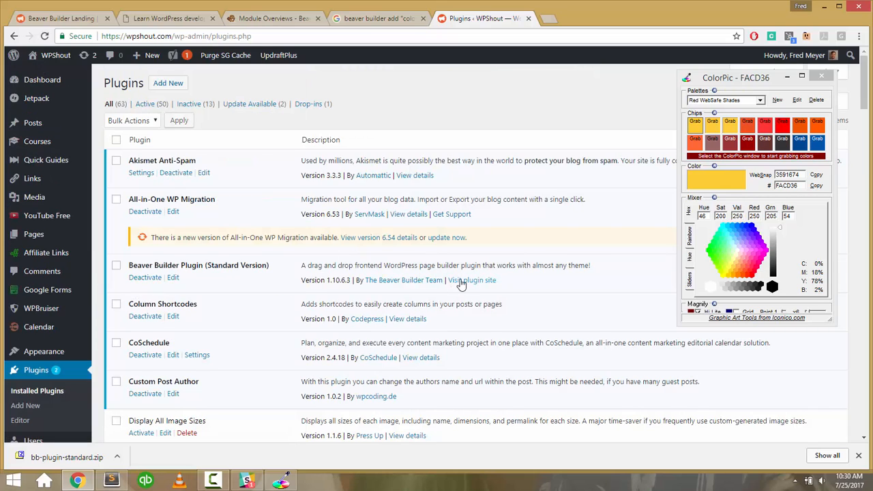
Look through the WordPress admin navigation for a Beaver Builder settings page.
{"action": "mouse_move", "coordinate": [22, 198]}
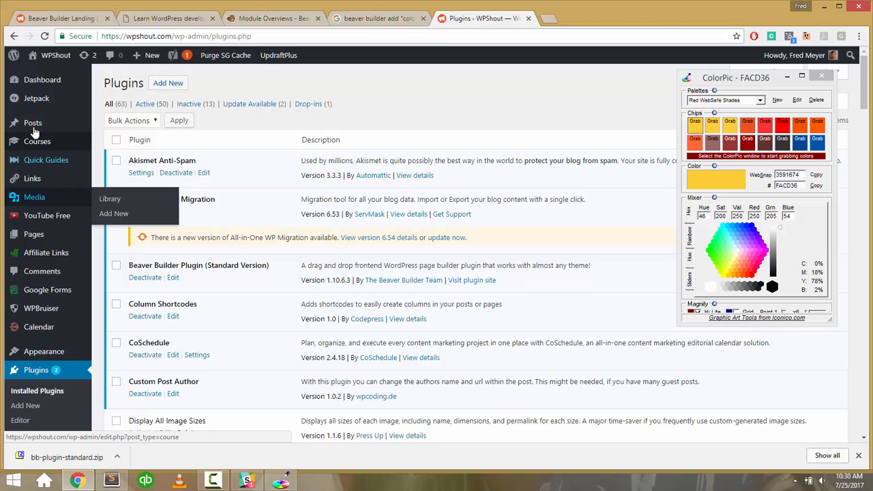
{"action": "mouse_move", "coordinate": [44, 276]}
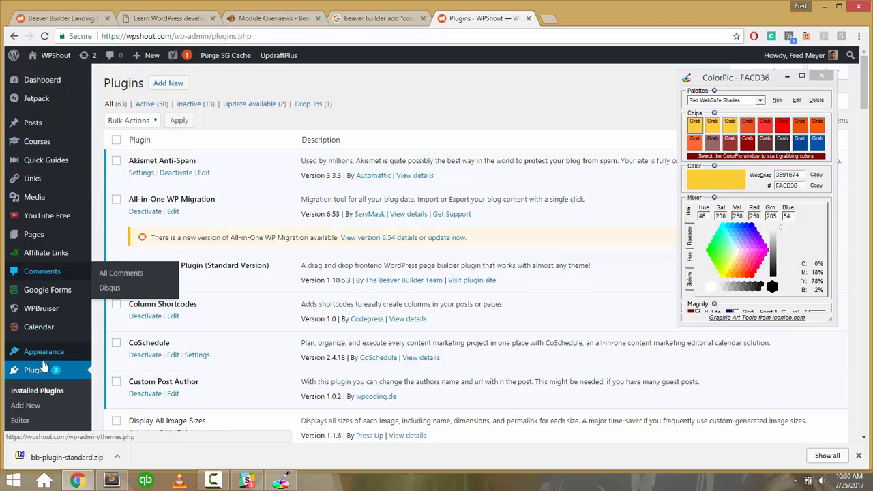
{"action": "scroll", "coordinate": [34, 382], "scroll_direction": "down", "scroll_amount": 3}
{"action": "mouse_move", "coordinate": [37, 356]}
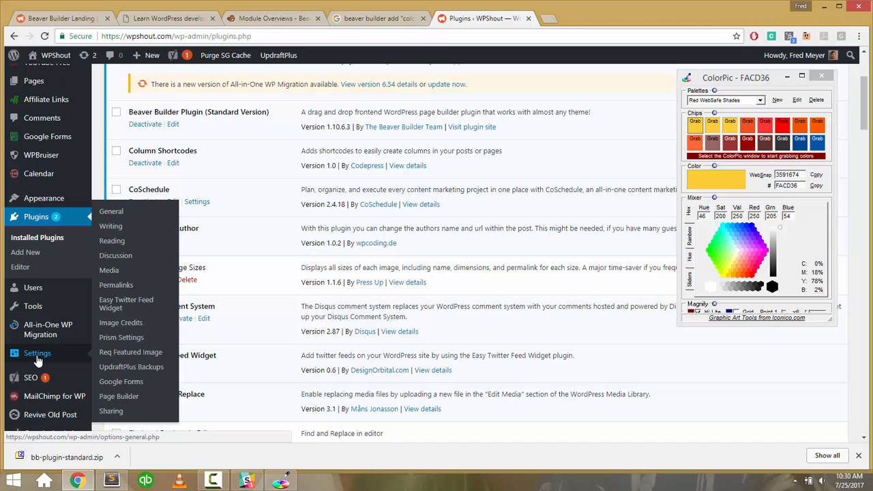
{"action": "mouse_move", "coordinate": [37, 309]}
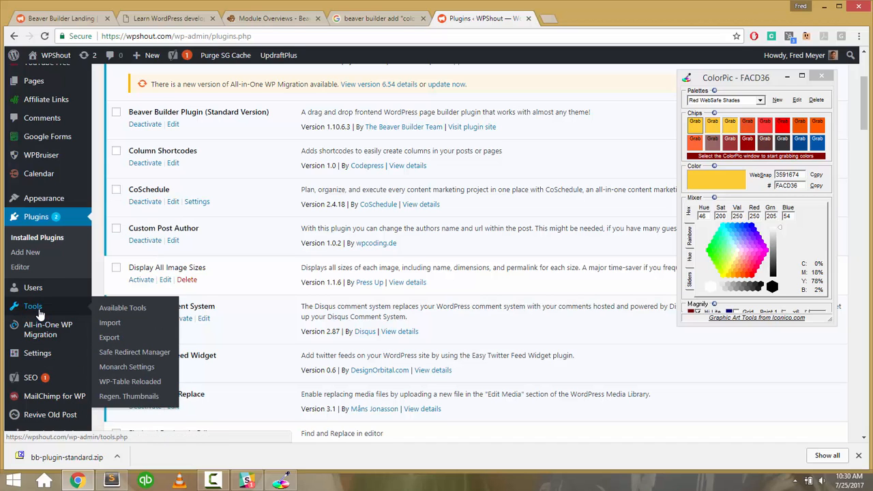
{"action": "scroll", "coordinate": [39, 313], "scroll_direction": "down", "scroll_amount": 3}
{"action": "mouse_move", "coordinate": [38, 395]}
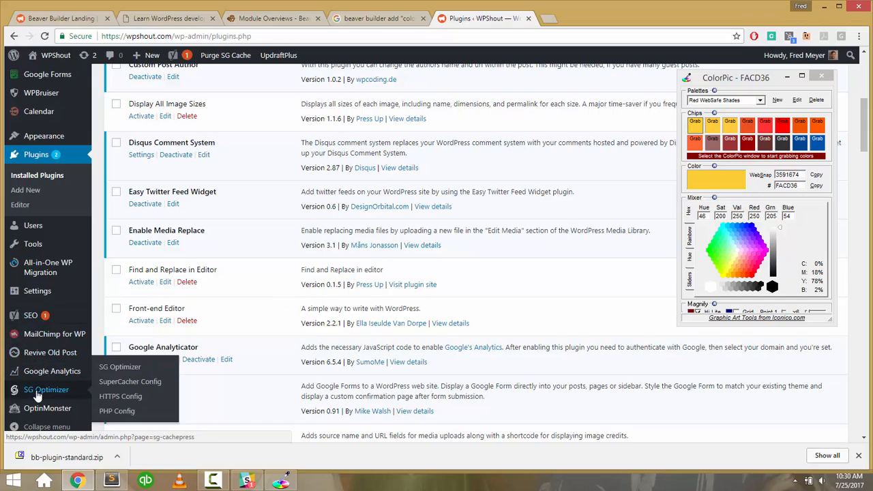
{"action": "scroll", "coordinate": [38, 392], "scroll_direction": "up", "scroll_amount": 4}
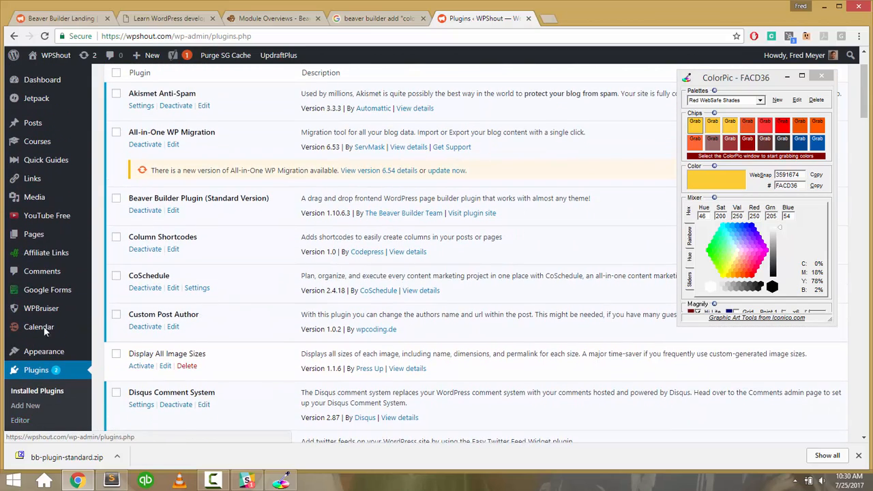
{"action": "scroll", "coordinate": [52, 214], "scroll_direction": "down", "scroll_amount": 3}
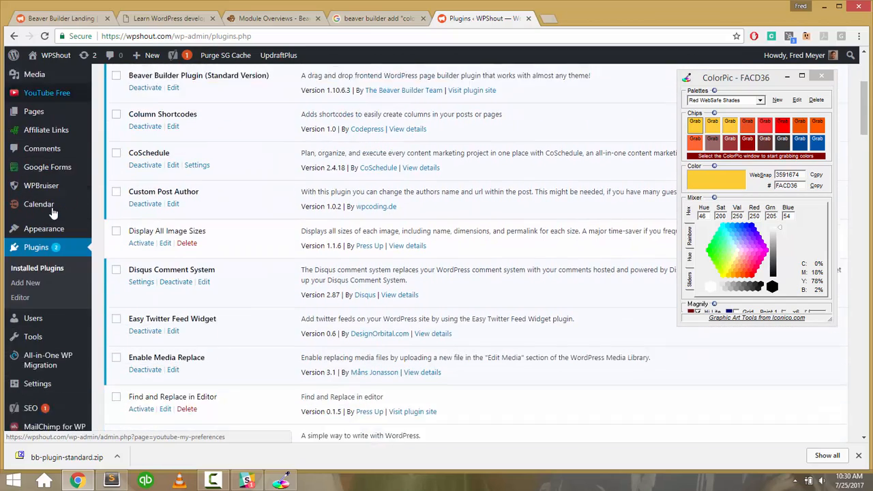
Search Google in a new tab for "how to add beaver builder color preset".
{"action": "left_click", "coordinate": [372, 19]}
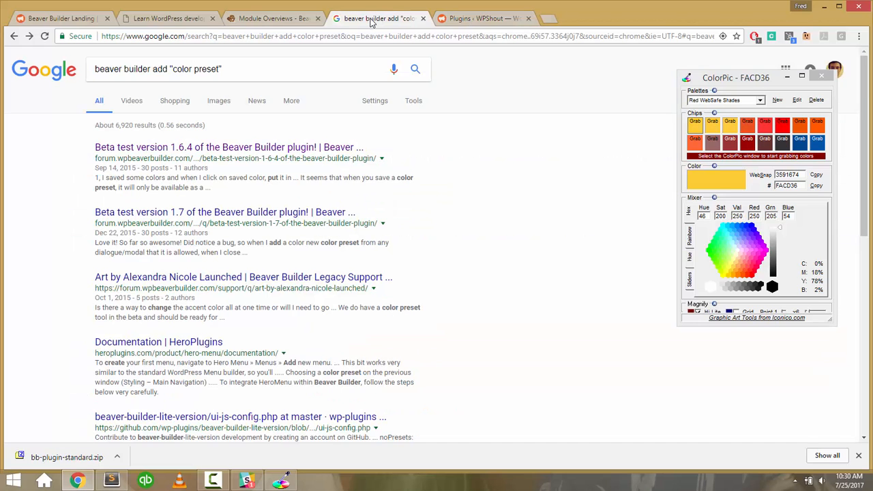
{"action": "key", "text": "ctrl+t"}
{"action": "type", "text": "how to add bea"}
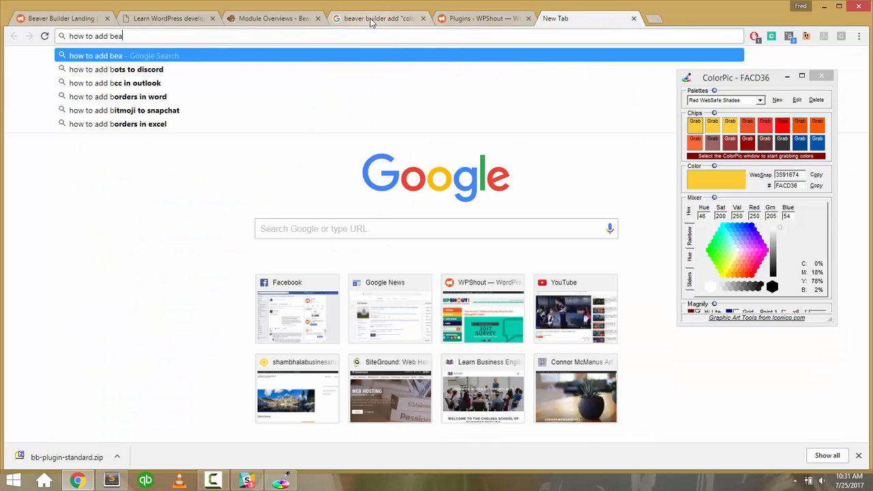
{"action": "type", "text": "ver builder color preset"}
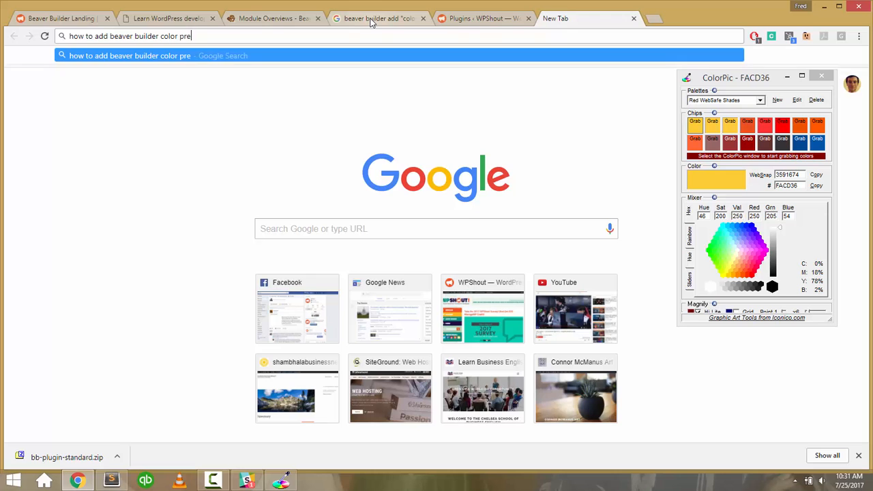
{"action": "key", "text": "Return"}
Search Google in another new tab for "beaver builder admin settings page".
{"action": "key", "text": "ctrl+t"}
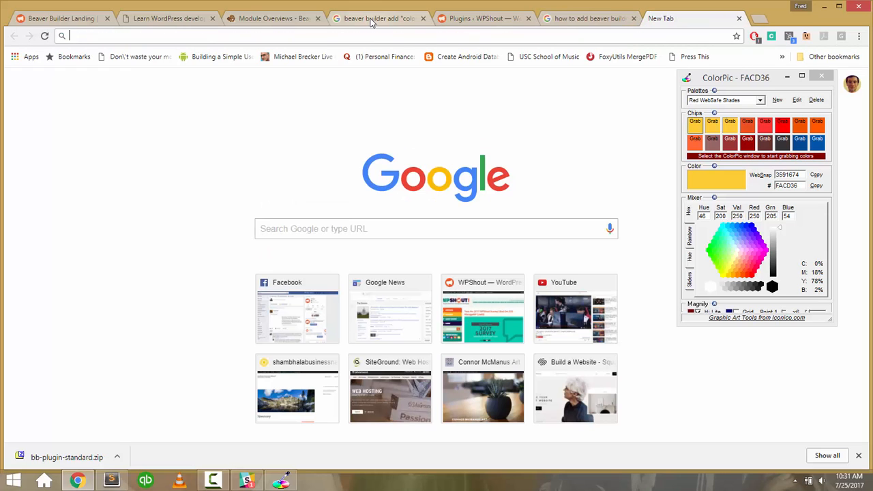
{"action": "type", "text": "beaver builder admin "}
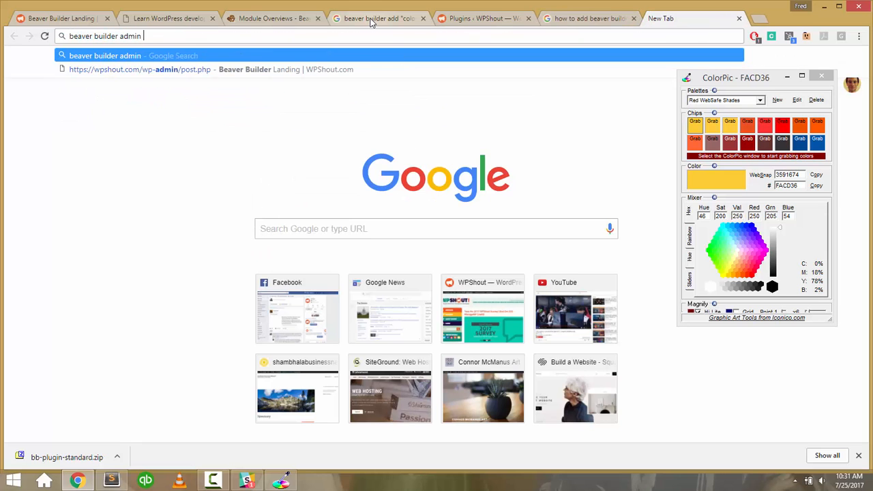
{"action": "type", "text": "settings page"}
{"action": "key", "text": "Return"}
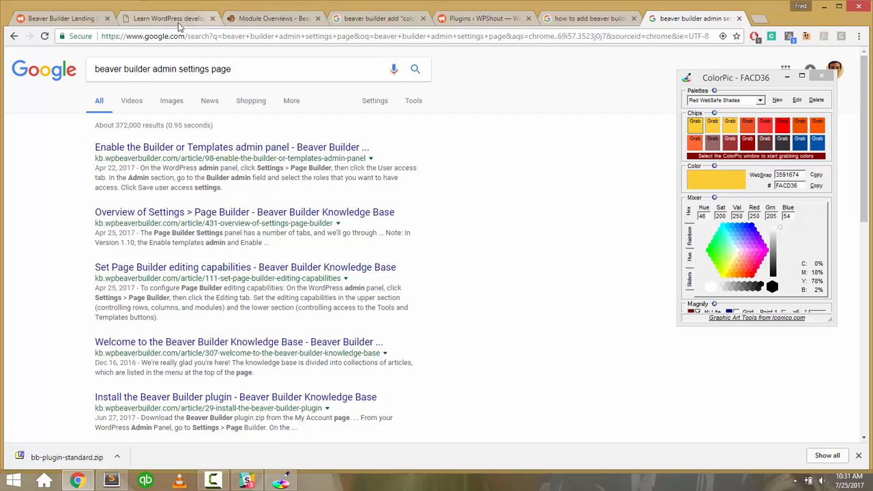
Return to the WPShout WordPress admin and open the Page Builder settings page.
{"action": "left_click", "coordinate": [61, 19]}
{"action": "left_click", "coordinate": [141, 18]}
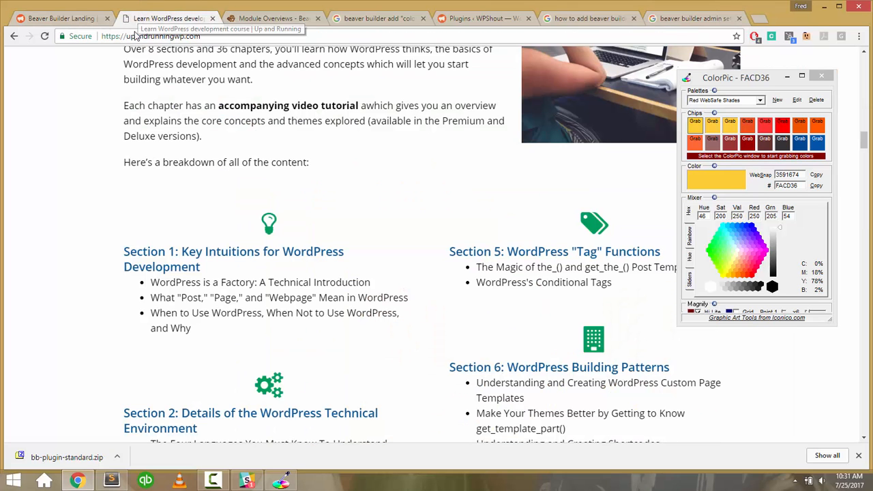
{"action": "left_click", "coordinate": [283, 19]}
{"action": "left_click", "coordinate": [377, 18]}
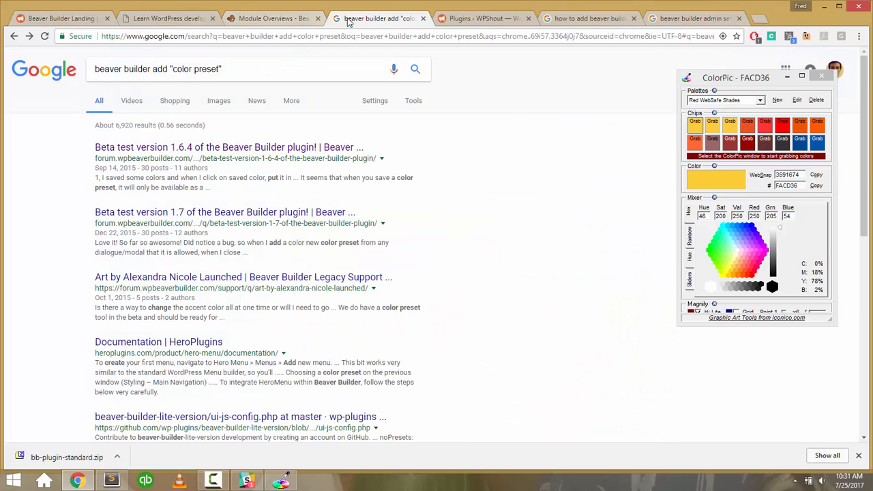
{"action": "left_click", "coordinate": [483, 19]}
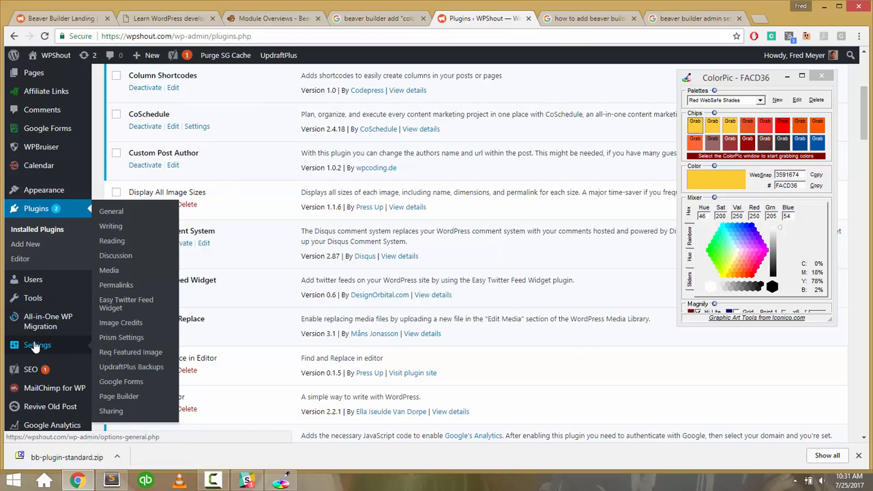
{"action": "left_click", "coordinate": [110, 396]}
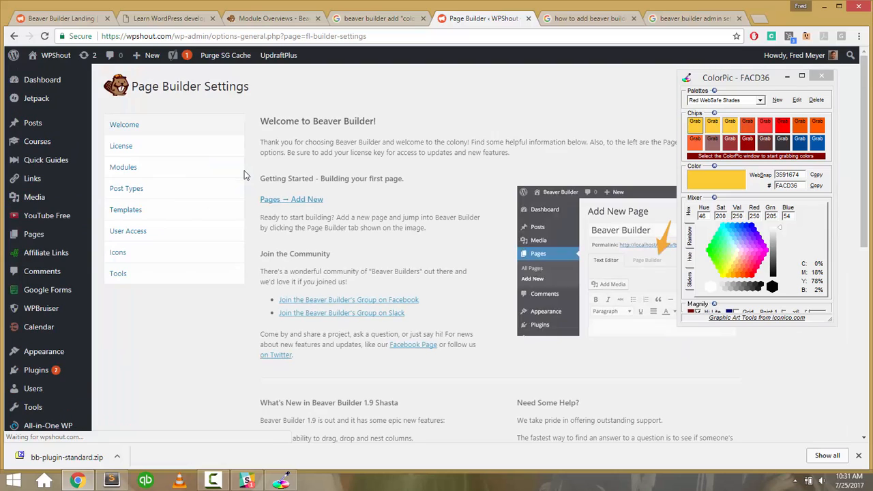
Check the Icons, Tools, User Access and Modules sections of the Page Builder settings for a color preset option.
{"action": "left_click", "coordinate": [126, 251]}
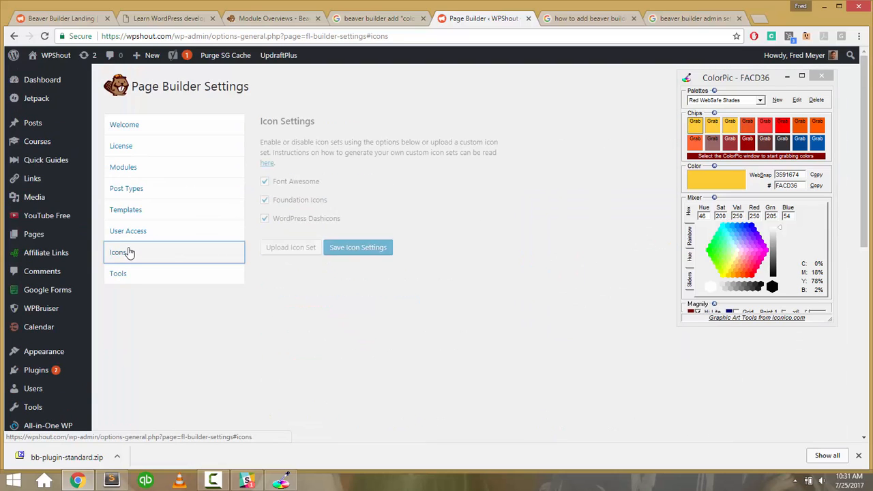
{"action": "left_click", "coordinate": [138, 270]}
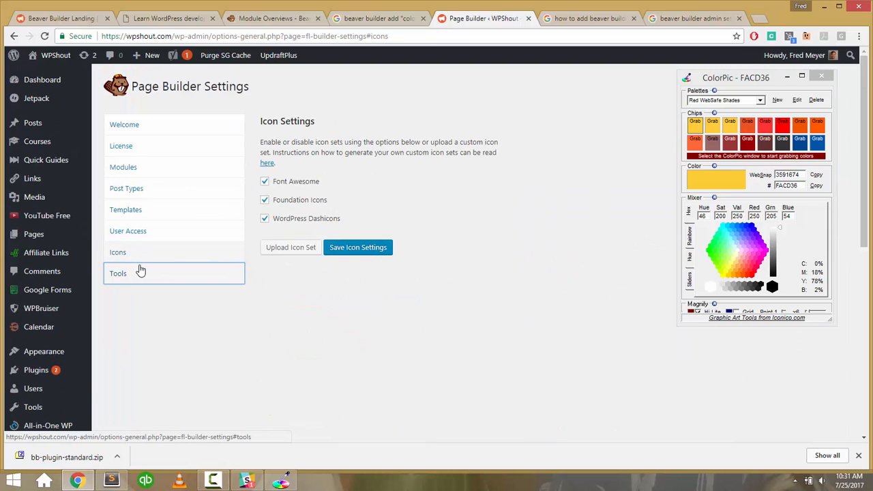
{"action": "left_click", "coordinate": [140, 233]}
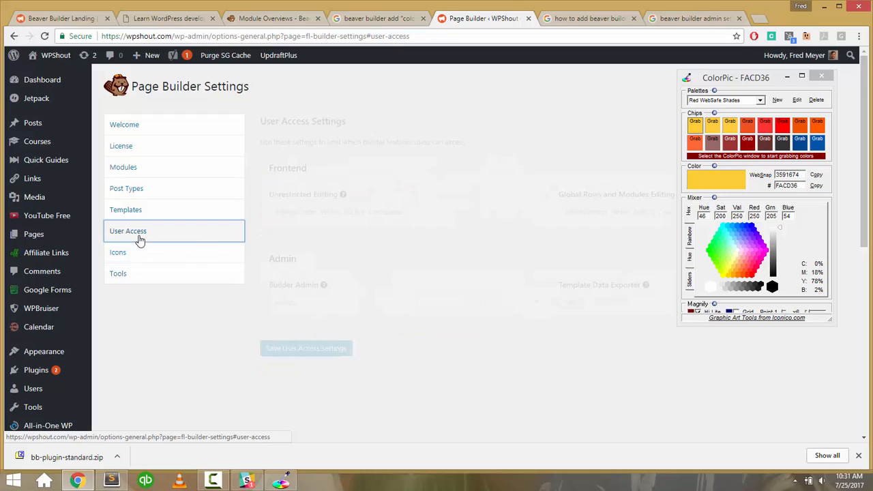
{"action": "left_click", "coordinate": [133, 169]}
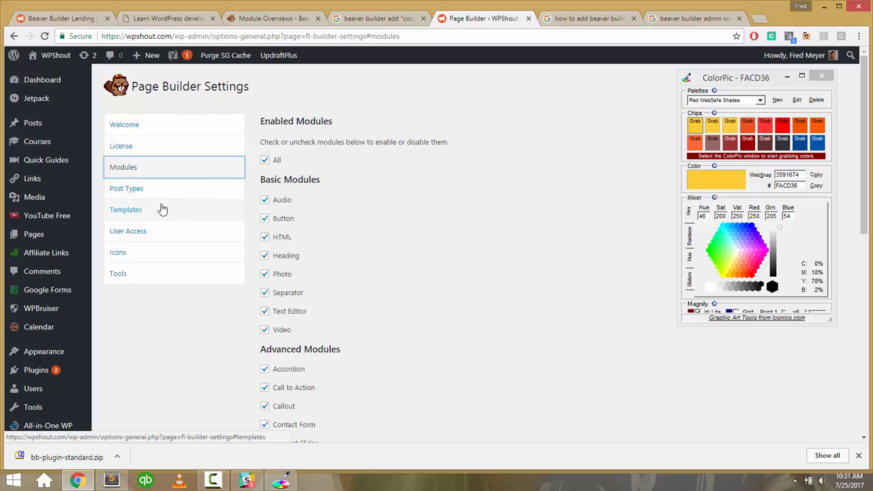
Go through the remaining Page Builder settings sections, including Templates, Post Types, License and Welcome, for a color preset option.
{"action": "left_click", "coordinate": [137, 232]}
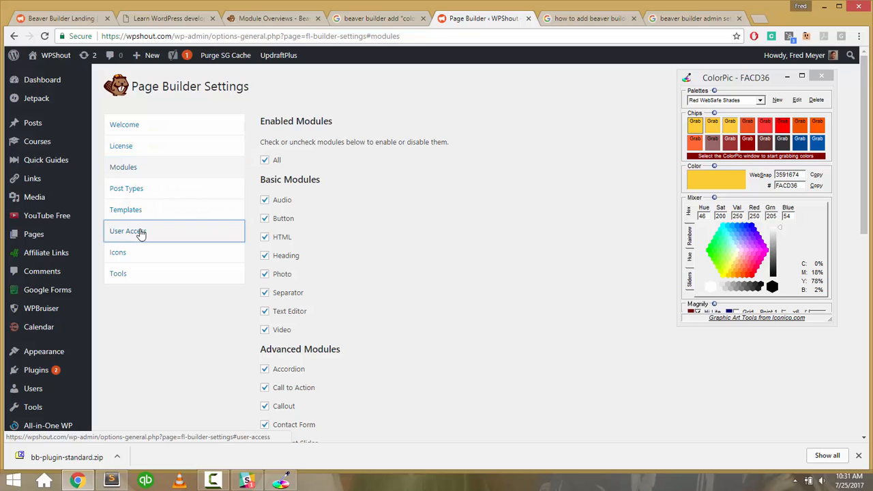
{"action": "left_click", "coordinate": [142, 217]}
{"action": "left_click", "coordinate": [176, 196]}
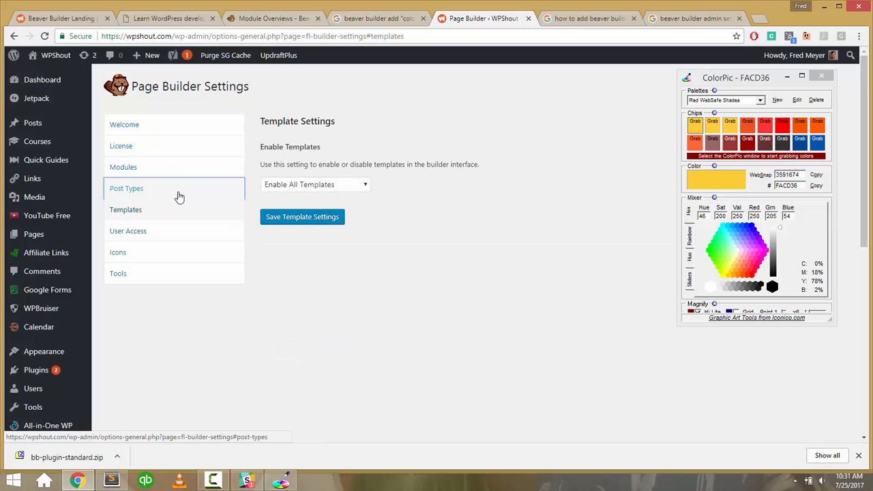
{"action": "left_click", "coordinate": [137, 277]}
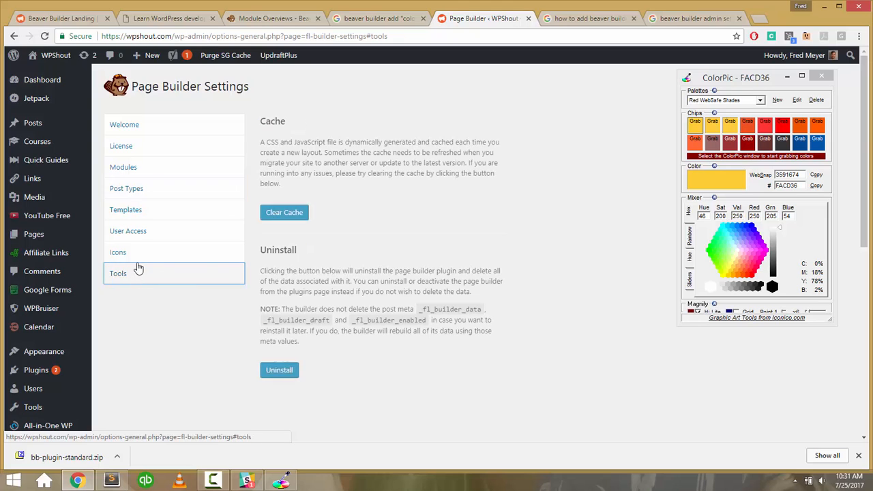
{"action": "left_click", "coordinate": [138, 258]}
{"action": "left_click", "coordinate": [140, 235]}
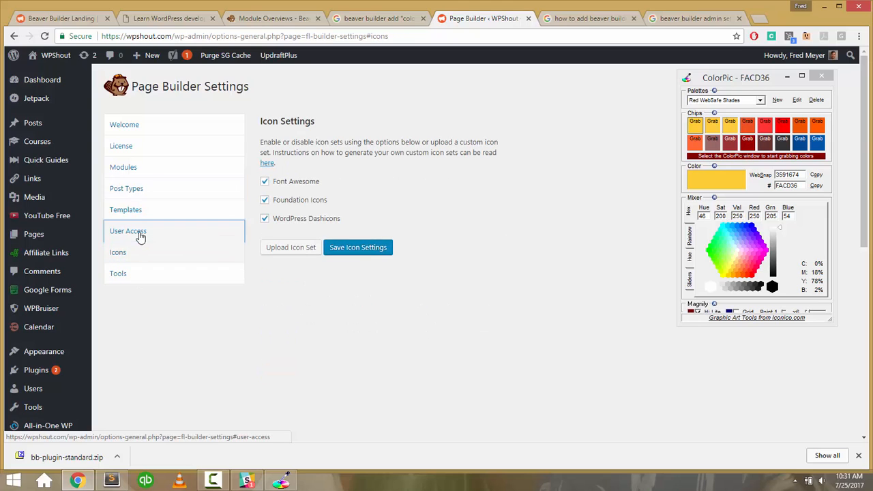
{"action": "left_click", "coordinate": [146, 213]}
{"action": "left_click", "coordinate": [145, 168]}
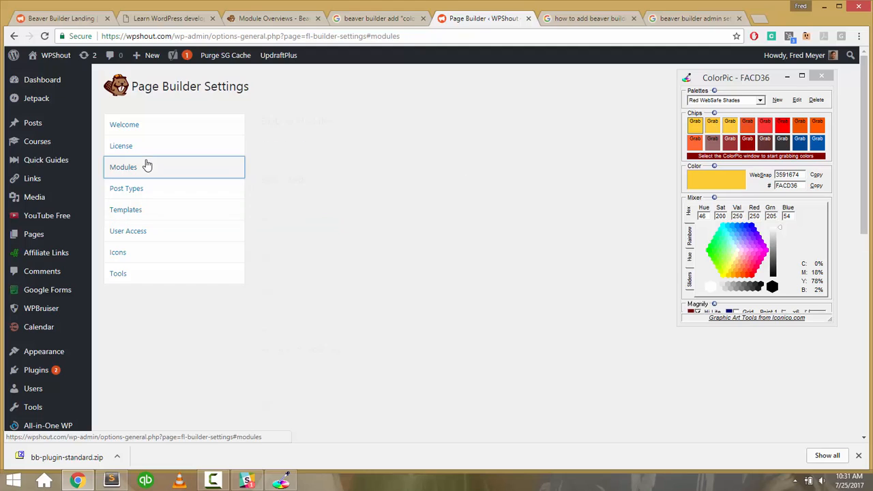
{"action": "left_click", "coordinate": [146, 148]}
{"action": "left_click", "coordinate": [150, 126]}
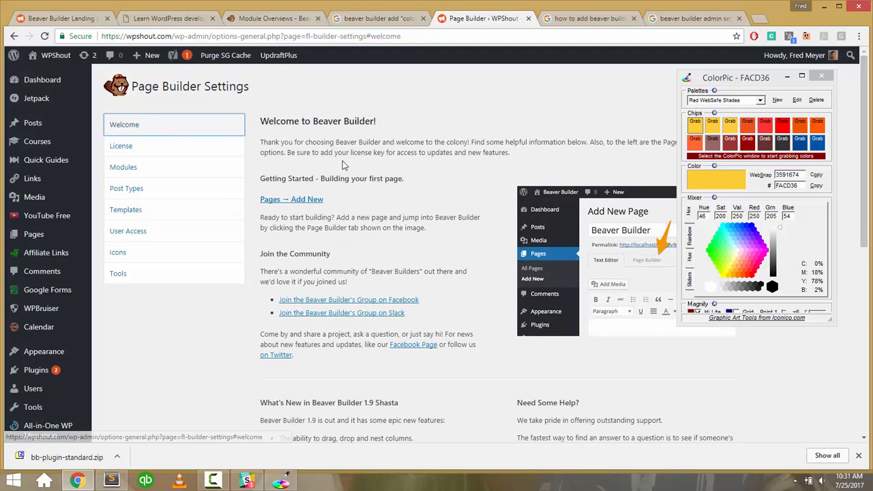
{"action": "scroll", "coordinate": [341, 163], "scroll_direction": "down", "scroll_amount": 6}
{"action": "scroll", "coordinate": [373, 128], "scroll_direction": "up", "scroll_amount": 6}
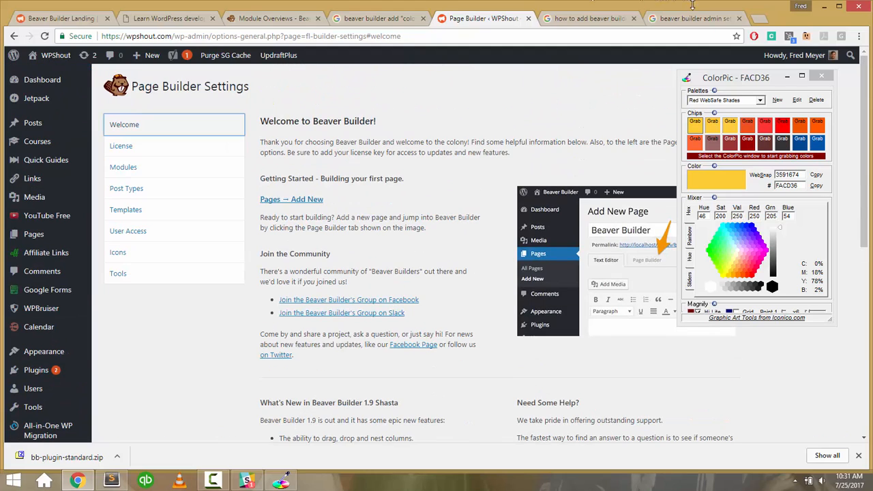
Open the "Add a custom theme preset" article from the Google results and read it, moving the ColorPic window off the text.
{"action": "left_click", "coordinate": [601, 20]}
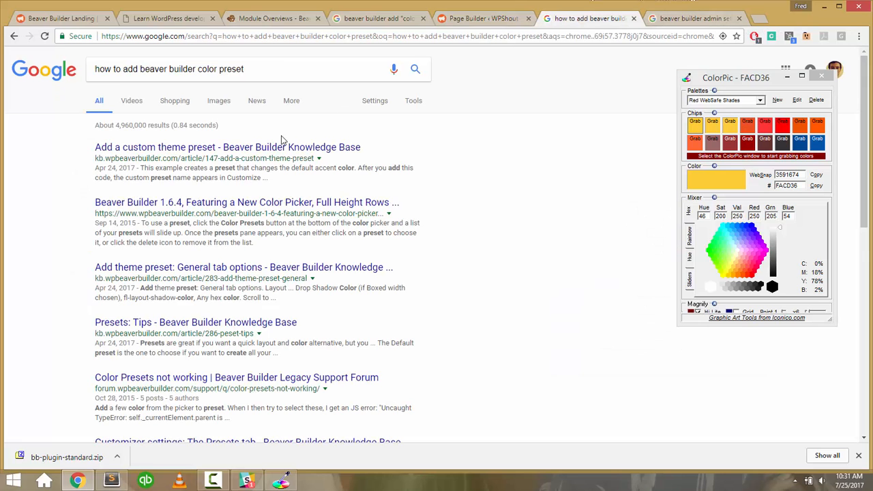
{"action": "left_click", "coordinate": [266, 149]}
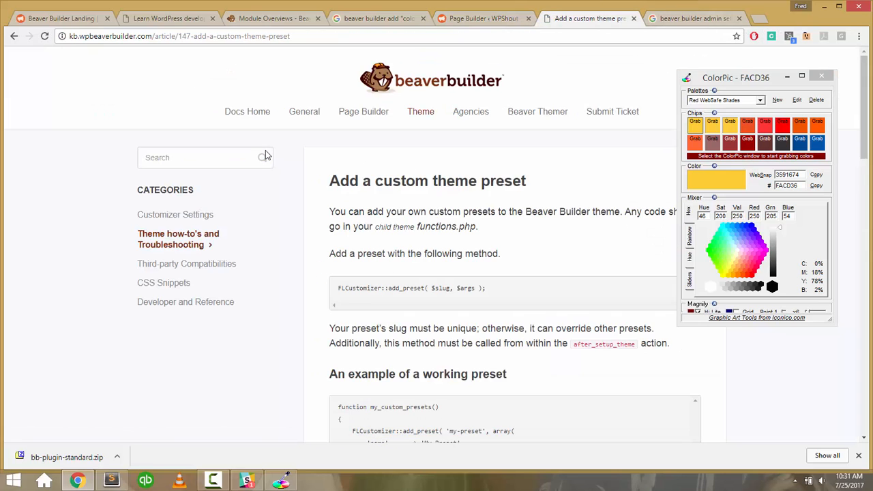
{"action": "scroll", "coordinate": [307, 171], "scroll_direction": "down", "scroll_amount": 5}
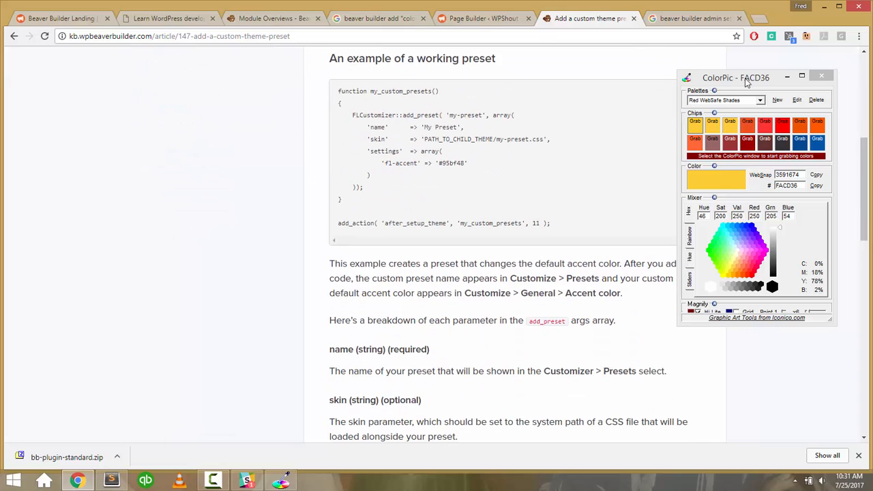
{"action": "left_click_drag", "start_coordinate": [746, 82], "coordinate": [107, 130]}
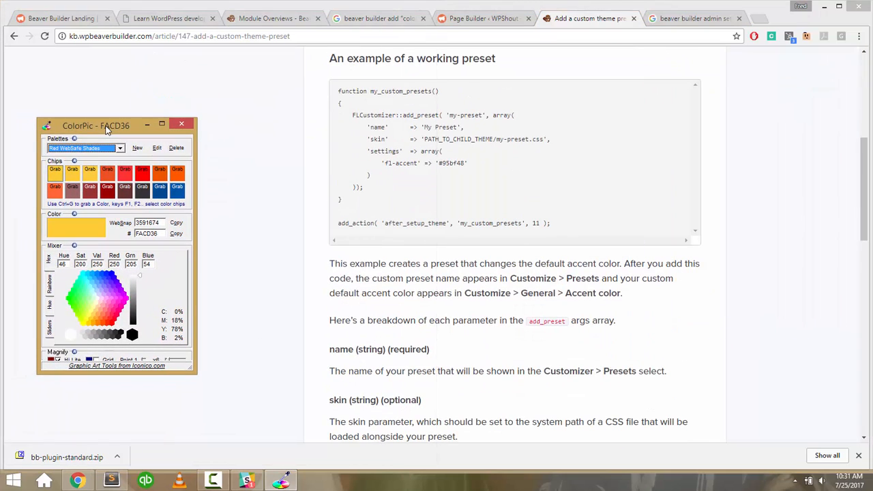
{"action": "left_click", "coordinate": [308, 192]}
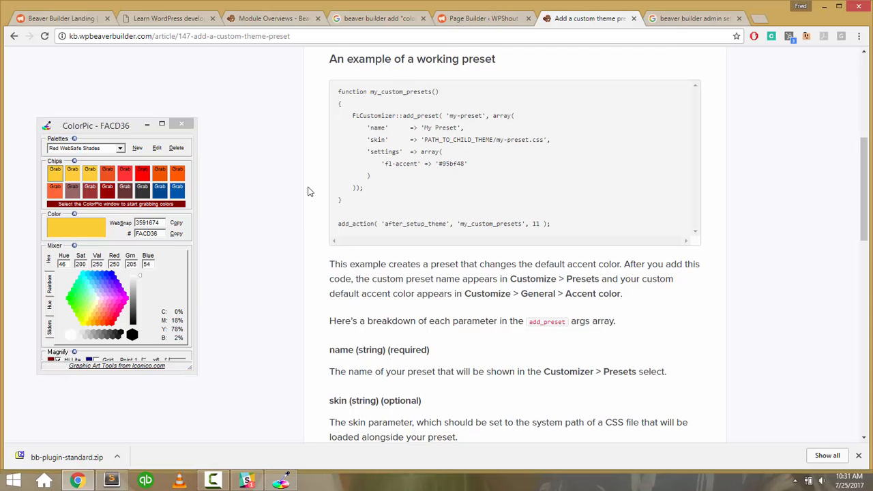
{"action": "scroll", "coordinate": [307, 192], "scroll_direction": "up", "scroll_amount": 5}
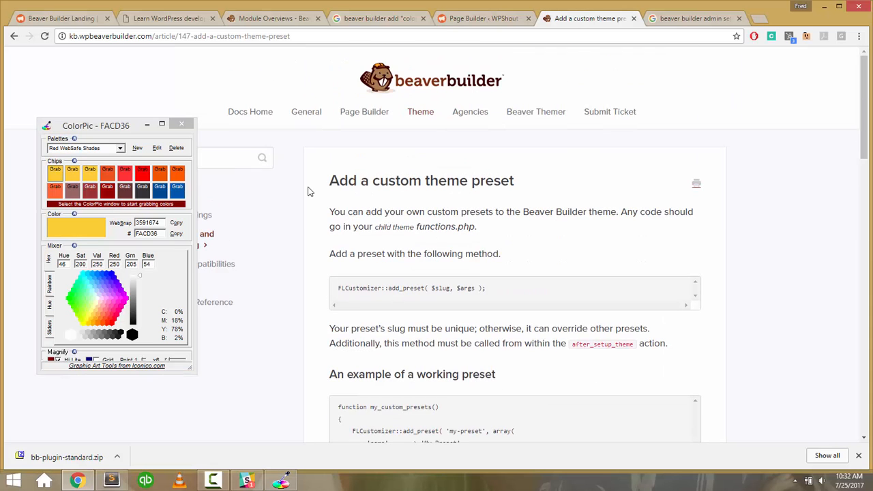
{"action": "scroll", "coordinate": [309, 208], "scroll_direction": "down", "scroll_amount": 15}
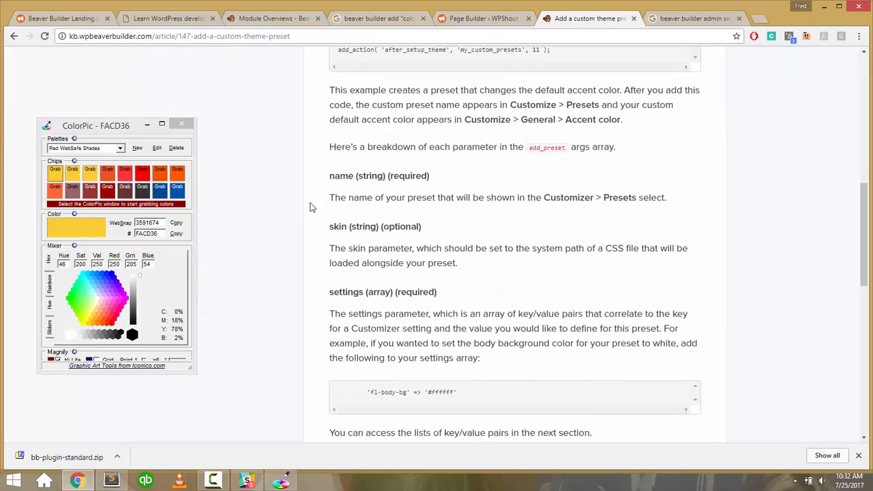
{"action": "scroll", "coordinate": [310, 207], "scroll_direction": "up", "scroll_amount": 15}
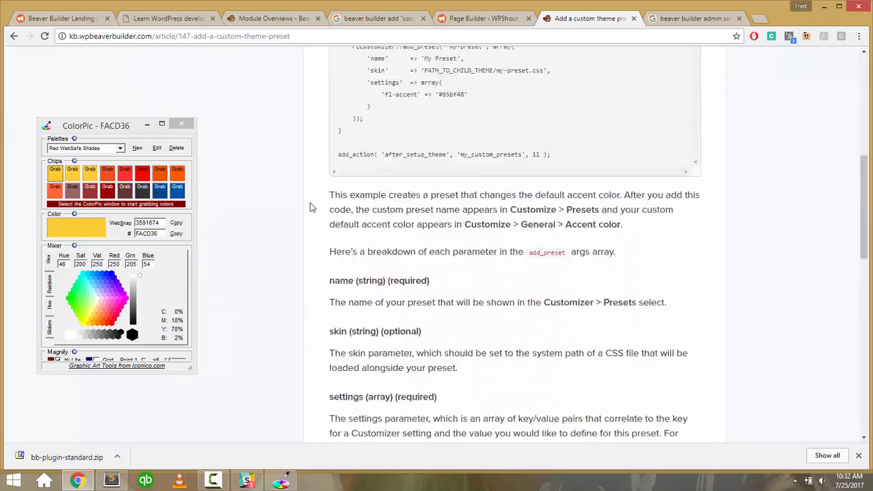
Return to the Beaver Builder Landing page open in the page builder.
{"action": "left_click", "coordinate": [259, 25]}
{"action": "left_click", "coordinate": [179, 21]}
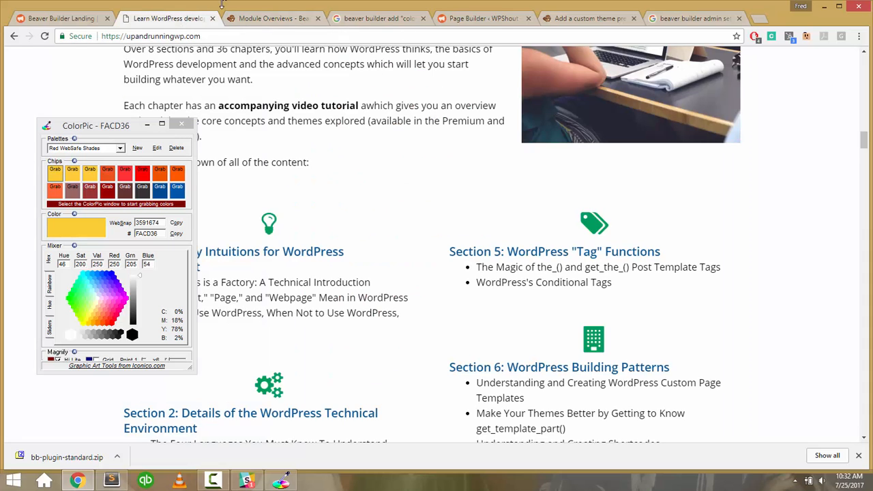
{"action": "left_click", "coordinate": [462, 18]}
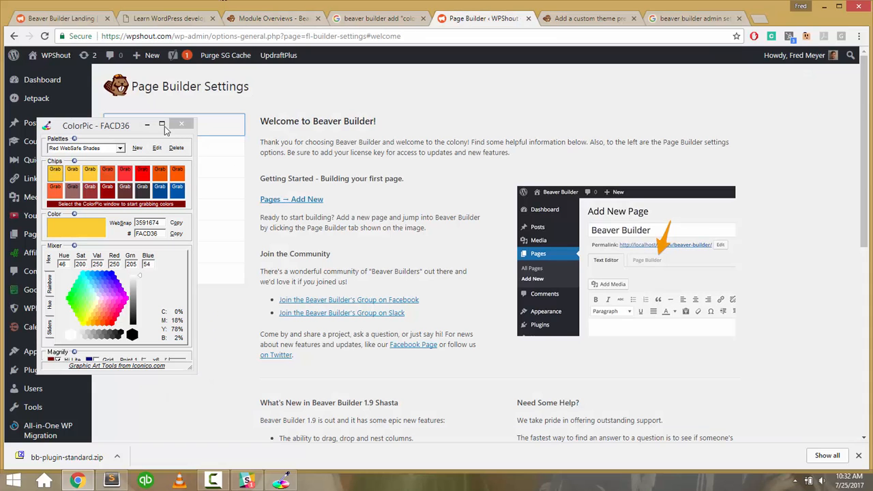
{"action": "left_click", "coordinate": [71, 18]}
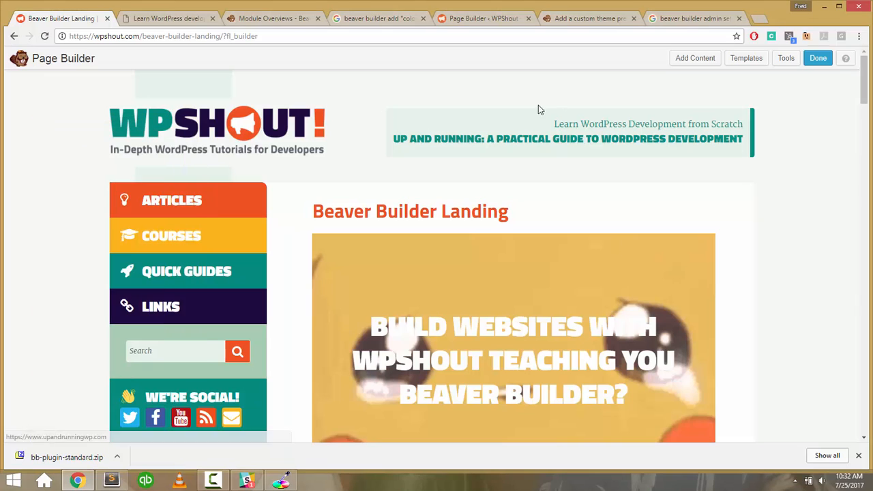
Examine the General, CSS and JavaScript sections of the page builder's Global Settings for color presets, and leave without saving.
{"action": "left_click", "coordinate": [784, 61]}
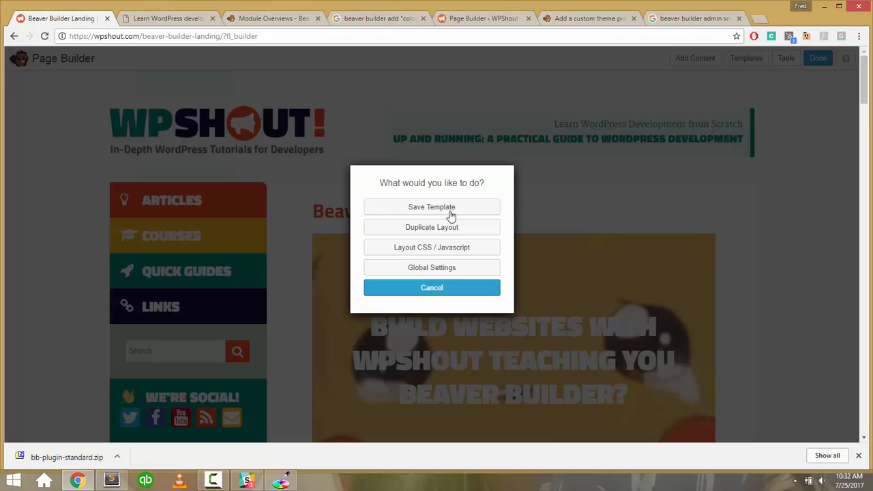
{"action": "left_click", "coordinate": [437, 266]}
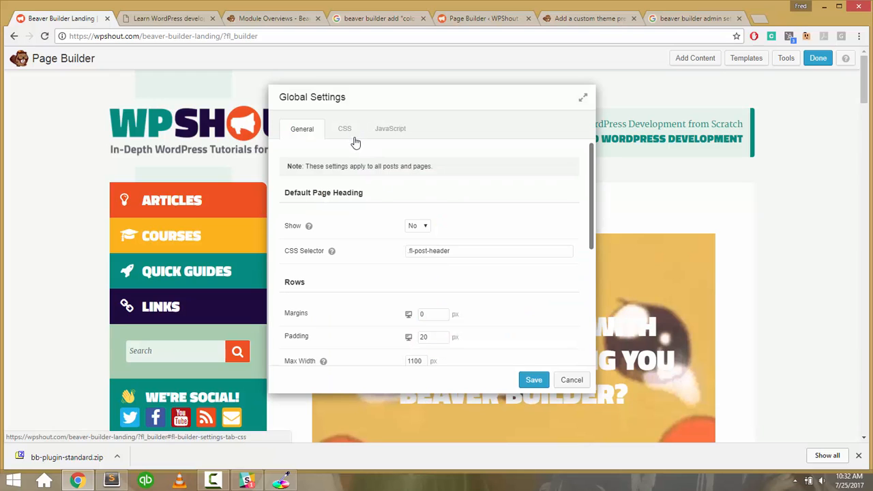
{"action": "scroll", "coordinate": [365, 244], "scroll_direction": "down", "scroll_amount": 1}
{"action": "scroll", "coordinate": [365, 244], "scroll_direction": "down", "scroll_amount": 3}
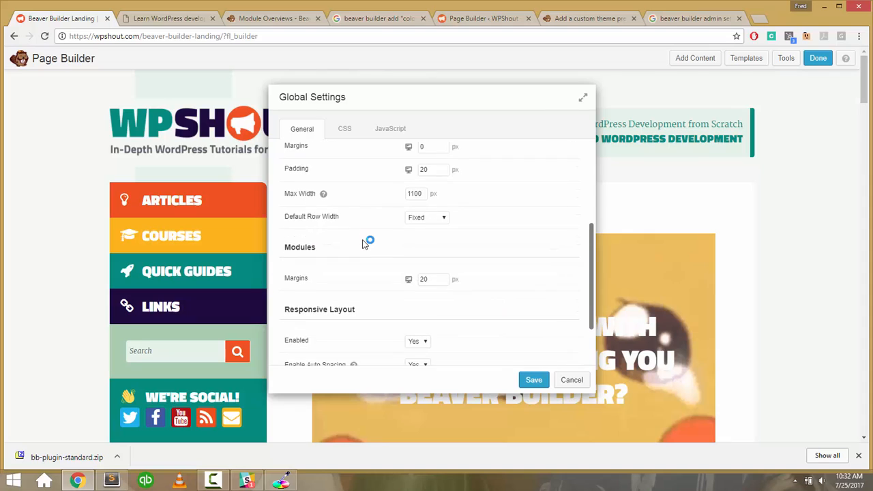
{"action": "scroll", "coordinate": [362, 210], "scroll_direction": "up", "scroll_amount": 4}
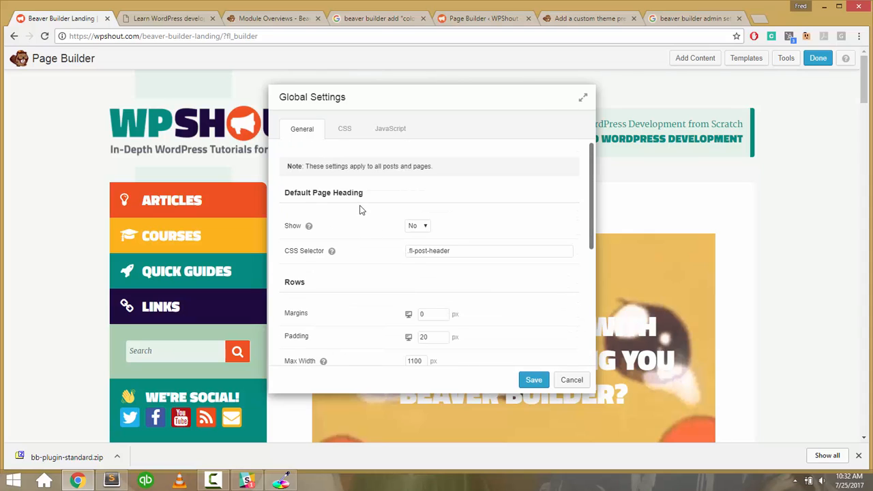
{"action": "left_click", "coordinate": [346, 133]}
{"action": "left_click", "coordinate": [388, 129]}
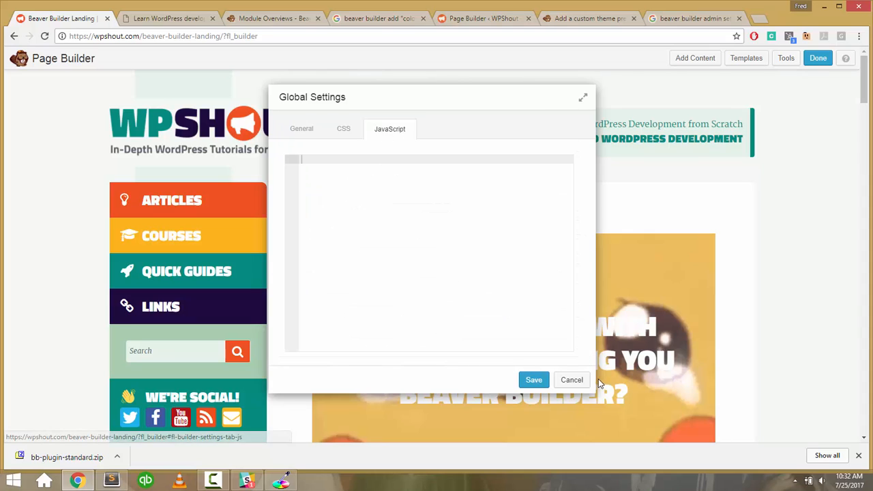
{"action": "left_click", "coordinate": [573, 379]}
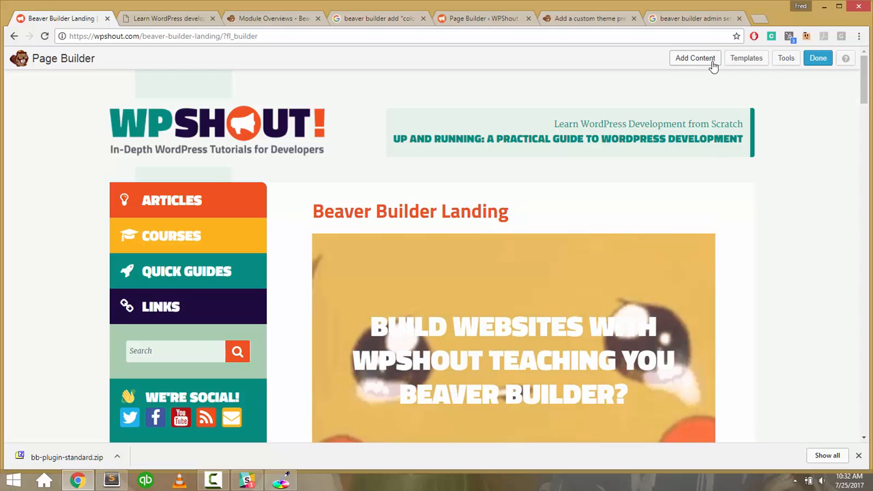
Look at the layout templates and the options for finishing the edit, closing both without choosing anything.
{"action": "left_click", "coordinate": [743, 62]}
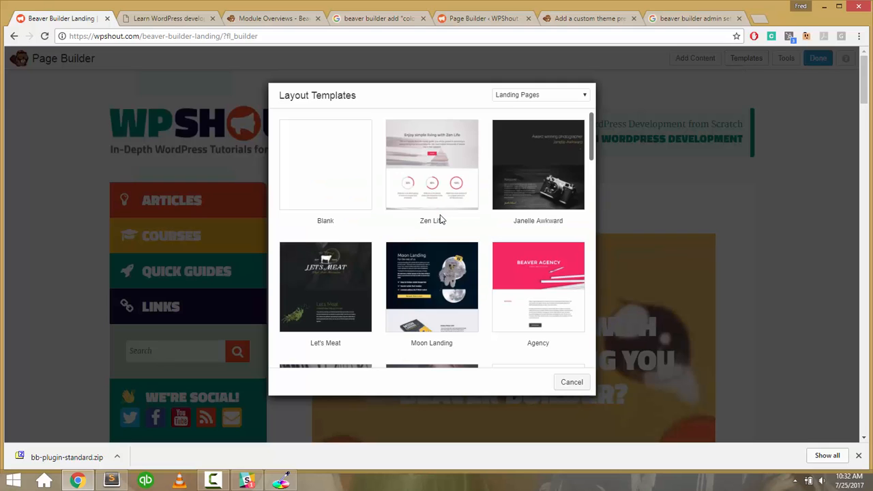
{"action": "left_click", "coordinate": [568, 383]}
{"action": "left_click", "coordinate": [822, 60]}
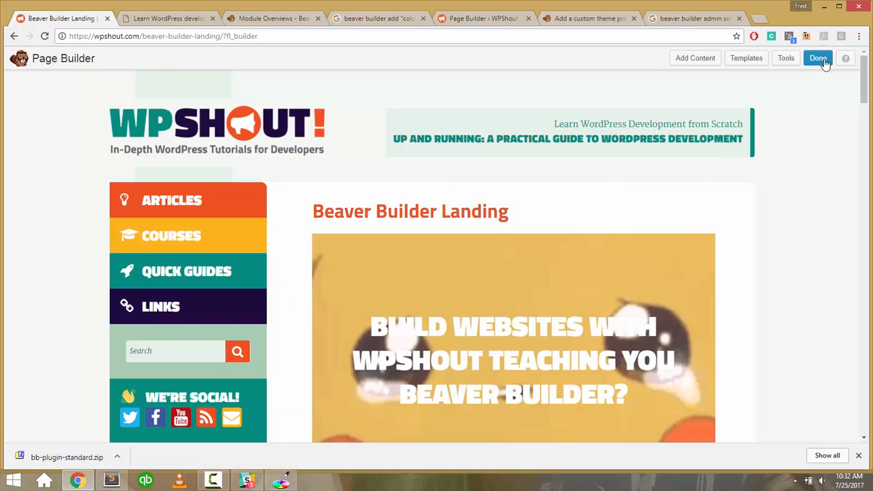
{"action": "left_click", "coordinate": [819, 59]}
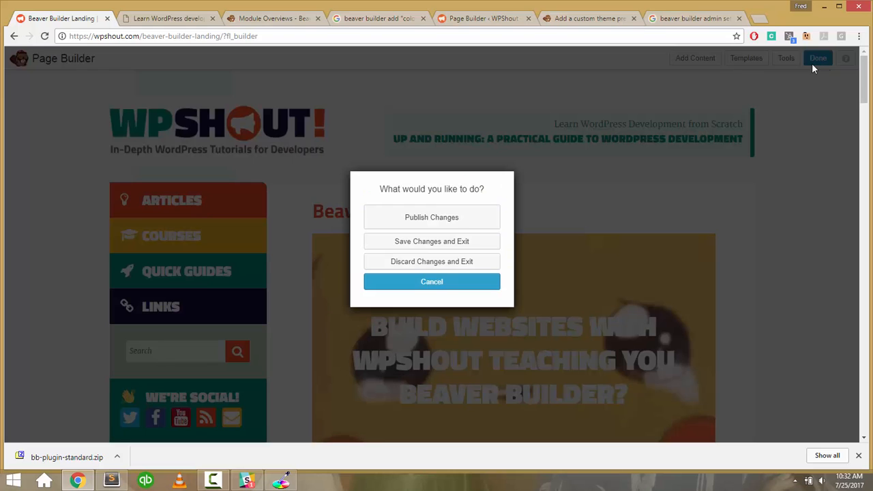
{"action": "left_click", "coordinate": [487, 284]}
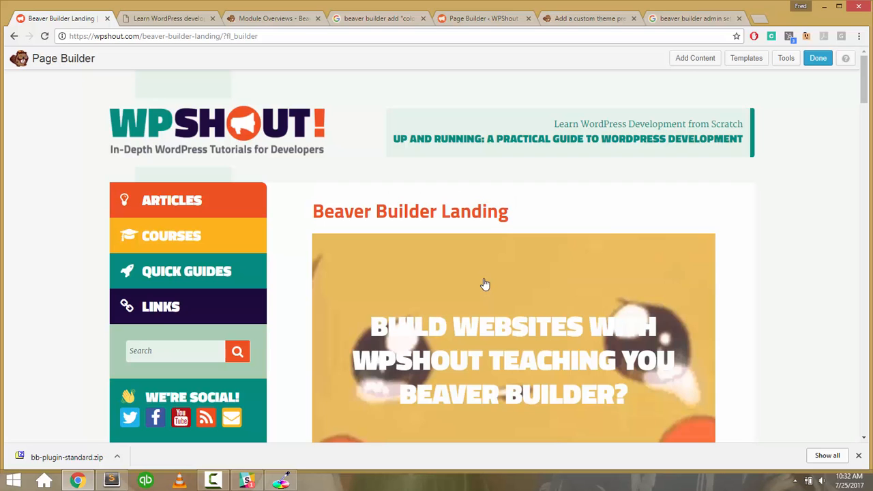
Look through the advanced modules and saved modules that can be added to the page.
{"action": "left_click", "coordinate": [681, 68]}
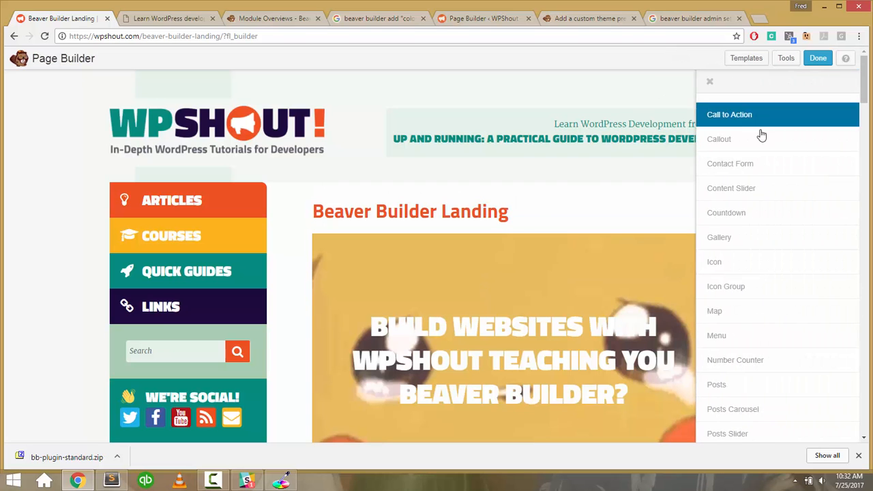
{"action": "scroll", "coordinate": [770, 180], "scroll_direction": "down", "scroll_amount": 5}
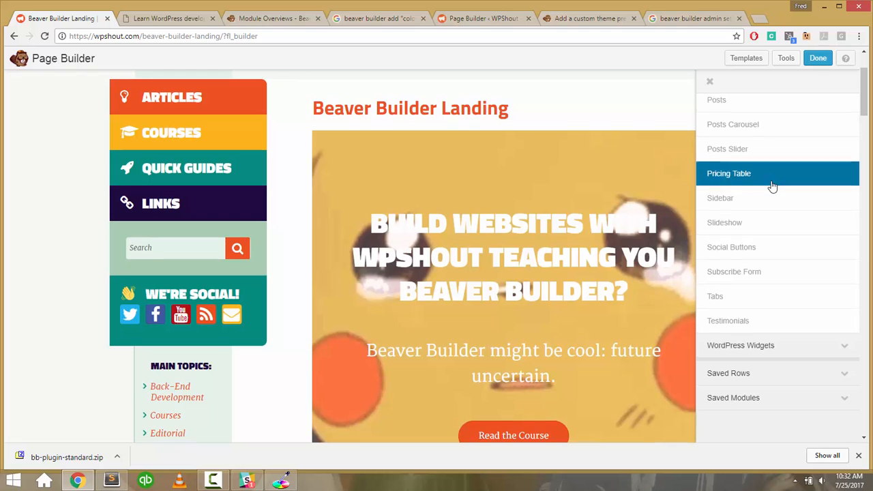
{"action": "scroll", "coordinate": [771, 179], "scroll_direction": "up", "scroll_amount": 6}
{"action": "scroll", "coordinate": [770, 193], "scroll_direction": "down", "scroll_amount": 5}
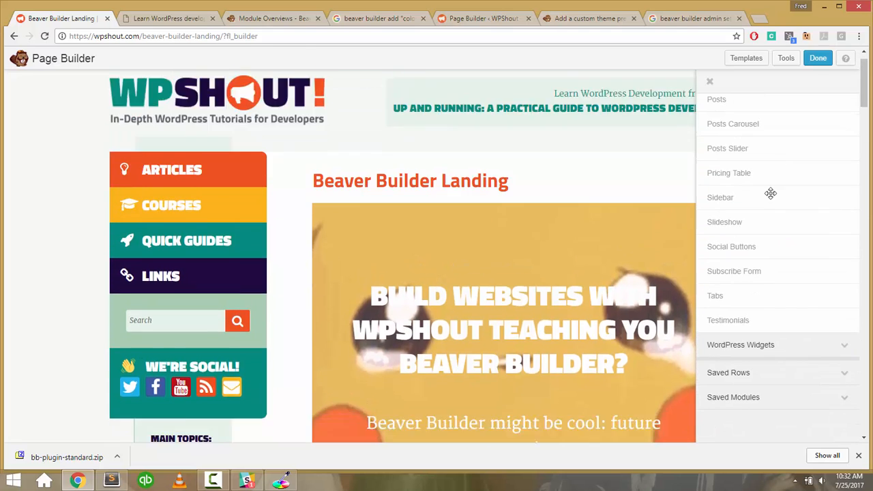
{"action": "left_click", "coordinate": [740, 398]}
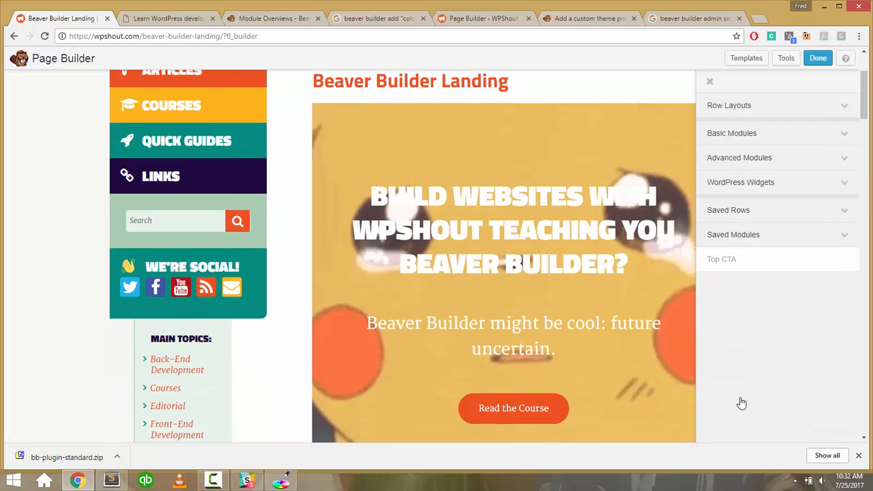
{"action": "left_click", "coordinate": [760, 159]}
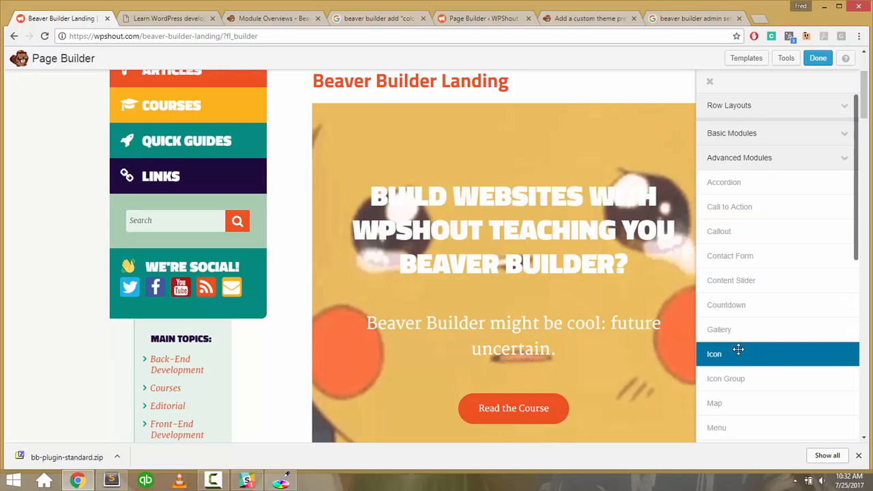
{"action": "left_click_drag", "start_coordinate": [741, 347], "coordinate": [738, 366]}
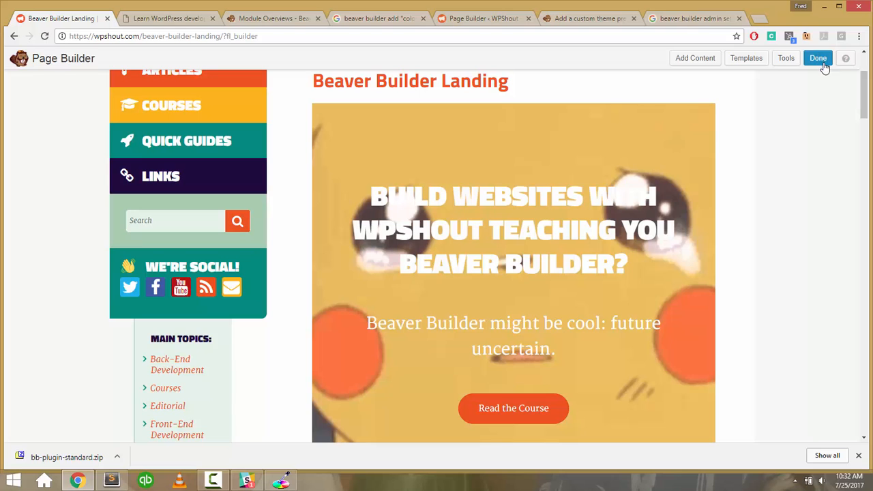
Place an Icon module in the empty row between the hero and the testimonials.
{"action": "left_click", "coordinate": [699, 60]}
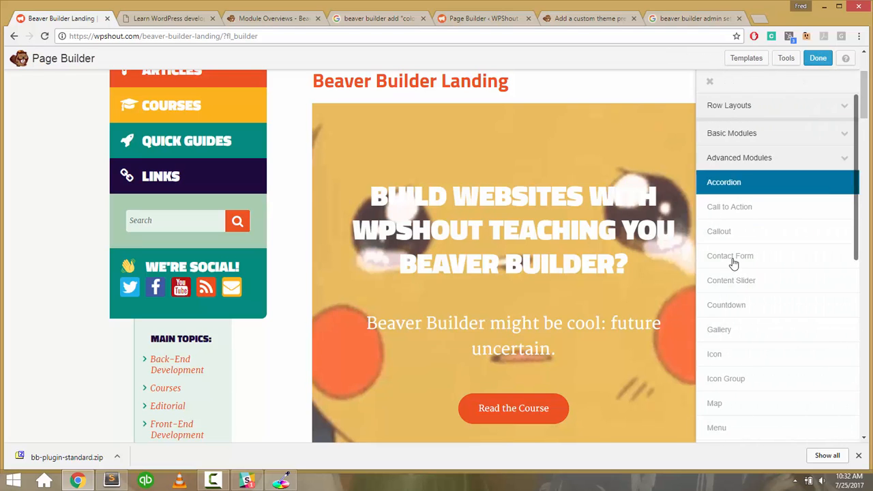
{"action": "scroll", "coordinate": [739, 280], "scroll_direction": "down", "scroll_amount": 2}
{"action": "scroll", "coordinate": [614, 311], "scroll_direction": "down", "scroll_amount": 6}
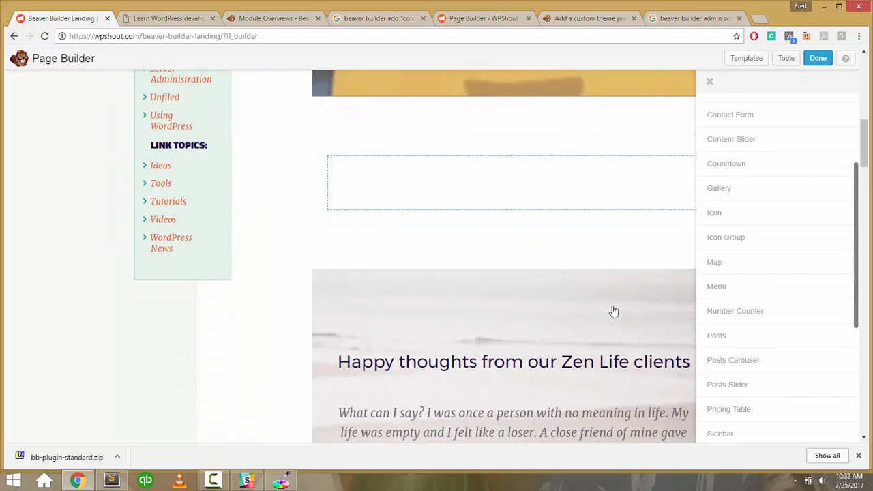
{"action": "scroll", "coordinate": [613, 310], "scroll_direction": "up", "scroll_amount": 1}
{"action": "left_click_drag", "start_coordinate": [716, 212], "coordinate": [597, 227]}
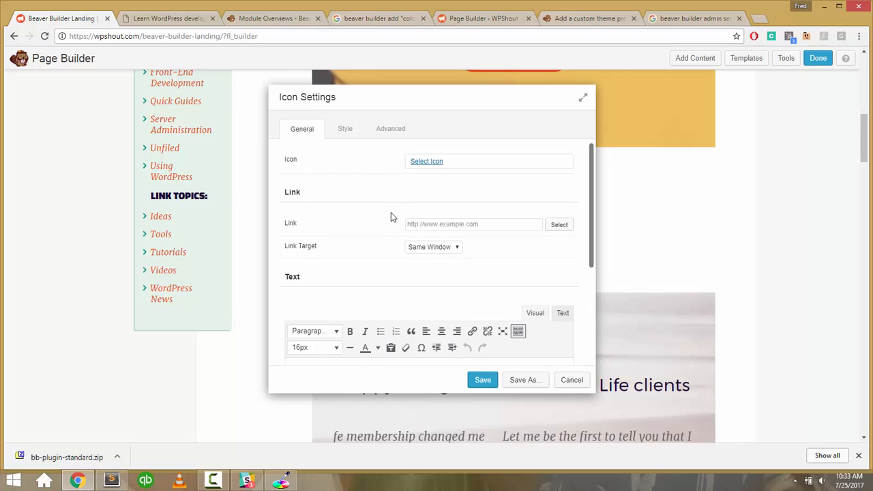
Examine the Icon module's Style and Advanced settings, including its color presets, and cancel the module.
{"action": "left_click", "coordinate": [391, 129]}
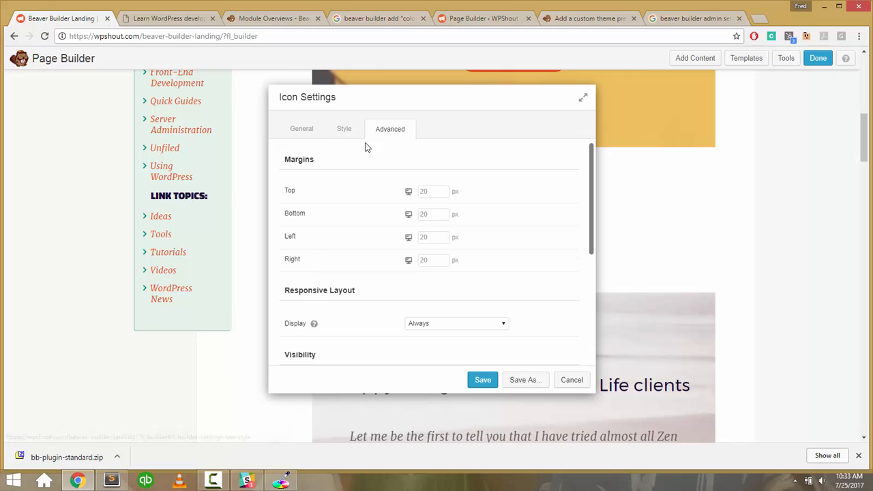
{"action": "left_click", "coordinate": [343, 134]}
{"action": "left_click", "coordinate": [415, 198]}
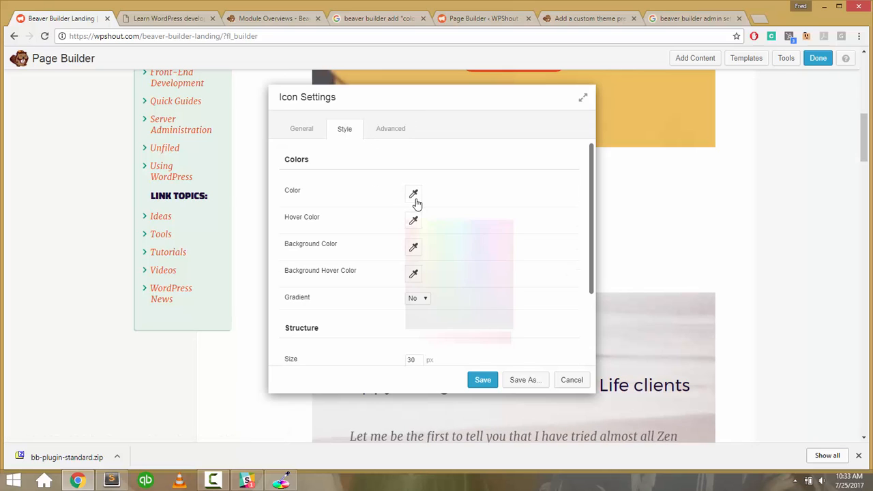
{"action": "left_click", "coordinate": [458, 356]}
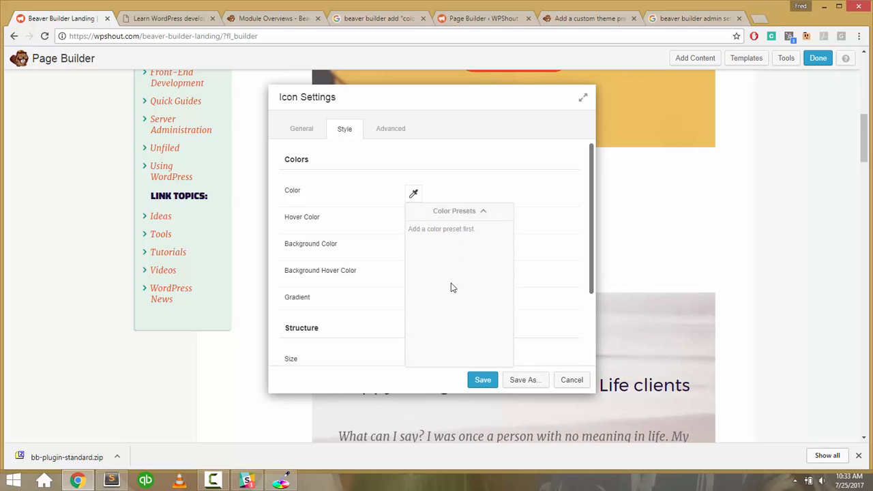
{"action": "triple_click", "coordinate": [447, 229]}
{"action": "left_click", "coordinate": [489, 176]}
{"action": "scroll", "coordinate": [431, 255], "scroll_direction": "down", "scroll_amount": 2}
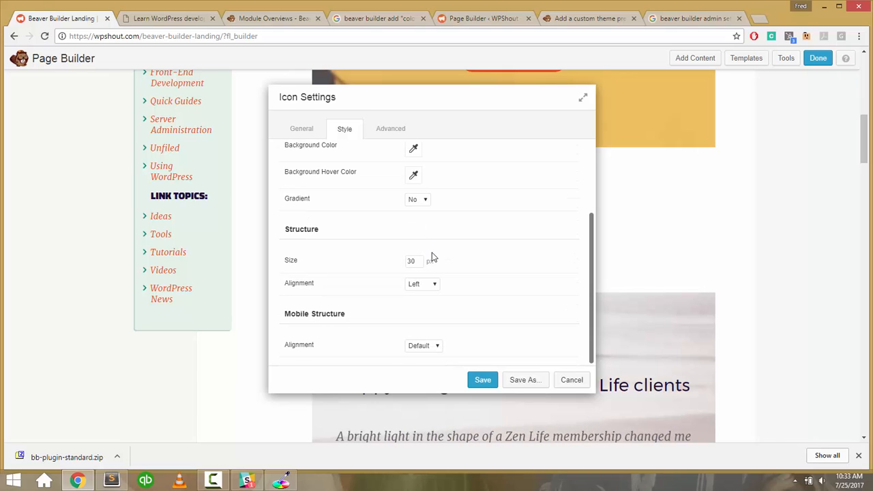
{"action": "scroll", "coordinate": [432, 256], "scroll_direction": "up", "scroll_amount": 2}
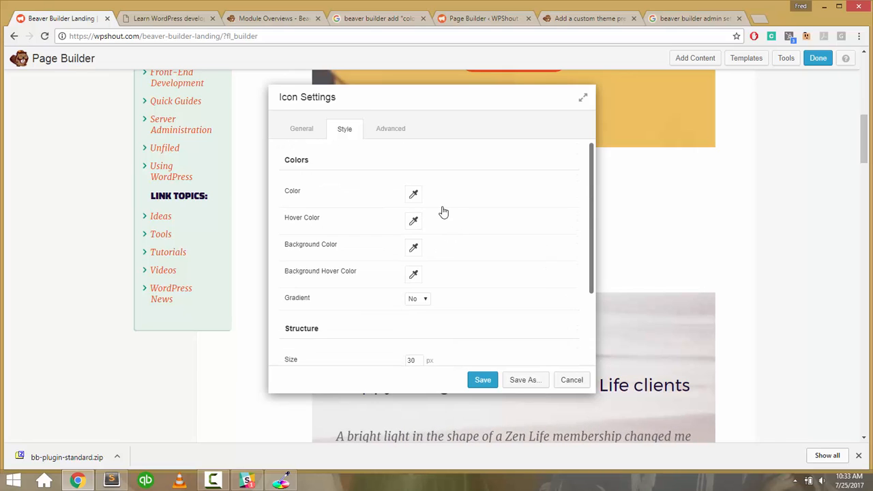
{"action": "left_click", "coordinate": [391, 134]}
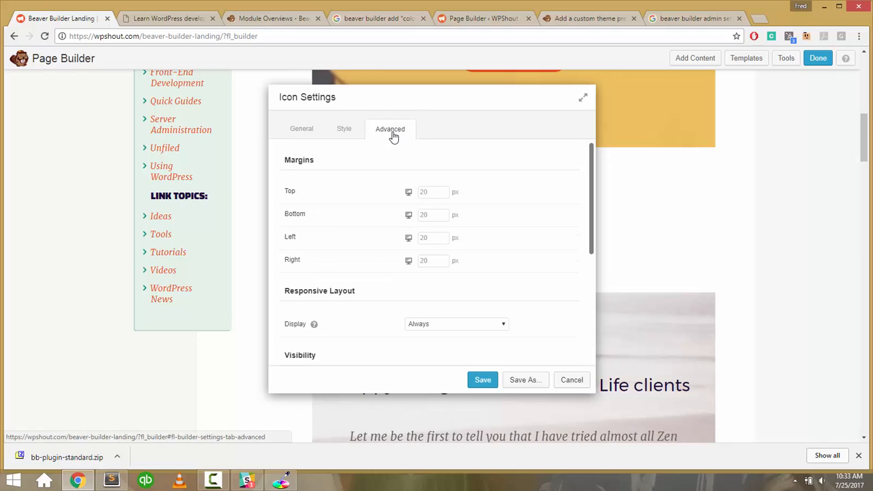
{"action": "left_click", "coordinate": [360, 133]}
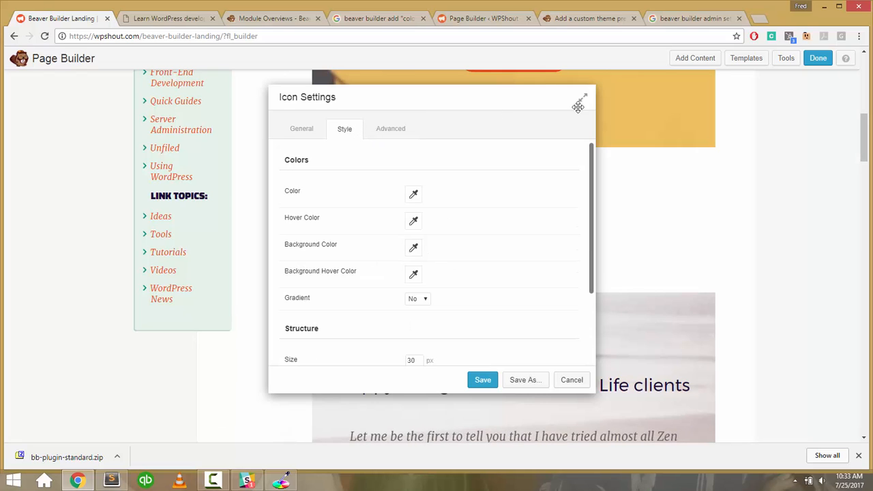
{"action": "left_click", "coordinate": [556, 384]}
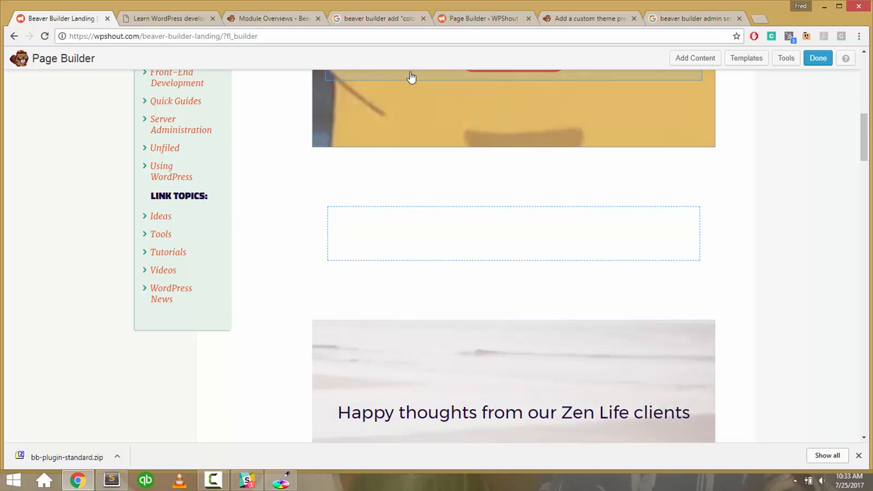
Look through the other open browser tabs, view the section icons on the upandrunningwp.com page, and return to the landing page.
{"action": "left_click", "coordinate": [259, 18]}
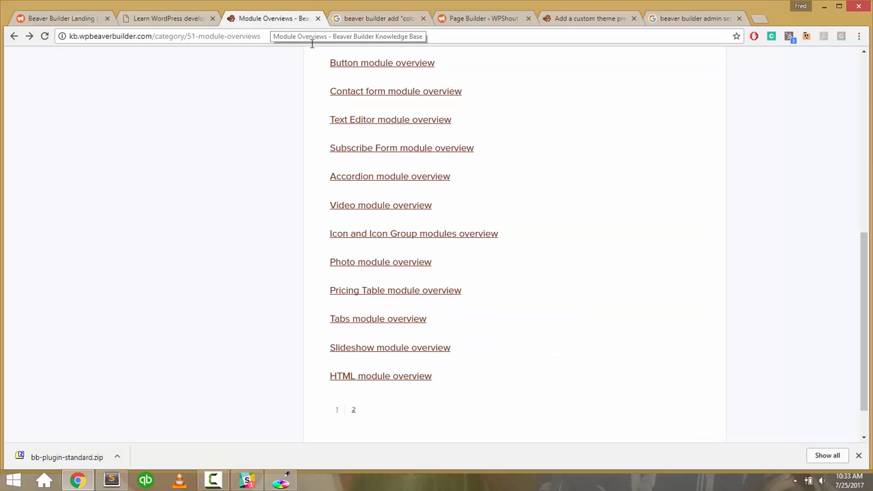
{"action": "left_click", "coordinate": [378, 19]}
{"action": "left_click", "coordinate": [444, 20]}
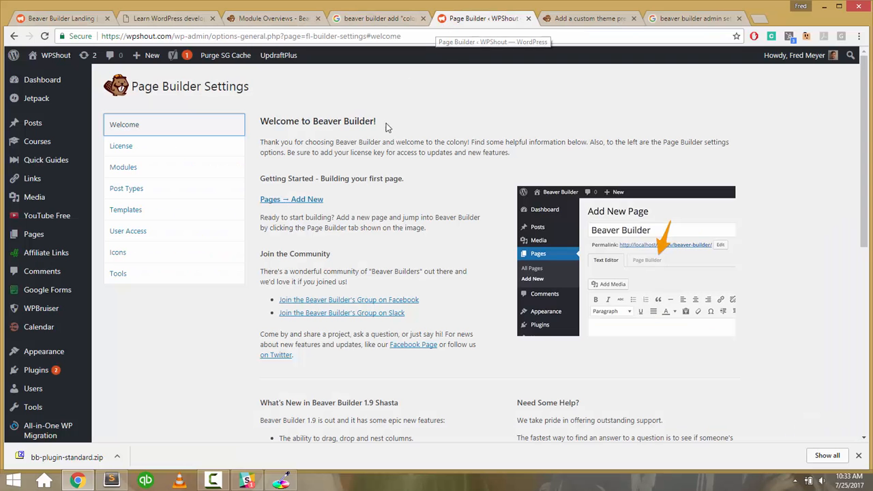
{"action": "left_click", "coordinate": [564, 21]}
{"action": "left_click", "coordinate": [205, 20]}
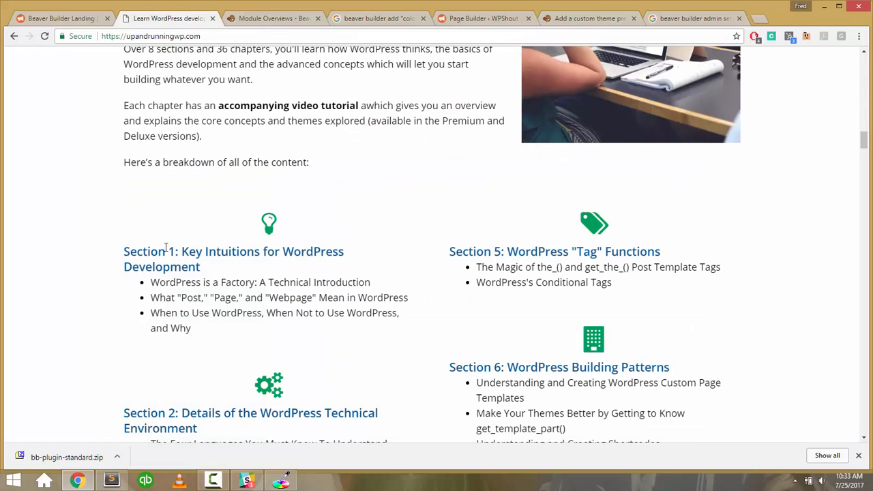
{"action": "left_click", "coordinate": [55, 19]}
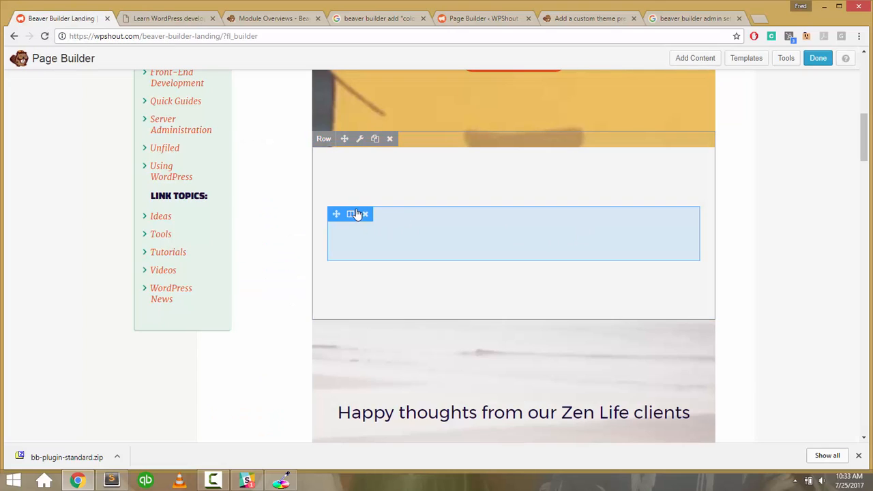
Add an Icon module to the empty row above the testimonials and choose the Font Awesome bathtub icon.
{"action": "left_click", "coordinate": [375, 245]}
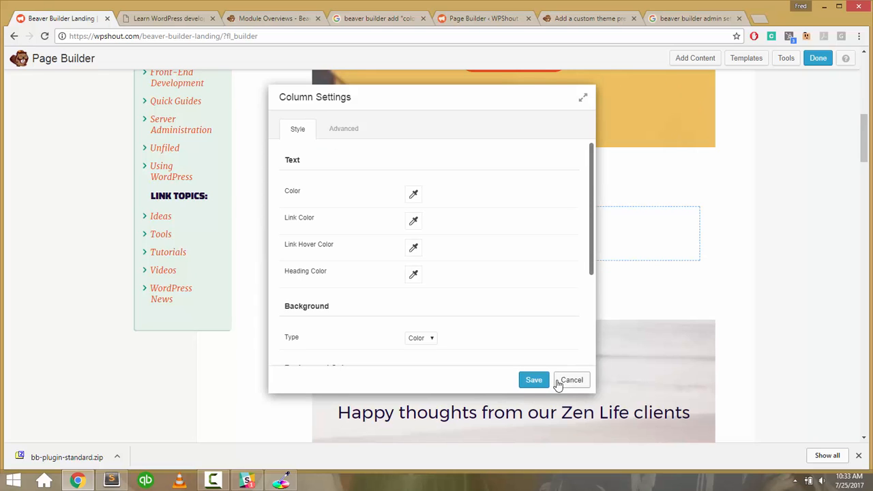
{"action": "left_click", "coordinate": [693, 58]}
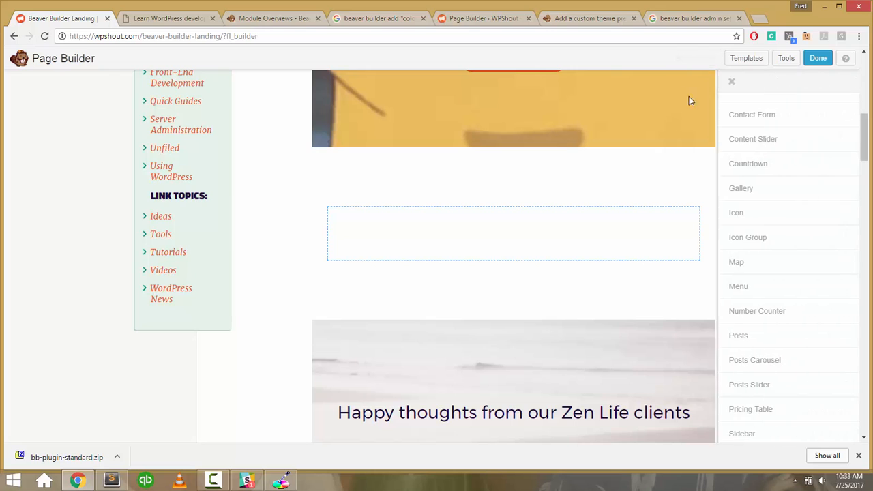
{"action": "left_click_drag", "start_coordinate": [743, 230], "coordinate": [607, 242]}
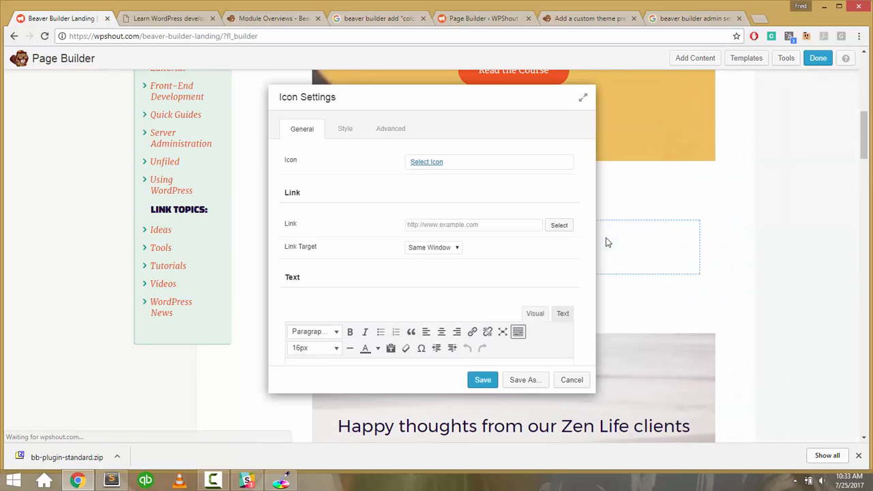
{"action": "scroll", "coordinate": [343, 219], "scroll_direction": "down", "scroll_amount": 3}
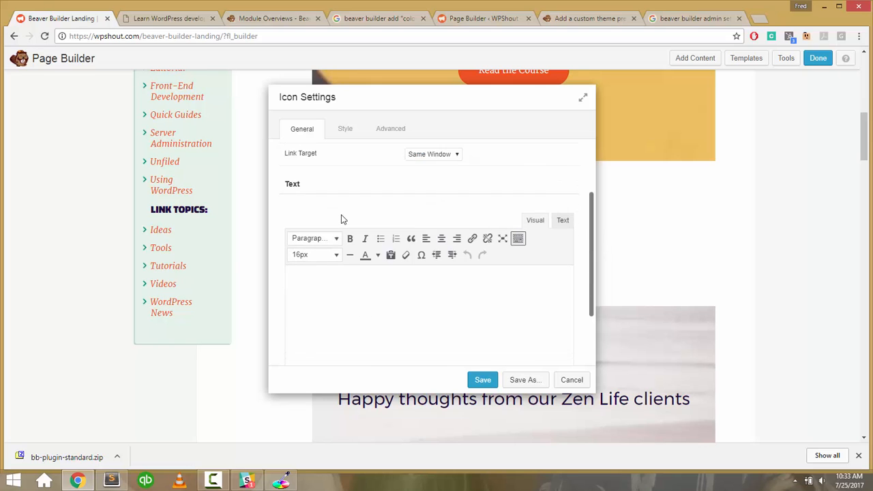
{"action": "scroll", "coordinate": [343, 219], "scroll_direction": "up", "scroll_amount": 3}
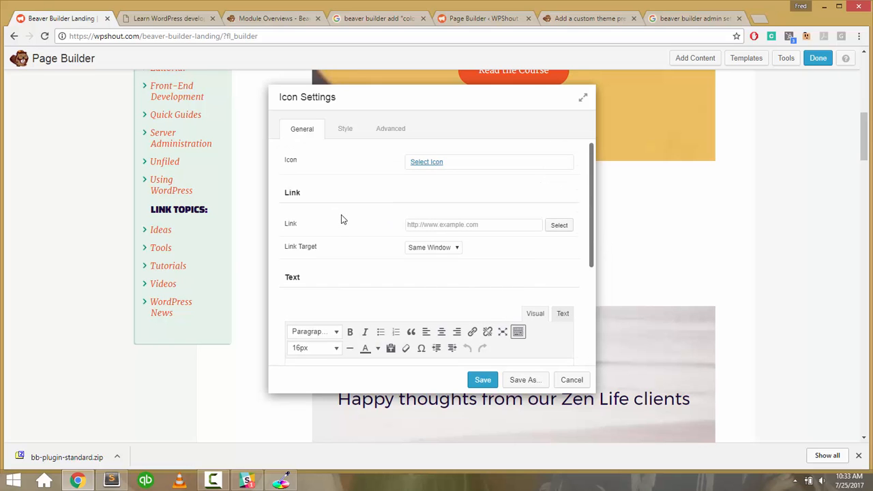
{"action": "left_click", "coordinate": [418, 163]}
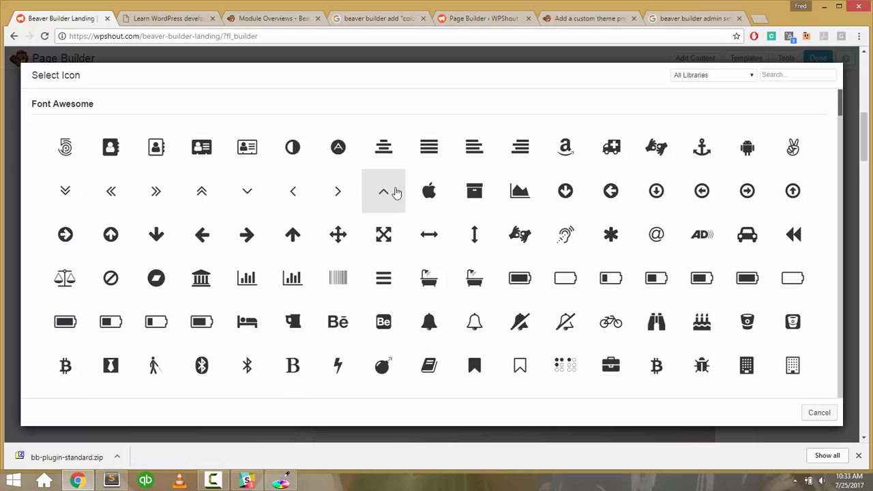
{"action": "left_click", "coordinate": [437, 281]}
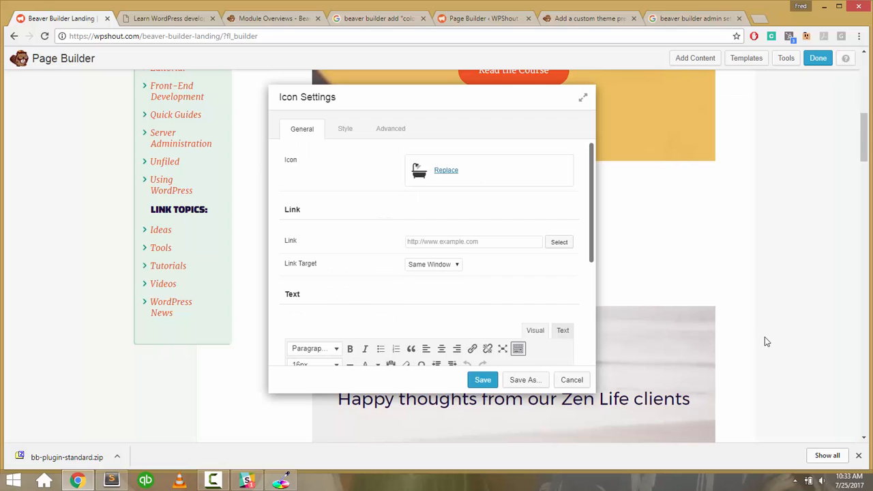
Set the icon's link to "/" and its text to "Icon text?".
{"action": "scroll", "coordinate": [357, 279], "scroll_direction": "down", "scroll_amount": 1}
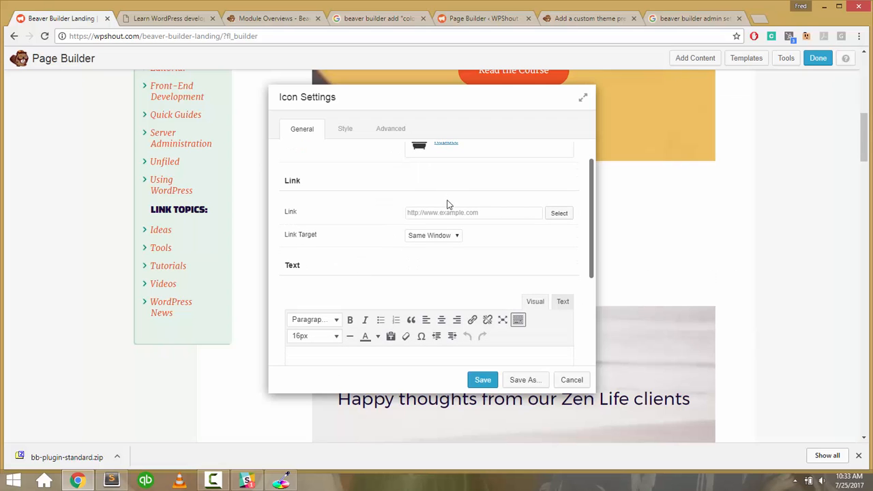
{"action": "left_click", "coordinate": [446, 207]}
{"action": "type", "text": "/"}
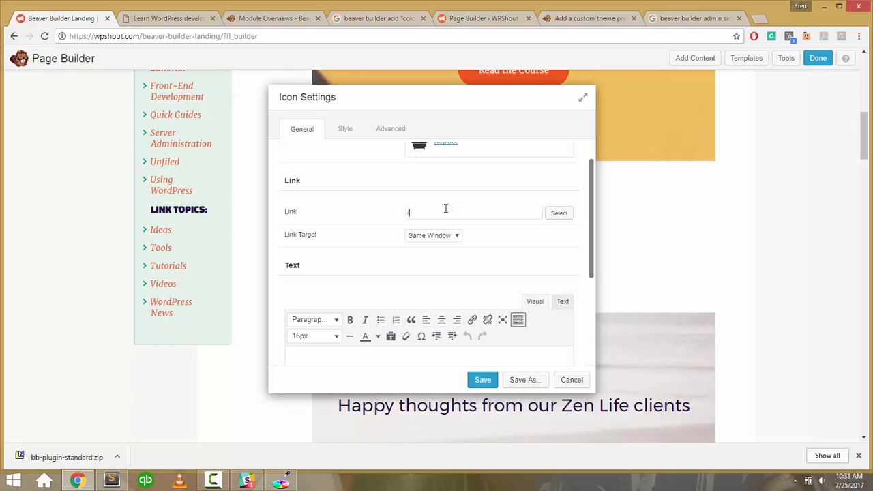
{"action": "scroll", "coordinate": [372, 248], "scroll_direction": "down", "scroll_amount": 3}
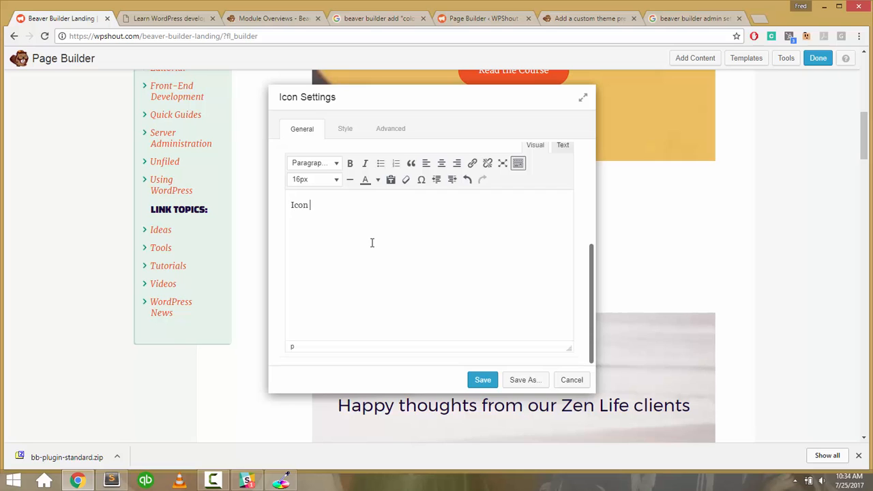
{"action": "scroll", "coordinate": [372, 244], "scroll_direction": "up", "scroll_amount": 3}
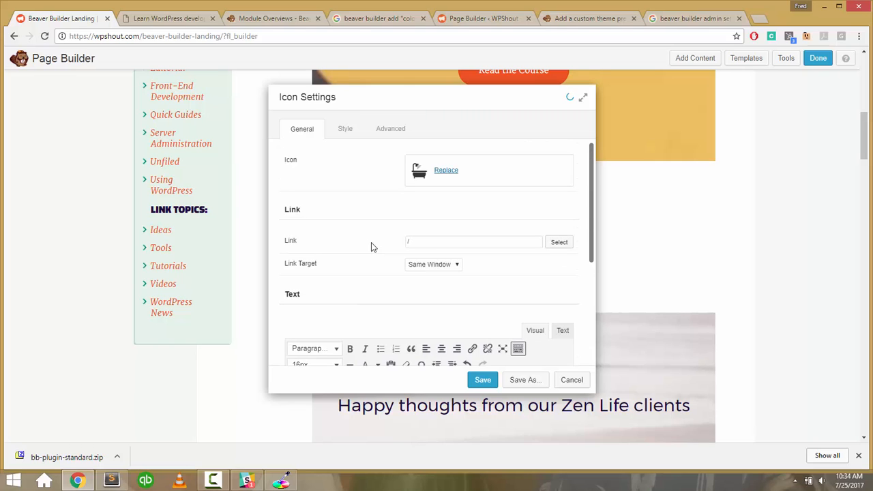
Check the icon's Style and Advanced settings, save the module, and view it on the page.
{"action": "left_click", "coordinate": [347, 131]}
{"action": "left_click", "coordinate": [381, 135]}
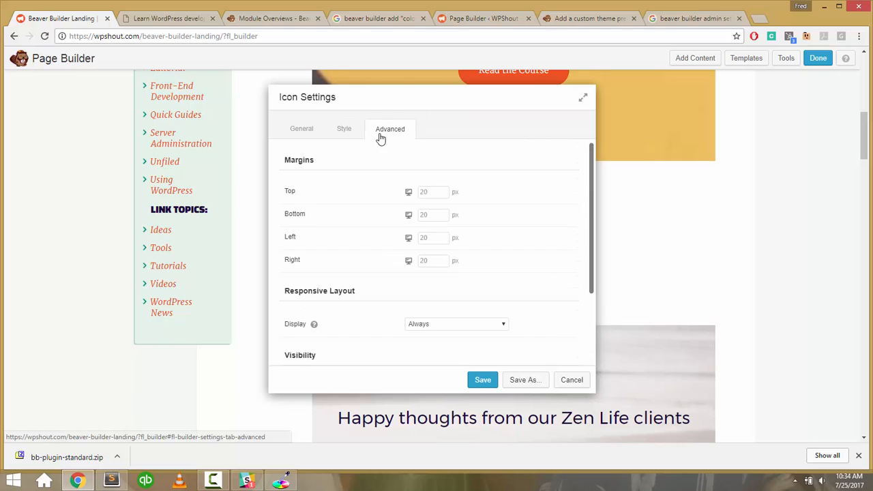
{"action": "left_click", "coordinate": [304, 133]}
{"action": "left_click", "coordinate": [481, 380]}
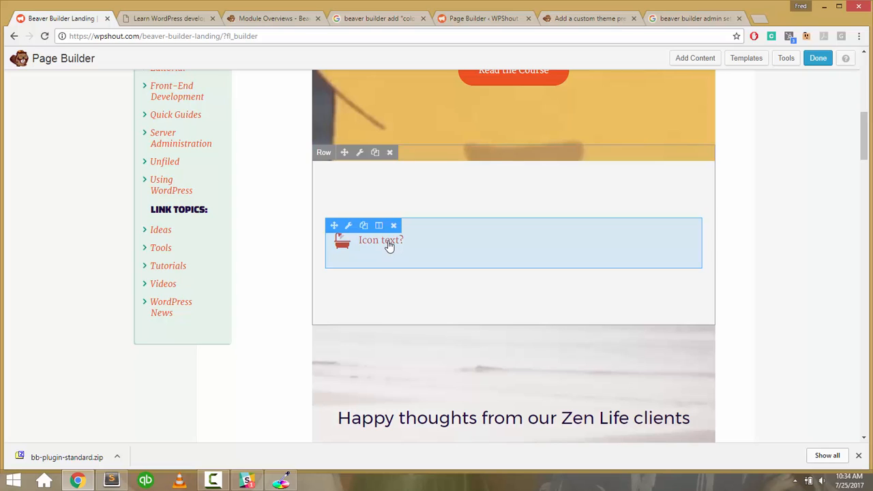
{"action": "scroll", "coordinate": [281, 285], "scroll_direction": "down", "scroll_amount": 2}
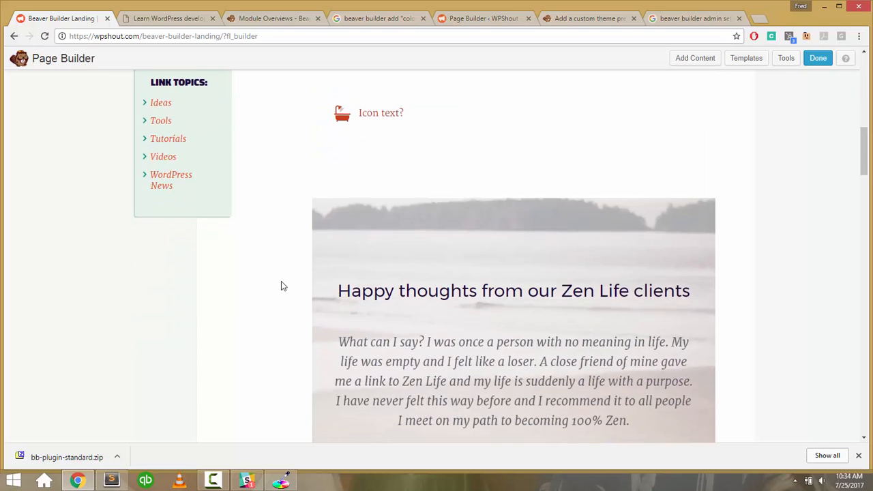
Duplicate the bathtub icon module twice and delete both copies.
{"action": "scroll", "coordinate": [281, 285], "scroll_direction": "up", "scroll_amount": 2}
{"action": "mouse_move", "coordinate": [345, 236]}
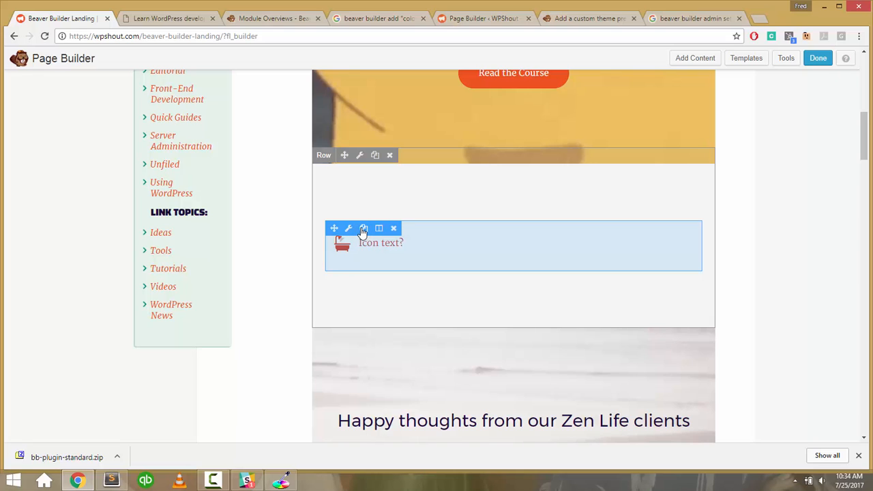
{"action": "left_click", "coordinate": [363, 230]}
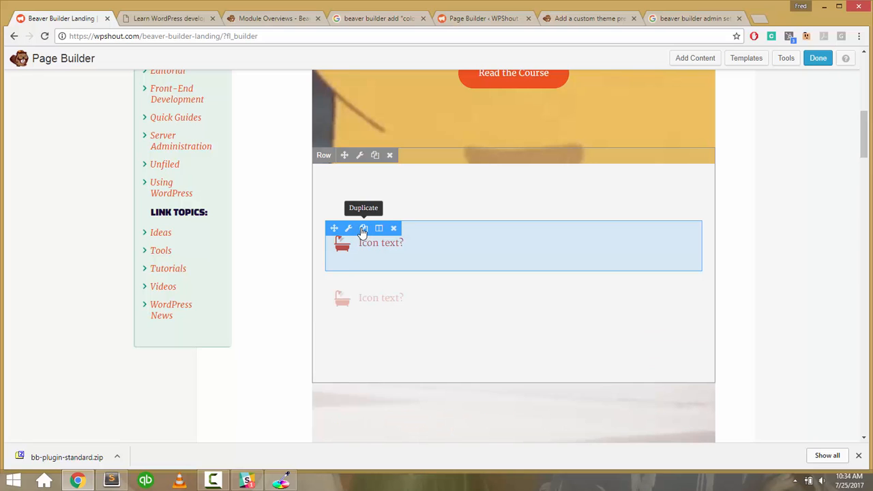
{"action": "left_click", "coordinate": [363, 229]}
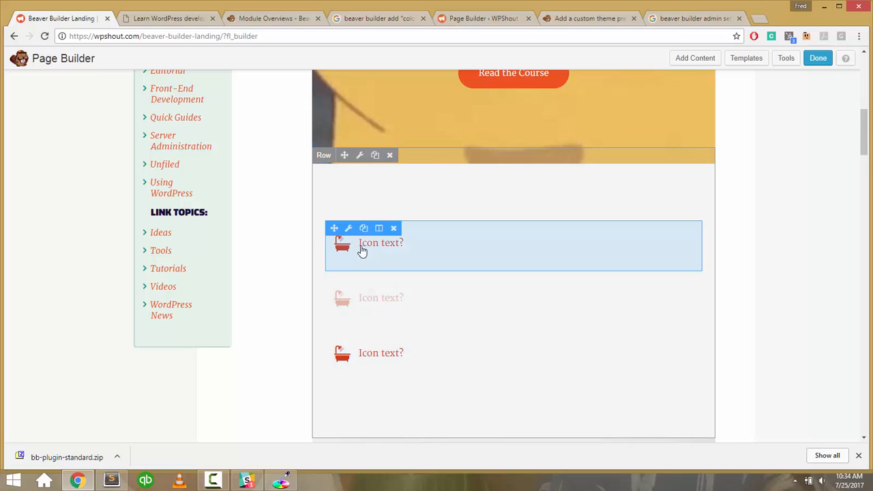
{"action": "left_click", "coordinate": [394, 284]}
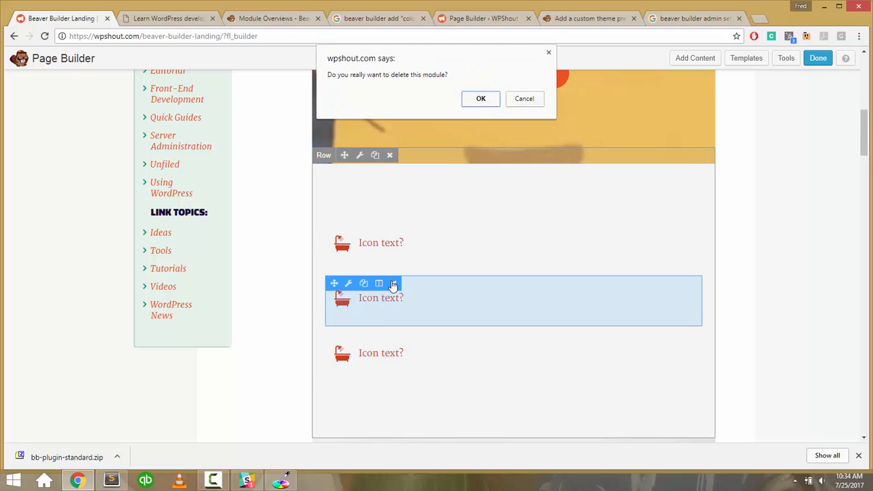
{"action": "key", "text": "Return"}
{"action": "left_click", "coordinate": [394, 284]}
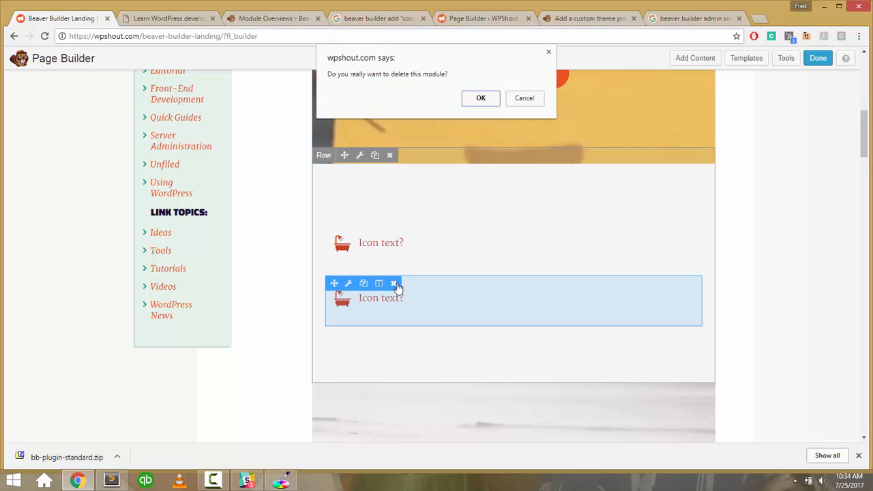
{"action": "key", "text": "Return"}
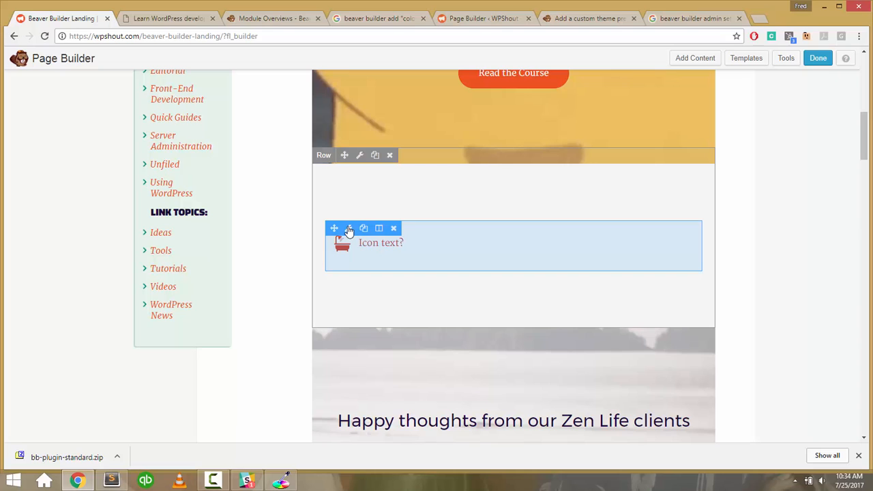
Set the bathtub icon's alignment to Center in its style settings.
{"action": "left_click", "coordinate": [349, 229]}
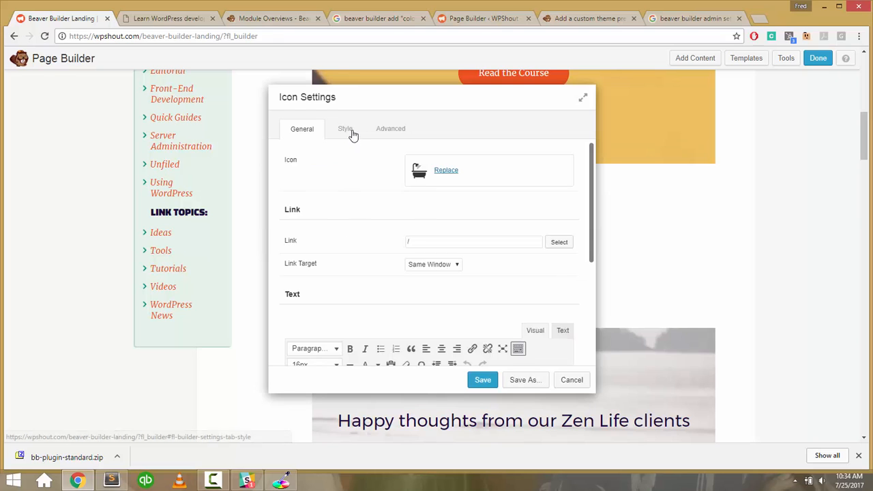
{"action": "left_click", "coordinate": [351, 133]}
{"action": "scroll", "coordinate": [342, 287], "scroll_direction": "down", "scroll_amount": 3}
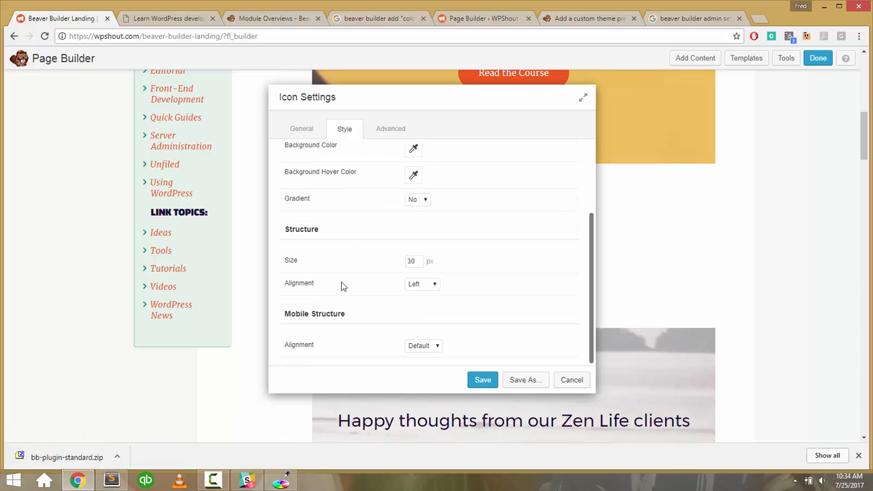
{"action": "left_click", "coordinate": [417, 284]}
Remove the bathtub icon's accompanying text and save the module.
{"action": "left_click", "coordinate": [300, 131]}
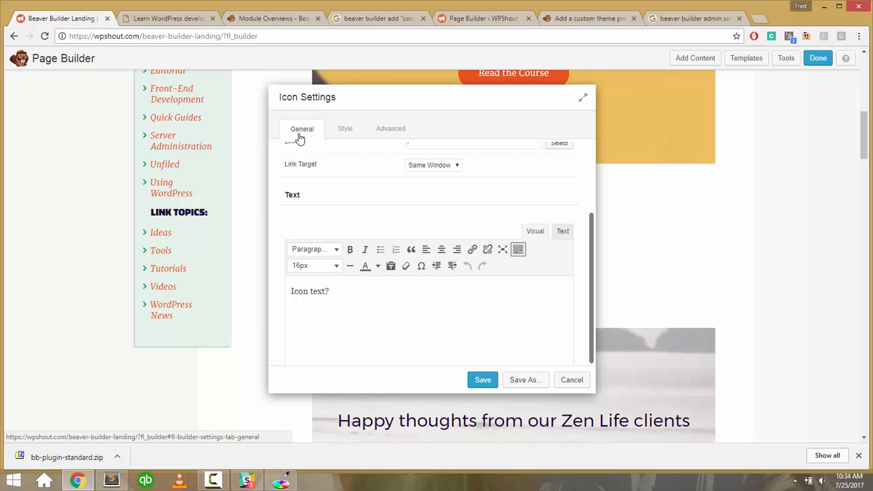
{"action": "scroll", "coordinate": [401, 279], "scroll_direction": "down", "scroll_amount": 2}
{"action": "left_click", "coordinate": [399, 274]}
{"action": "key", "text": "ctrl+a"}
{"action": "key", "text": "BackSpace"}
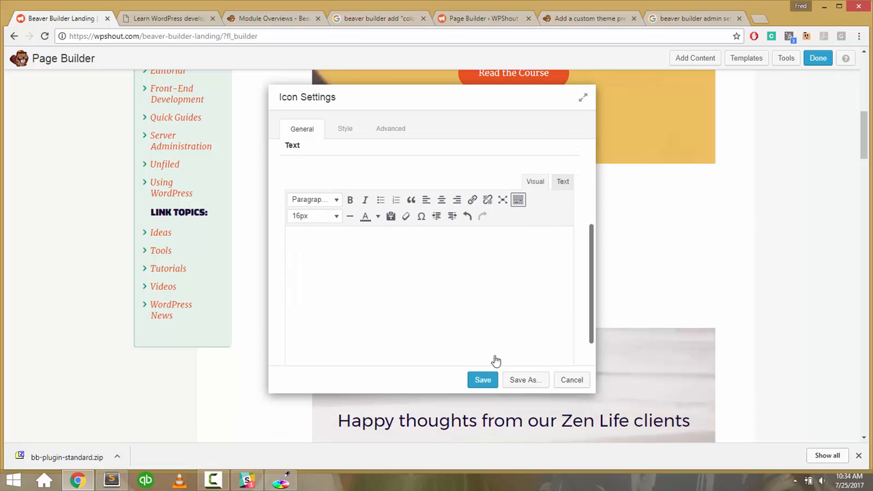
{"action": "left_click", "coordinate": [493, 382]}
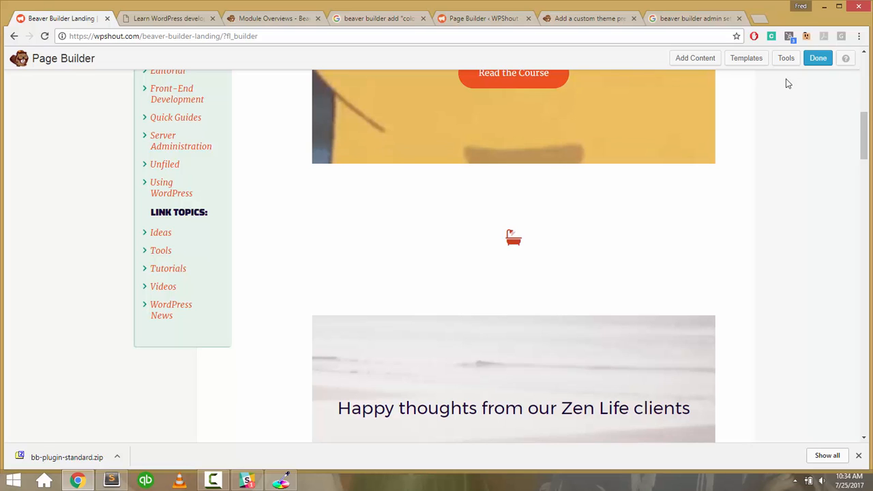
Add a Callout module from the advanced modules to the row containing the bathtub icon.
{"action": "left_click", "coordinate": [696, 60]}
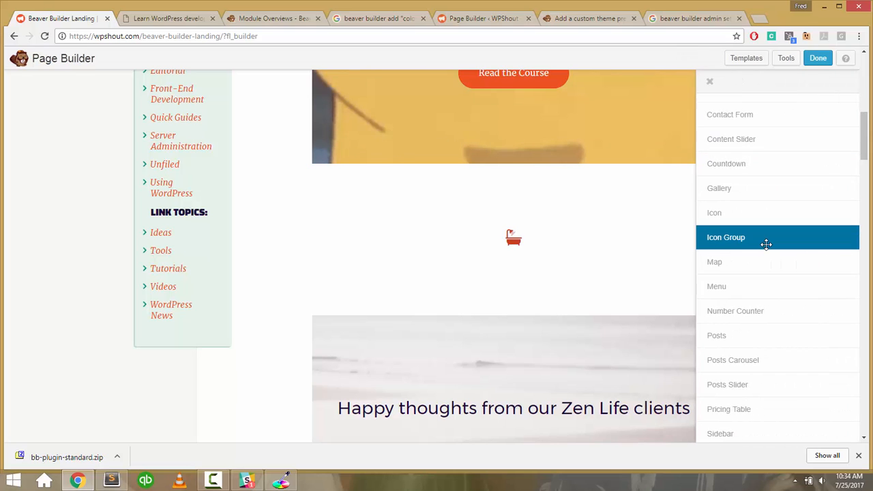
{"action": "scroll", "coordinate": [766, 244], "scroll_direction": "up", "scroll_amount": 3}
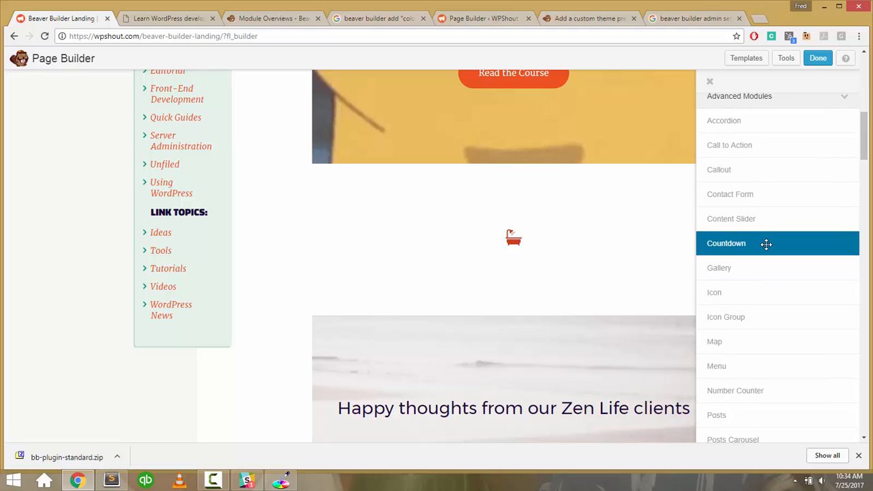
{"action": "scroll", "coordinate": [766, 245], "scroll_direction": "up", "scroll_amount": 2}
{"action": "scroll", "coordinate": [766, 244], "scroll_direction": "down", "scroll_amount": 6}
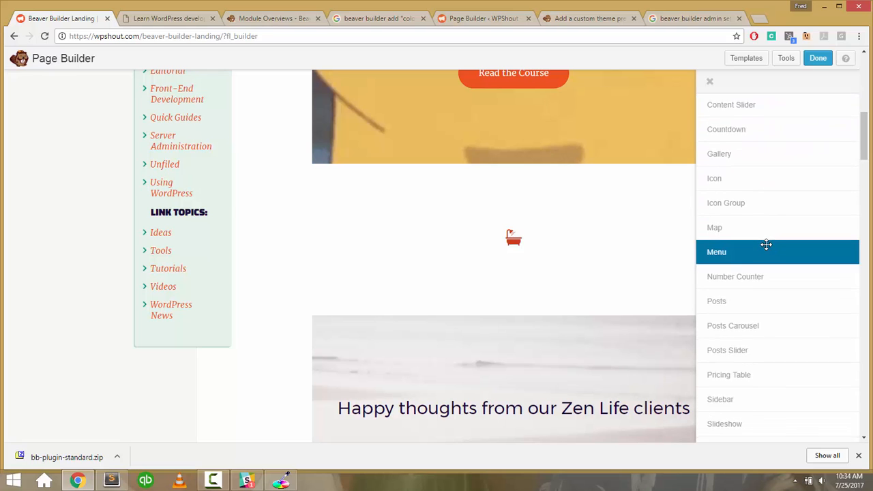
{"action": "scroll", "coordinate": [766, 244], "scroll_direction": "down", "scroll_amount": 5}
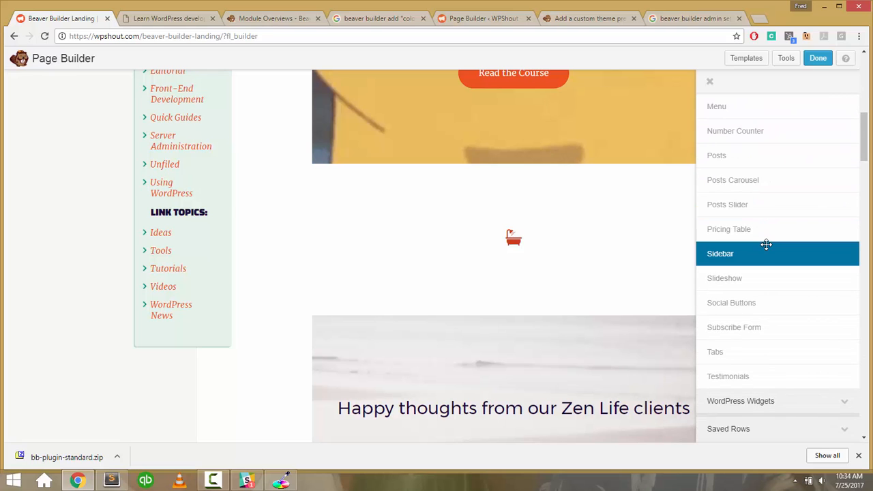
{"action": "scroll", "coordinate": [765, 244], "scroll_direction": "up", "scroll_amount": 3}
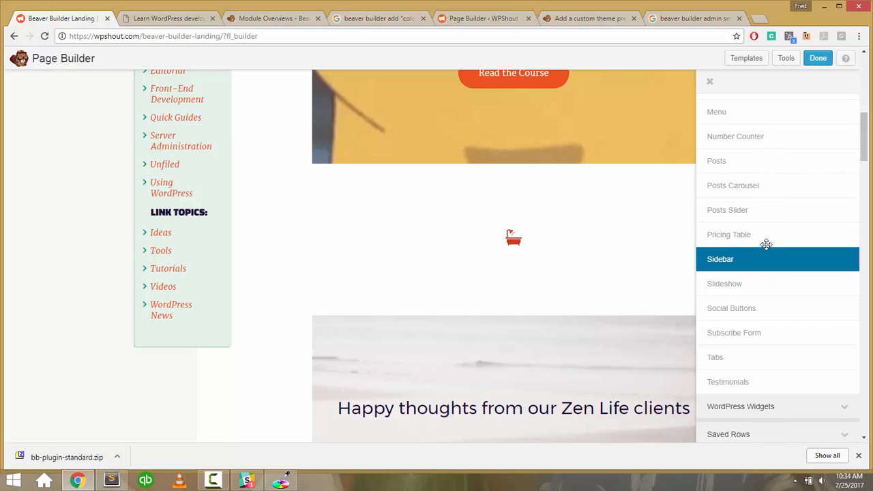
{"action": "scroll", "coordinate": [766, 244], "scroll_direction": "up", "scroll_amount": 4}
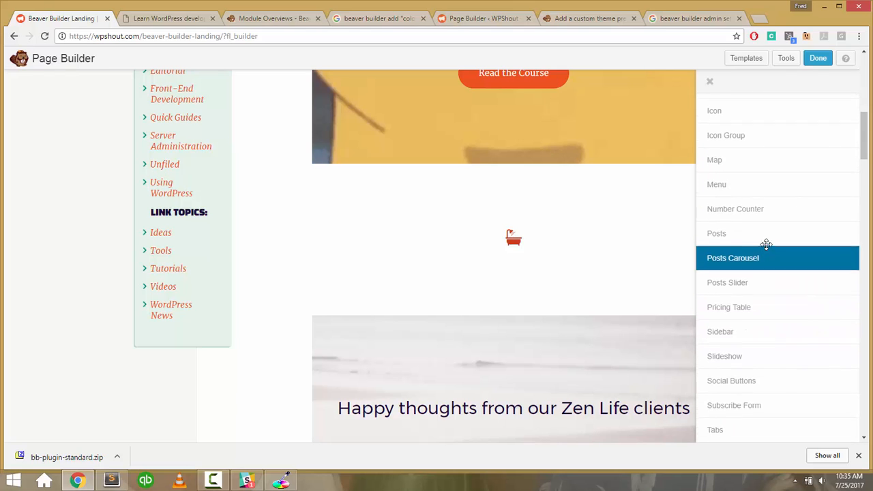
{"action": "scroll", "coordinate": [766, 244], "scroll_direction": "up", "scroll_amount": 5}
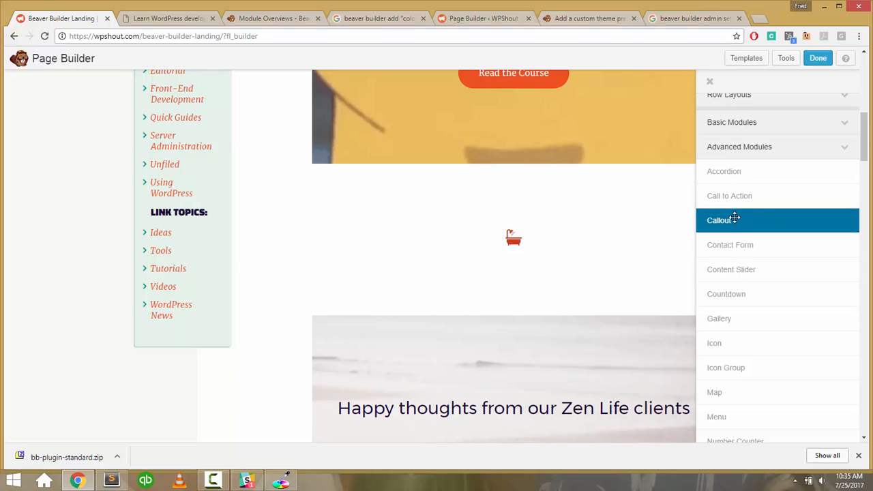
{"action": "left_click_drag", "start_coordinate": [736, 218], "coordinate": [653, 253]}
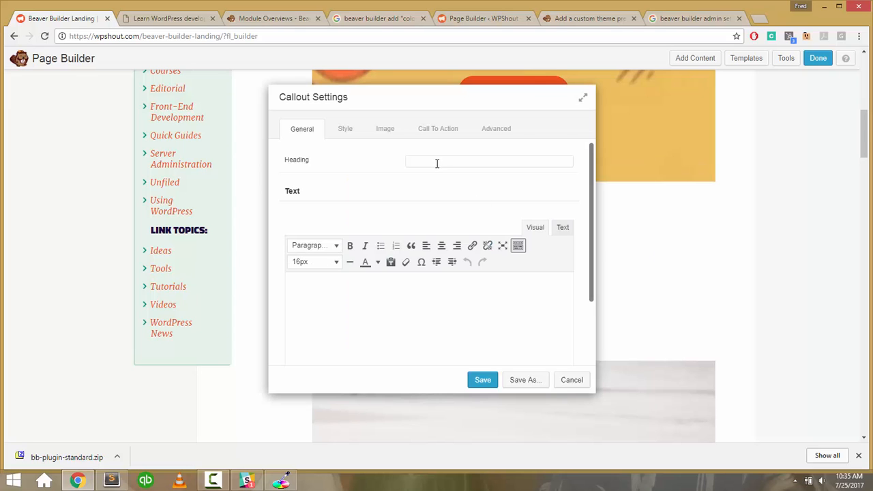
Close the custom theme preset article, find "callout" on the Module Overviews page, and open the Callout and Call to Action modules overview.
{"action": "left_click", "coordinate": [600, 19]}
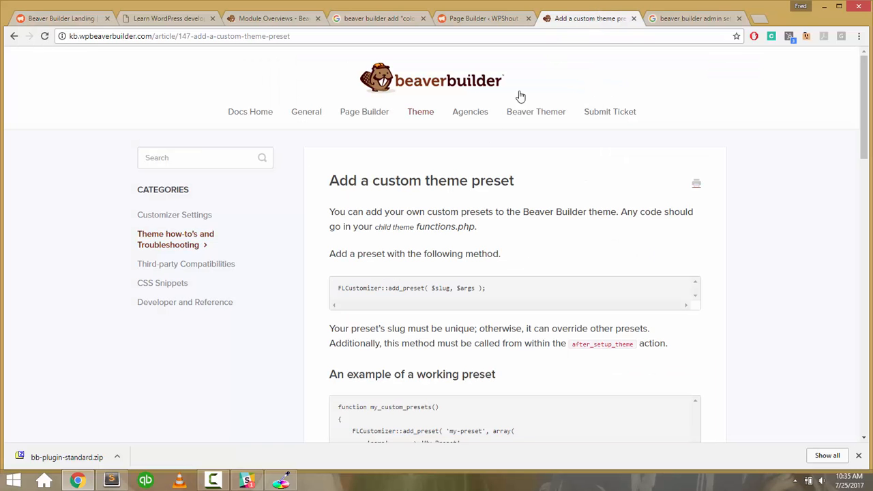
{"action": "left_click", "coordinate": [633, 18]}
{"action": "left_click", "coordinate": [262, 21]}
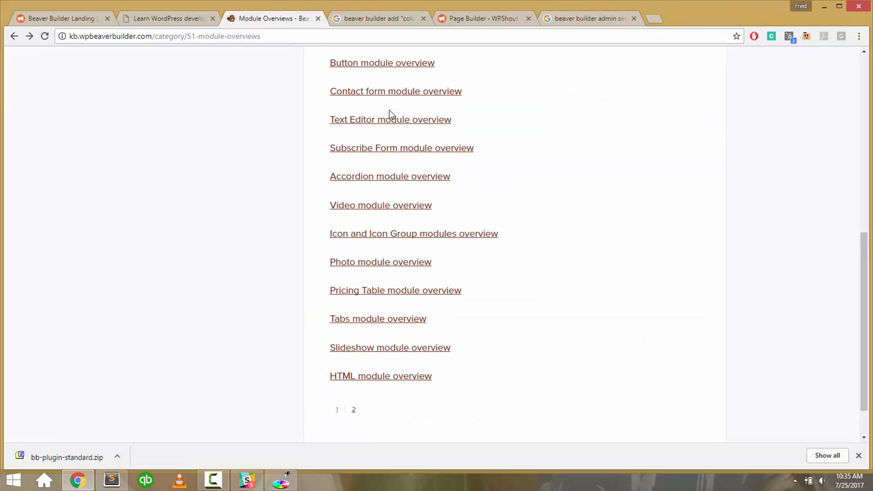
{"action": "key", "text": "ctrl+f"}
{"action": "type", "text": "callout"}
{"action": "scroll", "coordinate": [452, 166], "scroll_direction": "down", "scroll_amount": 2}
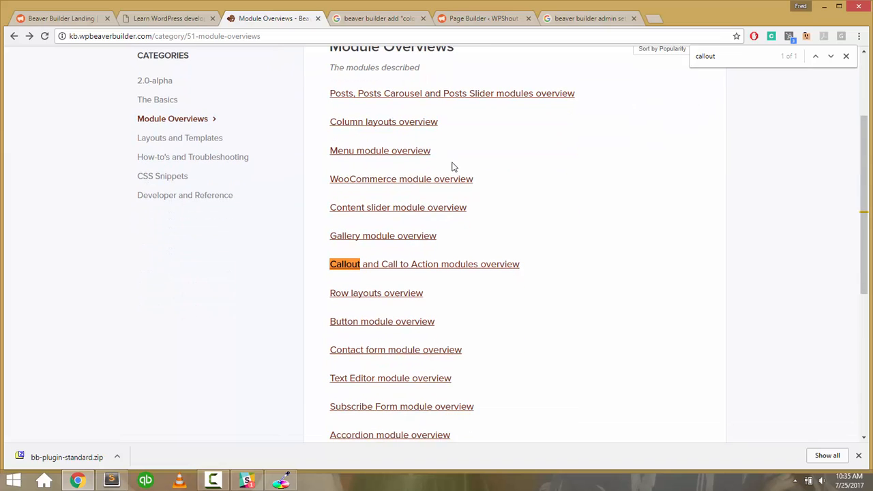
{"action": "left_click", "coordinate": [452, 266]}
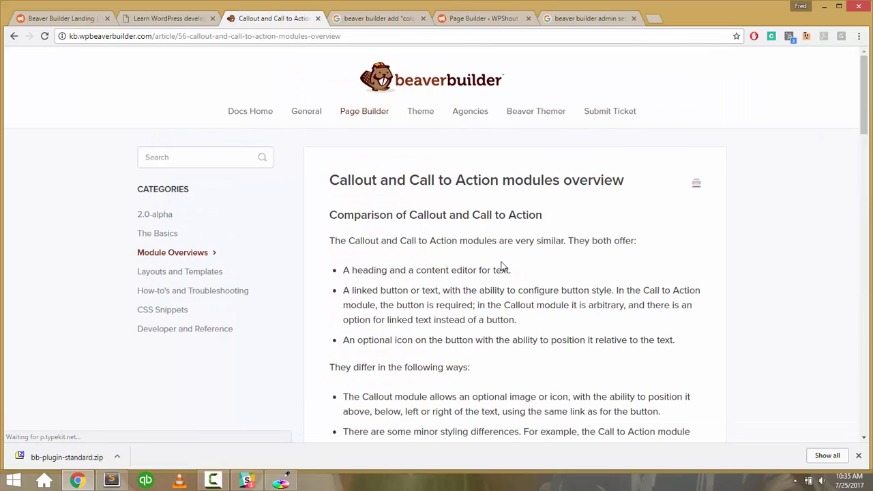
Examine the article's Callout module uses and examples, compare the section icons on the upandrunningwp.com page, and return to the callout settings.
{"action": "scroll", "coordinate": [501, 266], "scroll_direction": "down", "scroll_amount": 5}
{"action": "scroll", "coordinate": [501, 266], "scroll_direction": "down", "scroll_amount": 6}
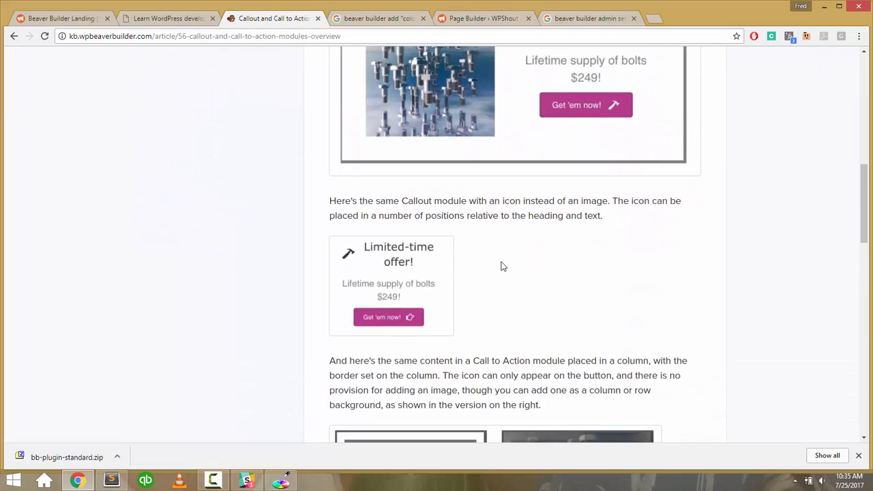
{"action": "scroll", "coordinate": [502, 266], "scroll_direction": "down", "scroll_amount": 6}
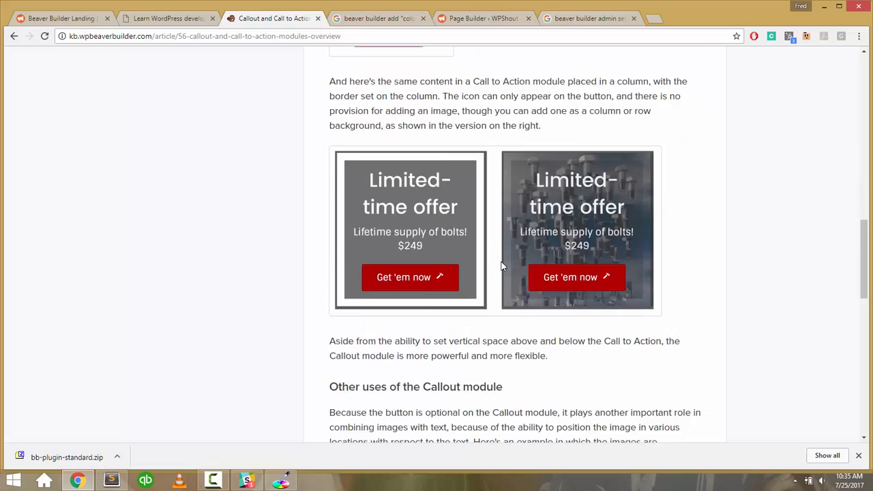
{"action": "scroll", "coordinate": [502, 265], "scroll_direction": "up", "scroll_amount": 1}
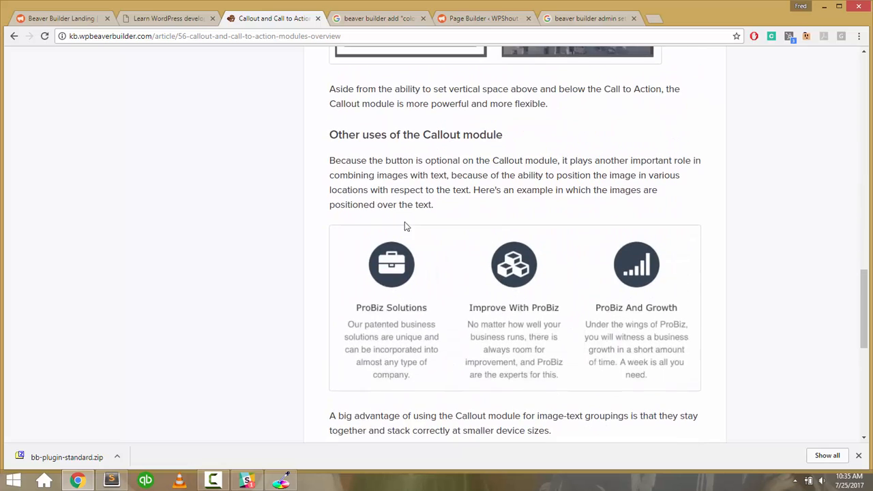
{"action": "triple_click", "coordinate": [519, 167]}
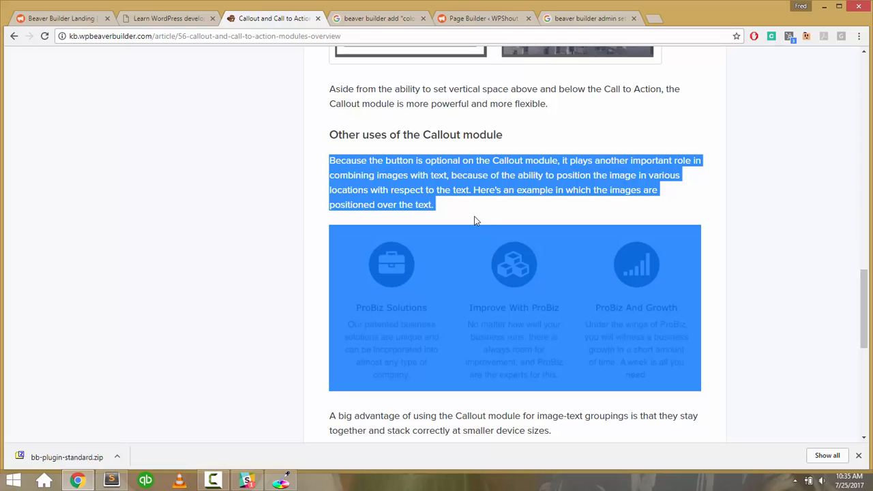
{"action": "left_click", "coordinate": [374, 131]}
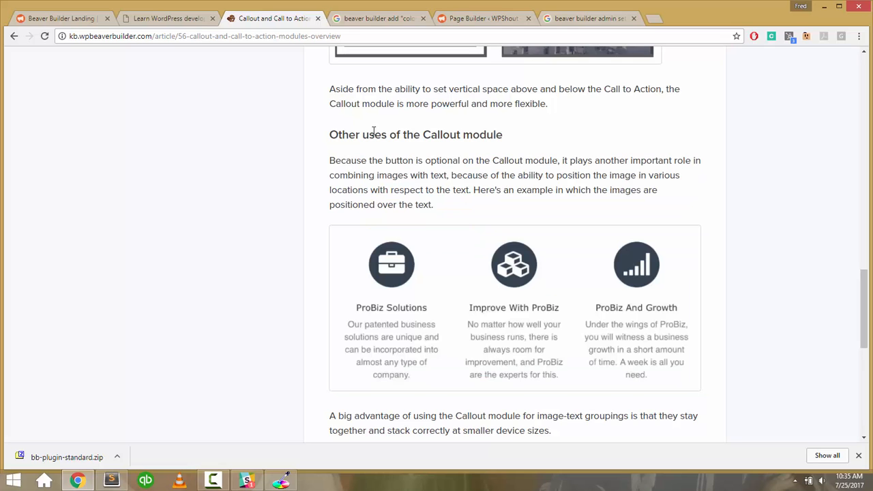
{"action": "left_click", "coordinate": [130, 15]}
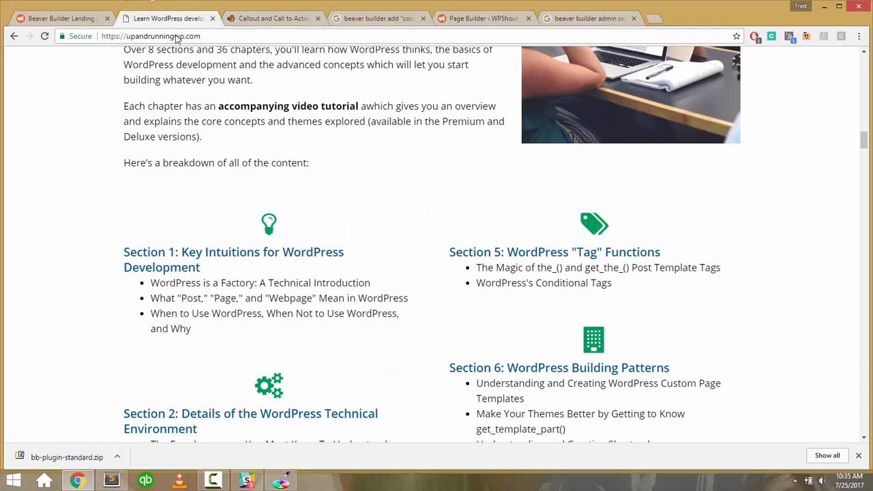
{"action": "left_click", "coordinate": [84, 17]}
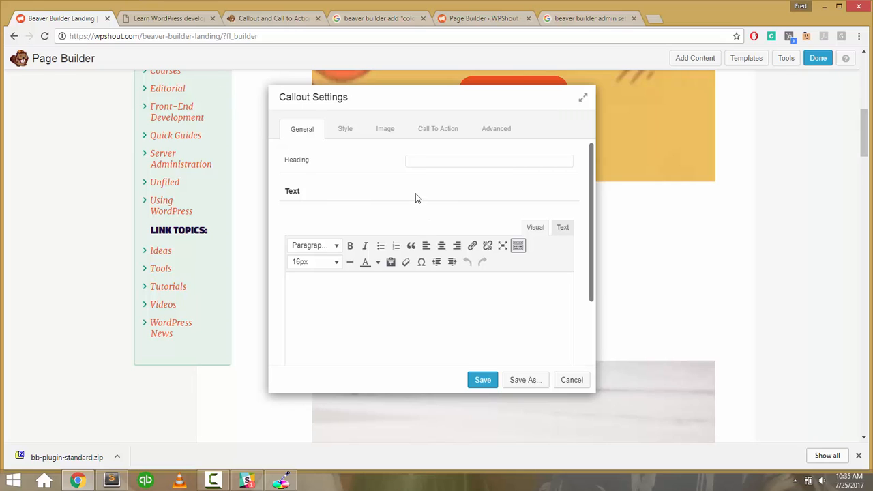
Enter the heading "Callout One" and fill the callout's text with lipsum.com's opening lorem ipsum sentences, through "Donec ac vestibulum sem.".
{"action": "type", "text": "Callout One"}
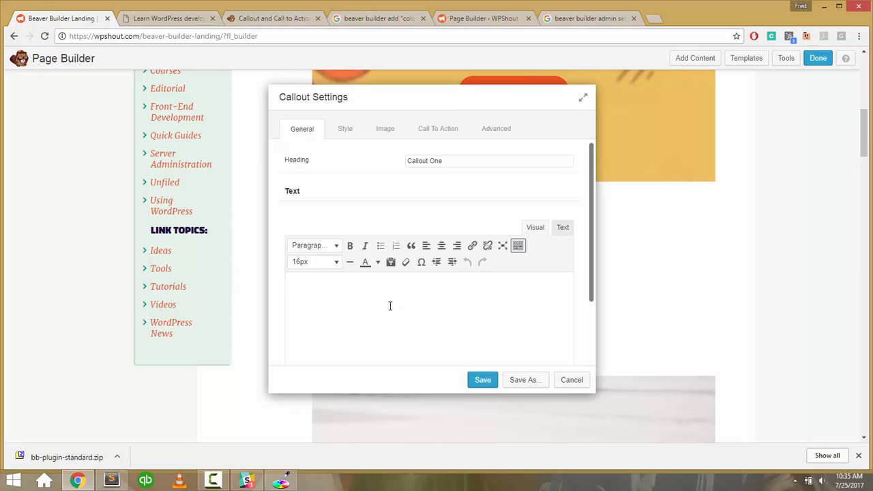
{"action": "key", "text": "ctrl+t"}
{"action": "type", "text": "li"}
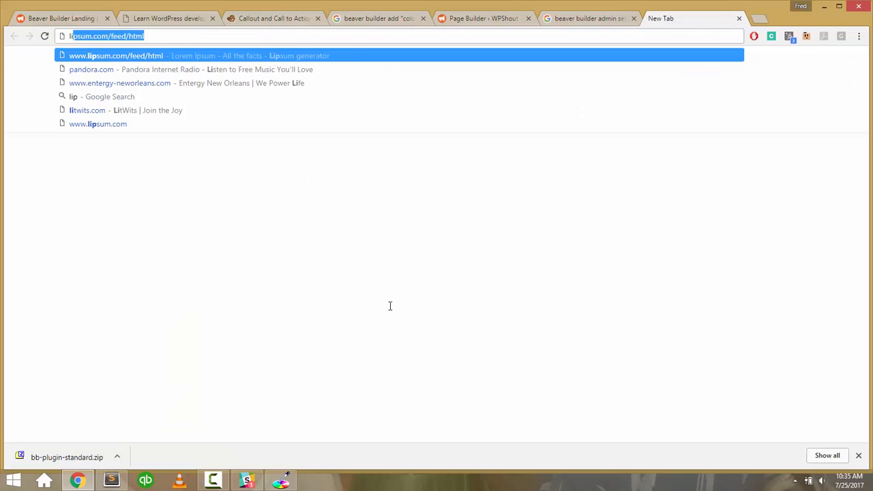
{"action": "key", "text": "Return"}
{"action": "triple_click", "coordinate": [317, 246]}
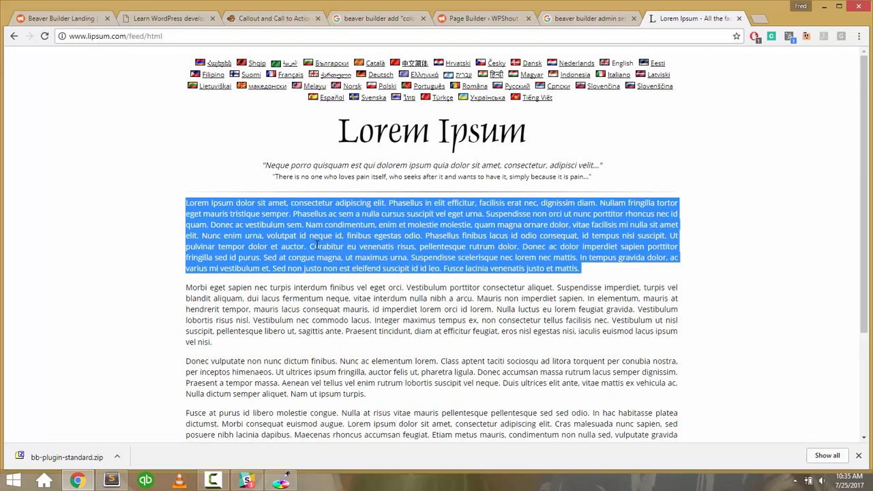
{"action": "left_click", "coordinate": [301, 224]}
{"action": "left_click_drag", "start_coordinate": [301, 224], "coordinate": [185, 202]}
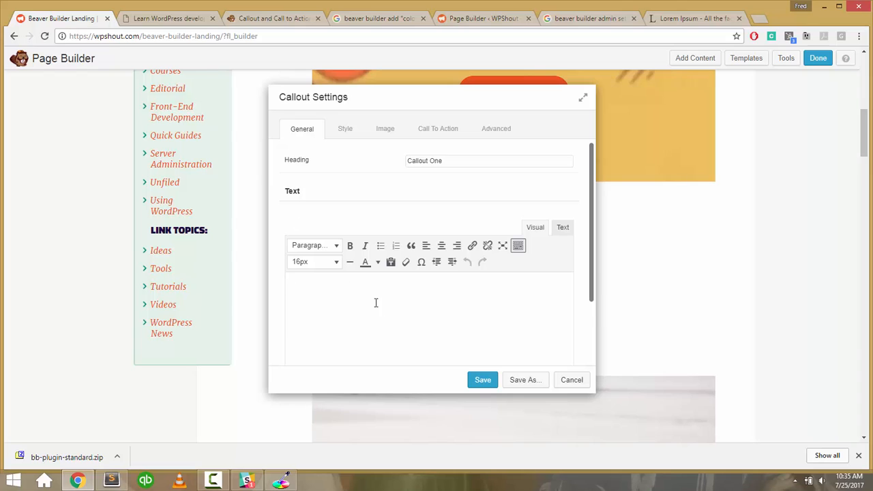
{"action": "type", "text": "Lorem ipsum dolor sit amet, consectetur adipiscing elit. Phasellus in elit efficitur, facilisis erat nec, dignissim diam. Nullam fringilla tortor eget mauris tristique semper. Phasellus ac sem a nulla cursus suscipit vel eget urna. Suspendisse non orci ut nunc porttitor rhoncus nec id quam. Donec ac vestibulum sem."}
Change the callout's heading to "A Callout" and try to save the module.
{"action": "double_click", "coordinate": [416, 161]}
{"action": "type", "text": "A "}
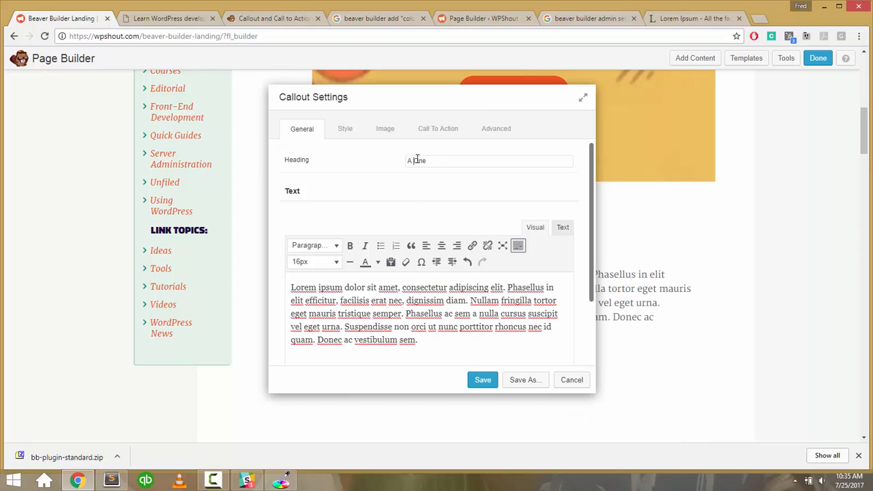
{"action": "type", "text": "Callout"}
{"action": "key", "text": "BackSpace"}
{"action": "key", "text": "Left"}
{"action": "key", "text": "Left"}
{"action": "key", "text": "Left"}
{"action": "key", "text": "BackSpace"}
{"action": "left_click", "coordinate": [479, 376]}
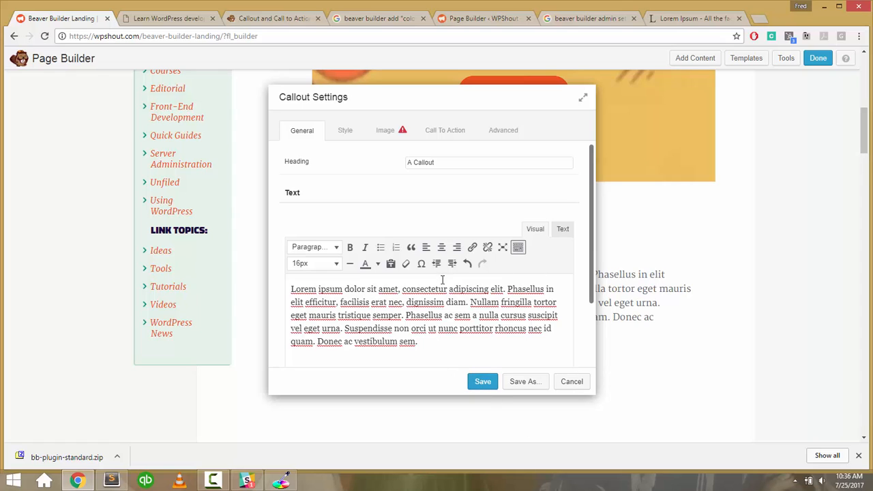
Search the media library for "kraken" and use kraken_featured_img.png as the callout's photo.
{"action": "left_click", "coordinate": [384, 129]}
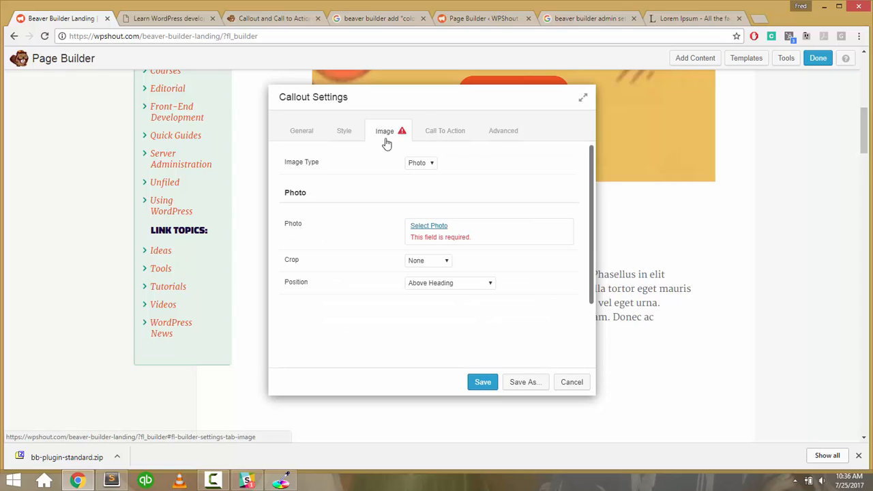
{"action": "left_click", "coordinate": [428, 226]}
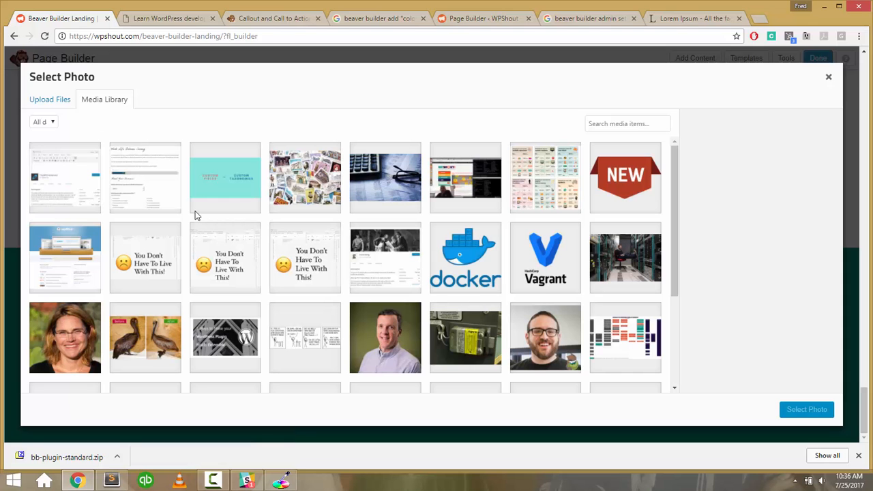
{"action": "left_click", "coordinate": [597, 123]}
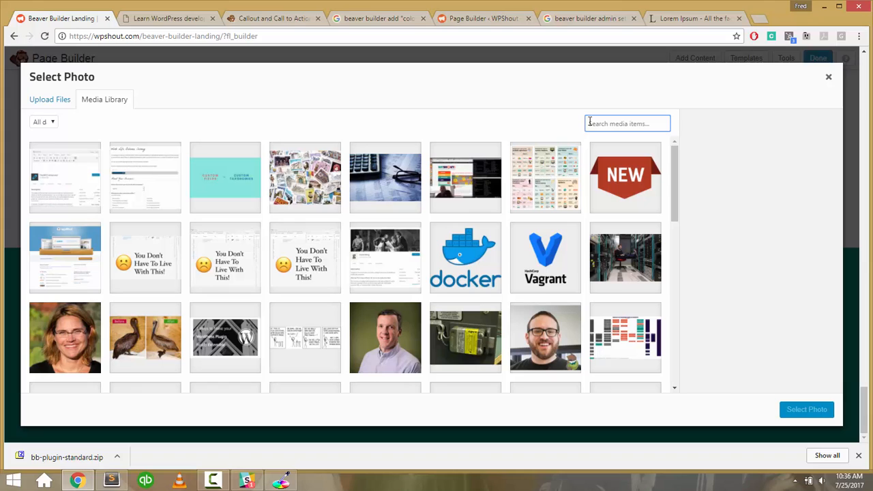
{"action": "type", "text": "s"}
{"action": "key", "text": "BackSpace"}
{"action": "type", "text": "s"}
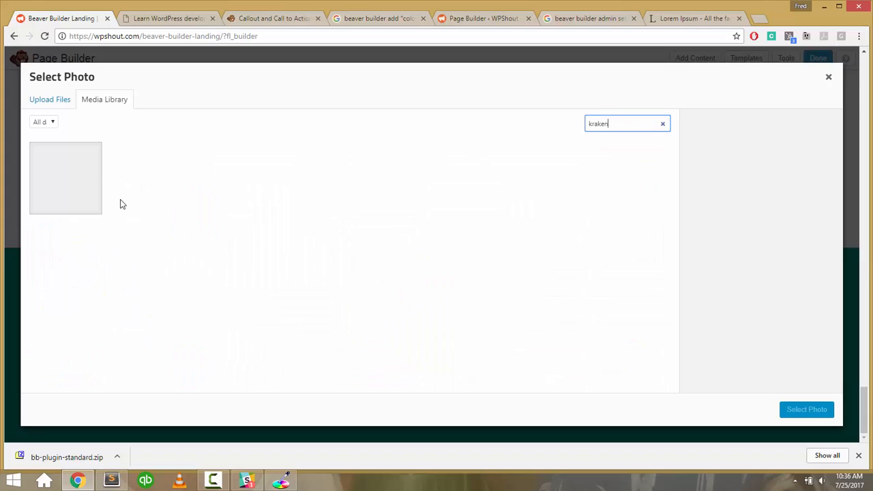
{"action": "left_click", "coordinate": [77, 191]}
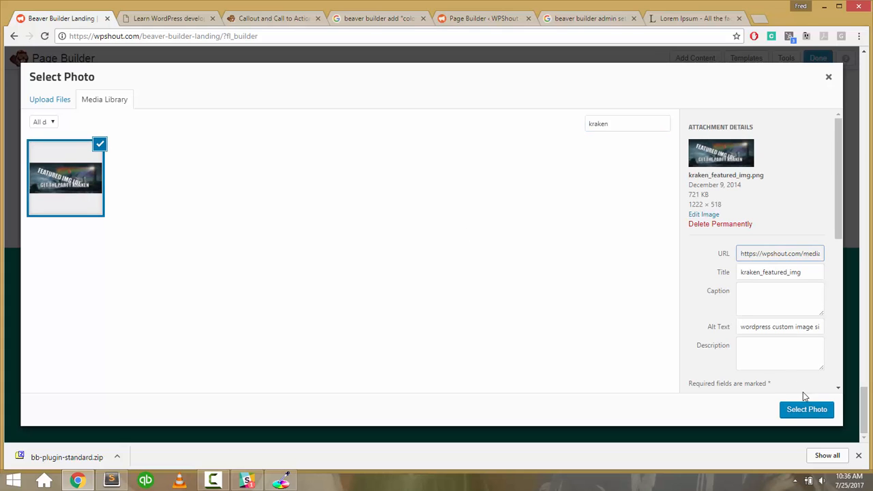
{"action": "left_click", "coordinate": [803, 410]}
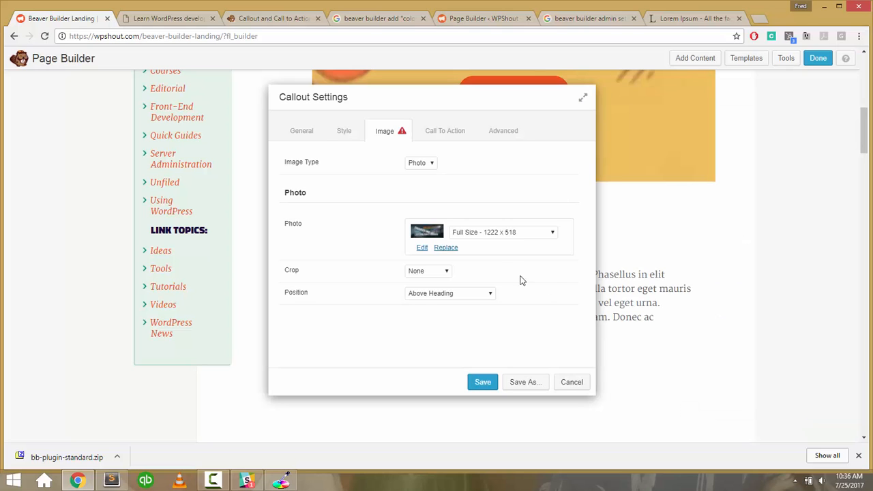
Set the callout photo's size to Medium - 300 x 127 and its position to Below Heading.
{"action": "left_click", "coordinate": [483, 233]}
{"action": "left_click", "coordinate": [485, 251]}
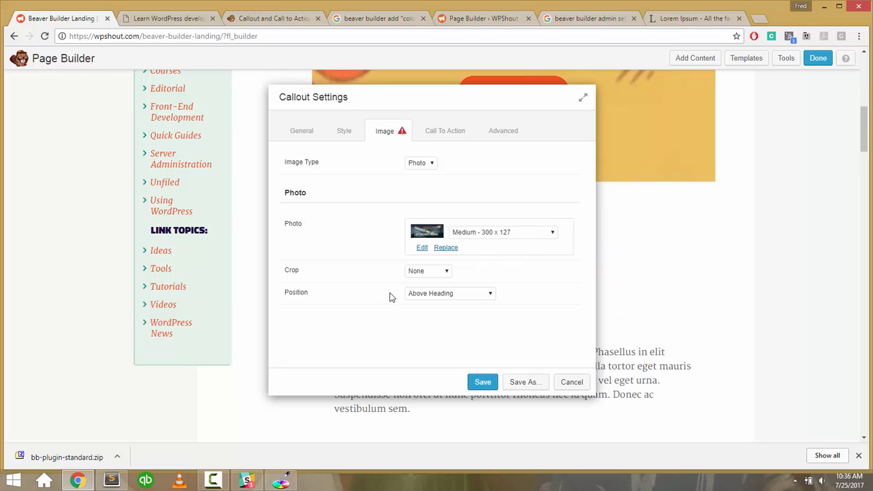
{"action": "left_click", "coordinate": [434, 295]}
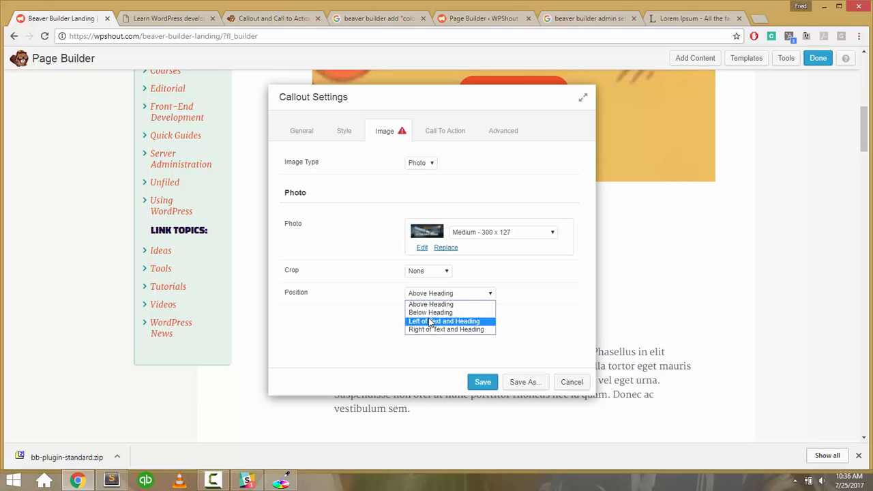
{"action": "left_click", "coordinate": [429, 312]}
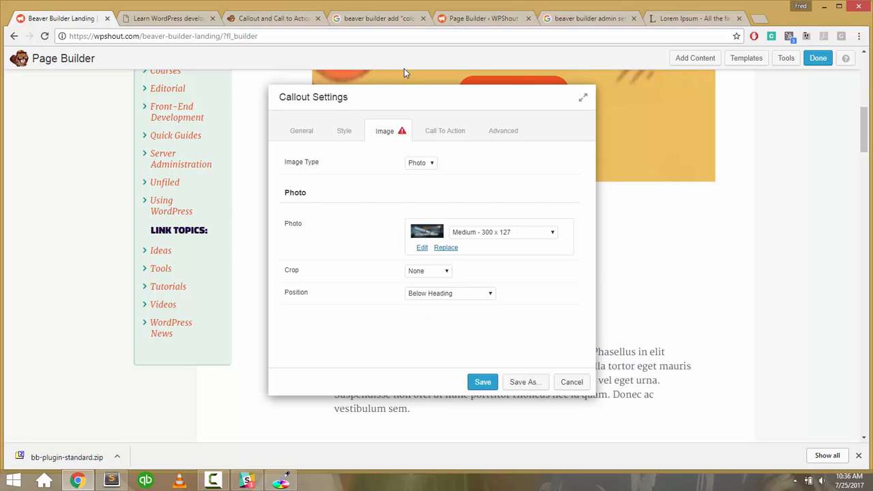
Move the settings dialog off the page preview and set the photo's size to Thumbnail - 750 x 318.
{"action": "left_click_drag", "start_coordinate": [335, 120], "coordinate": [91, 83]}
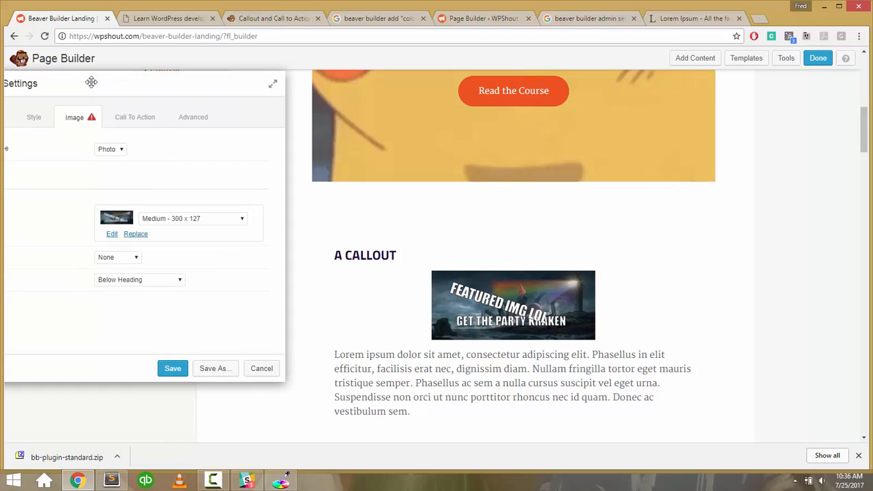
{"action": "left_click", "coordinate": [164, 225]}
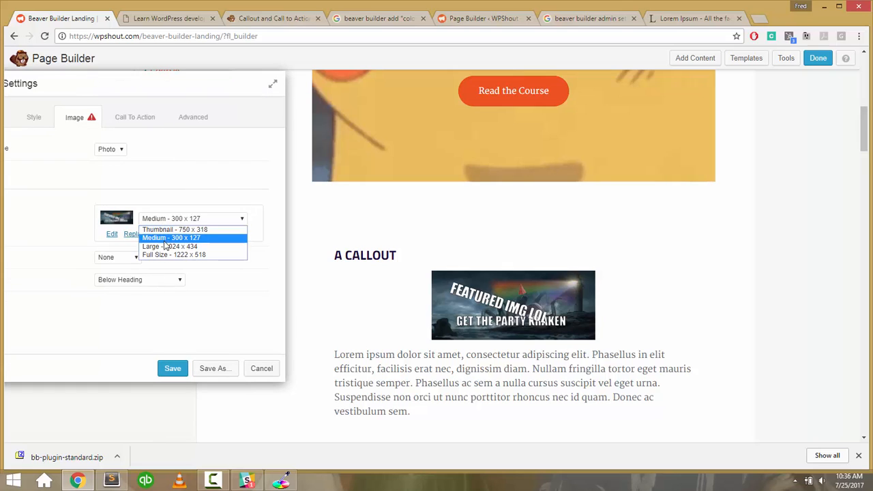
{"action": "left_click", "coordinate": [166, 230]}
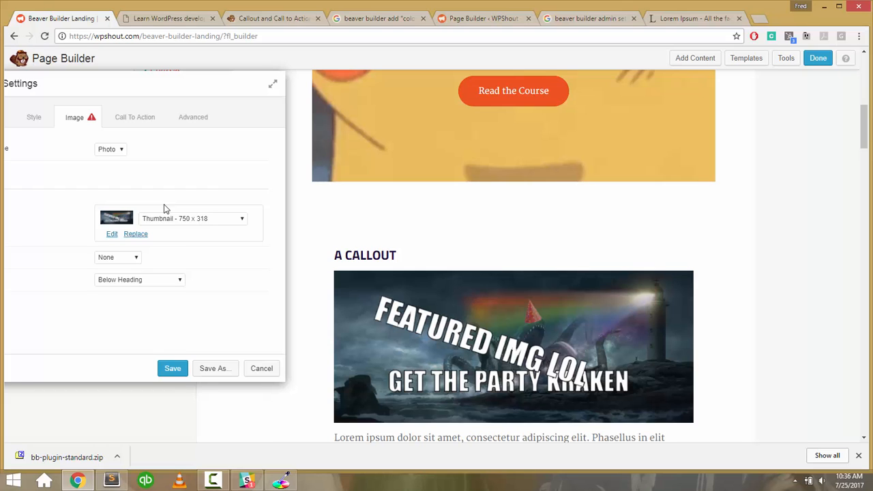
{"action": "left_click_drag", "start_coordinate": [164, 89], "coordinate": [252, 94]}
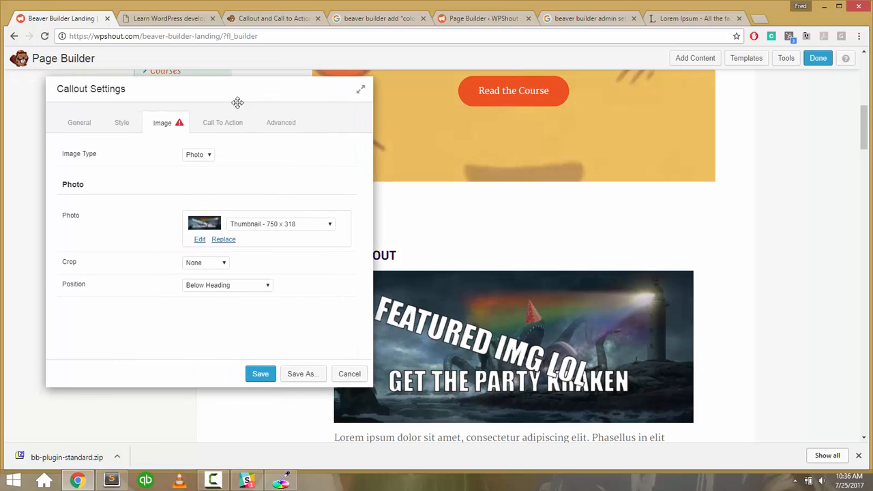
Look through the callout's style, image and call-to-action options.
{"action": "left_click", "coordinate": [123, 123]}
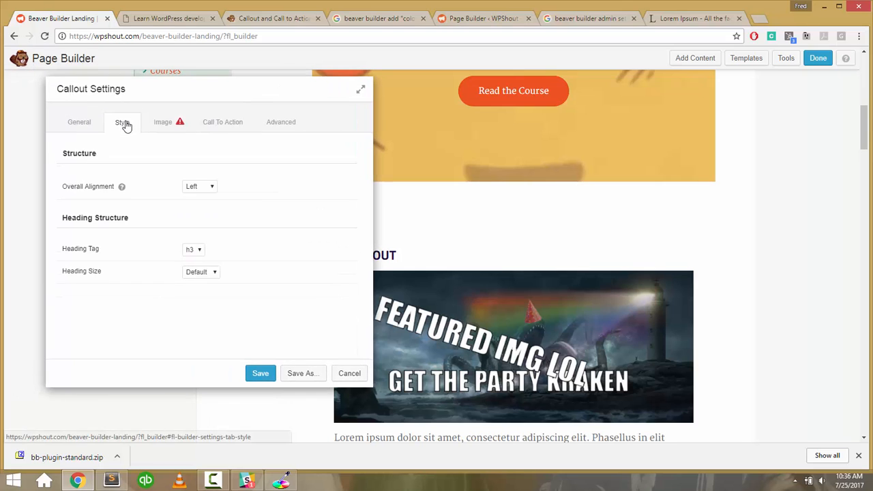
{"action": "left_click", "coordinate": [167, 124]}
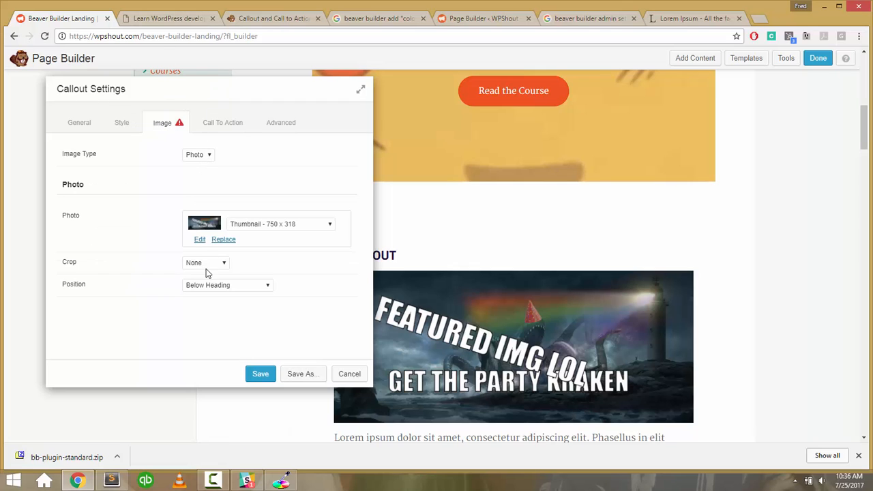
{"action": "left_click", "coordinate": [232, 122]}
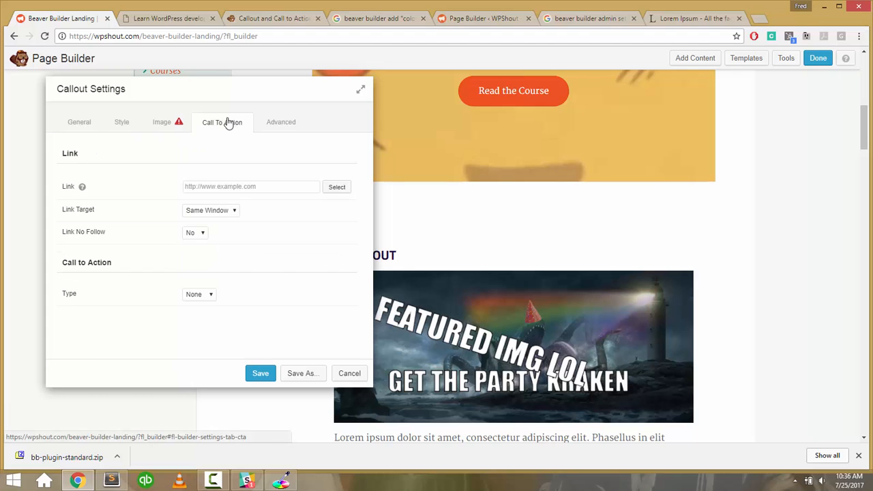
{"action": "left_click", "coordinate": [175, 121]}
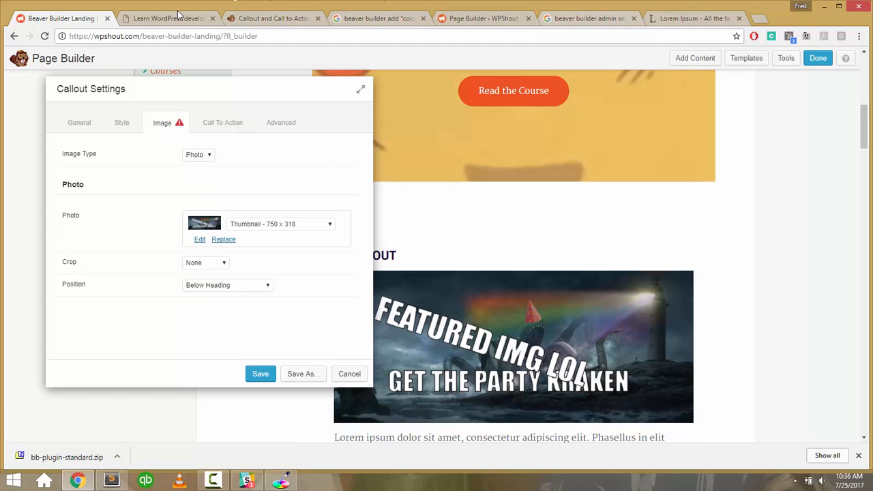
Examine the icon-and-text examples in the Callout module article, glance at the WordPress course page, and return to the callout's image settings.
{"action": "left_click", "coordinate": [585, 18]}
{"action": "left_click", "coordinate": [334, 20]}
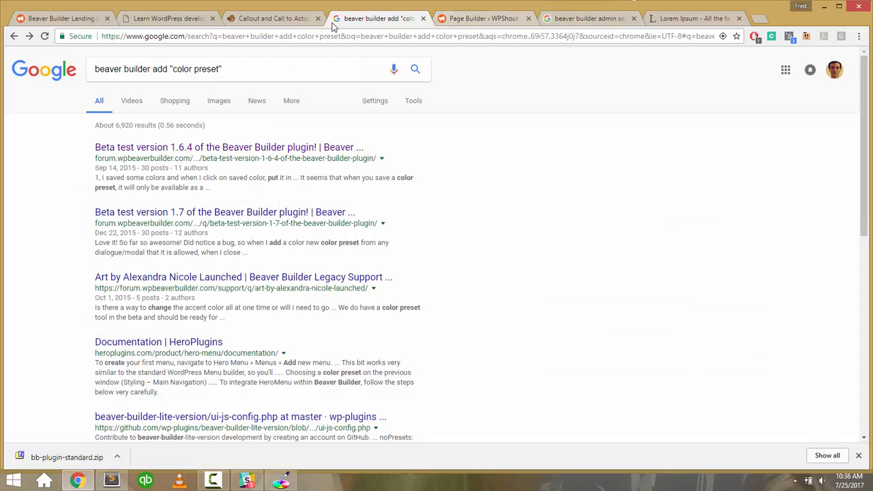
{"action": "left_click", "coordinate": [287, 21]}
{"action": "scroll", "coordinate": [480, 220], "scroll_direction": "down", "scroll_amount": 1}
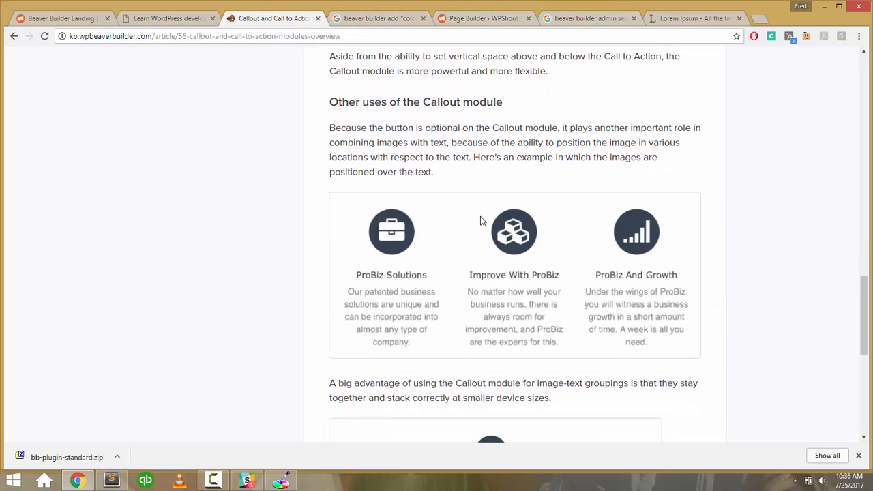
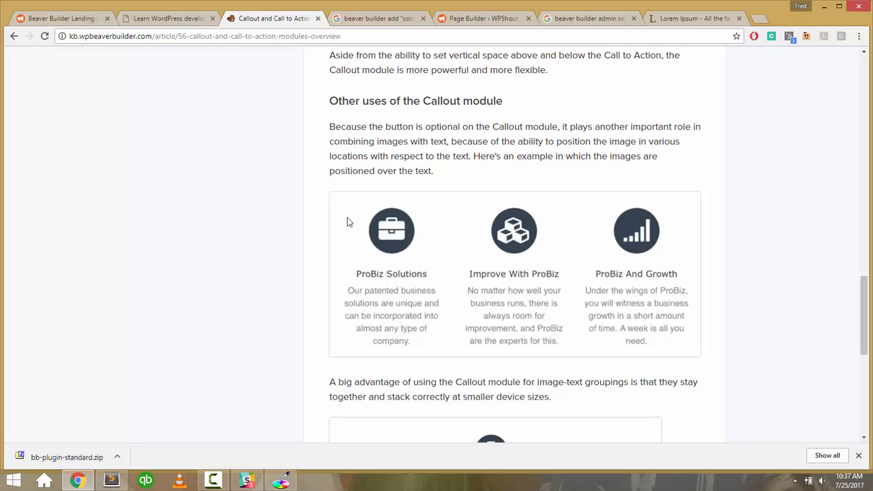
{"action": "scroll", "coordinate": [347, 222], "scroll_direction": "down", "scroll_amount": 2}
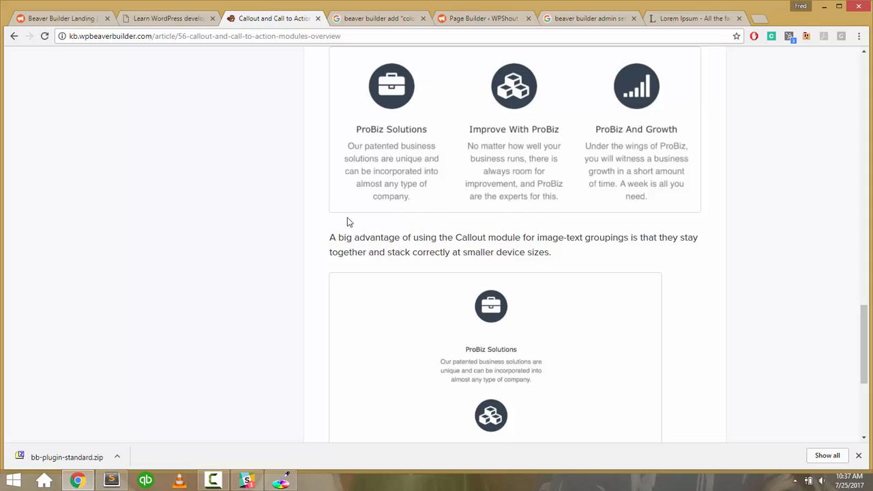
{"action": "scroll", "coordinate": [346, 222], "scroll_direction": "down", "scroll_amount": 4}
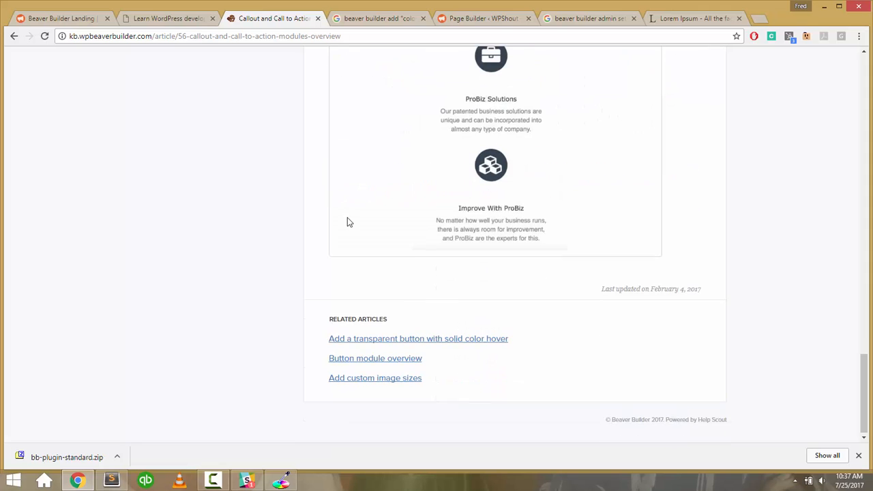
{"action": "scroll", "coordinate": [347, 222], "scroll_direction": "up", "scroll_amount": 7}
{"action": "scroll", "coordinate": [346, 221], "scroll_direction": "up", "scroll_amount": 2}
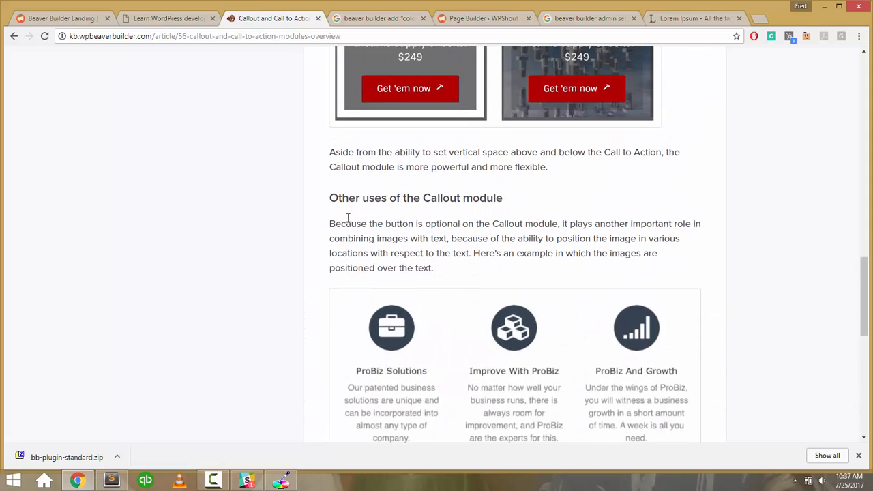
{"action": "scroll", "coordinate": [346, 221], "scroll_direction": "down", "scroll_amount": 4}
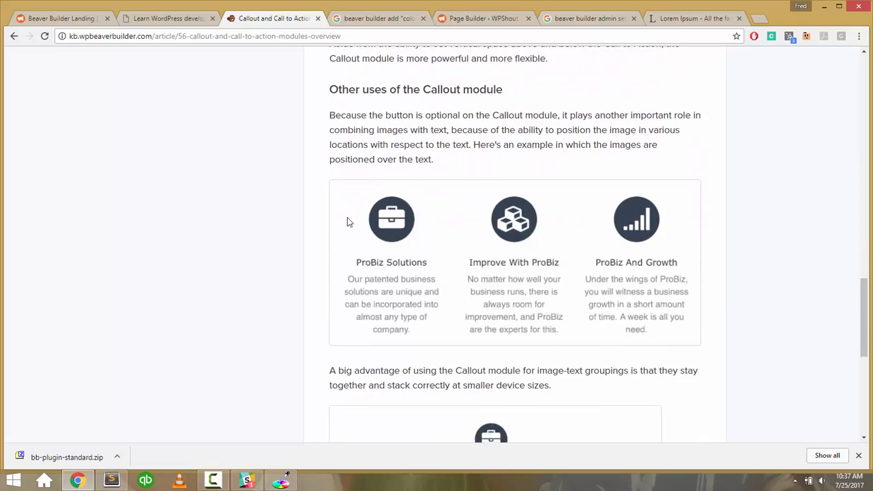
{"action": "scroll", "coordinate": [349, 216], "scroll_direction": "up", "scroll_amount": 1}
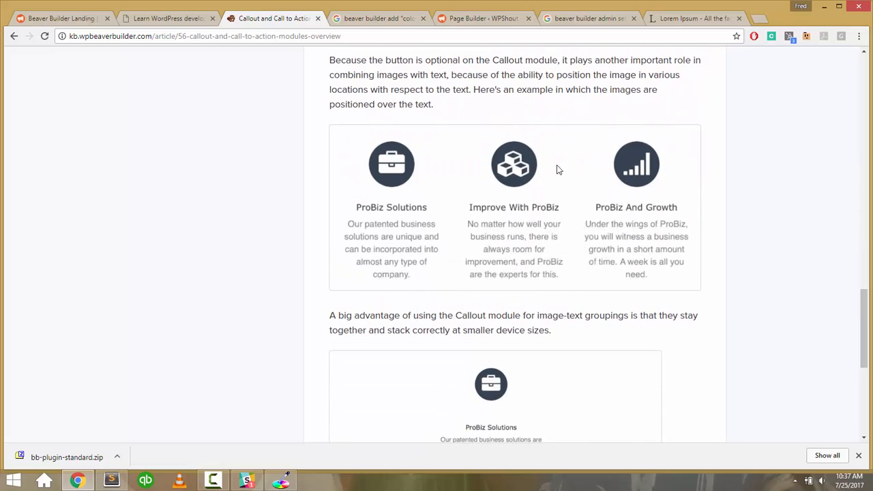
{"action": "left_click", "coordinate": [167, 18]}
{"action": "left_click", "coordinate": [71, 18]}
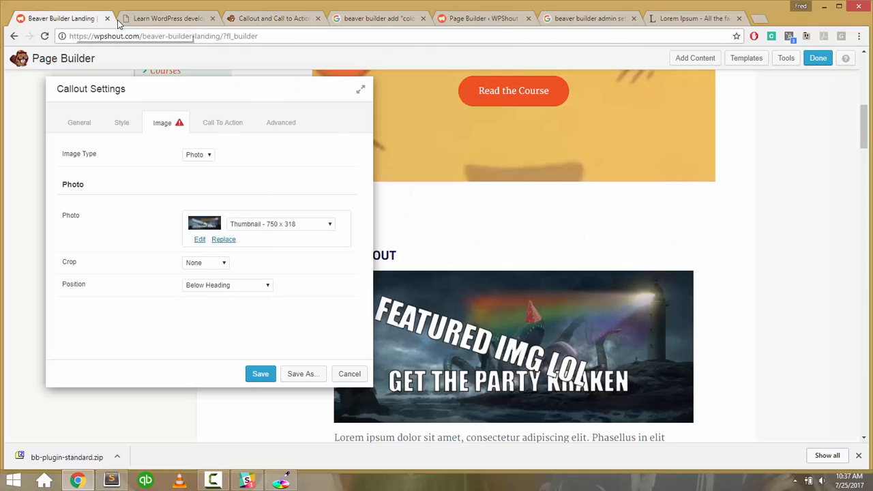
{"action": "left_click", "coordinate": [130, 19]}
{"action": "left_click", "coordinate": [82, 19]}
Try the callout photo at Medium - 300 x 127 with its position set to Above Heading.
{"action": "left_click", "coordinate": [256, 229]}
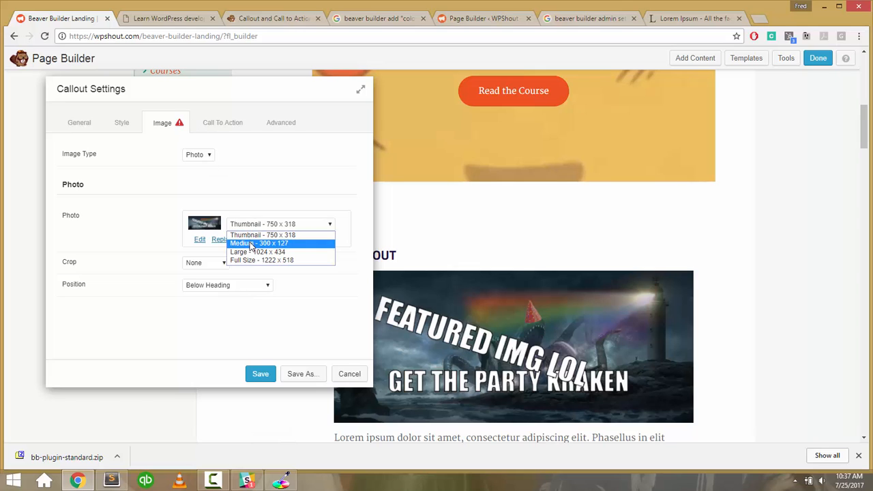
{"action": "left_click", "coordinate": [251, 244]}
{"action": "left_click", "coordinate": [191, 285]}
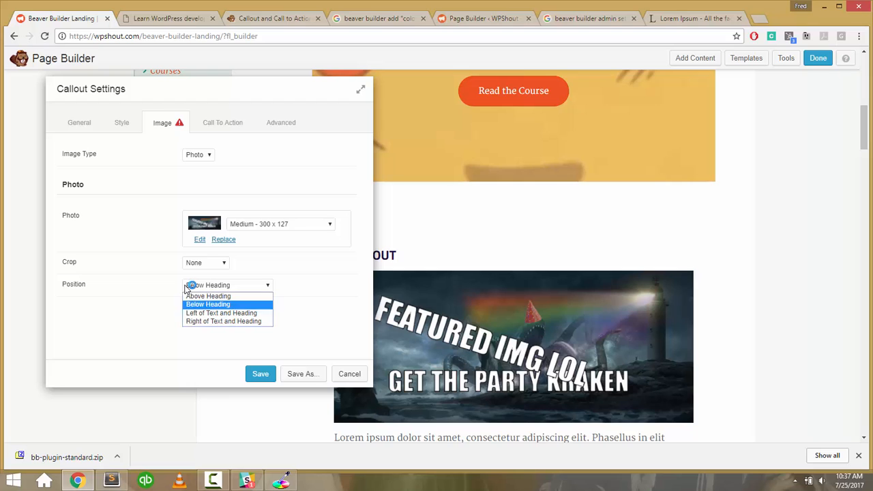
{"action": "left_click", "coordinate": [197, 296]}
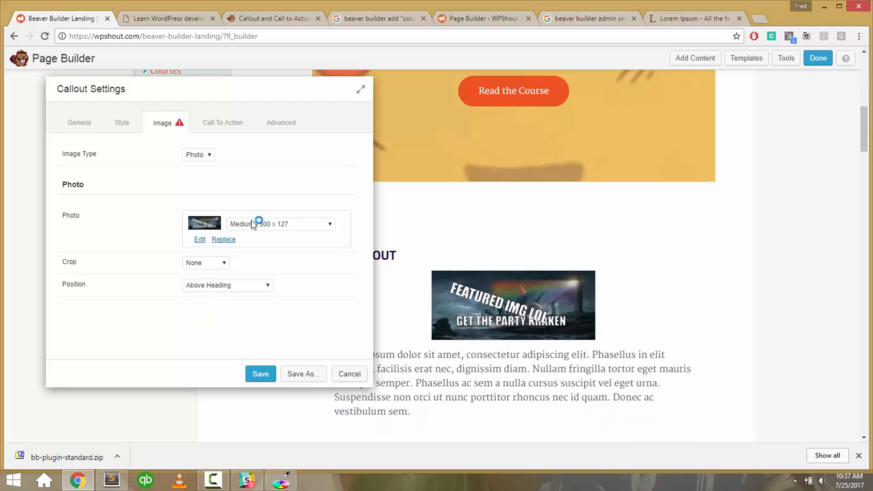
{"action": "left_click", "coordinate": [255, 223]}
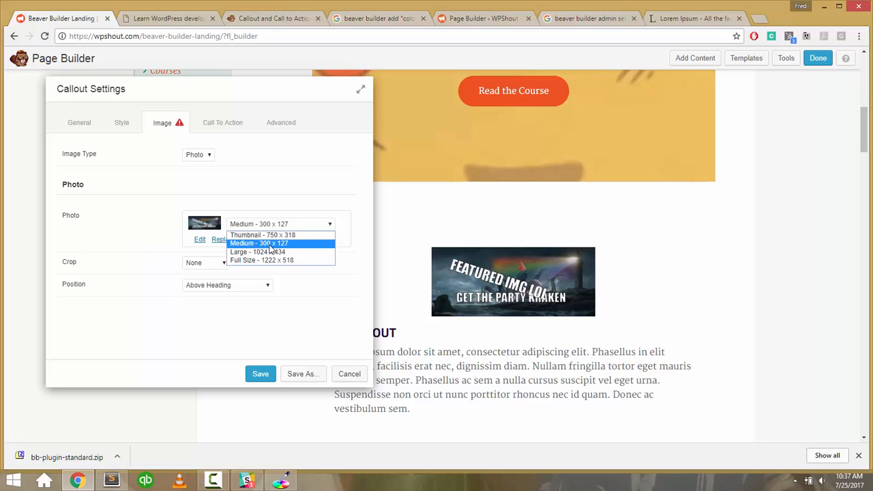
{"action": "left_click", "coordinate": [263, 246]}
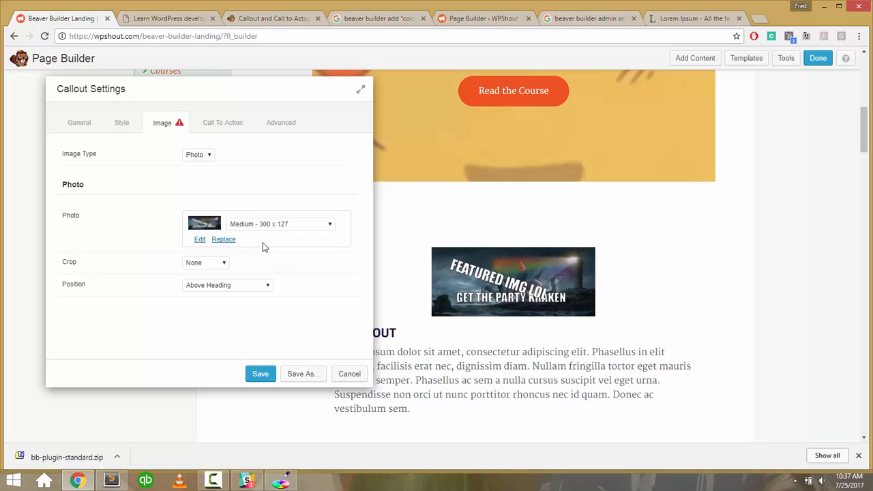
Set the photo's size to Thumbnail - 750 x 318 and its position to Below Heading.
{"action": "left_click", "coordinate": [262, 226]}
{"action": "left_click", "coordinate": [260, 236]}
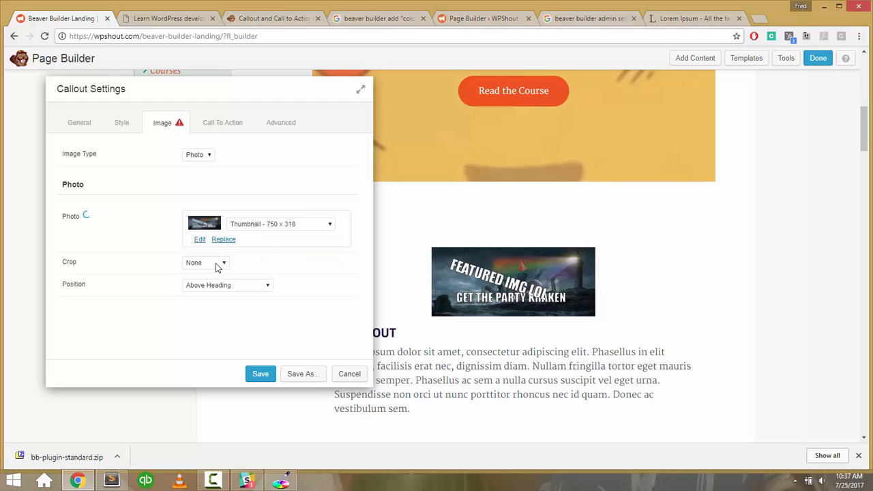
{"action": "left_click", "coordinate": [213, 283]}
{"action": "left_click", "coordinate": [208, 303]}
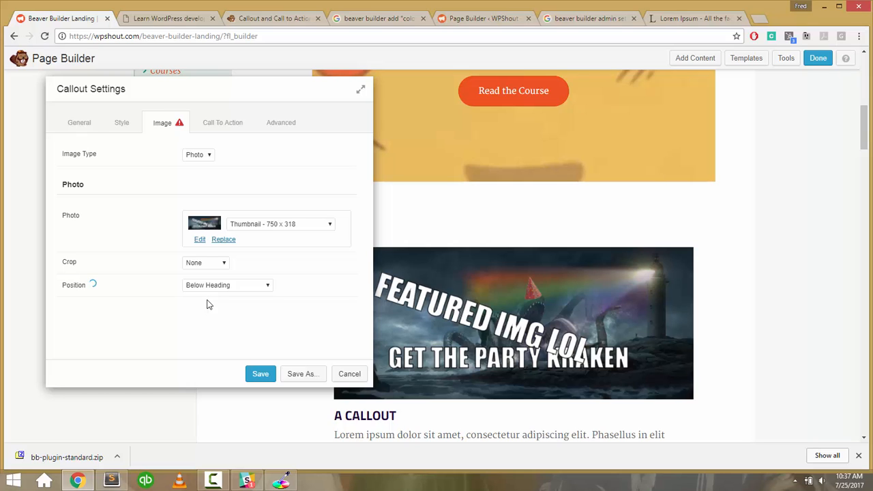
Set the callout's overall alignment to Center and change its heading to a larger heading tag.
{"action": "left_click", "coordinate": [88, 126]}
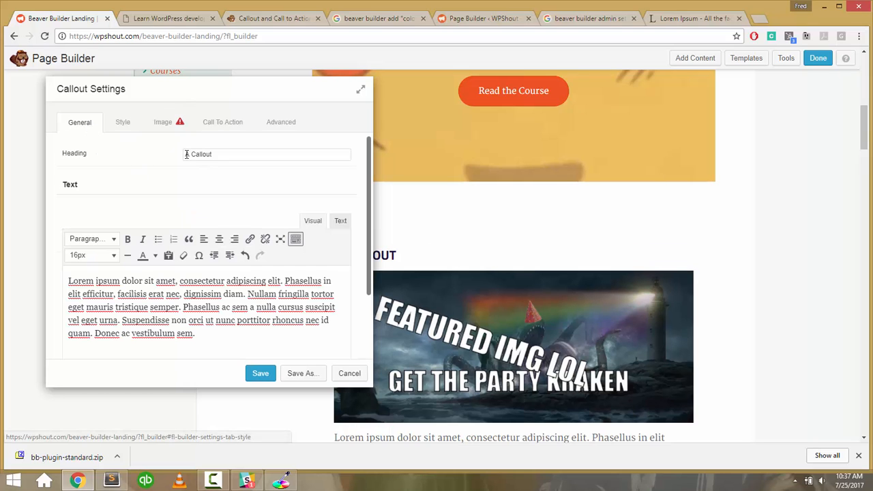
{"action": "left_click", "coordinate": [131, 130]}
{"action": "left_click", "coordinate": [207, 187]}
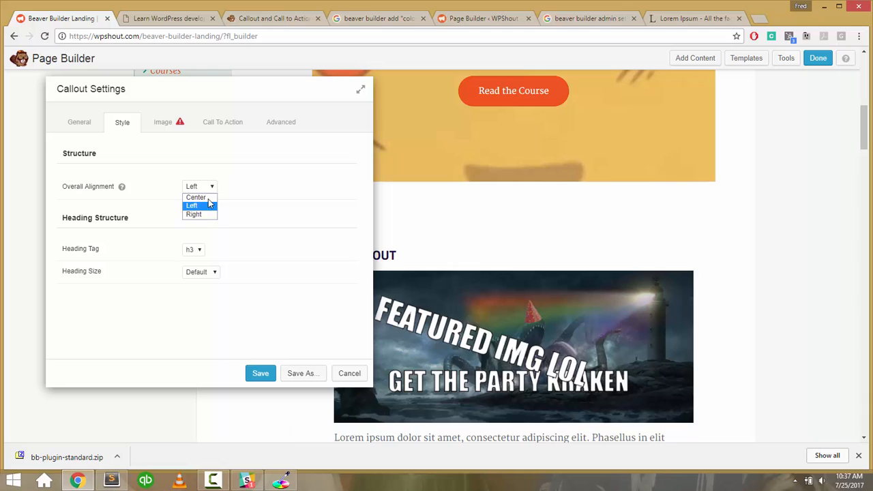
{"action": "left_click", "coordinate": [197, 197]}
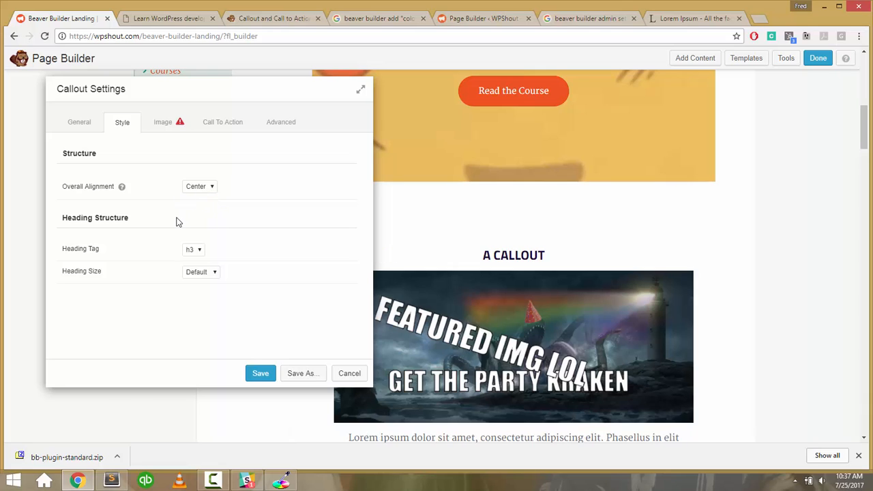
{"action": "left_click", "coordinate": [192, 250]}
{"action": "left_click", "coordinate": [193, 267]}
Set the callout's link to / and its call-to-action type to Button.
{"action": "left_click", "coordinate": [214, 131]}
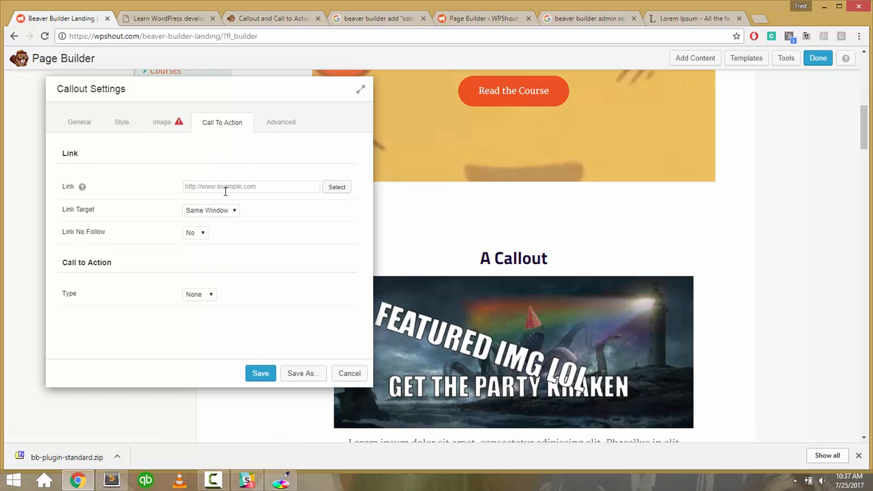
{"action": "scroll", "coordinate": [494, 273], "scroll_direction": "down", "scroll_amount": 3}
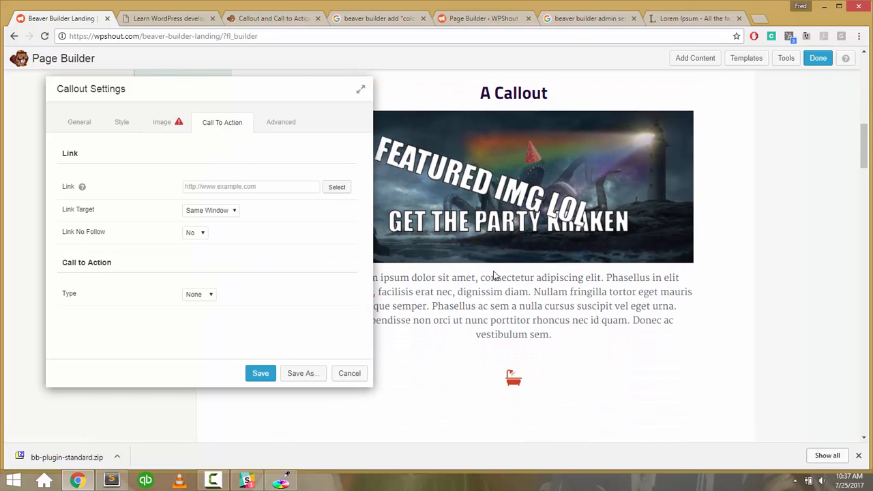
{"action": "type", "text": "/"}
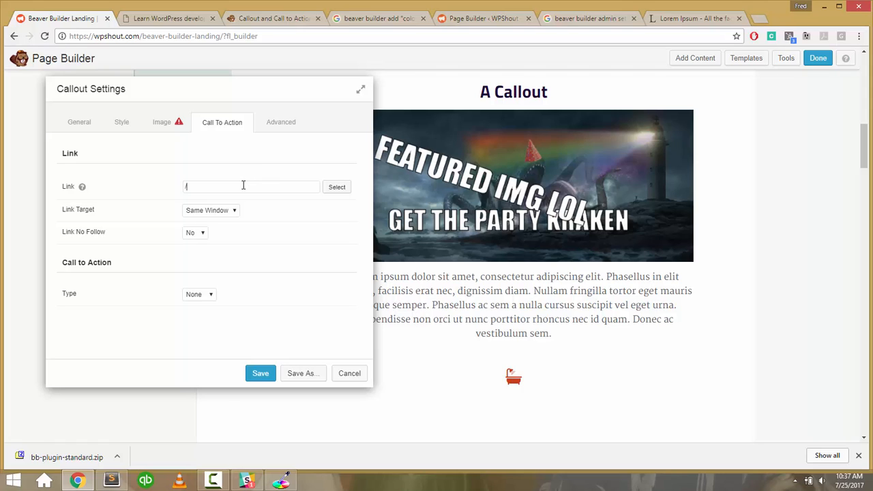
{"action": "key", "text": "Escape"}
{"action": "left_click", "coordinate": [200, 297]}
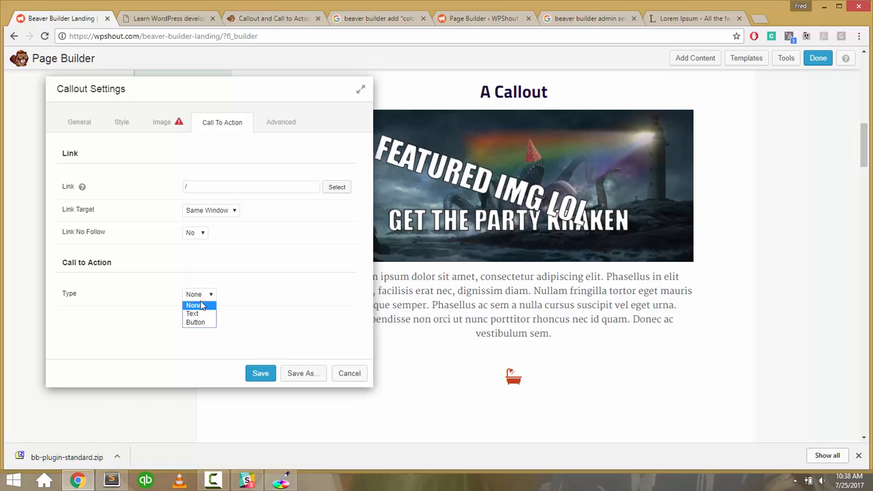
{"action": "left_click", "coordinate": [197, 322]}
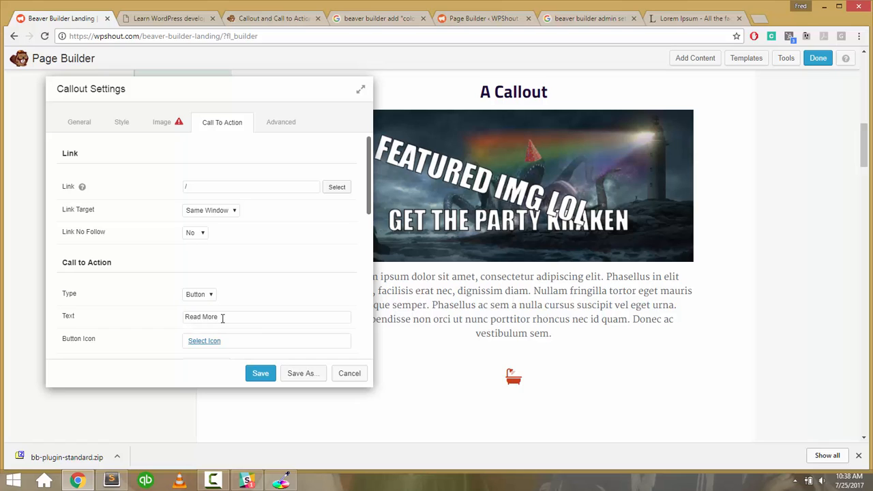
Change the callout button's text to "Go to the WPShout Homepage!".
{"action": "double_click", "coordinate": [216, 317]}
{"action": "left_click", "coordinate": [206, 297]}
{"action": "left_click", "coordinate": [206, 298]}
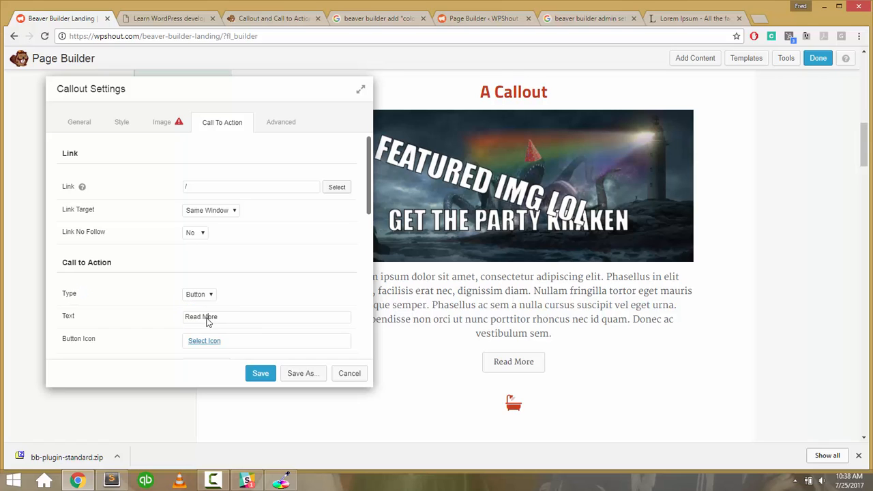
{"action": "triple_click", "coordinate": [207, 318]}
{"action": "type", "text": "Go to the WPShout Hom"}
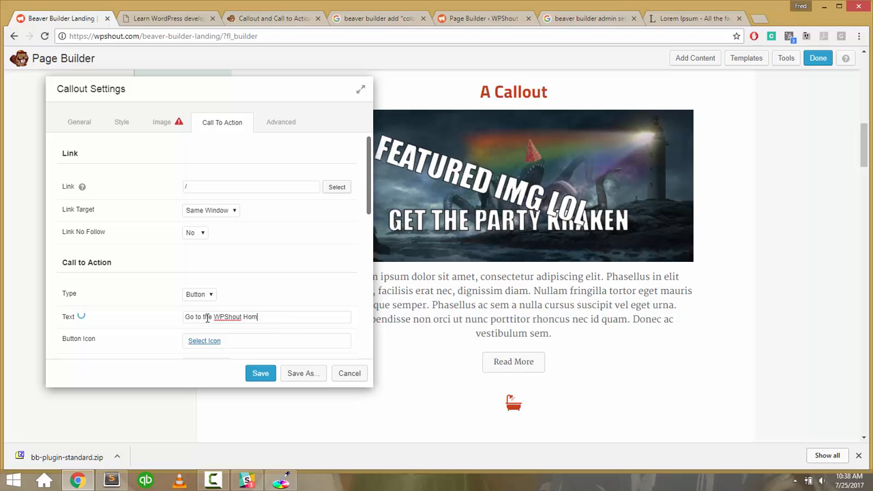
{"action": "type", "text": "epage!"}
{"action": "scroll", "coordinate": [207, 317], "scroll_direction": "down", "scroll_amount": 1}
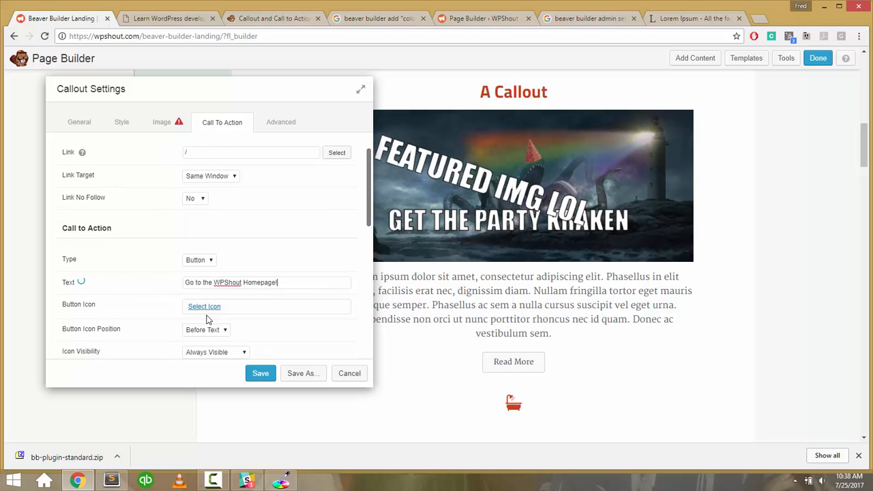
Add the right-arrow icon to the callout button, position it After Text, and check the icon visibility options.
{"action": "scroll", "coordinate": [171, 293], "scroll_direction": "down", "scroll_amount": 2}
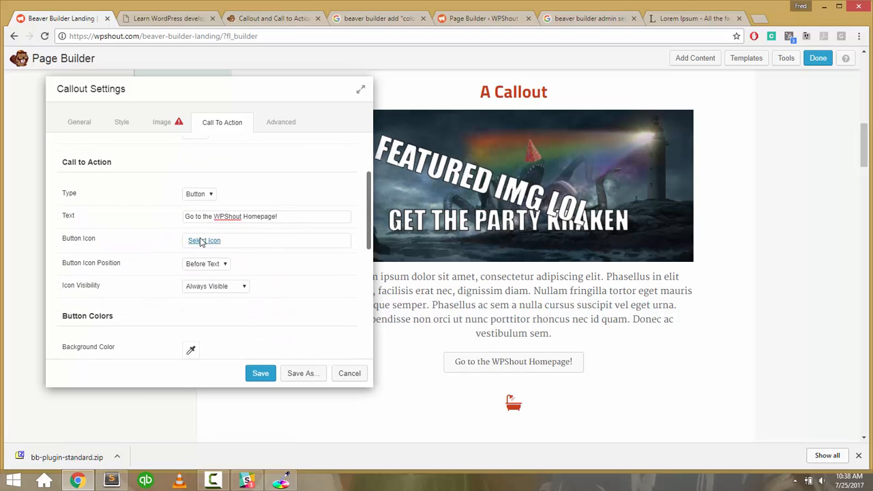
{"action": "left_click", "coordinate": [200, 239]}
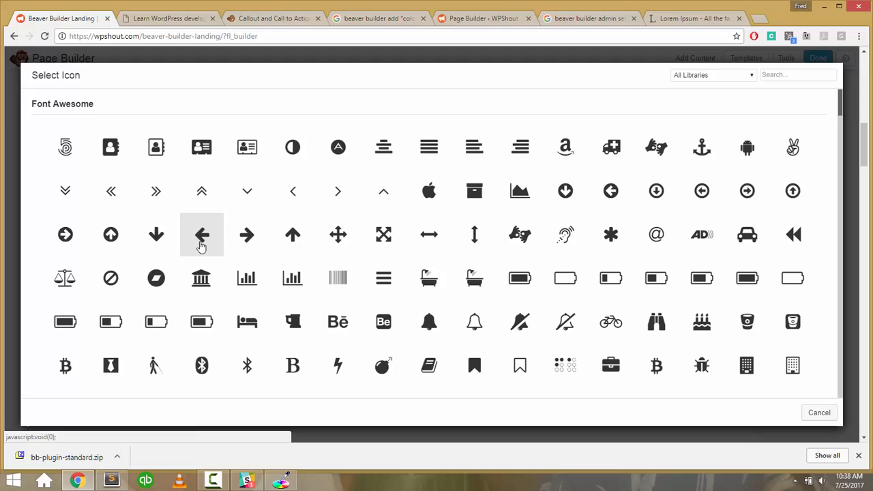
{"action": "left_click", "coordinate": [246, 242]}
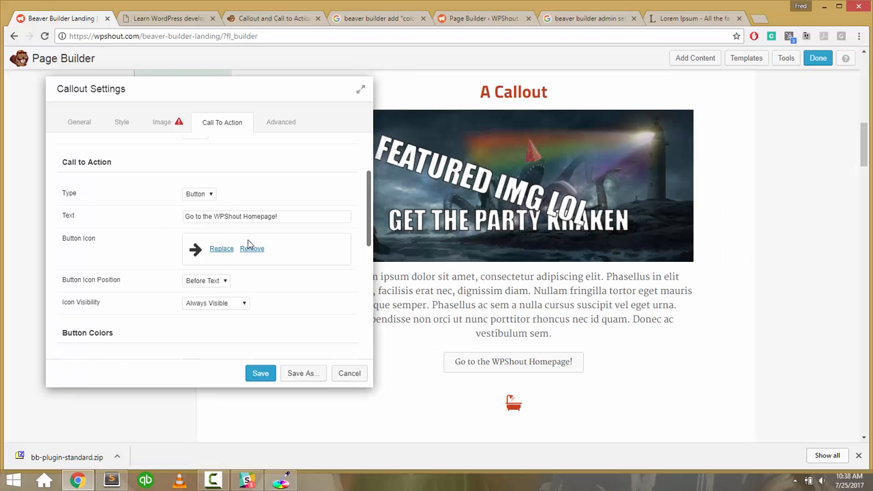
{"action": "left_click", "coordinate": [212, 280]}
{"action": "left_click", "coordinate": [203, 298]}
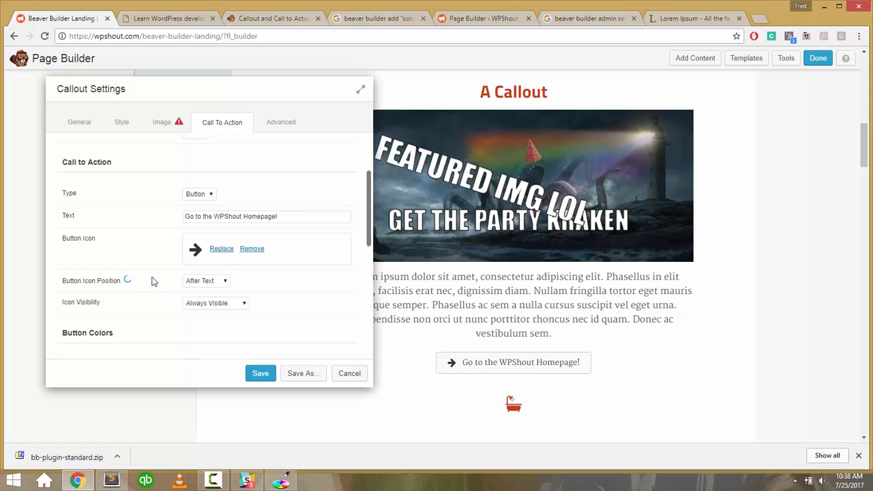
{"action": "scroll", "coordinate": [152, 281], "scroll_direction": "down", "scroll_amount": 1}
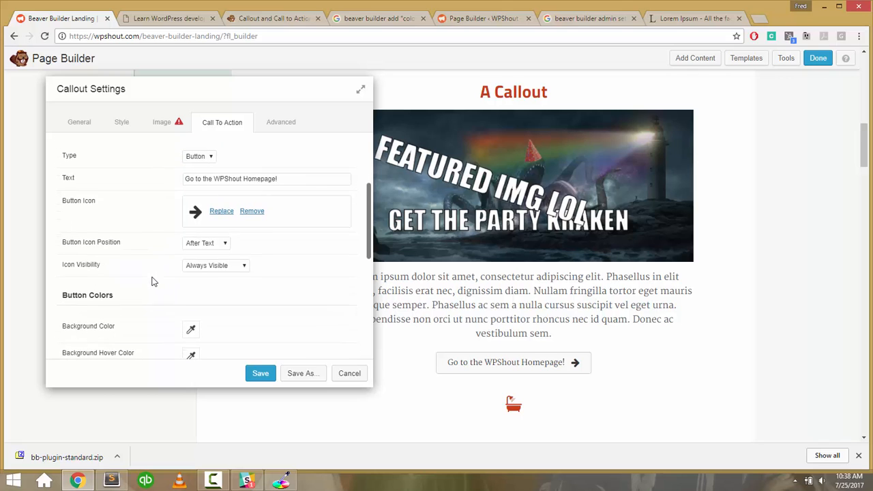
{"action": "left_click", "coordinate": [207, 259]}
{"action": "left_click", "coordinate": [206, 259]}
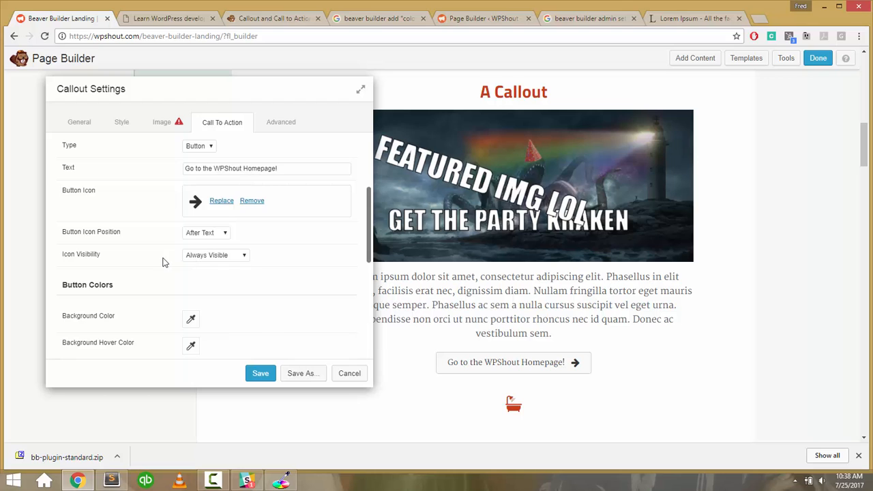
Look through the button's color and style options, including the background color picker and its presets.
{"action": "scroll", "coordinate": [164, 261], "scroll_direction": "down", "scroll_amount": 2}
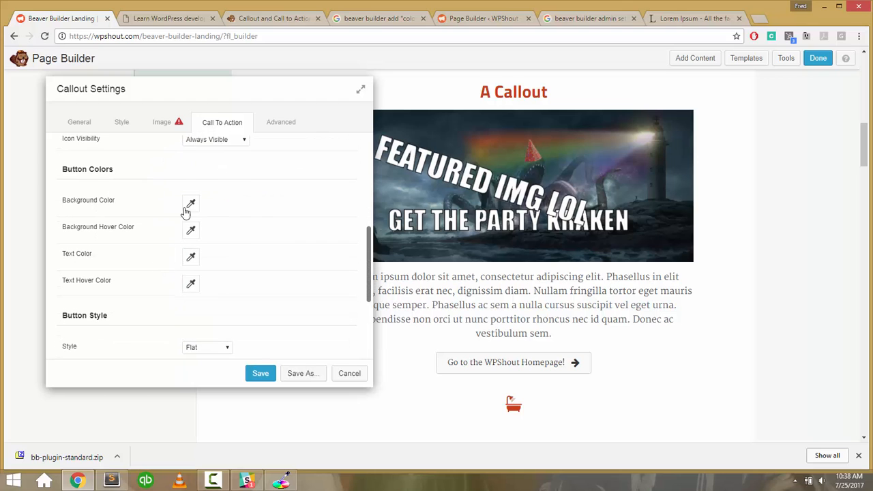
{"action": "scroll", "coordinate": [220, 228], "scroll_direction": "down", "scroll_amount": 2}
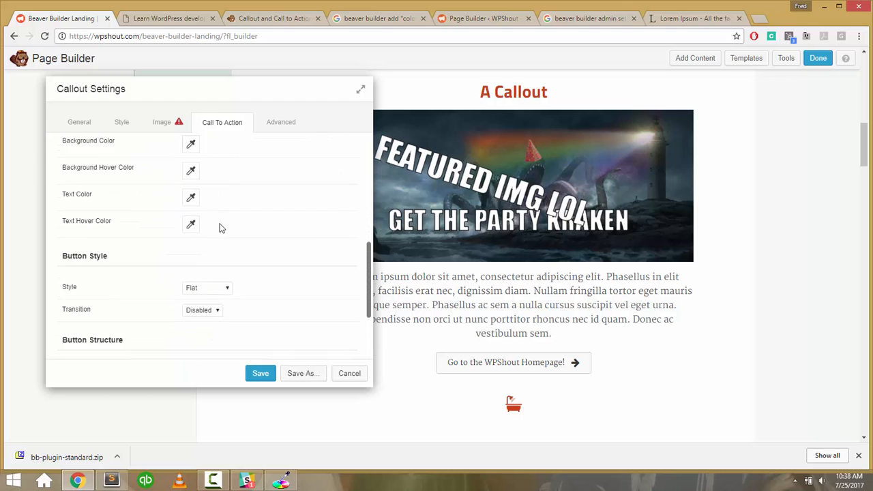
{"action": "scroll", "coordinate": [220, 228], "scroll_direction": "up", "scroll_amount": 1}
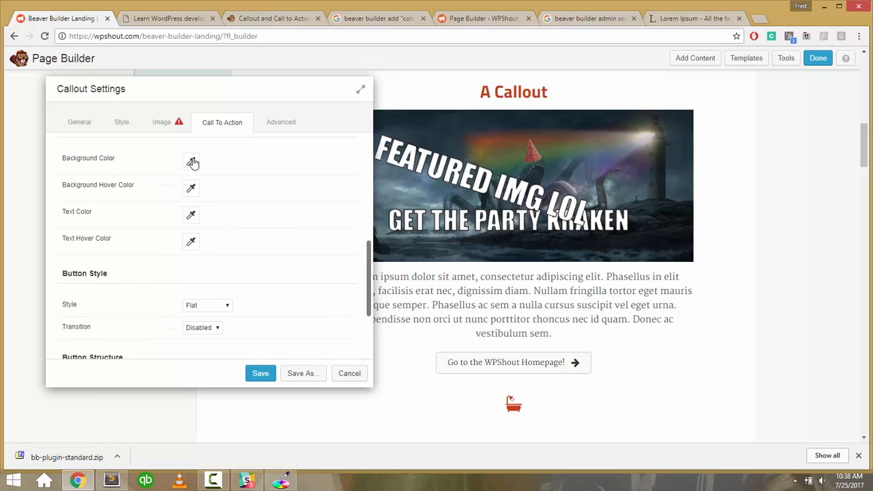
{"action": "left_click", "coordinate": [193, 162]}
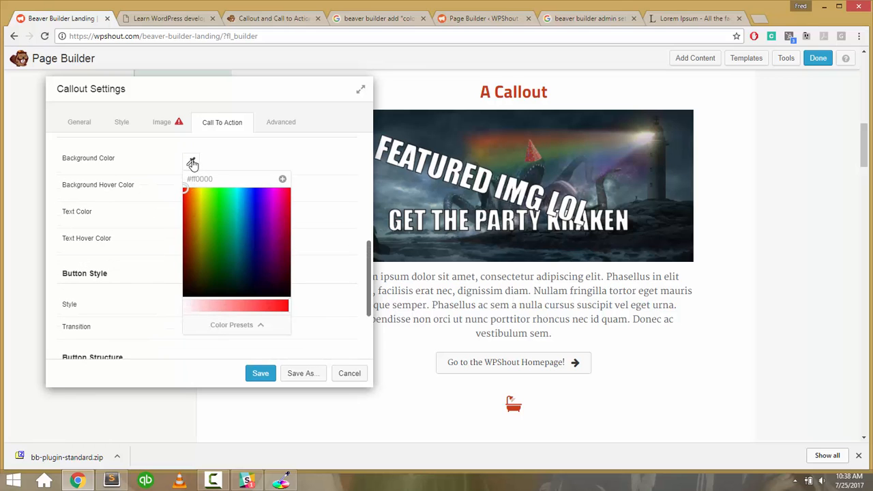
{"action": "left_click", "coordinate": [281, 481]}
{"action": "left_click", "coordinate": [323, 301]}
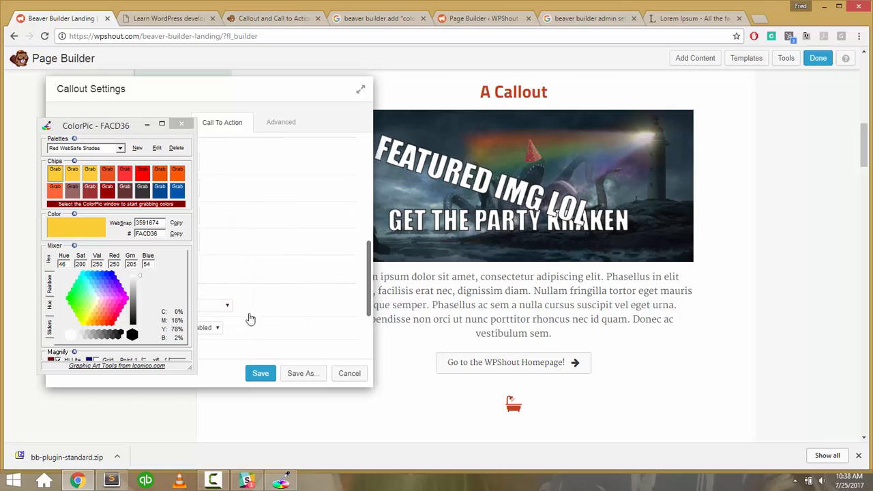
{"action": "left_click", "coordinate": [148, 124]}
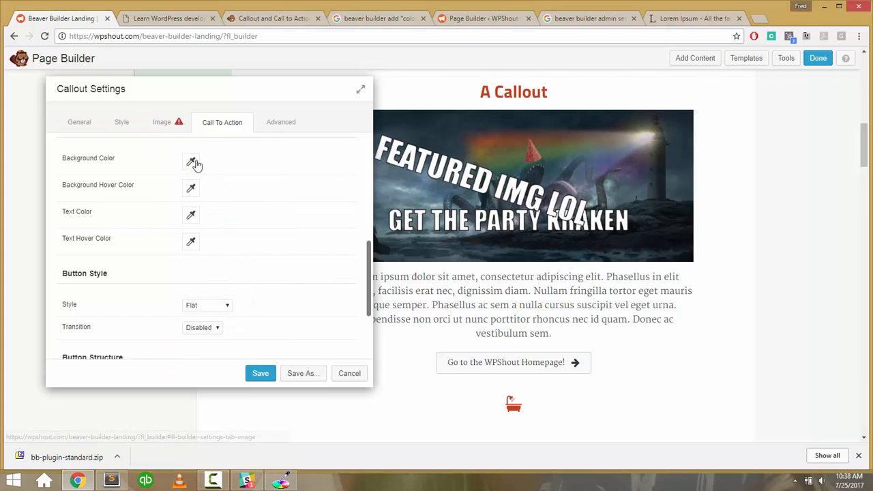
{"action": "scroll", "coordinate": [194, 169], "scroll_direction": "up", "scroll_amount": 1}
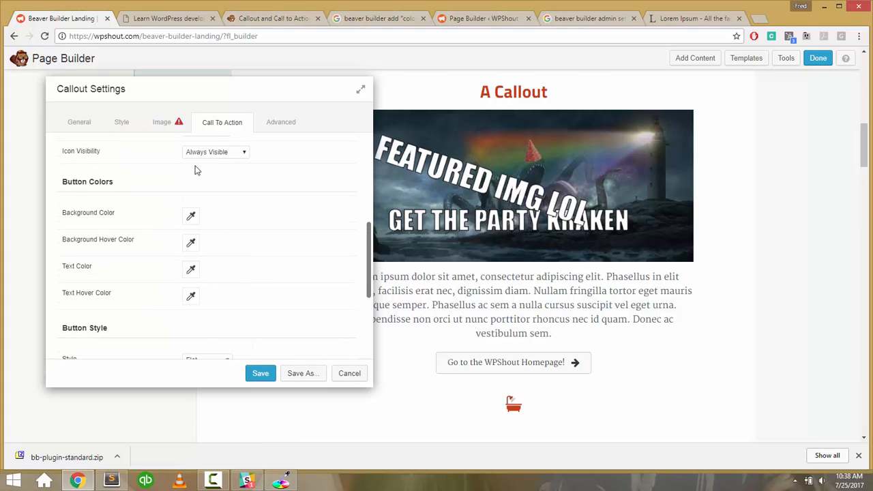
{"action": "left_click", "coordinate": [191, 210]}
{"action": "left_click", "coordinate": [240, 375]}
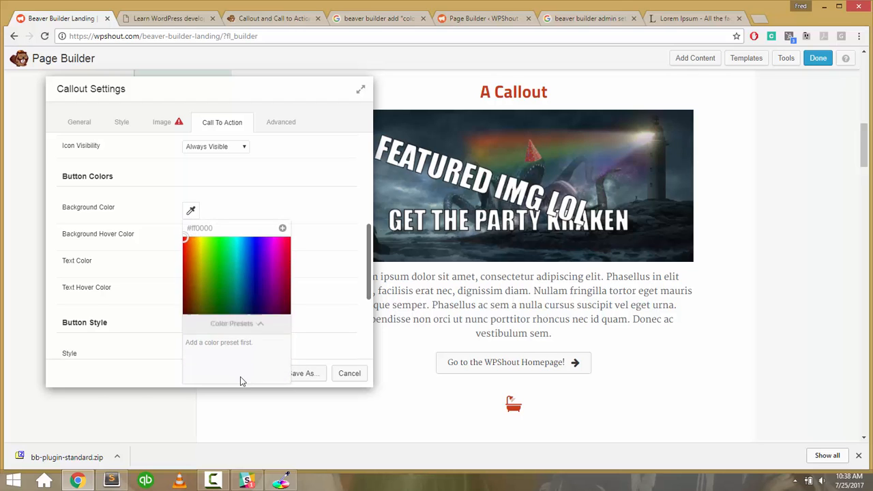
{"action": "triple_click", "coordinate": [227, 245]}
{"action": "left_click", "coordinate": [231, 228]}
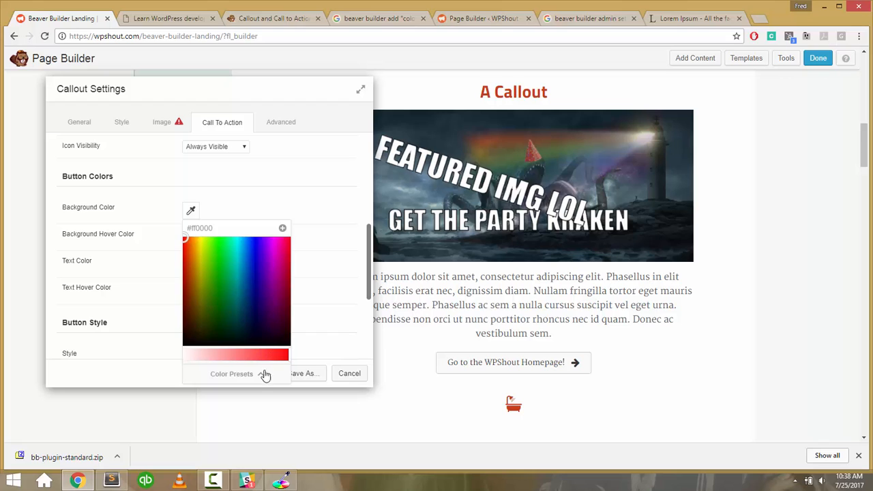
Bring up ColorPic and move the Callout Settings dialog aside so both stay visible over the page.
{"action": "left_click", "coordinate": [281, 481]}
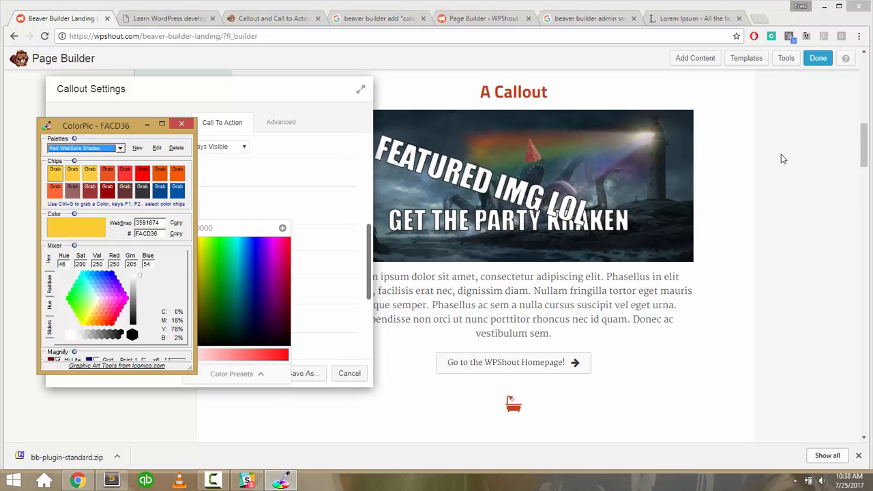
{"action": "left_click", "coordinate": [768, 181]}
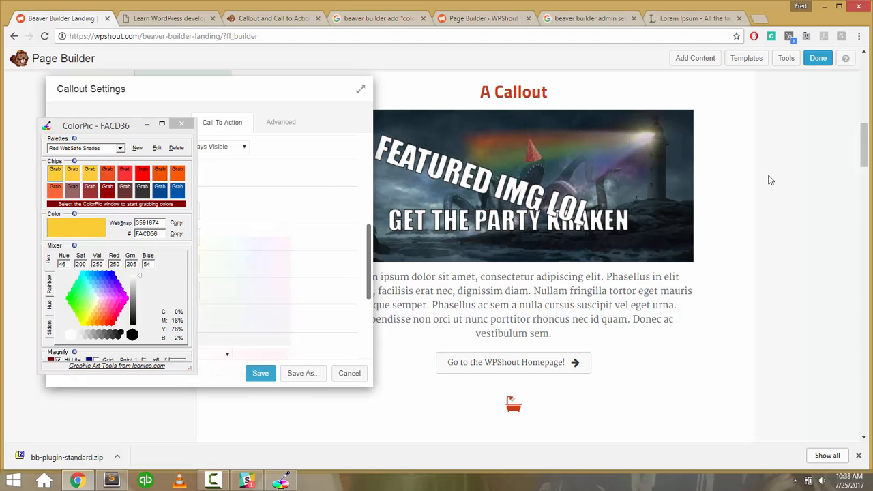
{"action": "scroll", "coordinate": [321, 193], "scroll_direction": "up", "scroll_amount": 5}
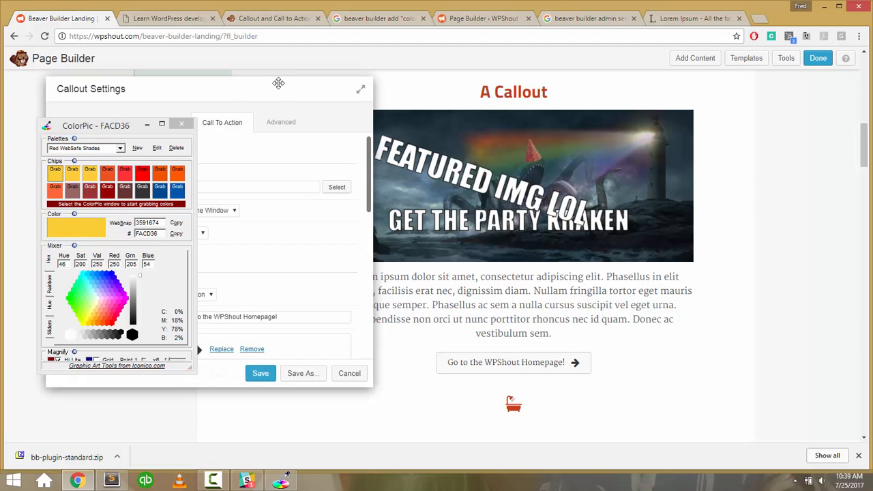
{"action": "left_click_drag", "start_coordinate": [279, 82], "coordinate": [603, 135]}
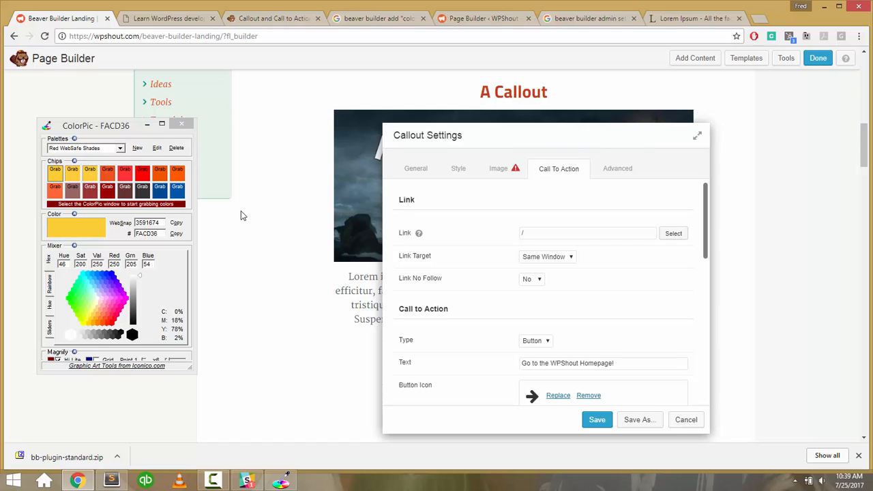
{"action": "scroll", "coordinate": [241, 211], "scroll_direction": "up", "scroll_amount": 10}
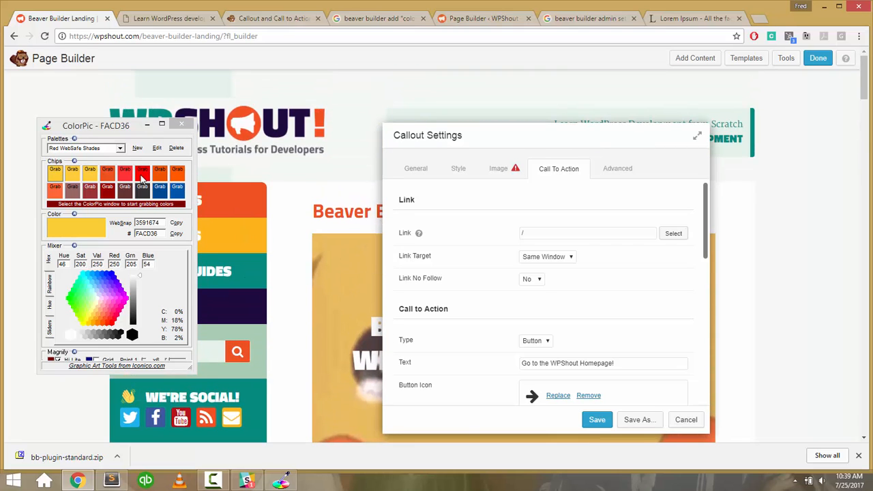
Sample the "Read the Course" button's orange-red, EF5223, into a chip of ColorPic's Green WebSafe Shades palette.
{"action": "left_click", "coordinate": [141, 177]}
{"action": "scroll", "coordinate": [311, 136], "scroll_direction": "down", "scroll_amount": 2}
{"action": "scroll", "coordinate": [312, 135], "scroll_direction": "down", "scroll_amount": 1}
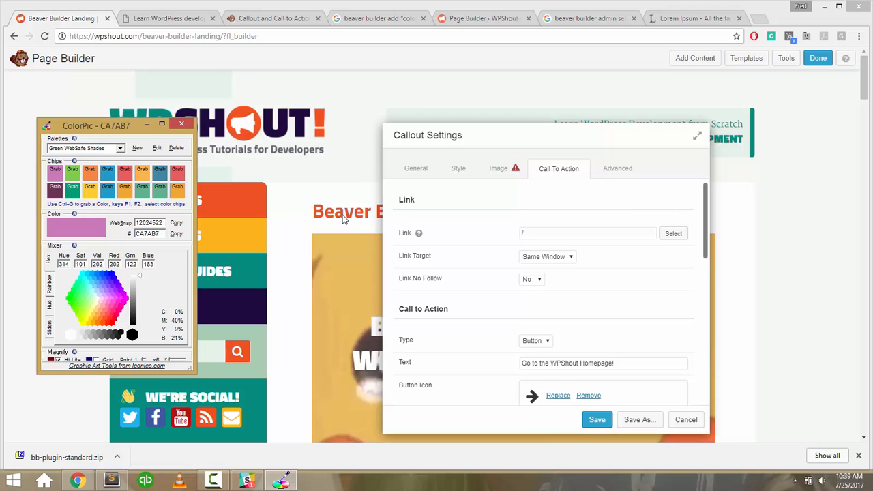
{"action": "left_click", "coordinate": [299, 244]}
{"action": "scroll", "coordinate": [299, 244], "scroll_direction": "down", "scroll_amount": 10}
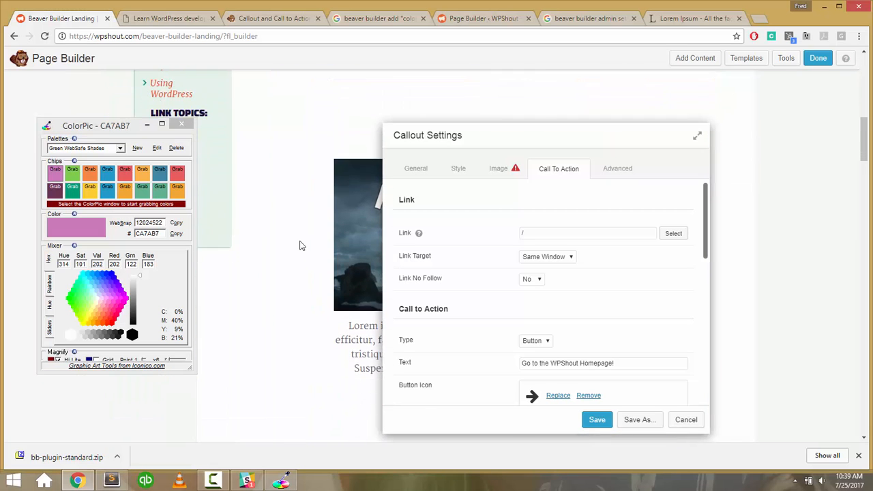
{"action": "scroll", "coordinate": [299, 244], "scroll_direction": "up", "scroll_amount": 1}
{"action": "scroll", "coordinate": [300, 246], "scroll_direction": "up", "scroll_amount": 1}
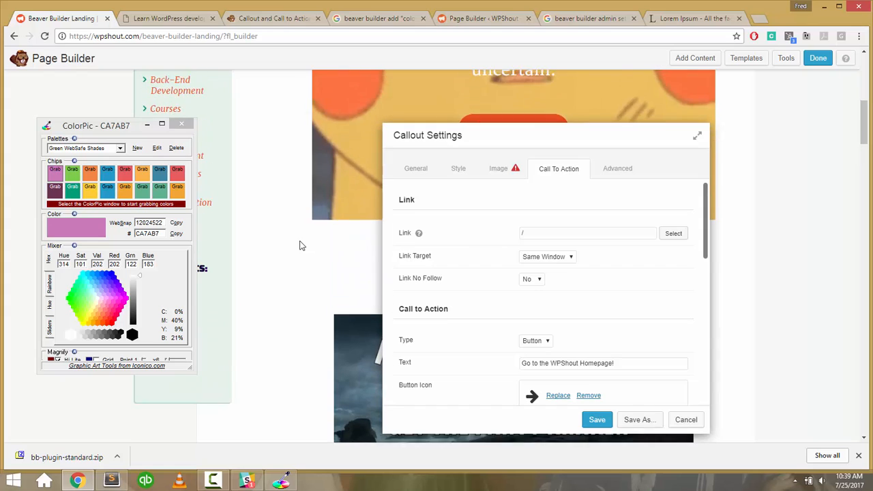
{"action": "key", "text": "ctrl+f"}
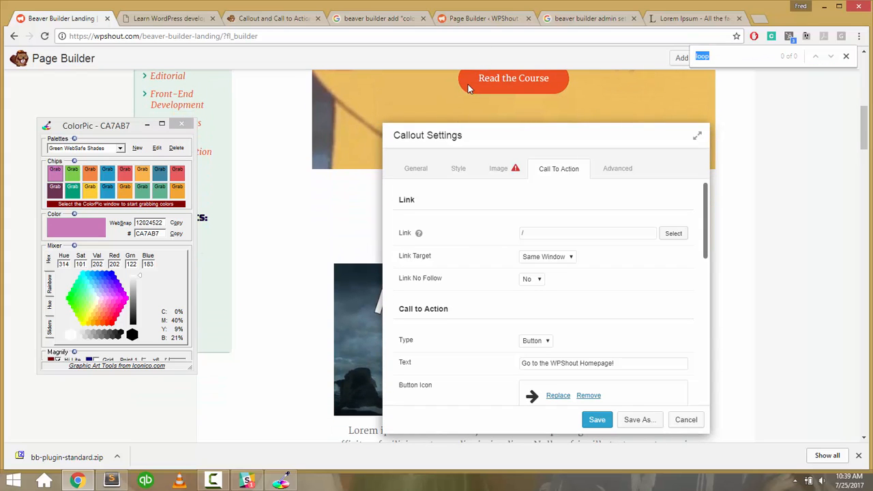
{"action": "key", "text": "Escape"}
{"action": "left_click", "coordinate": [133, 171]}
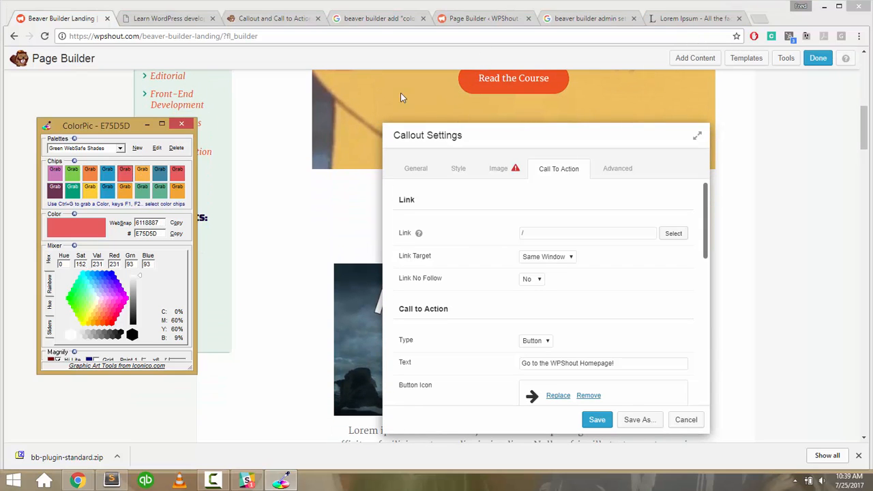
{"action": "key", "text": "ctrl+g"}
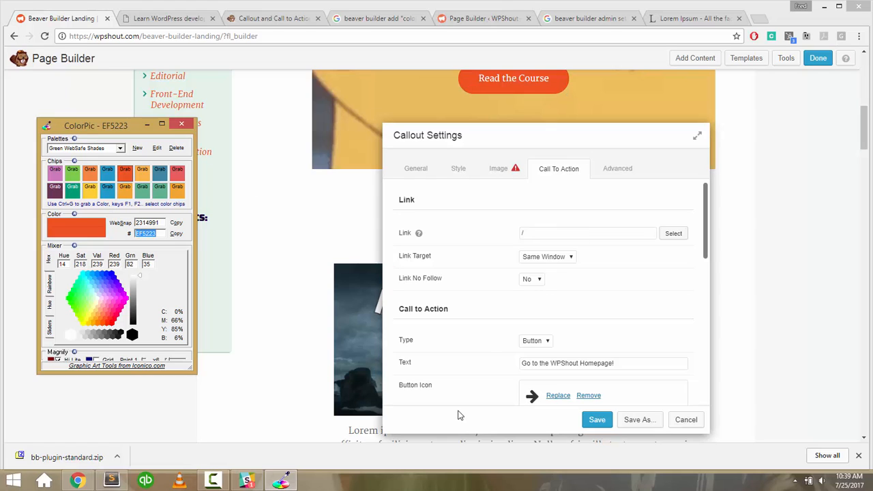
Set the callout button's background color to #ef5223 and save the callout.
{"action": "left_click", "coordinate": [487, 346]}
{"action": "scroll", "coordinate": [485, 345], "scroll_direction": "down", "scroll_amount": 5}
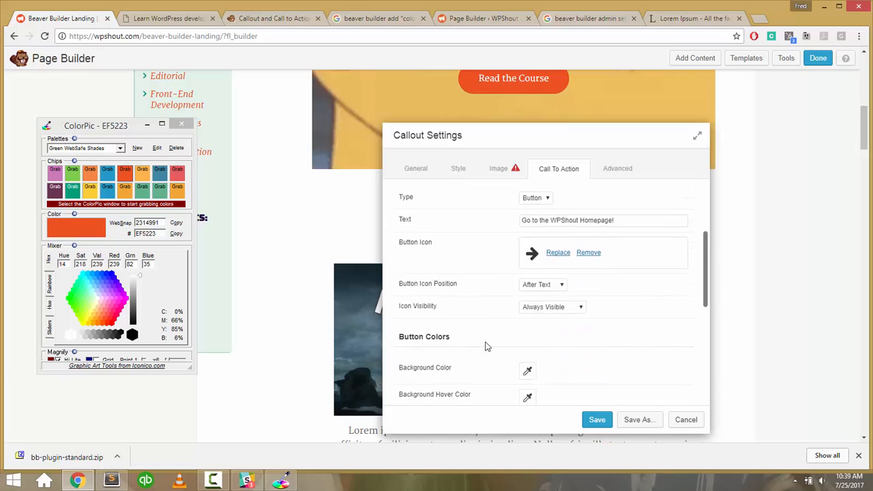
{"action": "left_click", "coordinate": [529, 322]}
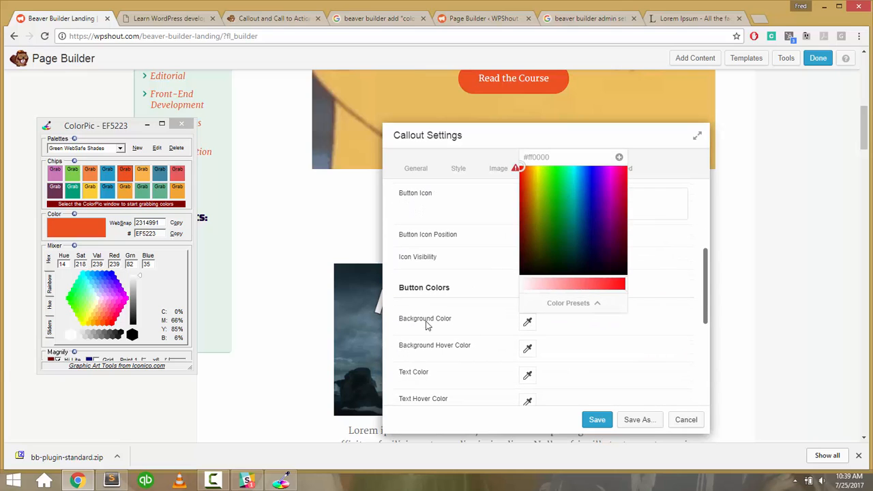
{"action": "double_click", "coordinate": [530, 157]}
{"action": "type", "text": "EF5223"}
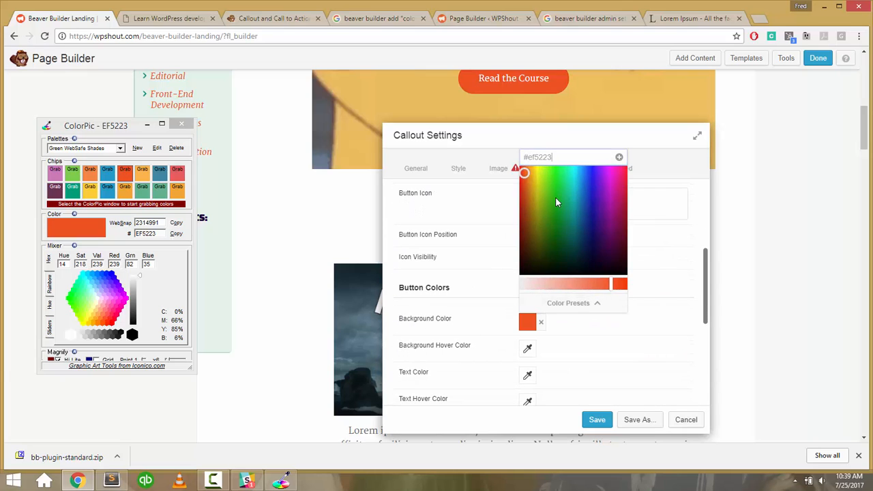
{"action": "left_click", "coordinate": [596, 416]}
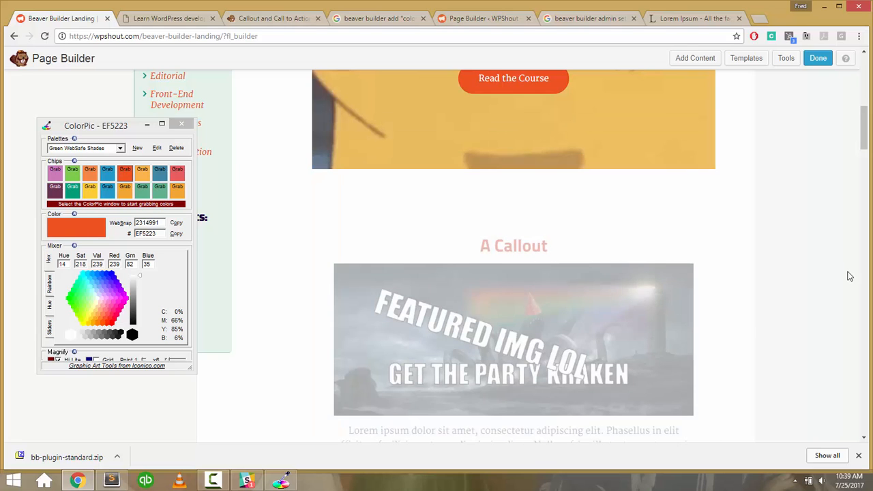
Reopen the callout's call-to-action settings, set the button's text color to white, and save.
{"action": "scroll", "coordinate": [806, 272], "scroll_direction": "down", "scroll_amount": 3}
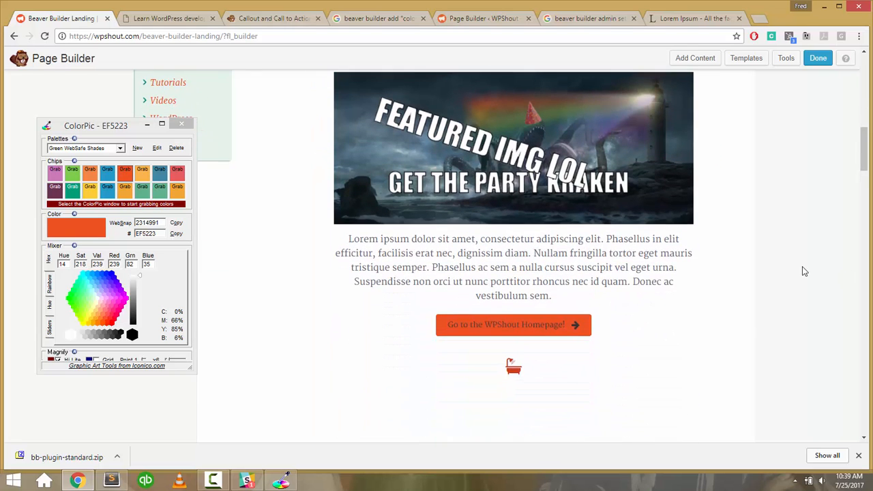
{"action": "left_click", "coordinate": [523, 317]}
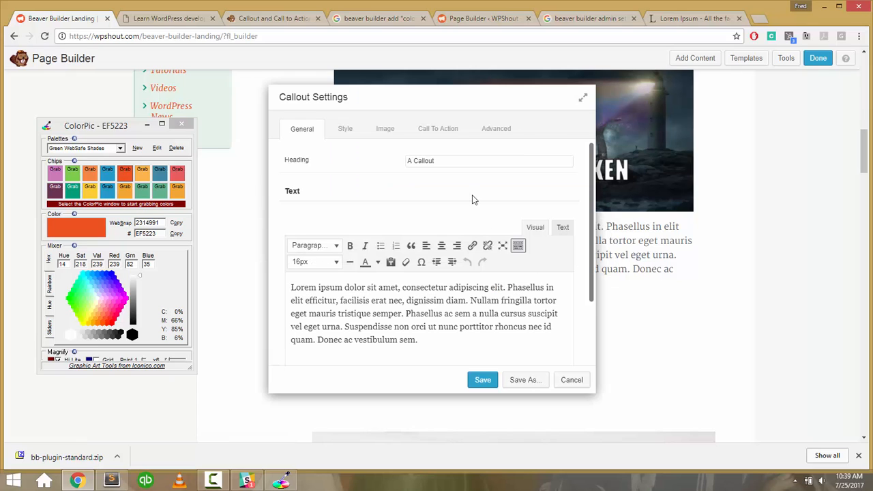
{"action": "left_click", "coordinate": [455, 136]}
{"action": "scroll", "coordinate": [414, 242], "scroll_direction": "down", "scroll_amount": 4}
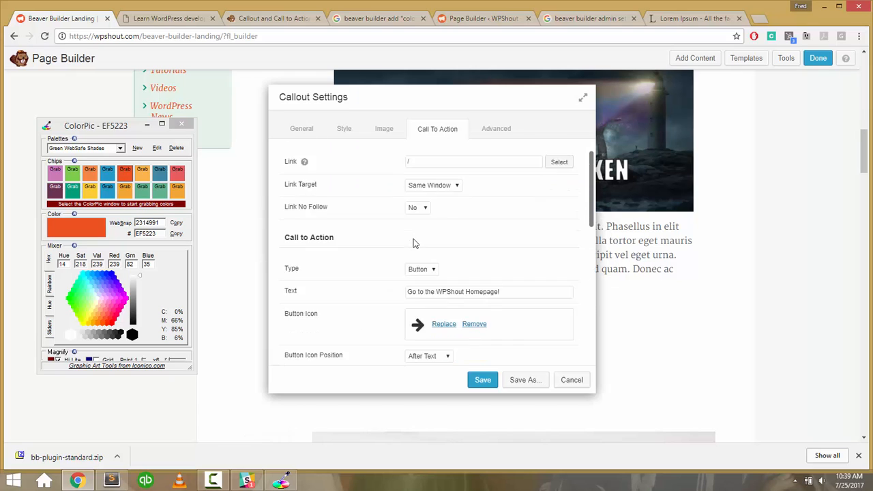
{"action": "scroll", "coordinate": [382, 259], "scroll_direction": "down", "scroll_amount": 2}
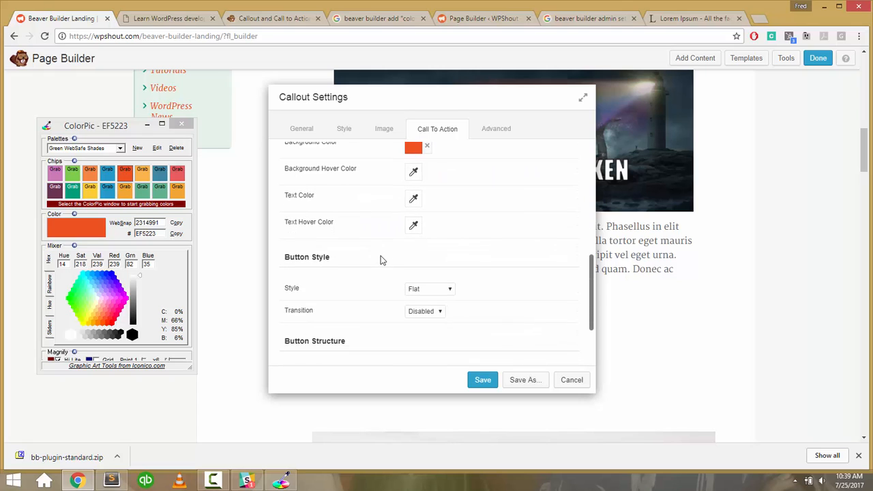
{"action": "scroll", "coordinate": [385, 259], "scroll_direction": "up", "scroll_amount": 1}
{"action": "left_click", "coordinate": [414, 268]}
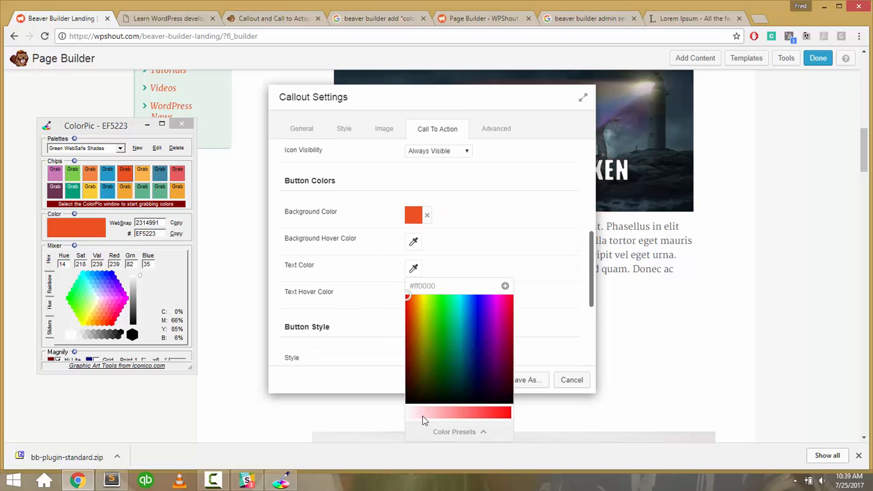
{"action": "left_click_drag", "start_coordinate": [424, 415], "coordinate": [394, 417]}
{"action": "left_click", "coordinate": [532, 228]}
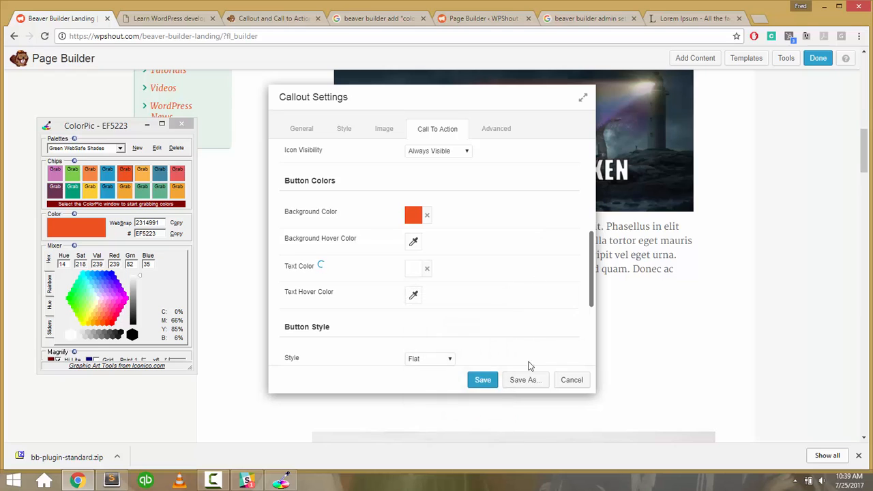
{"action": "left_click", "coordinate": [481, 379]}
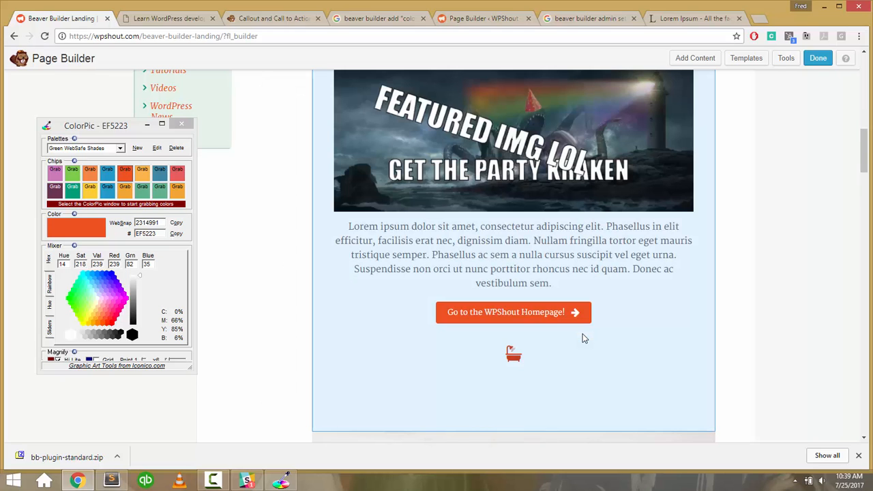
Reopen the callout and review all its call-to-action options, from the link settings down to the button structure.
{"action": "left_click", "coordinate": [528, 321]}
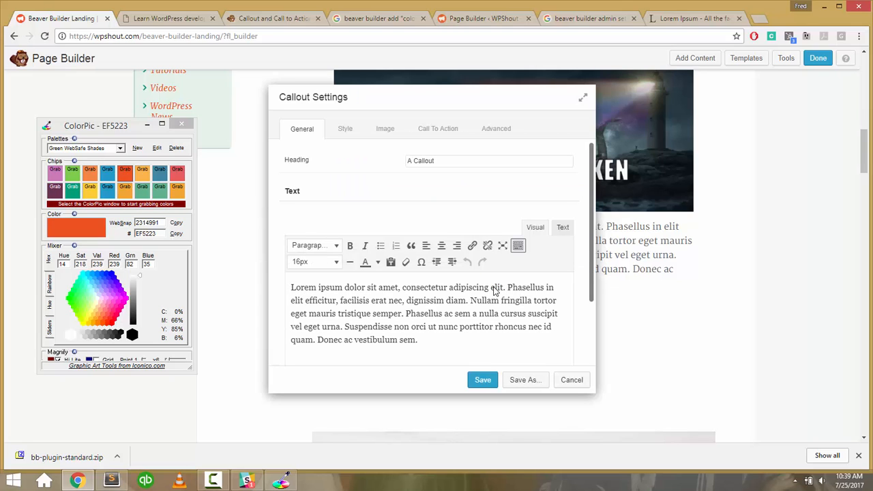
{"action": "left_click", "coordinate": [437, 129]}
{"action": "scroll", "coordinate": [396, 259], "scroll_direction": "down", "scroll_amount": 2}
{"action": "scroll", "coordinate": [394, 260], "scroll_direction": "down", "scroll_amount": 5}
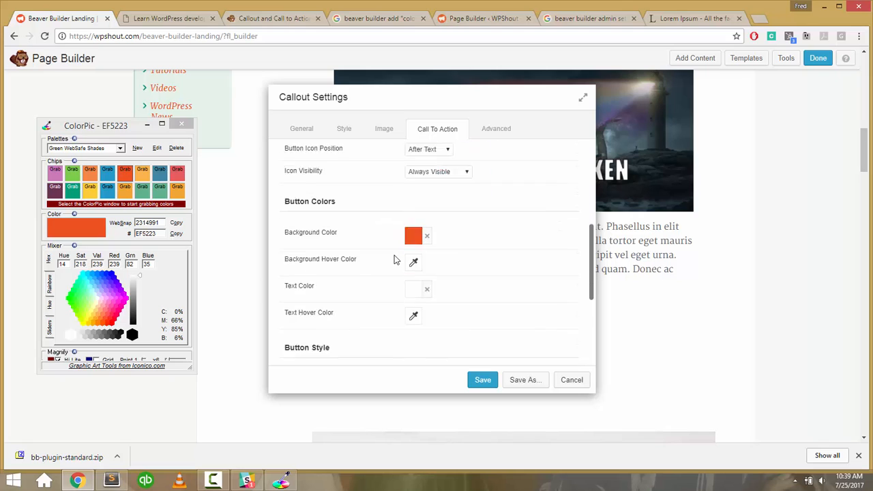
{"action": "scroll", "coordinate": [395, 260], "scroll_direction": "down", "scroll_amount": 2}
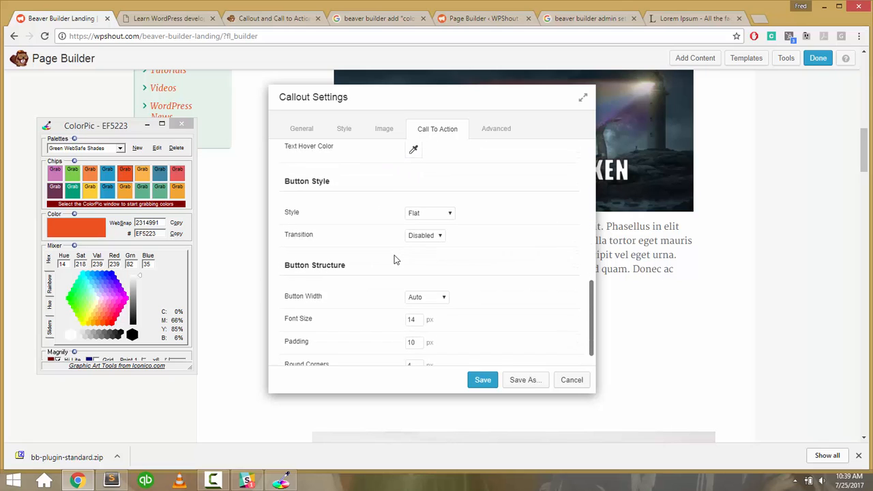
{"action": "scroll", "coordinate": [395, 297], "scroll_direction": "up", "scroll_amount": 5}
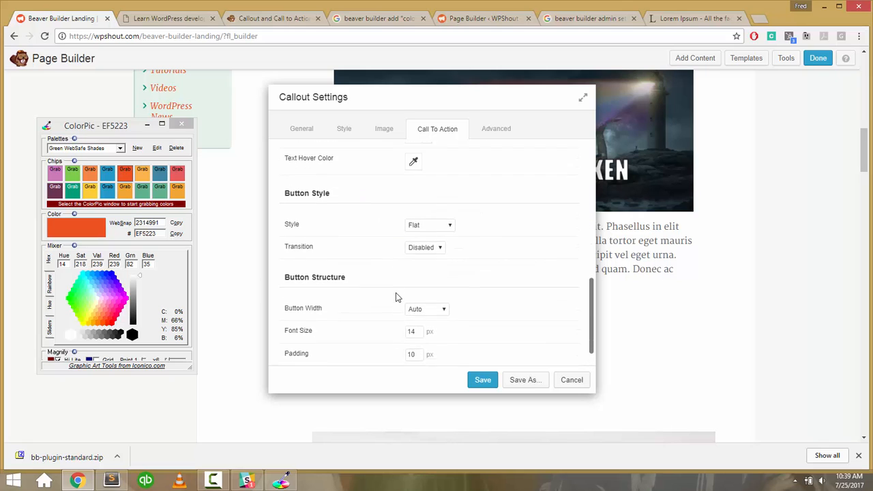
{"action": "scroll", "coordinate": [395, 297], "scroll_direction": "up", "scroll_amount": 5}
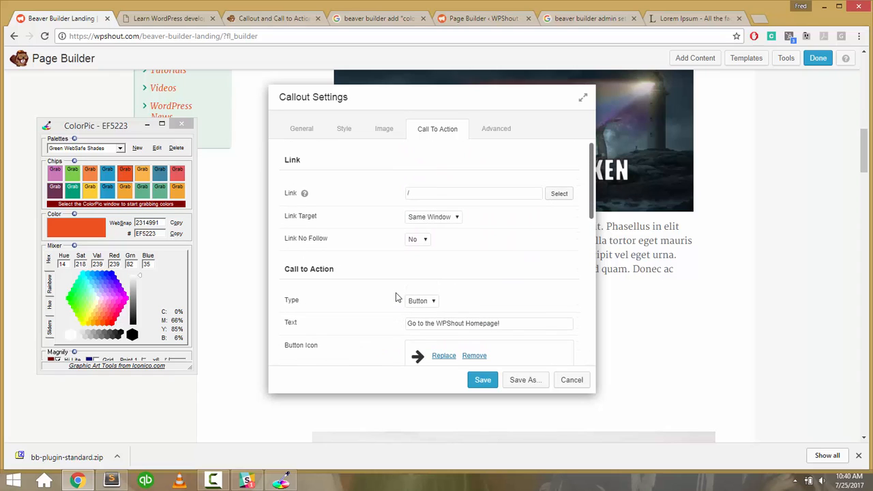
{"action": "scroll", "coordinate": [395, 297], "scroll_direction": "down", "scroll_amount": 10}
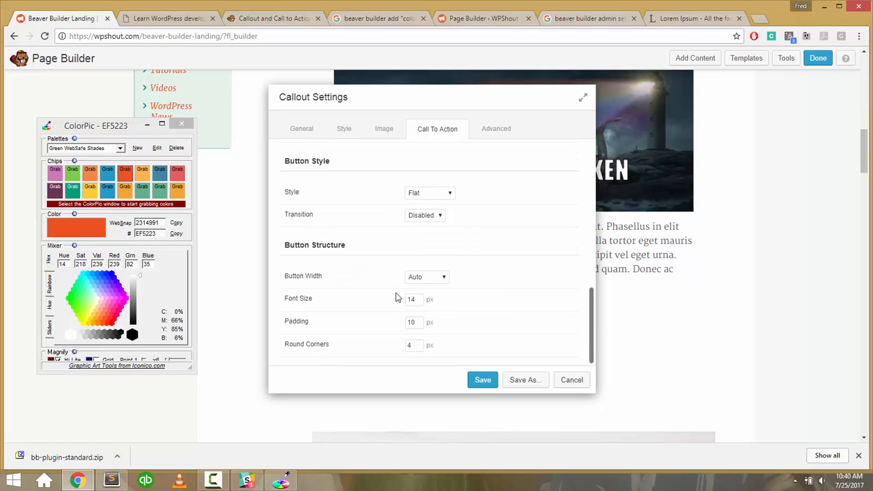
{"action": "scroll", "coordinate": [382, 295], "scroll_direction": "up", "scroll_amount": 3}
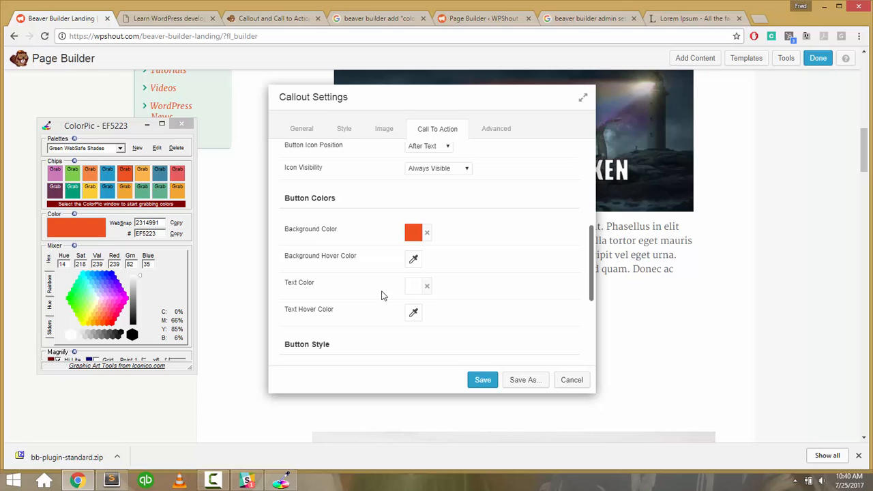
{"action": "scroll", "coordinate": [382, 295], "scroll_direction": "up", "scroll_amount": 5}
Look through the callout's advanced options and enter make-button-block as its HTML element class.
{"action": "left_click", "coordinate": [495, 133]}
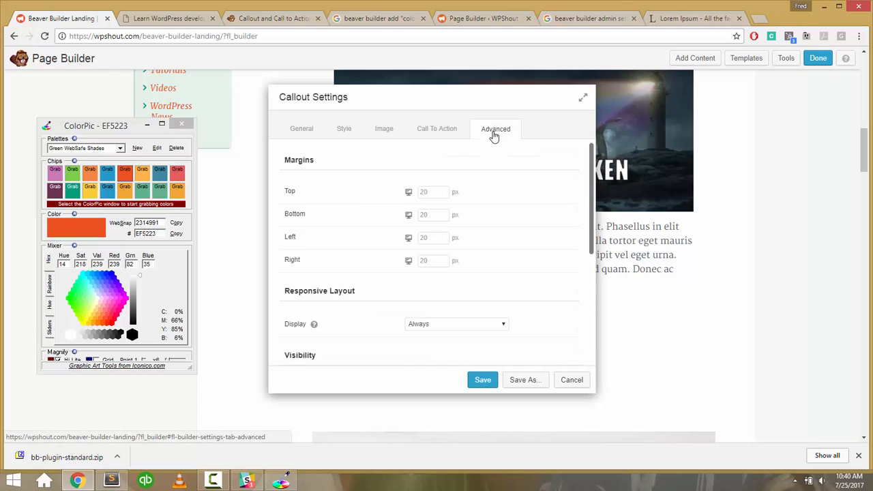
{"action": "scroll", "coordinate": [341, 229], "scroll_direction": "down", "scroll_amount": 5}
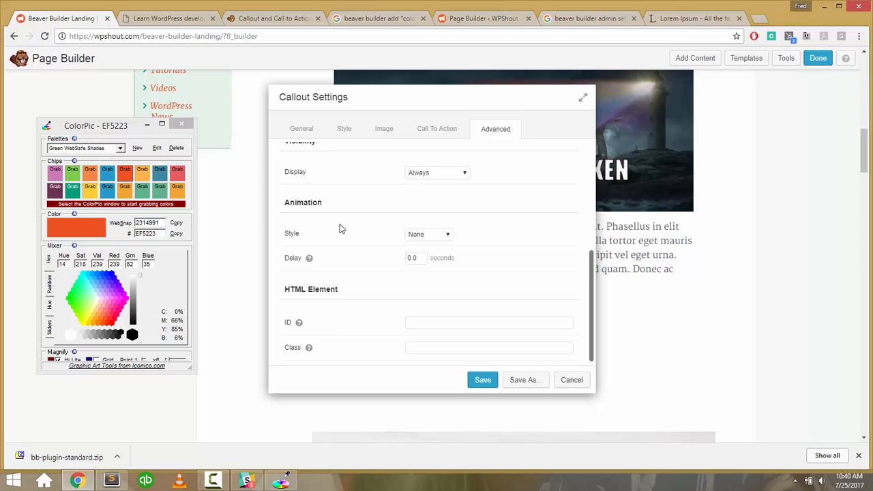
{"action": "scroll", "coordinate": [339, 228], "scroll_direction": "up", "scroll_amount": 5}
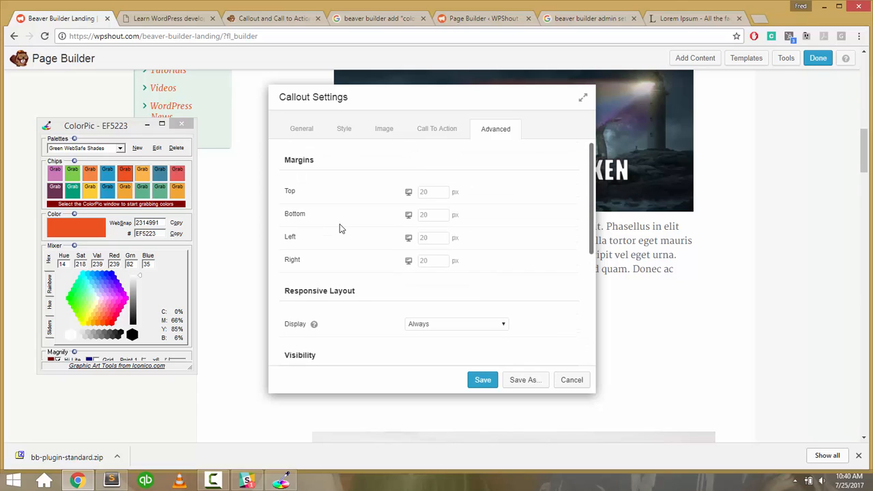
{"action": "scroll", "coordinate": [341, 231], "scroll_direction": "down", "scroll_amount": 5}
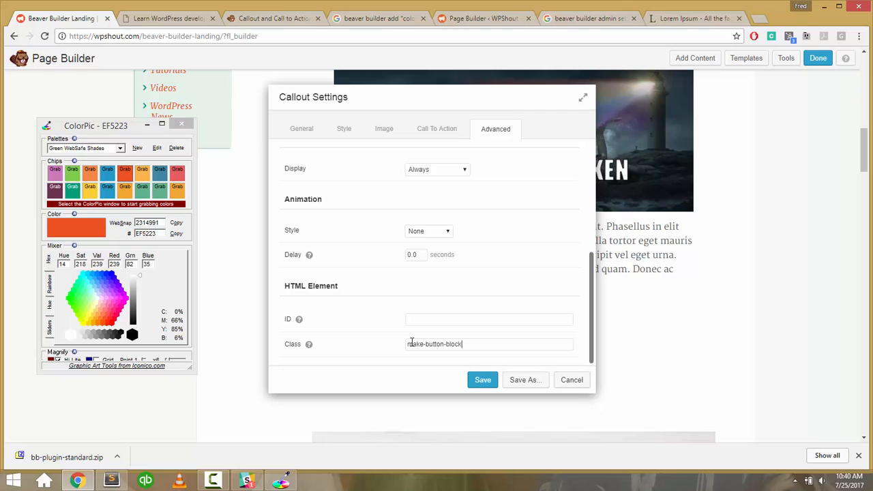
Examine the callout button's color, style, width, font size, padding and round corner settings.
{"action": "left_click", "coordinate": [448, 134]}
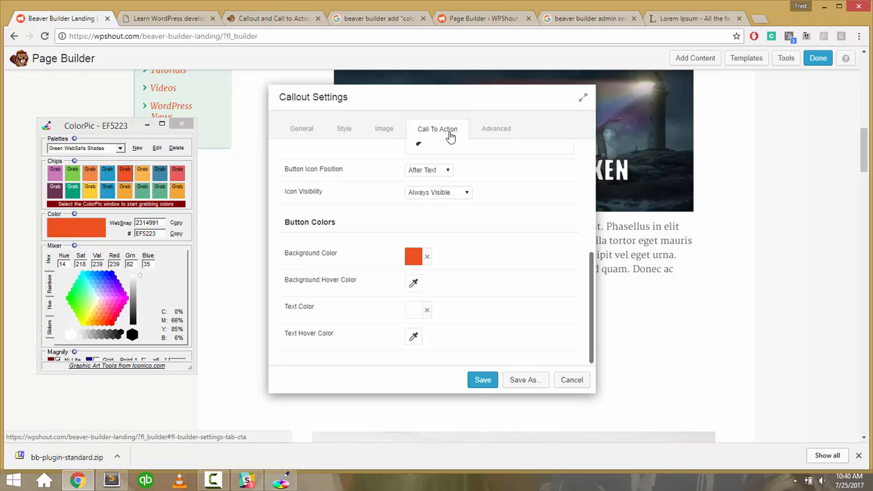
{"action": "scroll", "coordinate": [373, 222], "scroll_direction": "down", "scroll_amount": 3}
{"action": "scroll", "coordinate": [373, 222], "scroll_direction": "down", "scroll_amount": 1}
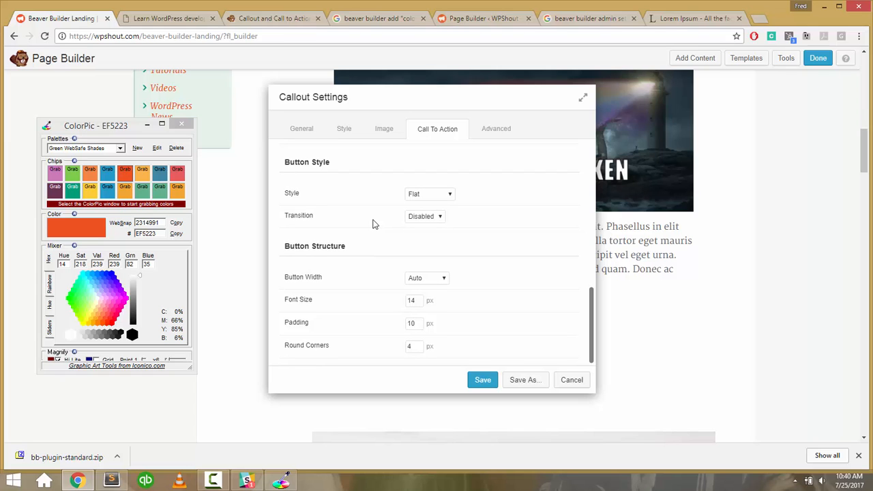
{"action": "scroll", "coordinate": [373, 224], "scroll_direction": "up", "scroll_amount": 5}
{"action": "scroll", "coordinate": [373, 224], "scroll_direction": "down", "scroll_amount": 4}
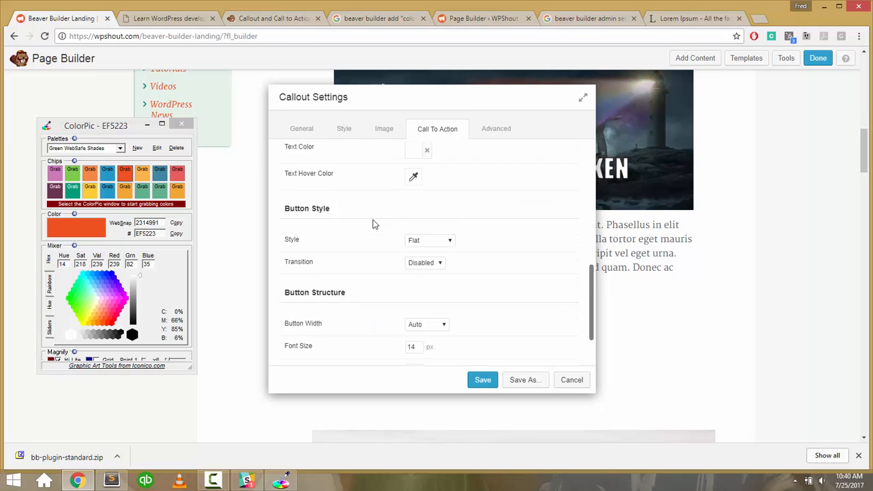
{"action": "scroll", "coordinate": [374, 223], "scroll_direction": "down", "scroll_amount": 2}
{"action": "scroll", "coordinate": [373, 223], "scroll_direction": "up", "scroll_amount": 1}
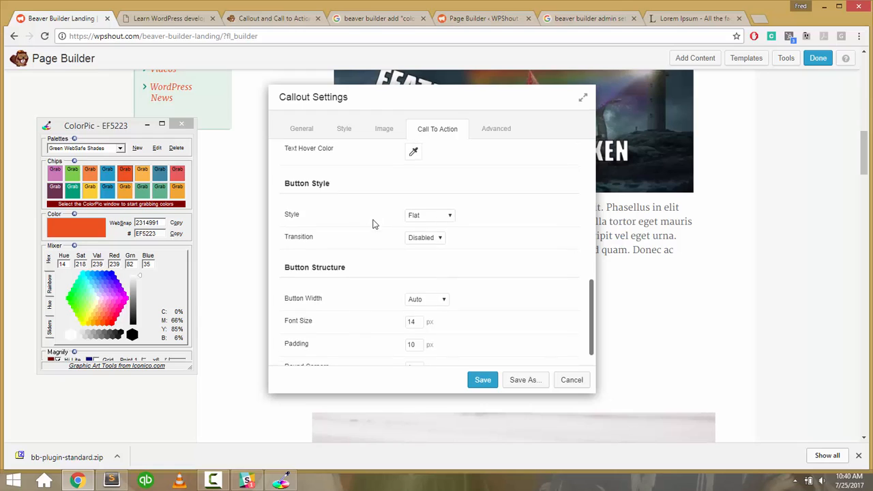
{"action": "scroll", "coordinate": [373, 224], "scroll_direction": "down", "scroll_amount": 1}
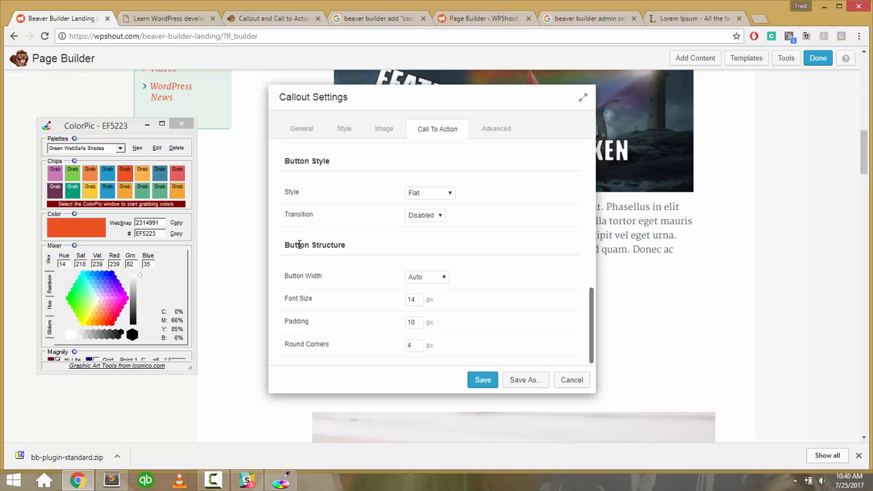
{"action": "scroll", "coordinate": [327, 304], "scroll_direction": "up", "scroll_amount": 6}
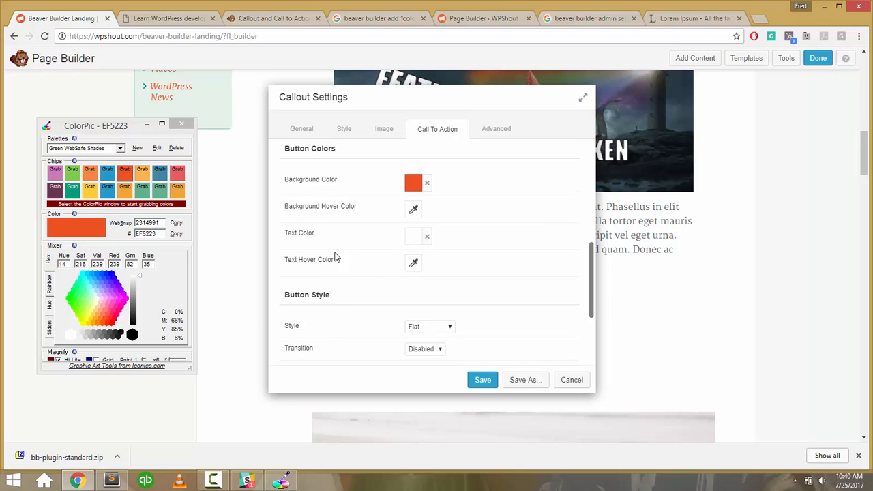
{"action": "scroll", "coordinate": [348, 291], "scroll_direction": "up", "scroll_amount": 1}
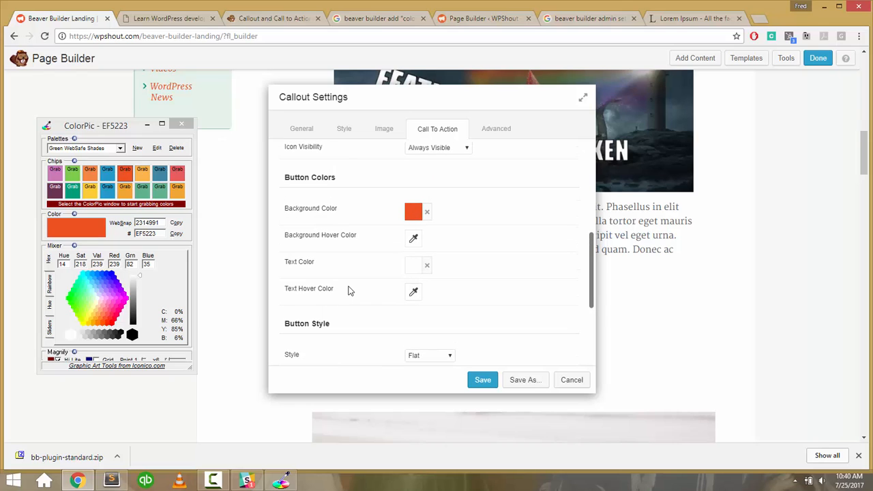
Review the callout's remaining button style, structure and link options, moving the settings dialog aside, and save the callout.
{"action": "scroll", "coordinate": [348, 291], "scroll_direction": "down", "scroll_amount": 7}
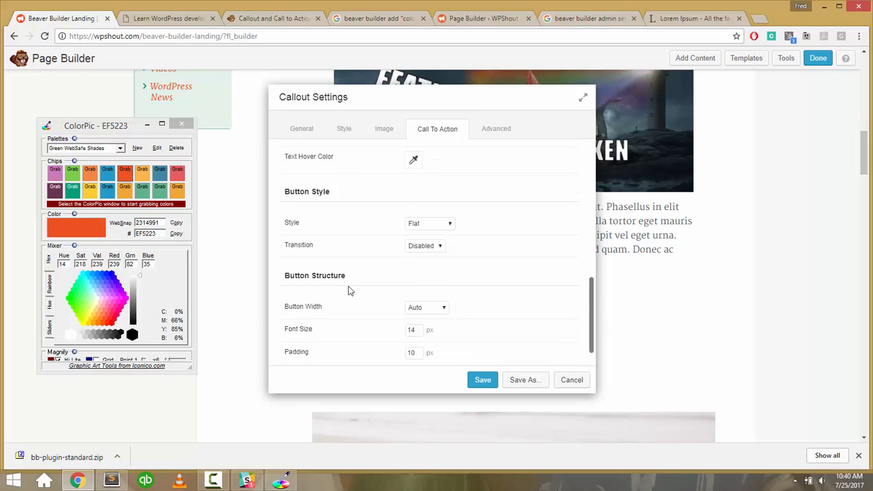
{"action": "mouse_move", "coordinate": [395, 103]}
{"action": "left_mouse_down"}
{"action": "mouse_move", "coordinate": [223, 109]}
{"action": "mouse_move", "coordinate": [386, 118]}
{"action": "left_mouse_up"}
{"action": "scroll", "coordinate": [312, 359], "scroll_direction": "up", "scroll_amount": 1}
{"action": "scroll", "coordinate": [312, 359], "scroll_direction": "up", "scroll_amount": 6}
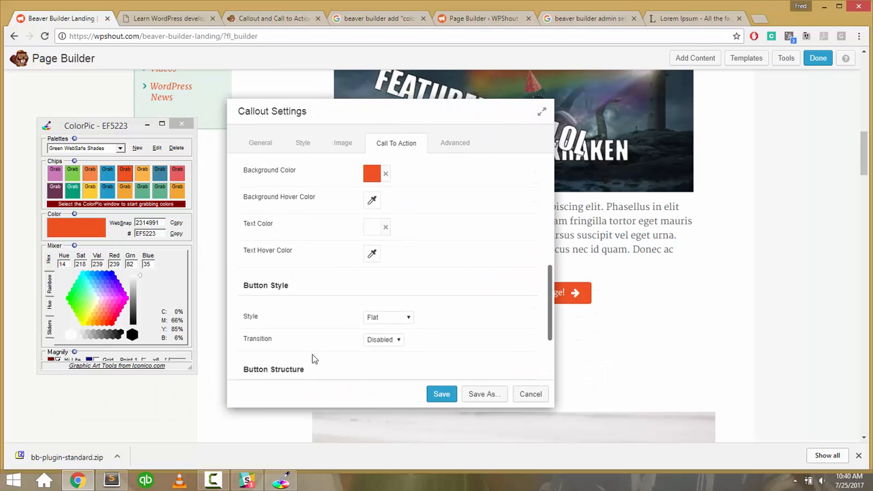
{"action": "scroll", "coordinate": [312, 359], "scroll_direction": "up", "scroll_amount": 7}
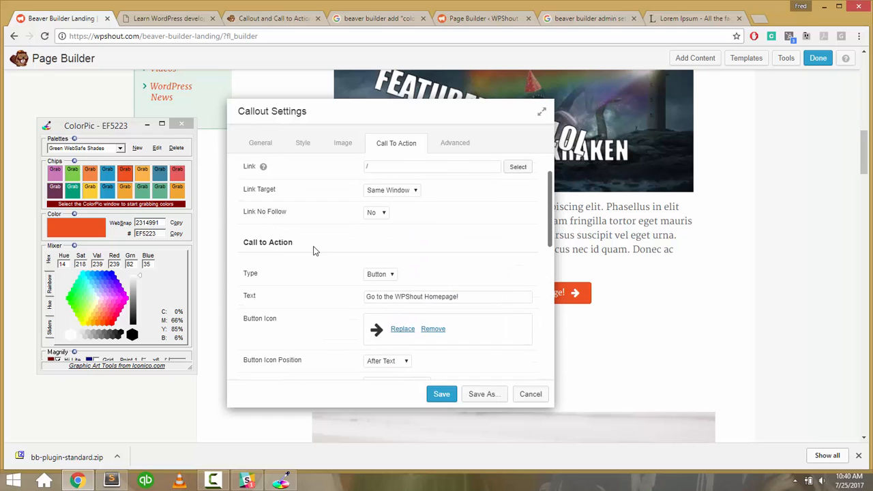
{"action": "left_click", "coordinate": [442, 396]}
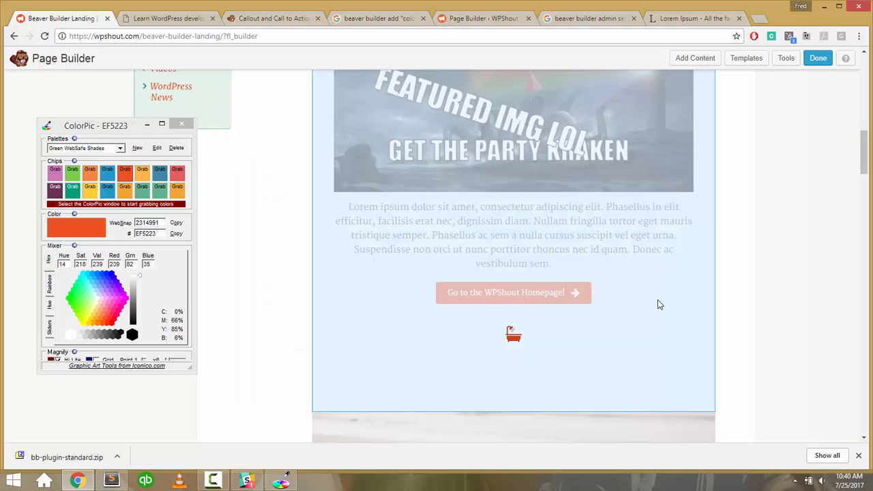
Duplicate the callout and place one of the two in its own column beside the other.
{"action": "scroll", "coordinate": [658, 300], "scroll_direction": "up", "scroll_amount": 3}
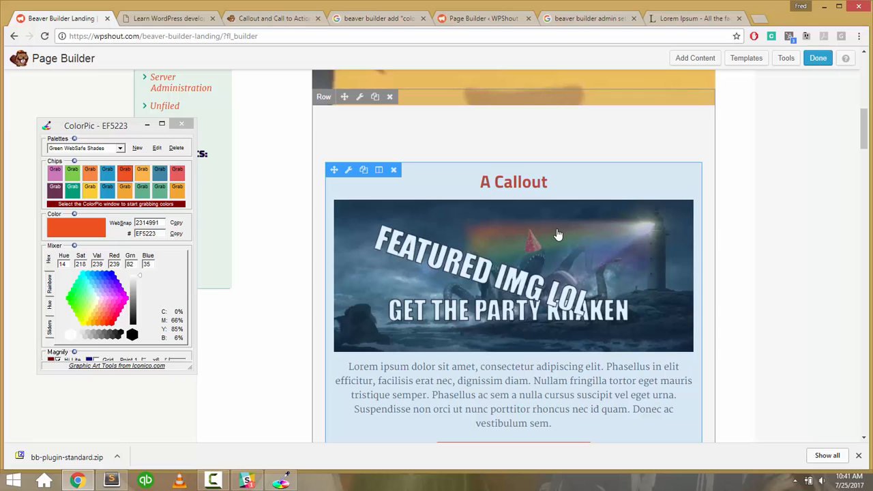
{"action": "scroll", "coordinate": [546, 246], "scroll_direction": "down", "scroll_amount": 4}
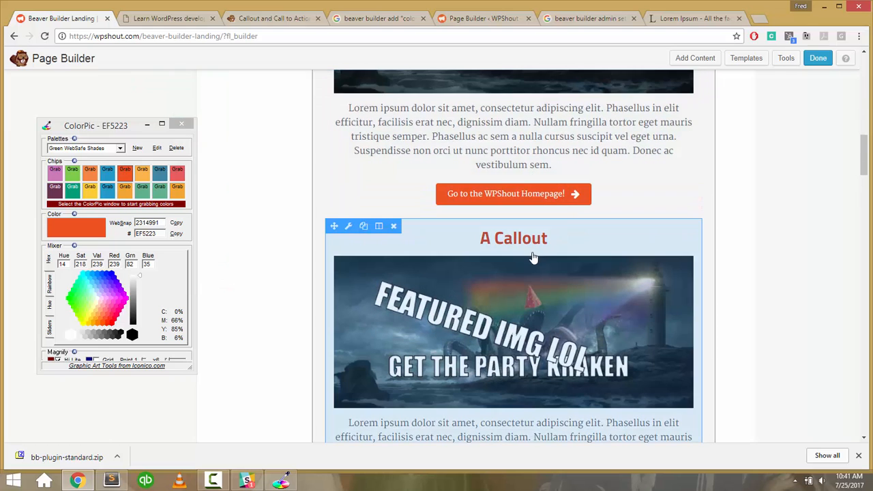
{"action": "left_click_drag", "start_coordinate": [334, 226], "coordinate": [707, 155]}
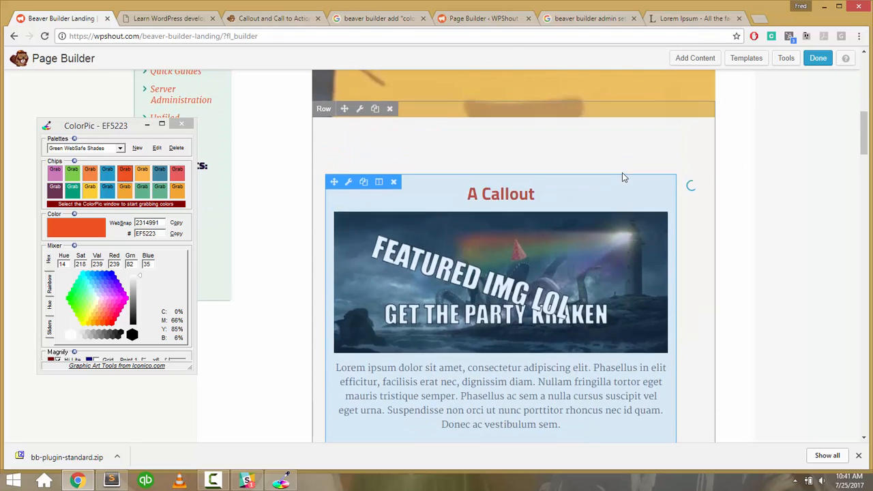
{"action": "scroll", "coordinate": [546, 179], "scroll_direction": "down", "scroll_amount": 2}
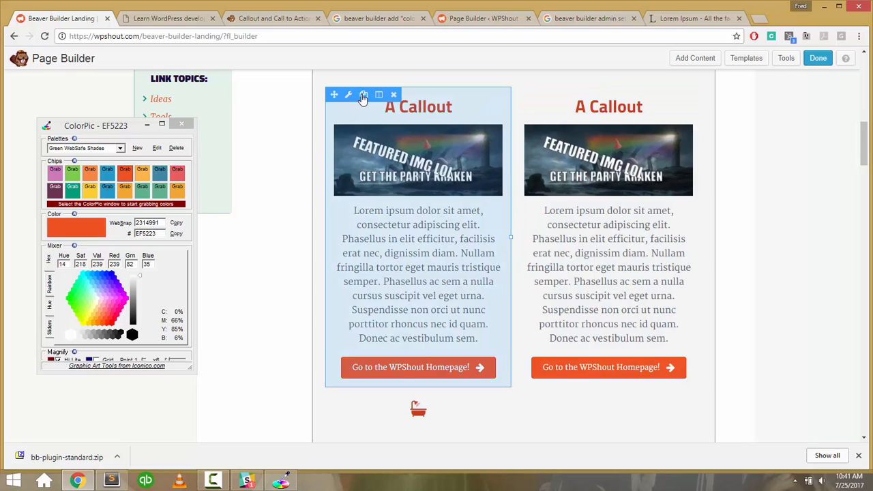
Duplicate the first callout again and place the copy between the two existing columns to form a three-column row.
{"action": "scroll", "coordinate": [462, 302], "scroll_direction": "down", "scroll_amount": 1}
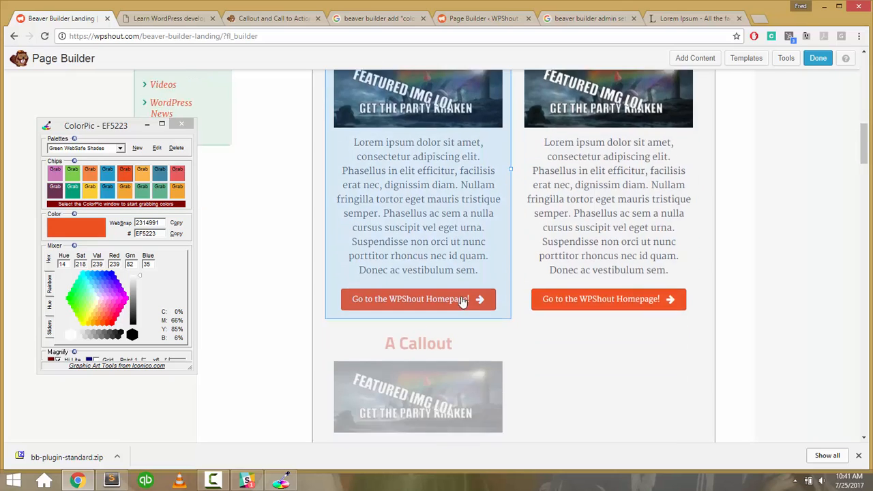
{"action": "scroll", "coordinate": [461, 302], "scroll_direction": "down", "scroll_amount": 1}
{"action": "triple_click", "coordinate": [638, 198]}
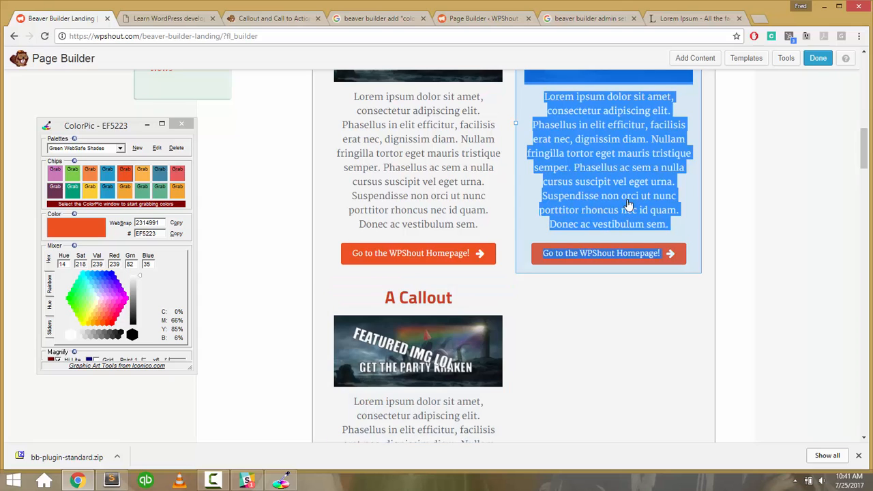
{"action": "left_click_drag", "start_coordinate": [337, 288], "coordinate": [511, 103]}
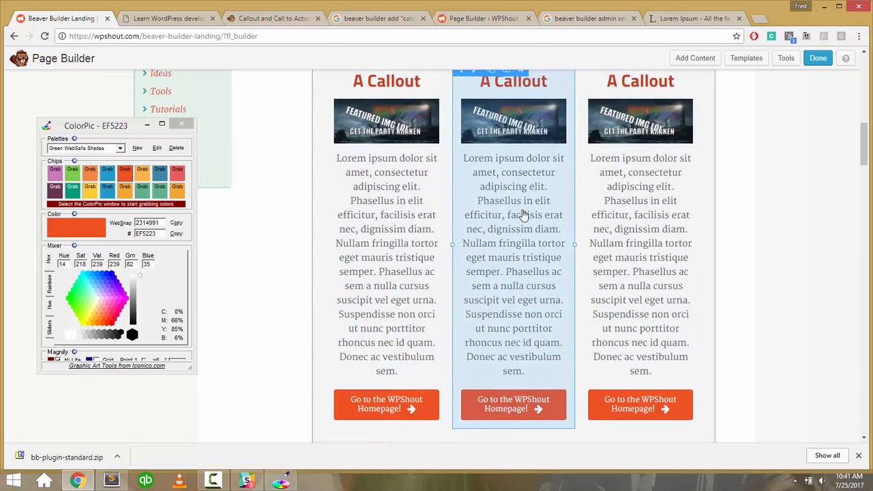
{"action": "scroll", "coordinate": [524, 216], "scroll_direction": "down", "scroll_amount": 1}
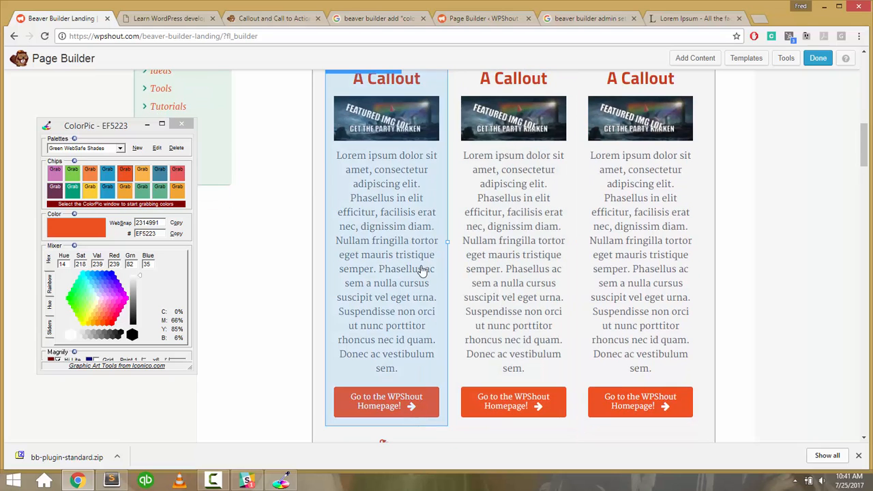
{"action": "scroll", "coordinate": [289, 273], "scroll_direction": "up", "scroll_amount": 2}
{"action": "scroll", "coordinate": [289, 273], "scroll_direction": "down", "scroll_amount": 1}
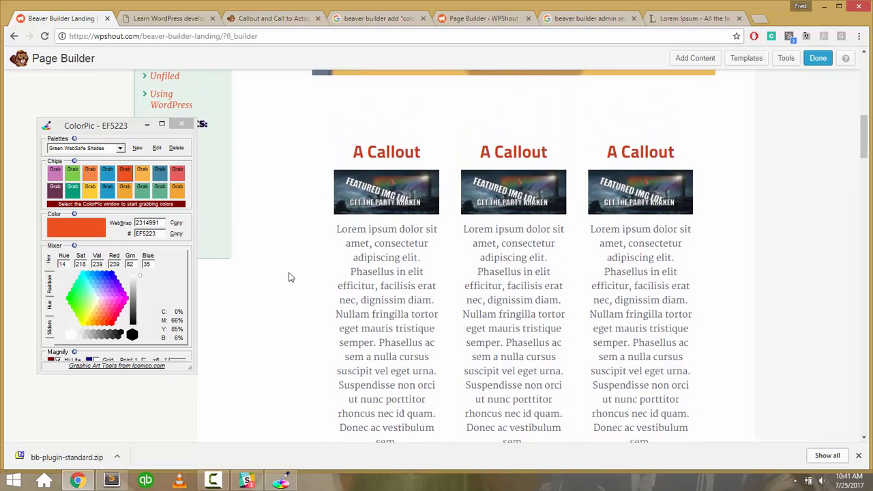
Open the first callout's settings, compare its body text in the Text and Visual editors, and close them without saving.
{"action": "left_click", "coordinate": [361, 243]}
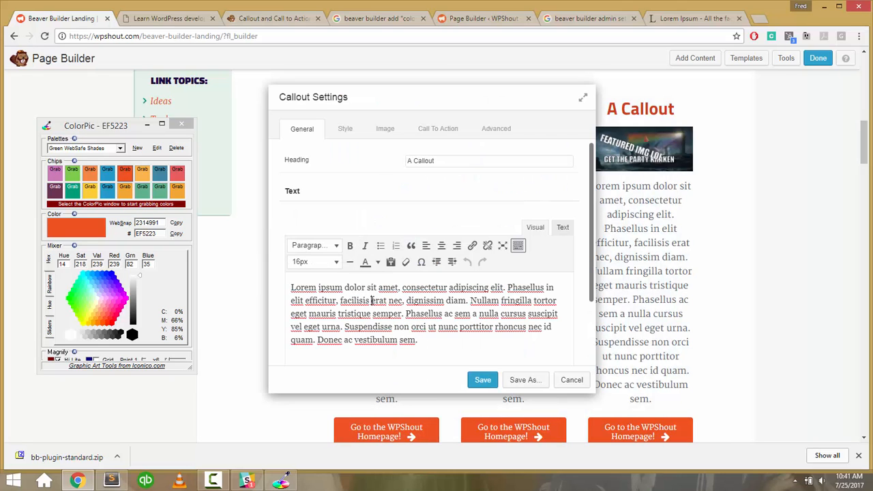
{"action": "left_click", "coordinate": [563, 227]}
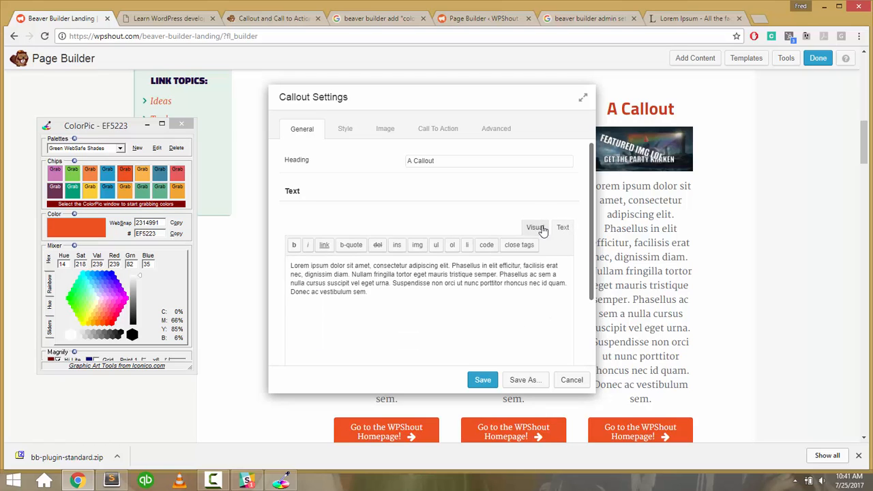
{"action": "left_click", "coordinate": [535, 228]}
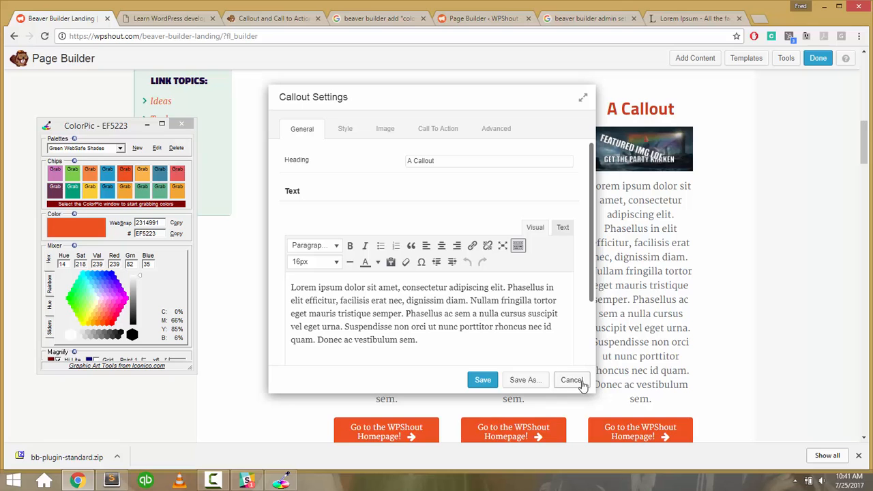
{"action": "left_click", "coordinate": [573, 383]}
{"action": "scroll", "coordinate": [325, 250], "scroll_direction": "up", "scroll_amount": 5}
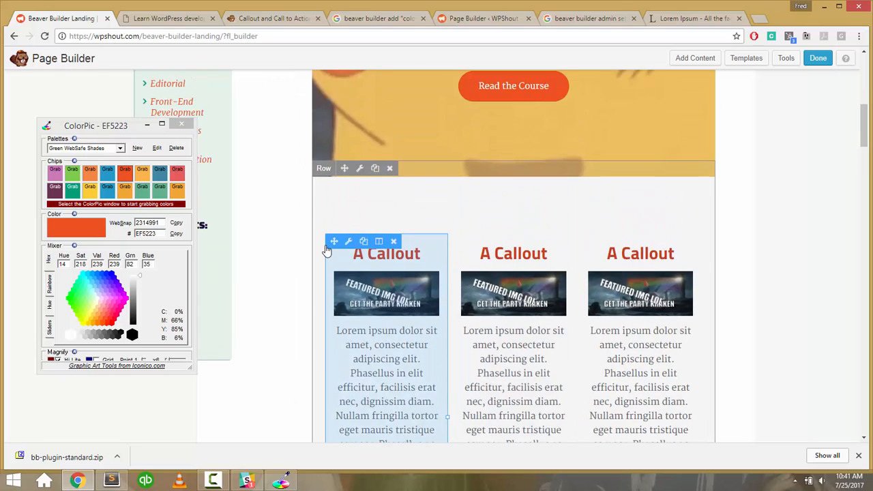
{"action": "scroll", "coordinate": [325, 249], "scroll_direction": "down", "scroll_amount": 6}
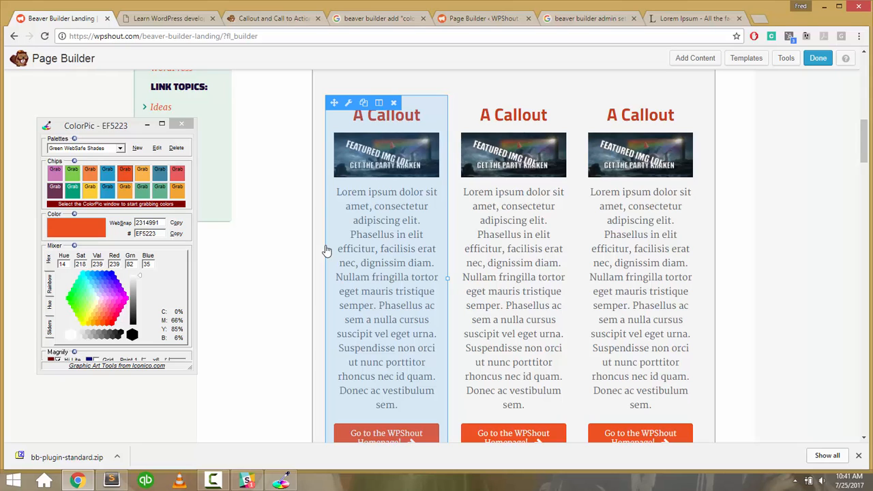
Go through the first callout's advanced, style, image and call-to-action settings, and close them without saving.
{"action": "left_click", "coordinate": [349, 103]}
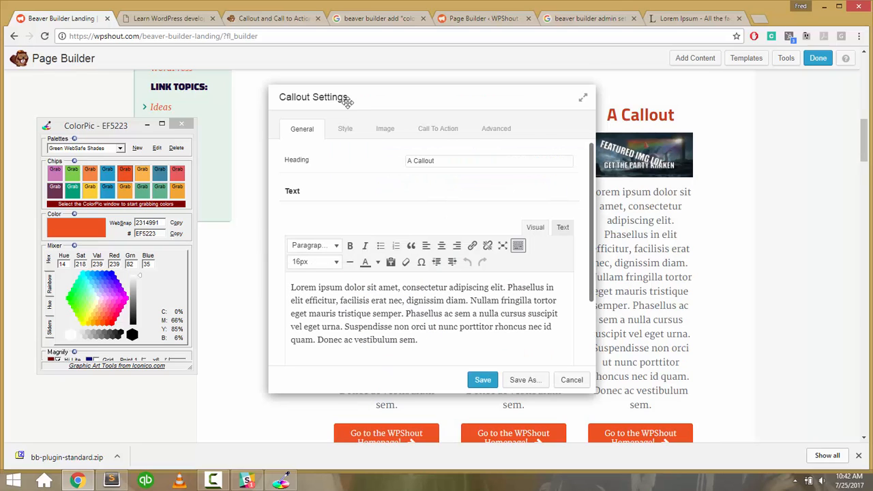
{"action": "left_click", "coordinate": [492, 130]}
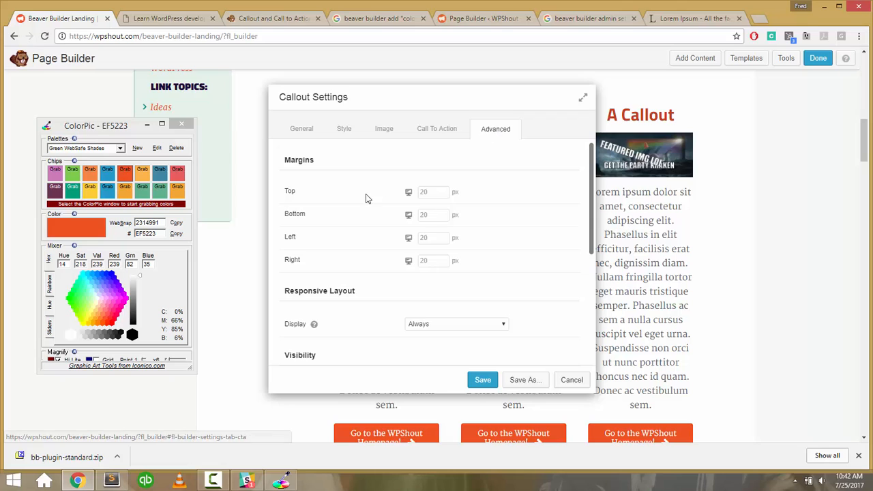
{"action": "scroll", "coordinate": [366, 195], "scroll_direction": "down", "scroll_amount": 2}
{"action": "scroll", "coordinate": [366, 194], "scroll_direction": "down", "scroll_amount": 1}
{"action": "scroll", "coordinate": [366, 193], "scroll_direction": "up", "scroll_amount": 3}
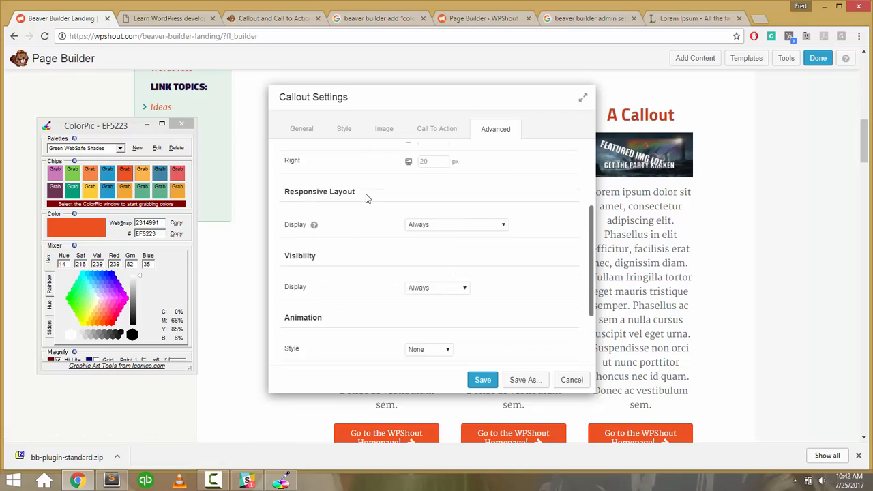
{"action": "left_click", "coordinate": [344, 133]}
{"action": "left_click", "coordinate": [379, 134]}
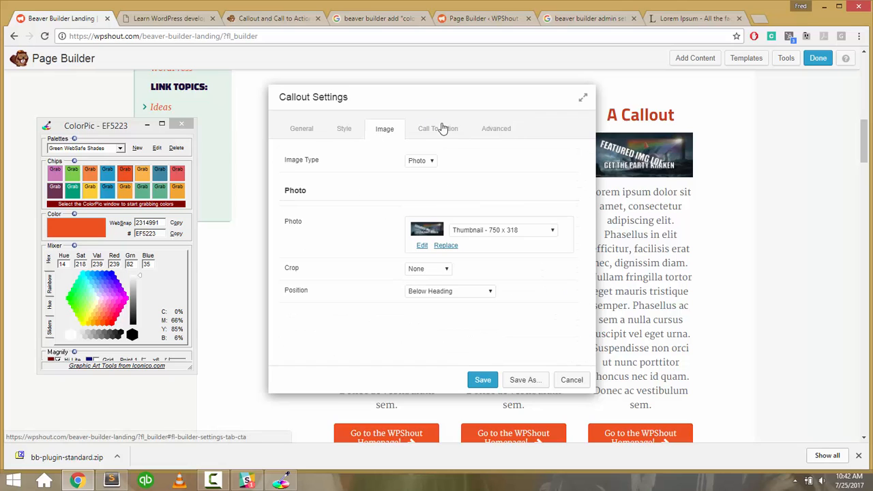
{"action": "left_click", "coordinate": [442, 129]}
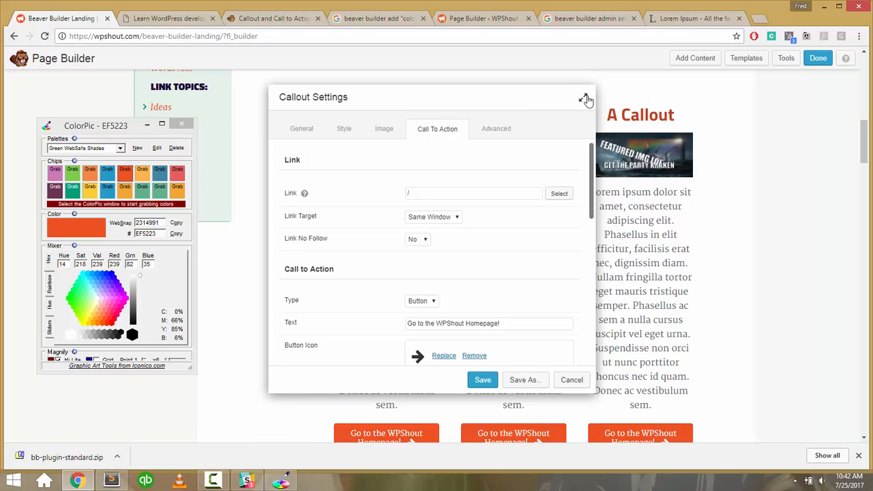
{"action": "left_click", "coordinate": [567, 379]}
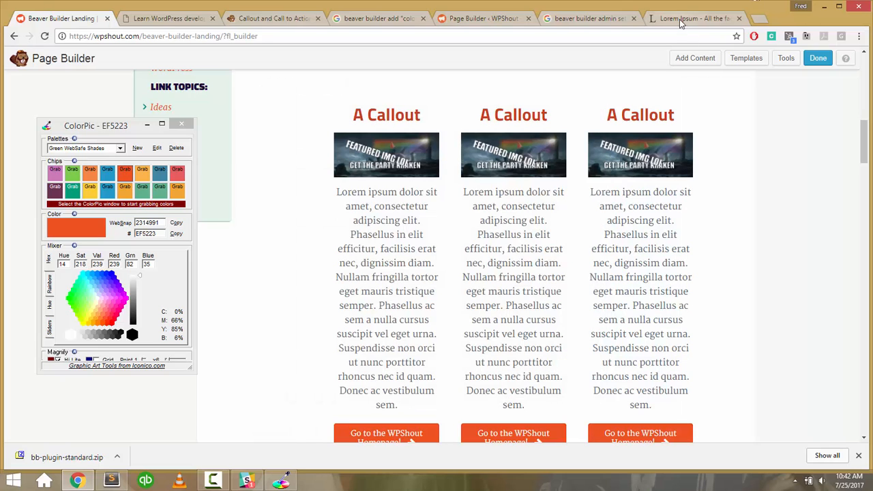
Search Google for "beaver builder save module" in the browser tab with the earlier admin settings search.
{"action": "left_click", "coordinate": [593, 19]}
{"action": "left_click", "coordinate": [600, 34]}
{"action": "type", "text": "beaver "}
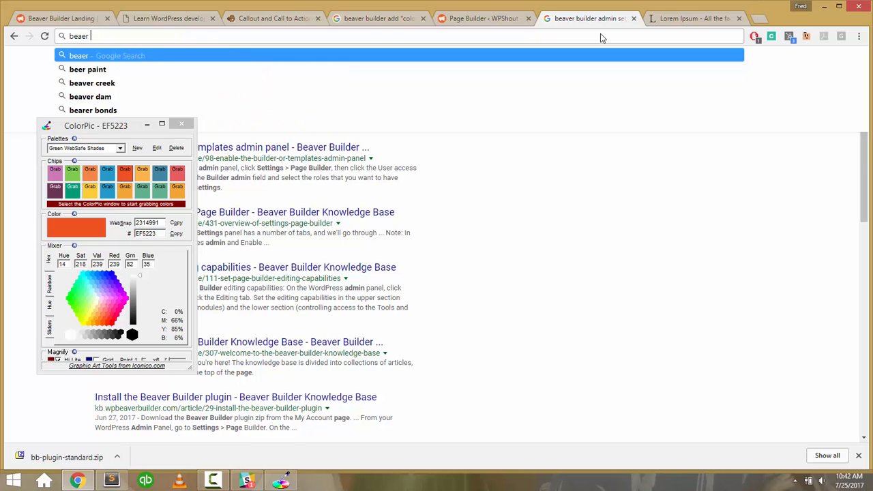
{"action": "type", "text": "builder"}
{"action": "key", "text": "Down"}
{"action": "type", "text": "sav"}
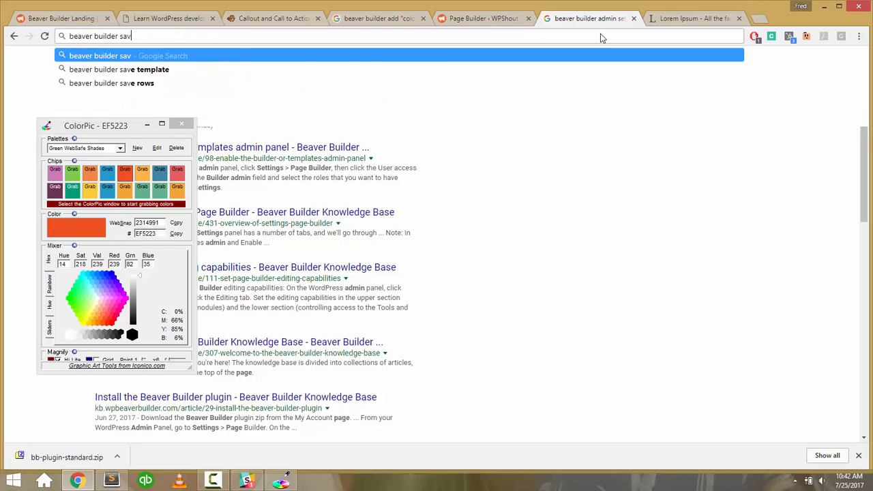
{"action": "type", "text": "e mod"}
{"action": "key", "text": "Return"}
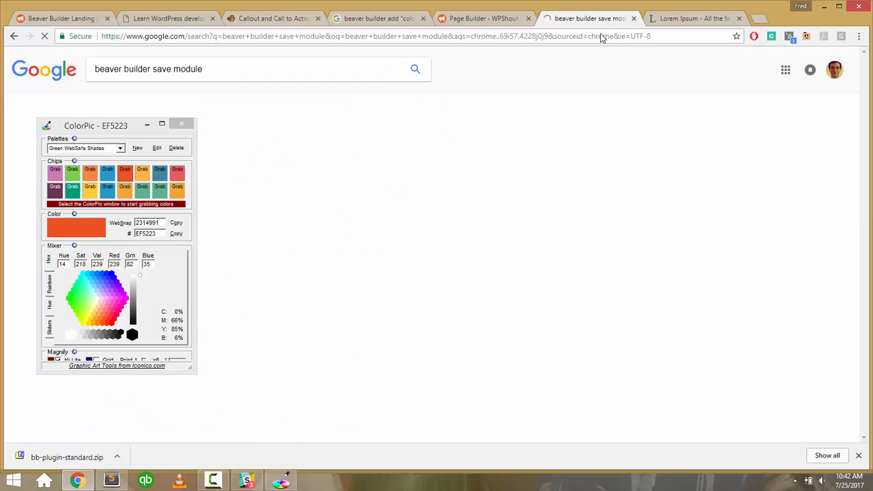
Minimize the ColorPic window and read the Beaver Builder Knowledge Base article on saving a row or module.
{"action": "left_click", "coordinate": [147, 124]}
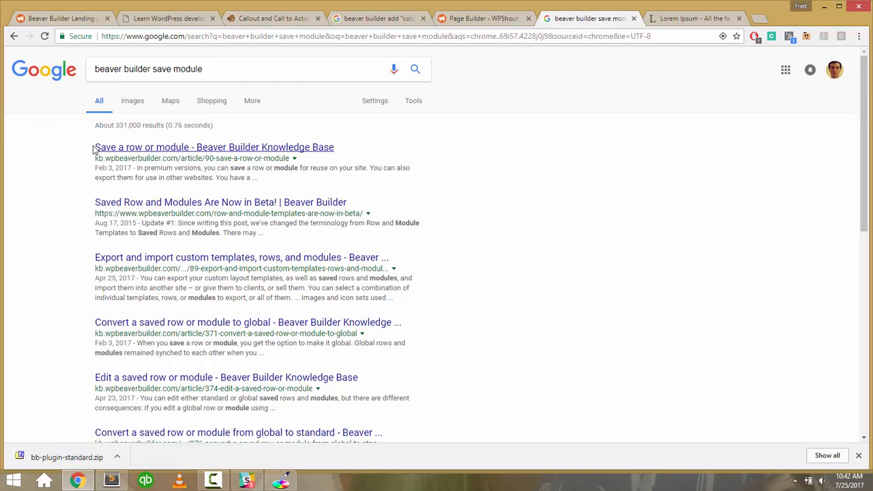
{"action": "left_click", "coordinate": [120, 147]}
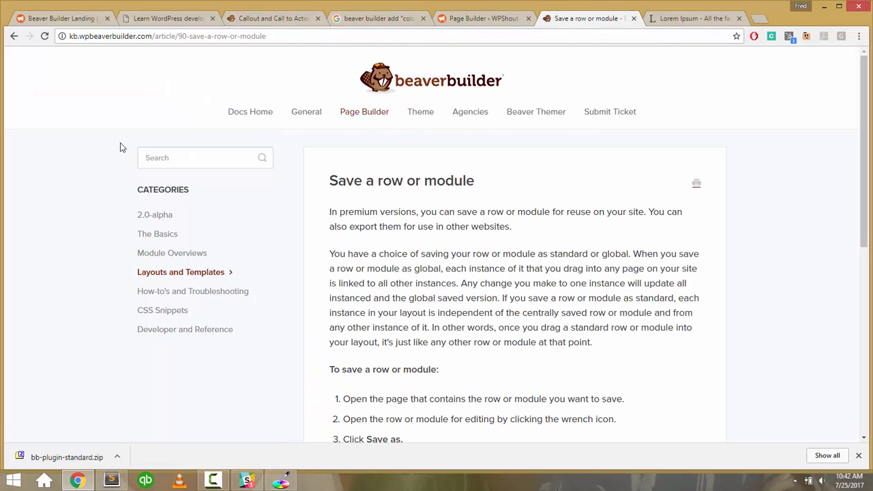
{"action": "scroll", "coordinate": [536, 273], "scroll_direction": "down", "scroll_amount": 3}
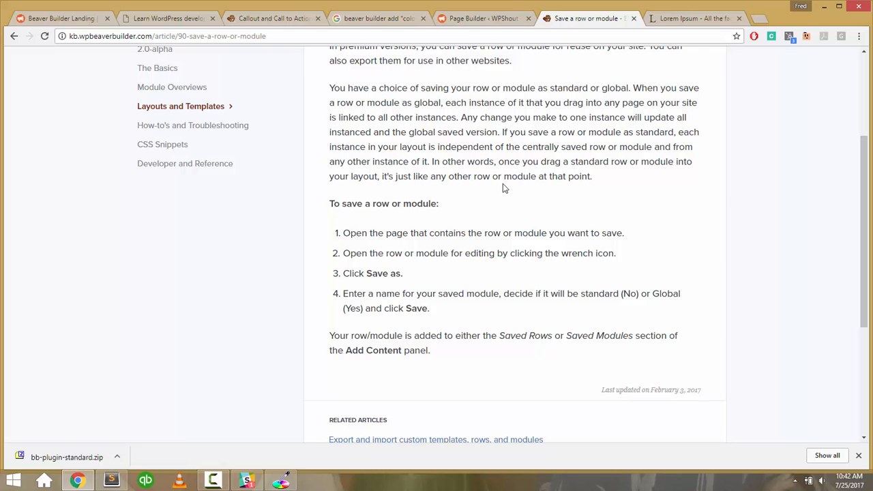
Return to the landing page and start saving the first callout as a module named "Party Kraken Callout".
{"action": "left_click", "coordinate": [485, 19]}
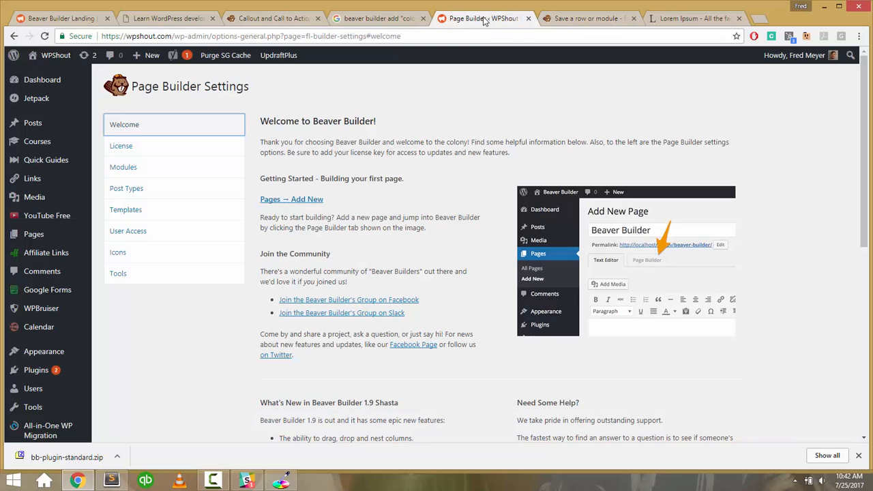
{"action": "left_click", "coordinate": [70, 21]}
{"action": "left_click", "coordinate": [350, 104]}
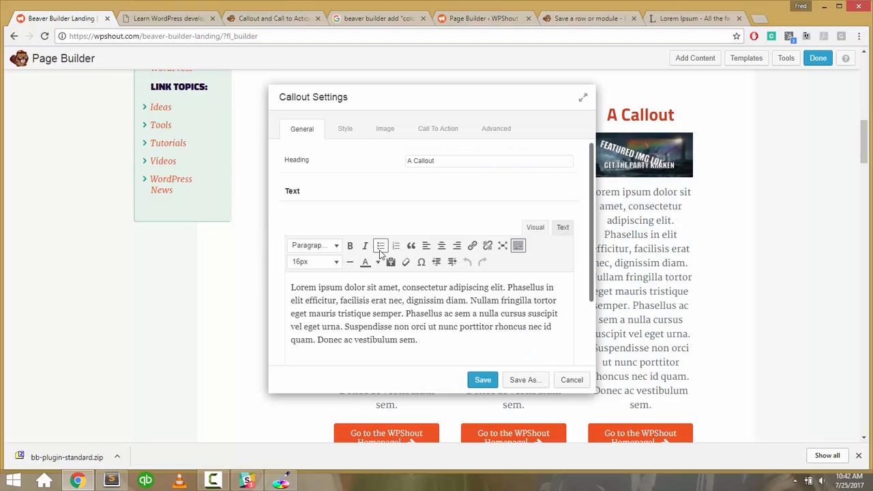
{"action": "left_click", "coordinate": [521, 380]}
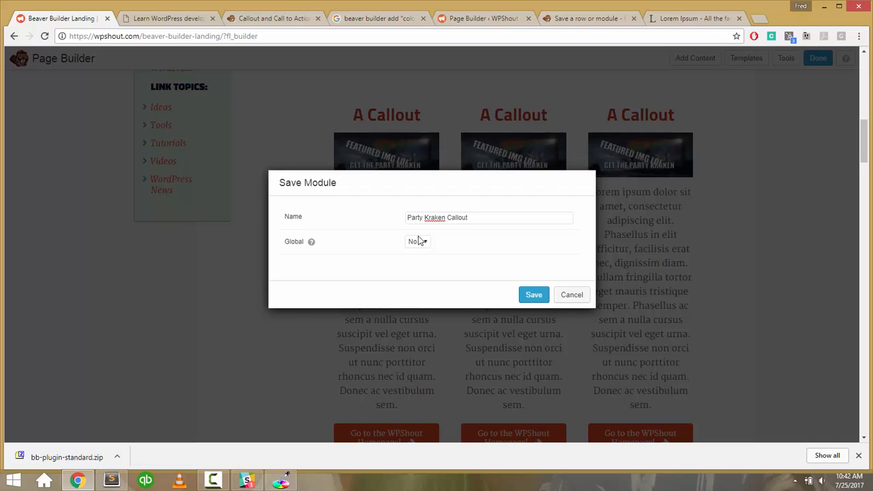
Read the help on the Global option, keep Global set to No, and save the module.
{"action": "left_click", "coordinate": [418, 242]}
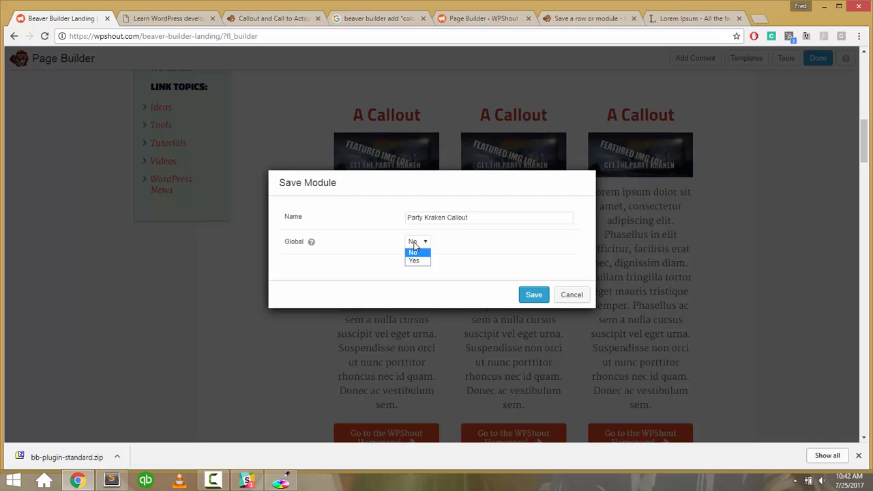
{"action": "mouse_move", "coordinate": [310, 244]}
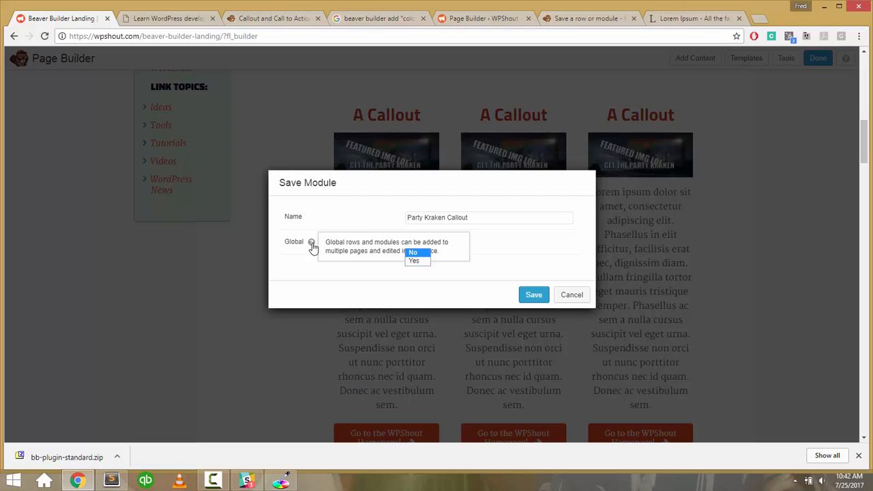
{"action": "left_click", "coordinate": [317, 258]}
{"action": "mouse_move", "coordinate": [312, 246]}
{"action": "left_click", "coordinate": [424, 244]}
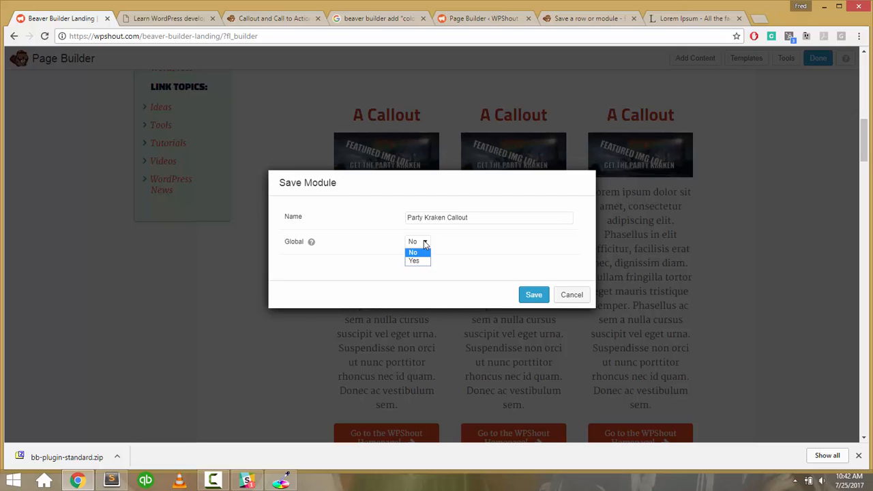
{"action": "left_click", "coordinate": [424, 244]}
{"action": "left_click", "coordinate": [532, 295]}
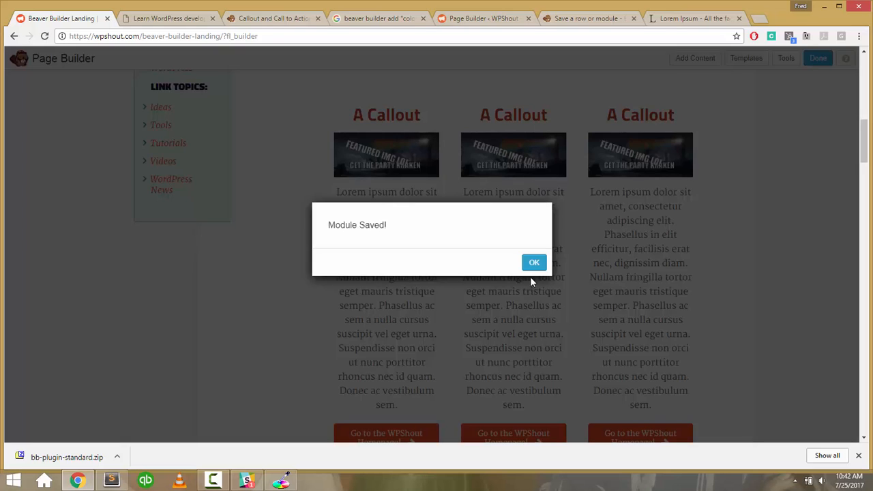
{"action": "left_click", "coordinate": [531, 262]}
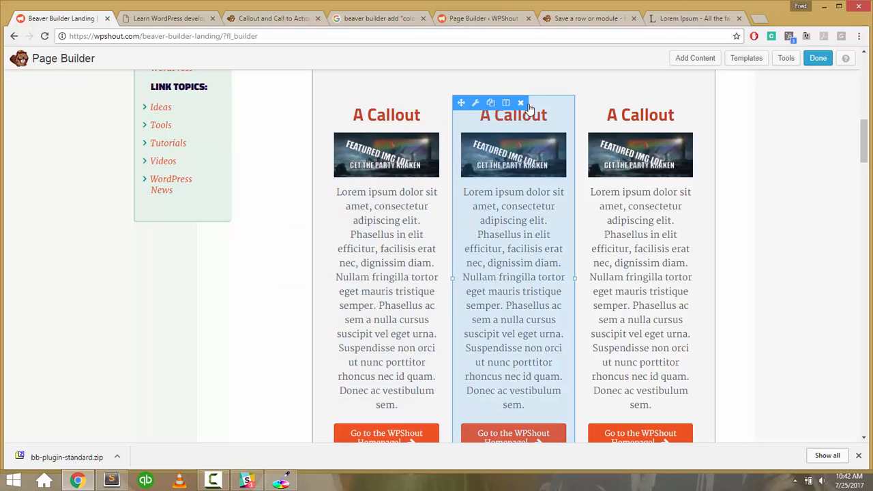
Delete the middle callout together with its column, and delete the callout in the last column.
{"action": "left_click", "coordinate": [521, 103]}
{"action": "left_click", "coordinate": [481, 99]}
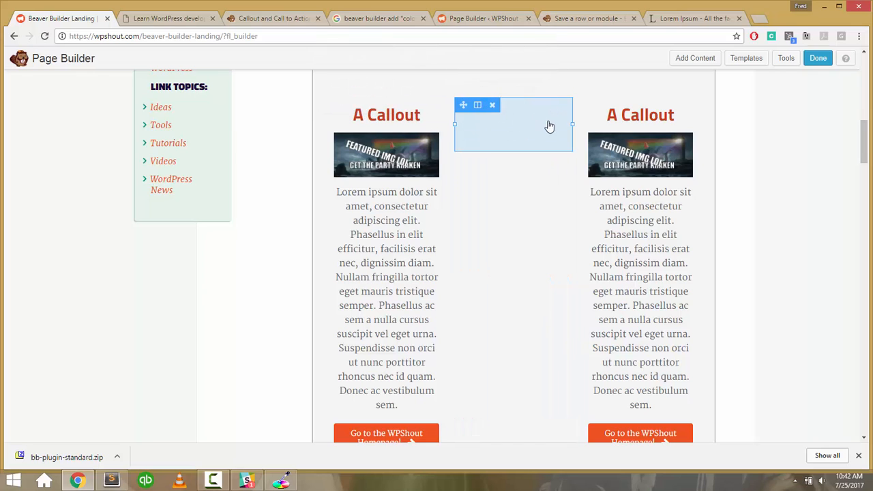
{"action": "left_click", "coordinate": [492, 105]}
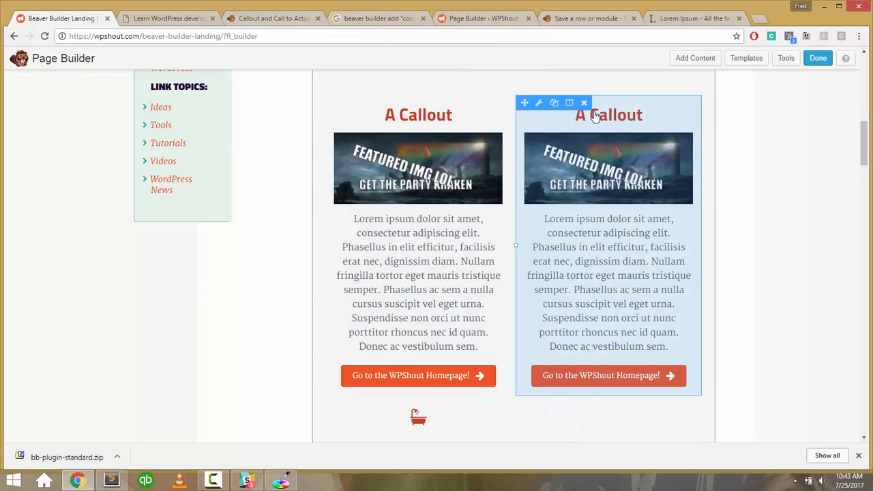
{"action": "left_click", "coordinate": [585, 103]}
{"action": "left_click", "coordinate": [479, 98]}
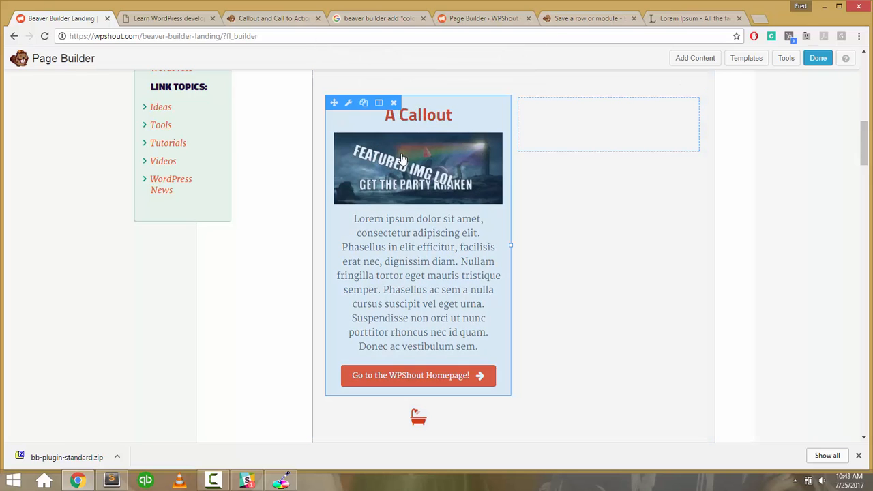
Remove the empty column and place the saved Party Kraken Callout module in a new column beside the existing callout.
{"action": "left_click", "coordinate": [557, 106]}
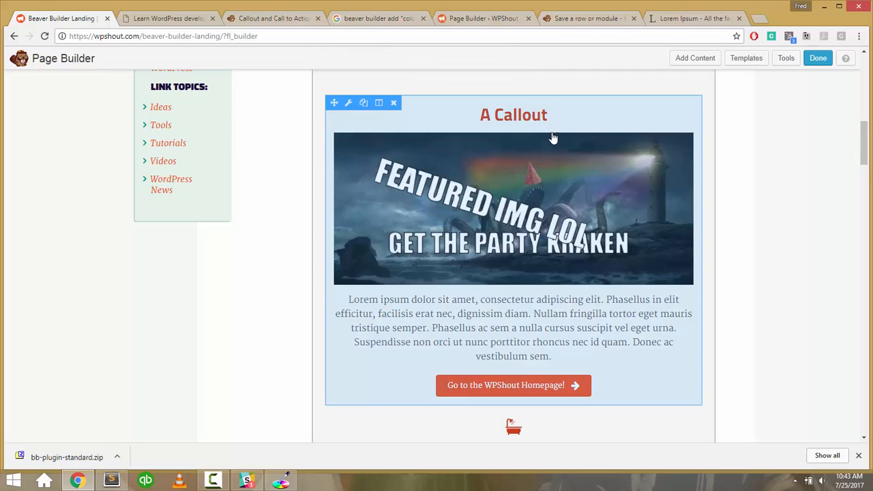
{"action": "left_click", "coordinate": [700, 60]}
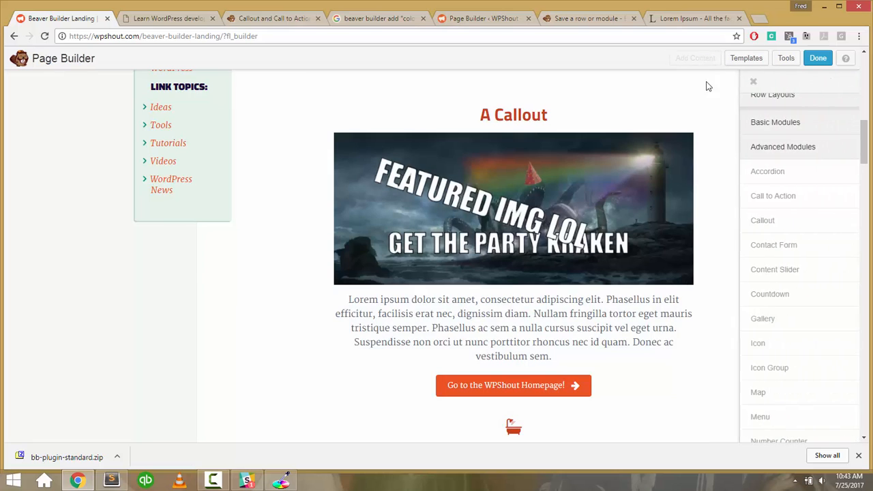
{"action": "scroll", "coordinate": [713, 195], "scroll_direction": "down", "scroll_amount": 10}
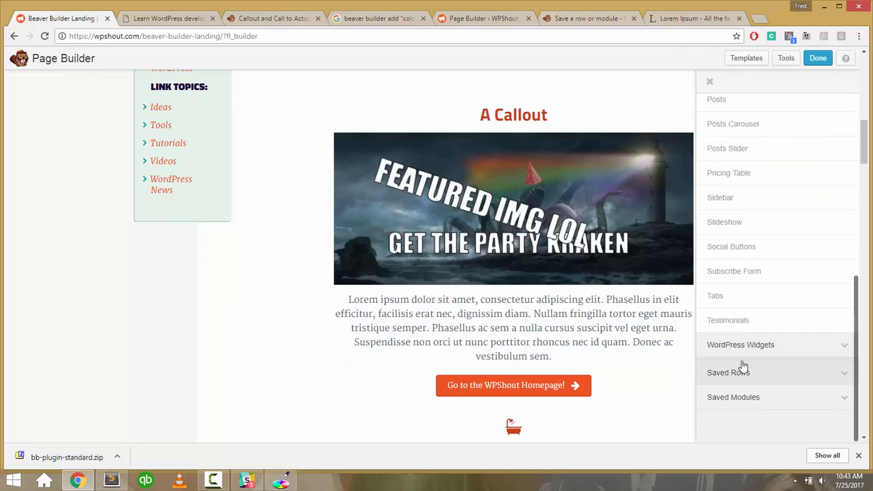
{"action": "left_click", "coordinate": [752, 396]}
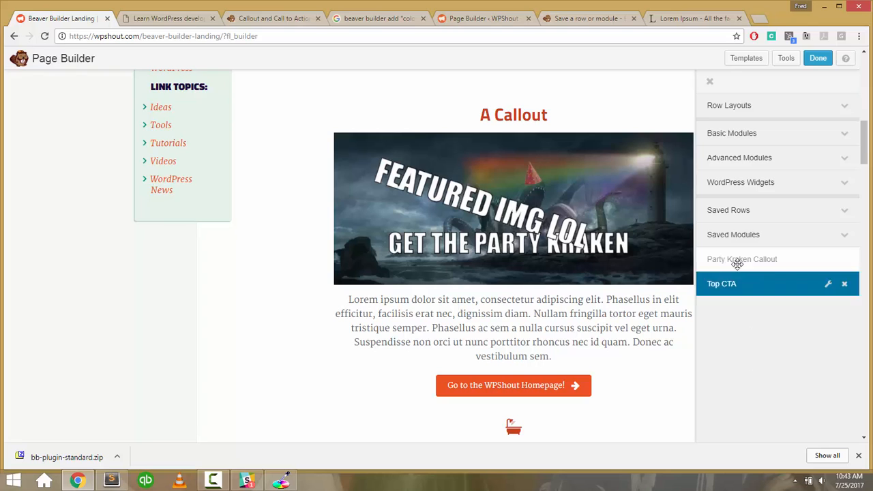
{"action": "left_click_drag", "start_coordinate": [737, 259], "coordinate": [737, 263]}
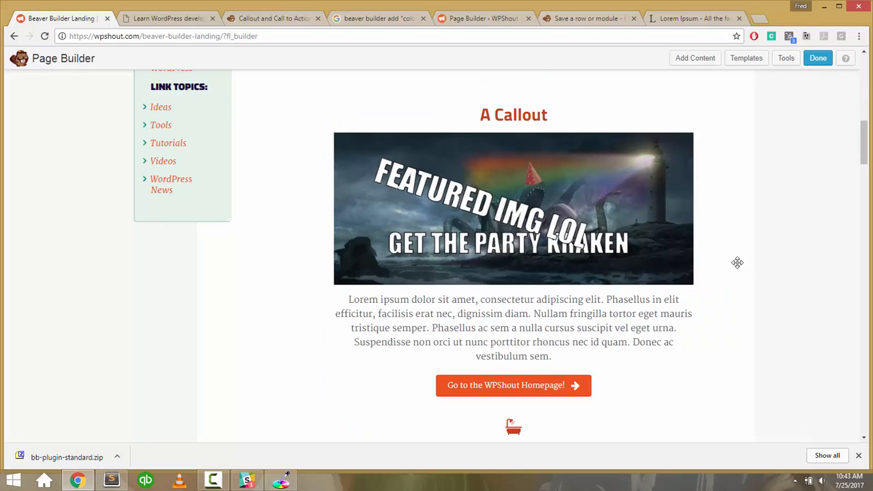
{"action": "left_click", "coordinate": [696, 61]}
{"action": "left_click_drag", "start_coordinate": [751, 266], "coordinate": [708, 238]}
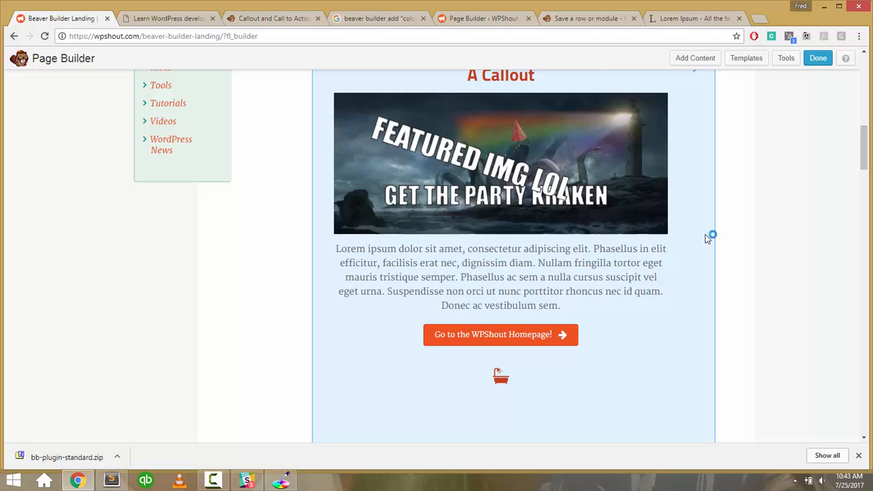
Set the new callout's heading to "Another Callout" and save its settings.
{"action": "left_click", "coordinate": [656, 258]}
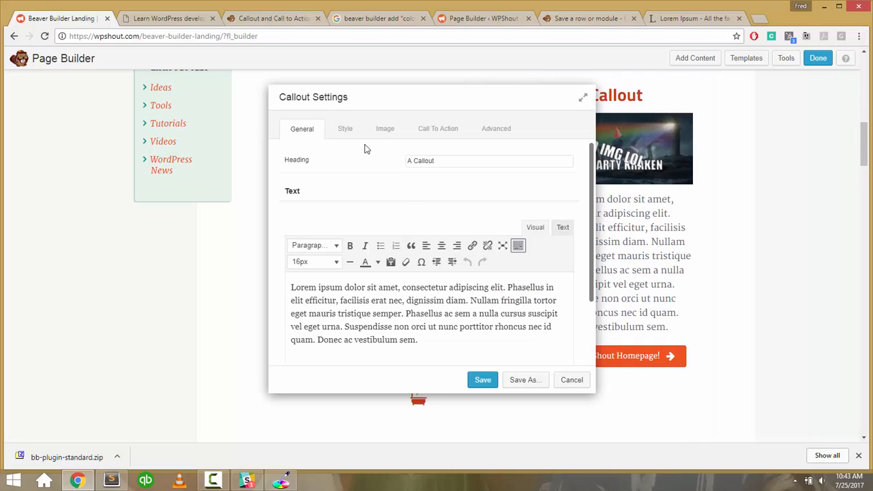
{"action": "left_click", "coordinate": [412, 160]}
{"action": "type", "text": "nother"}
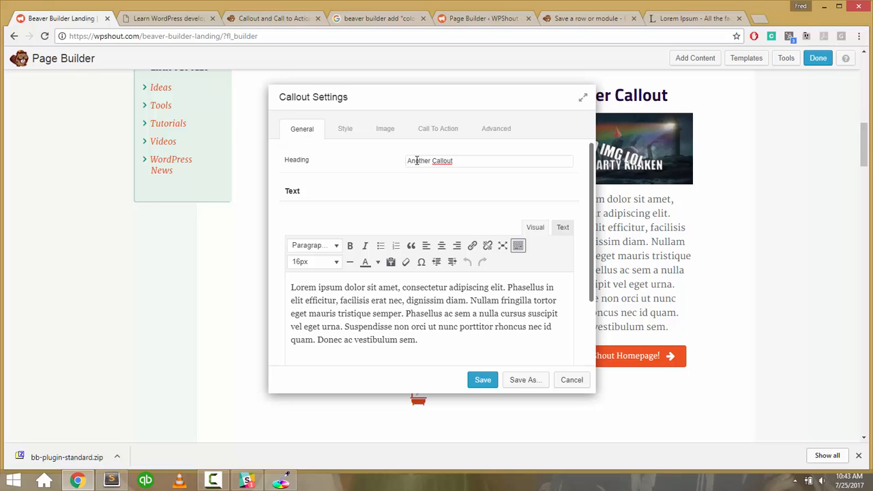
{"action": "left_click", "coordinate": [482, 380]}
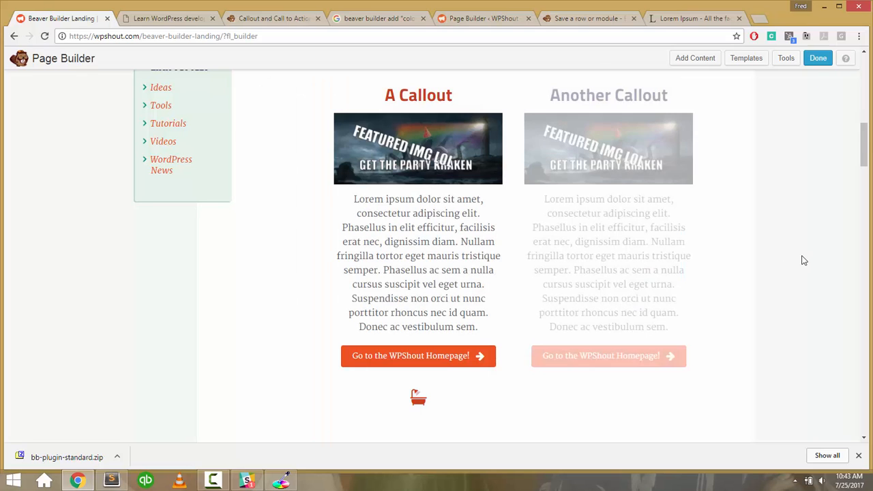
Examine how the two side-by-side callouts and the bathtub icon beneath them are laid out on the page.
{"action": "scroll", "coordinate": [804, 260], "scroll_direction": "up", "scroll_amount": 2}
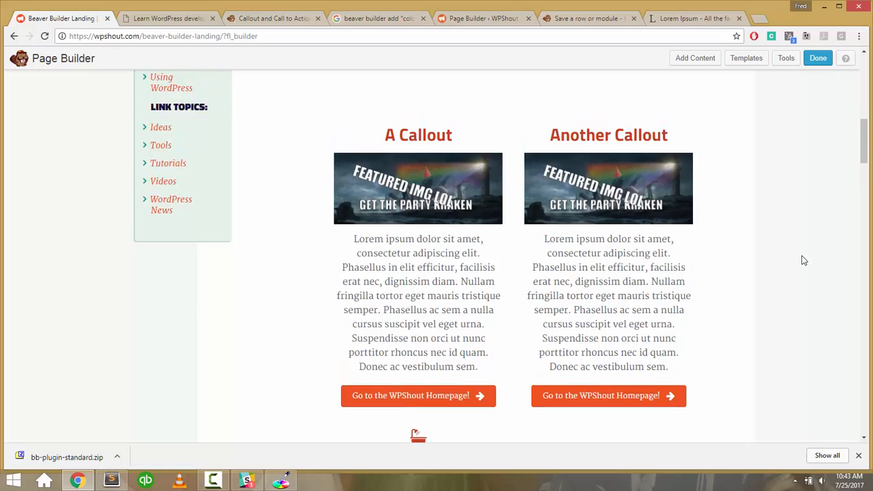
{"action": "scroll", "coordinate": [803, 260], "scroll_direction": "down", "scroll_amount": 4}
{"action": "scroll", "coordinate": [804, 260], "scroll_direction": "down", "scroll_amount": 2}
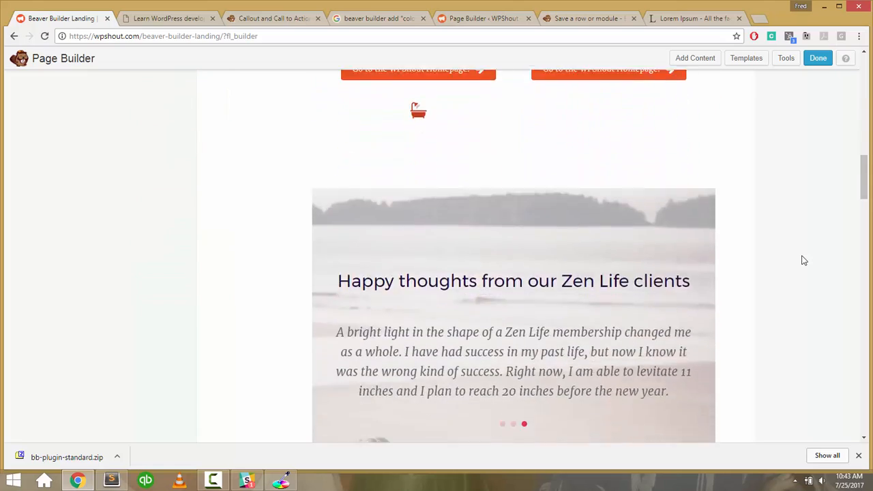
{"action": "scroll", "coordinate": [803, 259], "scroll_direction": "up", "scroll_amount": 8}
{"action": "scroll", "coordinate": [803, 260], "scroll_direction": "down", "scroll_amount": 4}
{"action": "scroll", "coordinate": [803, 260], "scroll_direction": "up", "scroll_amount": 2}
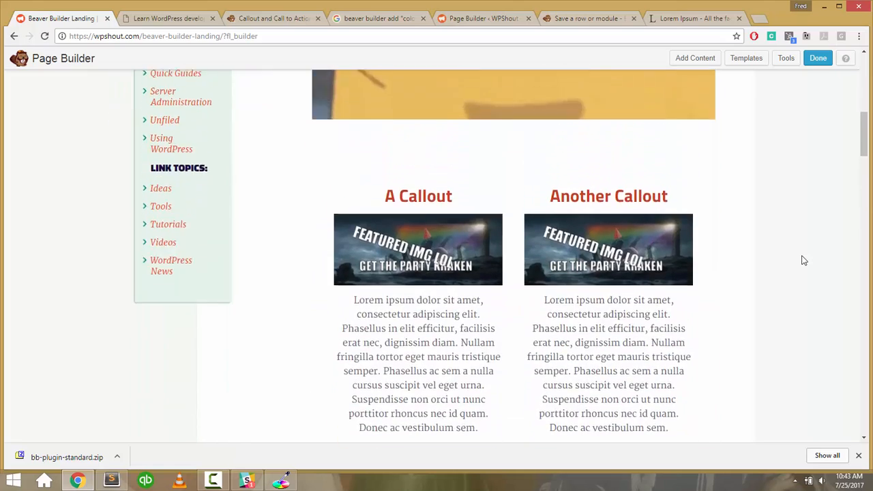
{"action": "scroll", "coordinate": [803, 260], "scroll_direction": "down", "scroll_amount": 3}
{"action": "scroll", "coordinate": [803, 260], "scroll_direction": "up", "scroll_amount": 1}
{"action": "scroll", "coordinate": [802, 260], "scroll_direction": "up", "scroll_amount": 1}
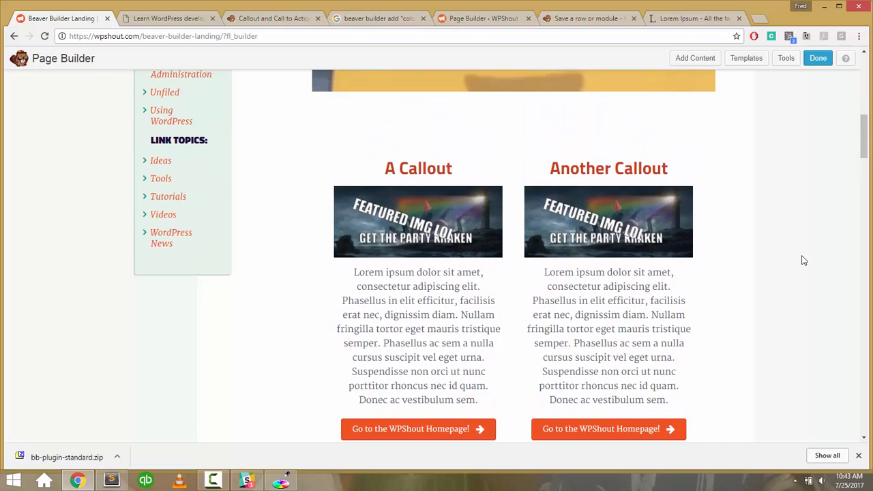
{"action": "scroll", "coordinate": [802, 260], "scroll_direction": "down", "scroll_amount": 2}
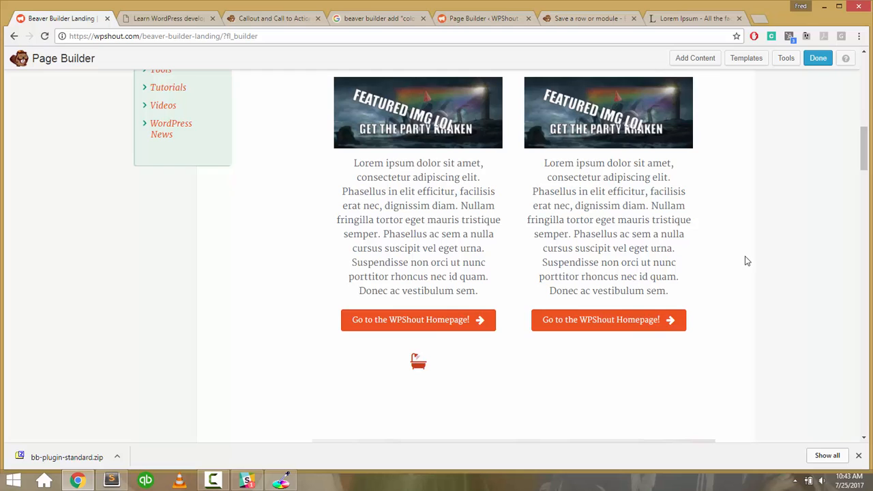
{"action": "scroll", "coordinate": [743, 259], "scroll_direction": "down", "scroll_amount": 3}
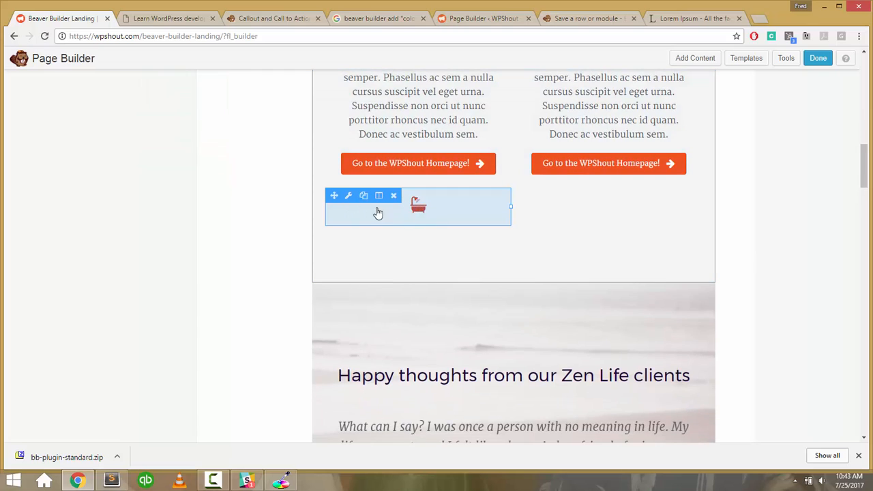
{"action": "scroll", "coordinate": [817, 249], "scroll_direction": "up", "scroll_amount": 3}
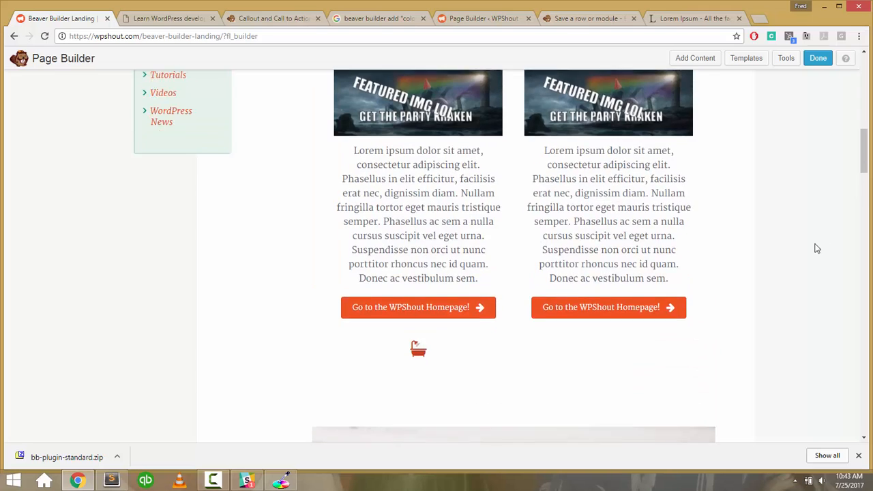
{"action": "scroll", "coordinate": [817, 249], "scroll_direction": "up", "scroll_amount": 2}
{"action": "scroll", "coordinate": [817, 249], "scroll_direction": "down", "scroll_amount": 2}
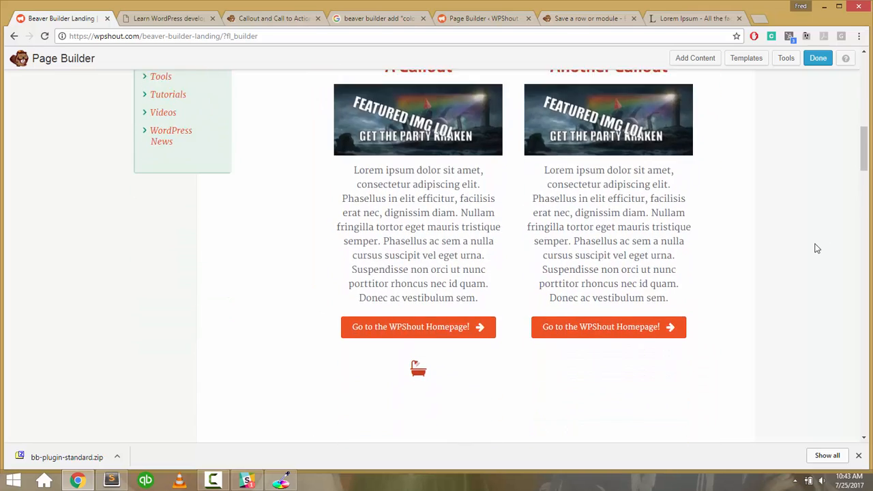
{"action": "scroll", "coordinate": [817, 249], "scroll_direction": "down", "scroll_amount": 2}
{"action": "scroll", "coordinate": [815, 248], "scroll_direction": "up", "scroll_amount": 2}
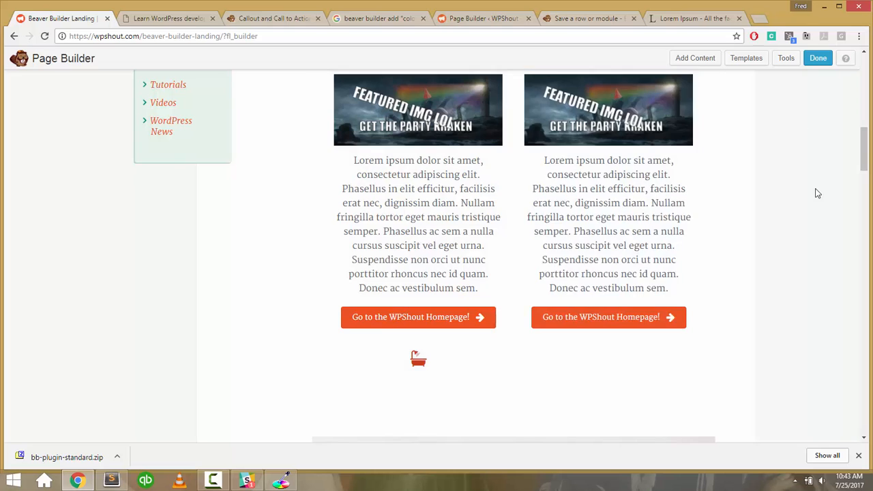
{"action": "scroll", "coordinate": [789, 232], "scroll_direction": "down", "scroll_amount": 2}
{"action": "mouse_move", "coordinate": [429, 253]}
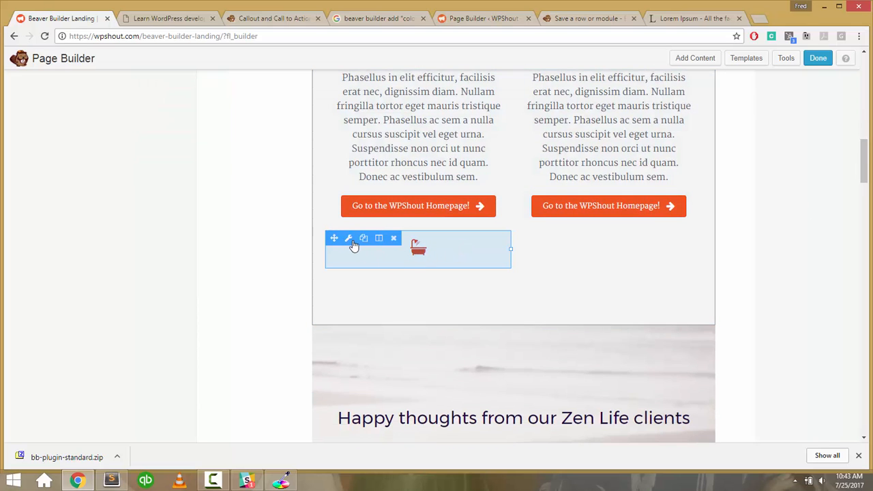
{"action": "left_click", "coordinate": [502, 172]}
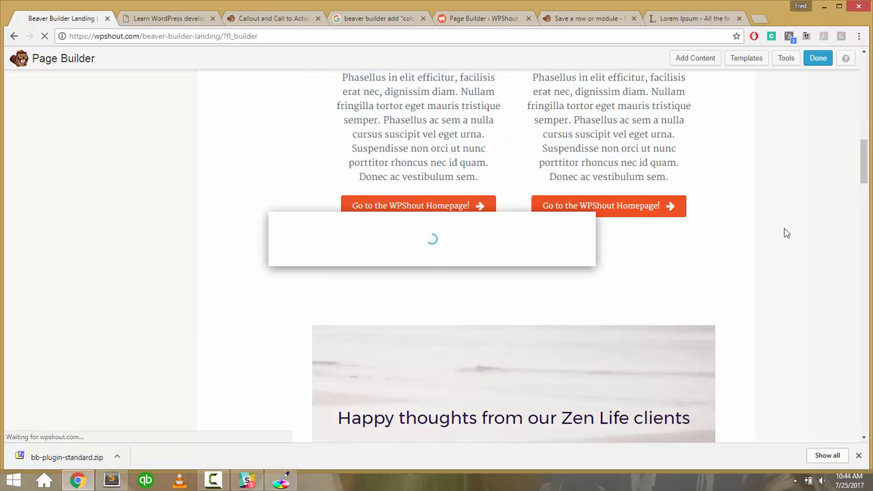
{"action": "left_click", "coordinate": [569, 379]}
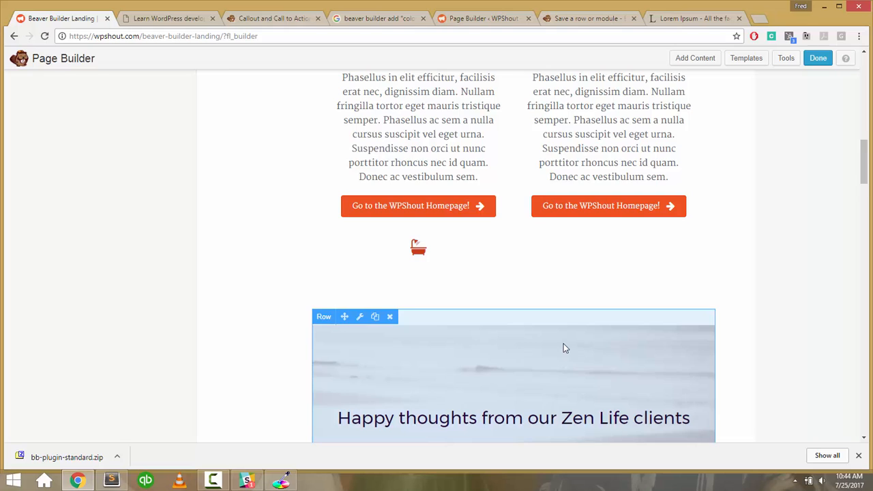
Compare the callout row with the icon-topped section lists on the open upandrunningwp.com page, and return to the landing page.
{"action": "scroll", "coordinate": [538, 273], "scroll_direction": "up", "scroll_amount": 2}
{"action": "scroll", "coordinate": [510, 127], "scroll_direction": "up", "scroll_amount": 1}
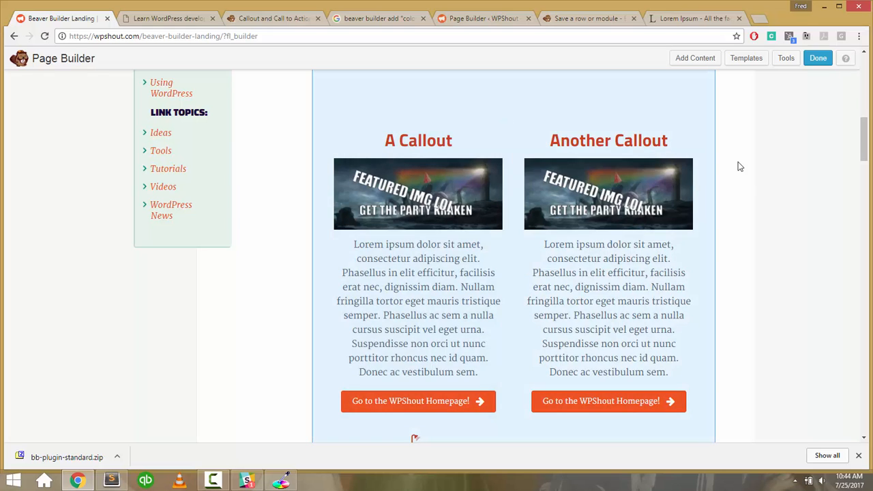
{"action": "scroll", "coordinate": [750, 182], "scroll_direction": "down", "scroll_amount": 5}
{"action": "scroll", "coordinate": [515, 87], "scroll_direction": "up", "scroll_amount": 1}
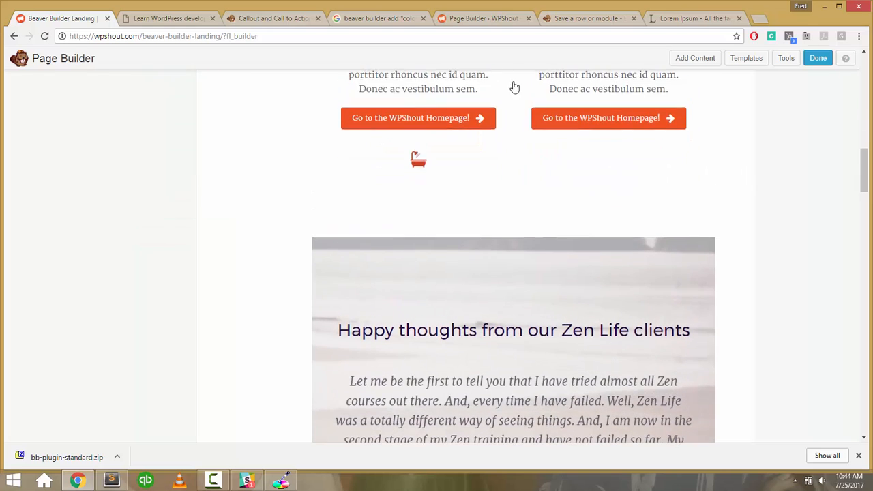
{"action": "left_click", "coordinate": [173, 22]}
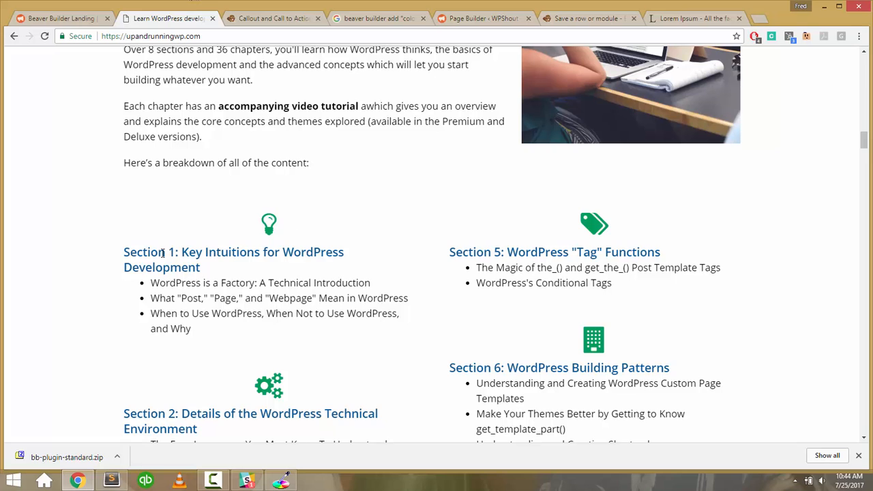
{"action": "left_click", "coordinate": [66, 21]}
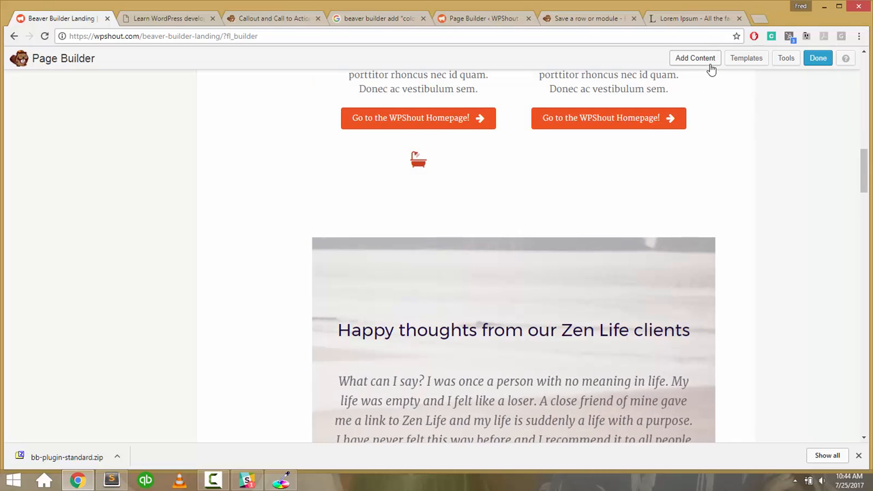
Add a Text Editor module directly below the bathtub icon.
{"action": "scroll", "coordinate": [611, 136], "scroll_direction": "up", "scroll_amount": 4}
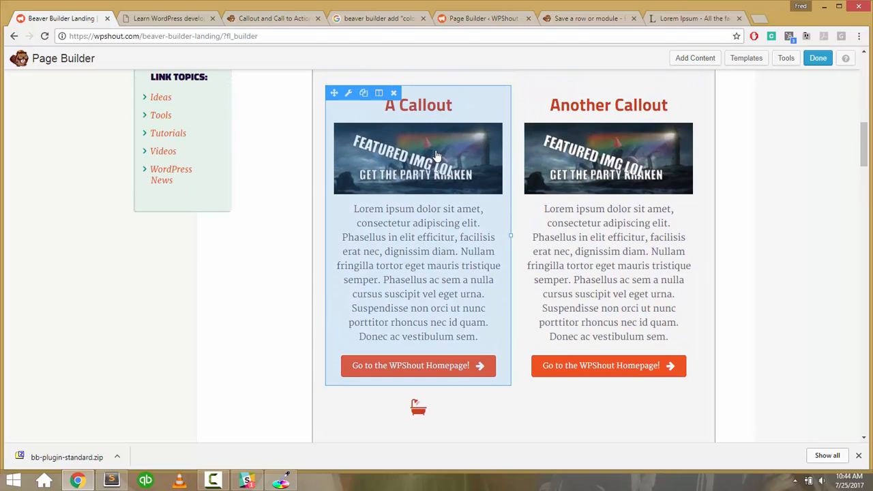
{"action": "scroll", "coordinate": [433, 218], "scroll_direction": "down", "scroll_amount": 2}
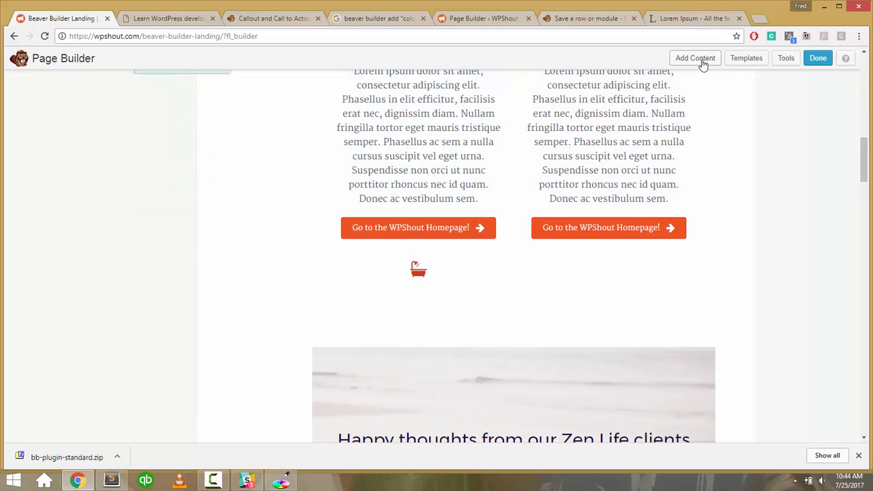
{"action": "left_click", "coordinate": [696, 59]}
{"action": "left_click", "coordinate": [774, 136]}
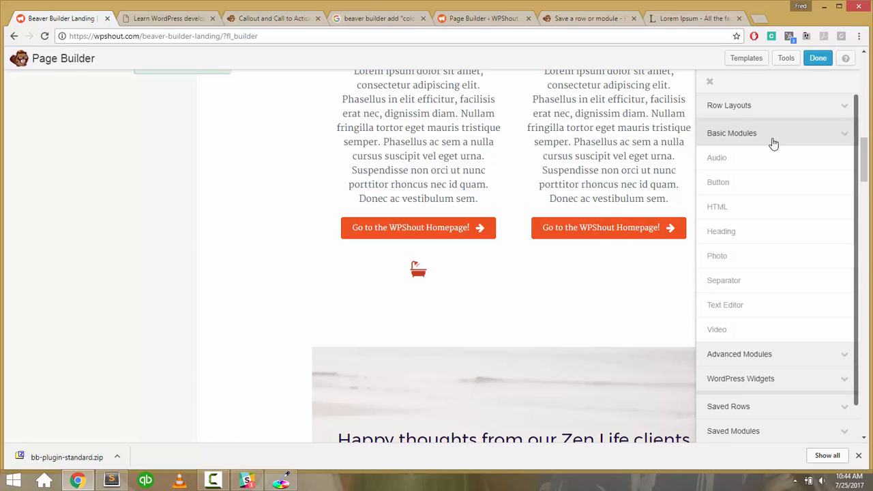
{"action": "scroll", "coordinate": [760, 243], "scroll_direction": "down", "scroll_amount": 1}
{"action": "left_click_drag", "start_coordinate": [750, 283], "coordinate": [436, 271]}
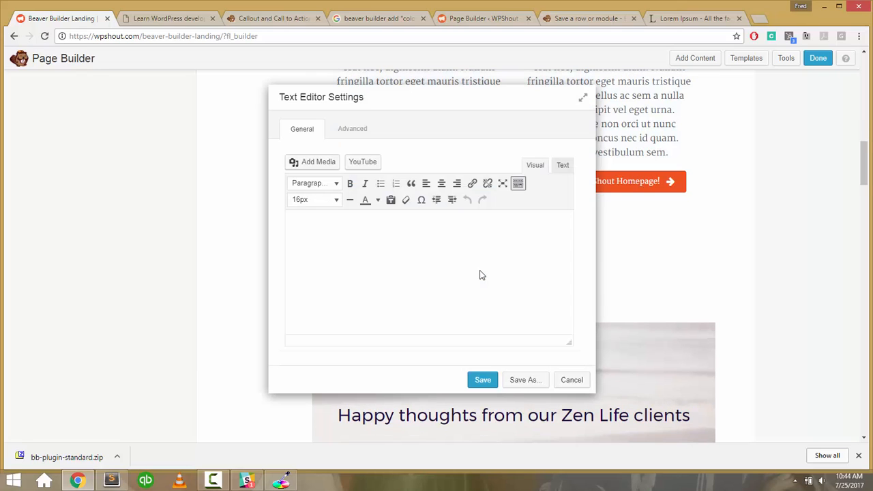
Fill the new text module with the Lorem ipsum passage ending in "Donec ac vestibulum sem." from the lipsum.com page.
{"action": "left_click_drag", "start_coordinate": [444, 94], "coordinate": [212, 117]}
{"action": "left_click", "coordinate": [698, 20]}
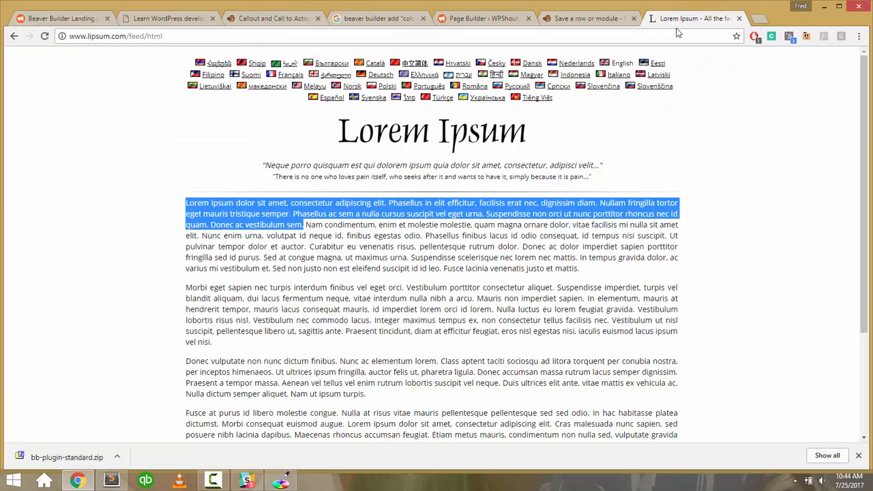
{"action": "left_click", "coordinate": [96, 21]}
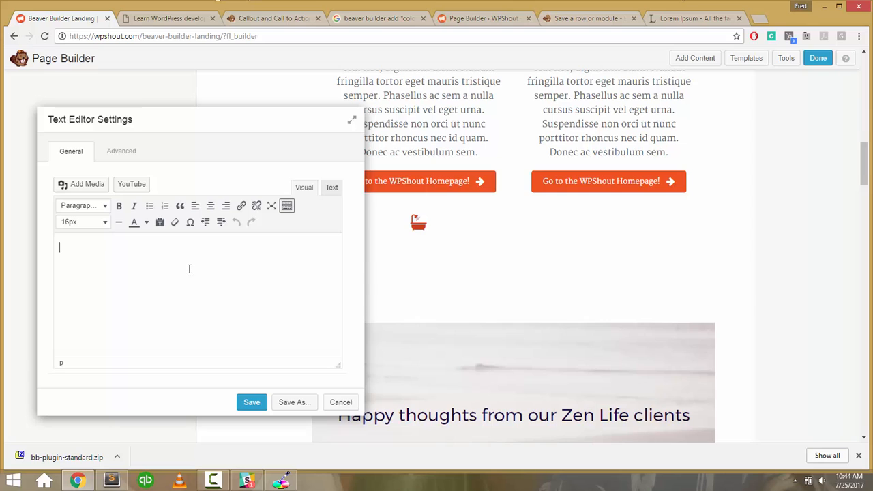
{"action": "type", "text": "Lorem ipsum dolor sit amet, consectetur adipiscing elit. Phasellus in elit efficitur, facilisis erat nec, dignissim diam. Nullam fringilla tortor eget mauris tristique semper. Phasellus ac sem a nulla cursus suscipit vel eget urna. Suspendisse non orci ut nunc porttitor rhoncus nec id quam. Donec ac vestibulum sem."}
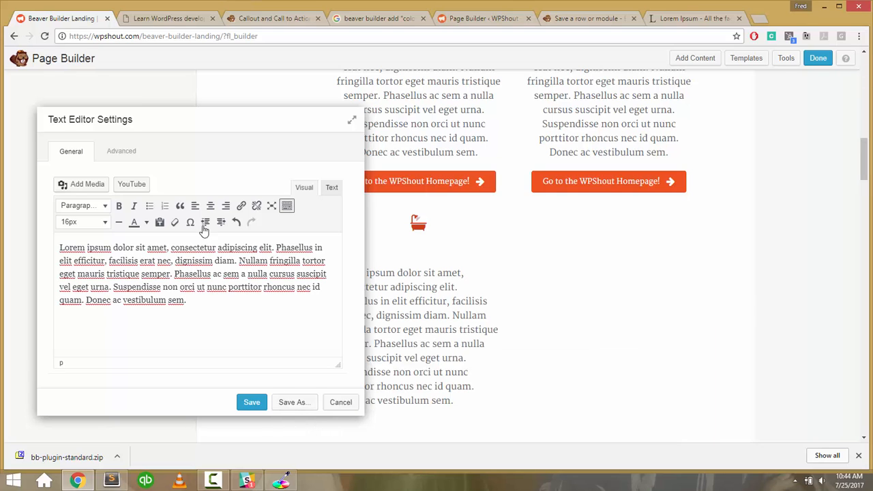
Insert the line "Manual Module" above the Lorem ipsum paragraph in the text module and format it as Heading 2.
{"action": "key", "text": "ctrl+a"}
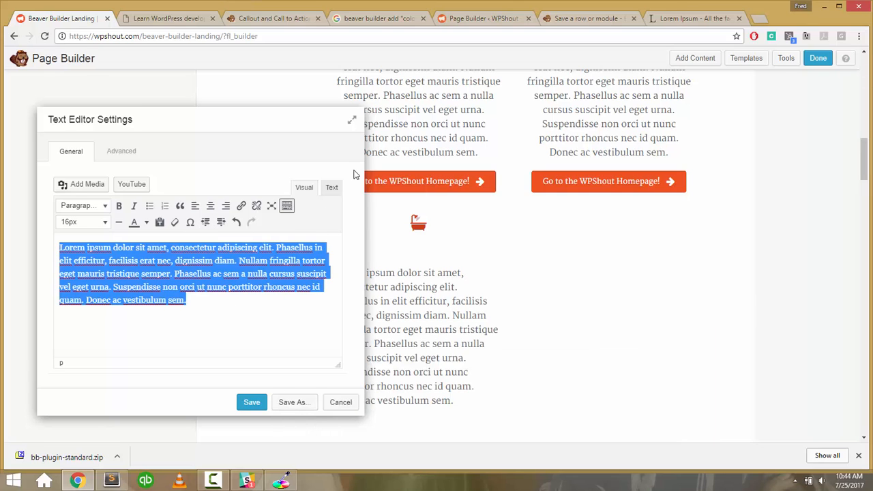
{"action": "left_click", "coordinate": [332, 186]}
{"action": "left_click", "coordinate": [305, 187]}
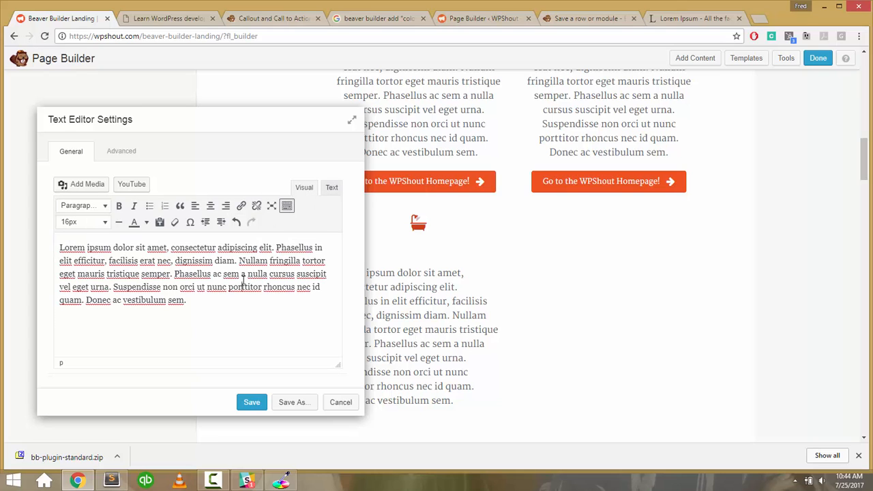
{"action": "key", "text": "Return"}
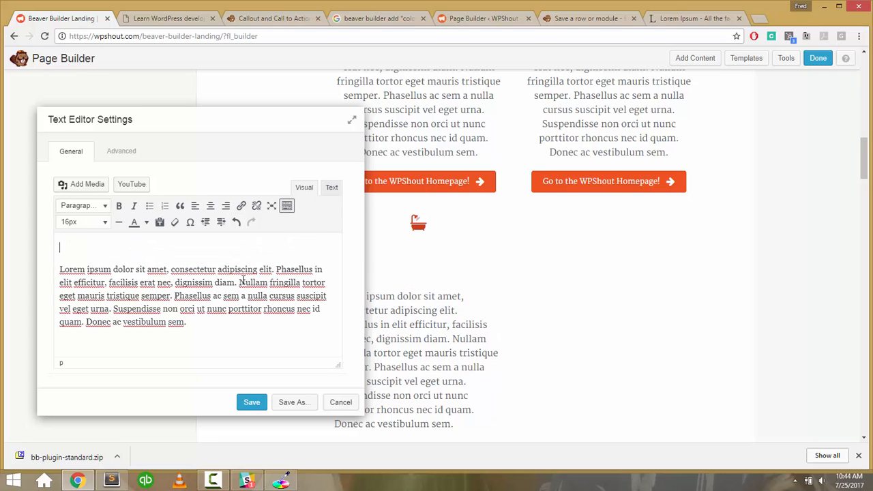
{"action": "type", "text": "Manual Module"}
{"action": "key", "text": "shift+Home"}
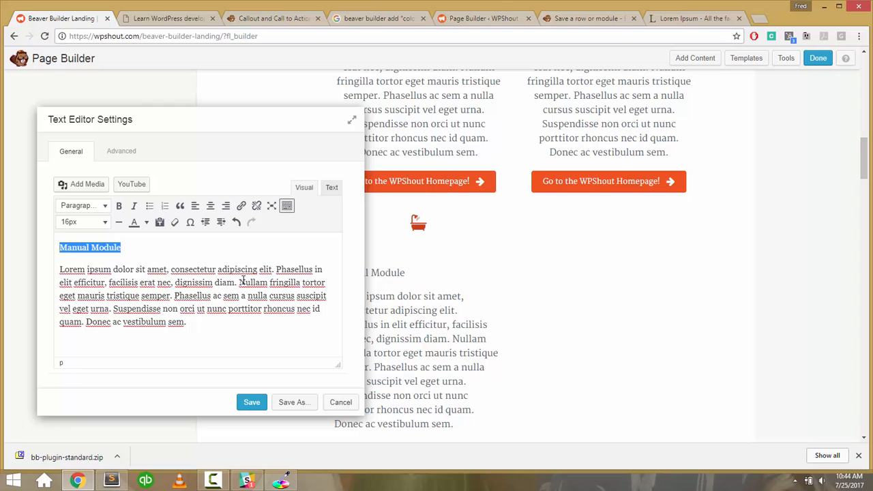
{"action": "left_click", "coordinate": [79, 205]}
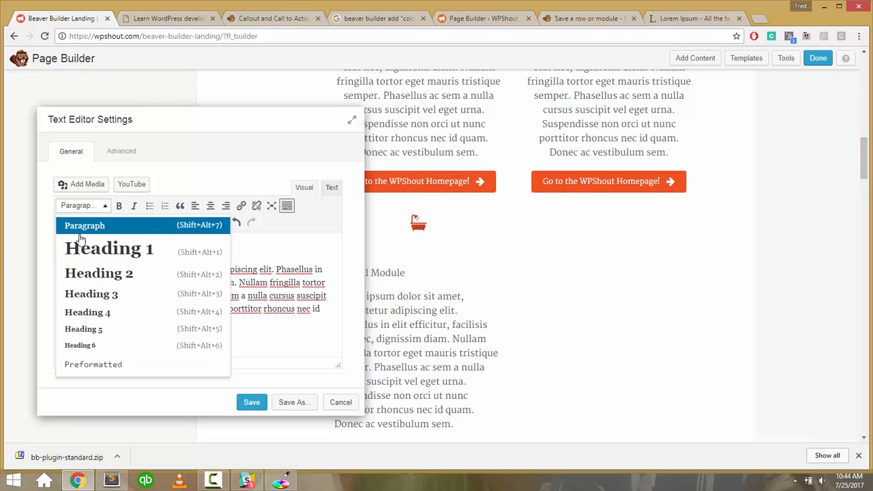
{"action": "left_click", "coordinate": [81, 270]}
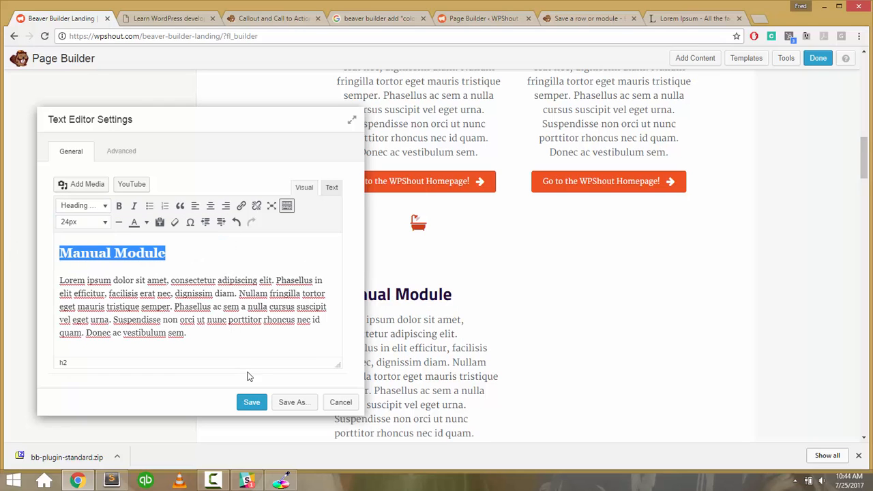
Center-align the heading and paragraph in the text module and save the module.
{"action": "left_click", "coordinate": [330, 189]}
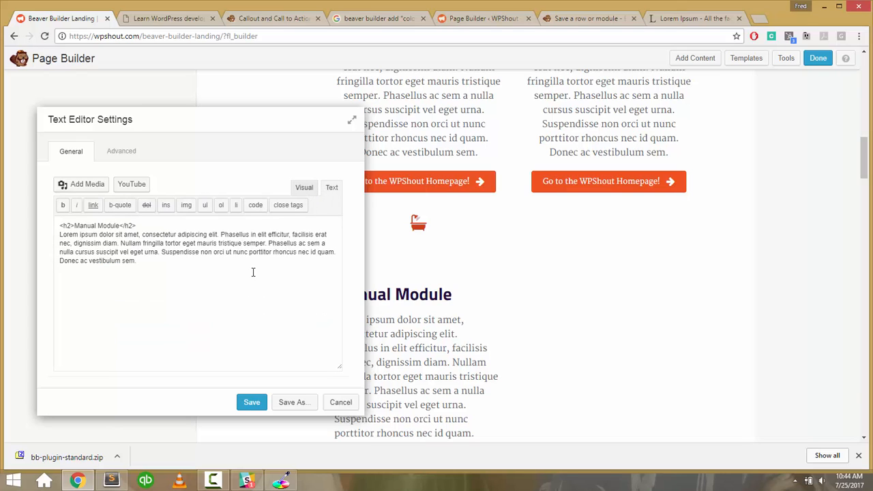
{"action": "left_click", "coordinate": [300, 188]}
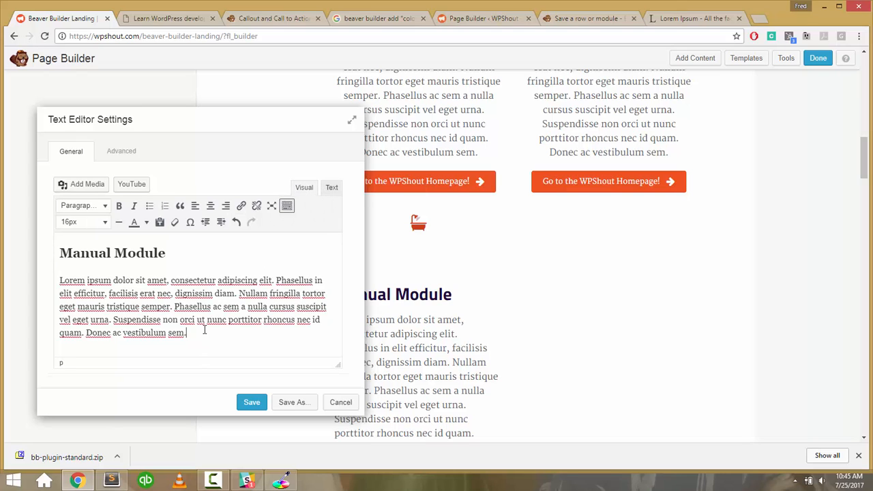
{"action": "key", "text": "ctrl+a"}
{"action": "left_click", "coordinate": [211, 206]}
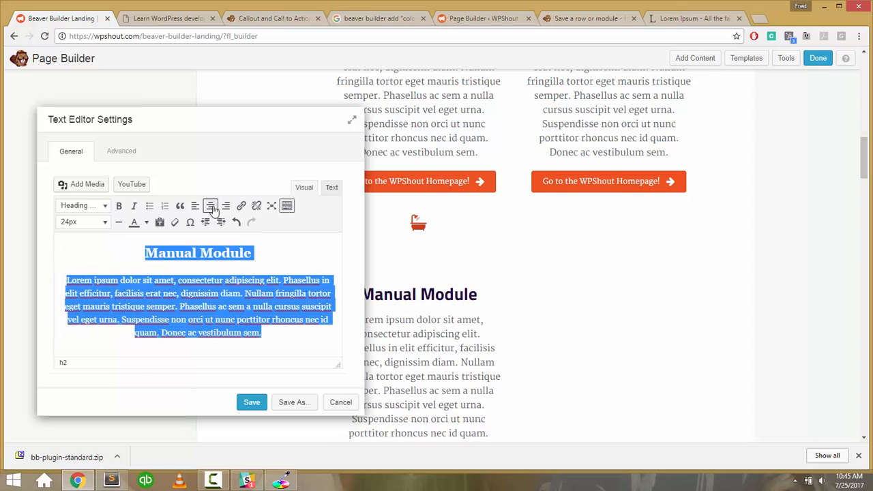
{"action": "left_click", "coordinate": [253, 406]}
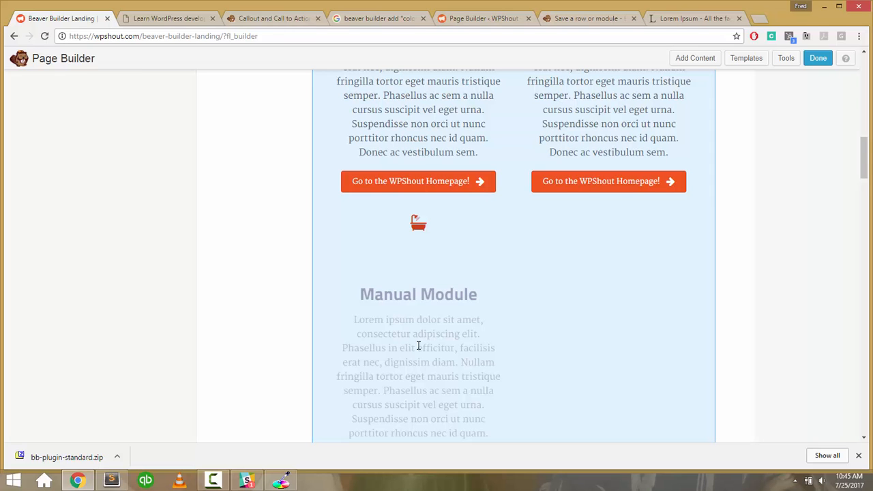
{"action": "scroll", "coordinate": [418, 346], "scroll_direction": "down", "scroll_amount": 3}
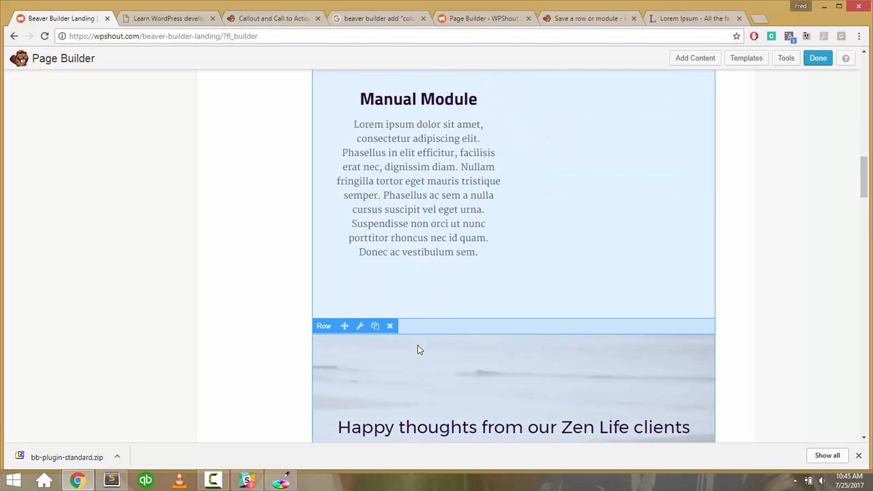
{"action": "scroll", "coordinate": [416, 349], "scroll_direction": "up", "scroll_amount": 3}
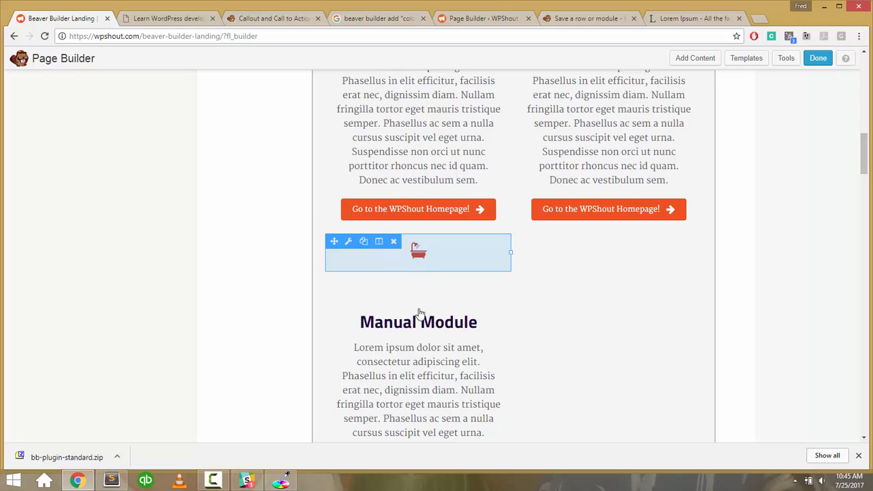
{"action": "mouse_move", "coordinate": [421, 272]}
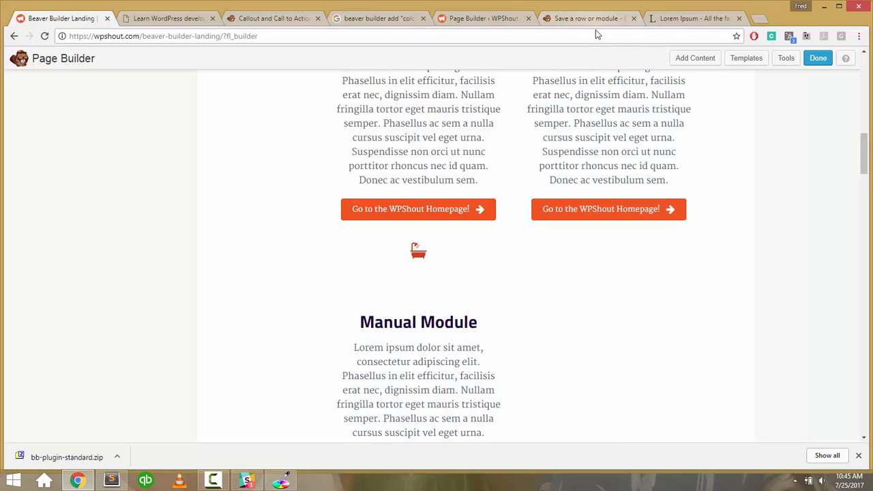
Search the web for "combine modules beaver builder" in a new tab and open the Custom Module Documentation result.
{"action": "left_click", "coordinate": [596, 35]}
{"action": "key", "text": "ctrl+t"}
{"action": "type", "text": "combine m"}
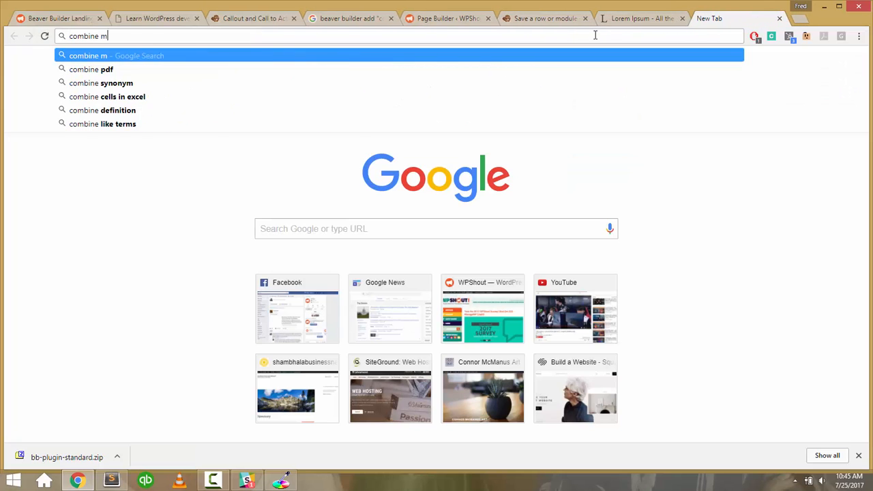
{"action": "type", "text": "odules beav"}
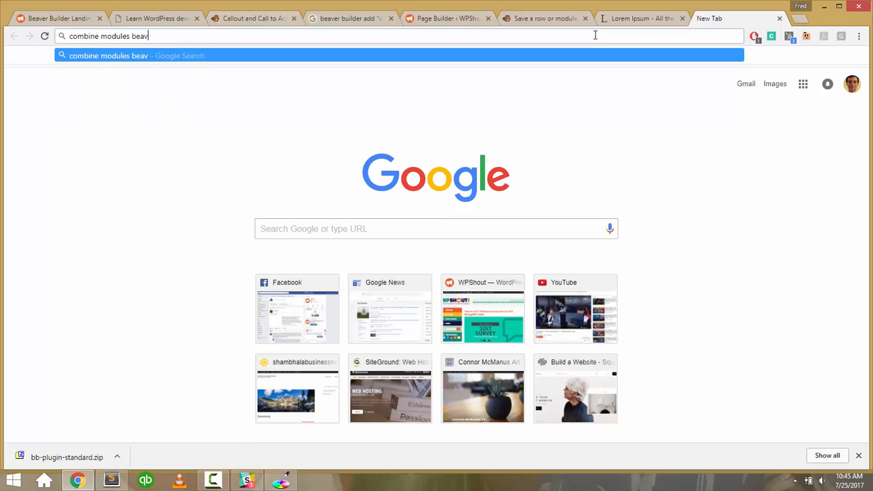
{"action": "type", "text": "er builder"}
{"action": "key", "text": "Return"}
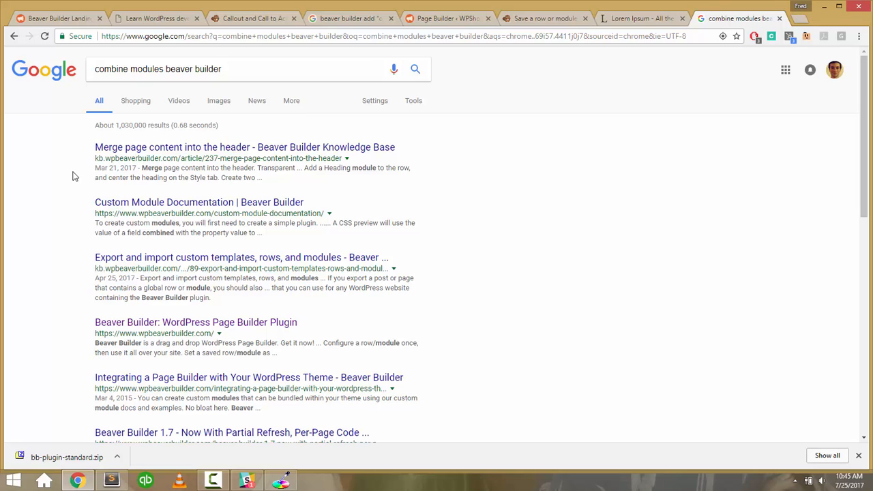
{"action": "left_click", "coordinate": [162, 209]}
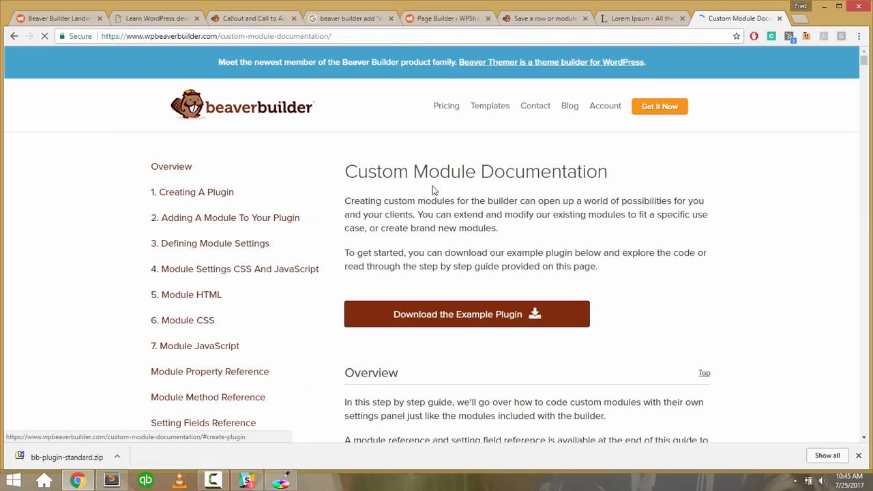
Examine the documentation sections on creating a plugin, adding a module to it and defining the module's settings.
{"action": "scroll", "coordinate": [743, 223], "scroll_direction": "down", "scroll_amount": 5}
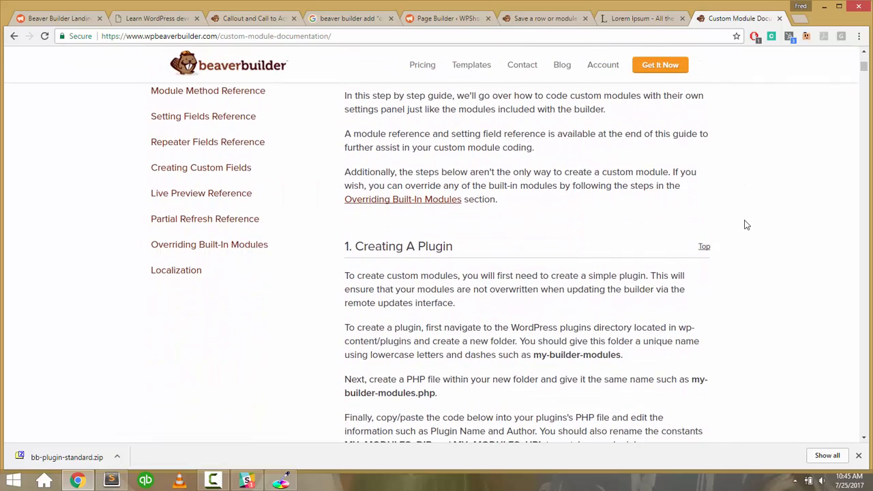
{"action": "scroll", "coordinate": [745, 225], "scroll_direction": "down", "scroll_amount": 1}
{"action": "scroll", "coordinate": [746, 225], "scroll_direction": "down", "scroll_amount": 3}
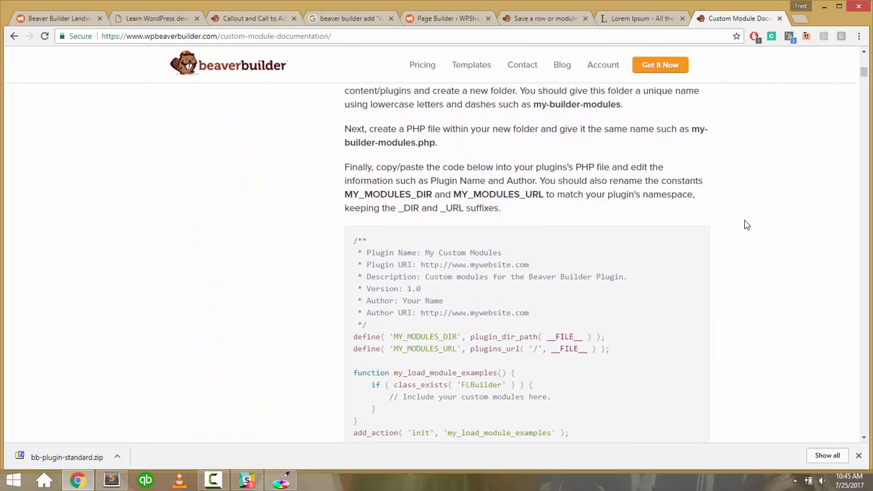
{"action": "scroll", "coordinate": [746, 226], "scroll_direction": "down", "scroll_amount": 3}
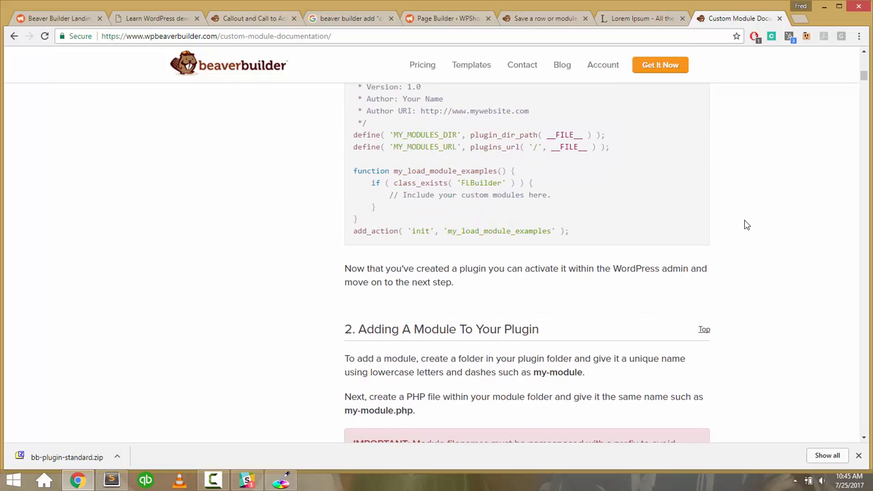
{"action": "scroll", "coordinate": [745, 225], "scroll_direction": "down", "scroll_amount": 4}
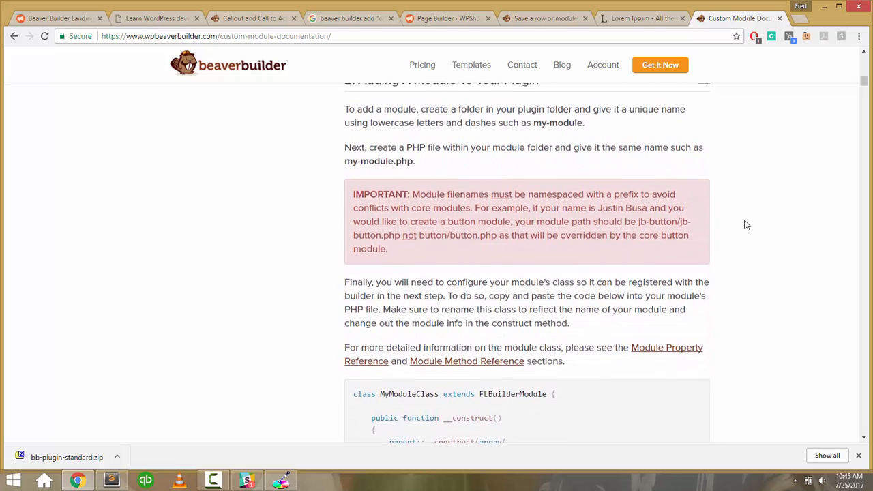
{"action": "scroll", "coordinate": [746, 225], "scroll_direction": "up", "scroll_amount": 1}
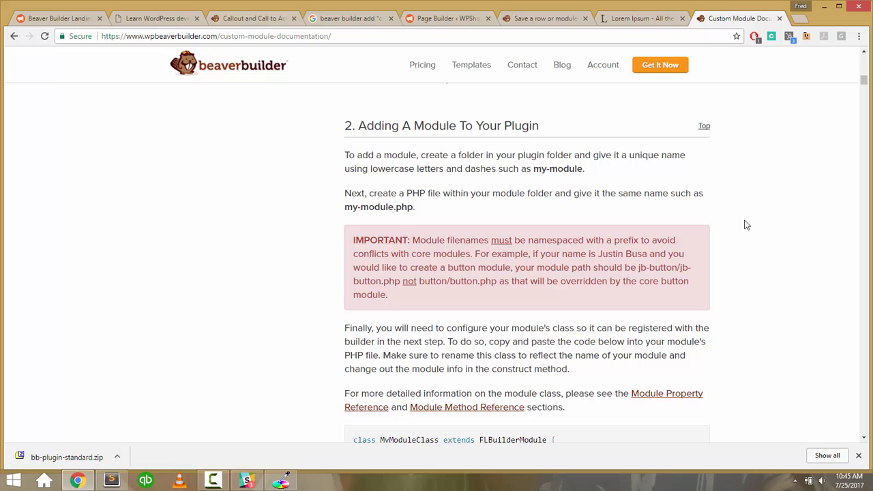
{"action": "scroll", "coordinate": [746, 225], "scroll_direction": "down", "scroll_amount": 4}
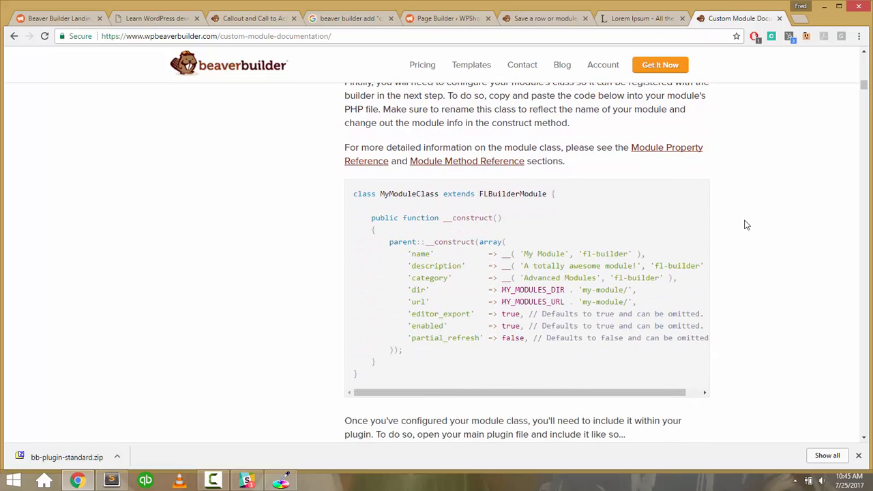
{"action": "scroll", "coordinate": [746, 225], "scroll_direction": "down", "scroll_amount": 5}
{"action": "scroll", "coordinate": [746, 225], "scroll_direction": "down", "scroll_amount": 4}
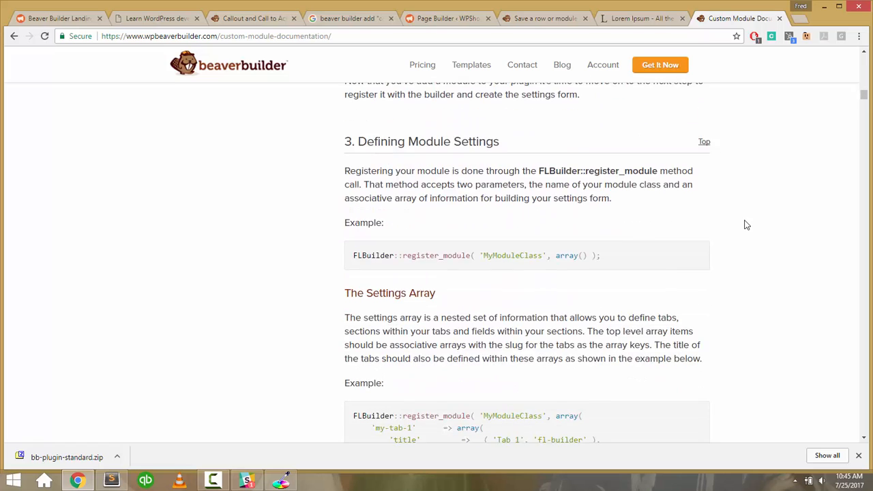
{"action": "scroll", "coordinate": [746, 225], "scroll_direction": "down", "scroll_amount": 6}
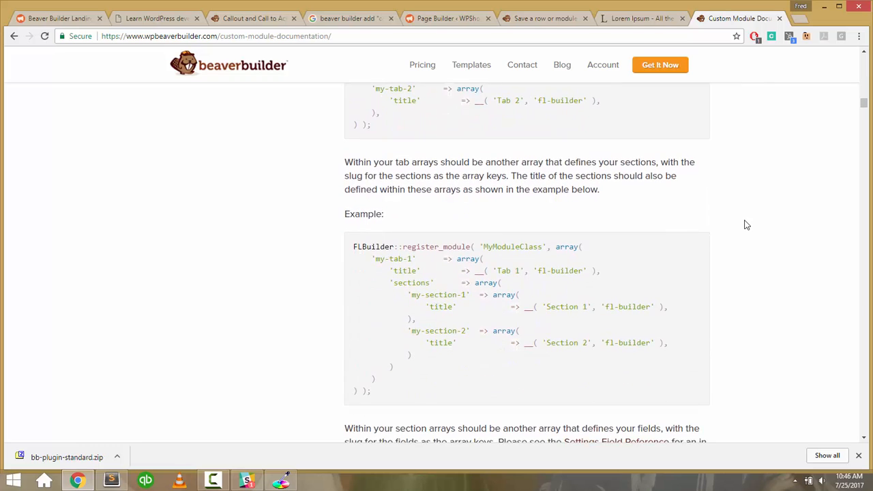
{"action": "scroll", "coordinate": [746, 225], "scroll_direction": "down", "scroll_amount": 2}
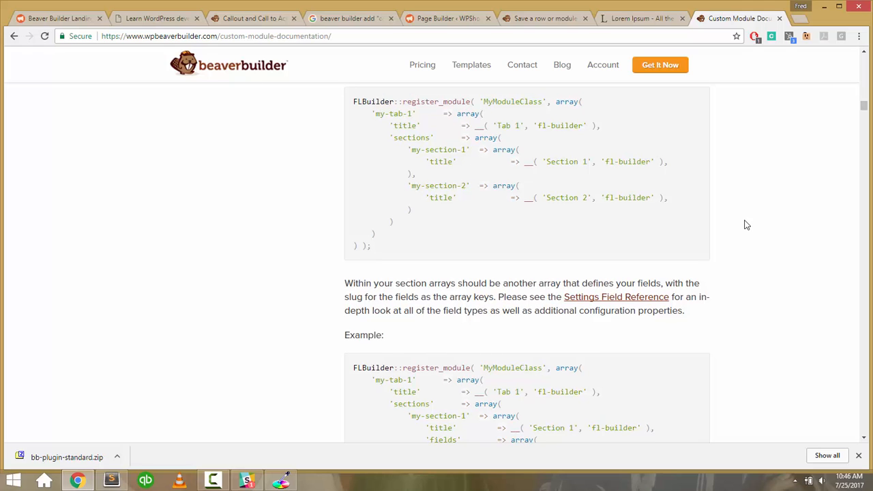
{"action": "scroll", "coordinate": [746, 225], "scroll_direction": "down", "scroll_amount": 3}
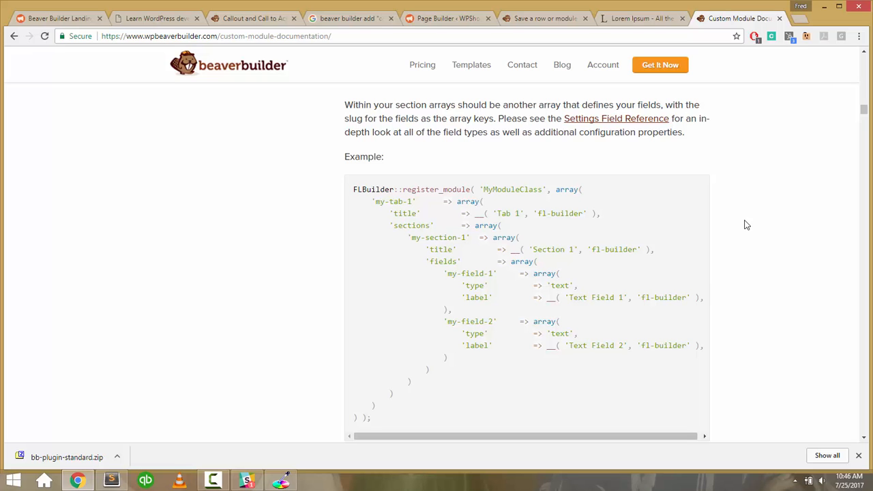
Examine the documentation on module settings CSS and JavaScript, module HTML, module CSS and the variables available to module JavaScript.
{"action": "scroll", "coordinate": [718, 293], "scroll_direction": "down", "scroll_amount": 8}
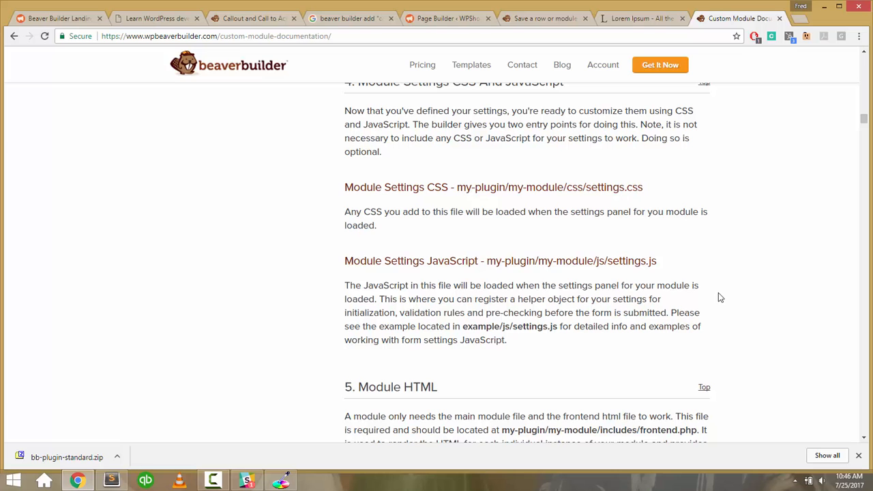
{"action": "scroll", "coordinate": [775, 216], "scroll_direction": "down", "scroll_amount": 3}
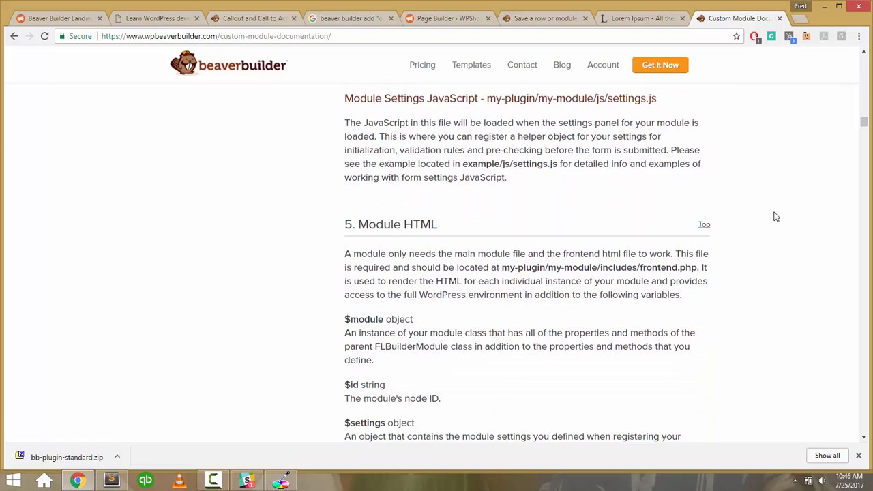
{"action": "scroll", "coordinate": [775, 216], "scroll_direction": "down", "scroll_amount": 1}
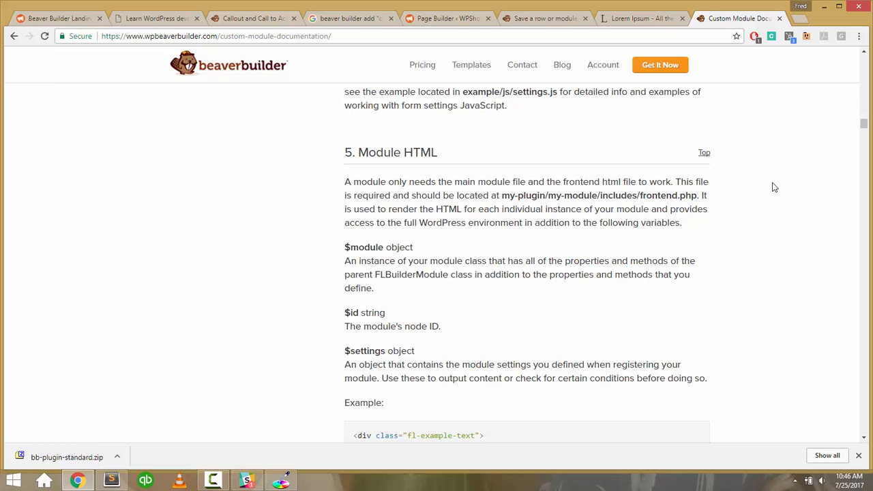
{"action": "scroll", "coordinate": [774, 187], "scroll_direction": "down", "scroll_amount": 4}
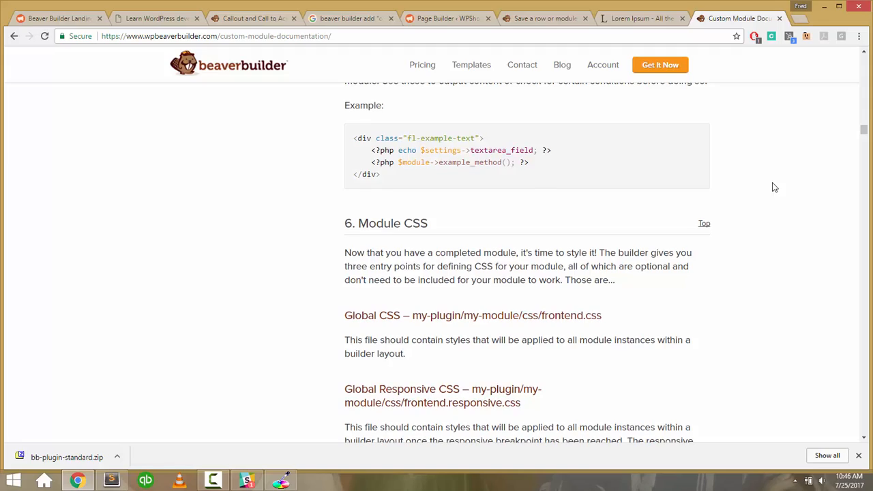
{"action": "scroll", "coordinate": [789, 189], "scroll_direction": "down", "scroll_amount": 6}
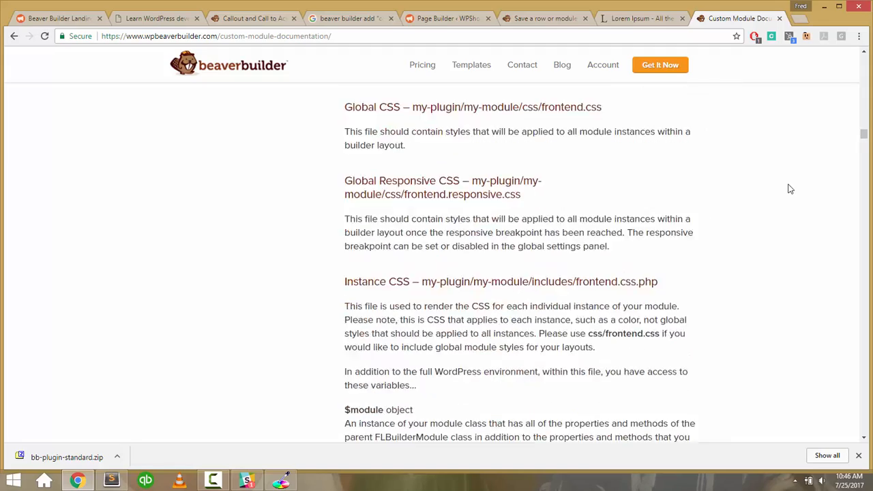
{"action": "scroll", "coordinate": [790, 189], "scroll_direction": "up", "scroll_amount": 7}
{"action": "scroll", "coordinate": [790, 189], "scroll_direction": "down", "scroll_amount": 11}
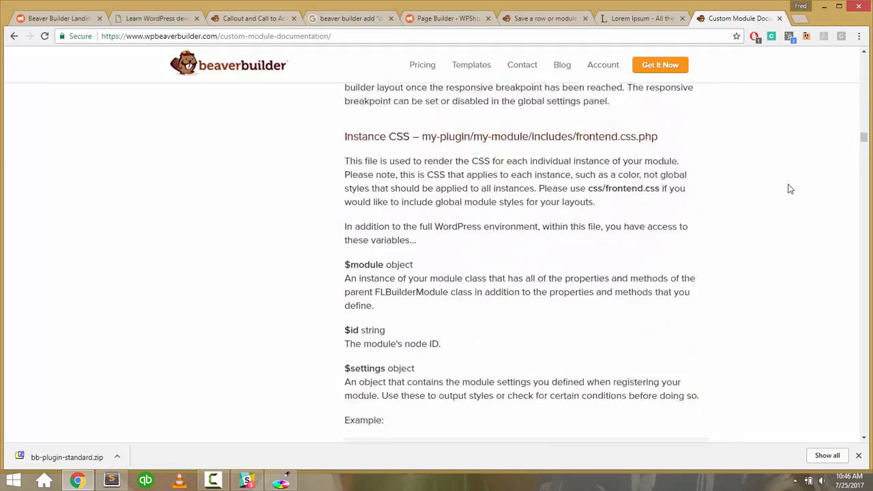
{"action": "scroll", "coordinate": [790, 189], "scroll_direction": "down", "scroll_amount": 8}
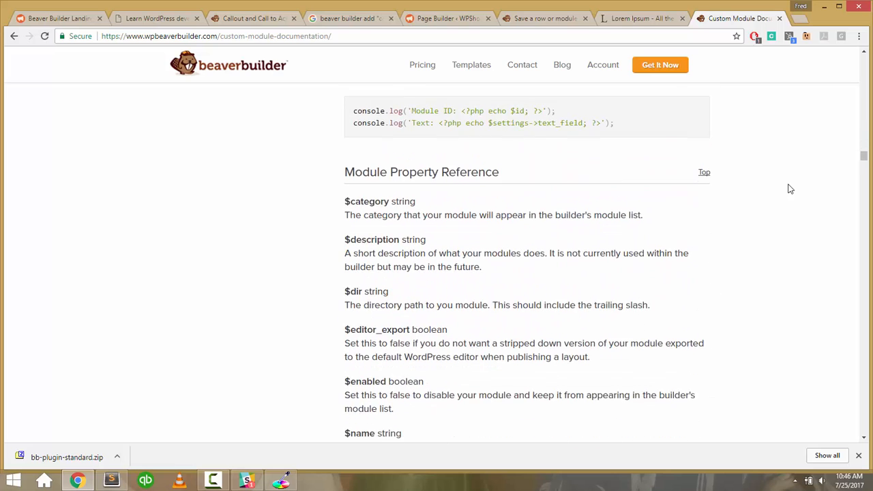
{"action": "scroll", "coordinate": [790, 189], "scroll_direction": "up", "scroll_amount": 4}
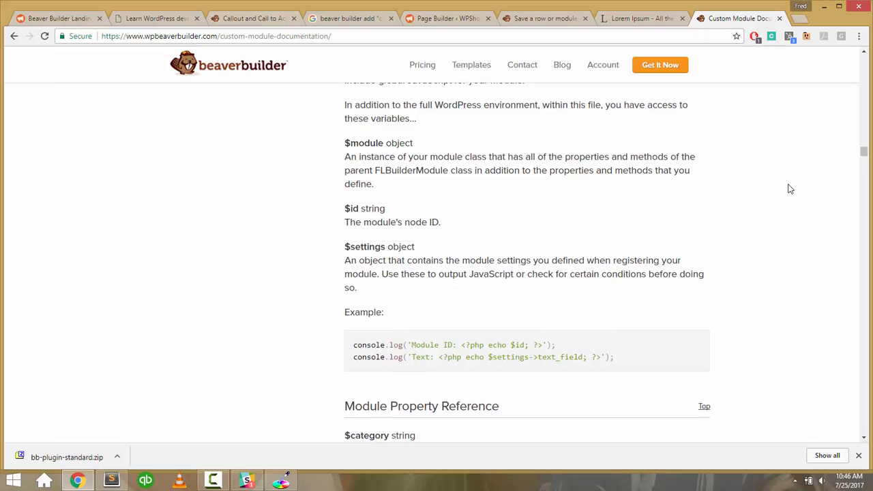
Skim the module property and method references in the Custom Module Documentation and close that page.
{"action": "scroll", "coordinate": [789, 188], "scroll_direction": "down", "scroll_amount": 8}
{"action": "scroll", "coordinate": [789, 189], "scroll_direction": "down", "scroll_amount": 7}
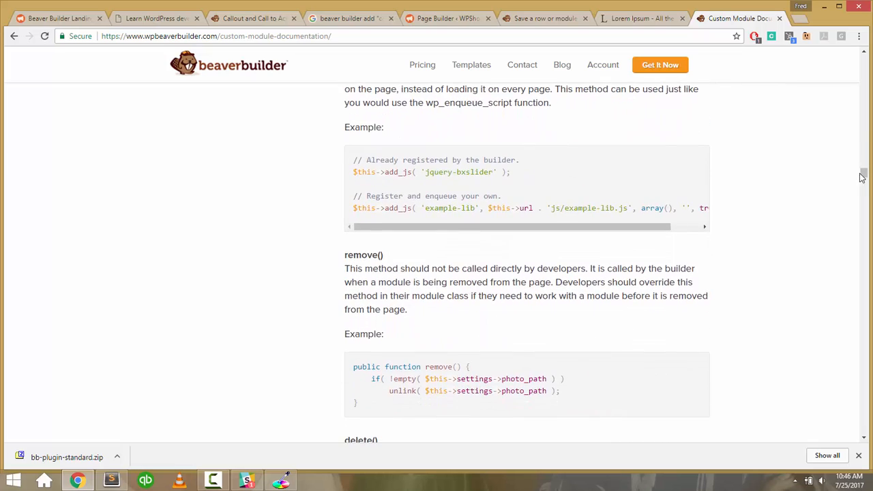
{"action": "left_click_drag", "start_coordinate": [861, 177], "coordinate": [863, 59]}
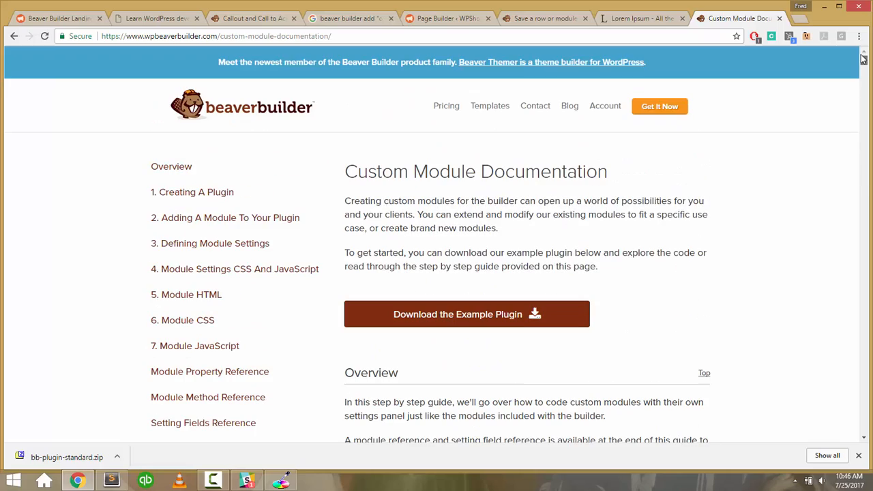
{"action": "left_click", "coordinate": [780, 19]}
Return to the Beaver Builder landing page editor and bring the bath icon and Manual Module text into view.
{"action": "left_click", "coordinate": [482, 21]}
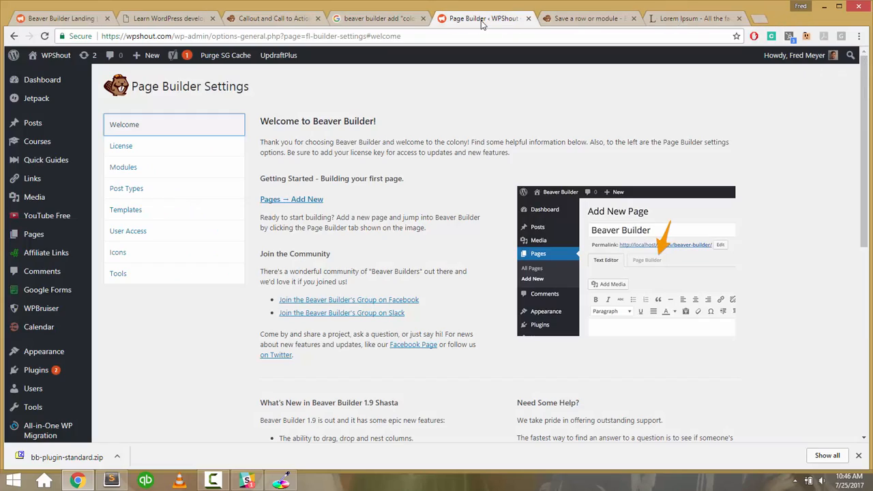
{"action": "left_click", "coordinate": [280, 19]}
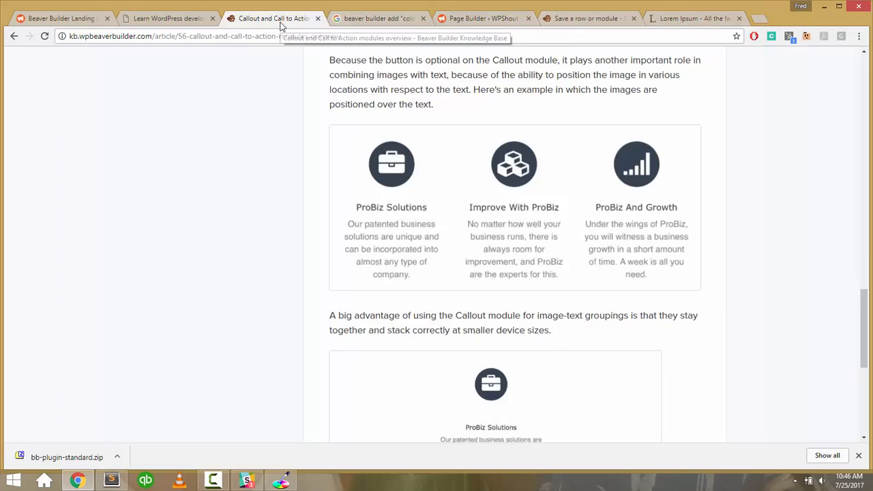
{"action": "left_click", "coordinate": [202, 20]}
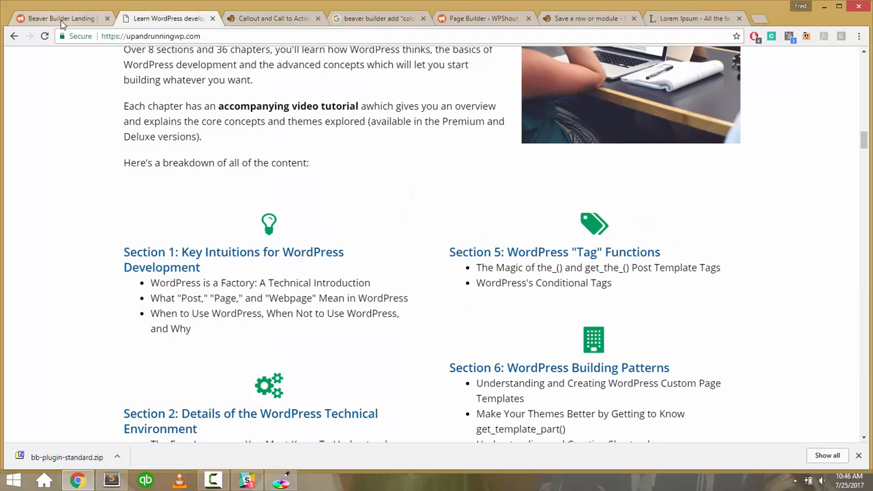
{"action": "left_click", "coordinate": [83, 15]}
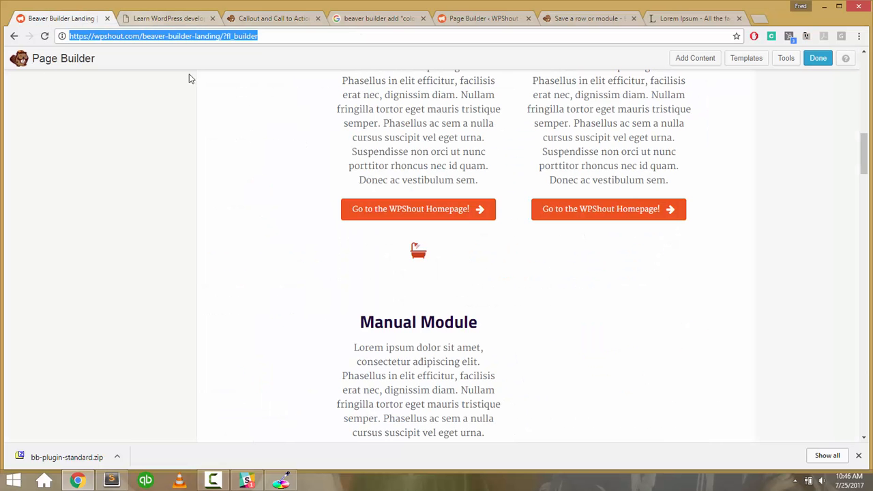
{"action": "scroll", "coordinate": [321, 199], "scroll_direction": "down", "scroll_amount": 2}
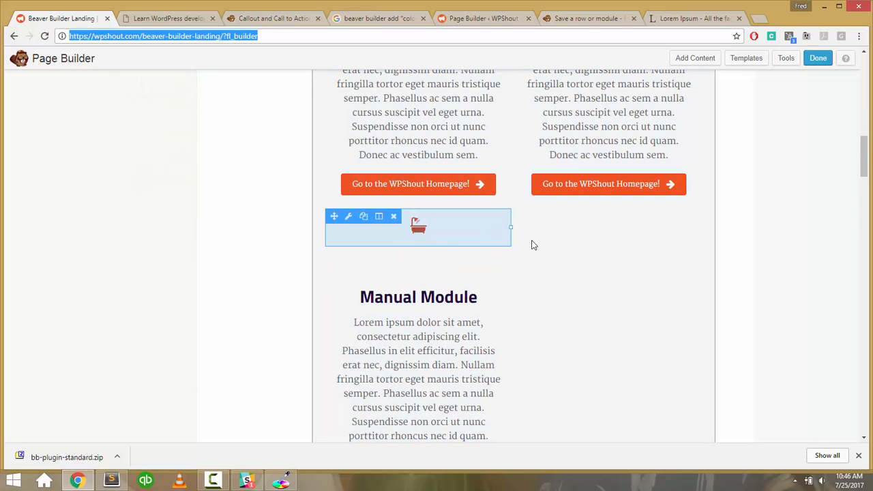
{"action": "left_click_drag", "start_coordinate": [317, 225], "coordinate": [546, 308]}
{"action": "left_click", "coordinate": [546, 308]}
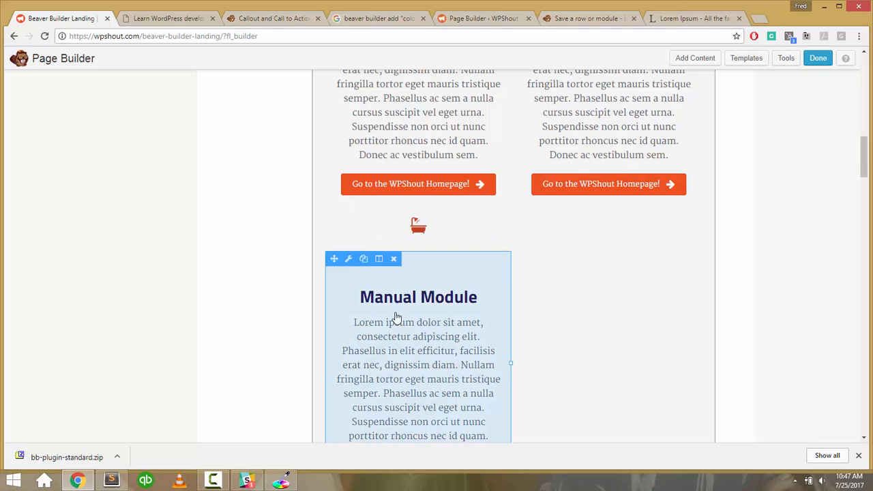
Inspect the bath icon module in the browser's developer tools.
{"action": "right_click", "coordinate": [415, 240]}
{"action": "key", "text": "Up"}
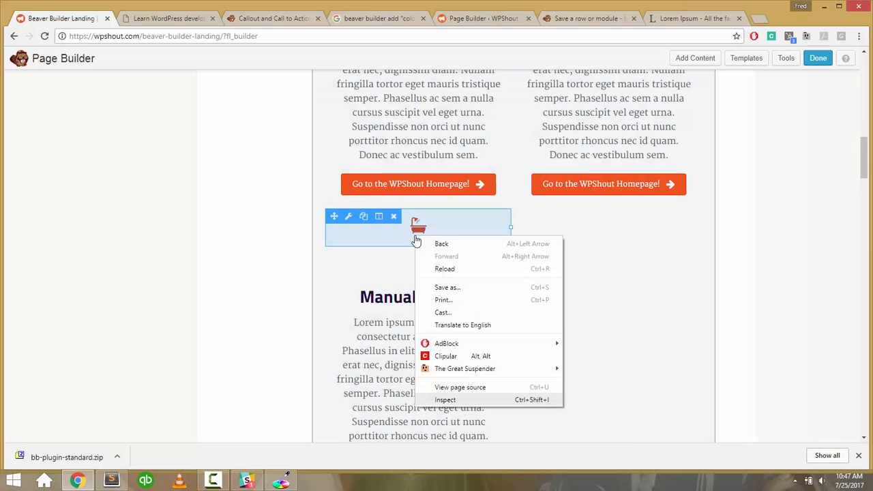
{"action": "key", "text": "Return"}
{"action": "scroll", "coordinate": [310, 181], "scroll_direction": "down", "scroll_amount": 2}
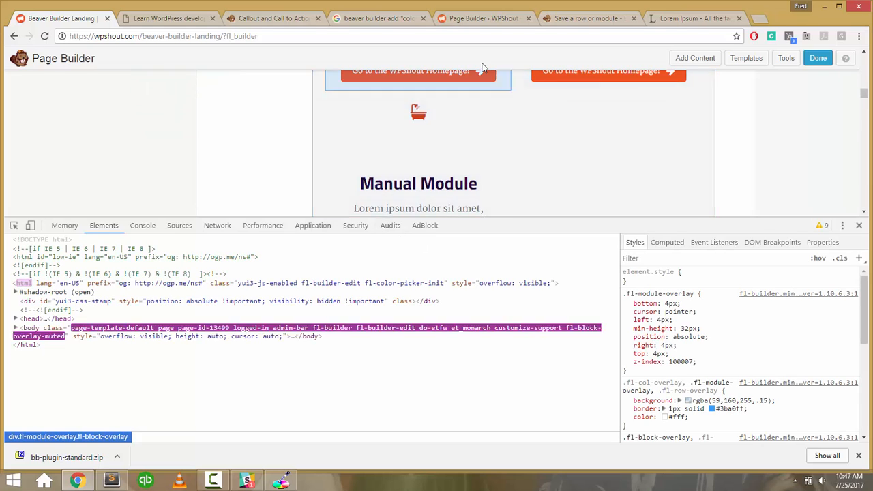
{"action": "right_click", "coordinate": [420, 112]}
{"action": "key", "text": "Return"}
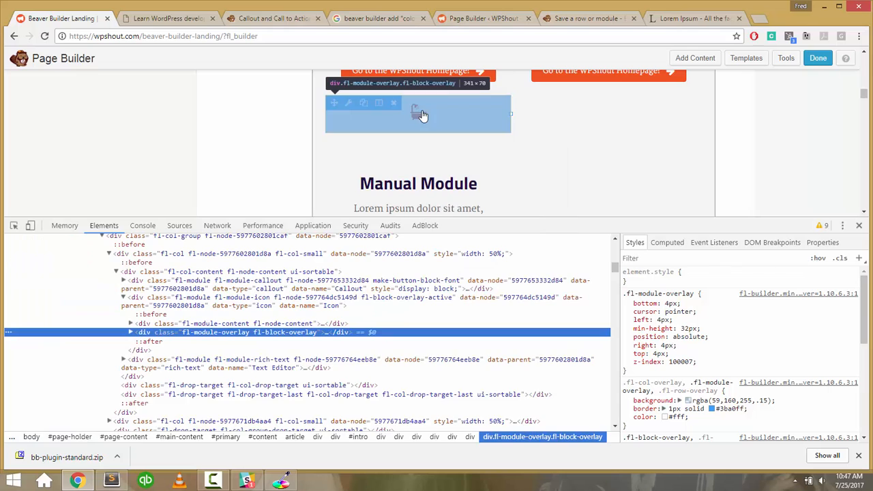
Examine the icon module's overlay markup, expanding the column resize handle and its feedback elements.
{"action": "key", "text": "Up"}
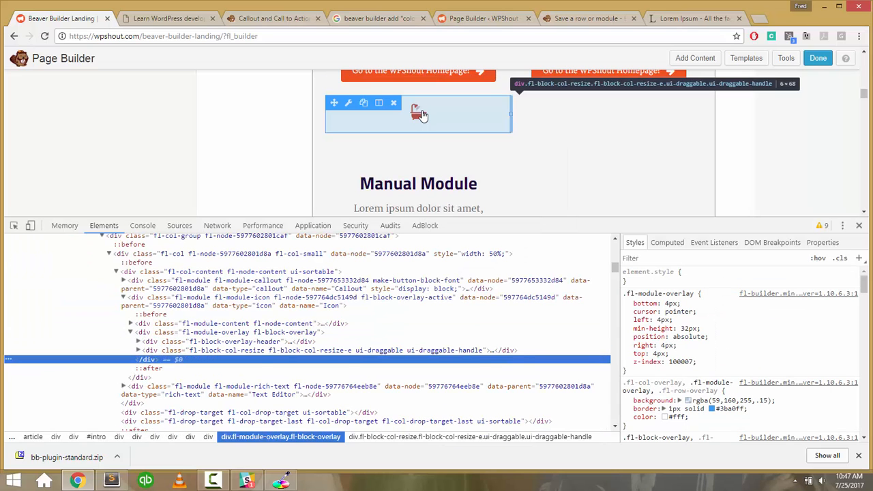
{"action": "key", "text": "Right"}
{"action": "key", "text": "Down"}
{"action": "key", "text": "Right"}
{"action": "key", "text": "Down"}
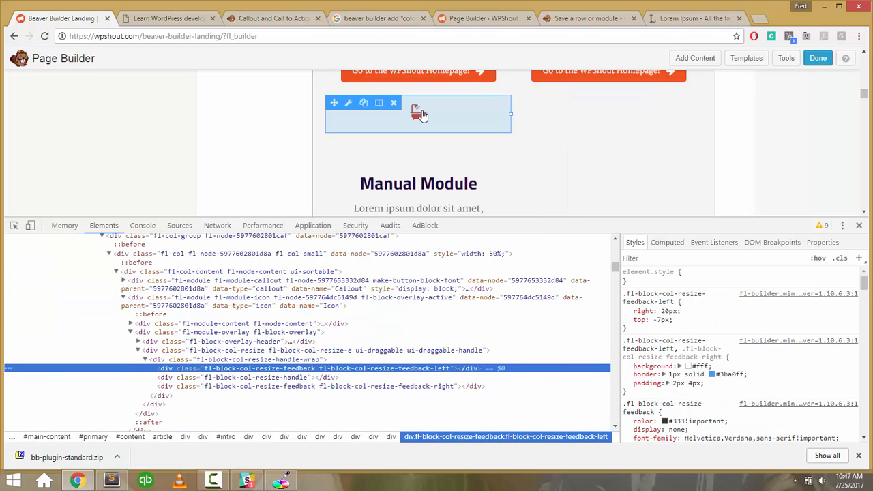
{"action": "key", "text": "Down"}
{"action": "key", "text": "Up"}
{"action": "key", "text": "Down"}
{"action": "key", "text": "Down"}
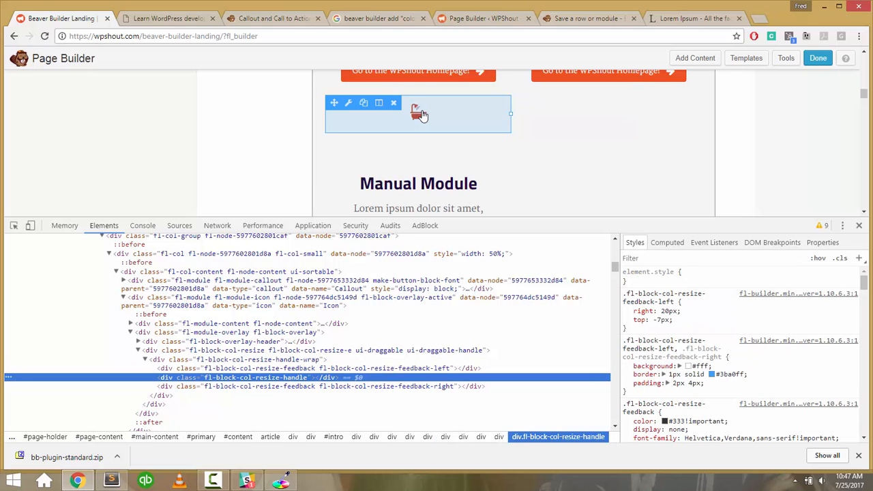
{"action": "key", "text": "Up"}
{"action": "key", "text": "Up"}
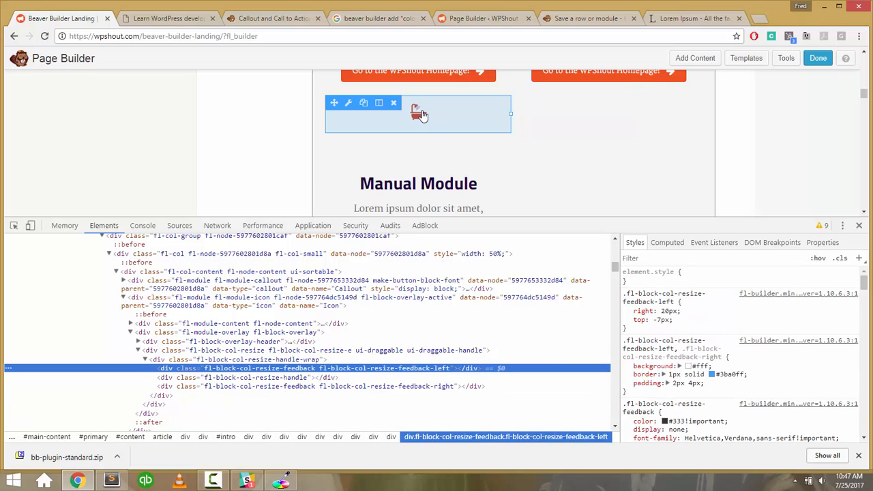
{"action": "key", "text": "Down"}
{"action": "key", "text": "Down"}
{"action": "key", "text": "Down"}
{"action": "key", "text": "Up"}
{"action": "key", "text": "Up"}
{"action": "key", "text": "Up"}
{"action": "key", "text": "Up"}
{"action": "key", "text": "Up"}
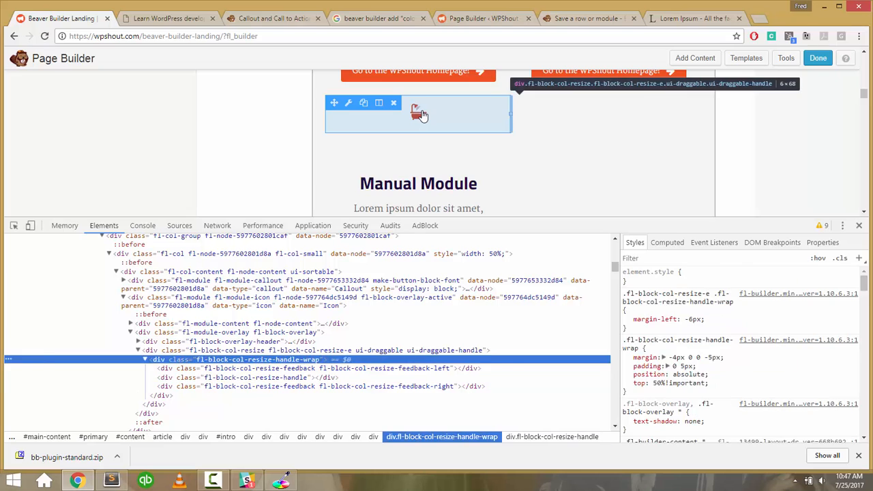
{"action": "key", "text": "Left"}
{"action": "key", "text": "Up"}
{"action": "key", "text": "Up"}
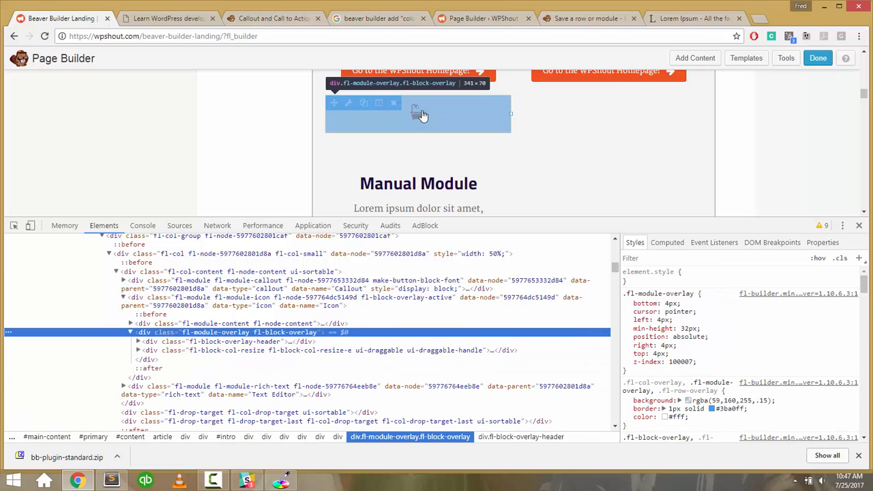
Examine the neighbouring rich-text module's node and the overlay header's block actions in the markup.
{"action": "key", "text": "Down"}
{"action": "key", "text": "Down"}
{"action": "key", "text": "Down"}
{"action": "key", "text": "Down"}
{"action": "key", "text": "Down"}
{"action": "key", "text": "Down"}
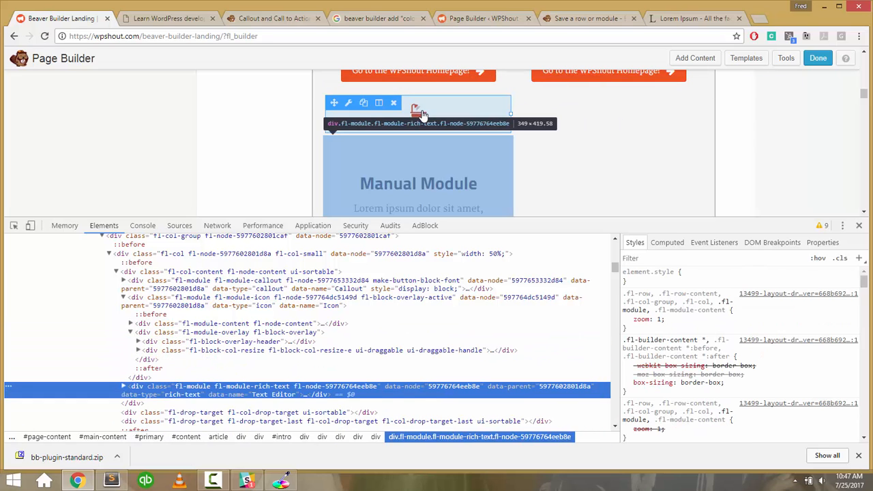
{"action": "key", "text": "Up"}
{"action": "key", "text": "Up"}
{"action": "key", "text": "Up"}
{"action": "key", "text": "Up"}
{"action": "key", "text": "Up"}
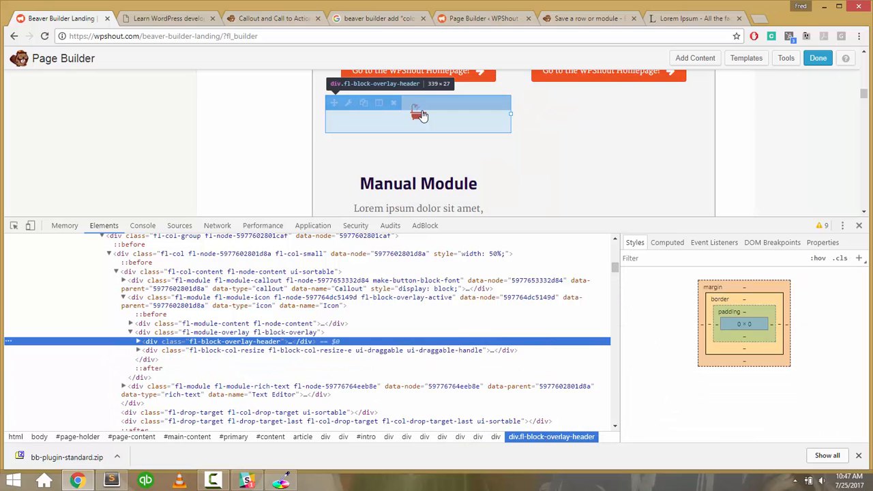
{"action": "key", "text": "Right"}
{"action": "key", "text": "Down"}
{"action": "key", "text": "Right"}
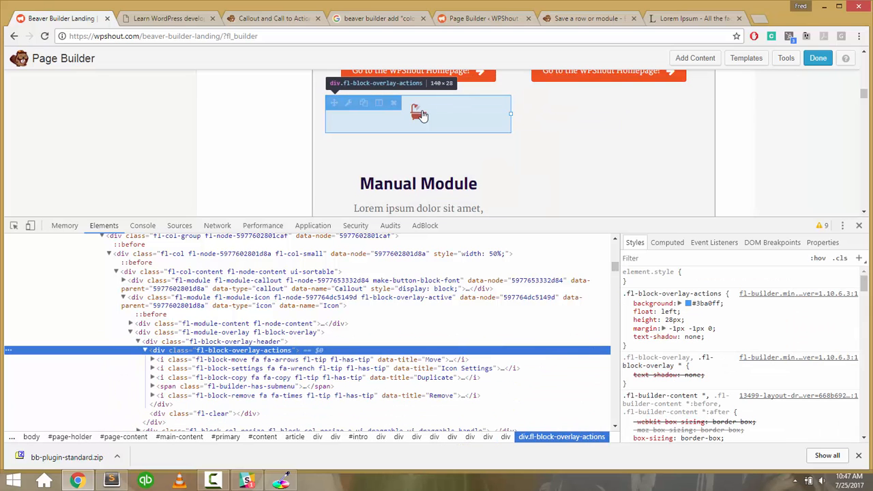
{"action": "key", "text": "Left"}
Inspect the bath icon again and expand its module content down to the fl-icon span.
{"action": "mouse_move", "coordinate": [369, 185]}
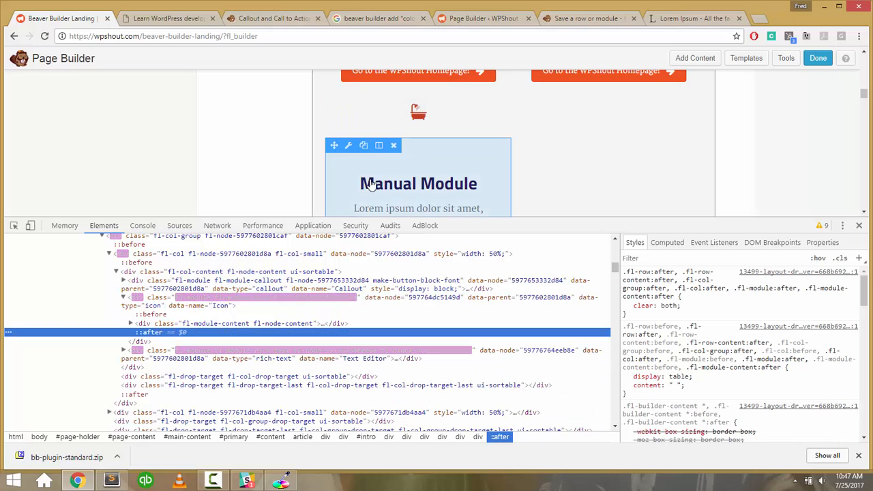
{"action": "right_click", "coordinate": [421, 127]}
{"action": "key", "text": "Up"}
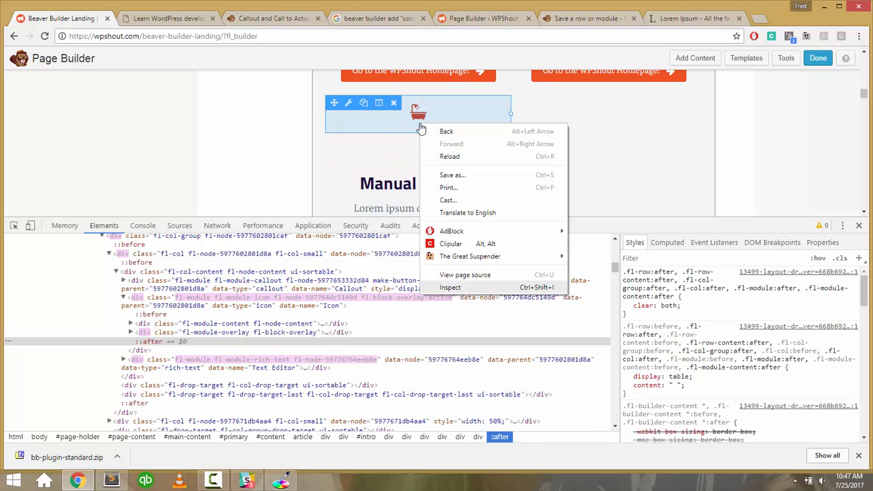
{"action": "key", "text": "Return"}
{"action": "mouse_move", "coordinate": [391, 200]}
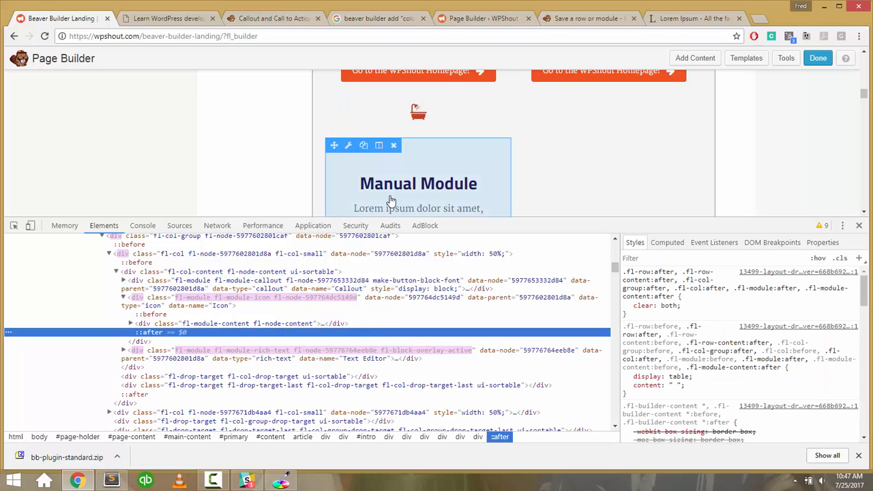
{"action": "key", "text": "Up"}
{"action": "key", "text": "Down"}
{"action": "key", "text": "Up"}
{"action": "key", "text": "Right"}
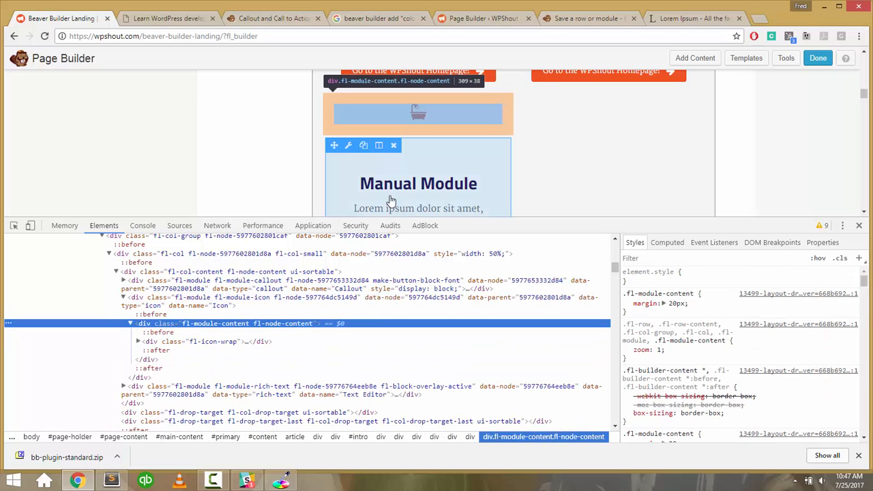
{"action": "key", "text": "Down"}
{"action": "key", "text": "Down"}
{"action": "key", "text": "Right"}
{"action": "key", "text": "Down"}
{"action": "key", "text": "Right"}
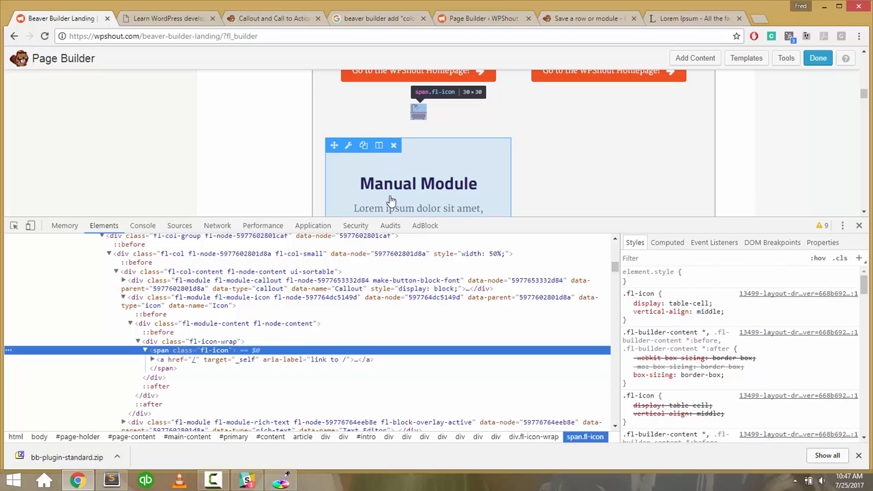
Copy the HTML of the fl-icon-wrap div and close the developer tools.
{"action": "key", "text": "Down"}
{"action": "key", "text": "Up"}
{"action": "key", "text": "Up"}
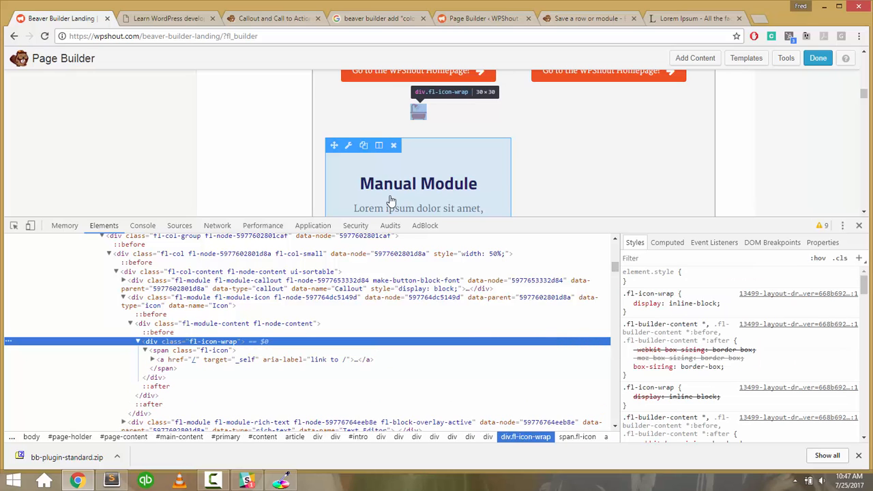
{"action": "right_click", "coordinate": [168, 341]}
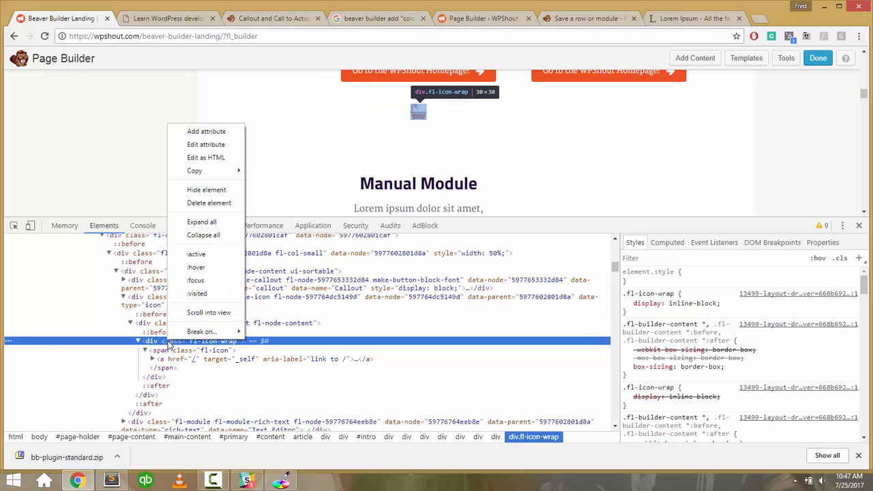
{"action": "left_click", "coordinate": [206, 158]}
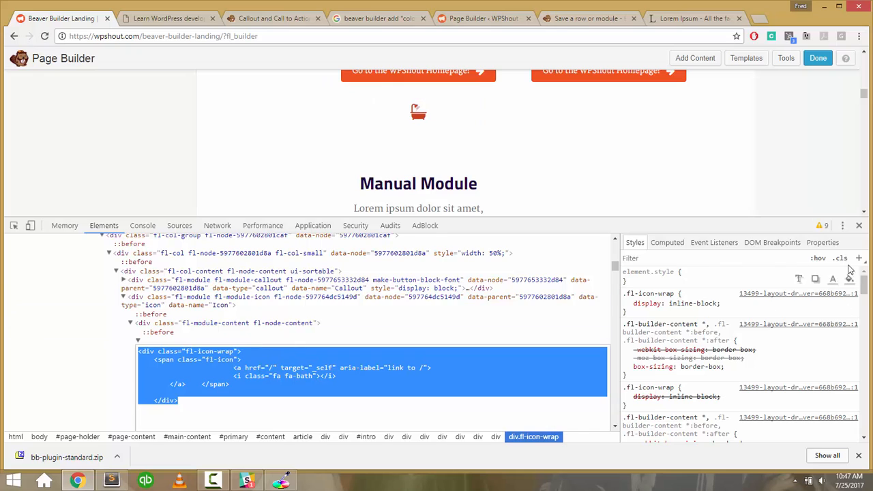
{"action": "left_click", "coordinate": [859, 225]}
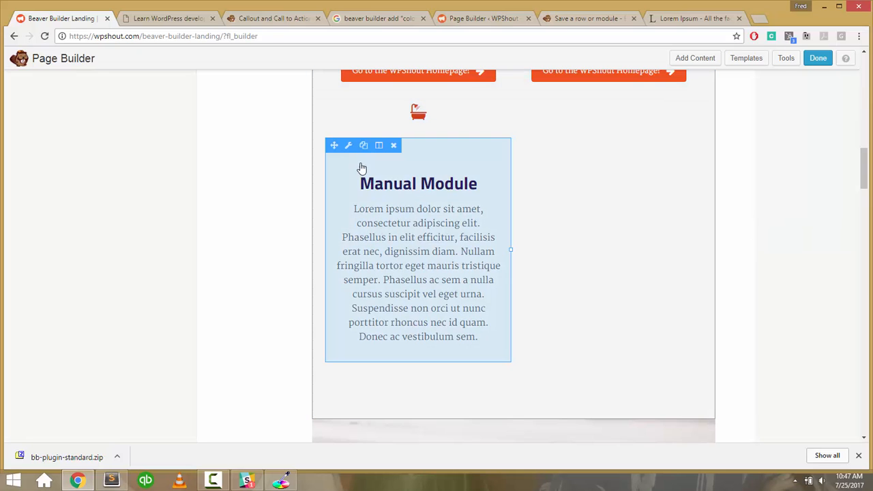
Open the Manual Module text module's HTML source and paste the fl-icon-wrap markup above the h2 heading.
{"action": "left_click", "coordinate": [347, 146]}
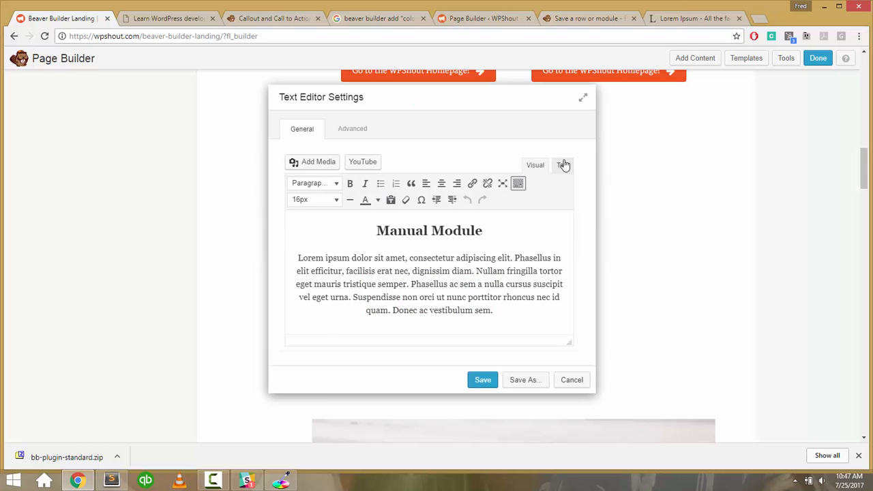
{"action": "left_click", "coordinate": [562, 165]}
{"action": "left_click", "coordinate": [444, 202]}
{"action": "key", "text": "Home"}
{"action": "key", "text": "Return"}
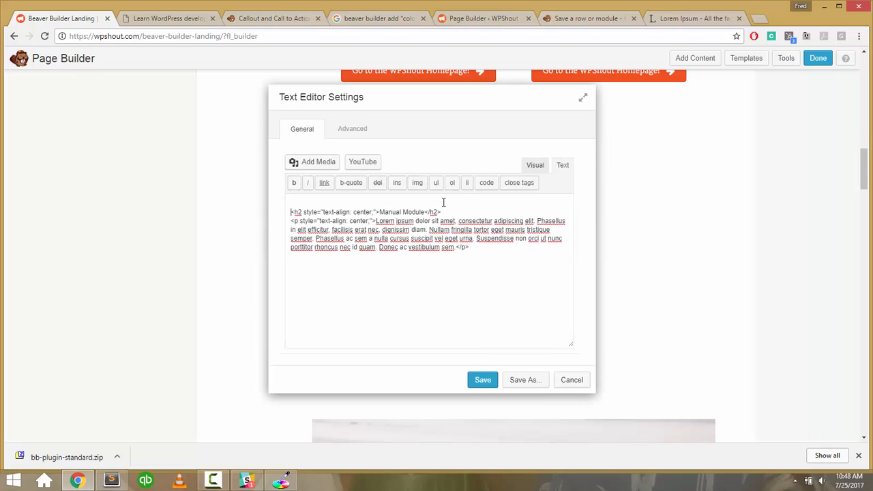
{"action": "key", "text": "Return"}
{"action": "key", "text": "Up"}
{"action": "key", "text": "Up"}
{"action": "type", "text": "<div class=\"fl-icon-wrap\"> \t<span class=\"fl-icon\"> \t\t\t\t\t\t<a href=\"/\" target=\"_self\" aria-label=\"link to /\"> \t\t\t\t\t\t<i class=\"fa fa-bath\"></i> \t\t</a> </span>  \t</div>"}
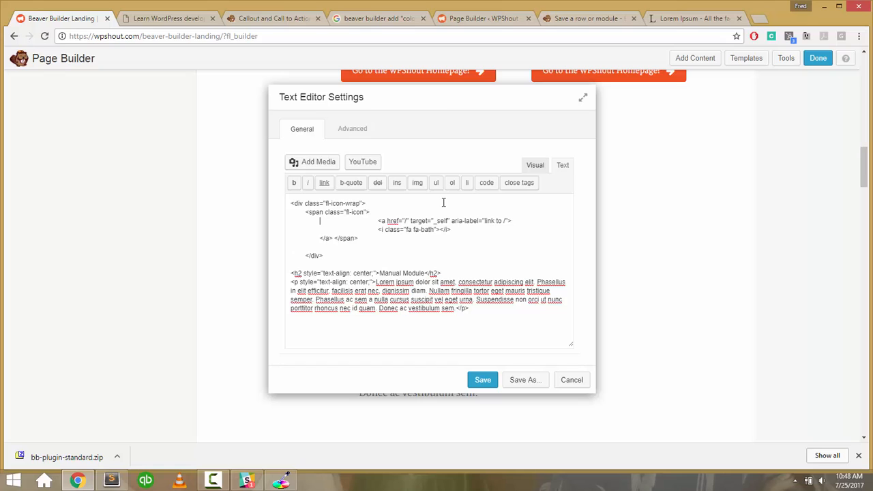
Tidy the indentation and line breaks of the pasted fl-icon-wrap markup so each nested tag sits on its own line.
{"action": "key", "text": "Delete"}
{"action": "key", "text": "Delete"}
{"action": "key", "text": "Delete"}
{"action": "key", "text": "Delete"}
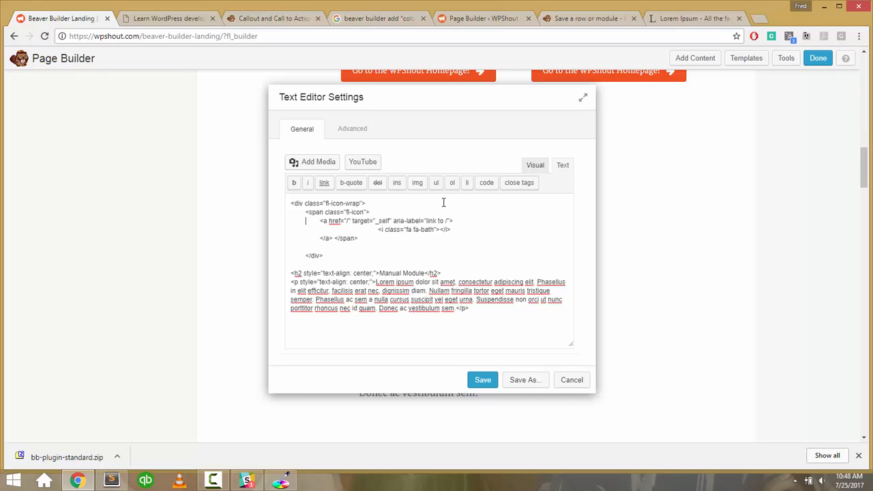
{"action": "key", "text": "Delete"}
{"action": "key", "text": "Delete"}
{"action": "key", "text": "Delete"}
{"action": "key", "text": "Return"}
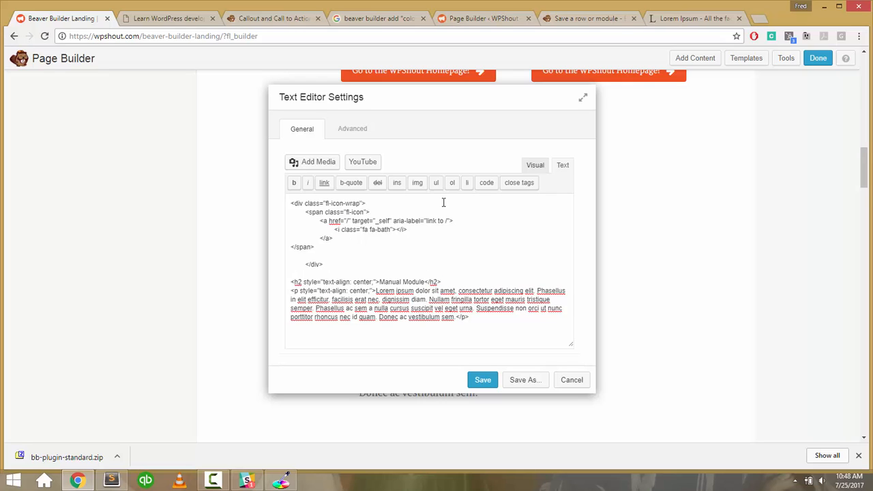
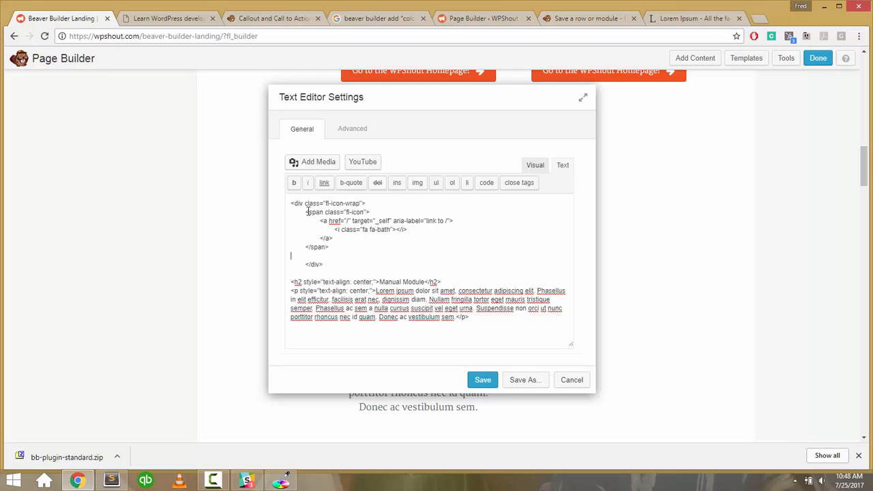
{"action": "key", "text": "BackSpace"}
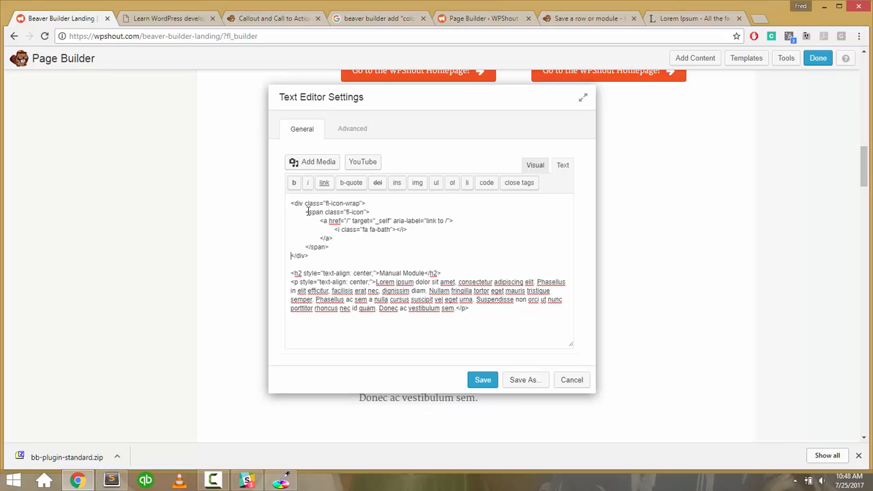
Save the combined text module as a reusable, non-global module named "Hacky Icon and Text Module".
{"action": "left_click", "coordinate": [521, 383]}
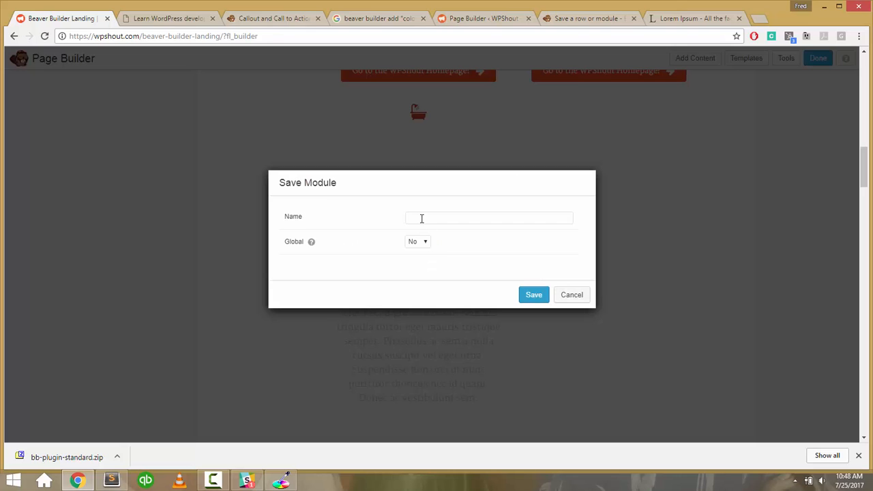
{"action": "left_click", "coordinate": [421, 217]}
{"action": "type", "text": "Hacky Icon and Text Module"}
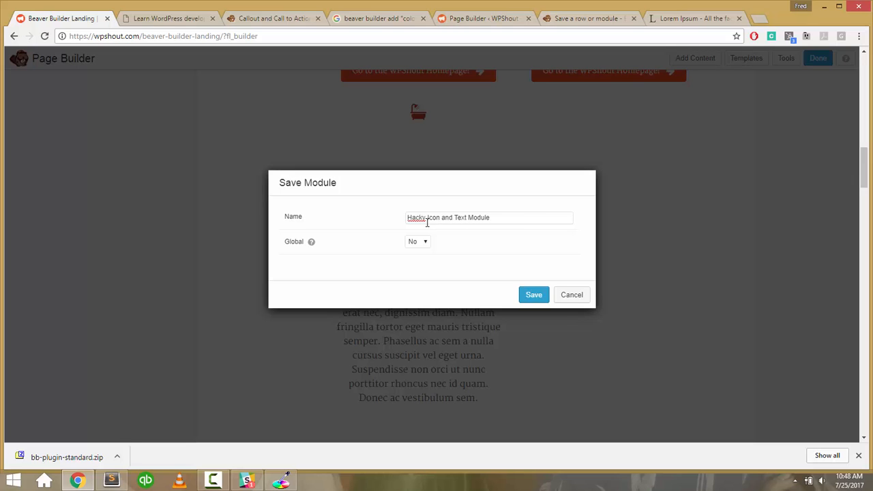
{"action": "left_click", "coordinate": [547, 298]}
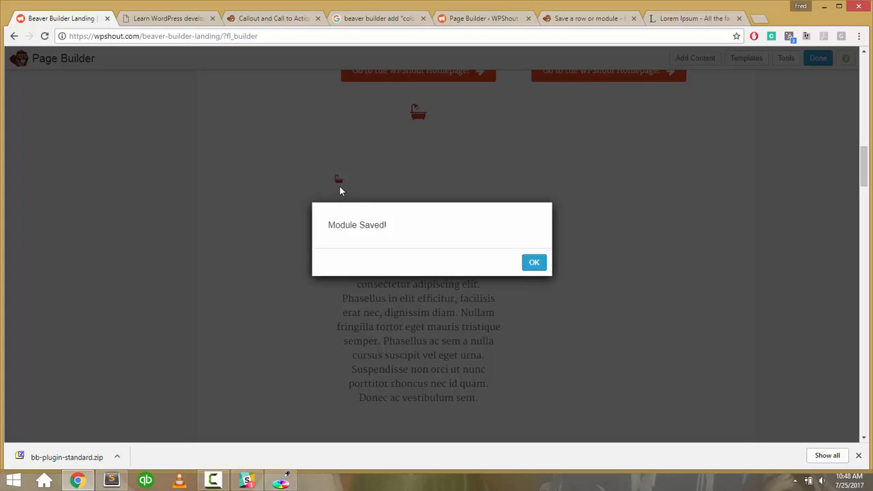
{"action": "left_click", "coordinate": [534, 262]}
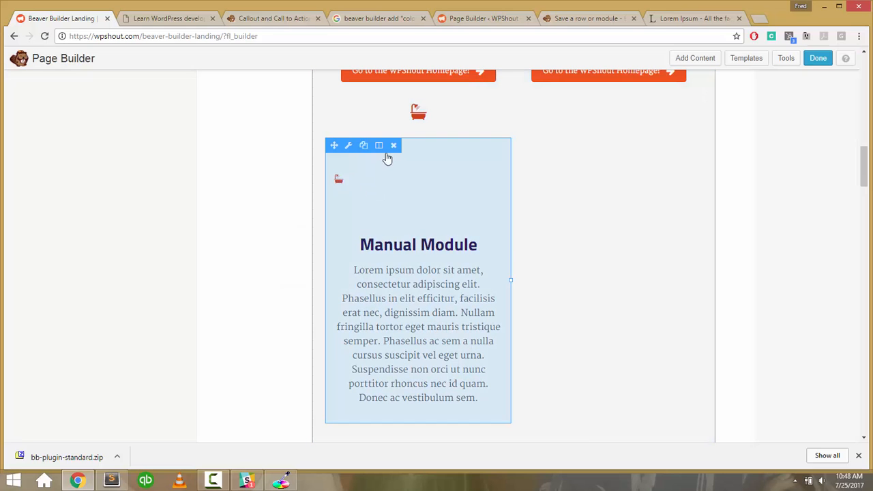
Delete the standalone bath icon module above the Manual Module text.
{"action": "left_click", "coordinate": [394, 102]}
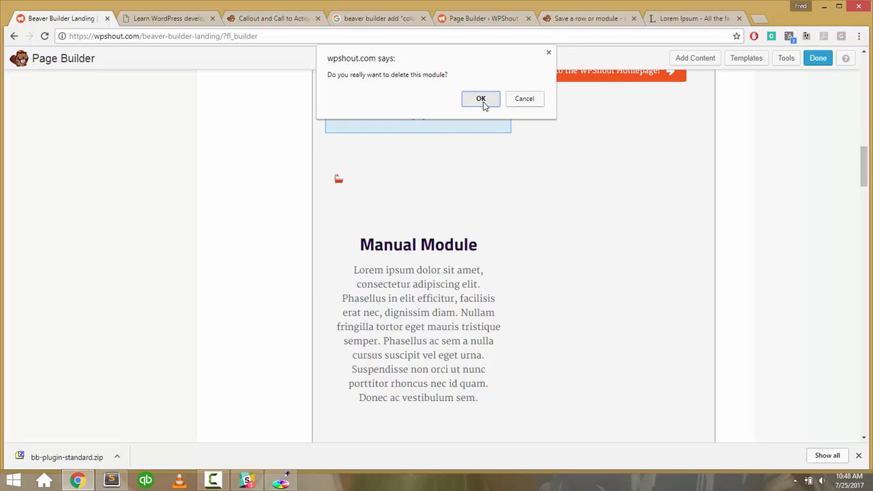
{"action": "left_click", "coordinate": [483, 100]}
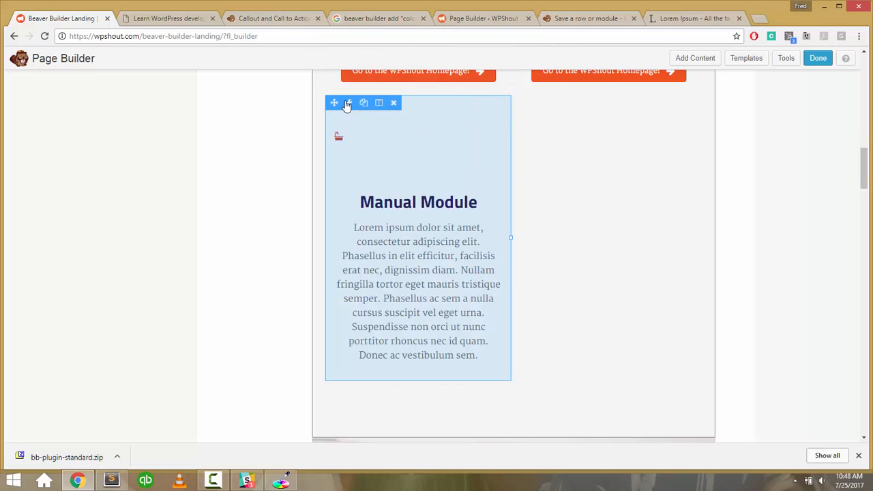
Reopen the Manual Module text settings, compare its HTML source with the visual view, and leave without saving.
{"action": "left_click", "coordinate": [347, 103]}
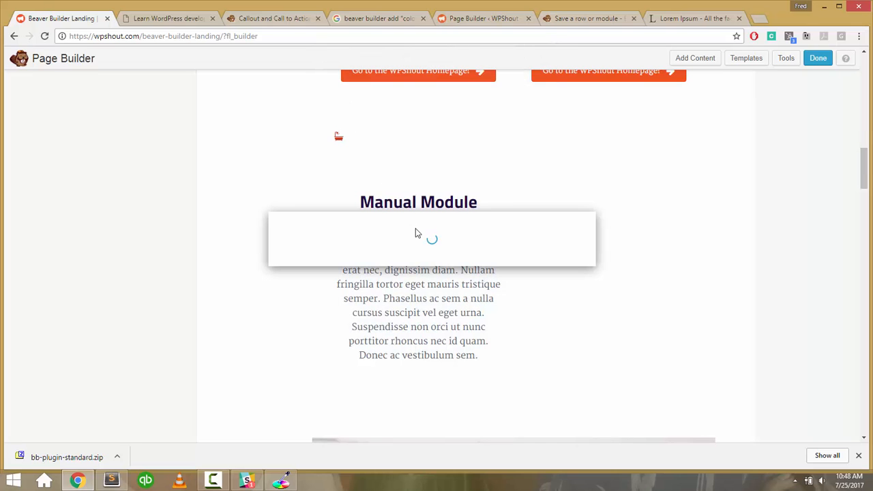
{"action": "left_click", "coordinate": [564, 166]}
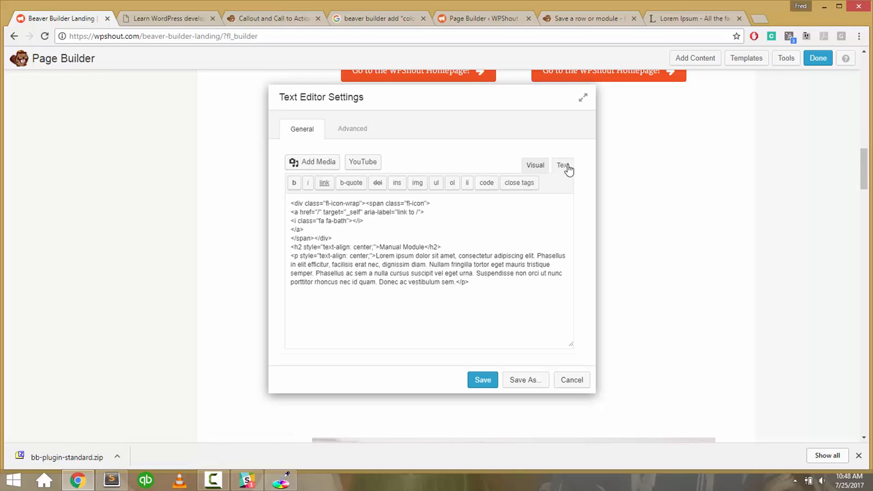
{"action": "left_click", "coordinate": [412, 212]}
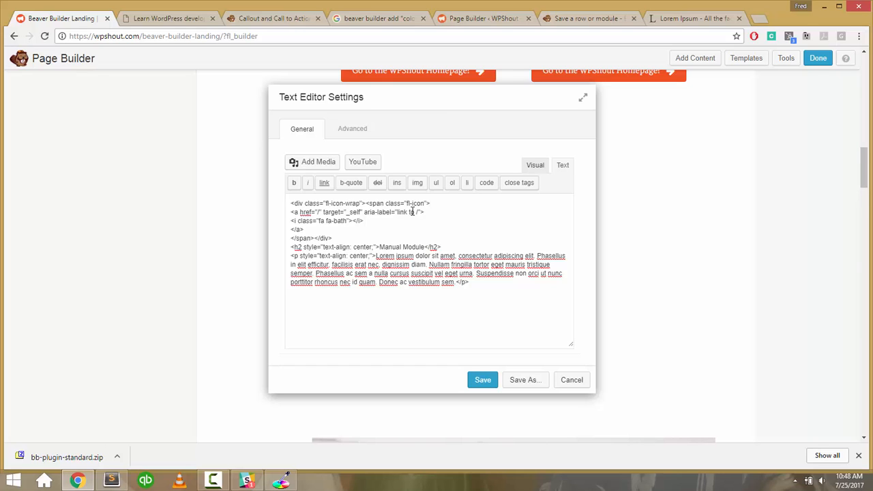
{"action": "left_click", "coordinate": [532, 167]}
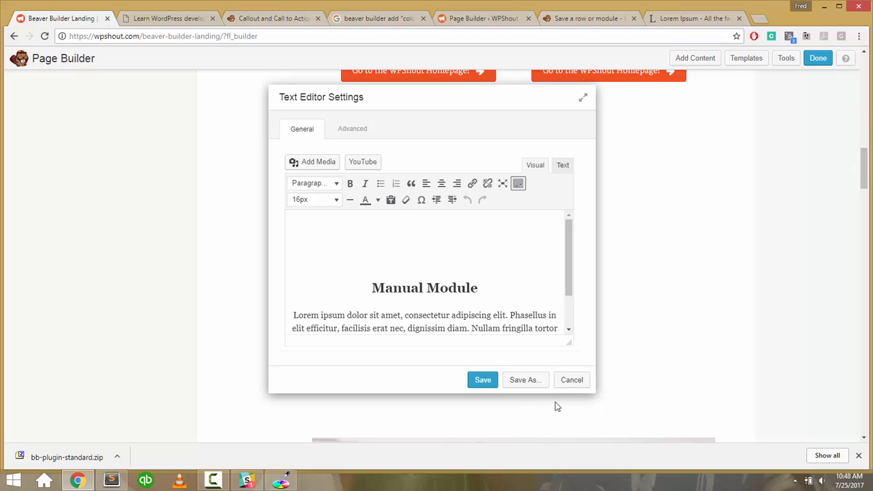
{"action": "left_click", "coordinate": [570, 382]}
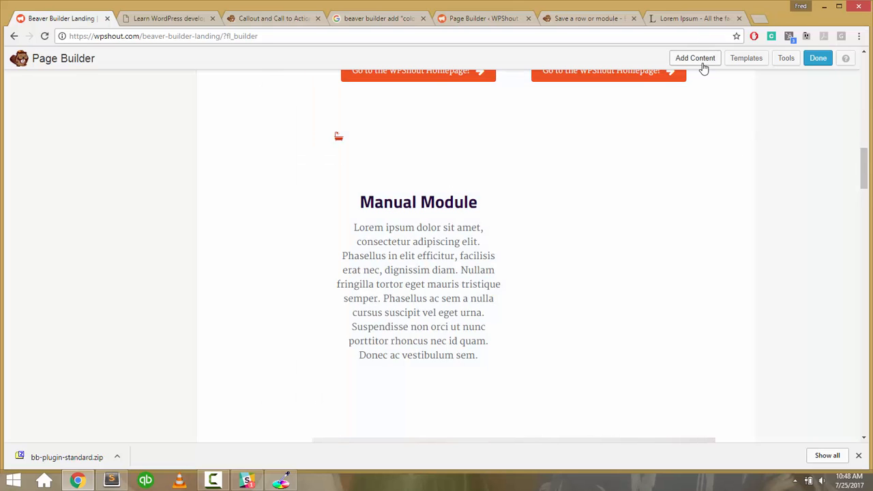
Add an HTML module beside the Manual Module containing a div with class "what" and the text "What Am I".
{"action": "left_click", "coordinate": [700, 60]}
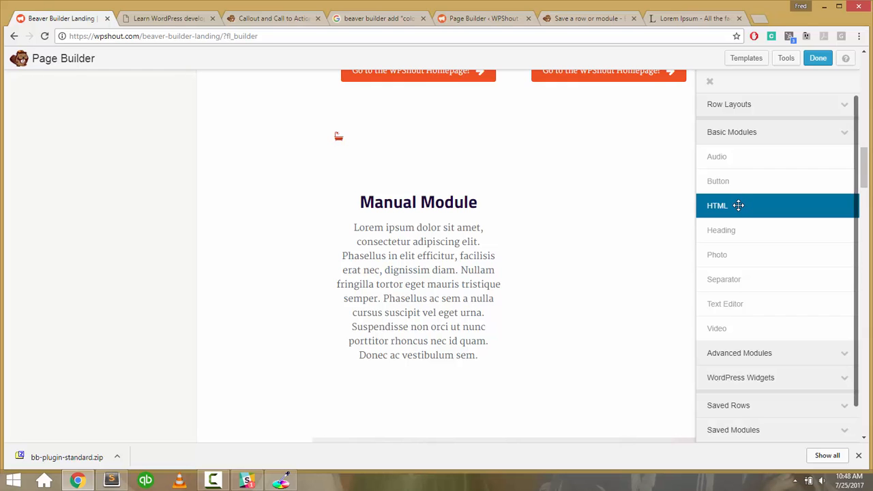
{"action": "left_click_drag", "start_coordinate": [724, 205], "coordinate": [620, 92]}
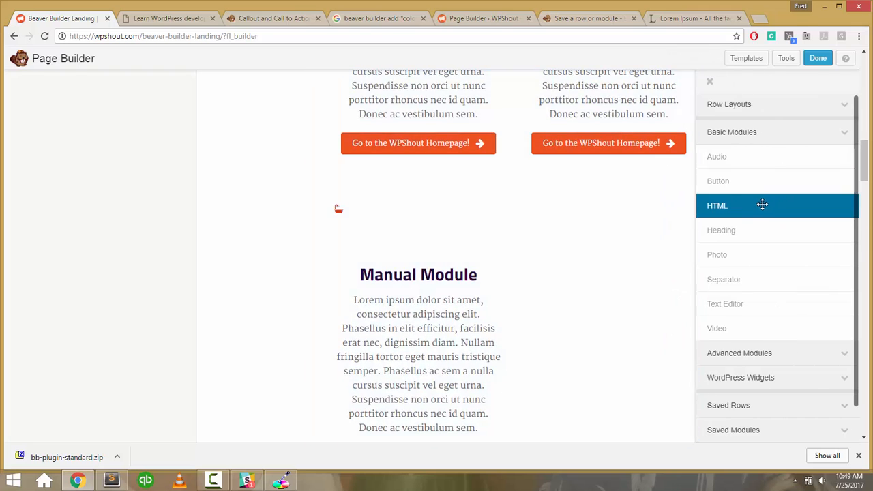
{"action": "left_click_drag", "start_coordinate": [764, 204], "coordinate": [578, 144]}
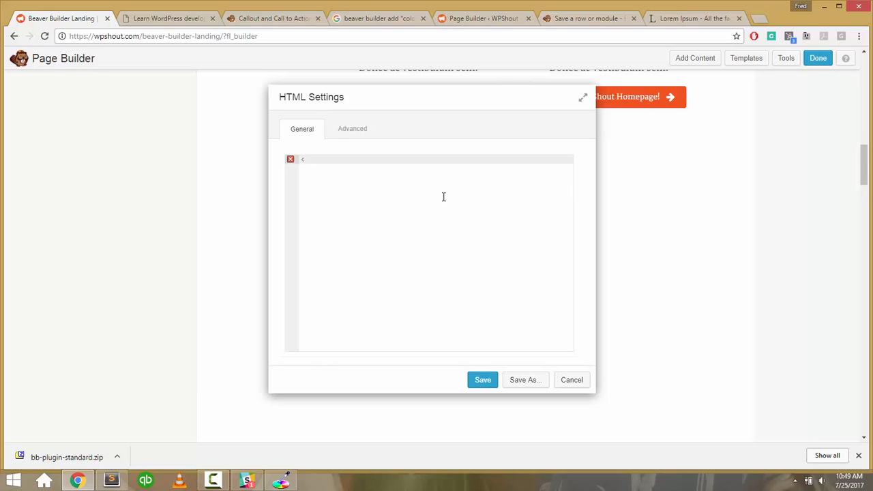
{"action": "type", "text": "div class=\"what\">What A"}
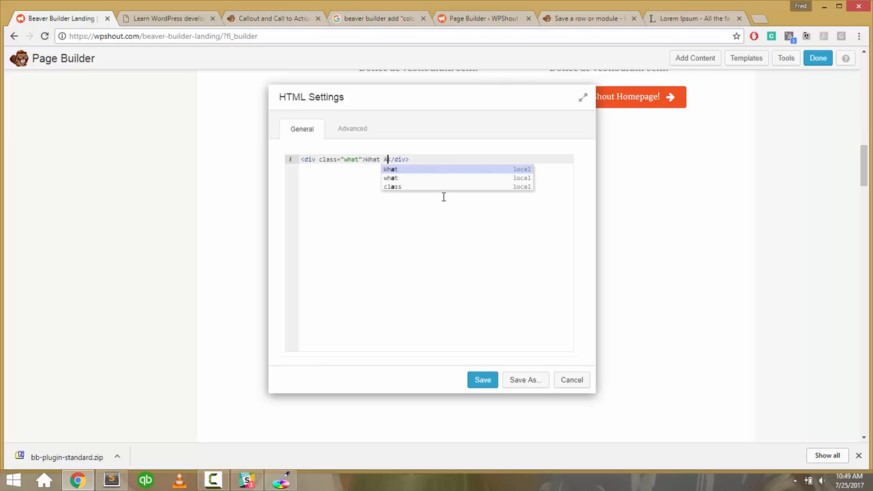
{"action": "type", "text": "m I"}
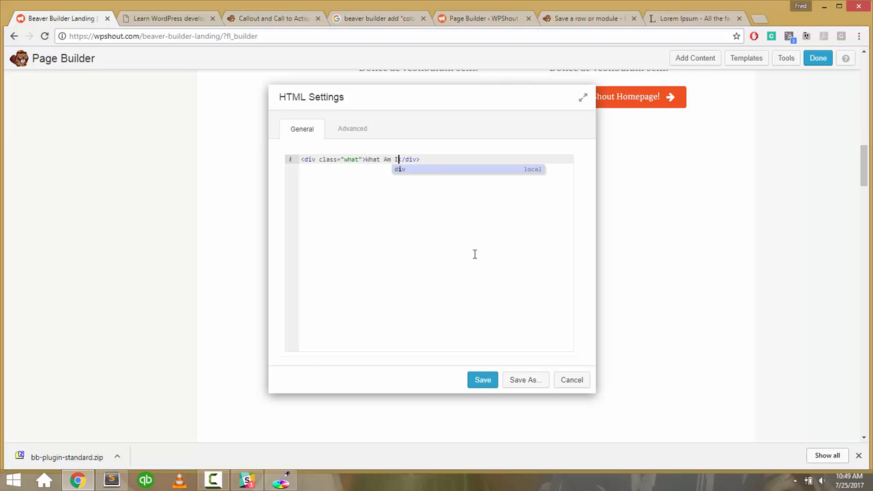
{"action": "left_click", "coordinate": [480, 378]}
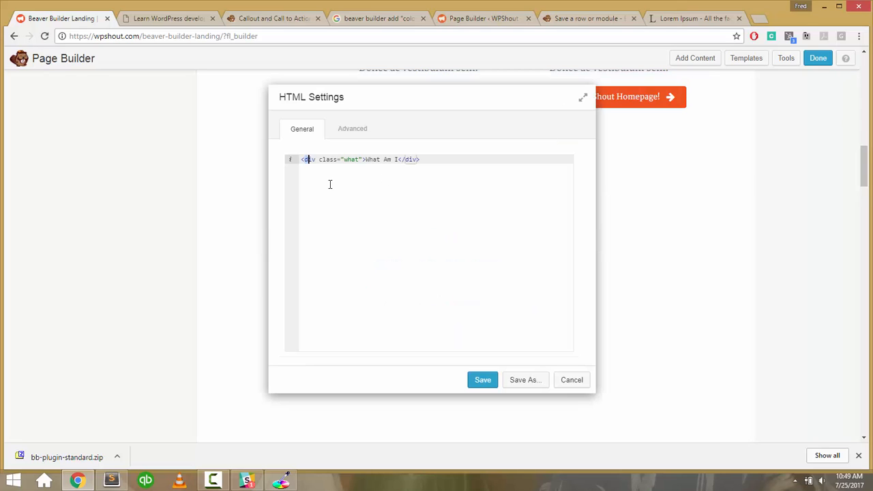
Change the HTML module's opening and closing div tags to h2 and save it.
{"action": "type", "text": "h2"}
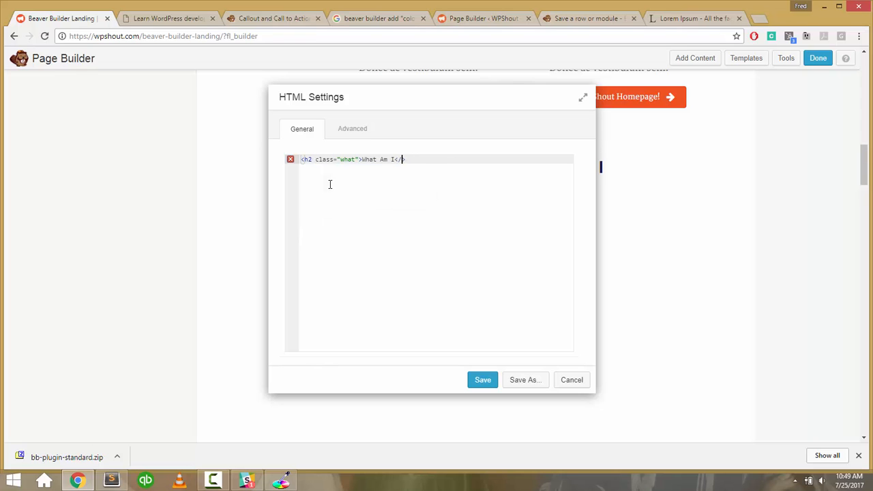
{"action": "type", "text": "h2>"}
{"action": "left_click", "coordinate": [472, 379]}
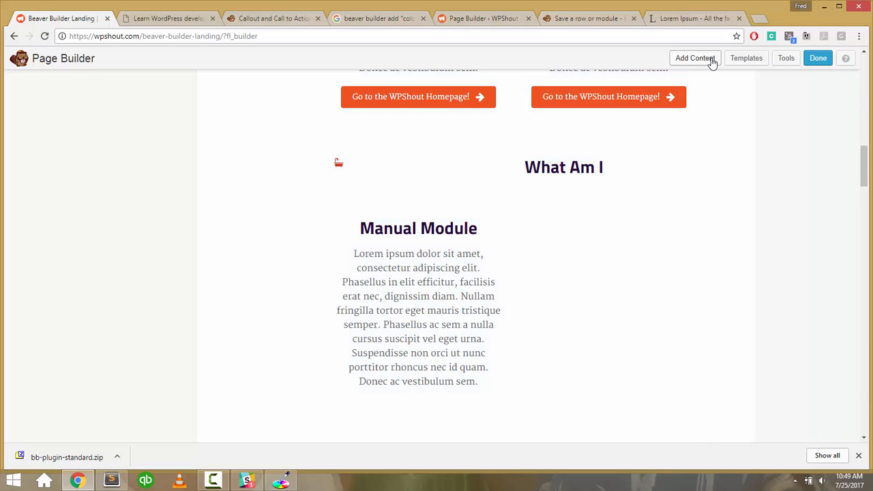
Examine the full list of available Advanced Modules alongside the existing callouts on the page.
{"action": "left_click", "coordinate": [710, 60]}
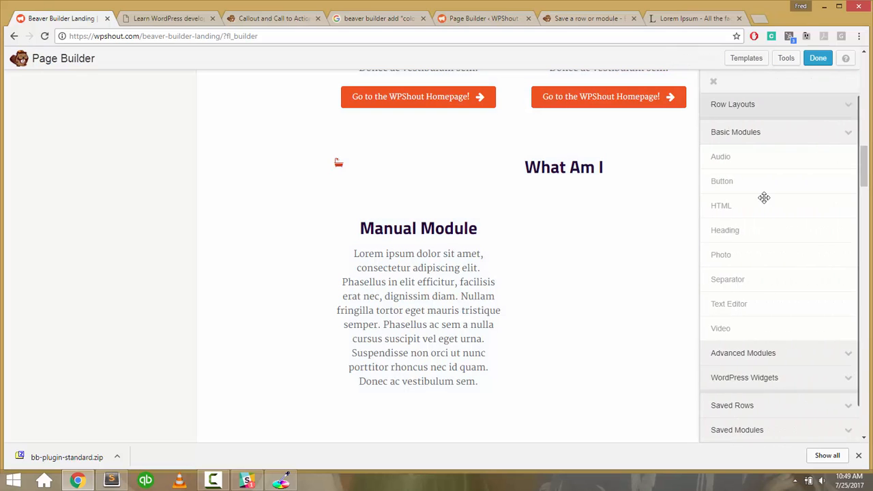
{"action": "left_click", "coordinate": [753, 320]}
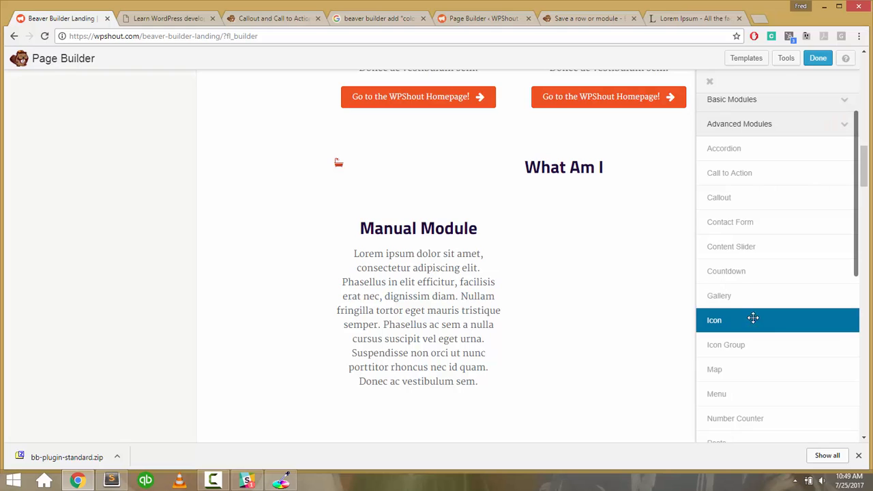
{"action": "scroll", "coordinate": [637, 276], "scroll_direction": "up", "scroll_amount": 1}
{"action": "scroll", "coordinate": [432, 157], "scroll_direction": "up", "scroll_amount": 5}
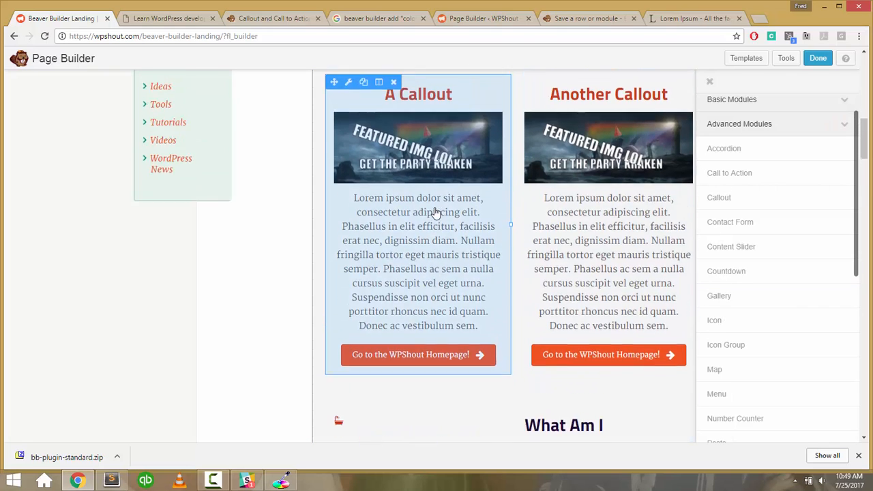
{"action": "scroll", "coordinate": [747, 223], "scroll_direction": "down", "scroll_amount": 3}
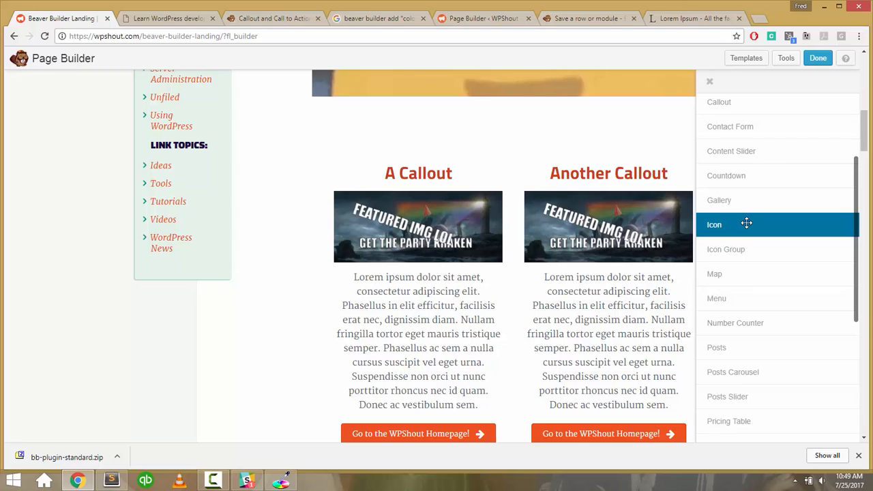
{"action": "scroll", "coordinate": [747, 223], "scroll_direction": "down", "scroll_amount": 1}
{"action": "scroll", "coordinate": [746, 224], "scroll_direction": "down", "scroll_amount": 2}
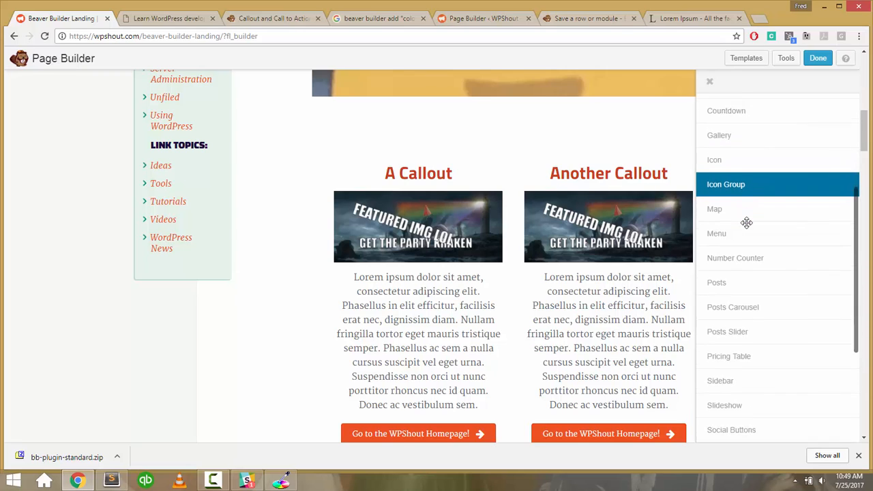
{"action": "scroll", "coordinate": [746, 223], "scroll_direction": "down", "scroll_amount": 4}
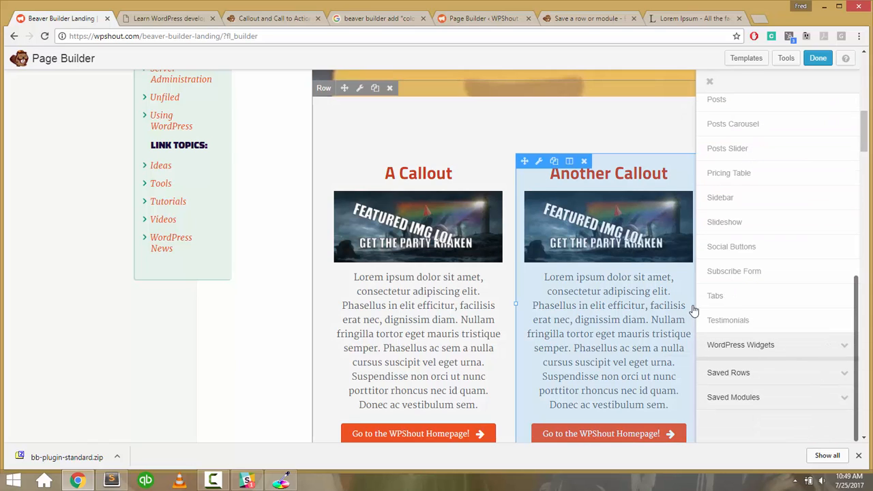
{"action": "scroll", "coordinate": [746, 300], "scroll_direction": "up", "scroll_amount": 5}
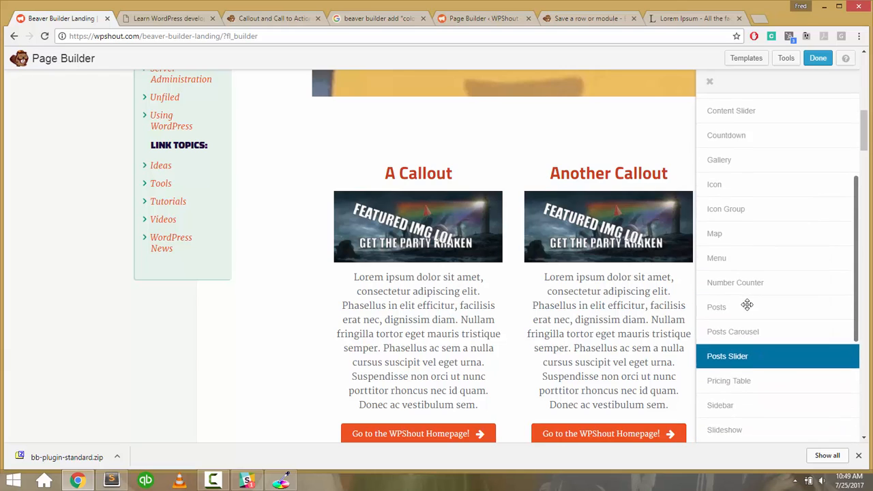
{"action": "scroll", "coordinate": [747, 304], "scroll_direction": "up", "scroll_amount": 4}
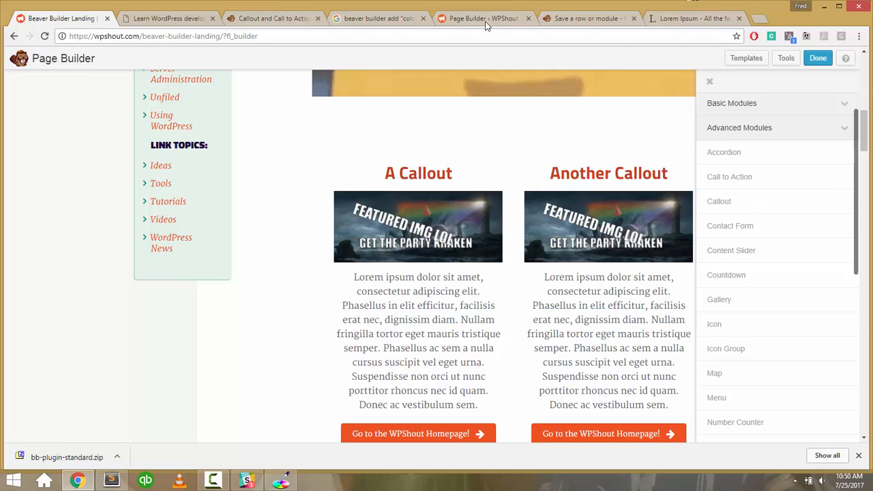
Return to the save-module search results and review the knowledge base article on Callout and Call to Action modules for its examples.
{"action": "left_click", "coordinate": [549, 18]}
{"action": "key", "text": "alt+Left"}
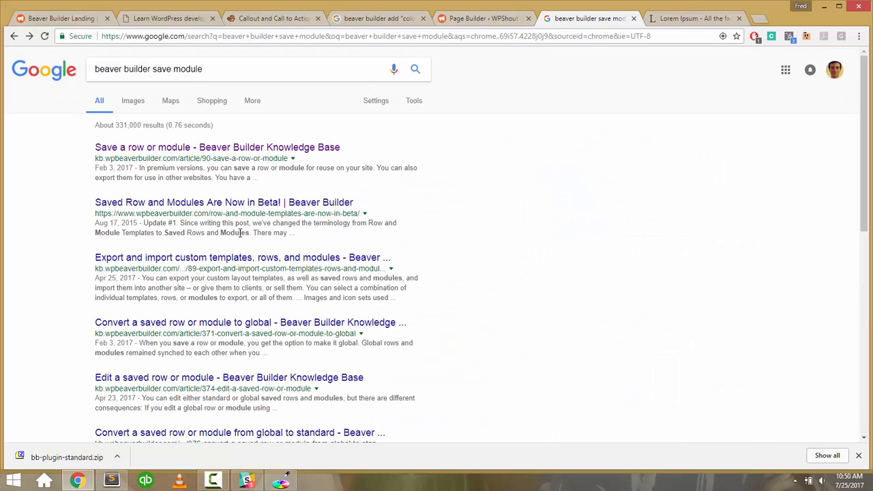
{"action": "left_click", "coordinate": [287, 18]}
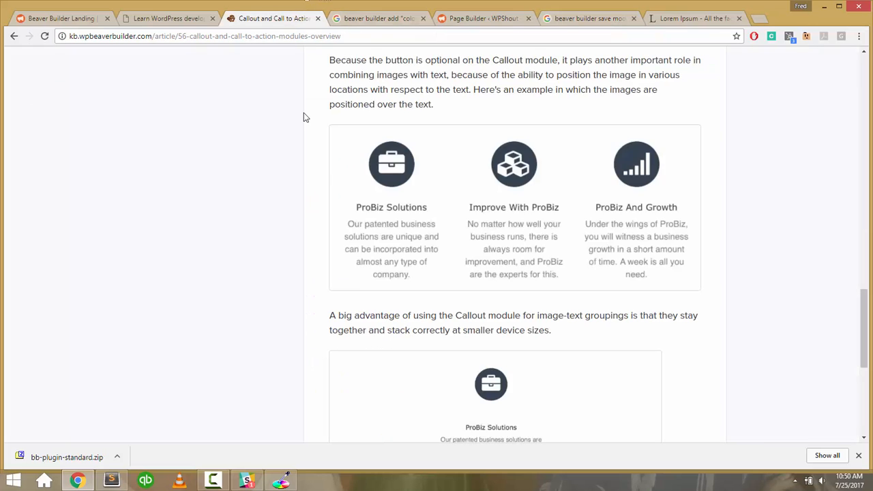
{"action": "scroll", "coordinate": [305, 117], "scroll_direction": "down", "scroll_amount": 5}
{"action": "scroll", "coordinate": [305, 117], "scroll_direction": "up", "scroll_amount": 4}
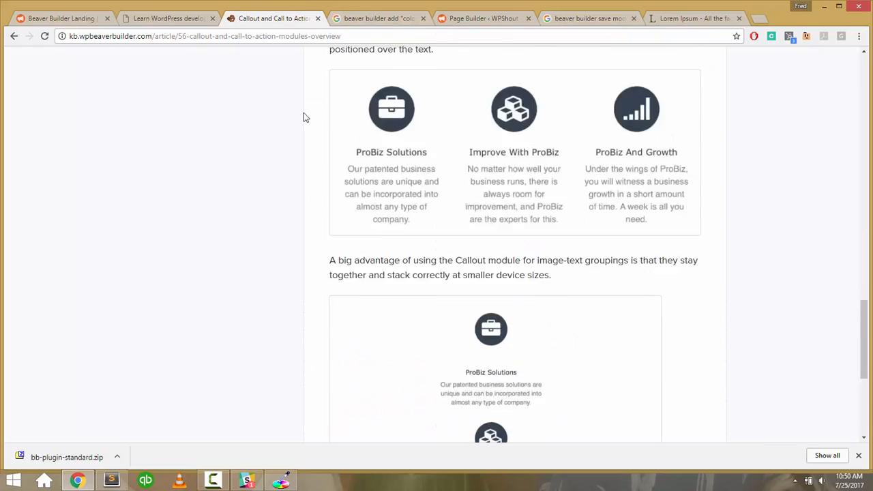
{"action": "scroll", "coordinate": [305, 116], "scroll_direction": "up", "scroll_amount": 10}
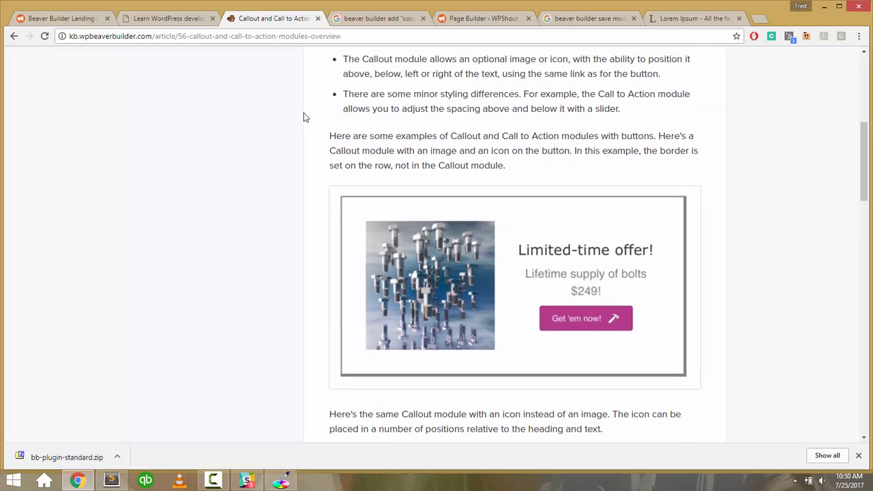
Search the knowledge base article on Callout and Call to Action modules for "action a".
{"action": "scroll", "coordinate": [304, 114], "scroll_direction": "down", "scroll_amount": 1}
{"action": "key", "text": "ctrl+f"}
{"action": "type", "text": "action"}
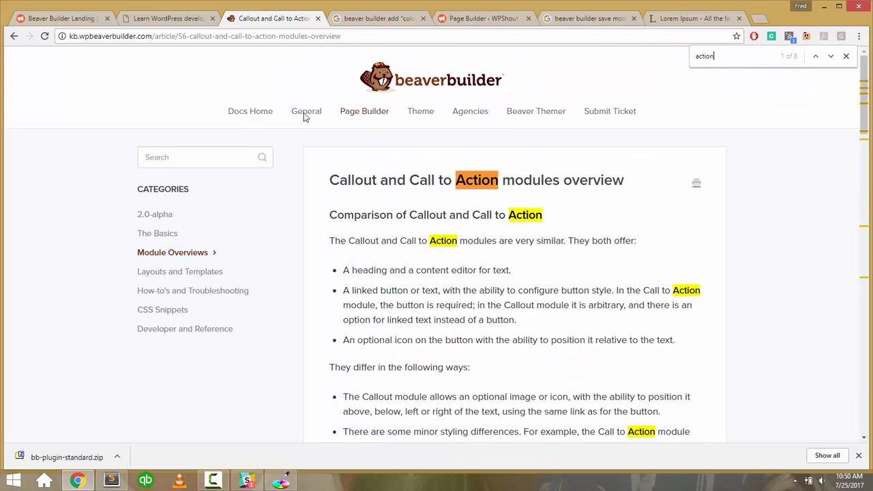
{"action": "type", "text": " a"}
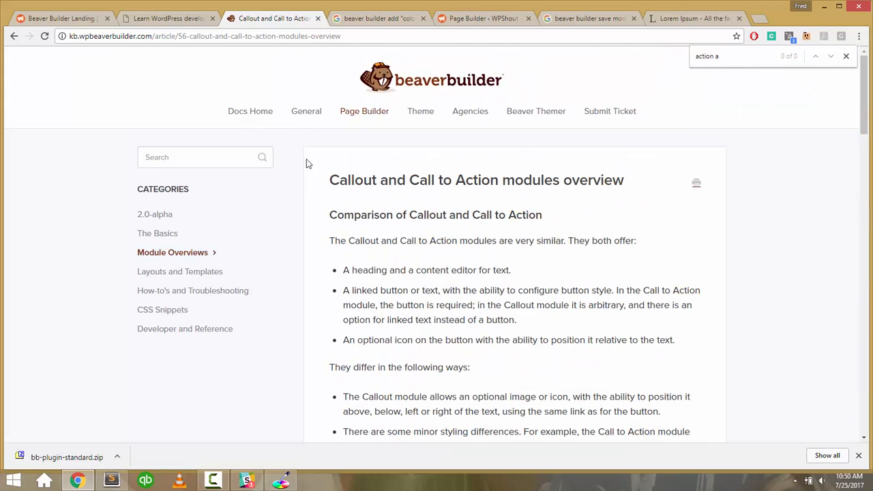
{"action": "scroll", "coordinate": [382, 268], "scroll_direction": "down", "scroll_amount": 2}
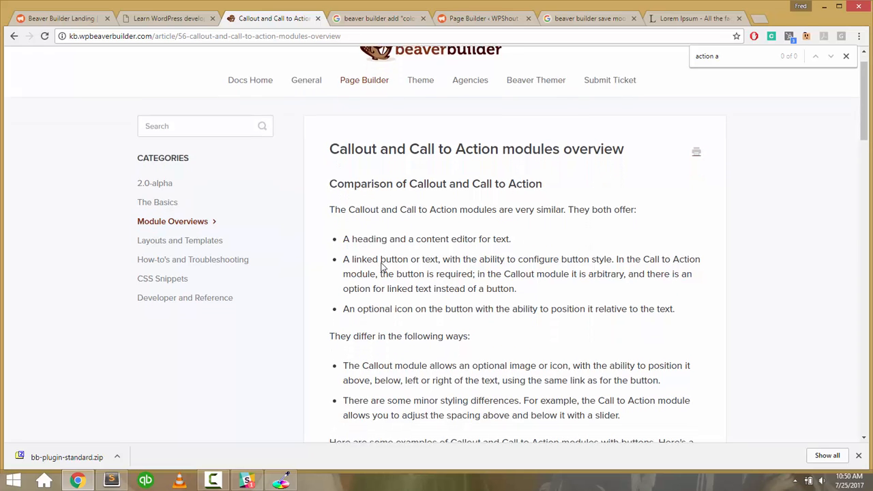
Examine the article's comparison of what the Callout and Call to Action modules share and how they differ.
{"action": "triple_click", "coordinate": [466, 319]}
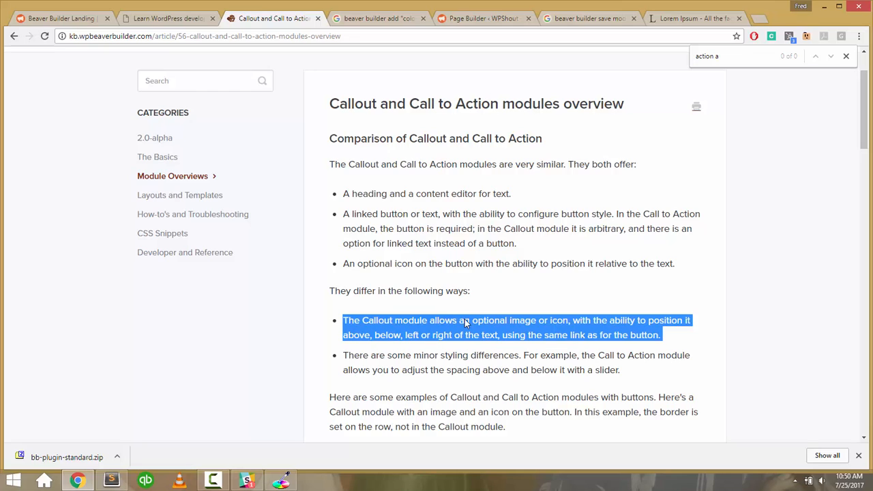
{"action": "left_click", "coordinate": [465, 319]}
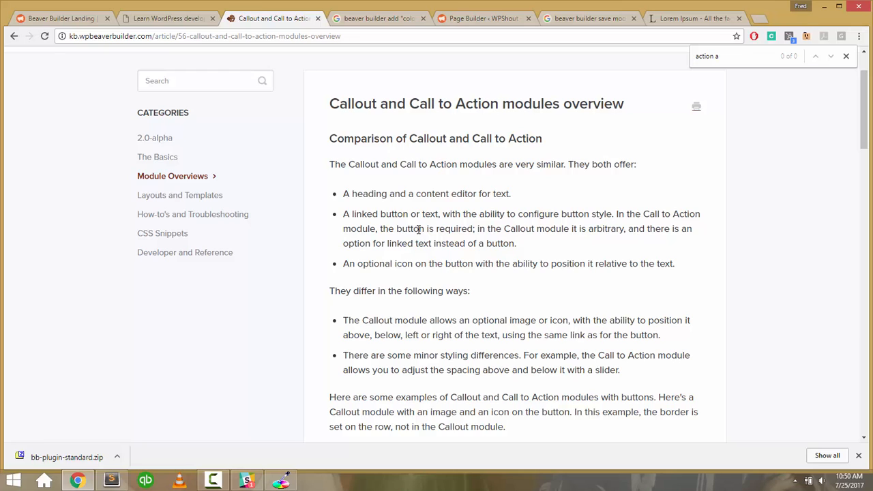
{"action": "triple_click", "coordinate": [474, 223]}
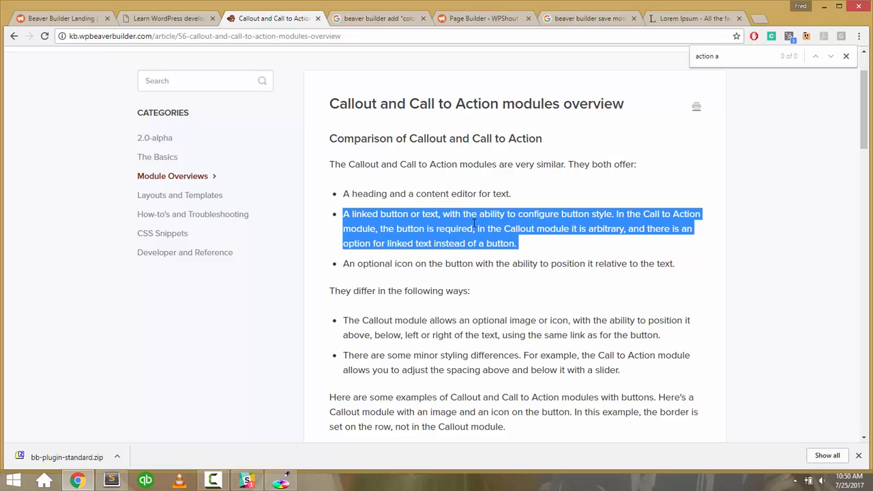
{"action": "left_click", "coordinate": [474, 223]}
{"action": "triple_click", "coordinate": [410, 268]}
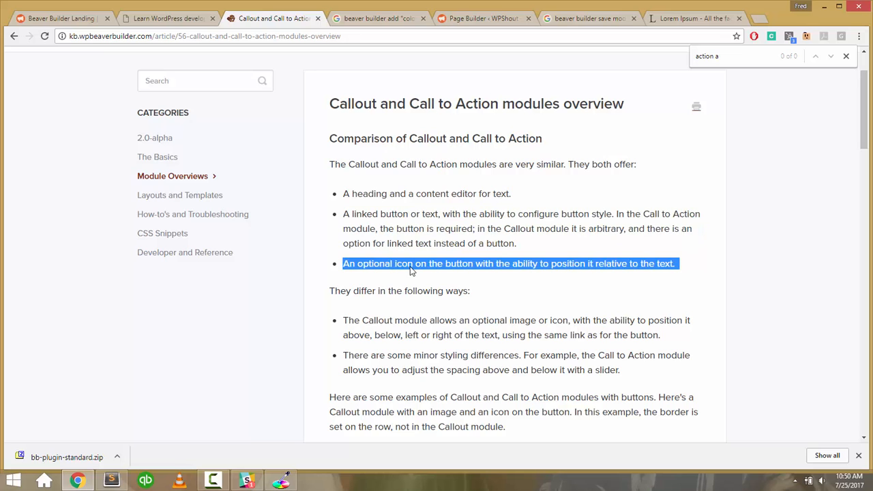
{"action": "left_click", "coordinate": [411, 270]}
{"action": "scroll", "coordinate": [411, 271], "scroll_direction": "down", "scroll_amount": 1}
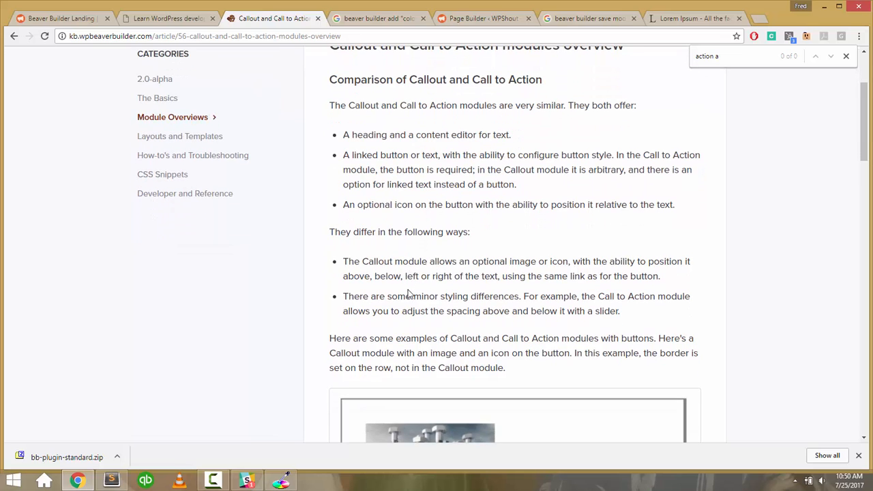
{"action": "scroll", "coordinate": [409, 295], "scroll_direction": "down", "scroll_amount": 2}
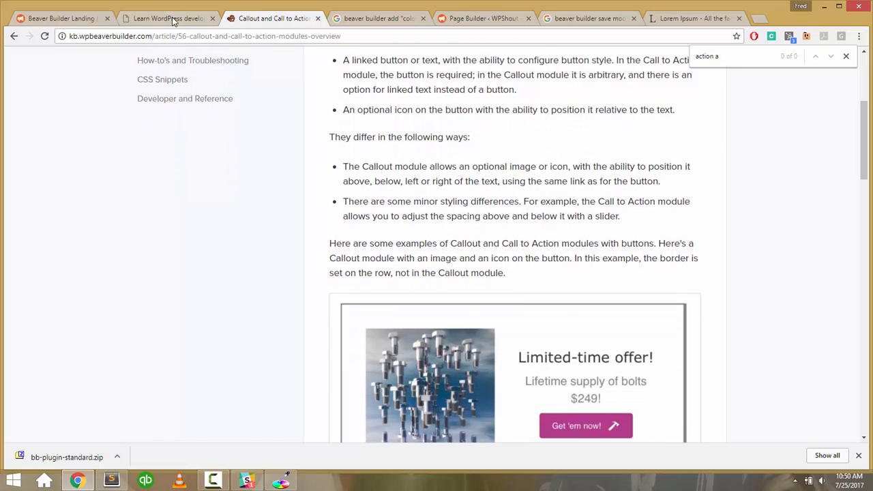
Return to the landing page and add a Call to Action module beneath Another Callout, keeping it visible beside its settings.
{"action": "left_click", "coordinate": [172, 19]}
{"action": "left_click", "coordinate": [80, 20]}
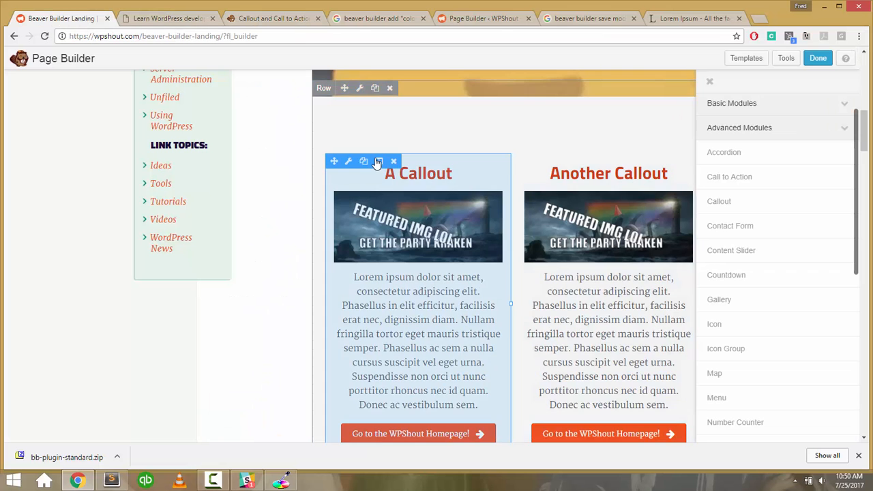
{"action": "left_click_drag", "start_coordinate": [723, 176], "coordinate": [557, 217]}
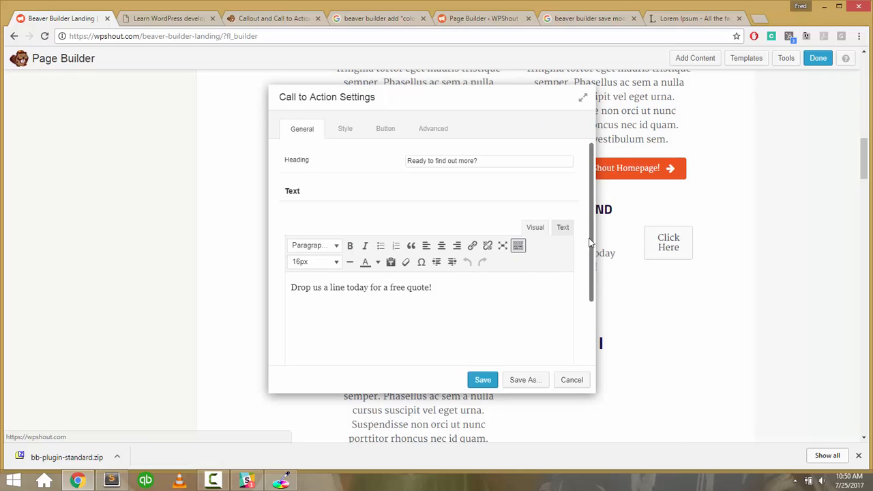
{"action": "left_click", "coordinate": [344, 130]}
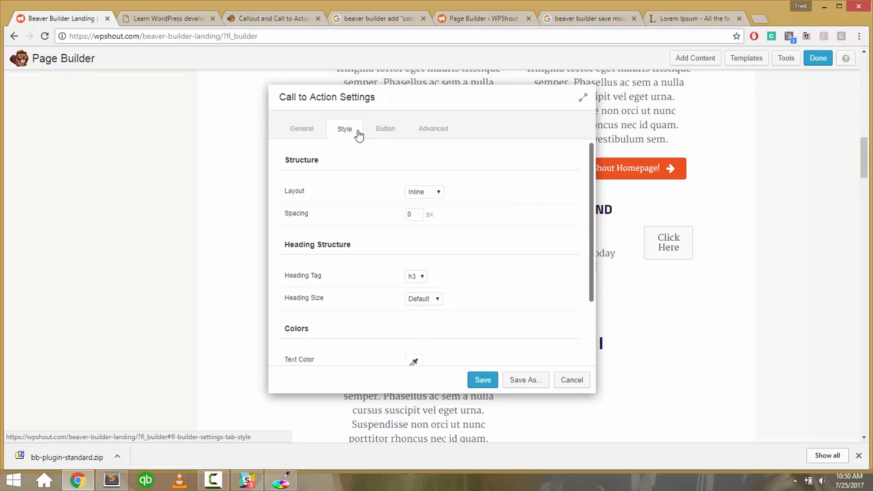
{"action": "left_click", "coordinate": [385, 133]}
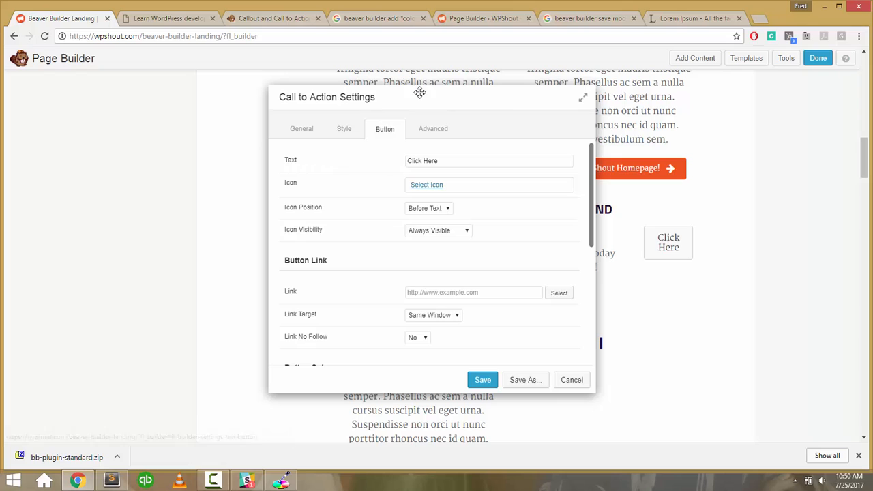
{"action": "left_click_drag", "start_coordinate": [419, 93], "coordinate": [274, 97]}
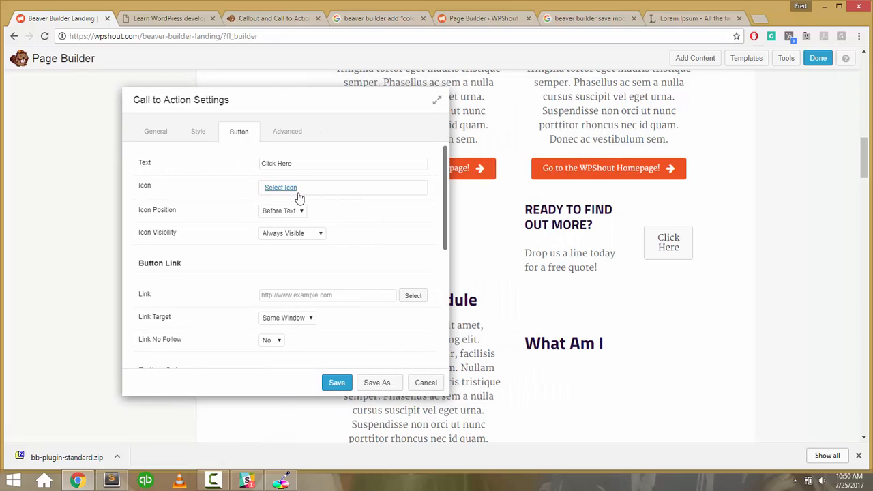
Set the Call to Action module's layout to Stacked.
{"action": "left_click", "coordinate": [200, 132]}
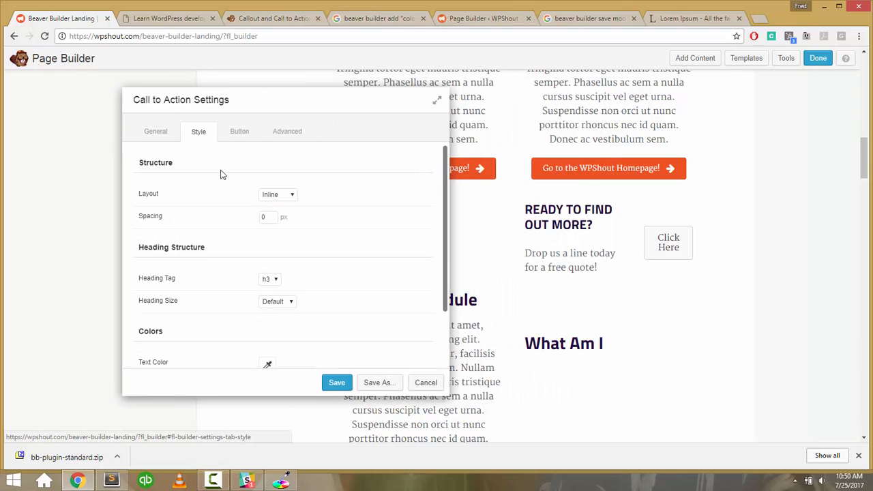
{"action": "left_click", "coordinate": [276, 195]}
{"action": "left_click", "coordinate": [274, 214]}
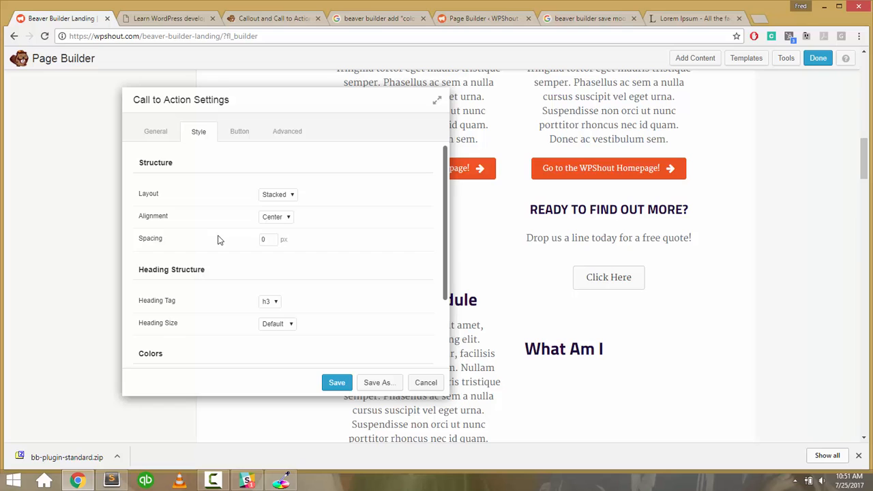
{"action": "scroll", "coordinate": [218, 240], "scroll_direction": "down", "scroll_amount": 3}
{"action": "scroll", "coordinate": [218, 239], "scroll_direction": "up", "scroll_amount": 3}
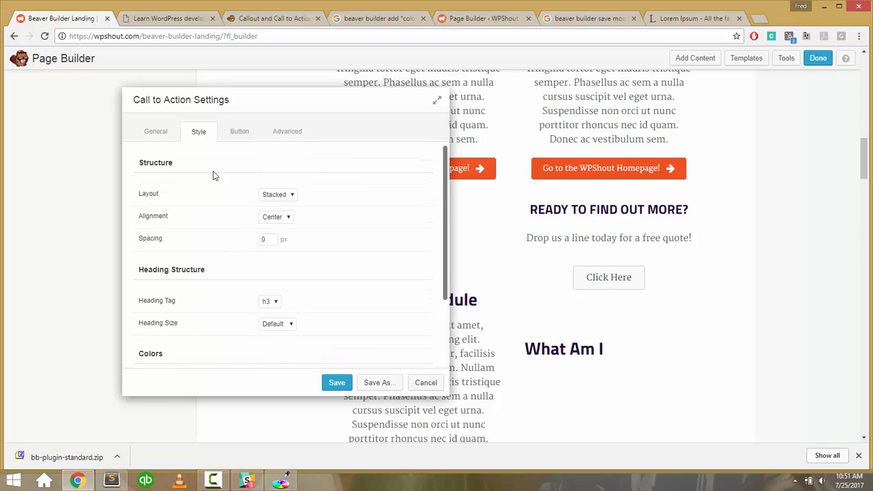
Review the Call to Action module's general text, style, button and advanced settings.
{"action": "left_click", "coordinate": [246, 136]}
{"action": "left_click", "coordinate": [155, 132]}
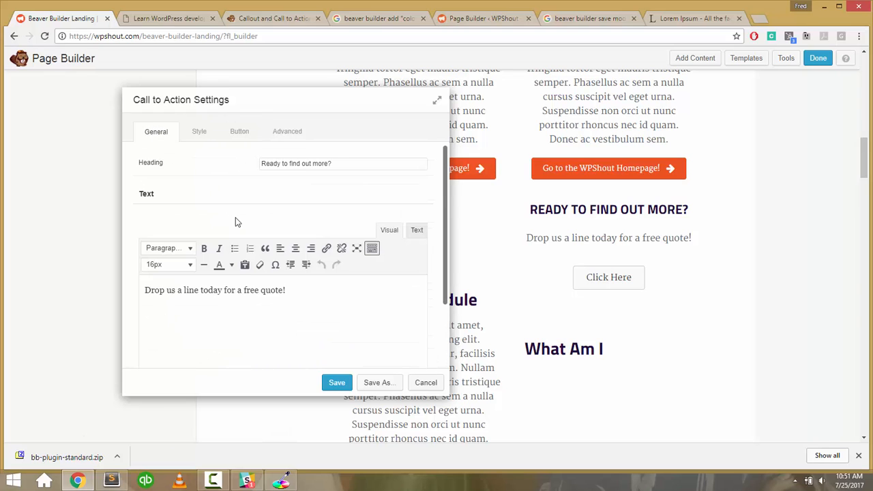
{"action": "left_click", "coordinate": [199, 132]}
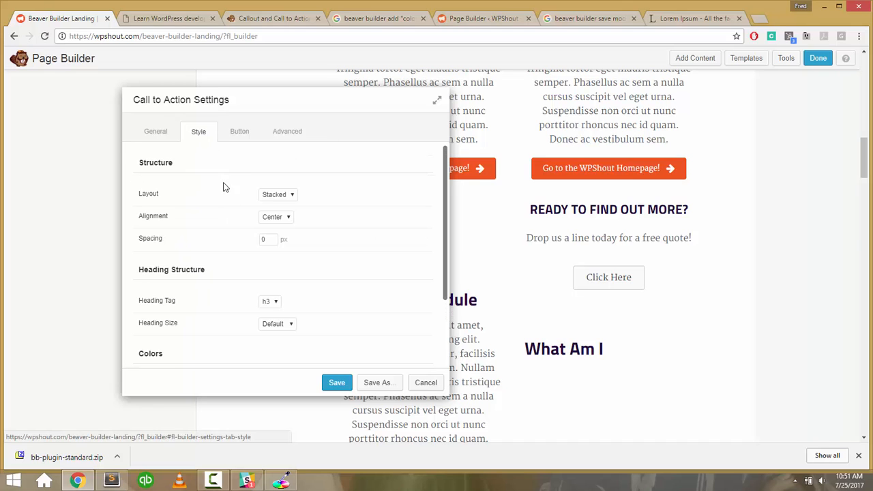
{"action": "scroll", "coordinate": [217, 229], "scroll_direction": "down", "scroll_amount": 2}
{"action": "scroll", "coordinate": [216, 229], "scroll_direction": "up", "scroll_amount": 2}
{"action": "scroll", "coordinate": [216, 230], "scroll_direction": "up", "scroll_amount": 1}
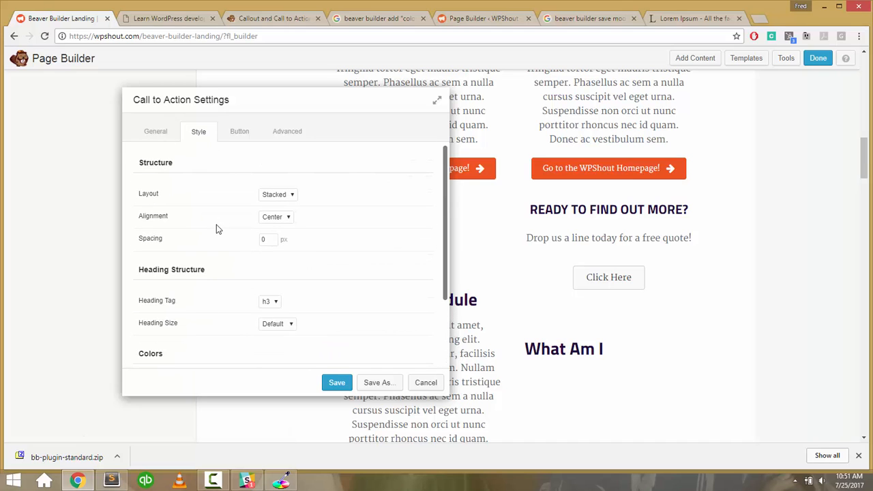
{"action": "left_click", "coordinate": [239, 134]}
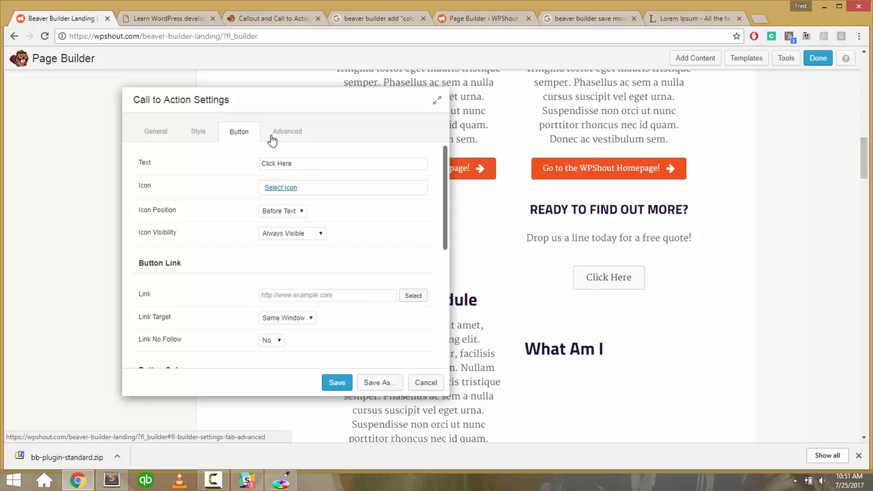
{"action": "scroll", "coordinate": [244, 164], "scroll_direction": "down", "scroll_amount": 4}
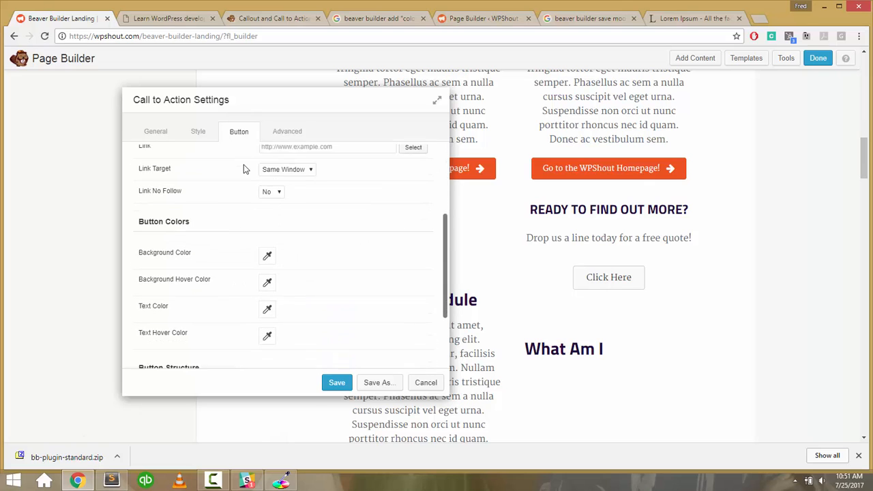
{"action": "scroll", "coordinate": [244, 165], "scroll_direction": "up", "scroll_amount": 4}
{"action": "left_click", "coordinate": [276, 134]}
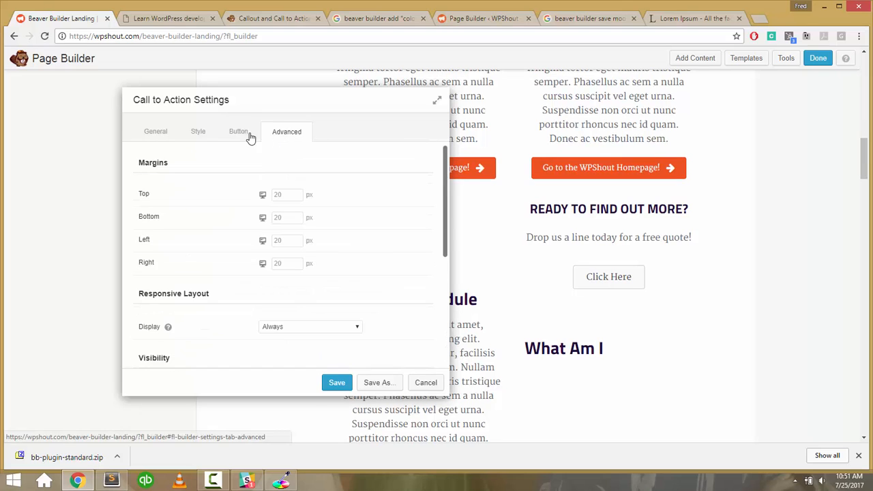
{"action": "scroll", "coordinate": [212, 209], "scroll_direction": "down", "scroll_amount": 3}
{"action": "scroll", "coordinate": [210, 209], "scroll_direction": "up", "scroll_amount": 3}
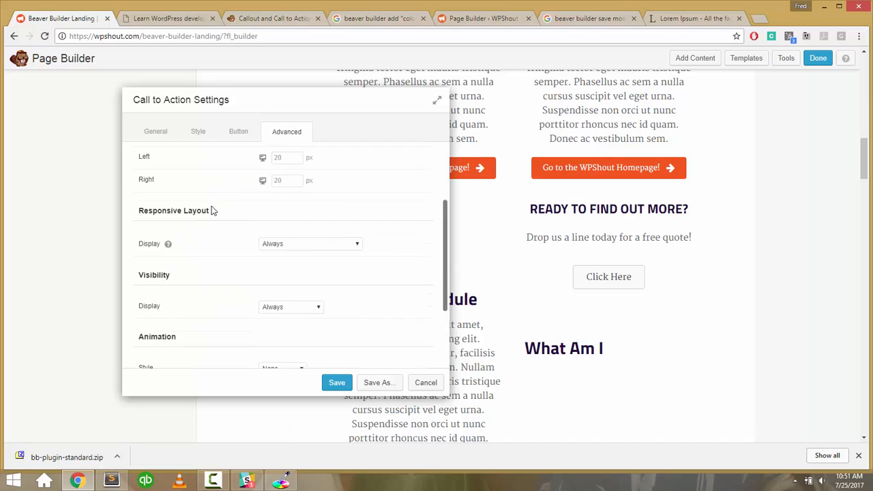
Examine the Call to Action module's heading, color, icon and button link options, and discard the new module.
{"action": "left_click", "coordinate": [198, 132]}
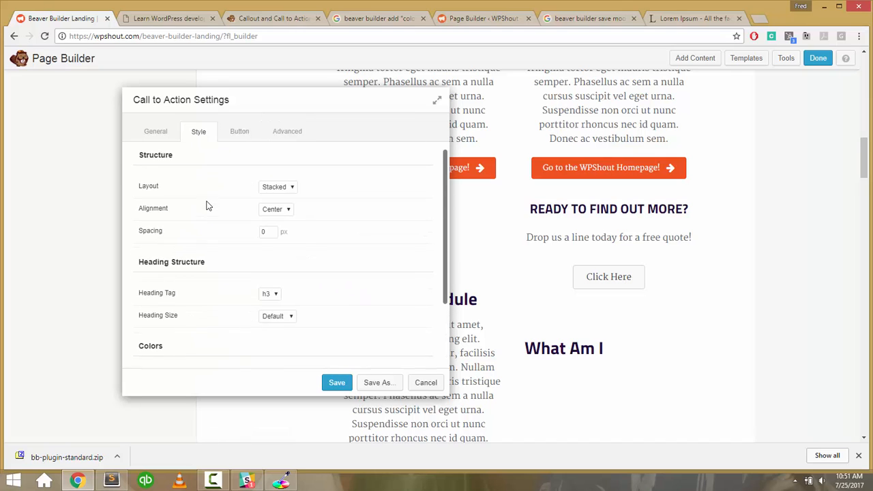
{"action": "scroll", "coordinate": [208, 205], "scroll_direction": "down", "scroll_amount": 3}
{"action": "scroll", "coordinate": [208, 205], "scroll_direction": "up", "scroll_amount": 3}
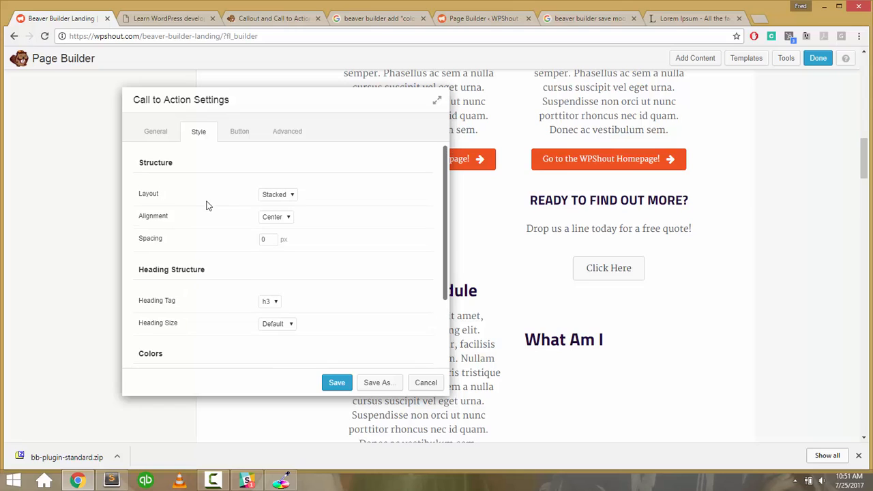
{"action": "scroll", "coordinate": [209, 207], "scroll_direction": "down", "scroll_amount": 3}
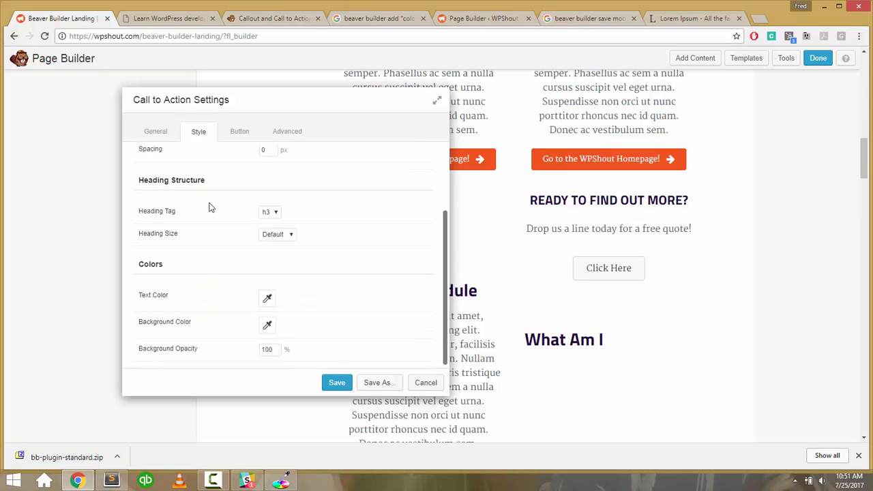
{"action": "left_click", "coordinate": [162, 137]}
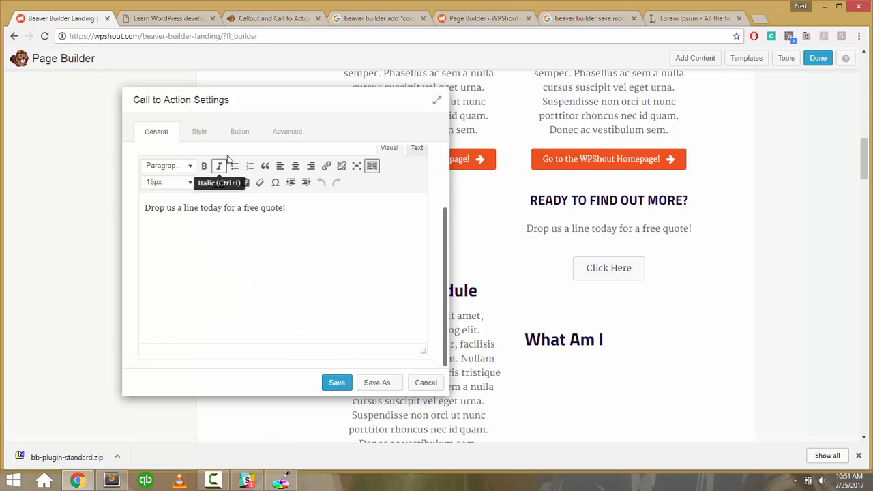
{"action": "left_click", "coordinate": [238, 131]}
{"action": "scroll", "coordinate": [229, 254], "scroll_direction": "up", "scroll_amount": 1}
{"action": "scroll", "coordinate": [229, 254], "scroll_direction": "up", "scroll_amount": 1}
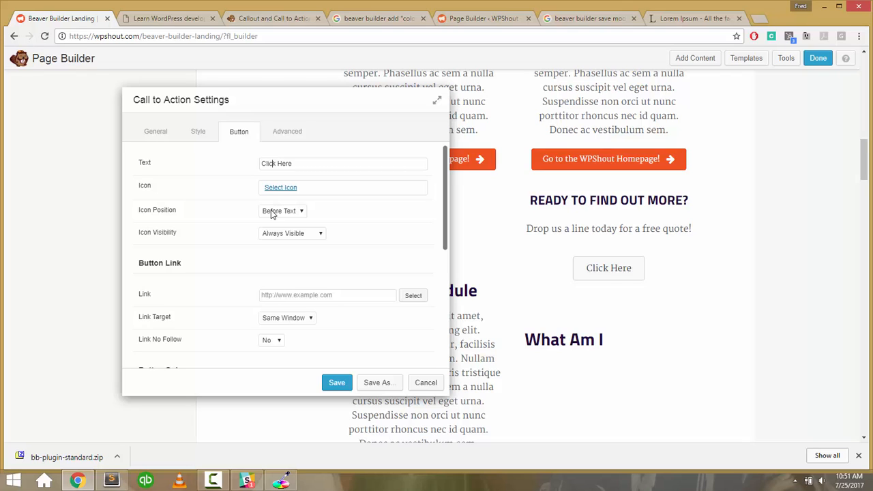
{"action": "scroll", "coordinate": [240, 233], "scroll_direction": "down", "scroll_amount": 2}
{"action": "scroll", "coordinate": [239, 233], "scroll_direction": "up", "scroll_amount": 2}
{"action": "scroll", "coordinate": [239, 233], "scroll_direction": "down", "scroll_amount": 3}
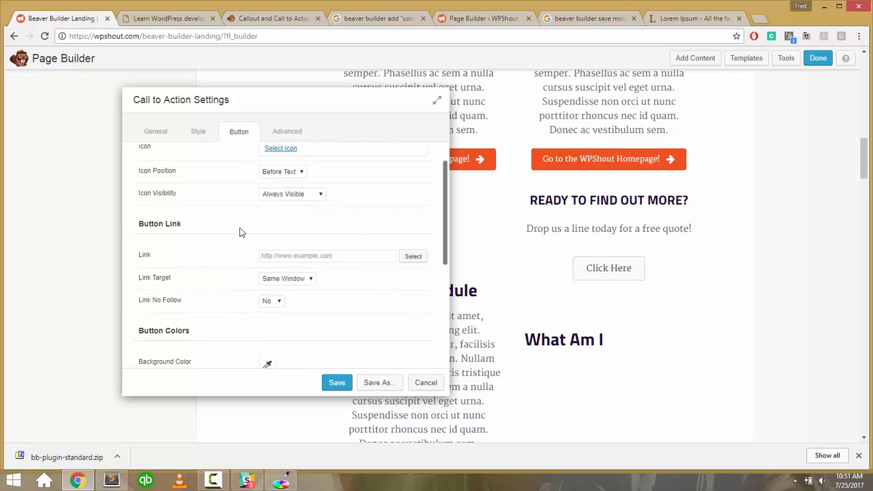
{"action": "scroll", "coordinate": [239, 233], "scroll_direction": "down", "scroll_amount": 2}
{"action": "scroll", "coordinate": [239, 232], "scroll_direction": "up", "scroll_amount": 4}
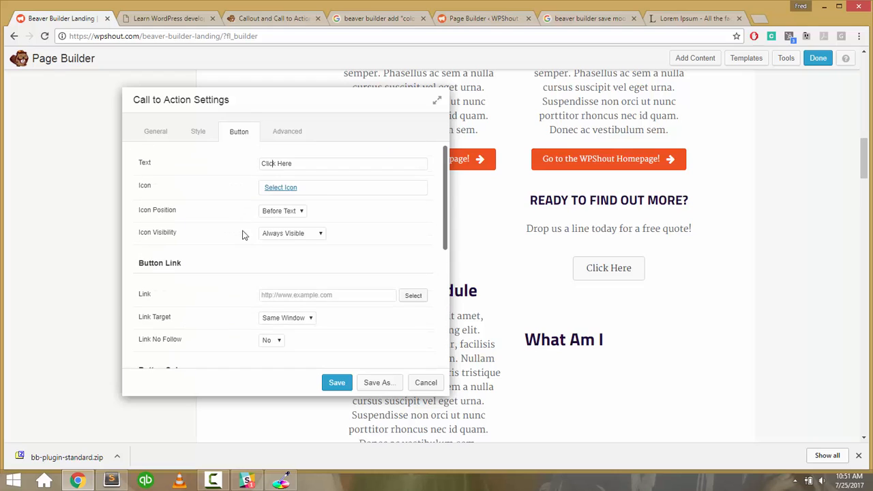
{"action": "left_click", "coordinate": [426, 383]}
Delete the "What Am I" HTML module beneath Another Callout.
{"action": "left_click", "coordinate": [585, 193]}
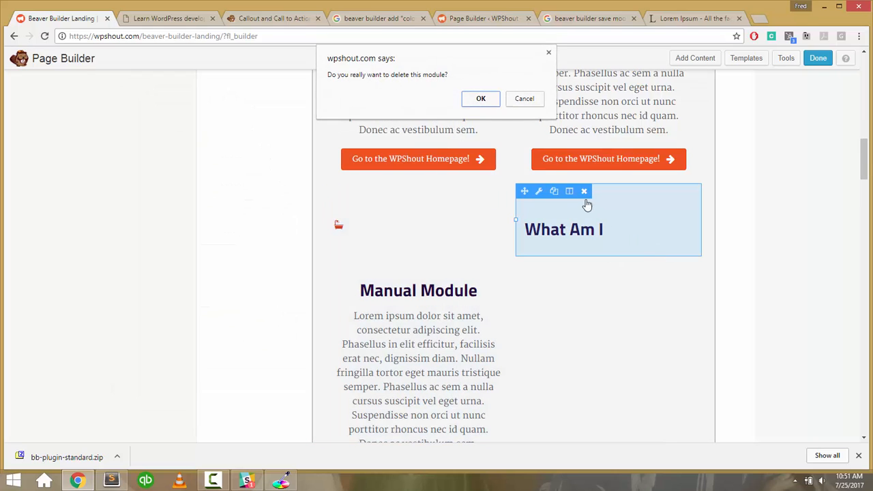
{"action": "key", "text": "Return"}
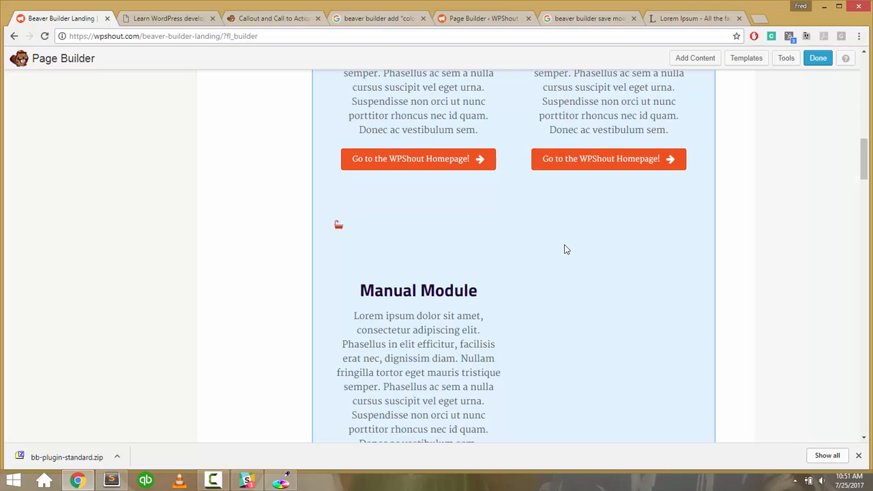
{"action": "scroll", "coordinate": [566, 248], "scroll_direction": "up", "scroll_amount": 5}
{"action": "scroll", "coordinate": [565, 244], "scroll_direction": "down", "scroll_amount": 4}
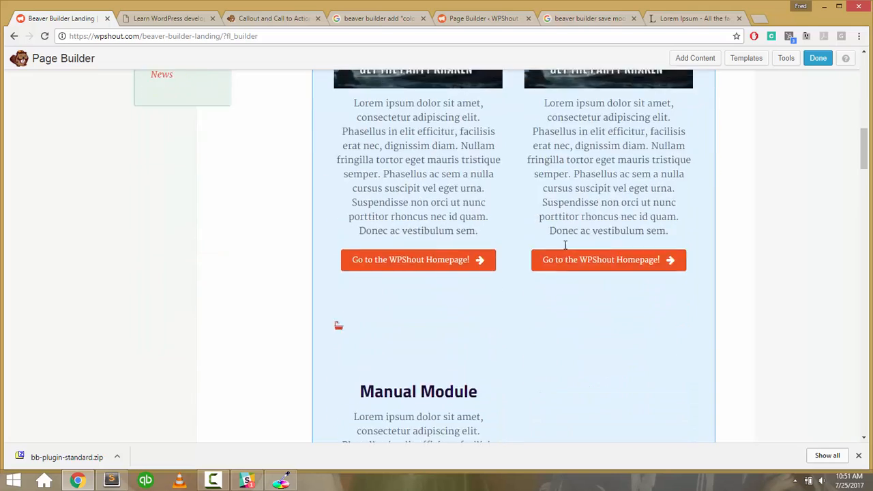
{"action": "scroll", "coordinate": [565, 246], "scroll_direction": "down", "scroll_amount": 2}
{"action": "scroll", "coordinate": [579, 141], "scroll_direction": "up", "scroll_amount": 1}
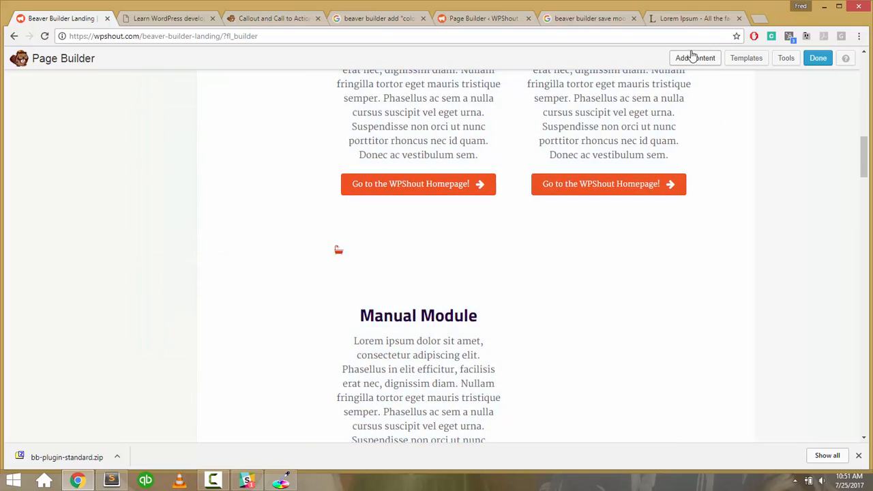
{"action": "left_click", "coordinate": [693, 58]}
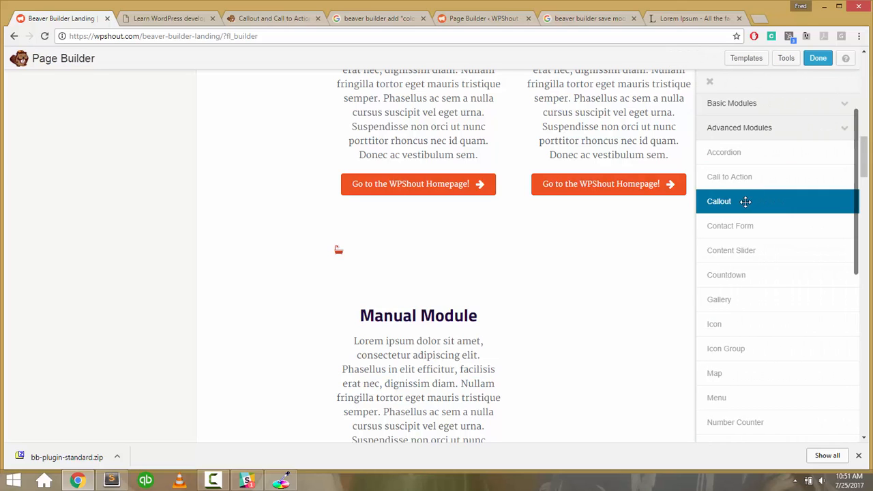
{"action": "left_click_drag", "start_coordinate": [744, 201], "coordinate": [760, 69]}
{"action": "scroll", "coordinate": [661, 152], "scroll_direction": "up", "scroll_amount": 3}
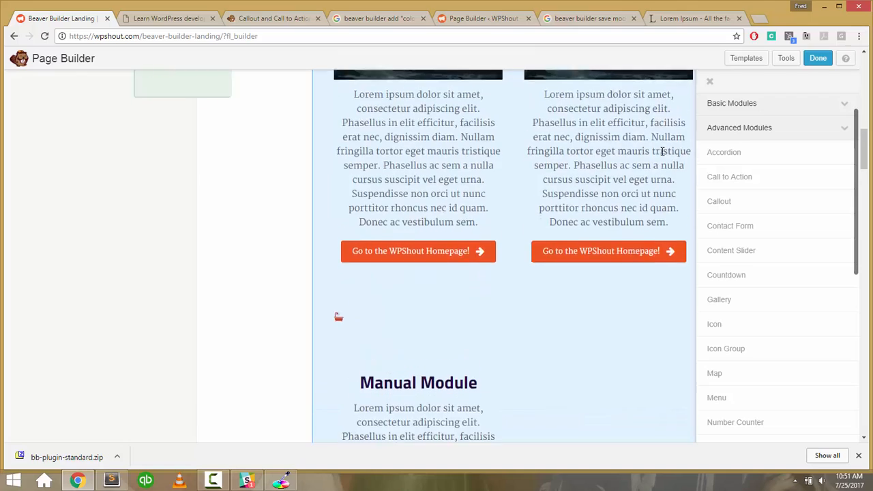
{"action": "scroll", "coordinate": [662, 156], "scroll_direction": "up", "scroll_amount": 12}
{"action": "scroll", "coordinate": [661, 156], "scroll_direction": "down", "scroll_amount": 7}
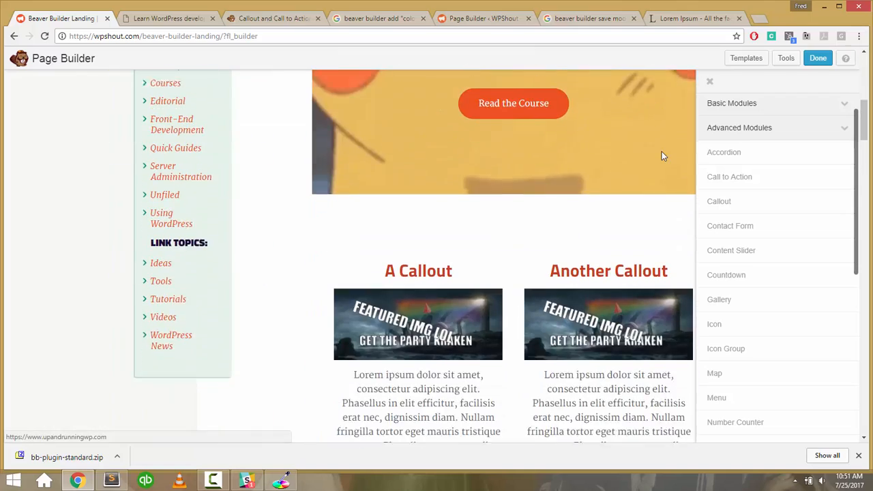
{"action": "scroll", "coordinate": [661, 156], "scroll_direction": "down", "scroll_amount": 5}
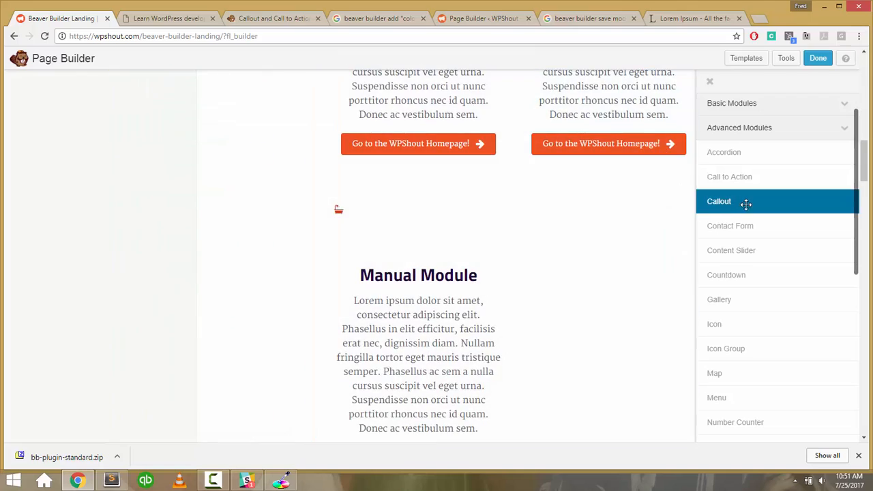
{"action": "scroll", "coordinate": [746, 205], "scroll_direction": "down", "scroll_amount": 5}
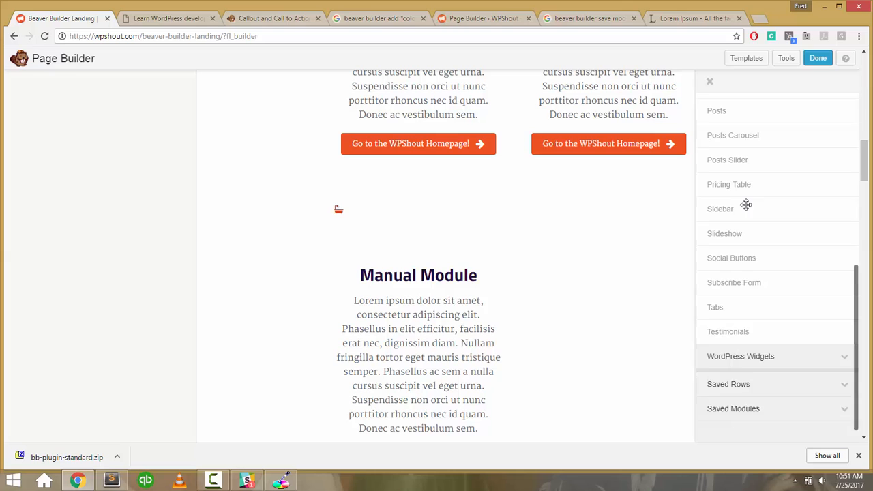
{"action": "left_click", "coordinate": [740, 407]}
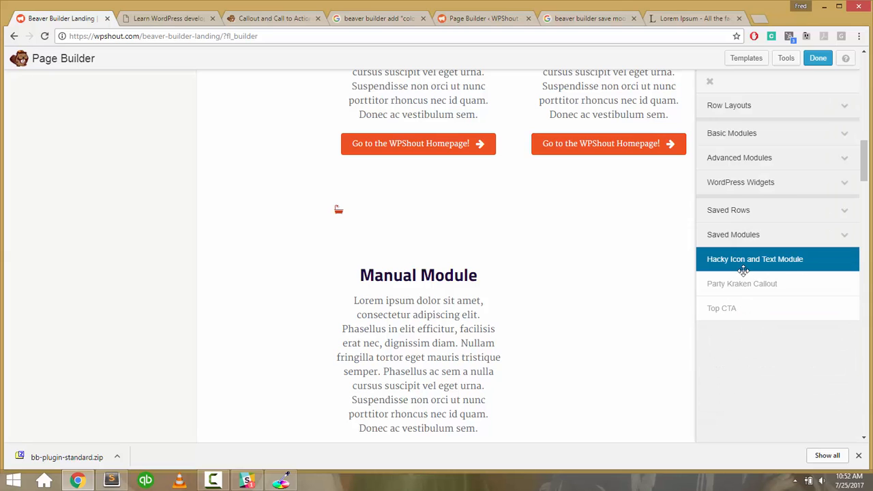
{"action": "left_click_drag", "start_coordinate": [742, 278], "coordinate": [785, 230]}
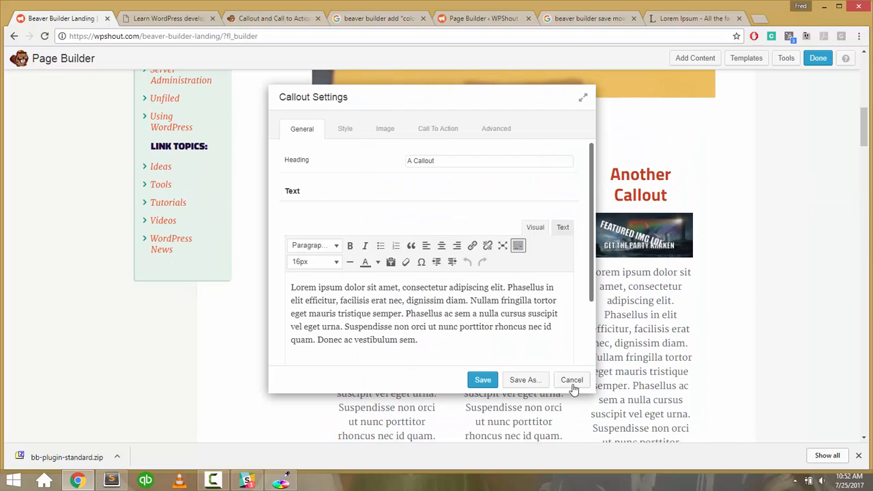
{"action": "left_click", "coordinate": [571, 381]}
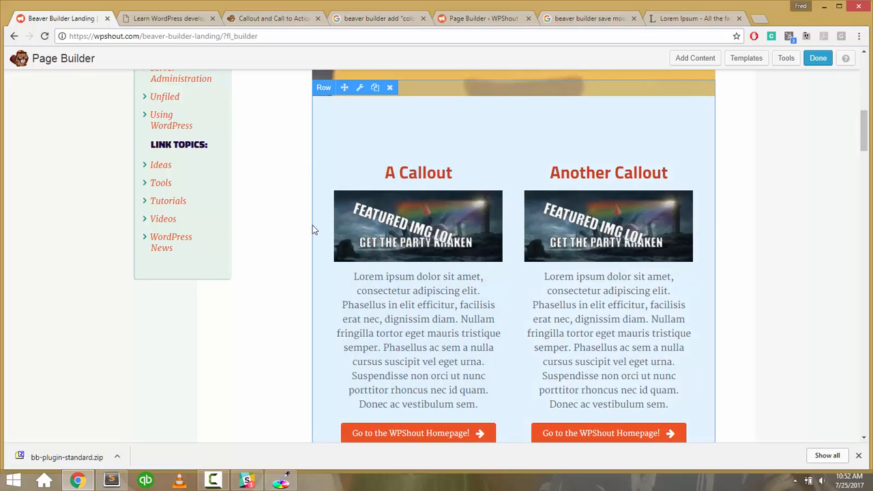
Delete the combined icon-and-text "Manual Module" beneath A Callout.
{"action": "scroll", "coordinate": [312, 226], "scroll_direction": "down", "scroll_amount": 5}
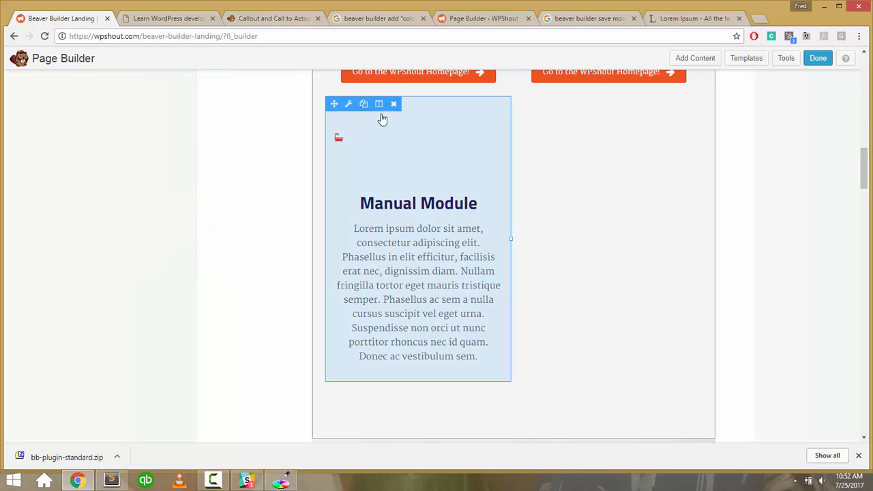
{"action": "left_click", "coordinate": [394, 103]}
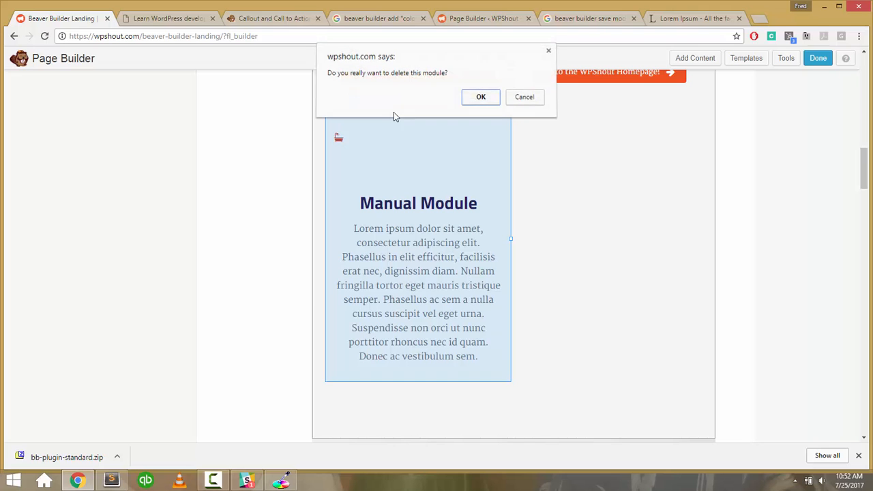
{"action": "left_click", "coordinate": [481, 95]}
Try to add a 3 Columns layout directly beneath the two callouts, inside their row.
{"action": "scroll", "coordinate": [263, 208], "scroll_direction": "up", "scroll_amount": 2}
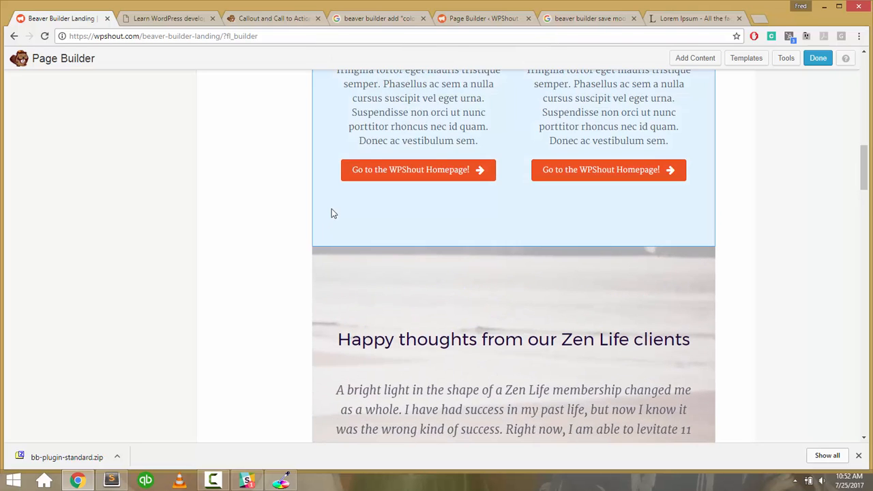
{"action": "scroll", "coordinate": [332, 212], "scroll_direction": "up", "scroll_amount": 5}
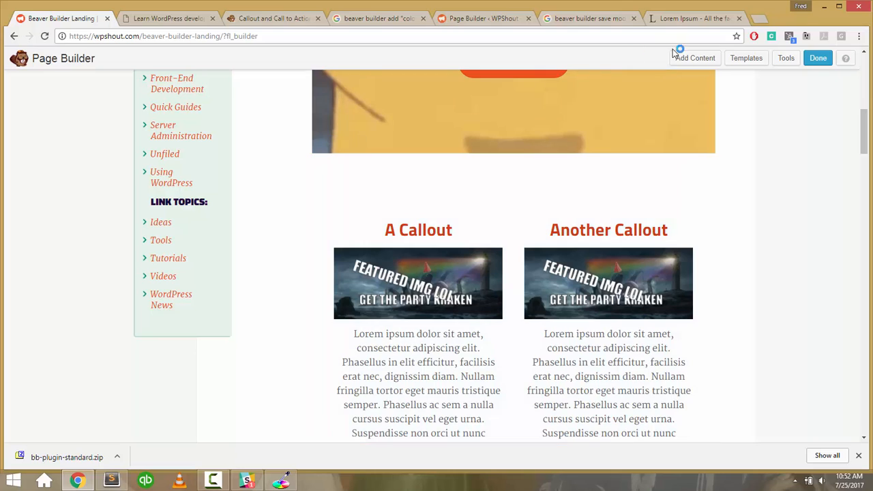
{"action": "left_click", "coordinate": [687, 65]}
{"action": "left_click", "coordinate": [728, 114]}
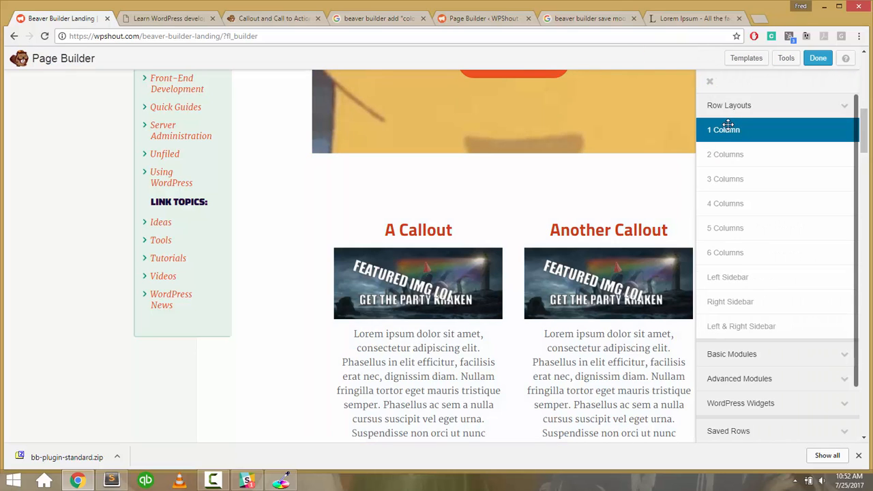
{"action": "left_click_drag", "start_coordinate": [716, 177], "coordinate": [597, 416]}
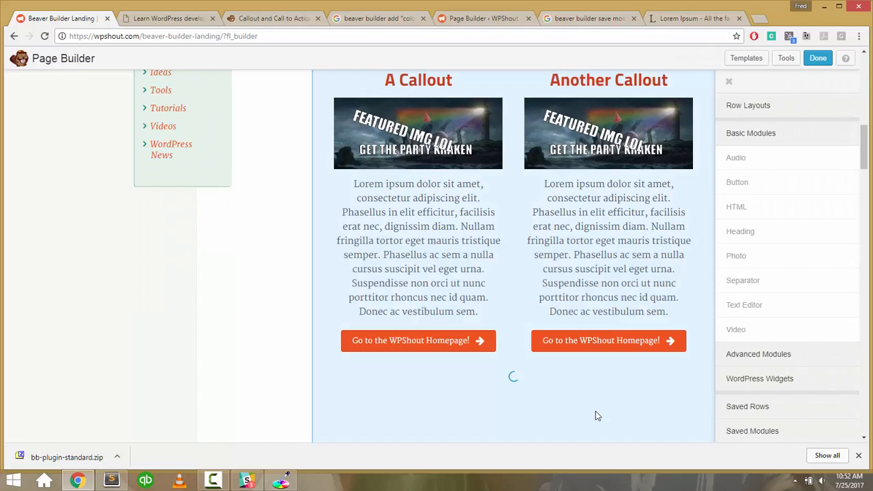
{"action": "scroll", "coordinate": [620, 380], "scroll_direction": "down", "scroll_amount": 2}
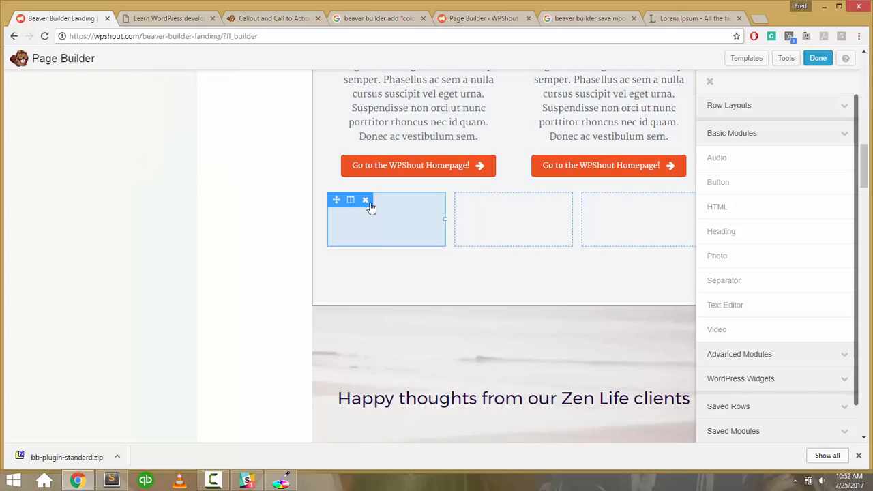
Delete the three empty columns beneath the two callouts.
{"action": "left_click", "coordinate": [366, 200]}
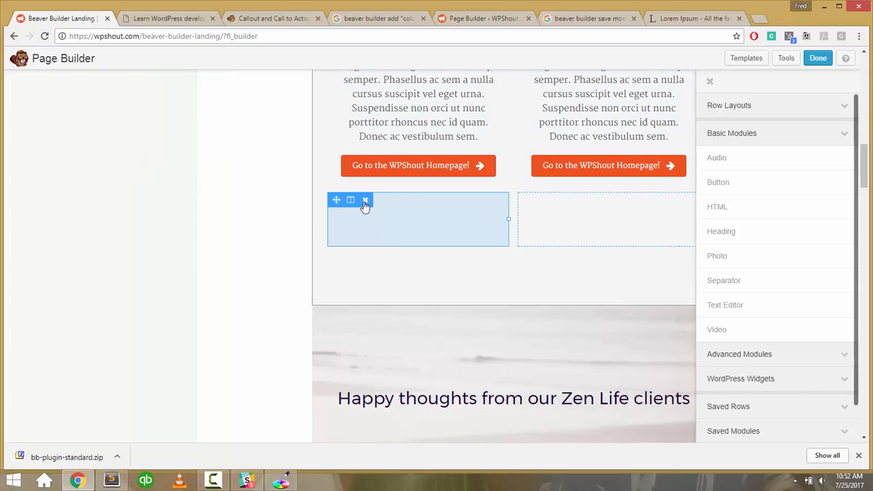
{"action": "left_click", "coordinate": [366, 200]}
{"action": "left_click", "coordinate": [365, 201]}
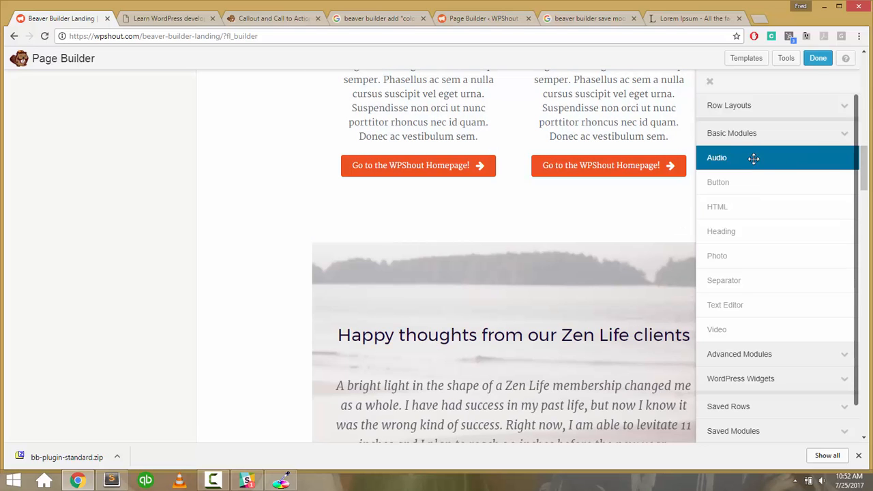
Add a 3 Columns row between the callouts and the Zen Life testimonials, with the saved Party Kraken Callout in its first column.
{"action": "left_click", "coordinate": [746, 116]}
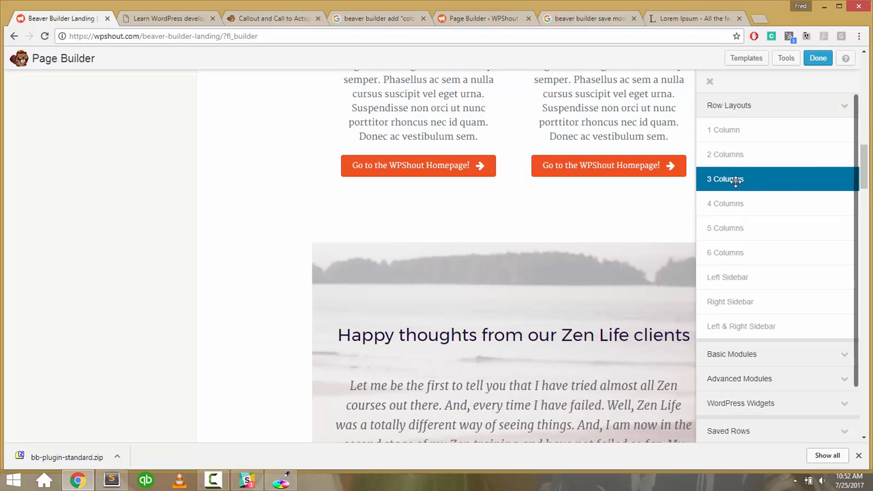
{"action": "left_click_drag", "start_coordinate": [735, 180], "coordinate": [542, 242]}
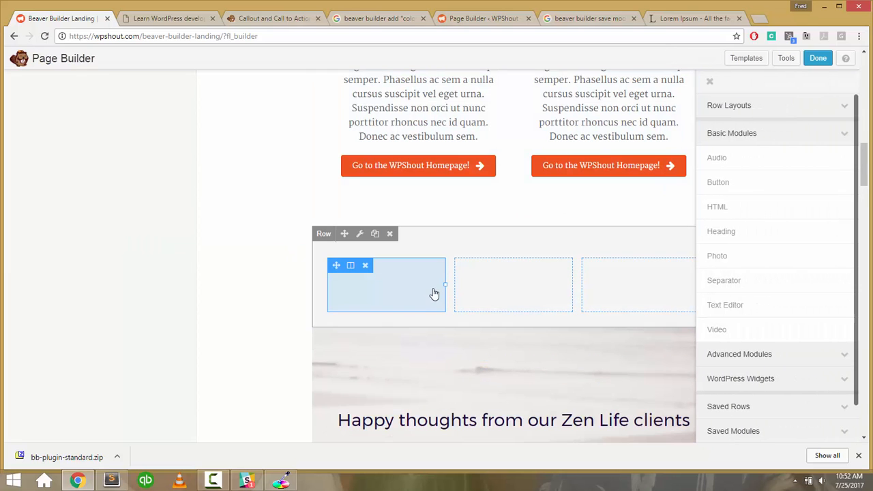
{"action": "scroll", "coordinate": [798, 318], "scroll_direction": "down", "scroll_amount": 1}
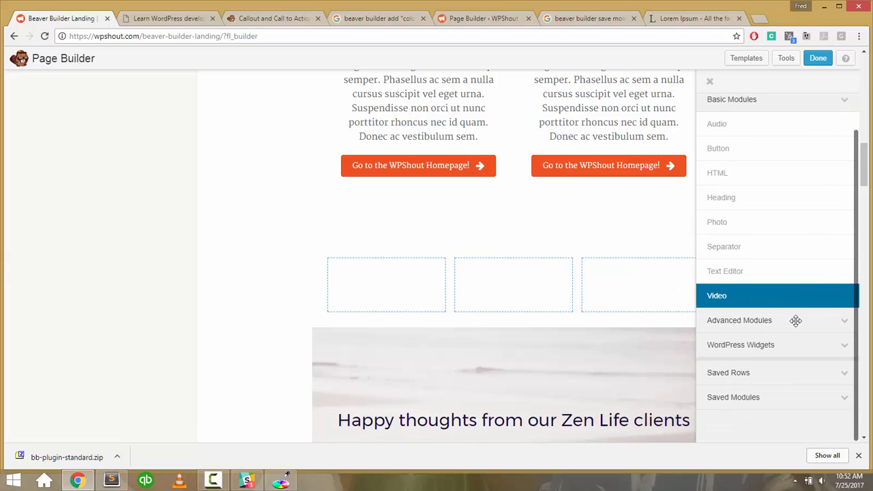
{"action": "left_click", "coordinate": [832, 402]}
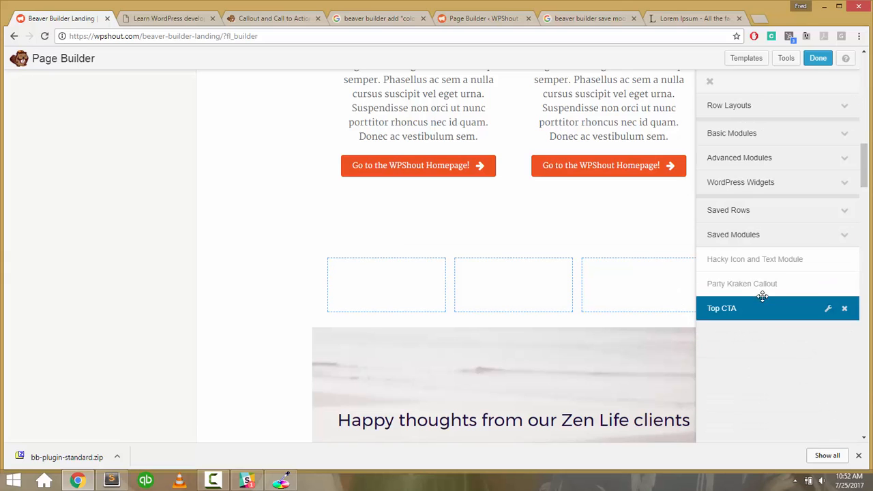
{"action": "left_click_drag", "start_coordinate": [760, 284], "coordinate": [386, 293]}
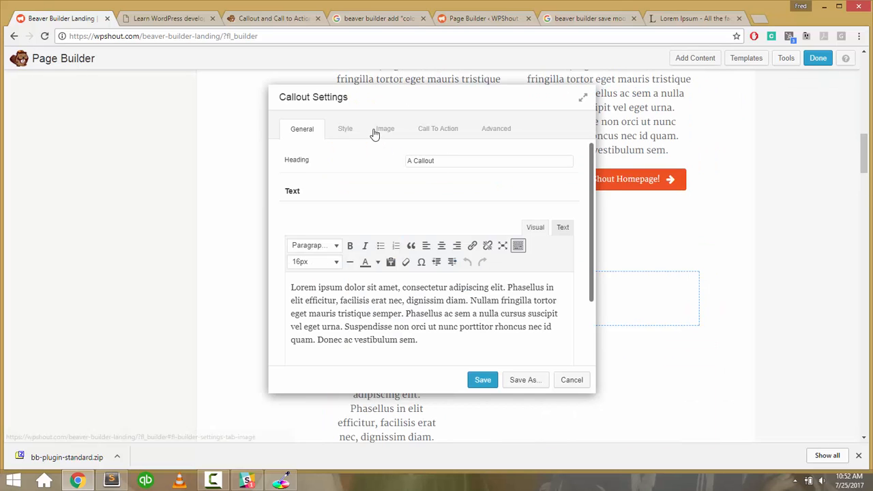
Set the new callout's image type to Icon and its position to Above Heading.
{"action": "left_click", "coordinate": [379, 130]}
{"action": "left_click", "coordinate": [418, 162]}
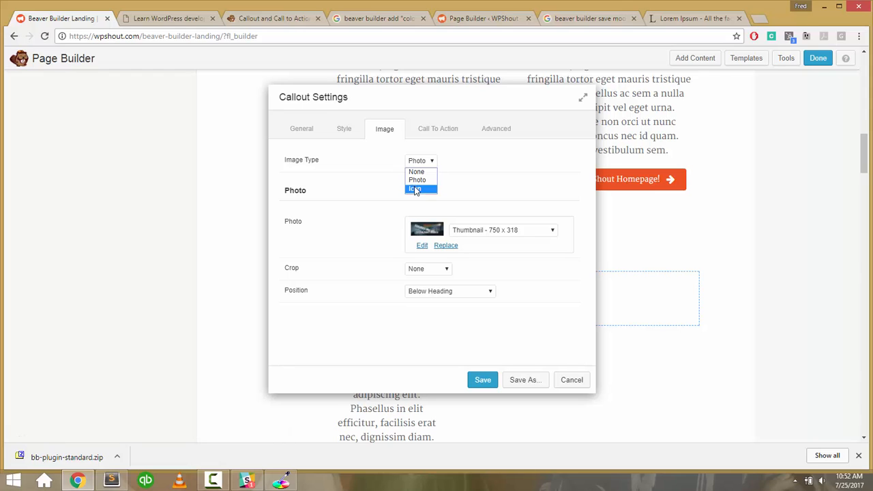
{"action": "left_click", "coordinate": [415, 189]}
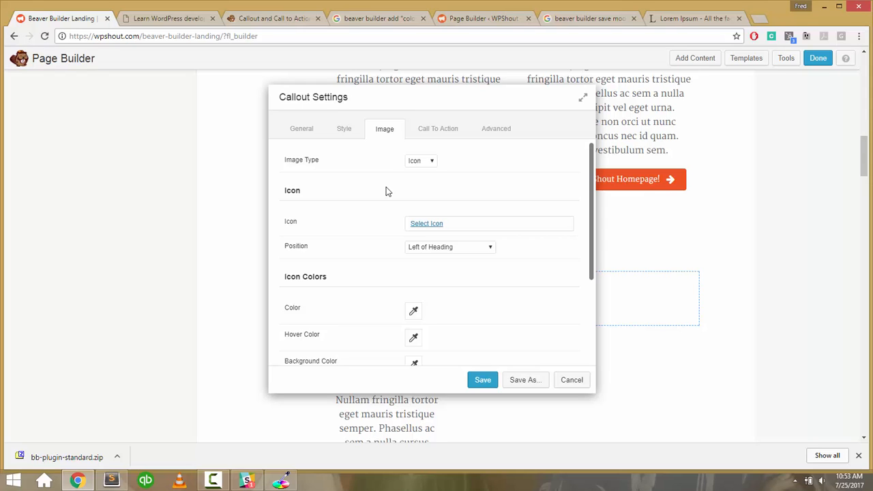
{"action": "scroll", "coordinate": [375, 193], "scroll_direction": "down", "scroll_amount": 1}
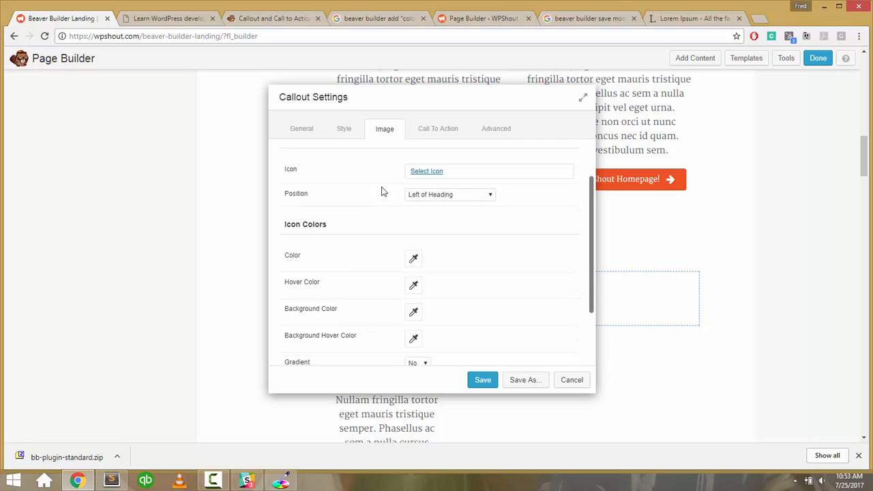
{"action": "scroll", "coordinate": [388, 198], "scroll_direction": "up", "scroll_amount": 1}
{"action": "left_click", "coordinate": [422, 234]}
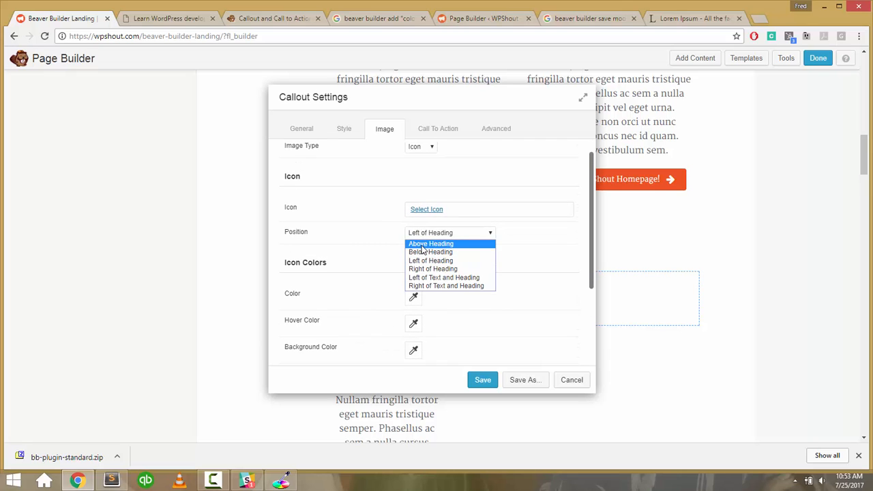
{"action": "left_click", "coordinate": [421, 244]}
{"action": "scroll", "coordinate": [362, 236], "scroll_direction": "down", "scroll_amount": 2}
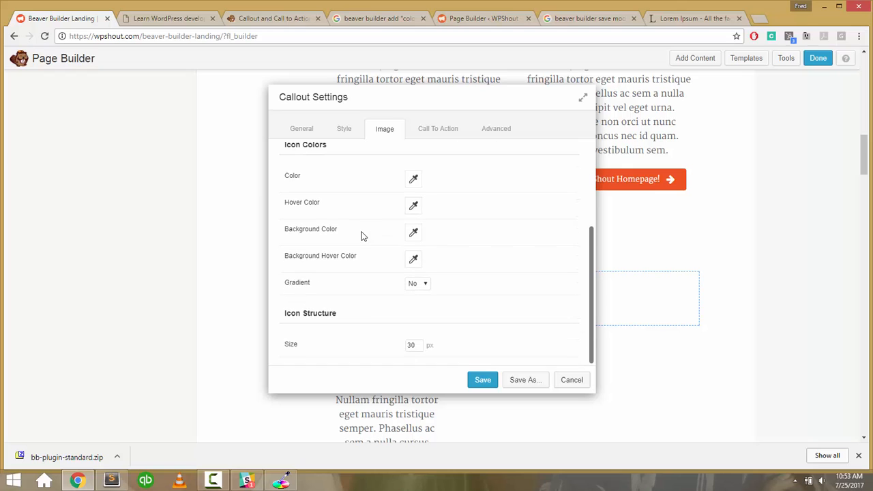
{"action": "scroll", "coordinate": [361, 236], "scroll_direction": "up", "scroll_amount": 3}
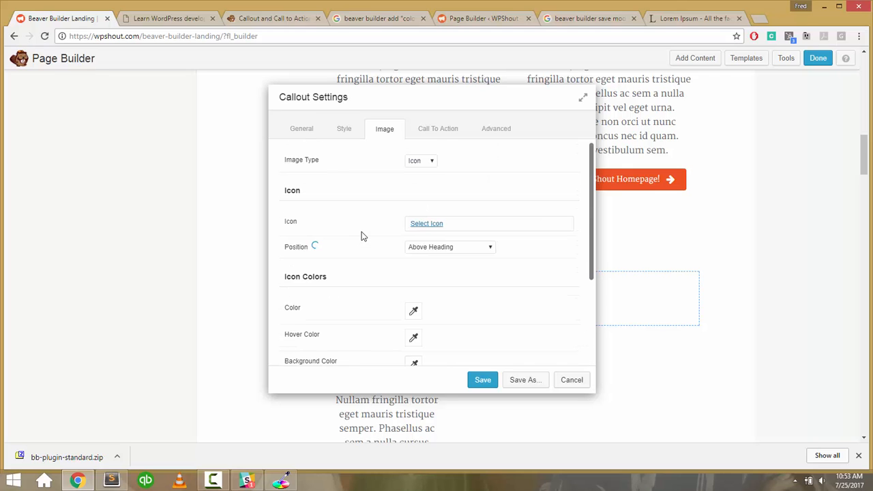
Choose the Font Awesome bathtub icon for the new callout and save the module.
{"action": "left_click", "coordinate": [416, 224]}
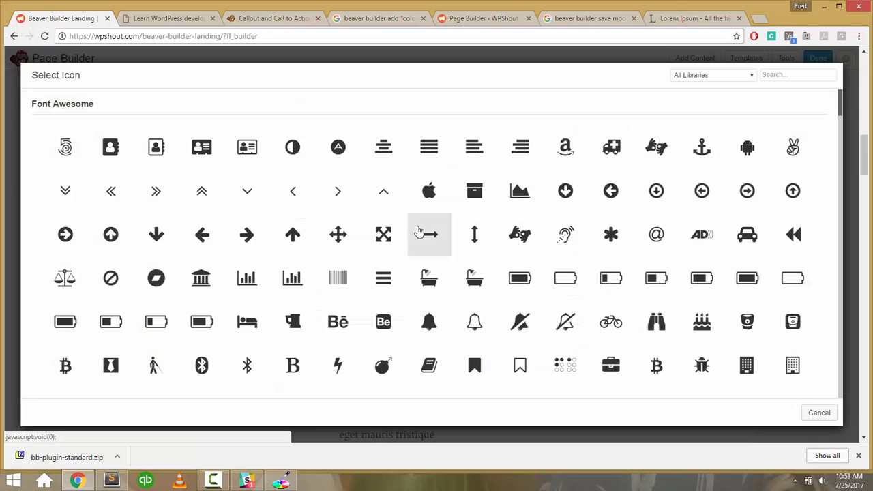
{"action": "left_click", "coordinate": [427, 276]}
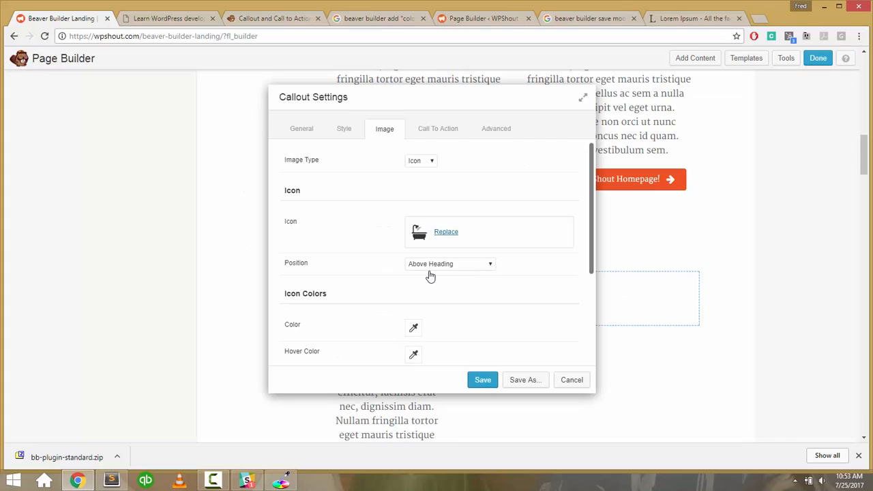
{"action": "left_click", "coordinate": [492, 380]}
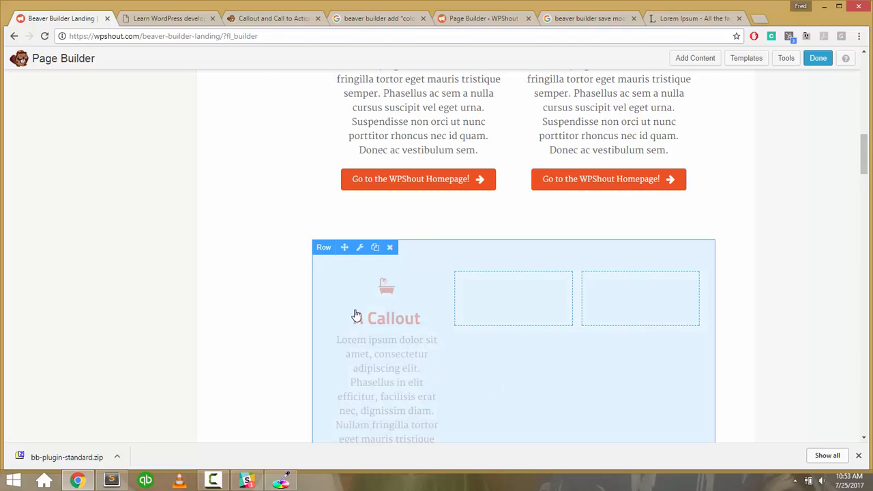
Save the bathtub-icon callout as a reusable, non-global module named Icon Callout.
{"action": "scroll", "coordinate": [239, 275], "scroll_direction": "down", "scroll_amount": 2}
{"action": "scroll", "coordinate": [240, 275], "scroll_direction": "up", "scroll_amount": 2}
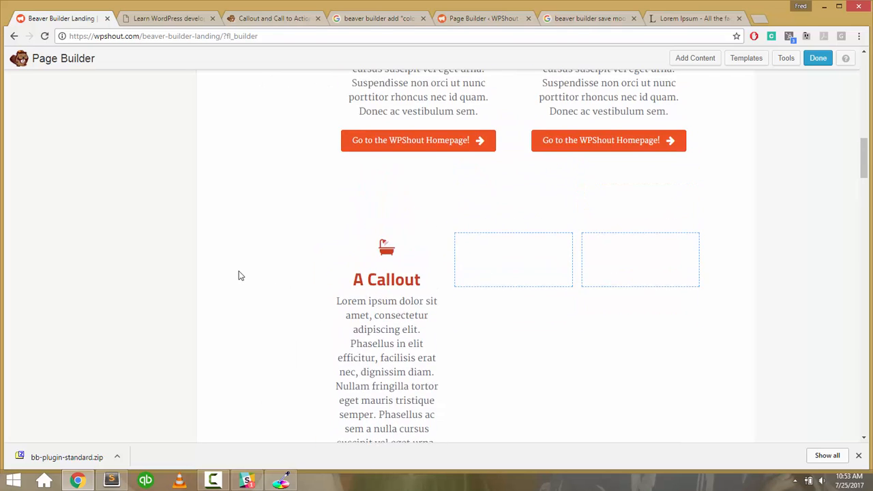
{"action": "scroll", "coordinate": [239, 276], "scroll_direction": "down", "scroll_amount": 1}
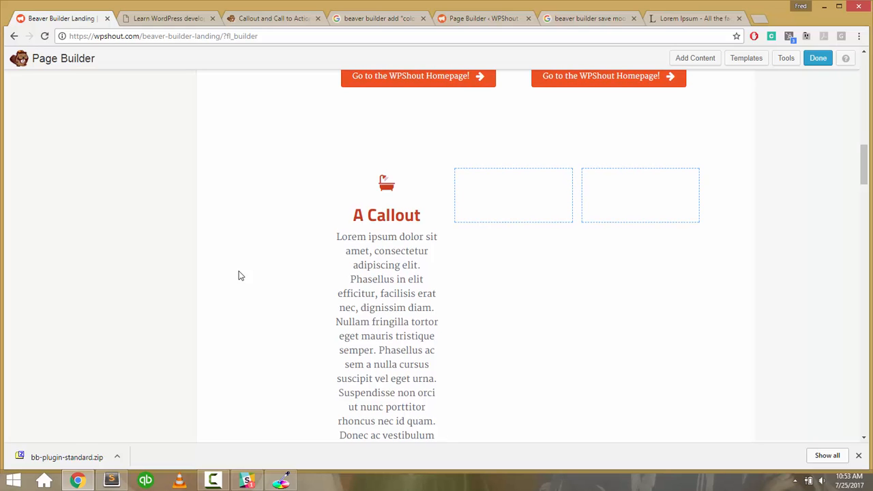
{"action": "scroll", "coordinate": [239, 275], "scroll_direction": "down", "scroll_amount": 1}
{"action": "scroll", "coordinate": [239, 276], "scroll_direction": "up", "scroll_amount": 3}
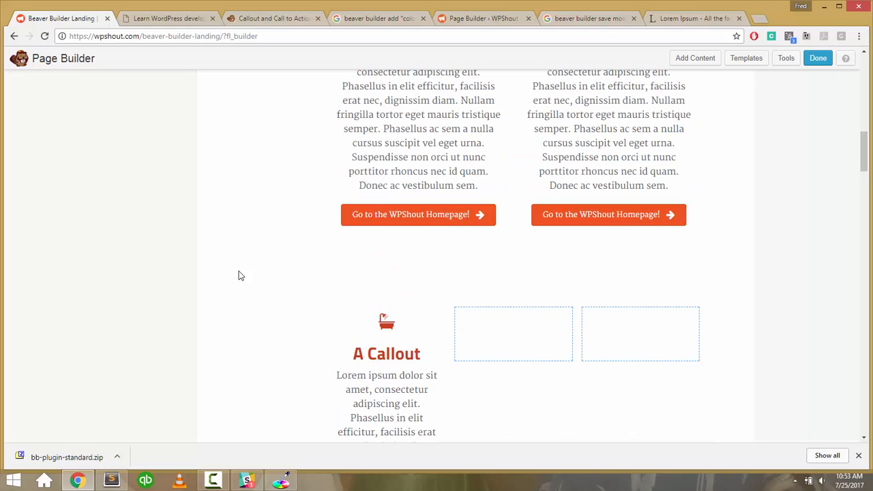
{"action": "scroll", "coordinate": [239, 275], "scroll_direction": "down", "scroll_amount": 2}
{"action": "left_click", "coordinate": [347, 206]}
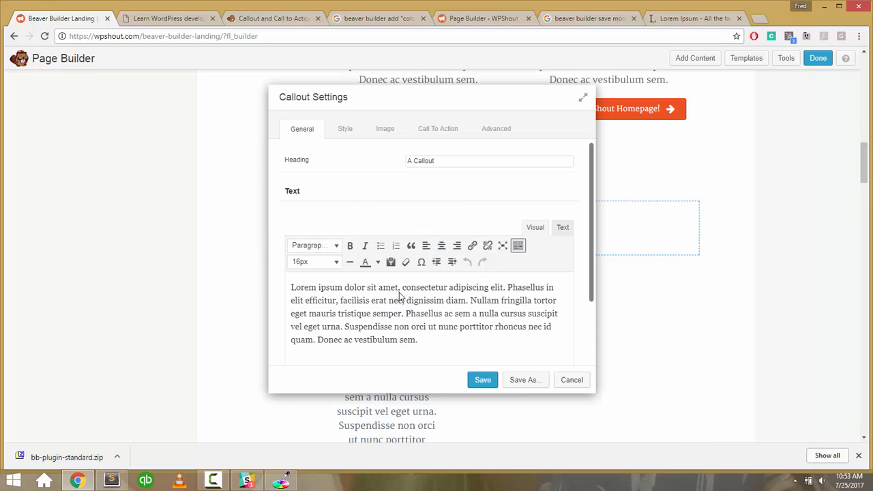
{"action": "left_click", "coordinate": [522, 380]}
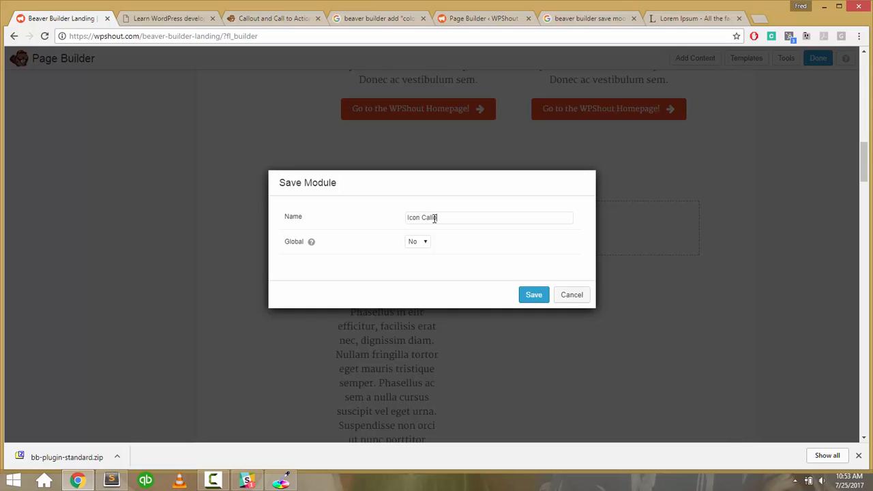
{"action": "left_click", "coordinate": [527, 295]}
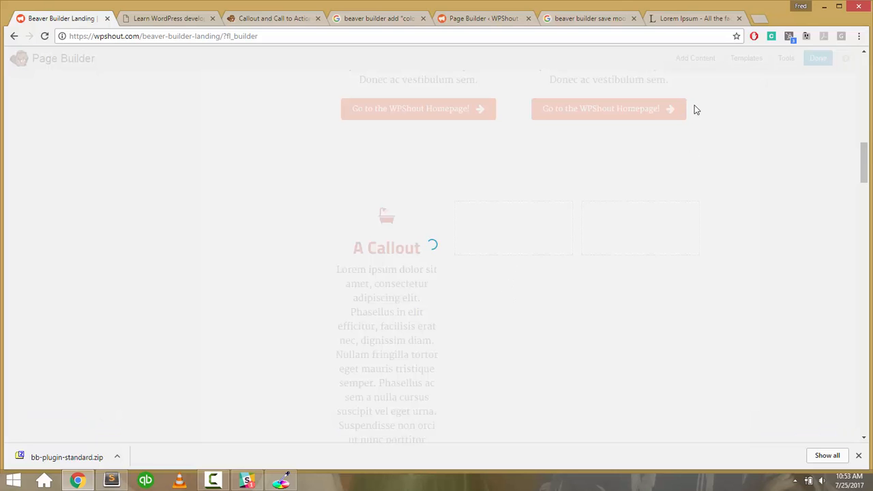
{"action": "key", "text": "Return"}
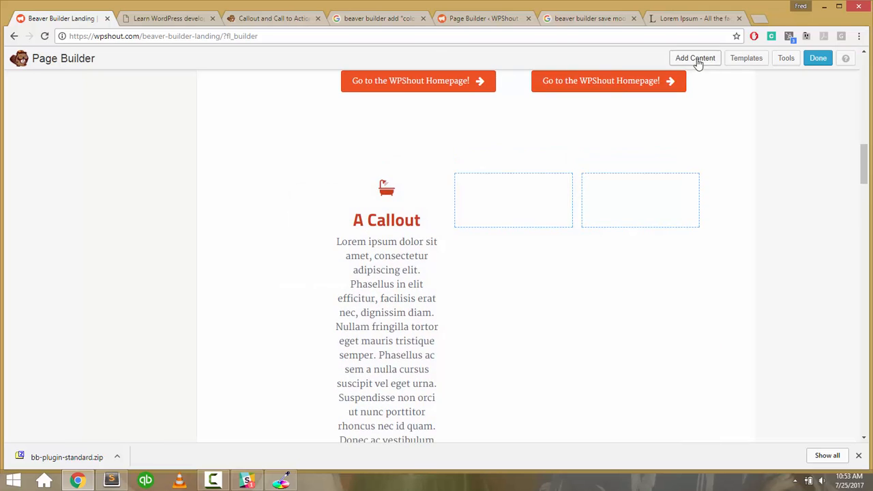
Add the saved Icon Callout module to the middle column of the three-column row and save it.
{"action": "left_click", "coordinate": [692, 58]}
{"action": "left_click_drag", "start_coordinate": [737, 298], "coordinate": [522, 215]}
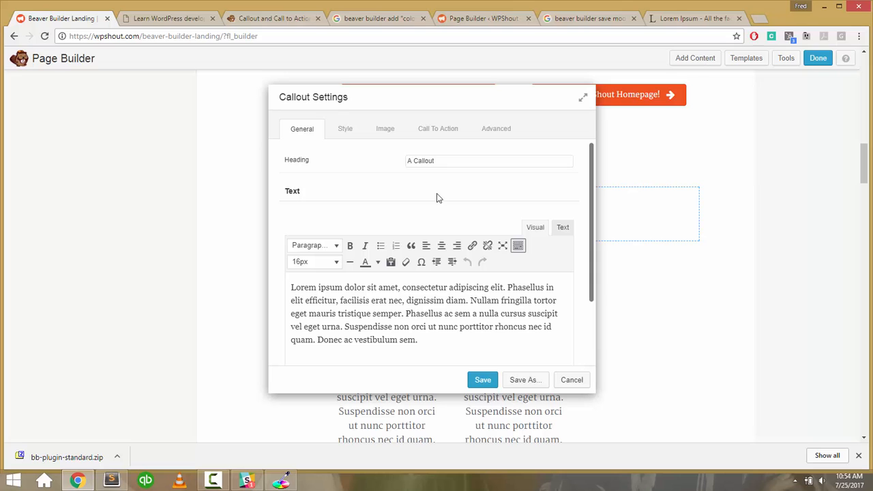
{"action": "left_click", "coordinate": [483, 380]}
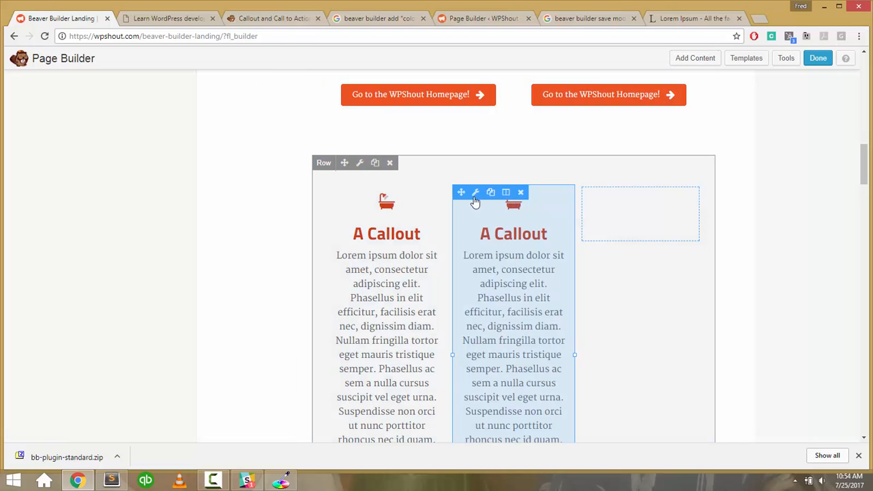
Replace the middle callout's icon with the Font Awesome bug icon and save the module.
{"action": "left_click", "coordinate": [475, 194]}
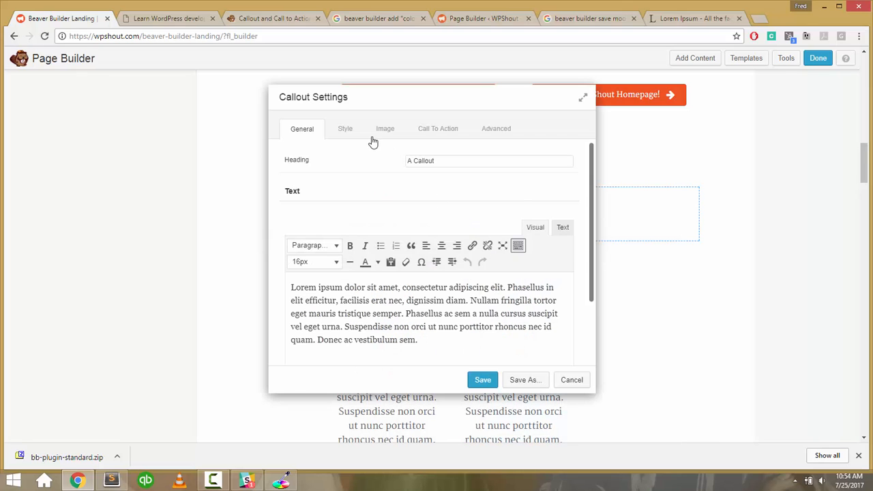
{"action": "left_click", "coordinate": [374, 135]}
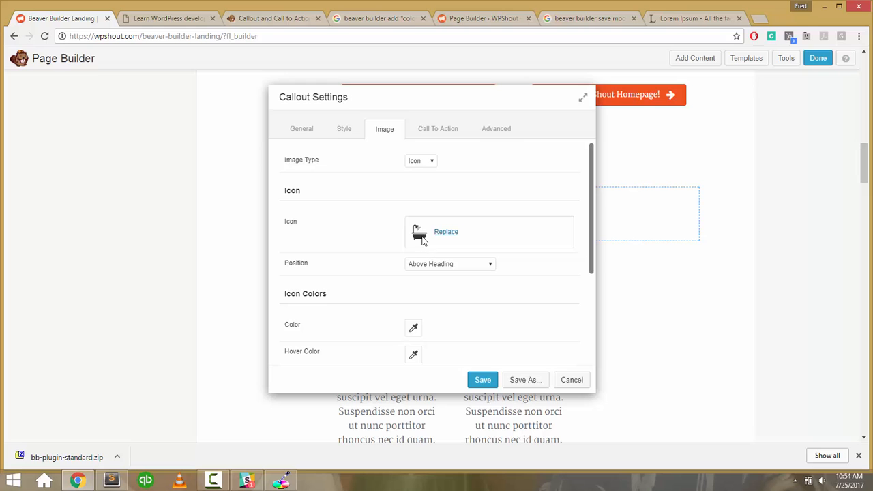
{"action": "left_click", "coordinate": [444, 233]}
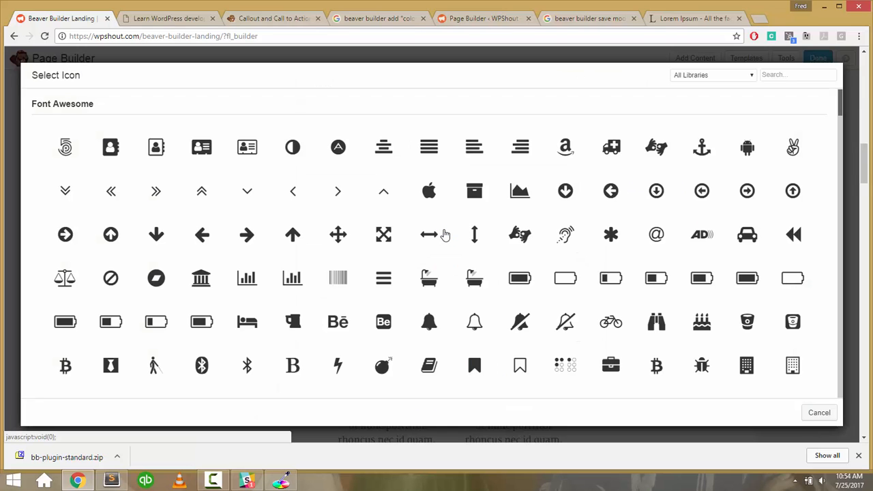
{"action": "scroll", "coordinate": [444, 235], "scroll_direction": "down", "scroll_amount": 1}
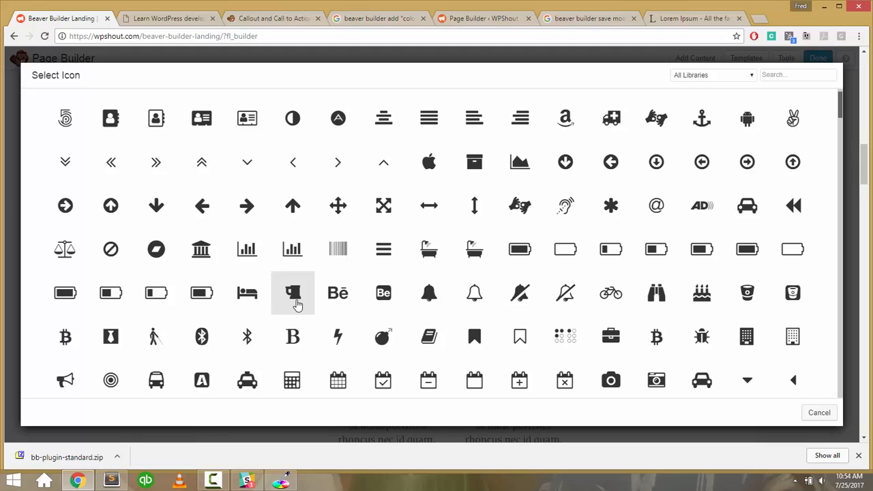
{"action": "scroll", "coordinate": [295, 305], "scroll_direction": "down", "scroll_amount": 1}
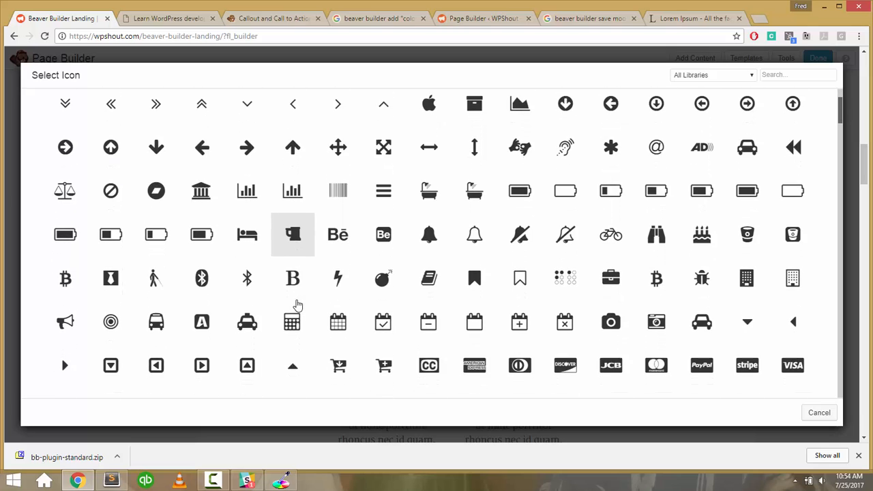
{"action": "left_click", "coordinate": [710, 279]}
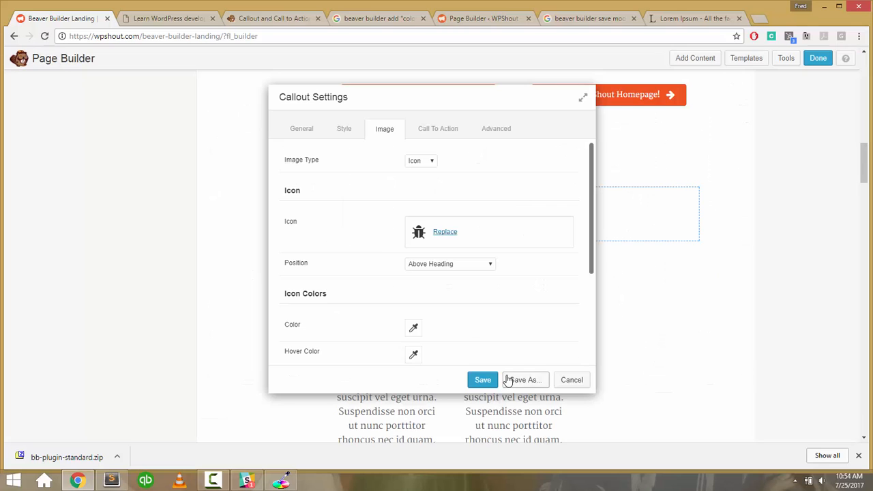
{"action": "left_click", "coordinate": [483, 380]}
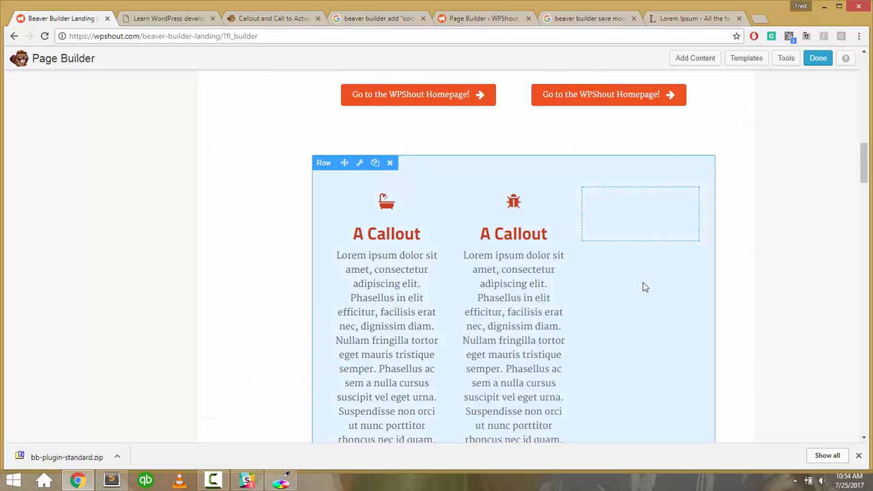
Review the callout rows, then finish editing and publish the landing page changes.
{"action": "scroll", "coordinate": [827, 240], "scroll_direction": "down", "scroll_amount": 4}
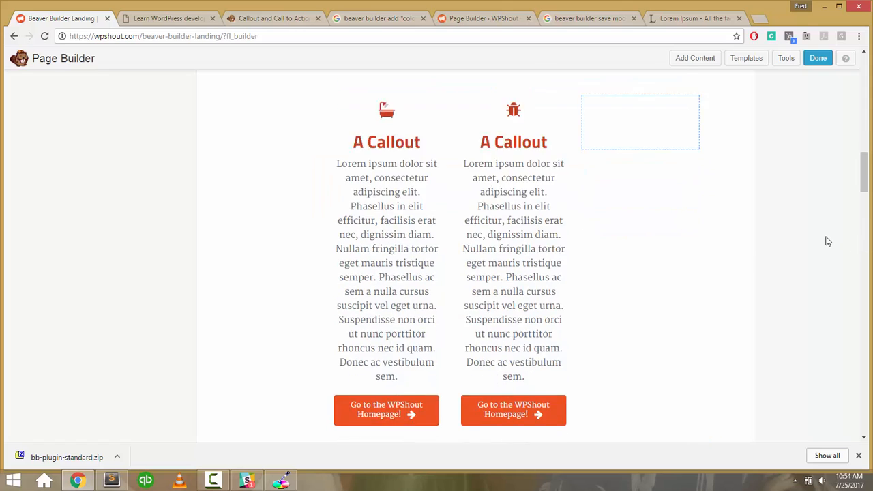
{"action": "scroll", "coordinate": [828, 240], "scroll_direction": "up", "scroll_amount": 6}
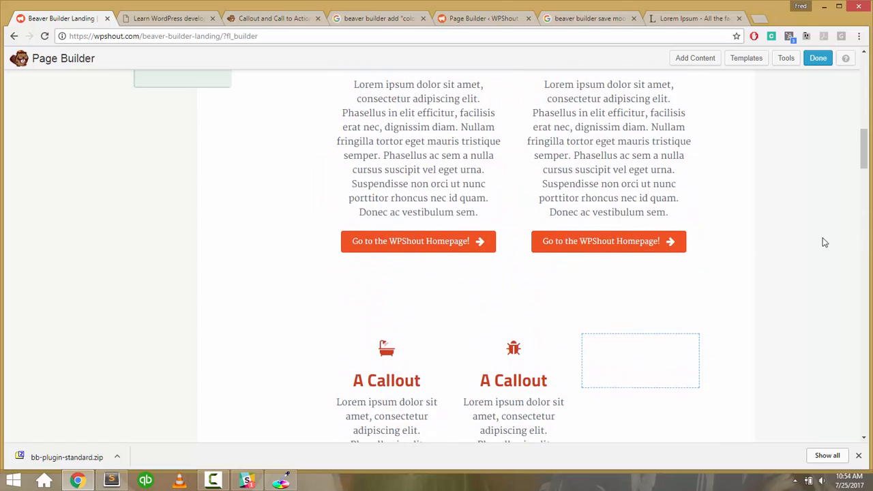
{"action": "scroll", "coordinate": [239, 151], "scroll_direction": "up", "scroll_amount": 5}
{"action": "scroll", "coordinate": [239, 152], "scroll_direction": "up", "scroll_amount": 2}
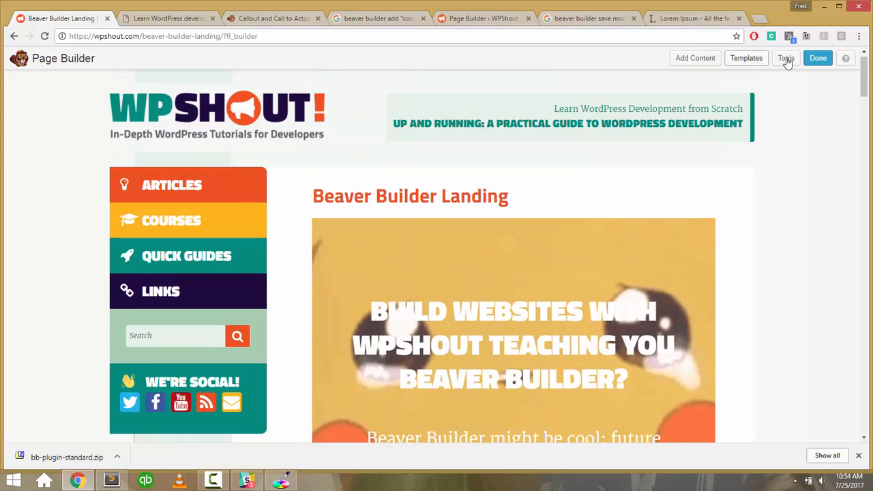
{"action": "left_click", "coordinate": [818, 58]}
{"action": "left_click", "coordinate": [433, 223]}
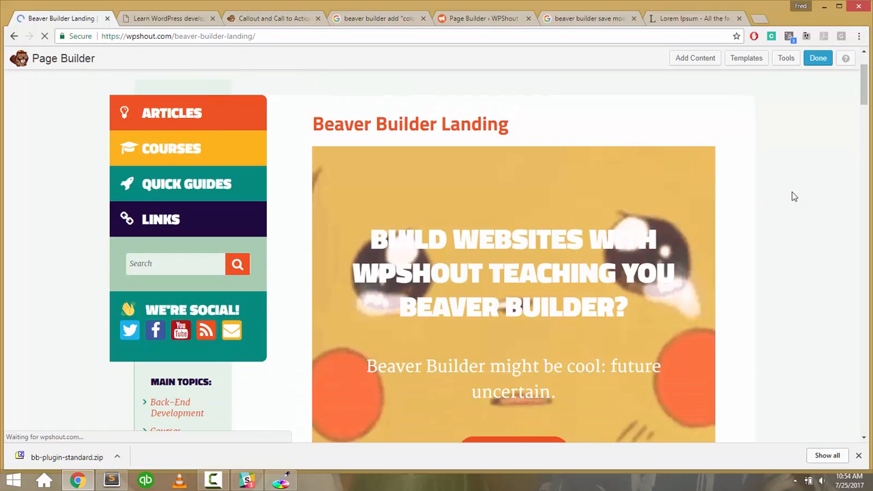
Narrow the browser window to about half the screen width and examine how the published callouts adapt.
{"action": "scroll", "coordinate": [792, 192], "scroll_direction": "down", "scroll_amount": 5}
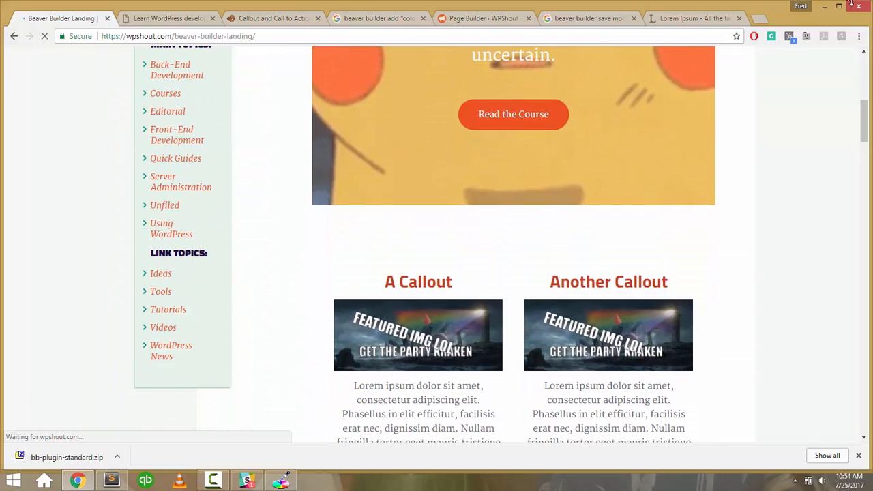
{"action": "left_click", "coordinate": [840, 8]}
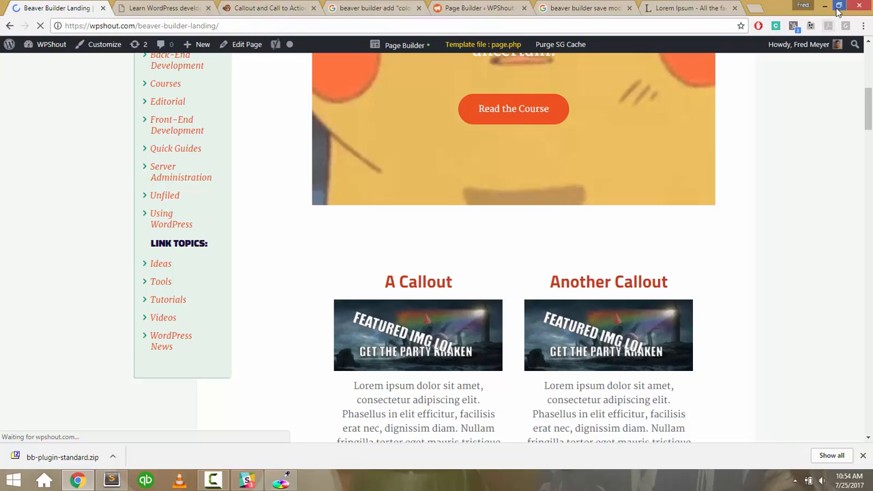
{"action": "left_click", "coordinate": [839, 5]}
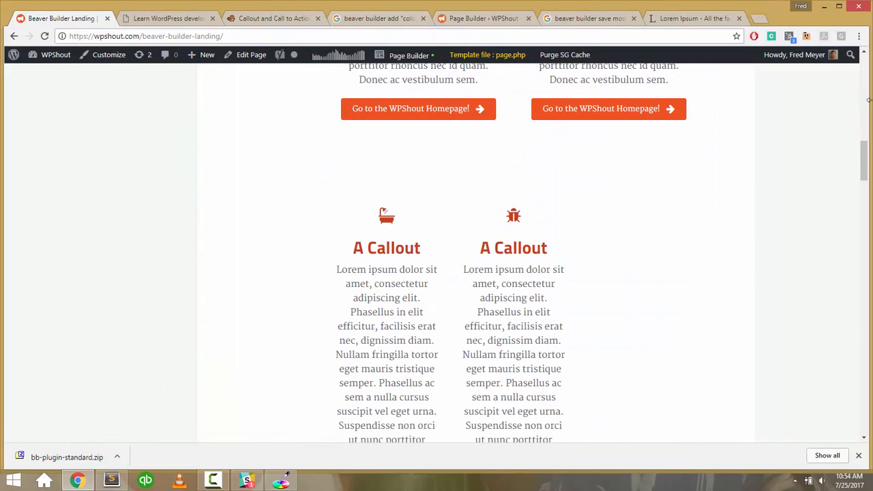
{"action": "scroll", "coordinate": [682, 260], "scroll_direction": "up", "scroll_amount": 1}
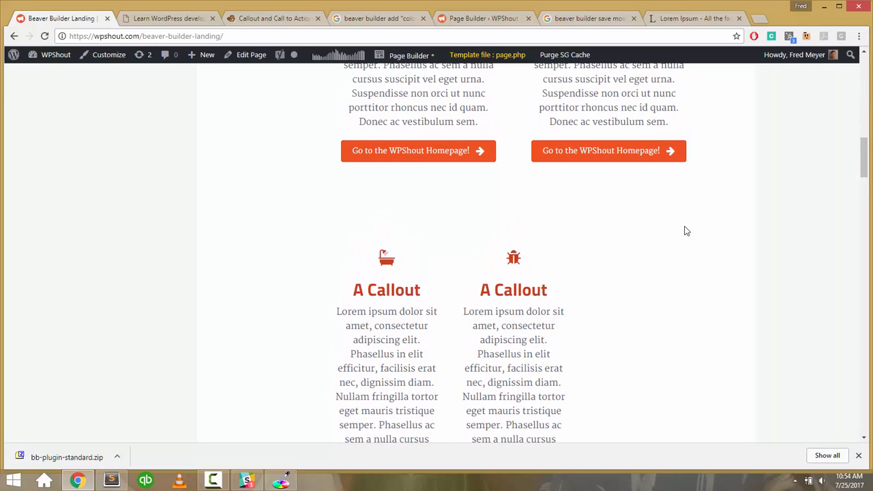
{"action": "scroll", "coordinate": [792, 206], "scroll_direction": "up", "scroll_amount": 5}
{"action": "scroll", "coordinate": [792, 206], "scroll_direction": "down", "scroll_amount": 2}
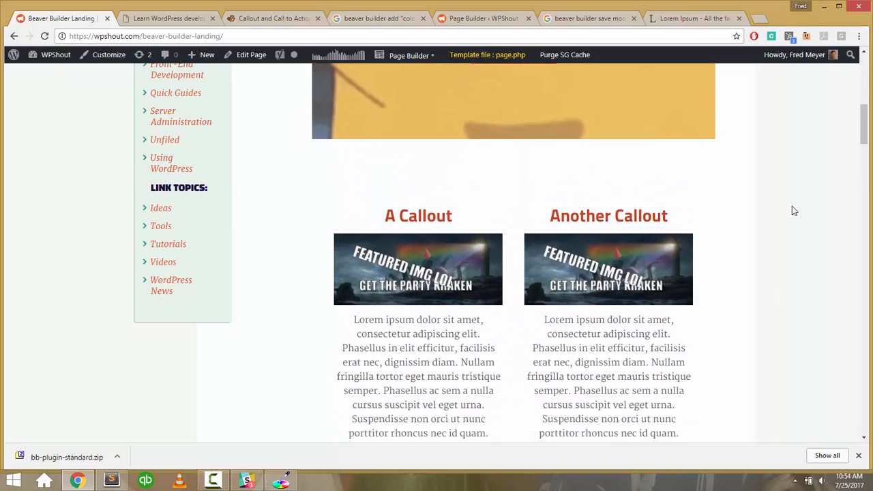
{"action": "left_click_drag", "start_coordinate": [866, 133], "coordinate": [422, 124]}
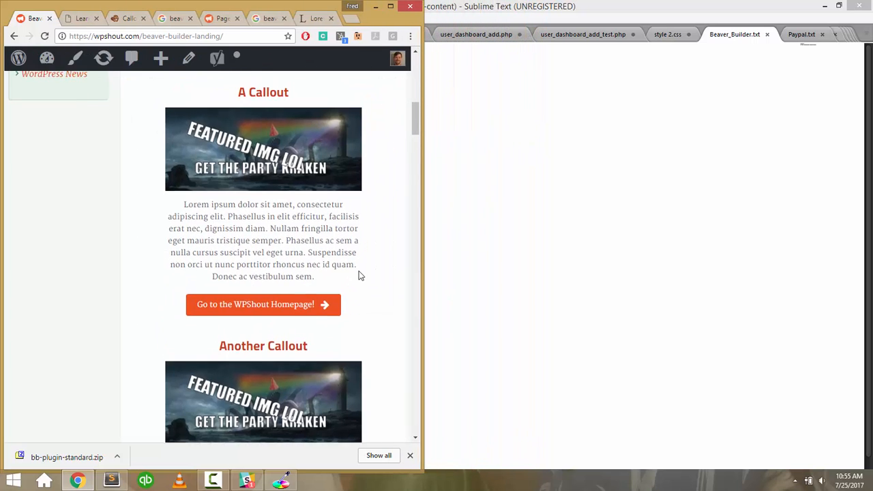
{"action": "scroll", "coordinate": [359, 276], "scroll_direction": "up", "scroll_amount": 6}
{"action": "scroll", "coordinate": [360, 275], "scroll_direction": "down", "scroll_amount": 4}
{"action": "scroll", "coordinate": [359, 276], "scroll_direction": "down", "scroll_amount": 4}
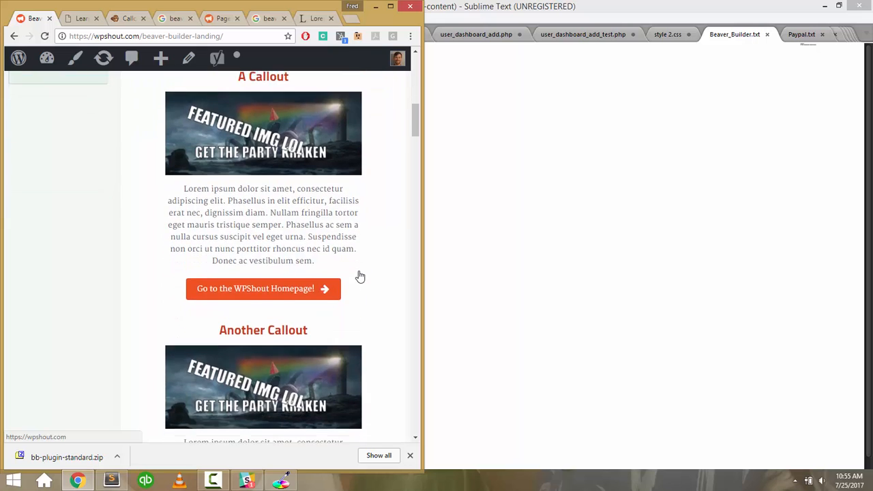
{"action": "scroll", "coordinate": [359, 275], "scroll_direction": "up", "scroll_amount": 8}
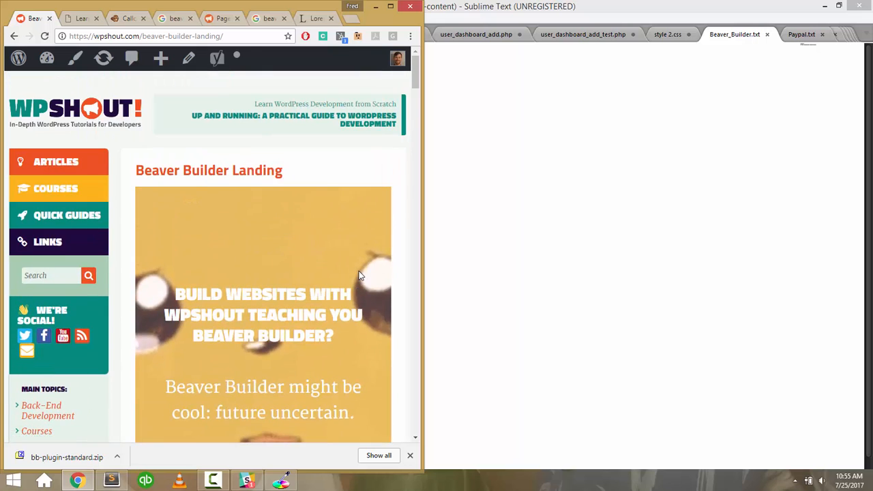
{"action": "scroll", "coordinate": [359, 272], "scroll_direction": "down", "scroll_amount": 1}
{"action": "scroll", "coordinate": [359, 271], "scroll_direction": "down", "scroll_amount": 4}
{"action": "scroll", "coordinate": [359, 271], "scroll_direction": "down", "scroll_amount": 5}
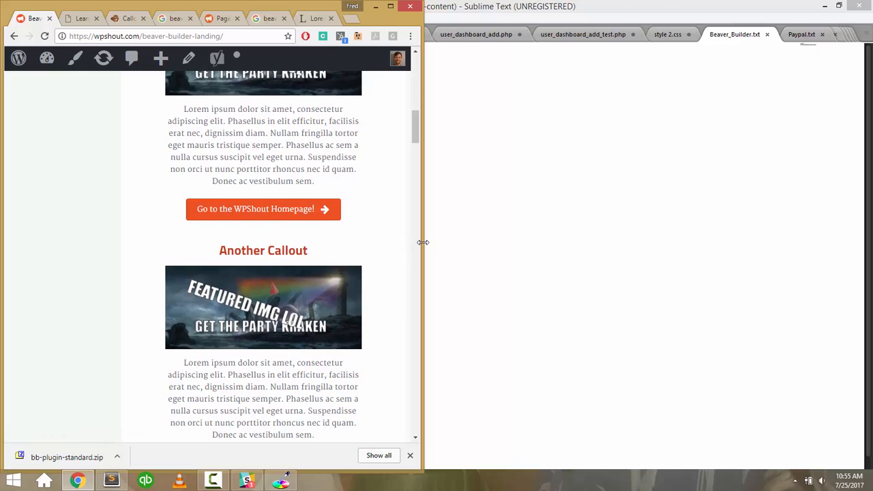
Narrow the browser window further to phone-like width and examine the layout of the image and icon callouts.
{"action": "left_click_drag", "start_coordinate": [423, 244], "coordinate": [356, 233]}
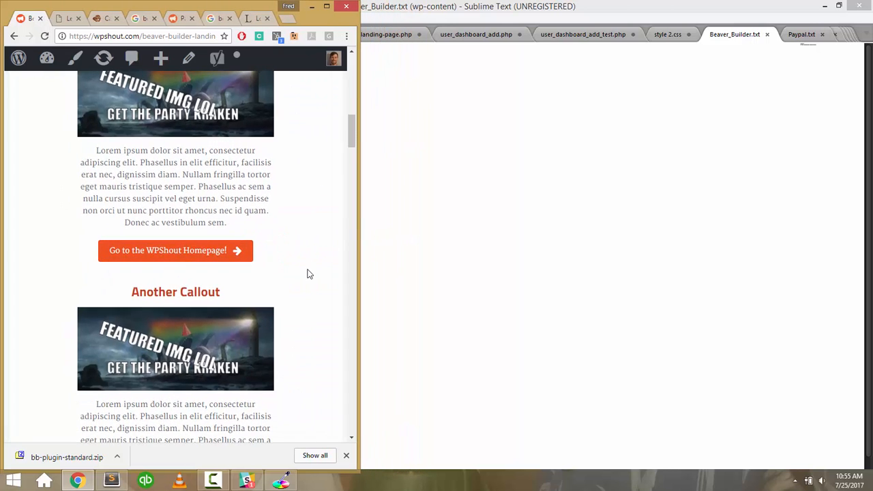
{"action": "scroll", "coordinate": [307, 273], "scroll_direction": "up", "scroll_amount": 4}
{"action": "scroll", "coordinate": [308, 273], "scroll_direction": "down", "scroll_amount": 8}
{"action": "scroll", "coordinate": [308, 273], "scroll_direction": "down", "scroll_amount": 4}
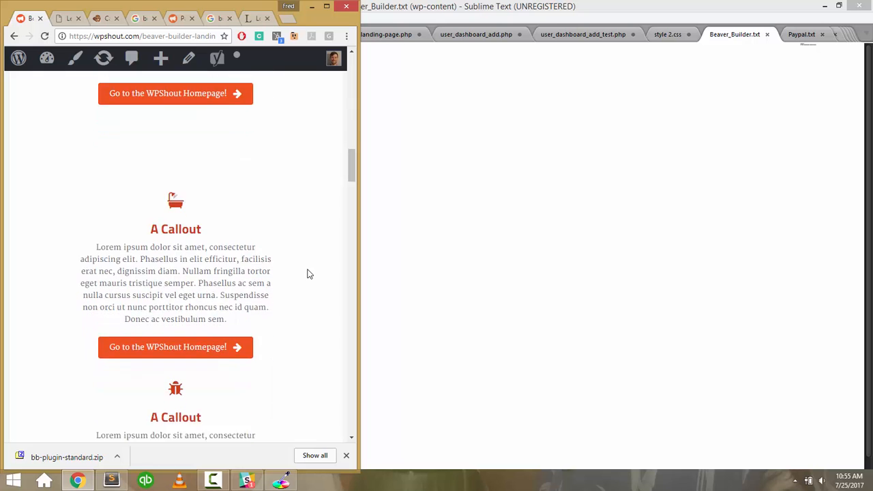
{"action": "scroll", "coordinate": [307, 274], "scroll_direction": "up", "scroll_amount": 3}
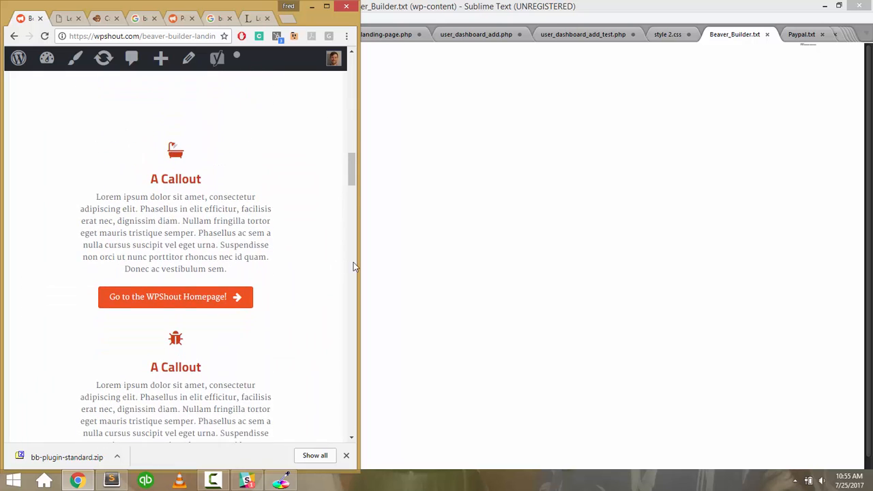
Widen the browser window to slightly over half the screen and examine the column layout of both callout rows.
{"action": "left_click_drag", "start_coordinate": [355, 262], "coordinate": [460, 268]}
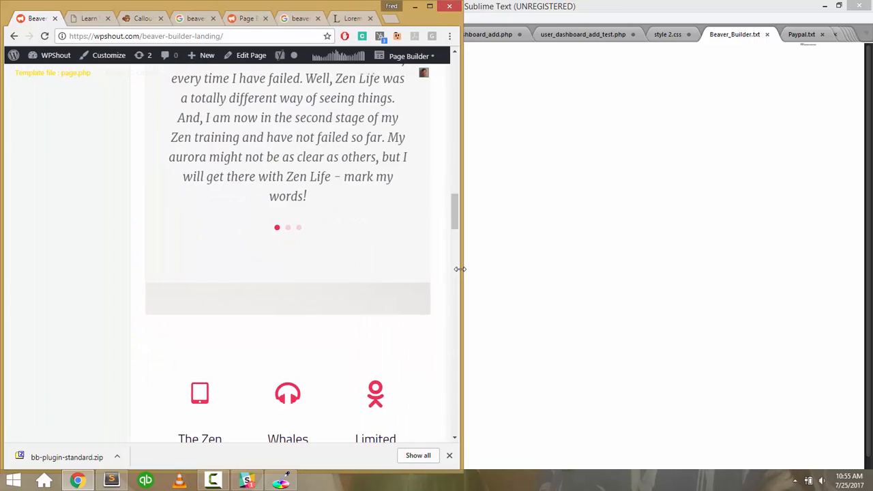
{"action": "scroll", "coordinate": [395, 256], "scroll_direction": "up", "scroll_amount": 5}
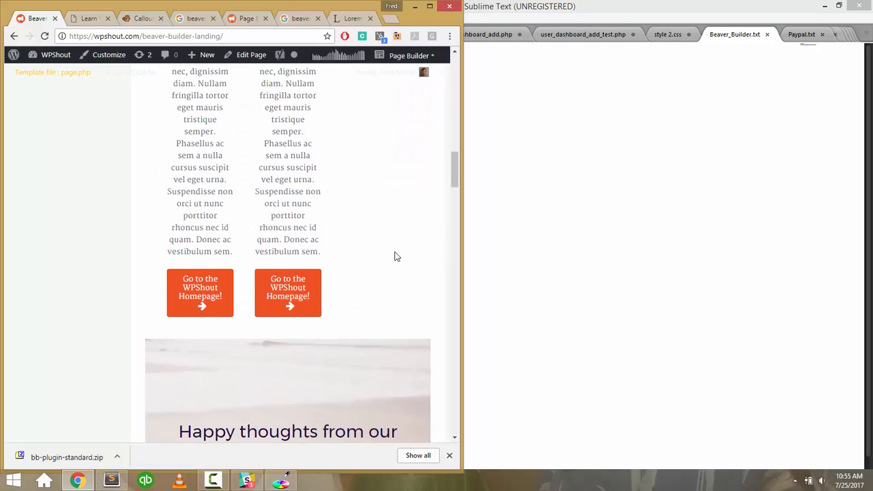
{"action": "scroll", "coordinate": [395, 253], "scroll_direction": "up", "scroll_amount": 7}
{"action": "scroll", "coordinate": [395, 254], "scroll_direction": "down", "scroll_amount": 3}
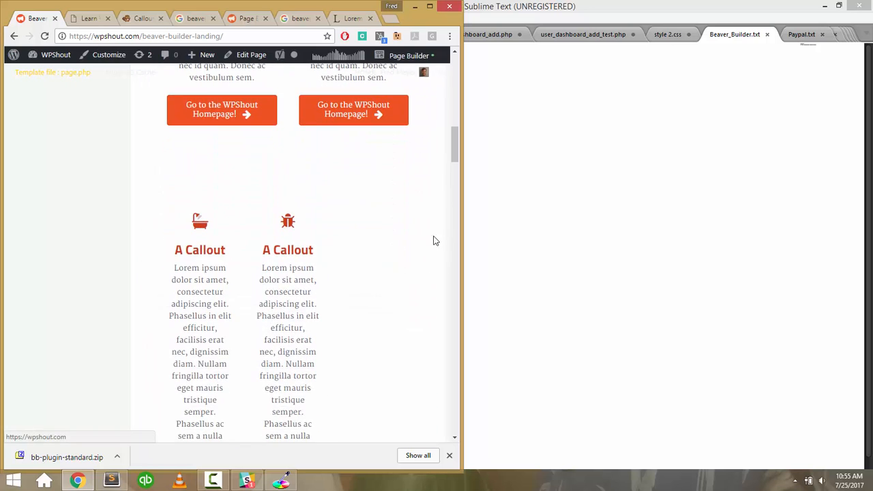
Narrow the browser window gradually to just under half the screen and examine when the callout columns stack.
{"action": "left_click_drag", "start_coordinate": [462, 236], "coordinate": [434, 236]}
{"action": "scroll", "coordinate": [406, 250], "scroll_direction": "down", "scroll_amount": 4}
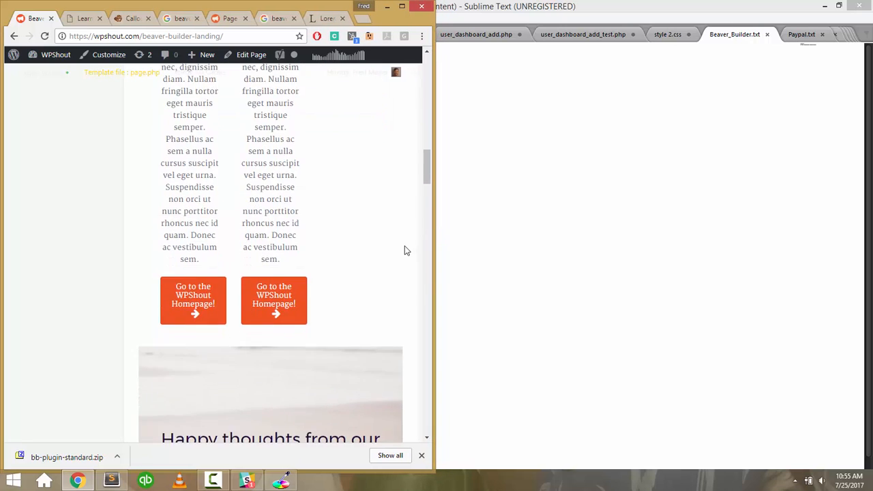
{"action": "scroll", "coordinate": [405, 251], "scroll_direction": "up", "scroll_amount": 3}
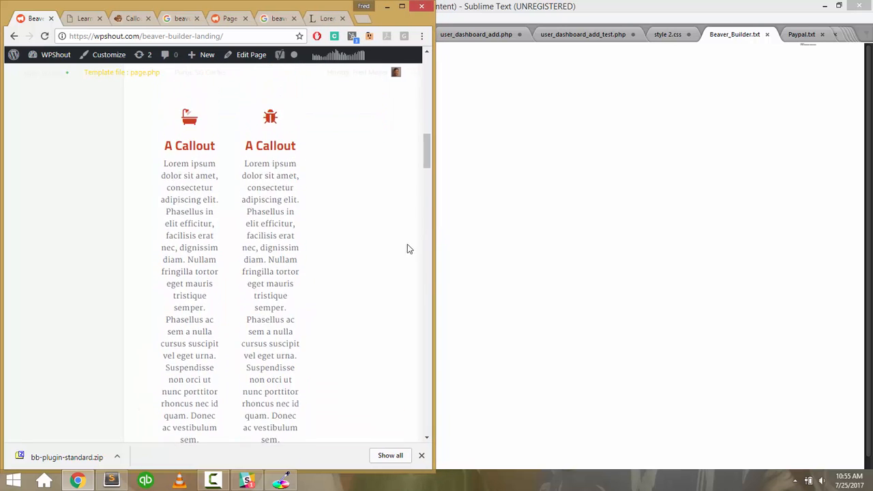
{"action": "left_click_drag", "start_coordinate": [432, 236], "coordinate": [408, 234]}
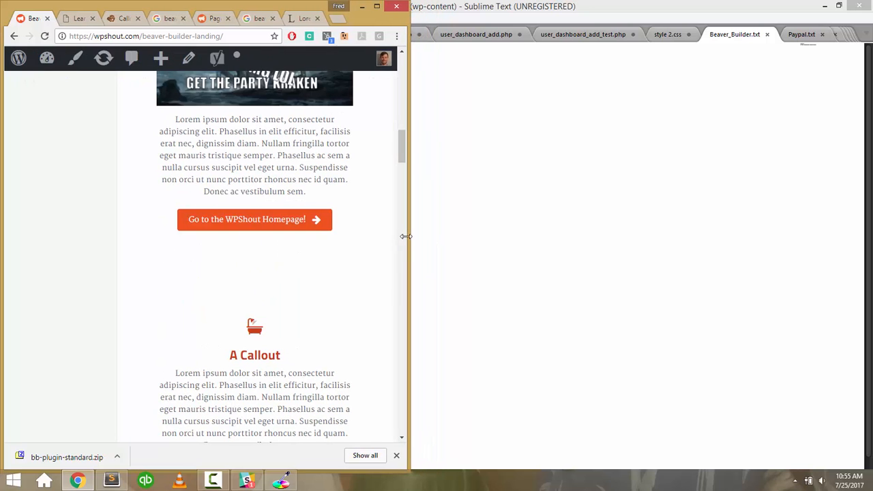
{"action": "scroll", "coordinate": [391, 247], "scroll_direction": "down", "scroll_amount": 2}
{"action": "scroll", "coordinate": [391, 250], "scroll_direction": "up", "scroll_amount": 10}
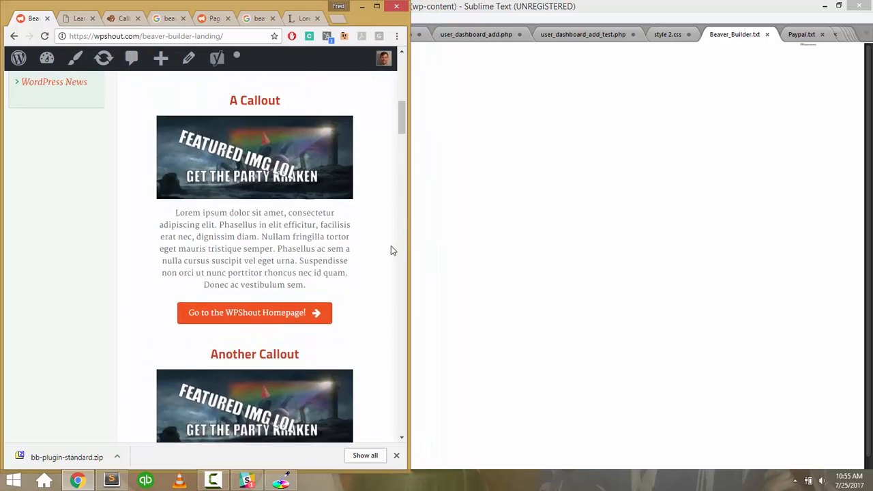
Maximize the browser window and examine the landing page's callout rows, testimonials and icon features at full width.
{"action": "left_click", "coordinate": [374, 6]}
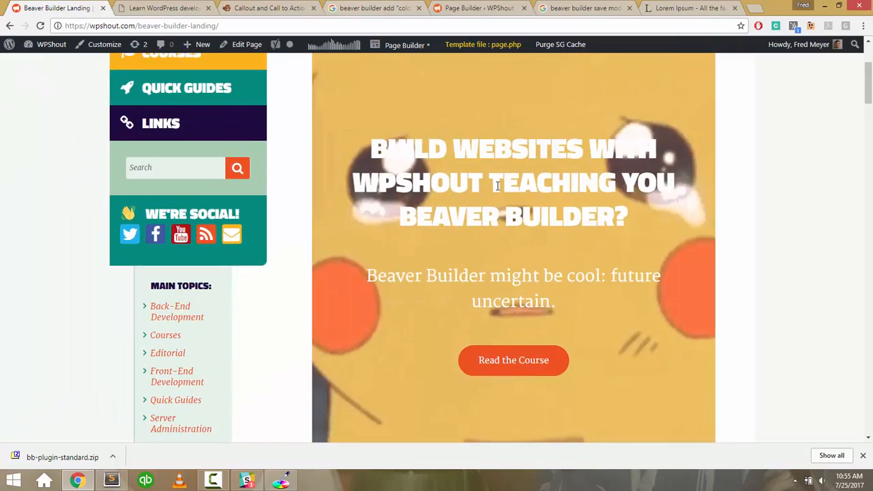
{"action": "scroll", "coordinate": [497, 189], "scroll_direction": "down", "scroll_amount": 8}
{"action": "scroll", "coordinate": [496, 189], "scroll_direction": "down", "scroll_amount": 8}
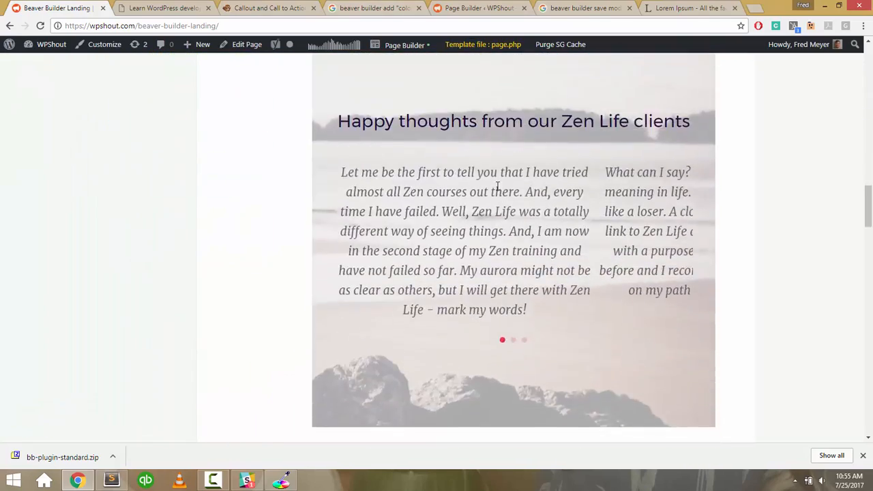
{"action": "scroll", "coordinate": [497, 186], "scroll_direction": "up", "scroll_amount": 2}
{"action": "scroll", "coordinate": [498, 186], "scroll_direction": "down", "scroll_amount": 10}
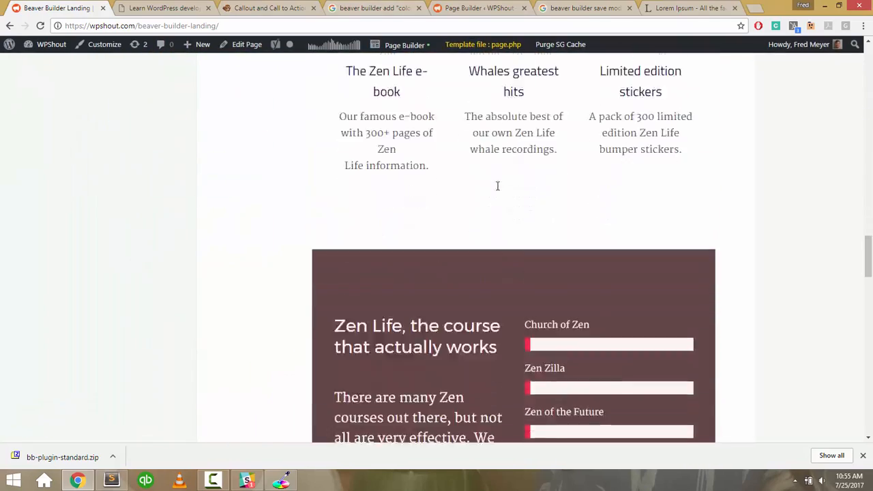
{"action": "scroll", "coordinate": [498, 191], "scroll_direction": "up", "scroll_amount": 12}
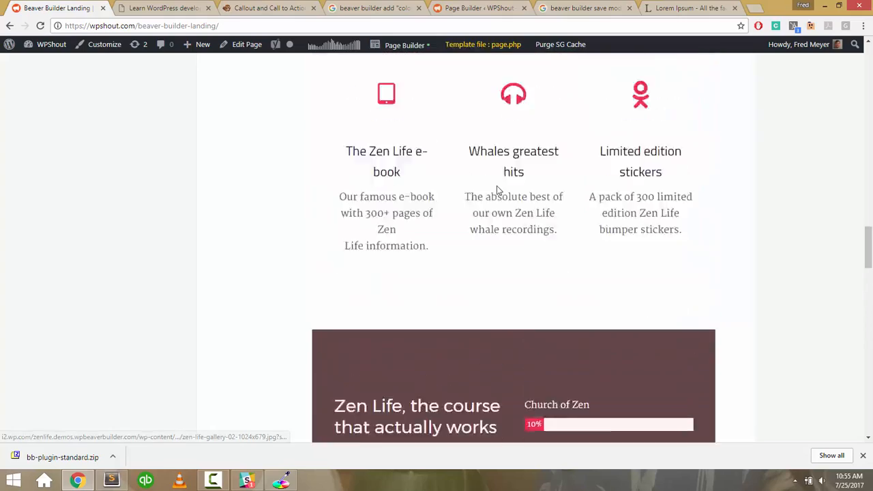
{"action": "scroll", "coordinate": [497, 190], "scroll_direction": "down", "scroll_amount": 2}
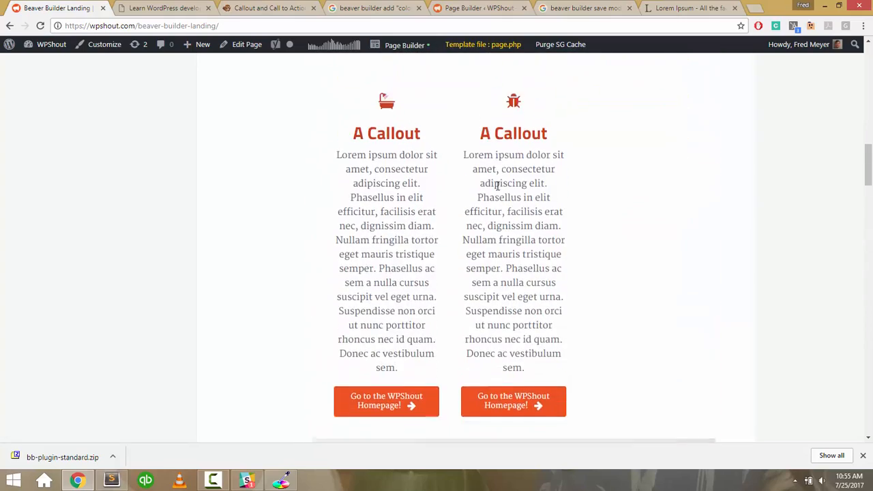
{"action": "scroll", "coordinate": [496, 191], "scroll_direction": "up", "scroll_amount": 7}
{"action": "scroll", "coordinate": [497, 190], "scroll_direction": "down", "scroll_amount": 1}
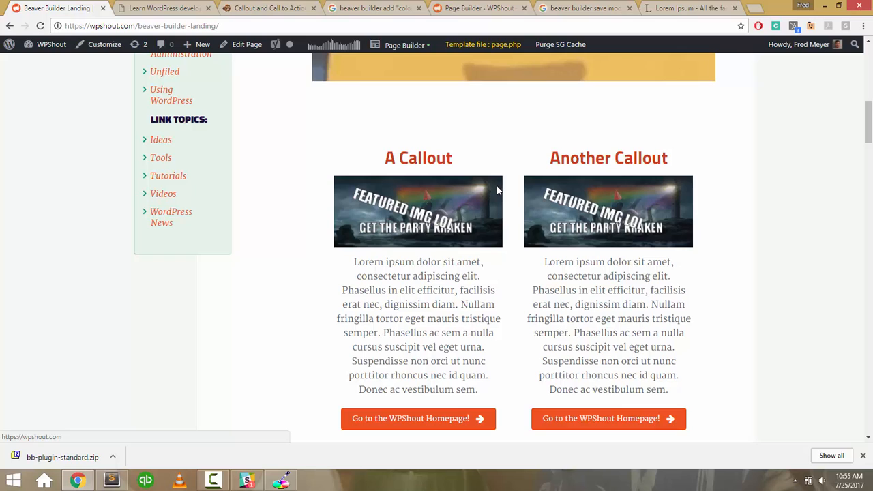
Switch to the upandrunningwp.com page and examine its two-column icon sections in a restored window widened to nearly full screen.
{"action": "left_click", "coordinate": [136, 7]}
{"action": "scroll", "coordinate": [112, 286], "scroll_direction": "down", "scroll_amount": 7}
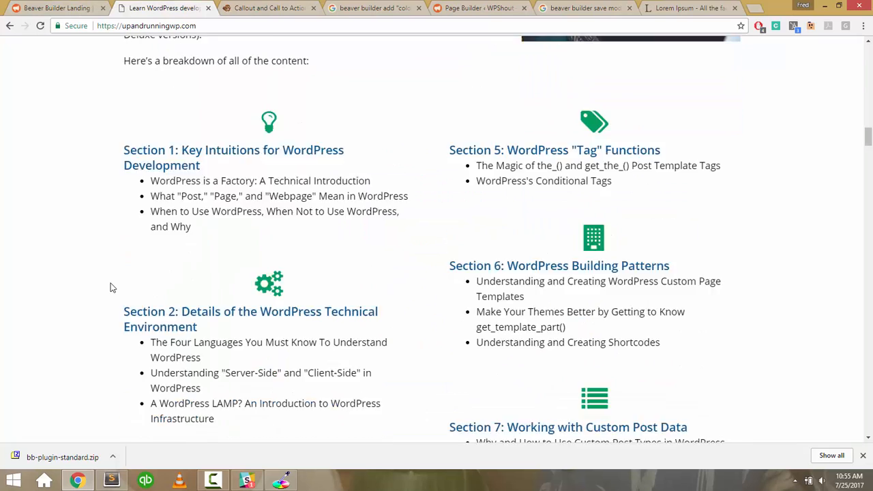
{"action": "scroll", "coordinate": [113, 288], "scroll_direction": "up", "scroll_amount": 2}
{"action": "scroll", "coordinate": [113, 287], "scroll_direction": "up", "scroll_amount": 3}
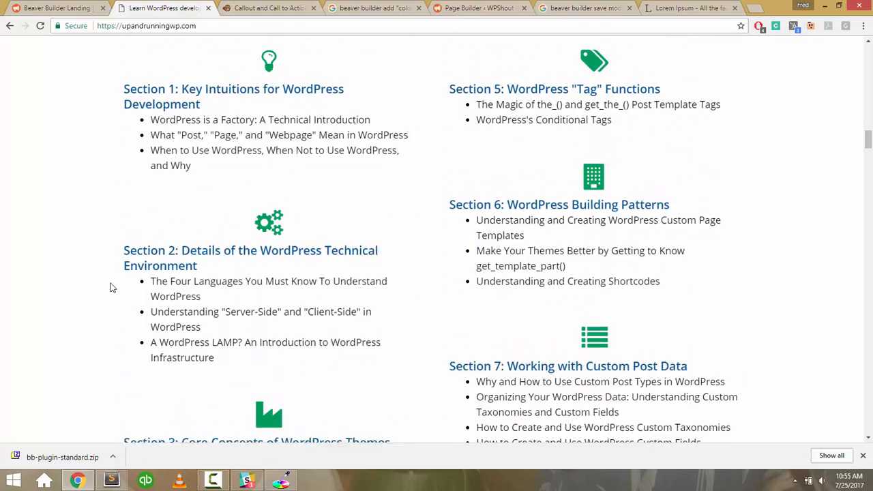
{"action": "left_click", "coordinate": [838, 7]}
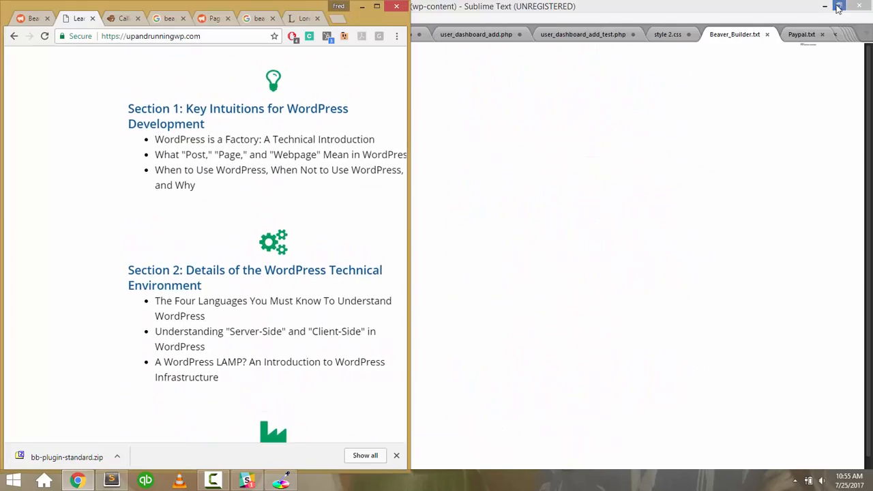
{"action": "left_click_drag", "start_coordinate": [407, 151], "coordinate": [843, 276]}
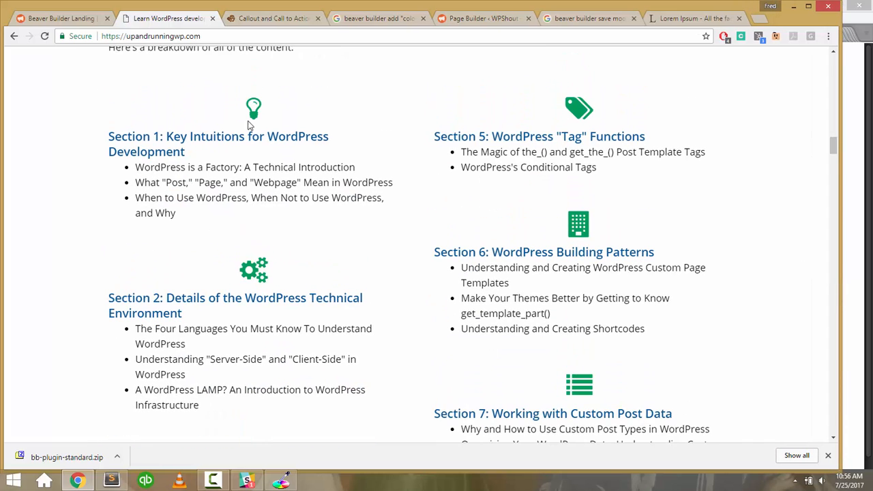
Inspect the book-sections container's column CSS around Section 1, then close the developer tools.
{"action": "right_click", "coordinate": [193, 136]}
{"action": "key", "text": "Up"}
{"action": "key", "text": "Return"}
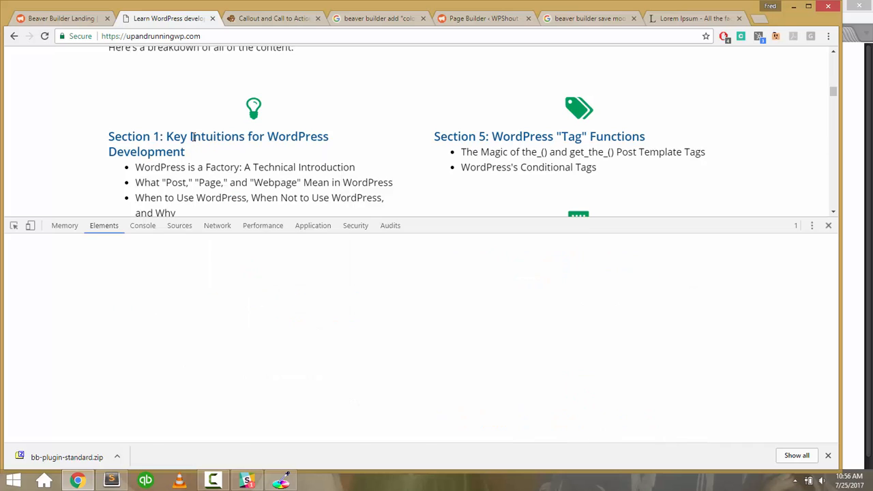
{"action": "left_click", "coordinate": [187, 299]}
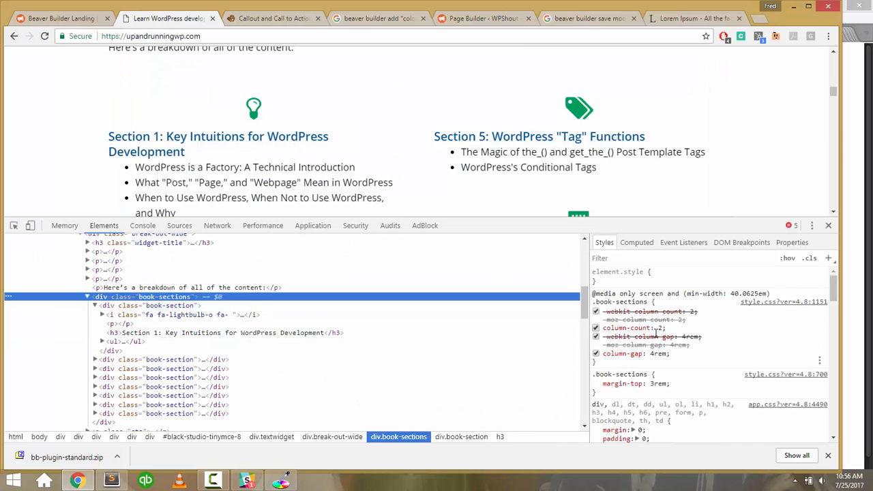
{"action": "left_click", "coordinate": [828, 225]}
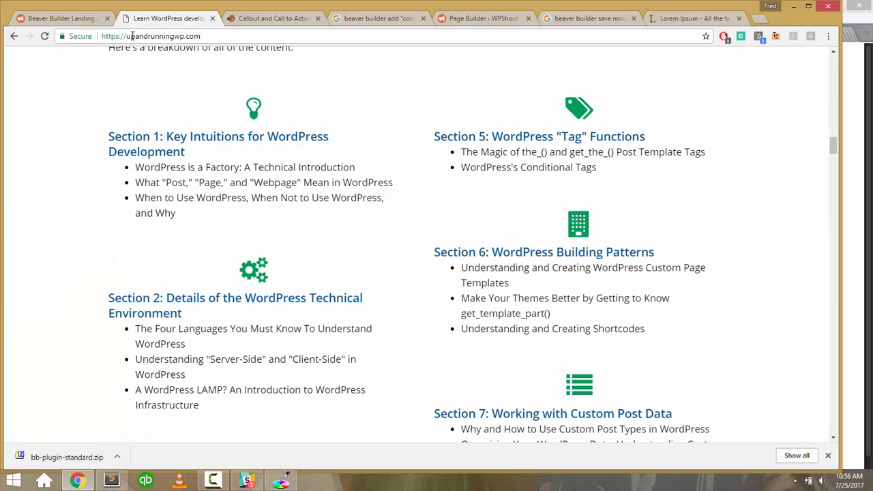
Return to the Beaver Builder landing page, review both callout rows, and reopen the page in Page Builder.
{"action": "left_click", "coordinate": [78, 18]}
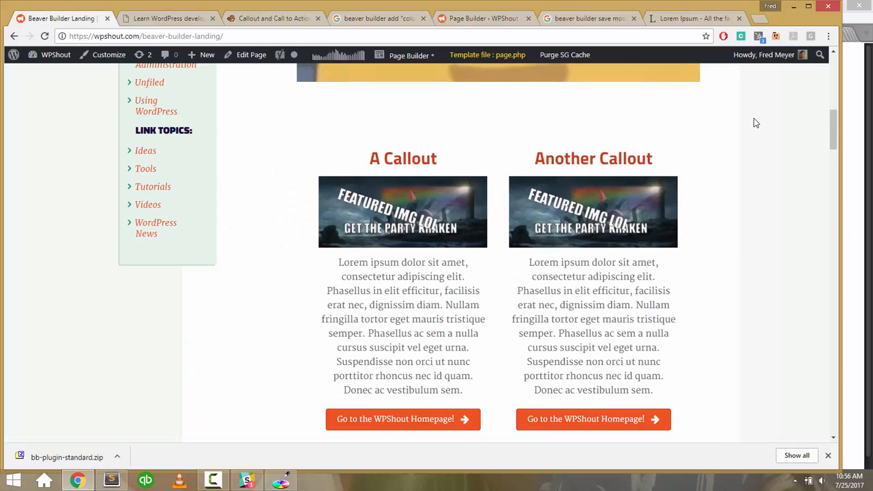
{"action": "scroll", "coordinate": [754, 120], "scroll_direction": "up", "scroll_amount": 1}
{"action": "scroll", "coordinate": [753, 119], "scroll_direction": "down", "scroll_amount": 14}
{"action": "scroll", "coordinate": [754, 119], "scroll_direction": "up", "scroll_amount": 11}
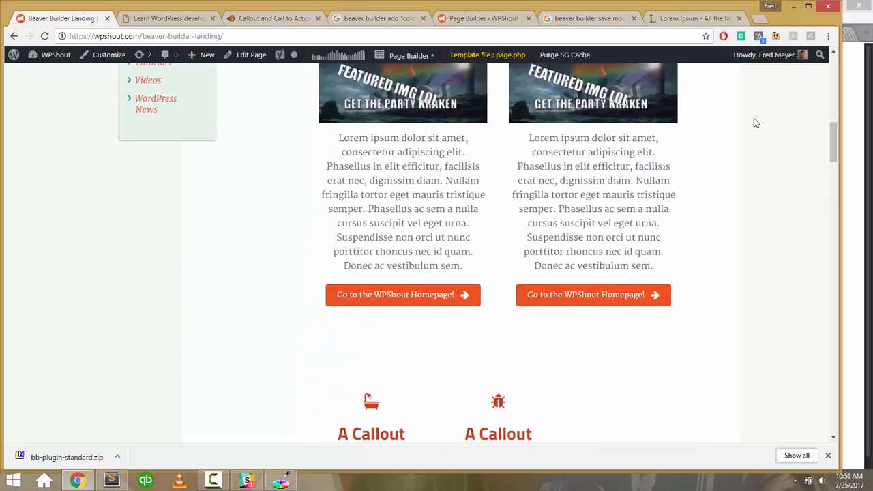
{"action": "scroll", "coordinate": [753, 123], "scroll_direction": "down", "scroll_amount": 5}
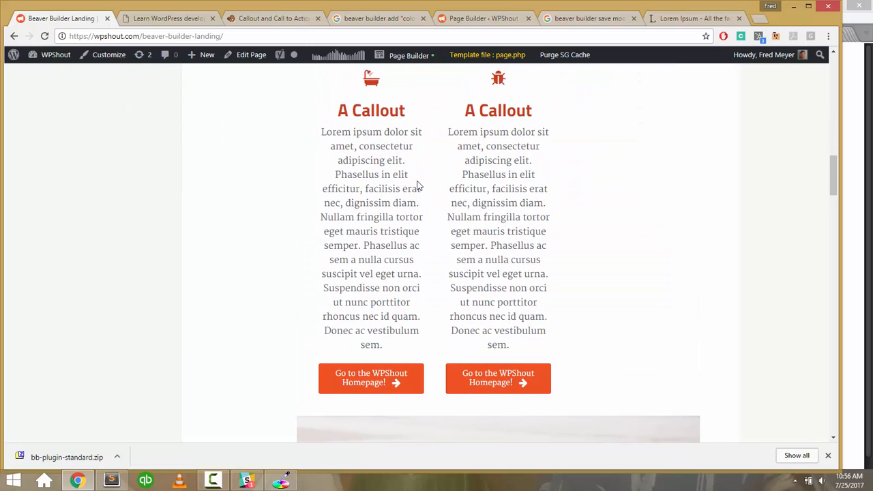
{"action": "scroll", "coordinate": [418, 185], "scroll_direction": "up", "scroll_amount": 1}
{"action": "scroll", "coordinate": [417, 185], "scroll_direction": "down", "scroll_amount": 8}
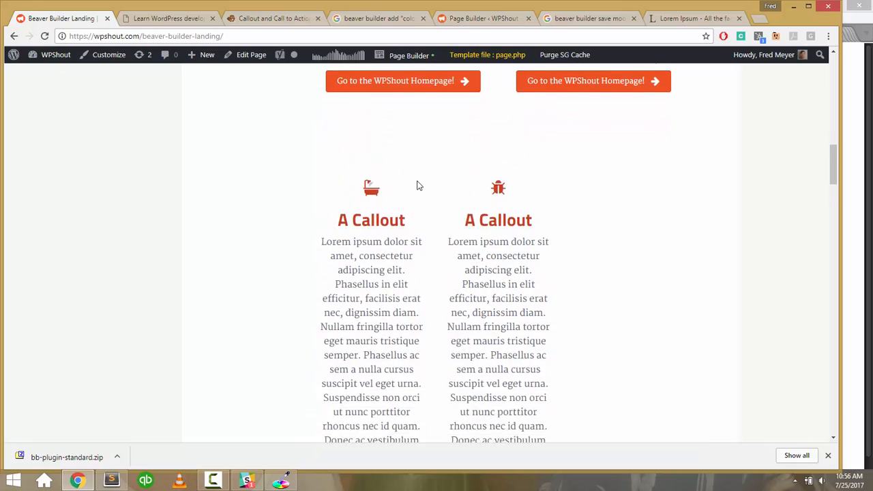
{"action": "scroll", "coordinate": [418, 179], "scroll_direction": "up", "scroll_amount": 15}
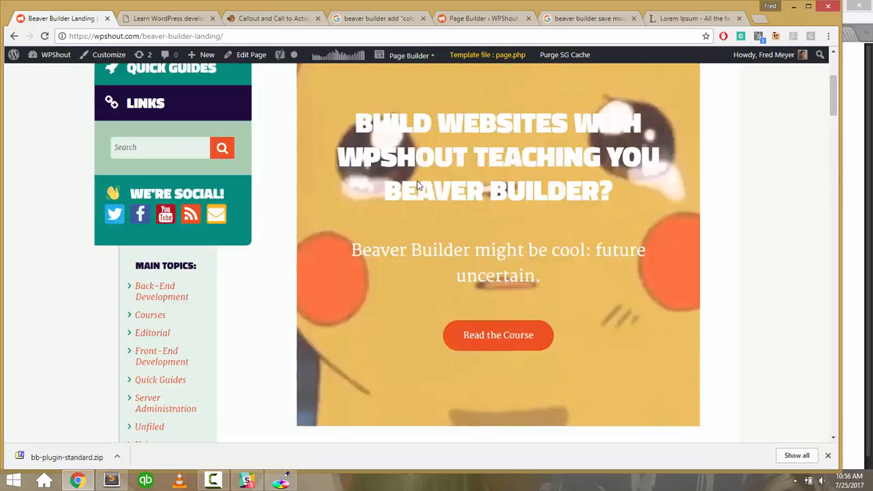
{"action": "scroll", "coordinate": [421, 133], "scroll_direction": "down", "scroll_amount": 6}
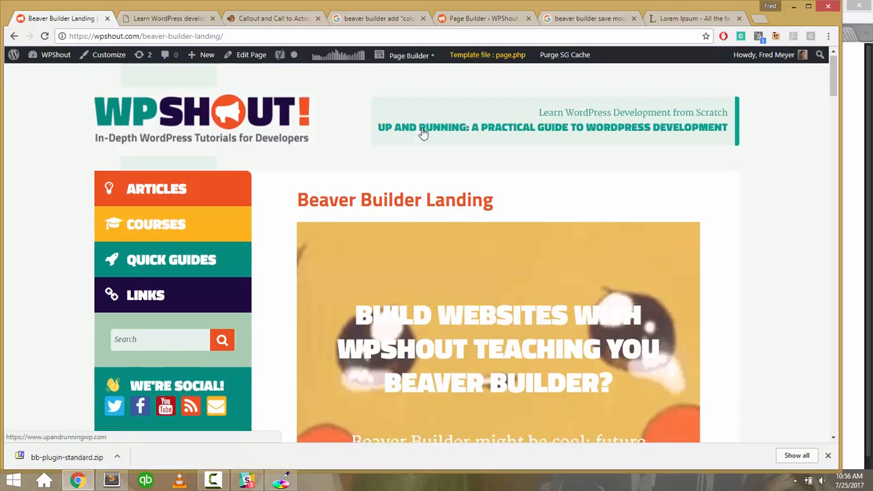
{"action": "scroll", "coordinate": [423, 133], "scroll_direction": "down", "scroll_amount": 3}
{"action": "left_click", "coordinate": [404, 55]}
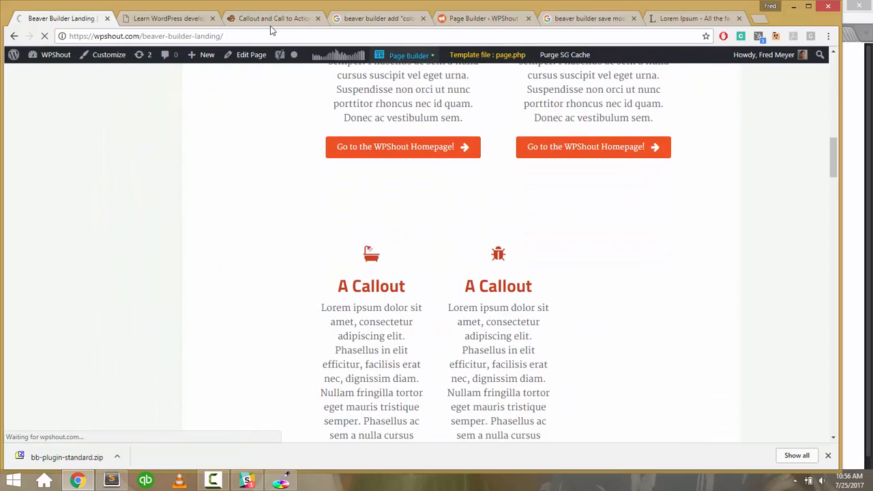
Switch to the upandrunningwp.com page and examine its icon section list and bonus content layout.
{"action": "left_click", "coordinate": [171, 18]}
{"action": "scroll", "coordinate": [221, 222], "scroll_direction": "down", "scroll_amount": 8}
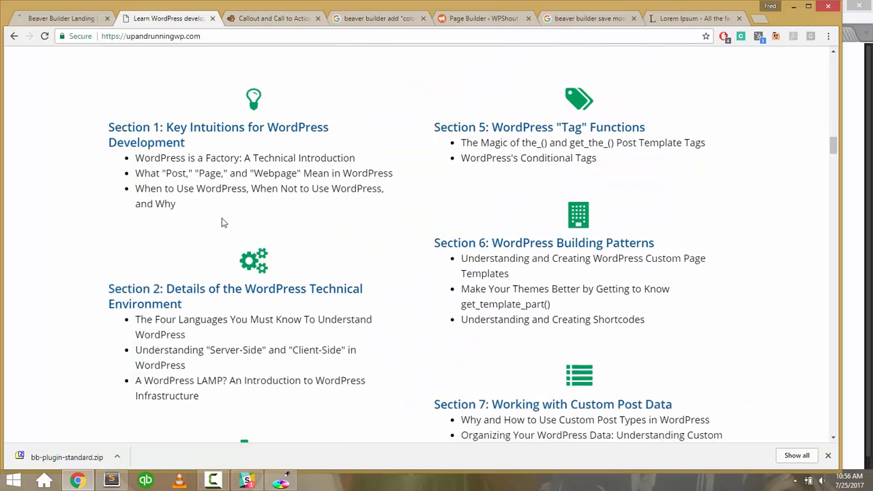
{"action": "scroll", "coordinate": [221, 222], "scroll_direction": "down", "scroll_amount": 15}
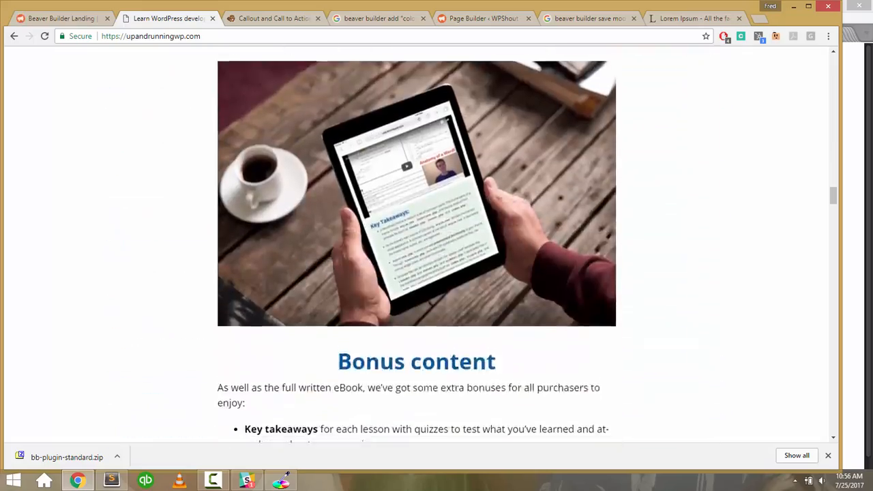
{"action": "scroll", "coordinate": [222, 218], "scroll_direction": "up", "scroll_amount": 4}
{"action": "scroll", "coordinate": [162, 130], "scroll_direction": "up", "scroll_amount": 2}
{"action": "scroll", "coordinate": [483, 160], "scroll_direction": "up", "scroll_amount": 10}
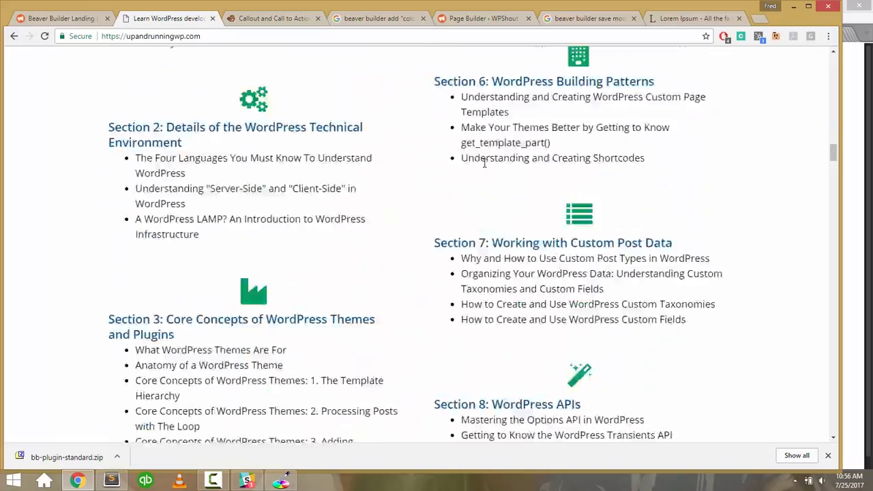
{"action": "scroll", "coordinate": [484, 165], "scroll_direction": "up", "scroll_amount": 1}
{"action": "scroll", "coordinate": [272, 164], "scroll_direction": "down", "scroll_amount": 1}
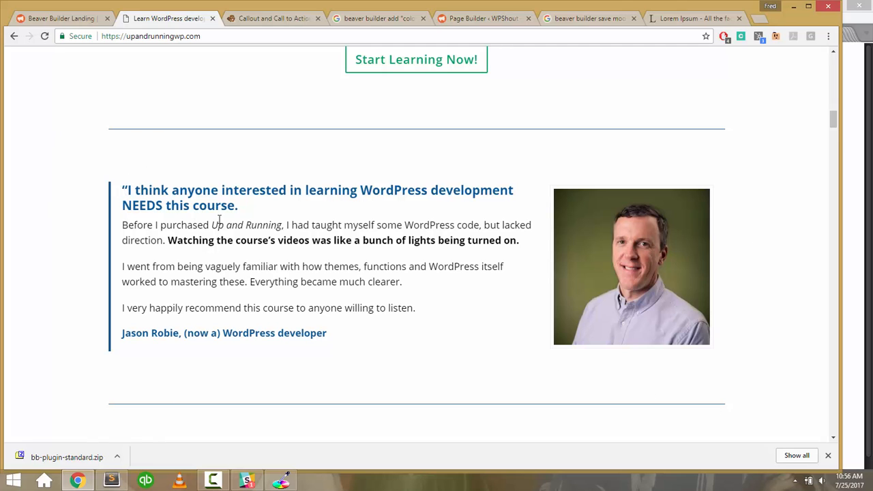
Examine the bordered testimonials with portrait photos above and below the course section list.
{"action": "left_click_drag", "start_coordinate": [122, 190], "coordinate": [356, 325]}
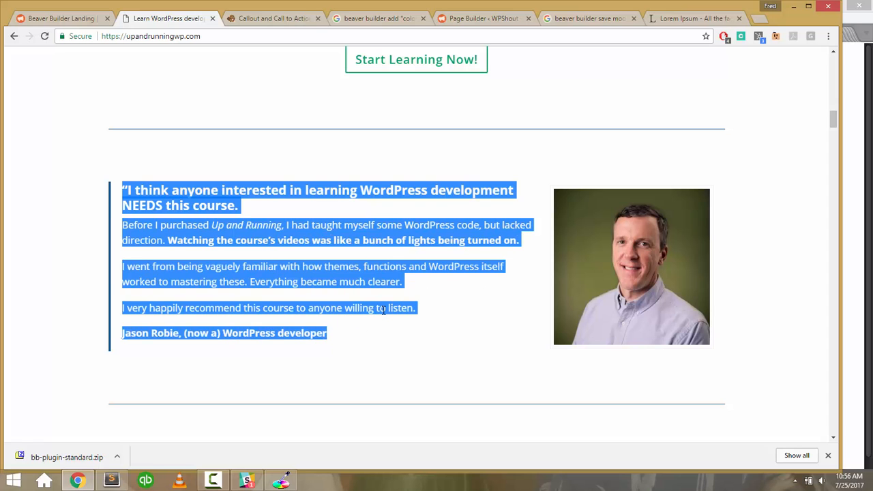
{"action": "left_click", "coordinate": [384, 310]}
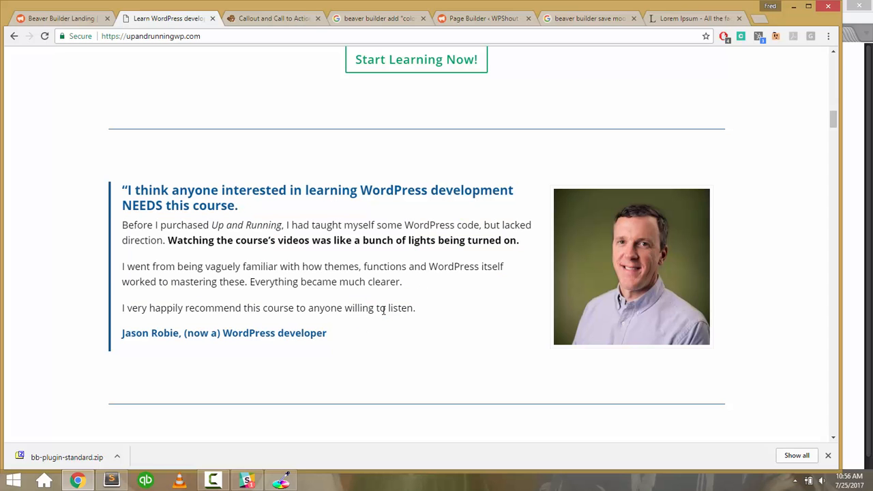
{"action": "scroll", "coordinate": [384, 309], "scroll_direction": "down", "scroll_amount": 20}
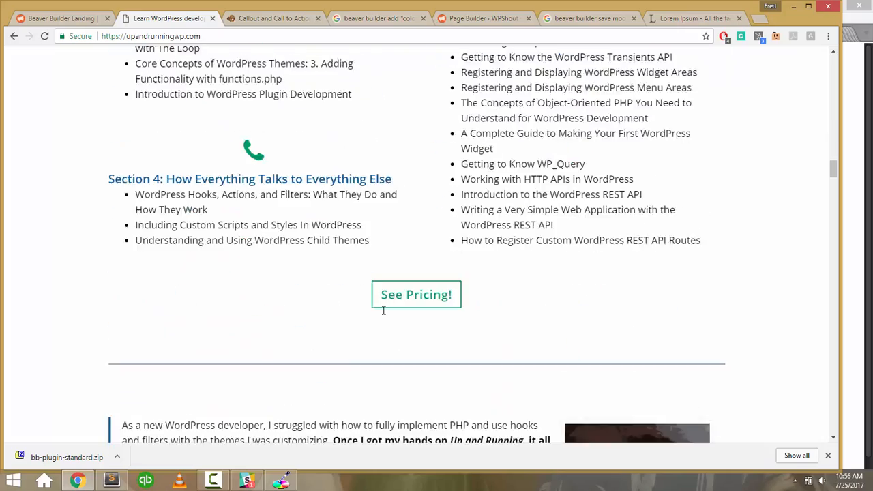
{"action": "scroll", "coordinate": [610, 271], "scroll_direction": "up", "scroll_amount": 5}
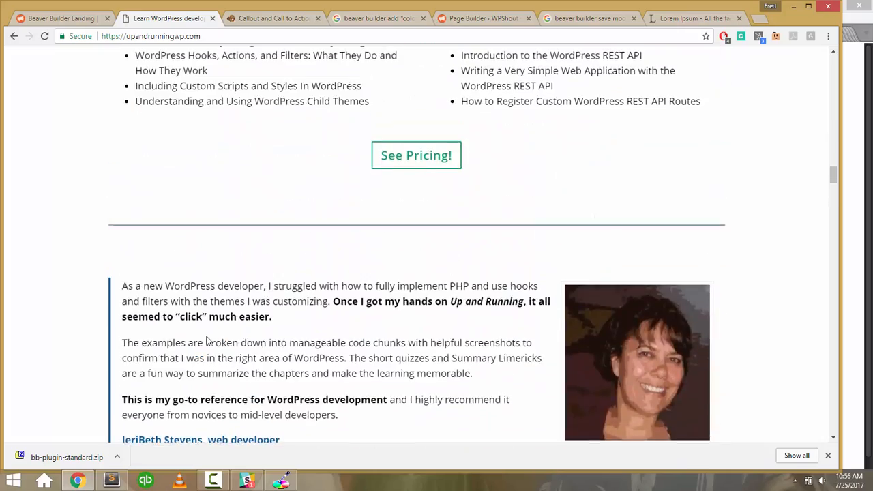
{"action": "scroll", "coordinate": [207, 341], "scroll_direction": "down", "scroll_amount": 1}
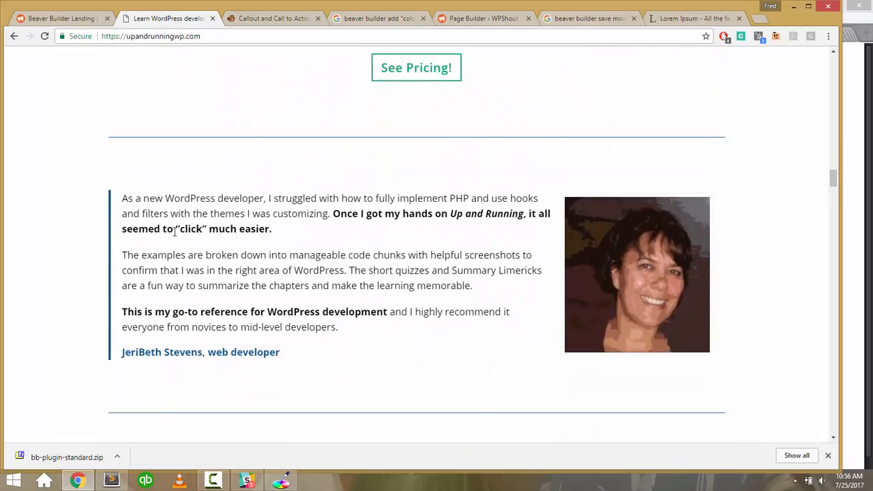
Examine the course package pricing table and the two-column testimonials below it.
{"action": "scroll", "coordinate": [117, 245], "scroll_direction": "down", "scroll_amount": 20}
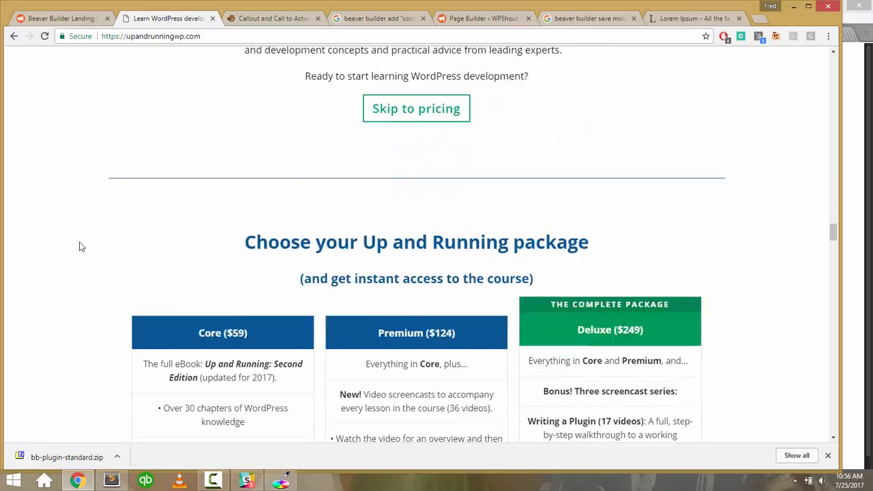
{"action": "scroll", "coordinate": [79, 247], "scroll_direction": "down", "scroll_amount": 5}
{"action": "scroll", "coordinate": [79, 247], "scroll_direction": "up", "scroll_amount": 3}
{"action": "scroll", "coordinate": [79, 247], "scroll_direction": "down", "scroll_amount": 8}
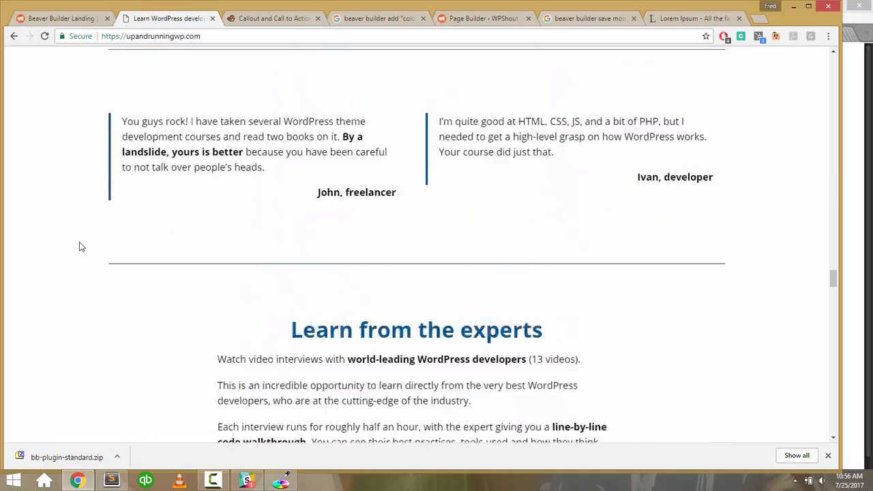
Examine the rest of the course sales page, including its testimonials, FAQs, embedded tweets and pricing table, and return to its header.
{"action": "scroll", "coordinate": [79, 247], "scroll_direction": "down", "scroll_amount": 10}
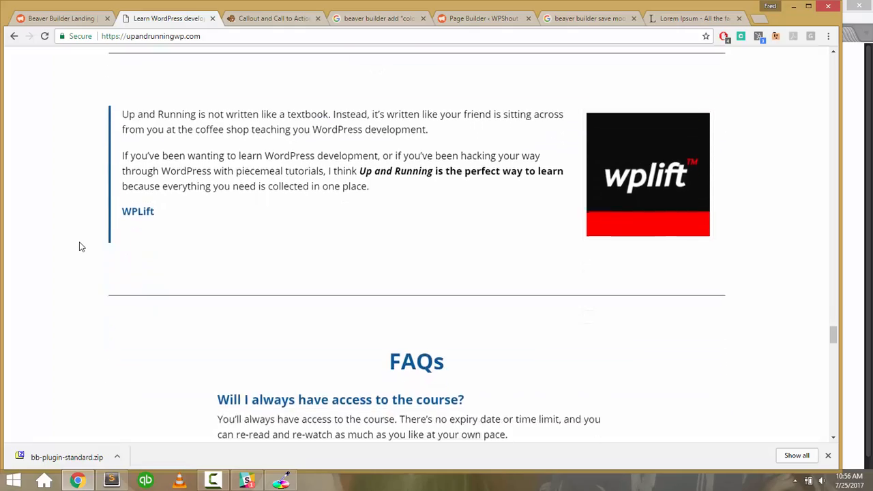
{"action": "scroll", "coordinate": [79, 247], "scroll_direction": "down", "scroll_amount": 18}
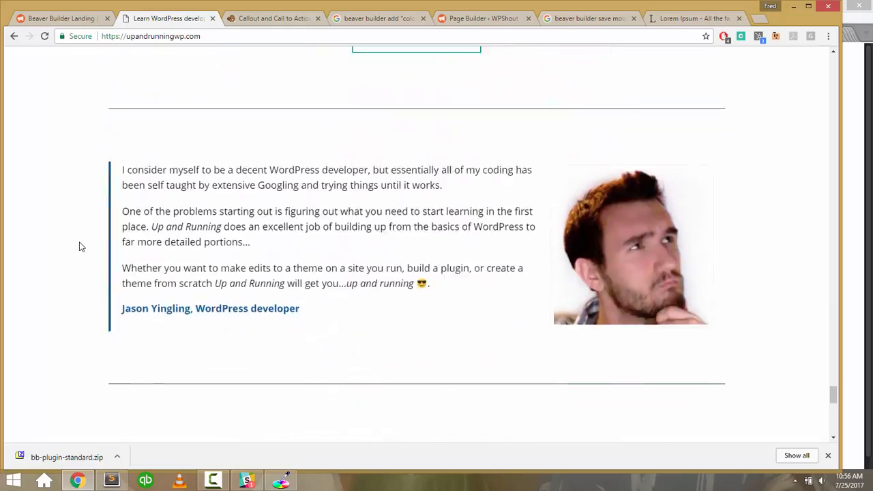
{"action": "scroll", "coordinate": [79, 247], "scroll_direction": "down", "scroll_amount": 6}
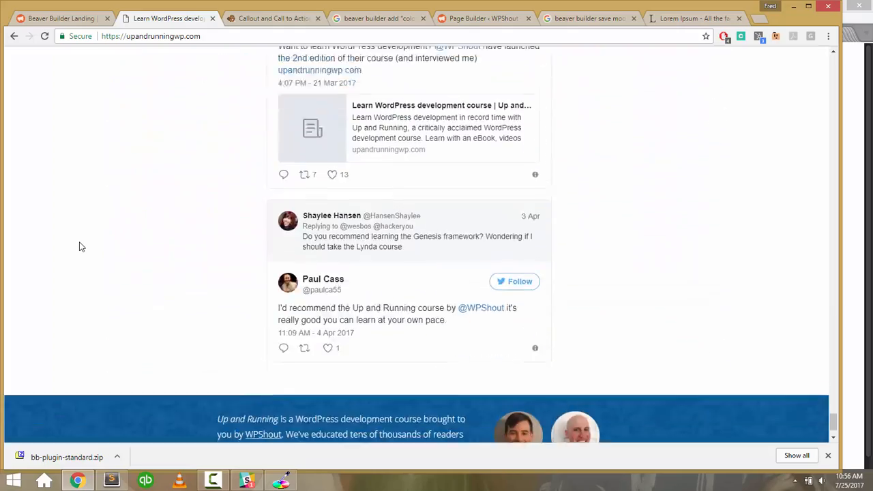
{"action": "scroll", "coordinate": [79, 247], "scroll_direction": "down", "scroll_amount": 1}
{"action": "scroll", "coordinate": [79, 247], "scroll_direction": "up", "scroll_amount": 5}
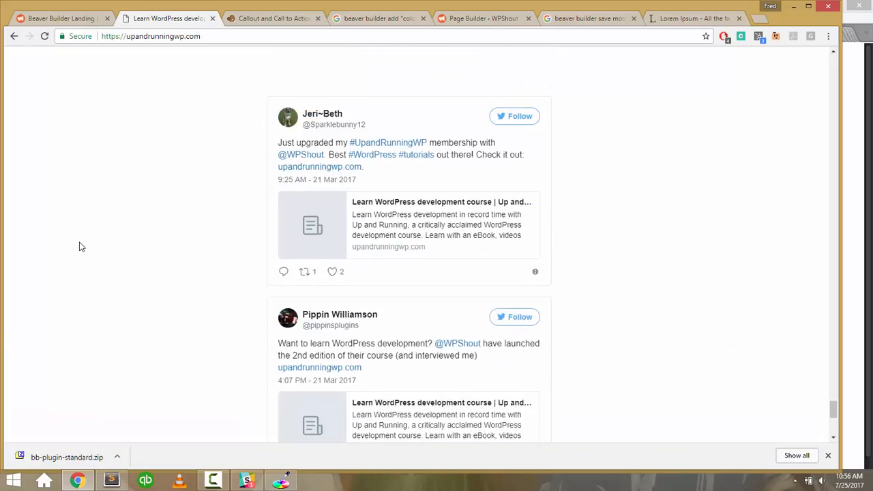
{"action": "scroll", "coordinate": [79, 247], "scroll_direction": "up", "scroll_amount": 20}
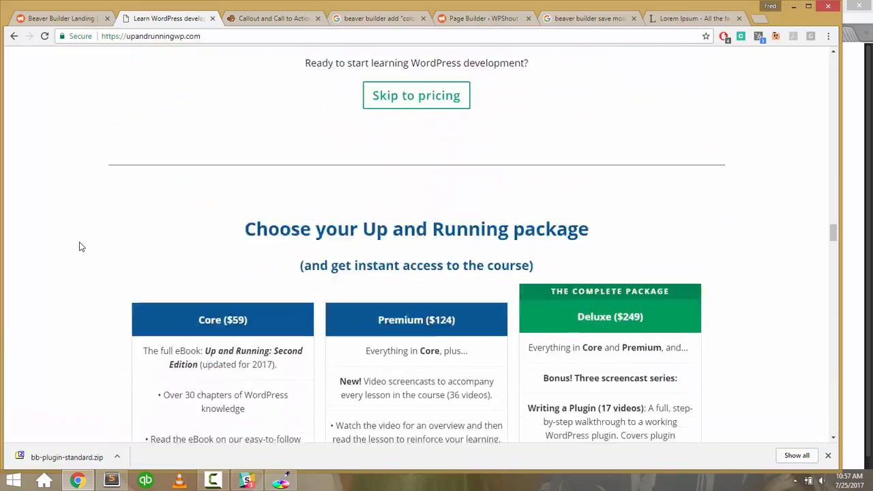
{"action": "scroll", "coordinate": [79, 247], "scroll_direction": "down", "scroll_amount": 4}
{"action": "scroll", "coordinate": [79, 247], "scroll_direction": "up", "scroll_amount": 4}
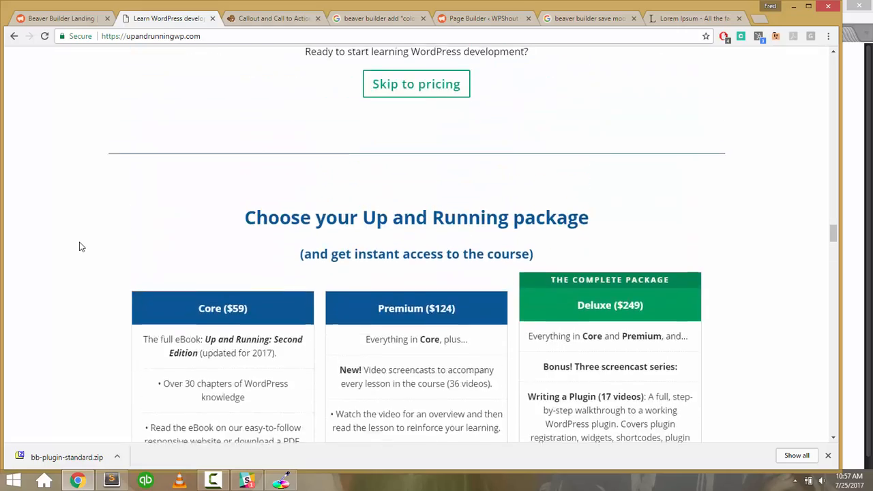
{"action": "scroll", "coordinate": [80, 247], "scroll_direction": "up", "scroll_amount": 15}
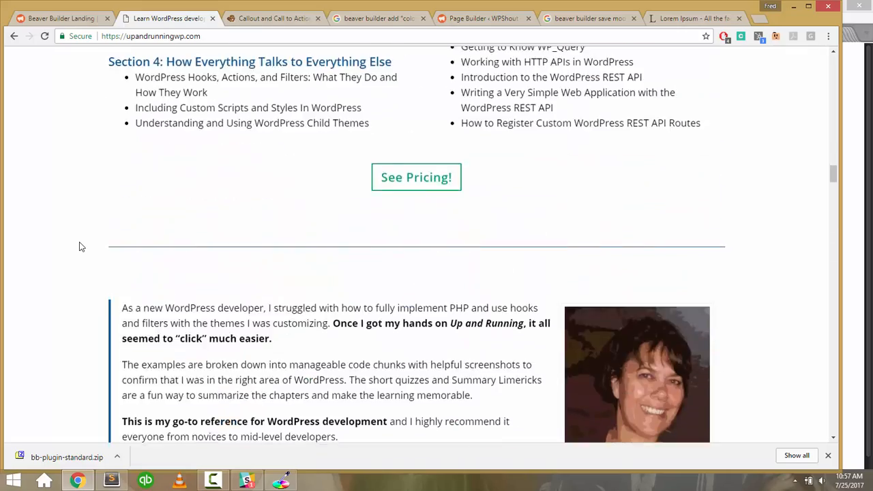
{"action": "scroll", "coordinate": [80, 247], "scroll_direction": "up", "scroll_amount": 20}
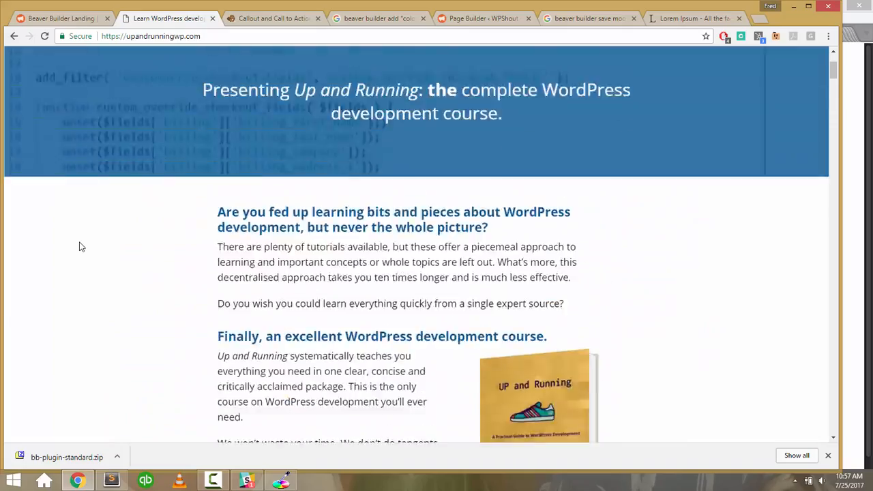
{"action": "scroll", "coordinate": [79, 247], "scroll_direction": "up", "scroll_amount": 3}
Switch to the Beaver Builder landing page and add a Pricing Table module between the callouts row and the client testimonials row.
{"action": "left_click", "coordinate": [75, 17]}
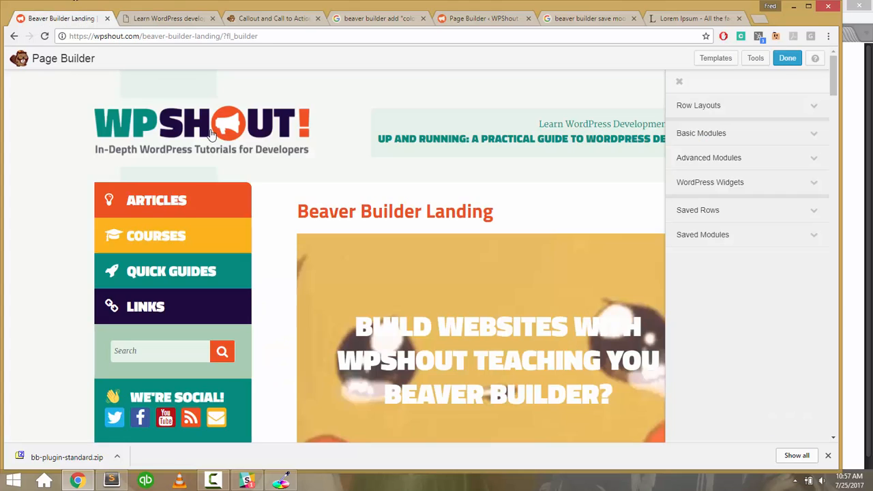
{"action": "scroll", "coordinate": [259, 181], "scroll_direction": "down", "scroll_amount": 6}
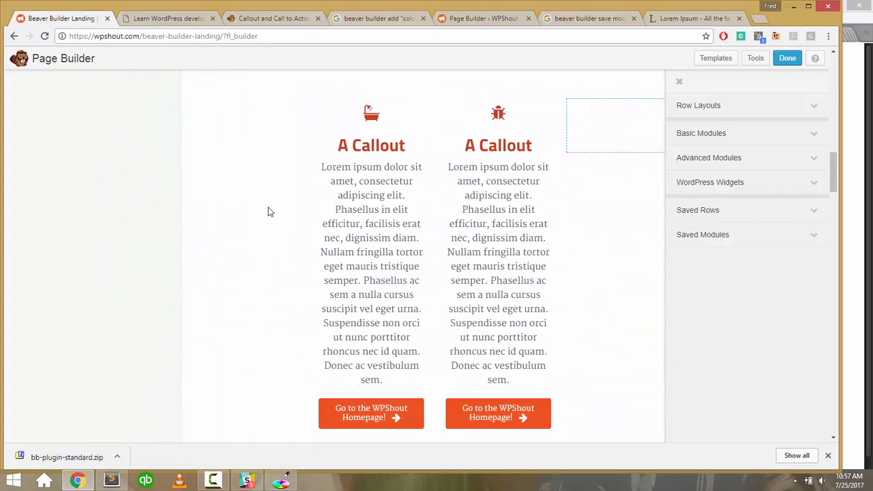
{"action": "scroll", "coordinate": [268, 210], "scroll_direction": "down", "scroll_amount": 4}
{"action": "left_click", "coordinate": [712, 158]}
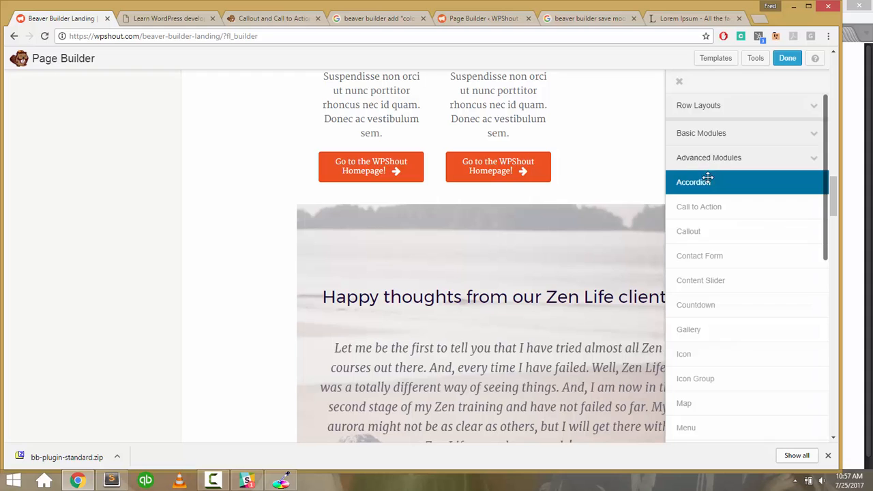
{"action": "scroll", "coordinate": [707, 185], "scroll_direction": "down", "scroll_amount": 3}
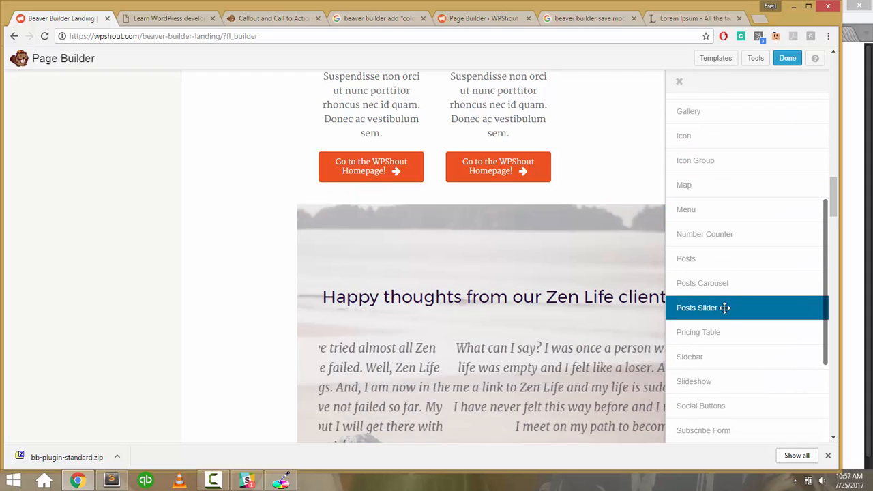
{"action": "left_click_drag", "start_coordinate": [707, 331], "coordinate": [617, 181]}
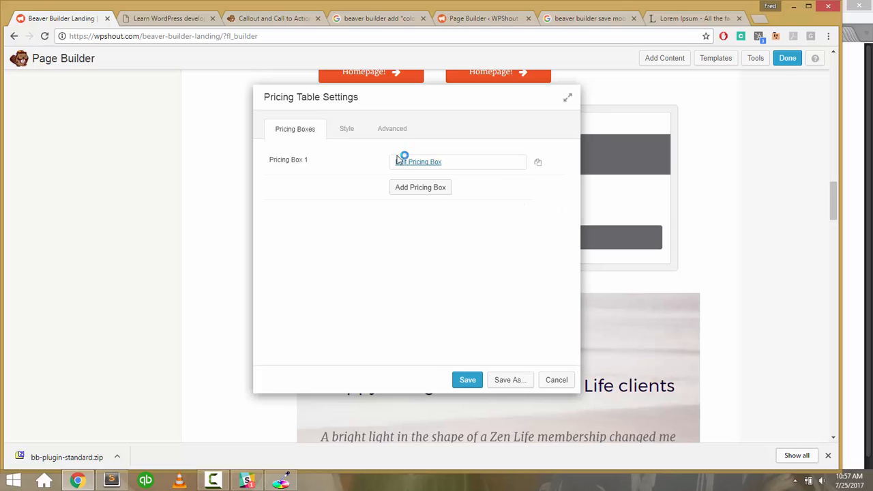
Edit the first pricing box, titling it "Only Option" and setting its price to $99.
{"action": "left_click", "coordinate": [359, 129]}
{"action": "left_click", "coordinate": [382, 131]}
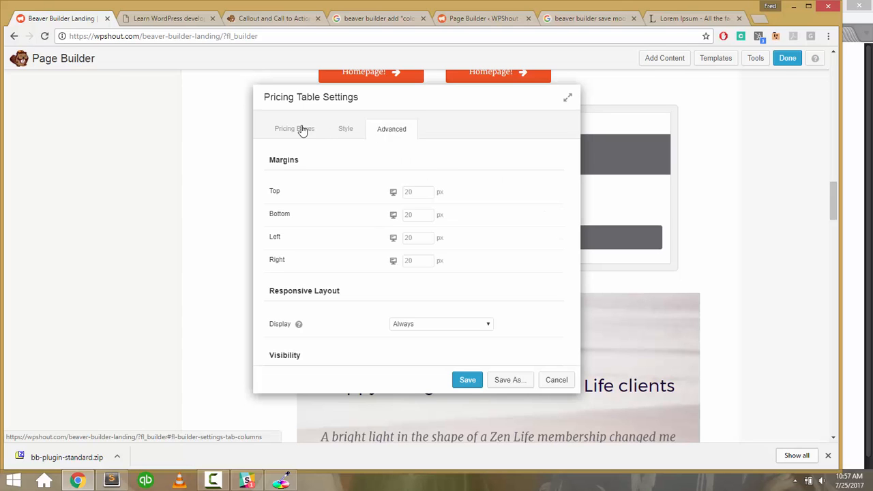
{"action": "left_click", "coordinate": [300, 130]}
{"action": "left_click", "coordinate": [430, 166]}
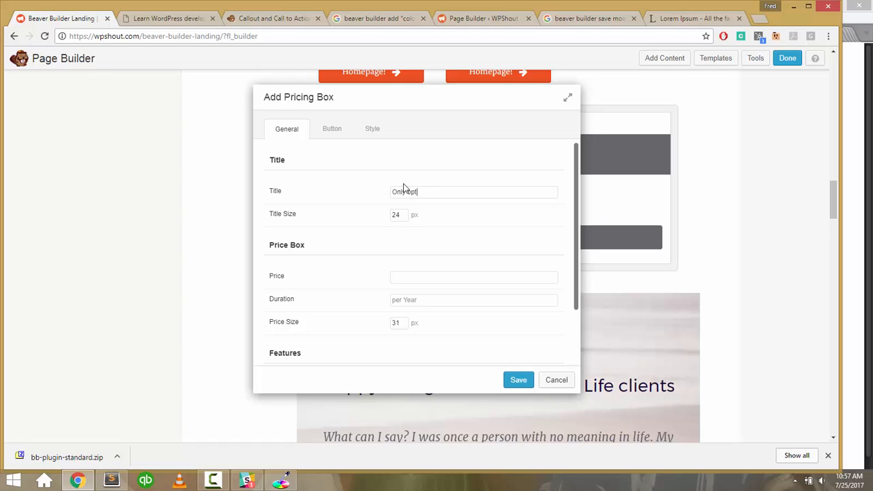
{"action": "type", "text": "Only Option"}
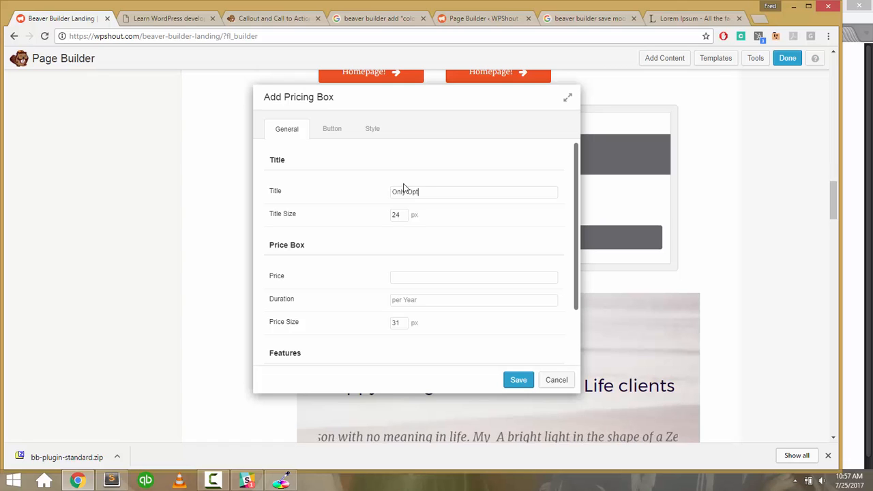
{"action": "key", "text": "Tab"}
{"action": "scroll", "coordinate": [403, 189], "scroll_direction": "down", "scroll_amount": 2}
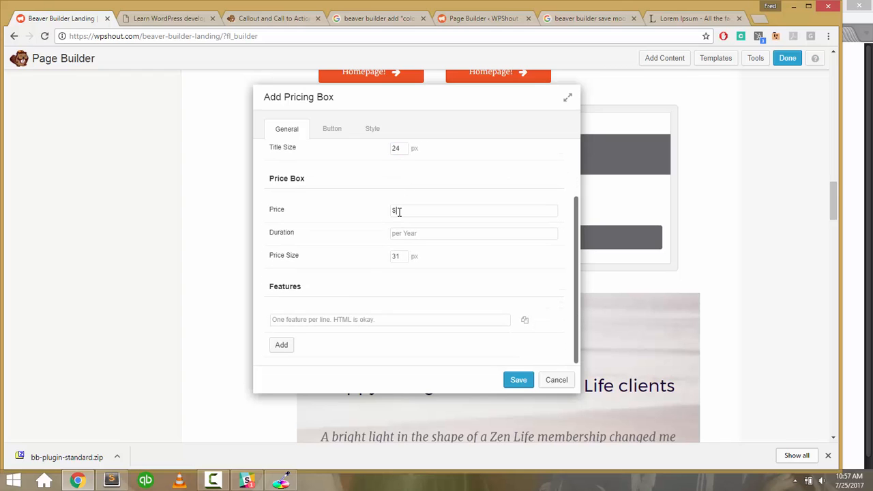
{"action": "left_click", "coordinate": [400, 212]}
{"action": "type", "text": "$99"}
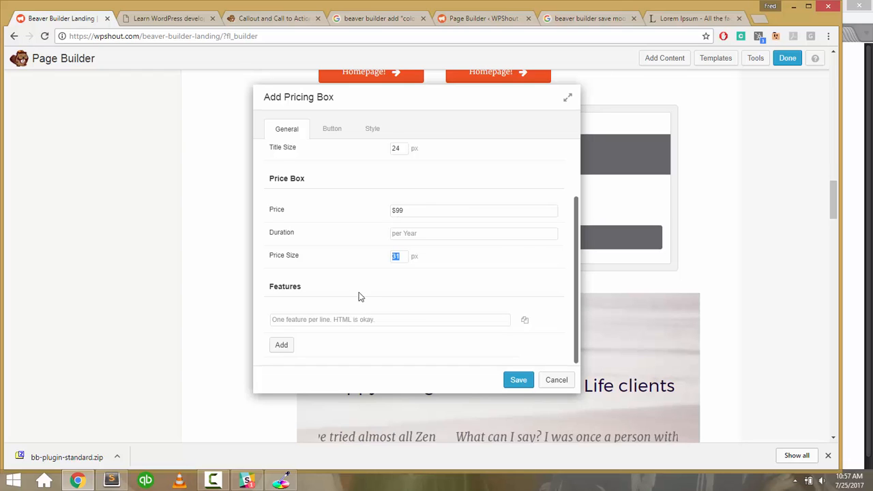
Add the features "<em>Feature One</em>" and "Feature Two" to the pricing box and save it.
{"action": "left_click", "coordinate": [337, 321]}
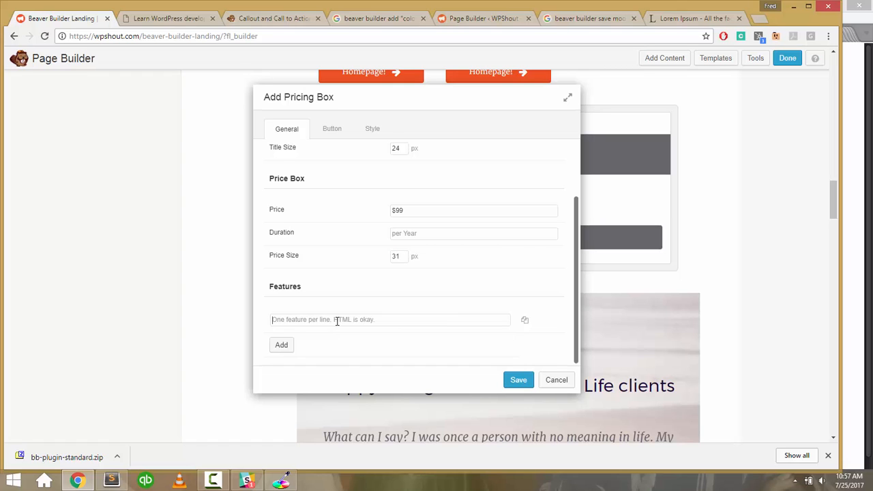
{"action": "type", "text": "<em>Feature One</em>"}
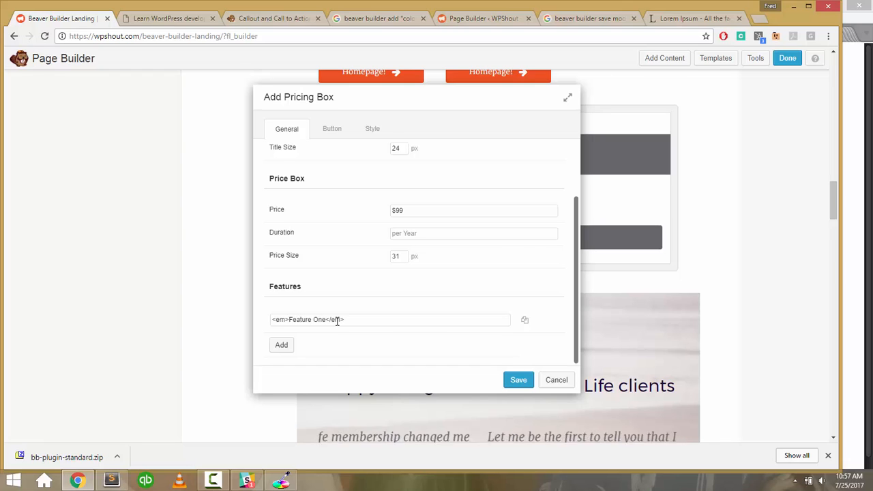
{"action": "left_click", "coordinate": [281, 345]}
{"action": "left_click", "coordinate": [300, 344]}
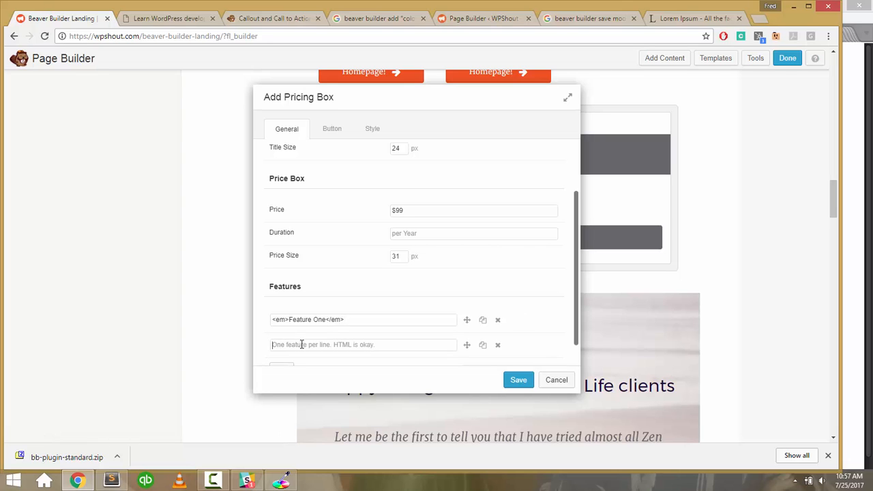
{"action": "type", "text": "Feature Two"}
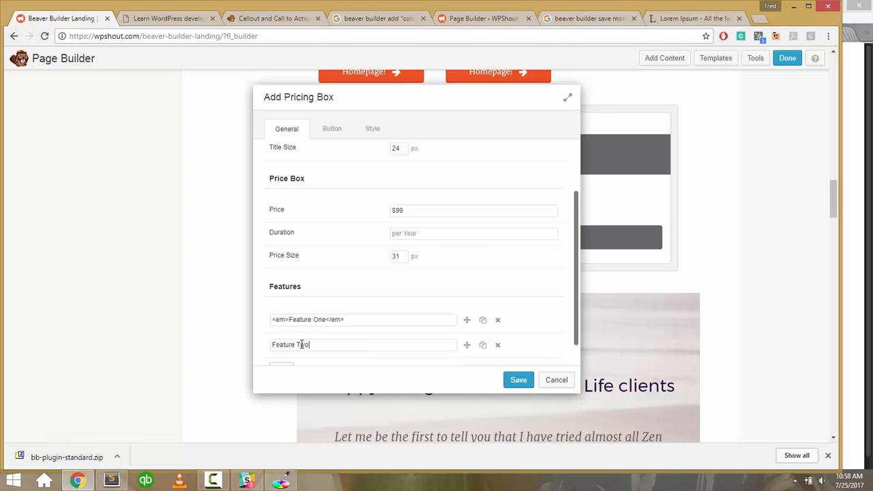
{"action": "scroll", "coordinate": [302, 345], "scroll_direction": "down", "scroll_amount": 1}
{"action": "left_click", "coordinate": [512, 382]}
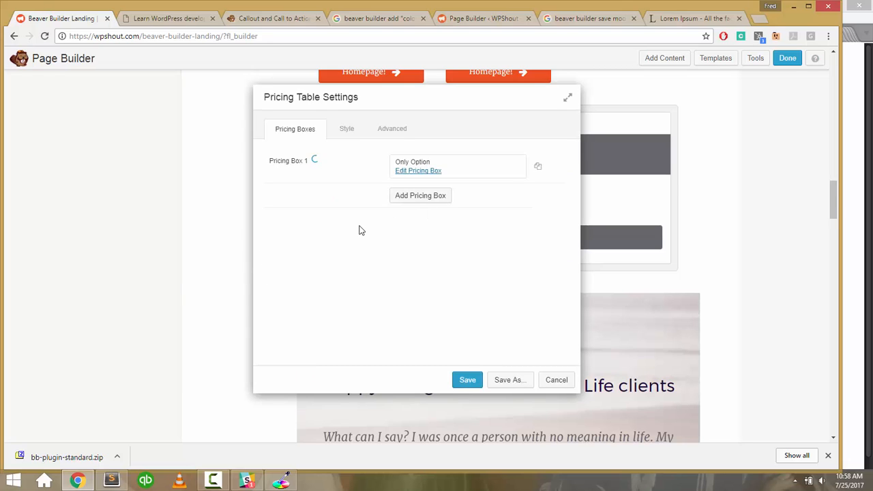
Move the pricing table settings dialog clear of the table and duplicate the pricing box to make three boxes.
{"action": "left_click", "coordinate": [346, 129]}
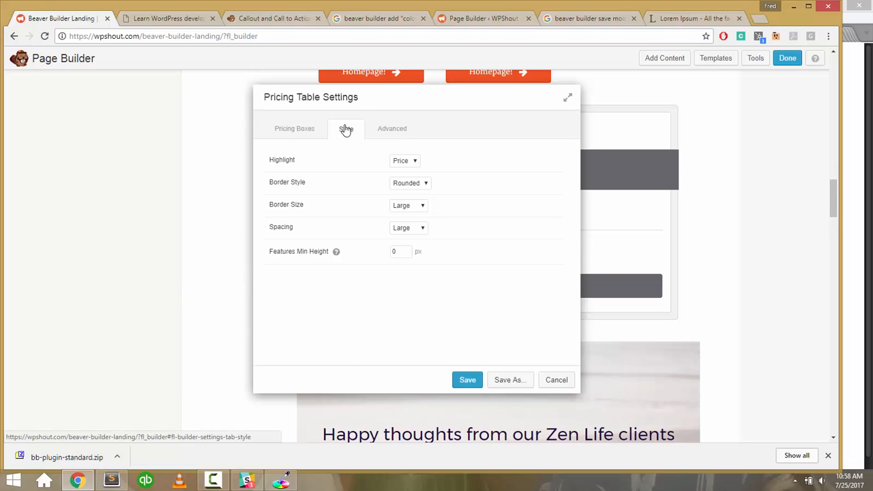
{"action": "left_click_drag", "start_coordinate": [384, 102], "coordinate": [163, 110]}
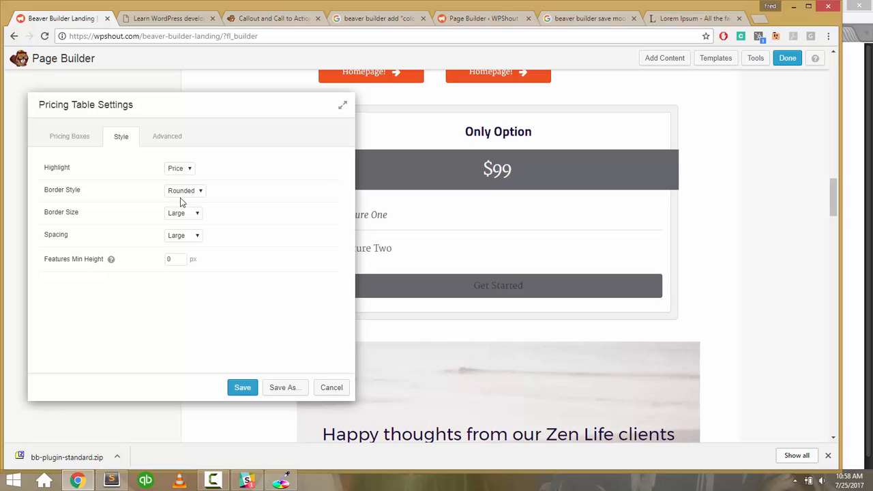
{"action": "left_click", "coordinate": [78, 144]}
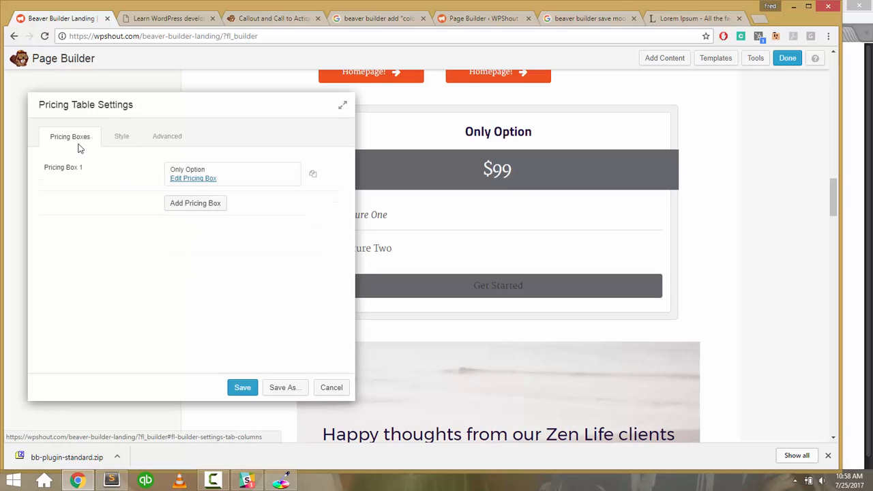
{"action": "left_click", "coordinate": [313, 175]}
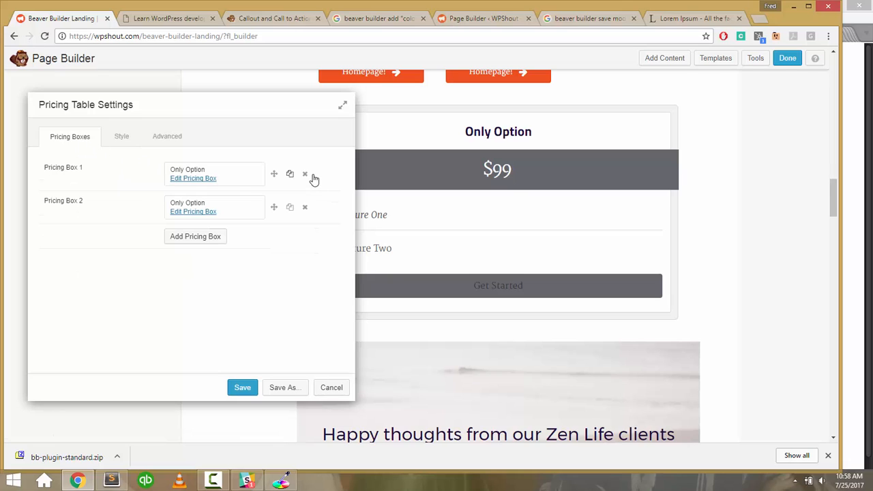
{"action": "left_click", "coordinate": [290, 206]}
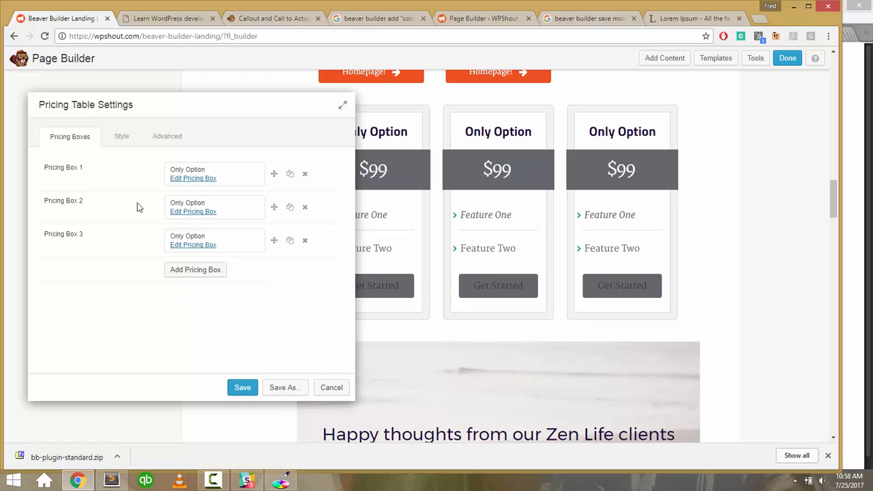
Edit the second pricing box and set its accent color to dark blue #002a6b.
{"action": "left_click", "coordinate": [121, 136]}
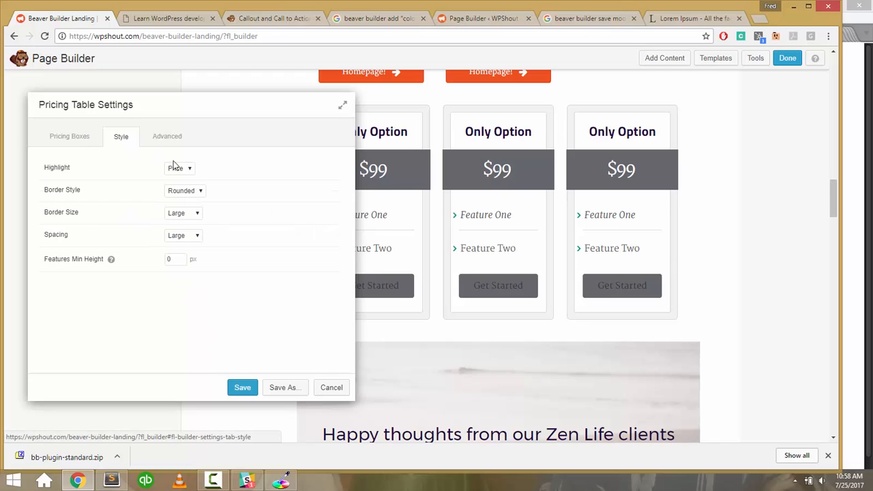
{"action": "left_click", "coordinate": [57, 137]}
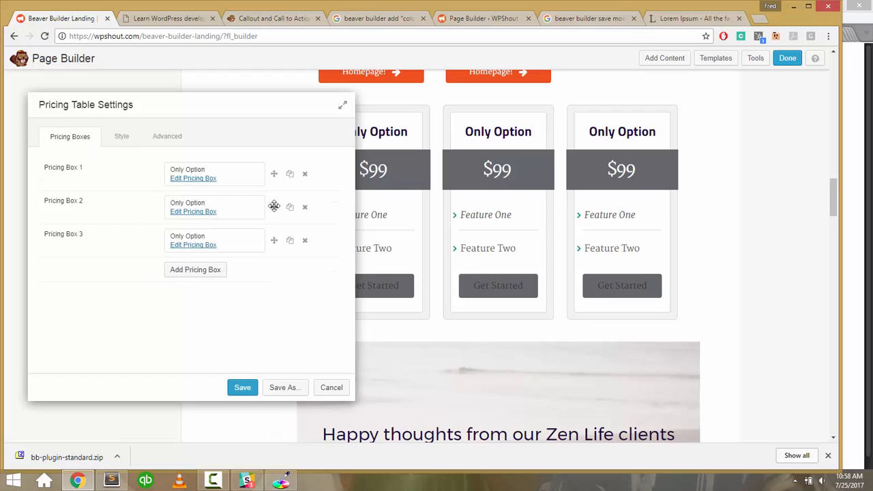
{"action": "left_click", "coordinate": [199, 212]}
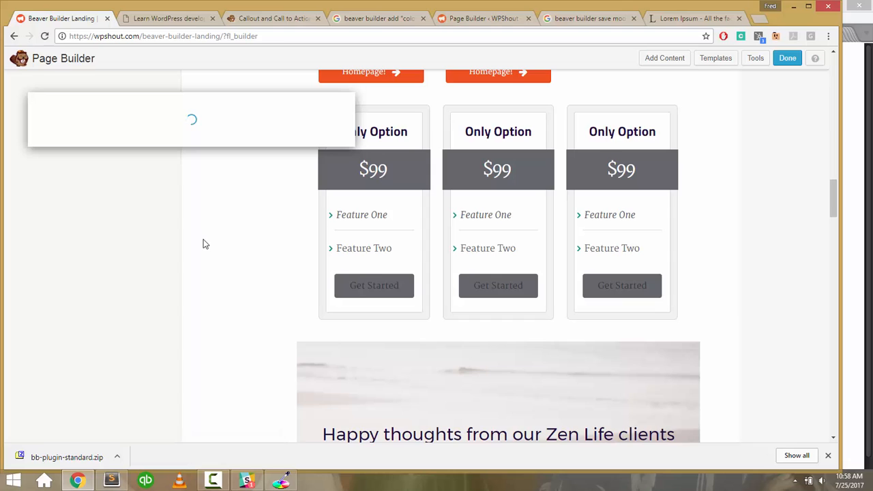
{"action": "scroll", "coordinate": [203, 244], "scroll_direction": "down", "scroll_amount": 3}
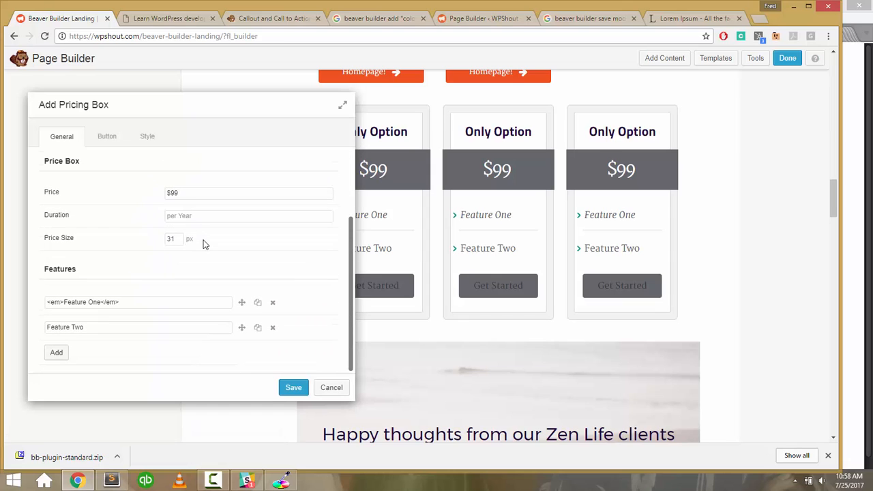
{"action": "scroll", "coordinate": [167, 300], "scroll_direction": "up", "scroll_amount": 3}
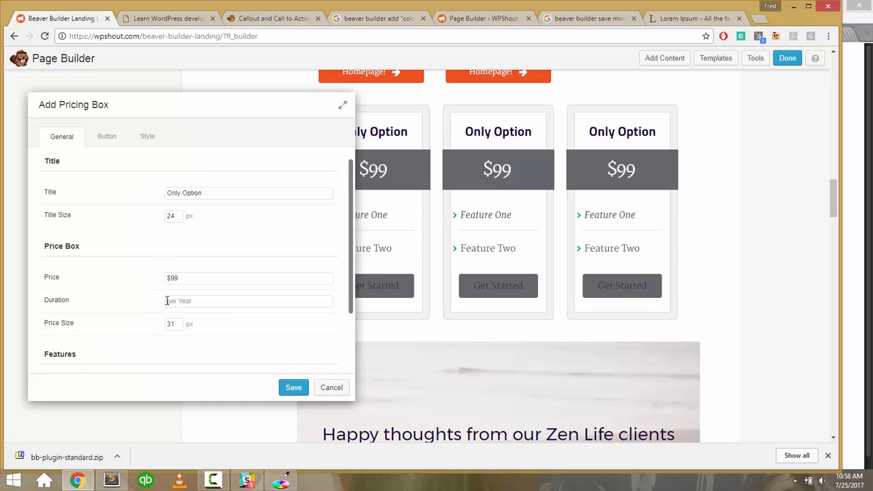
{"action": "left_click", "coordinate": [148, 139]}
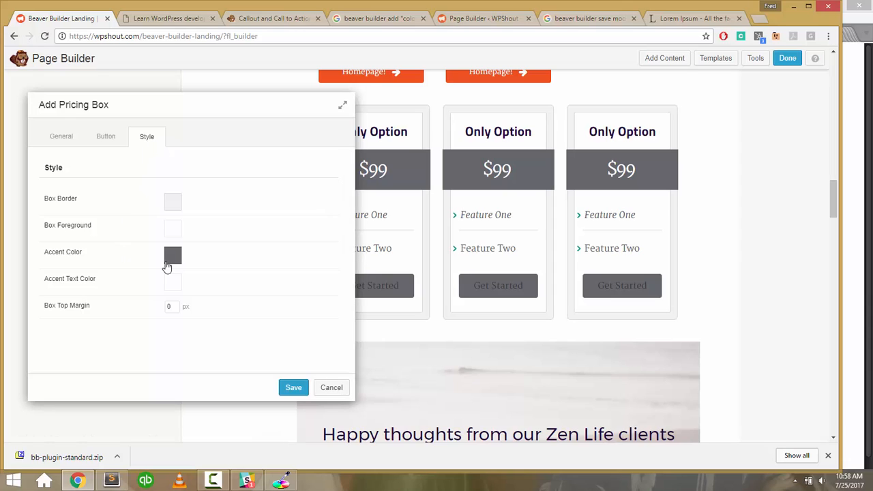
{"action": "left_click", "coordinate": [172, 256]}
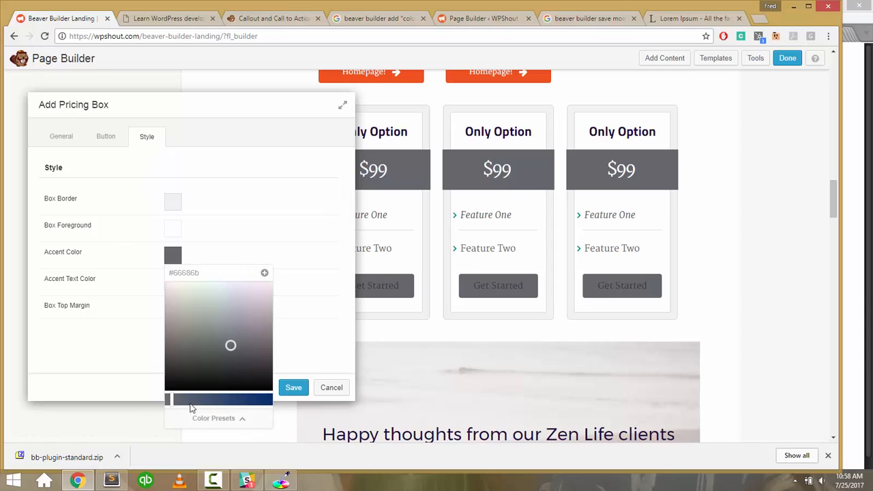
{"action": "left_click_drag", "start_coordinate": [254, 403], "coordinate": [285, 403]}
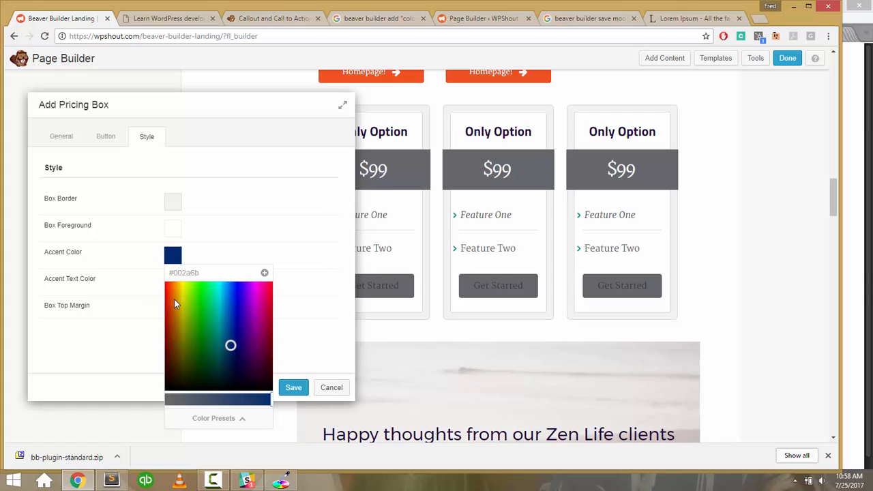
{"action": "left_click", "coordinate": [152, 306]}
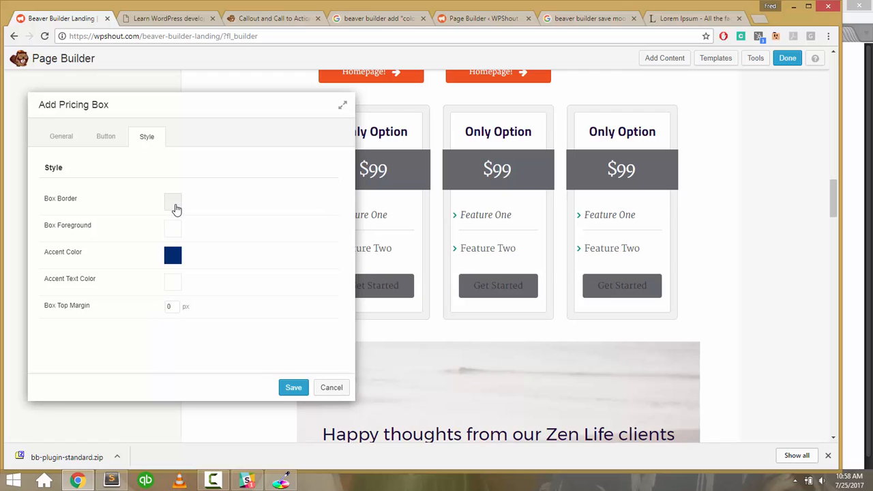
Open the second pricing box's border color for editing.
{"action": "left_click", "coordinate": [174, 203]}
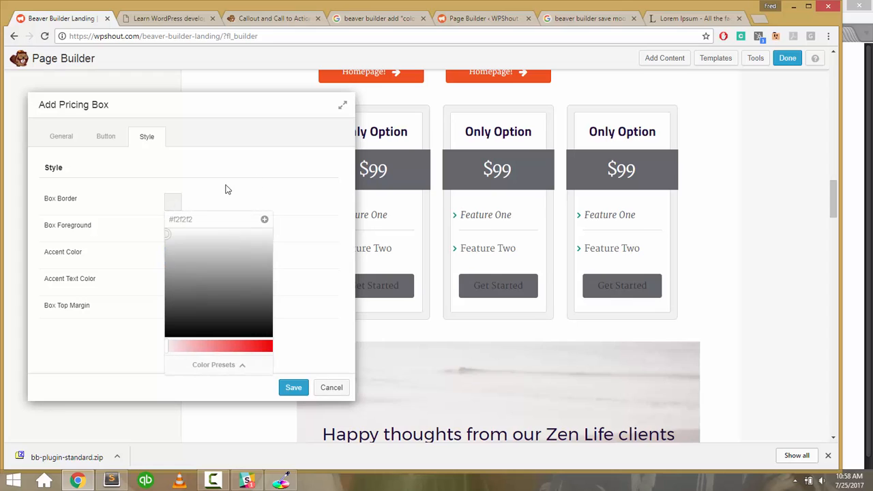
{"action": "left_click", "coordinate": [286, 176]}
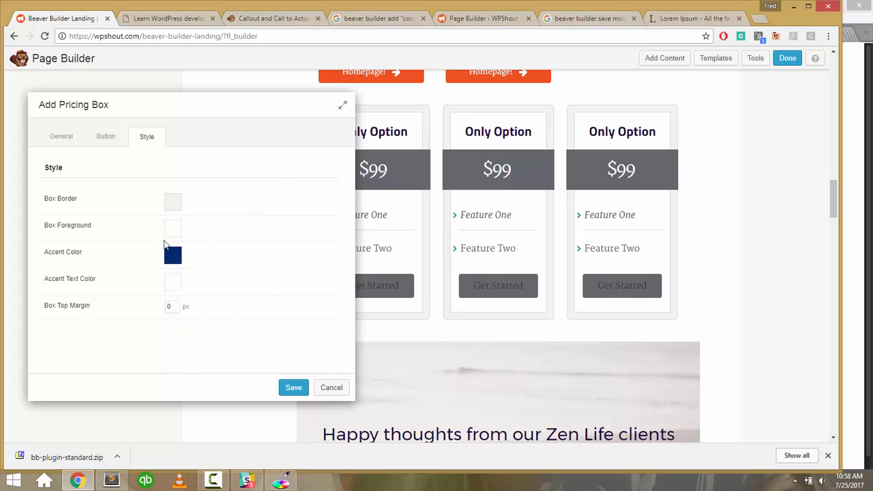
{"action": "left_click", "coordinate": [171, 208]}
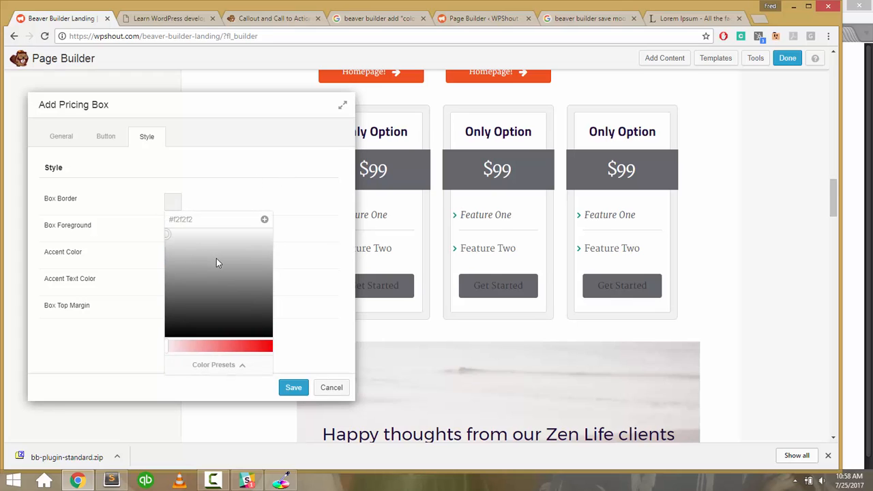
Save the second pricing box's accent color, set its button's text color to #ffffff, and save the pricing table.
{"action": "left_click", "coordinate": [292, 387]}
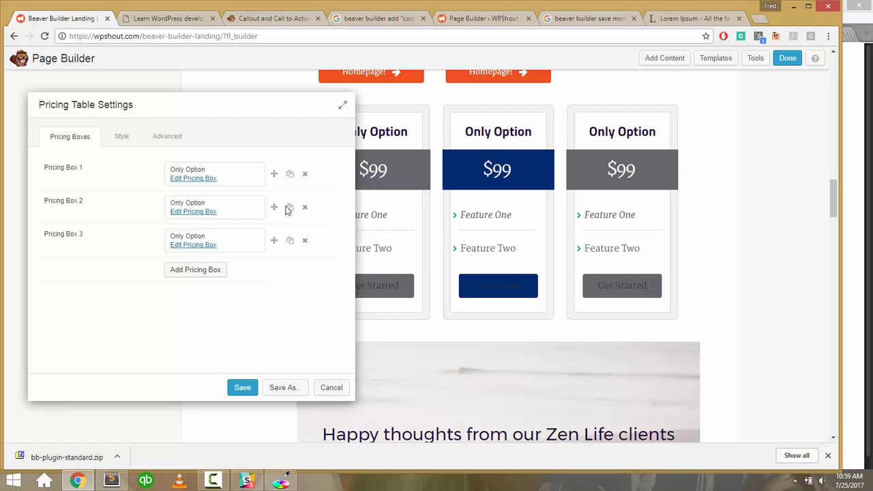
{"action": "left_click", "coordinate": [191, 212]}
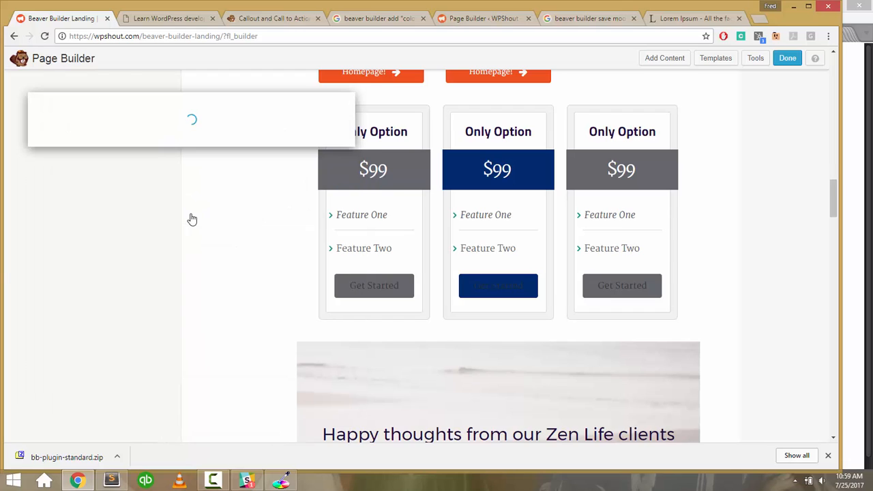
{"action": "left_click", "coordinate": [115, 139]}
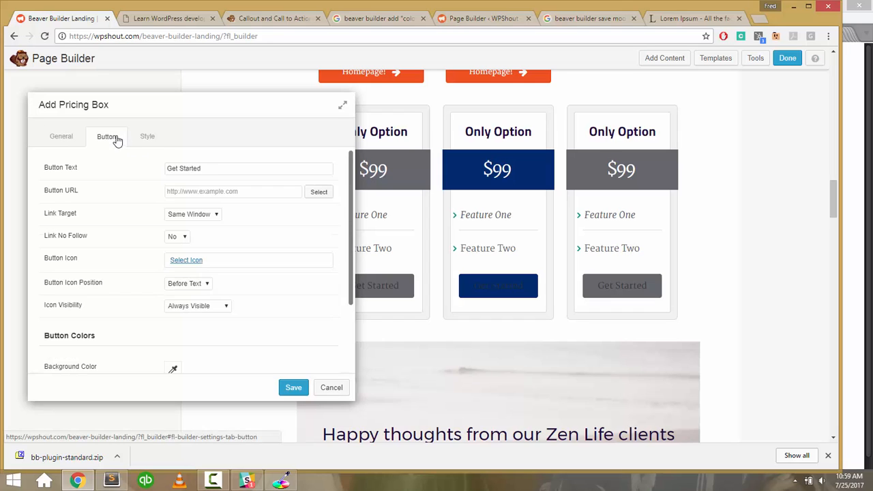
{"action": "left_click", "coordinate": [145, 137]}
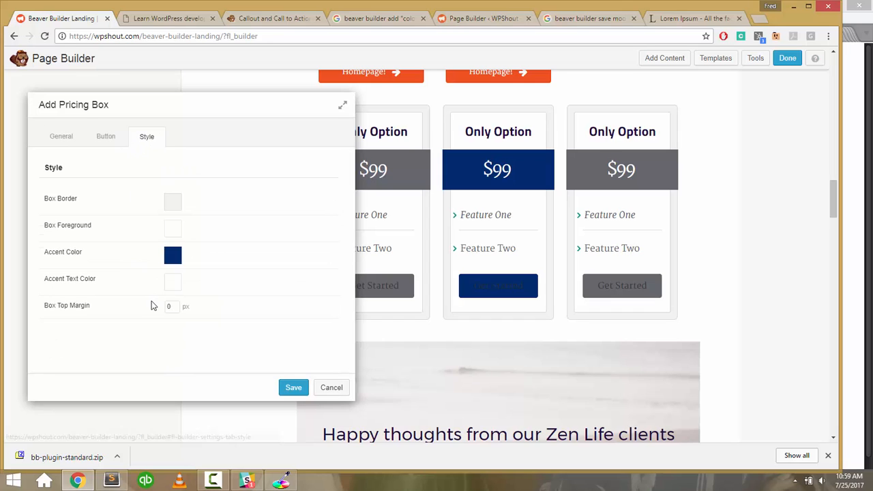
{"action": "left_click", "coordinate": [107, 136]}
{"action": "scroll", "coordinate": [142, 275], "scroll_direction": "down", "scroll_amount": 5}
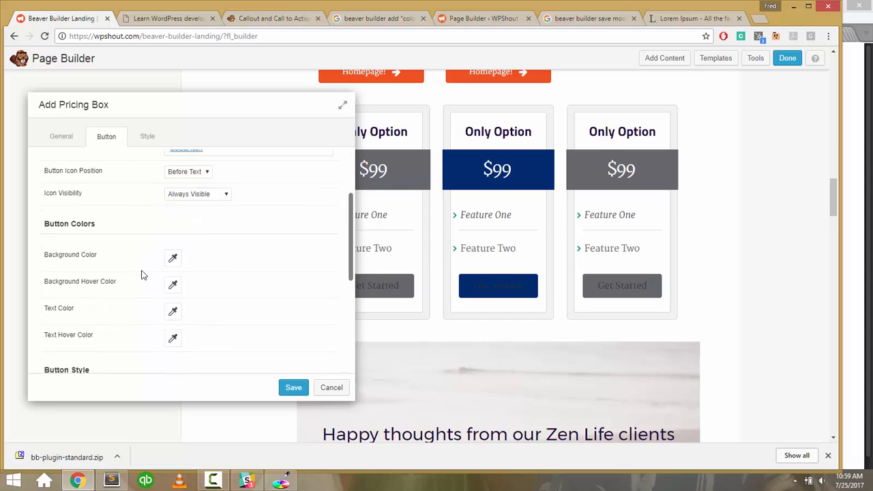
{"action": "scroll", "coordinate": [142, 275], "scroll_direction": "down", "scroll_amount": 2}
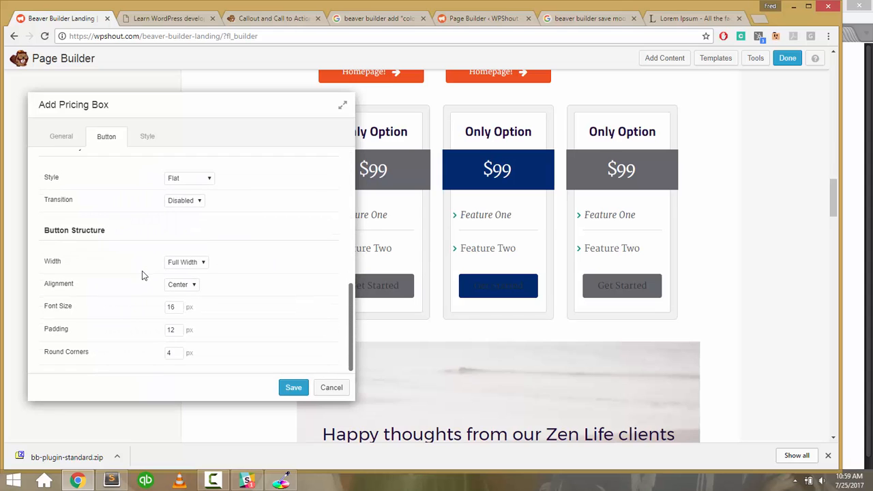
{"action": "scroll", "coordinate": [149, 315], "scroll_direction": "up", "scroll_amount": 3}
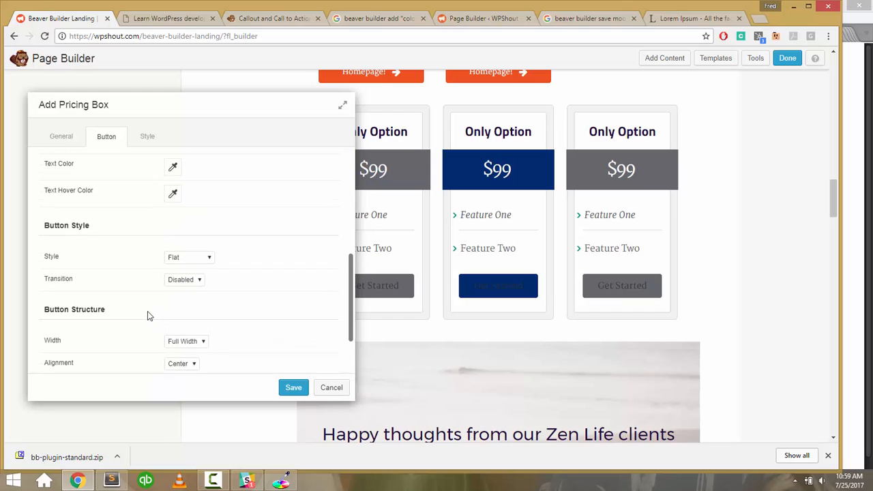
{"action": "scroll", "coordinate": [148, 315], "scroll_direction": "up", "scroll_amount": 1}
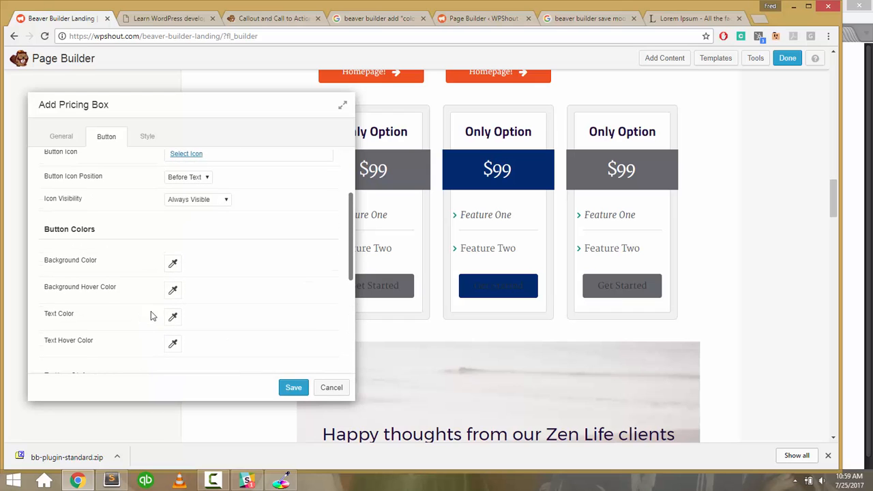
{"action": "left_click", "coordinate": [173, 318]}
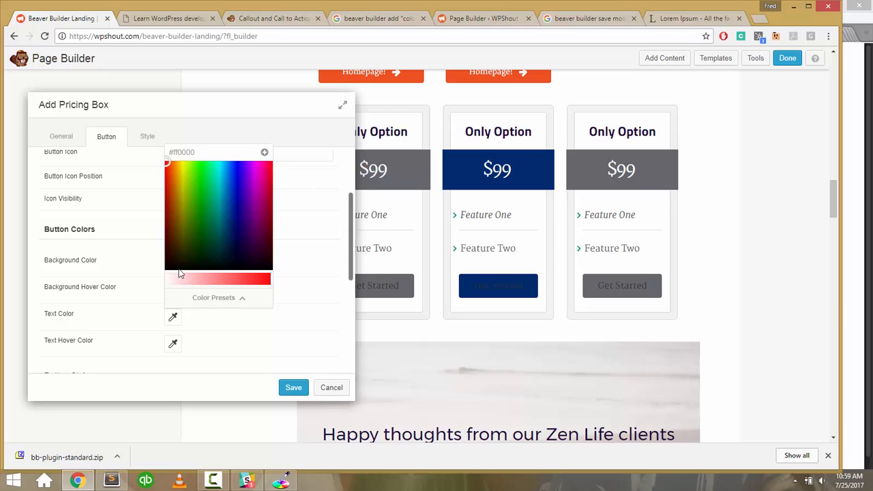
{"action": "left_click_drag", "start_coordinate": [212, 284], "coordinate": [159, 282]}
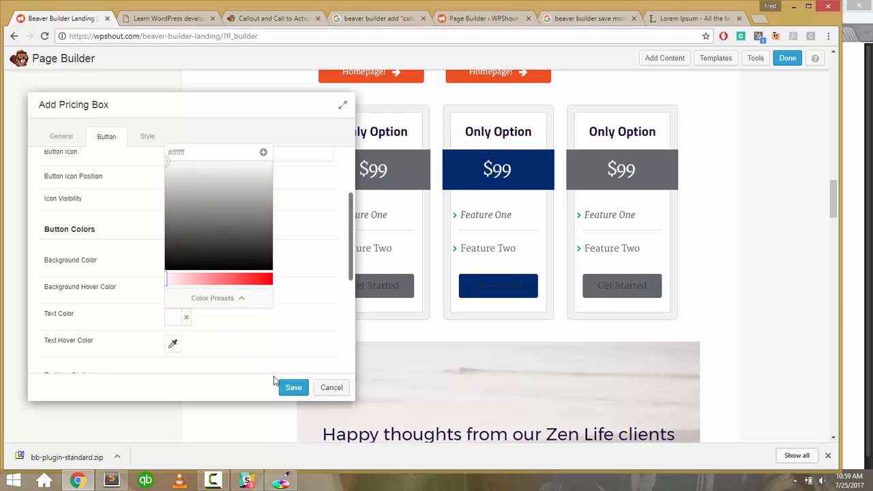
{"action": "left_click", "coordinate": [290, 386]}
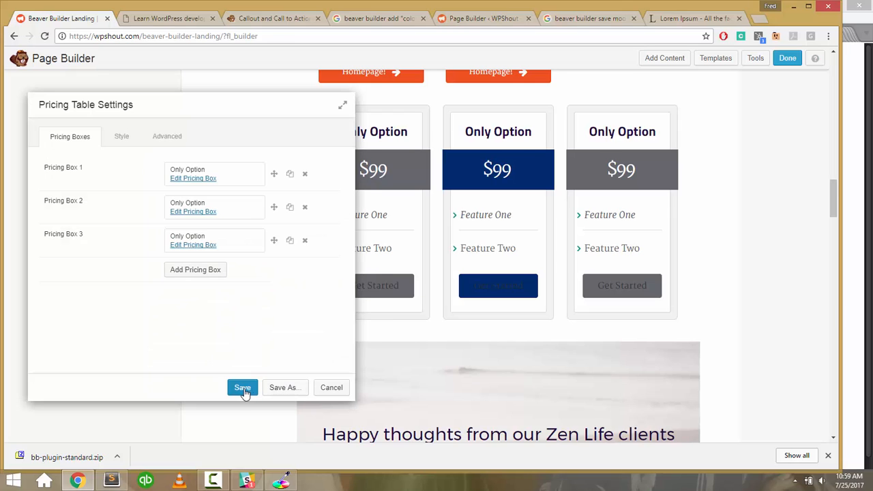
{"action": "left_click", "coordinate": [243, 388]}
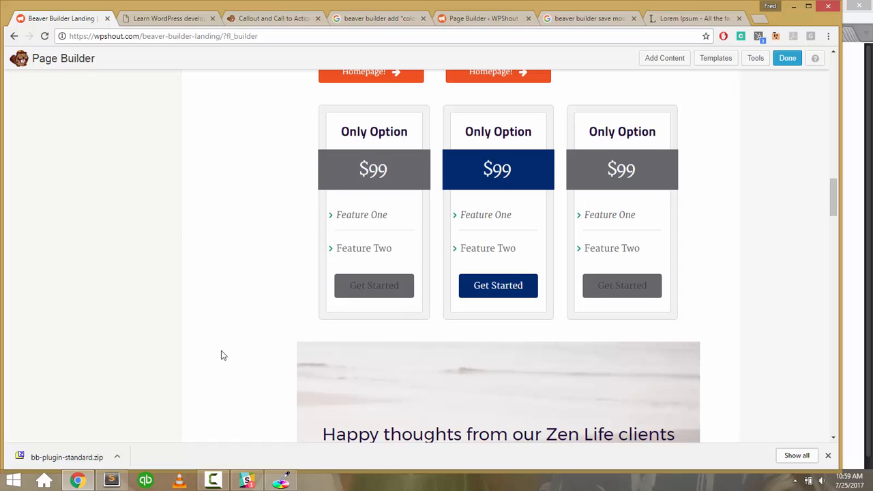
Finish editing and publish the page with the restyled pricing table.
{"action": "scroll", "coordinate": [221, 355], "scroll_direction": "up", "scroll_amount": 1}
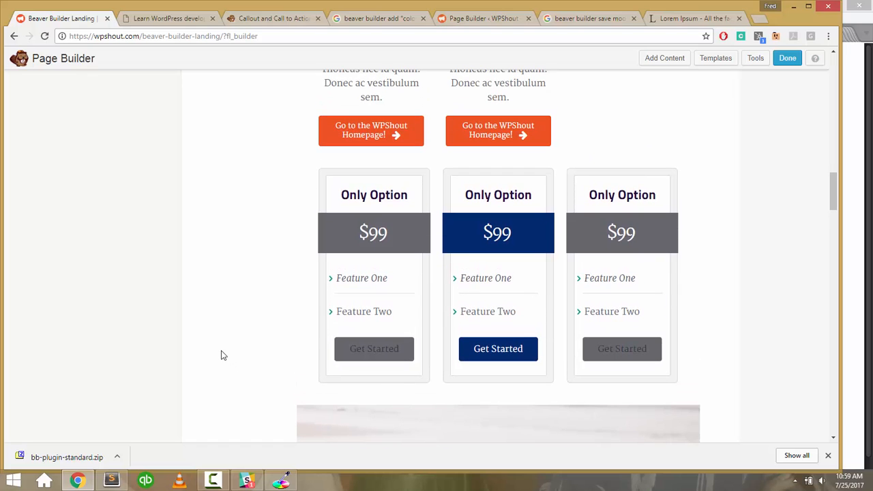
{"action": "scroll", "coordinate": [221, 355], "scroll_direction": "down", "scroll_amount": 1}
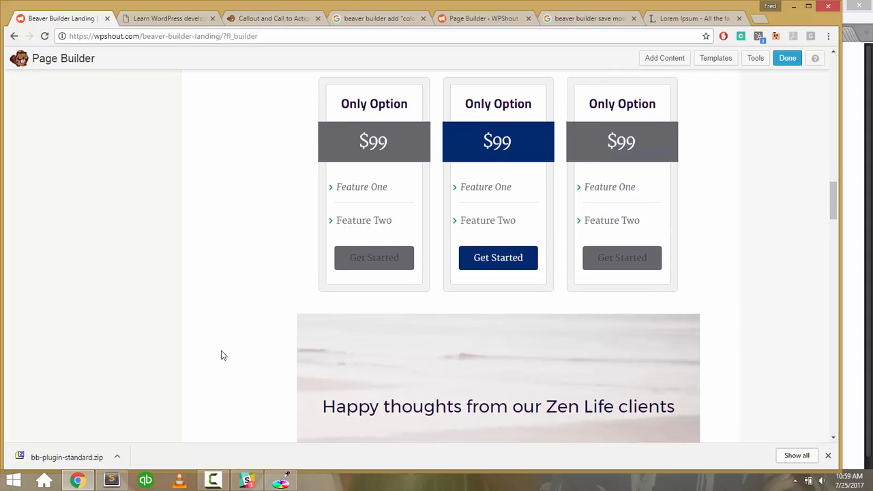
{"action": "scroll", "coordinate": [221, 355], "scroll_direction": "up", "scroll_amount": 1}
{"action": "scroll", "coordinate": [223, 355], "scroll_direction": "down", "scroll_amount": 1}
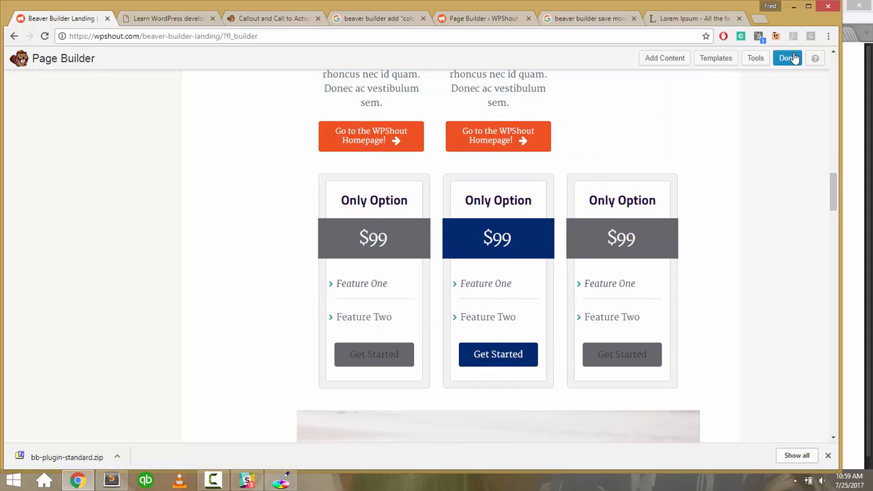
{"action": "left_click", "coordinate": [791, 58]}
{"action": "left_click", "coordinate": [390, 217]}
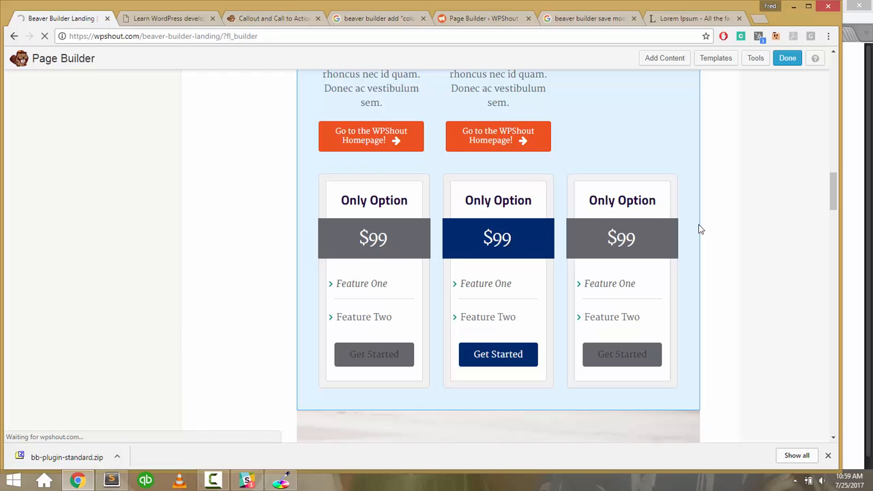
Review the three-box pricing table on the published page.
{"action": "scroll", "coordinate": [767, 192], "scroll_direction": "down", "scroll_amount": 10}
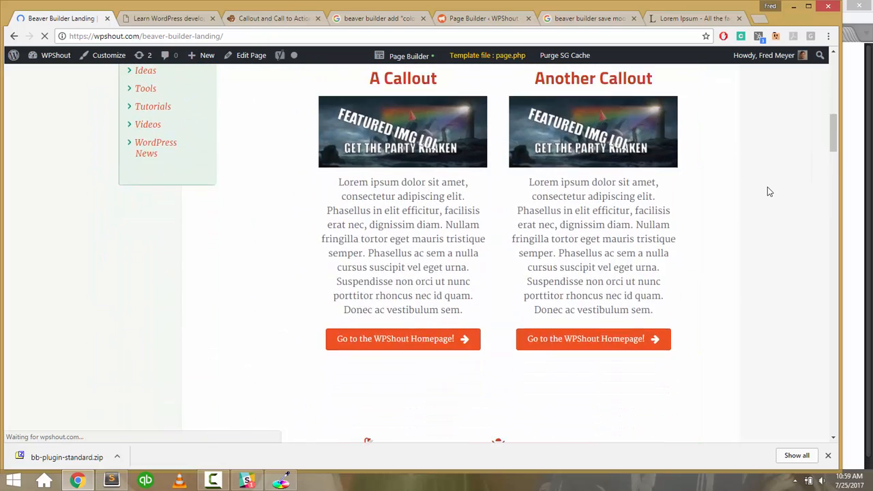
{"action": "scroll", "coordinate": [767, 192], "scroll_direction": "down", "scroll_amount": 10}
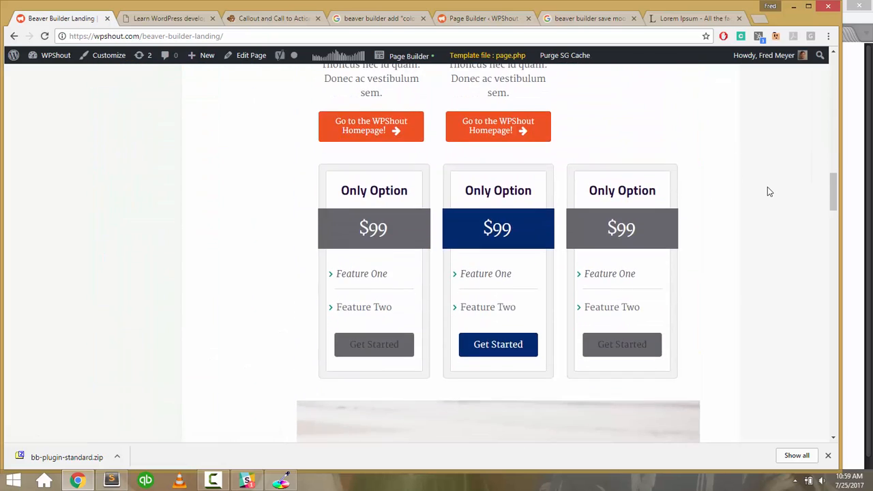
{"action": "scroll", "coordinate": [768, 192], "scroll_direction": "down", "scroll_amount": 2}
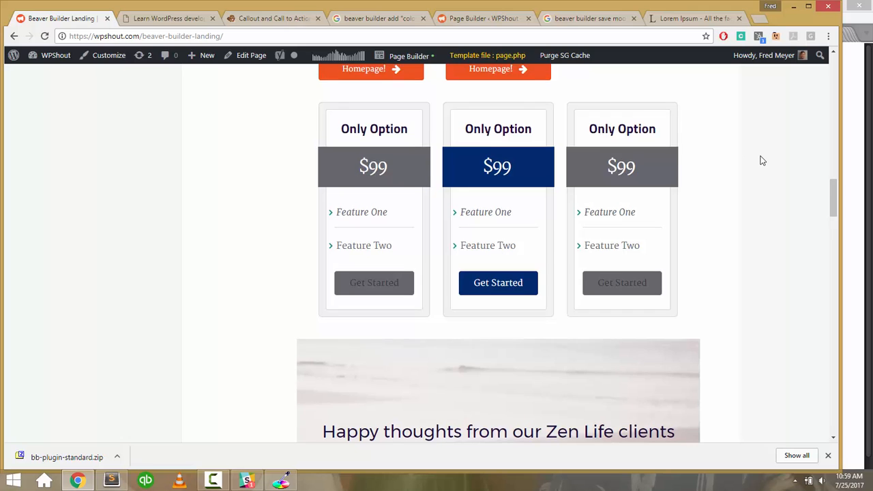
Reopen the page in the builder and browse the available advanced modules and row layouts.
{"action": "scroll", "coordinate": [760, 160], "scroll_direction": "up", "scroll_amount": 15}
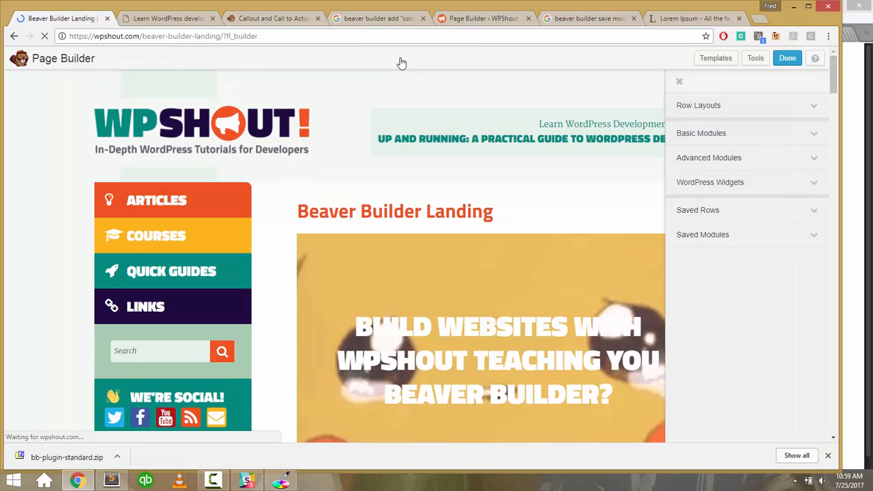
{"action": "left_click", "coordinate": [714, 164]}
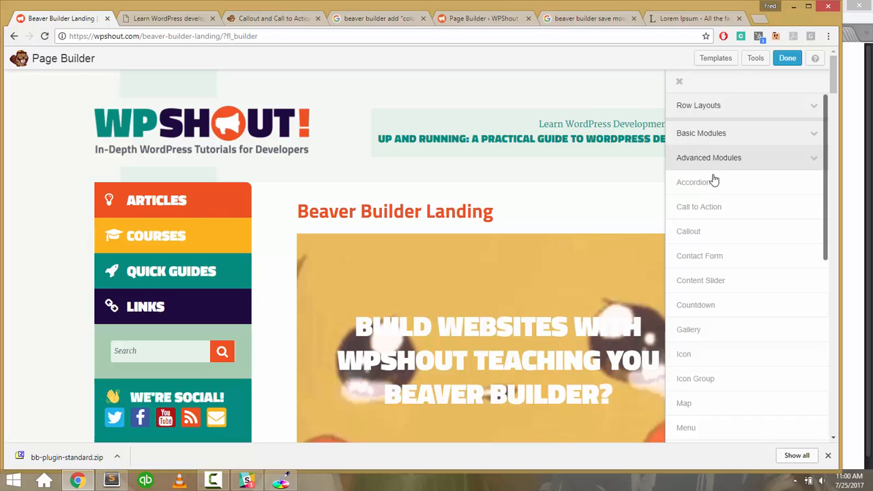
{"action": "scroll", "coordinate": [727, 234], "scroll_direction": "down", "scroll_amount": 5}
{"action": "scroll", "coordinate": [728, 232], "scroll_direction": "up", "scroll_amount": 5}
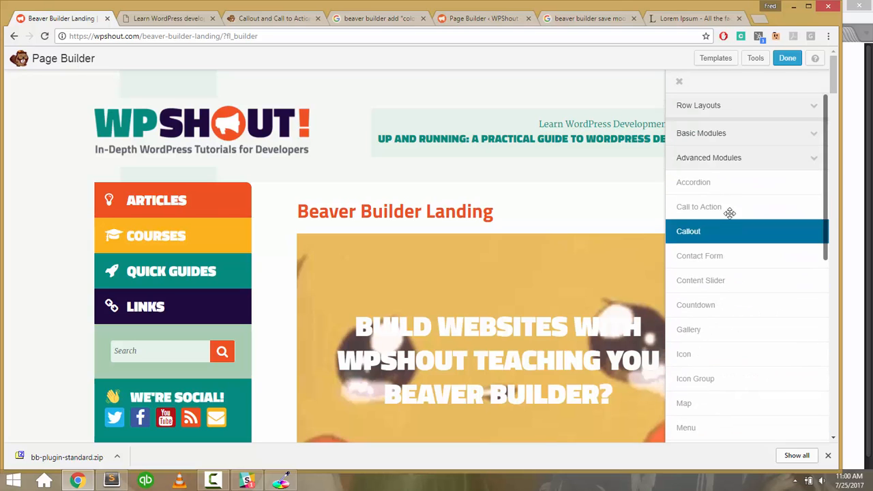
{"action": "left_click", "coordinate": [735, 103]}
{"action": "left_click", "coordinate": [735, 103]}
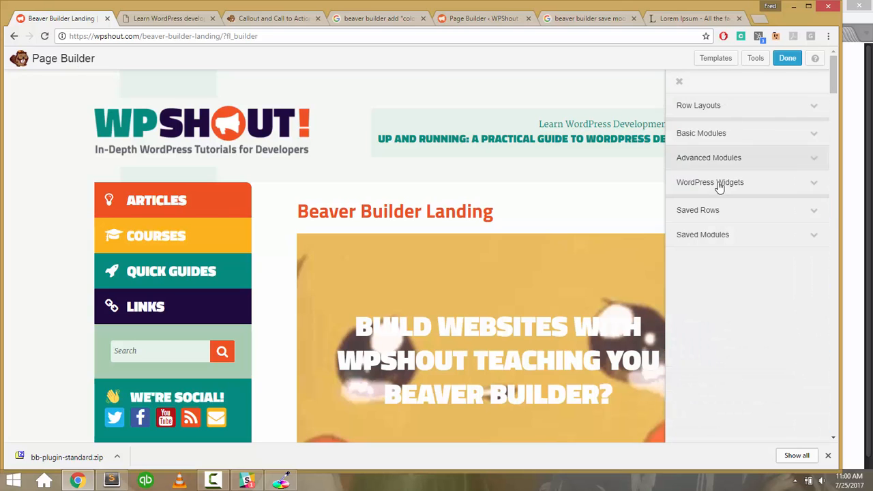
Append the Let's Meat landing page template to the page as a new layout, keeping the existing one.
{"action": "left_click", "coordinate": [726, 63]}
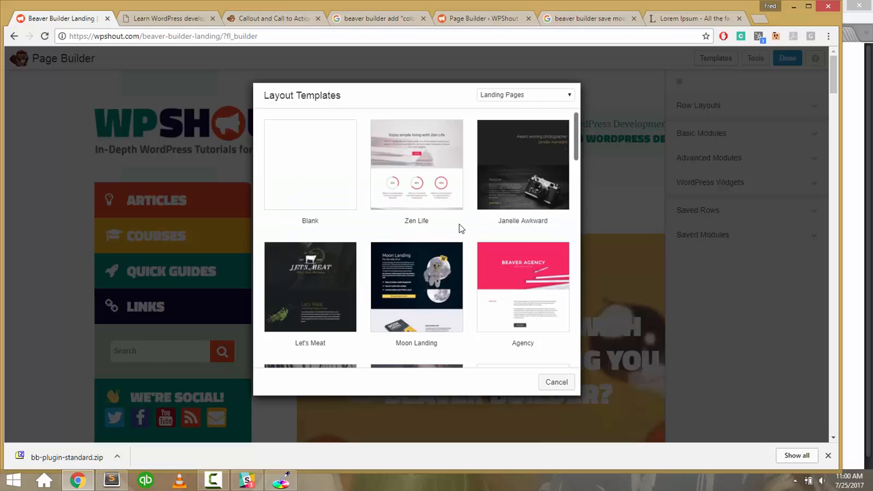
{"action": "scroll", "coordinate": [460, 225], "scroll_direction": "down", "scroll_amount": 10}
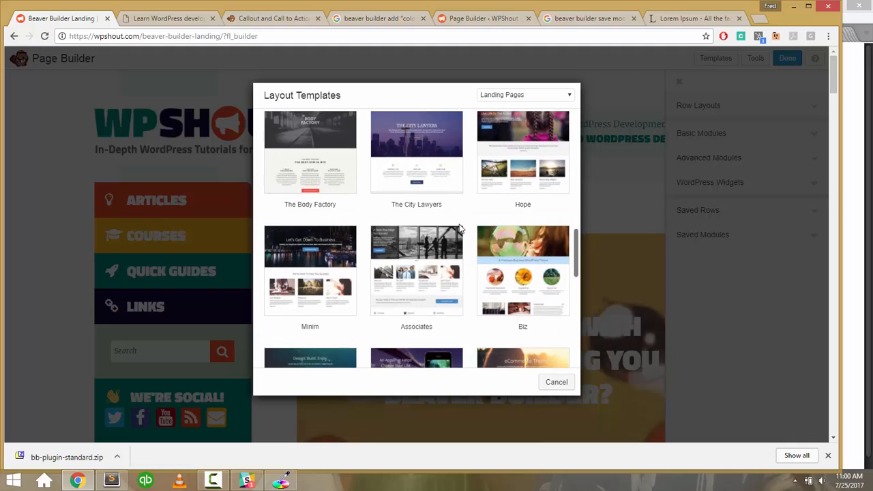
{"action": "scroll", "coordinate": [459, 229], "scroll_direction": "down", "scroll_amount": 5}
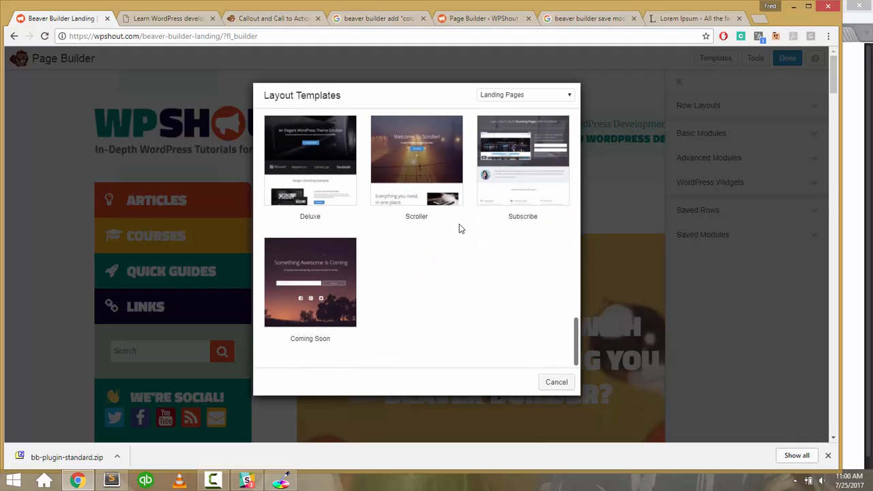
{"action": "scroll", "coordinate": [459, 229], "scroll_direction": "up", "scroll_amount": 14}
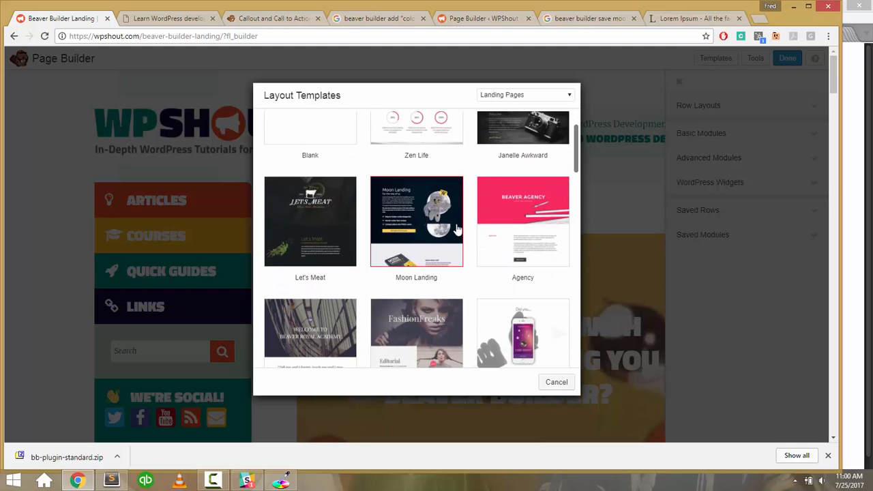
{"action": "left_click", "coordinate": [318, 218]}
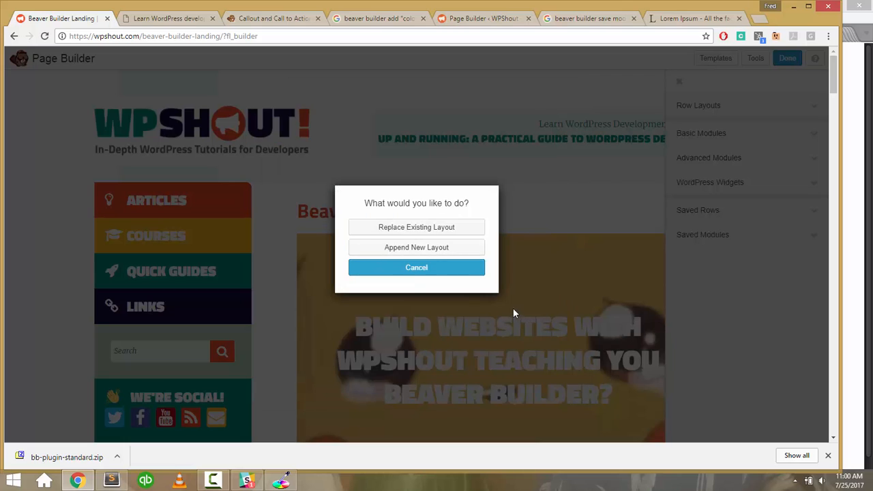
{"action": "left_click", "coordinate": [450, 250]}
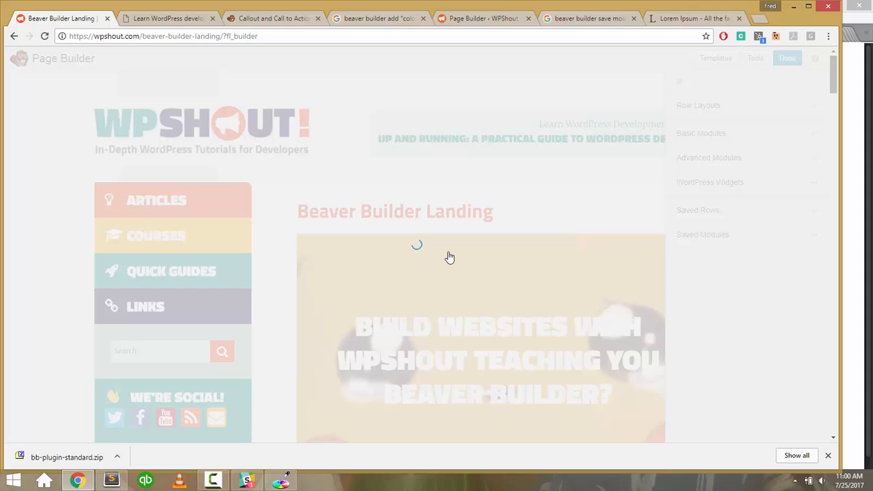
Close the content list and examine the page's sections down to the Zen Life course comparison bars.
{"action": "scroll", "coordinate": [448, 256], "scroll_direction": "down", "scroll_amount": 10}
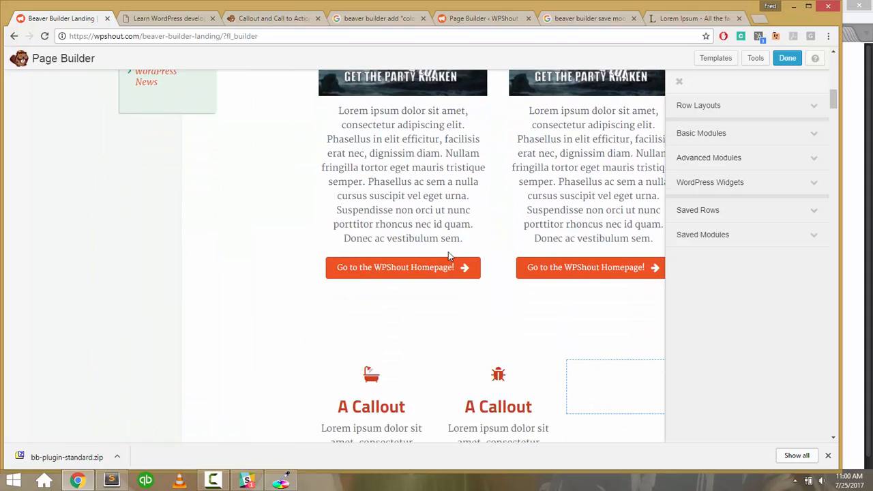
{"action": "scroll", "coordinate": [448, 256], "scroll_direction": "down", "scroll_amount": 2}
{"action": "left_click", "coordinate": [679, 82]}
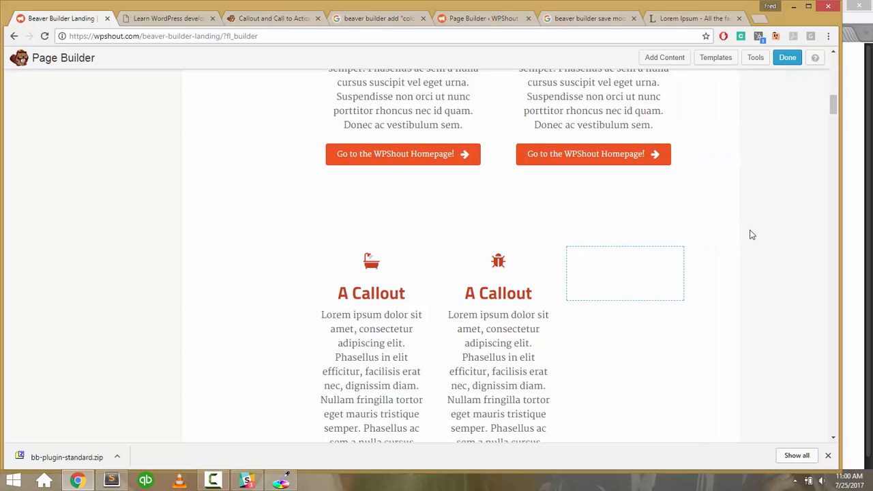
{"action": "scroll", "coordinate": [750, 235], "scroll_direction": "down", "scroll_amount": 15}
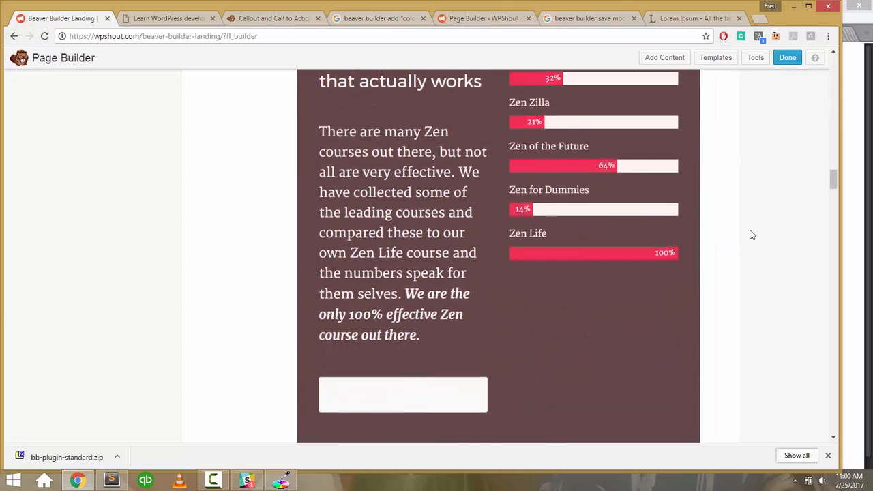
{"action": "scroll", "coordinate": [751, 235], "scroll_direction": "down", "scroll_amount": 4}
{"action": "scroll", "coordinate": [751, 234], "scroll_direction": "up", "scroll_amount": 7}
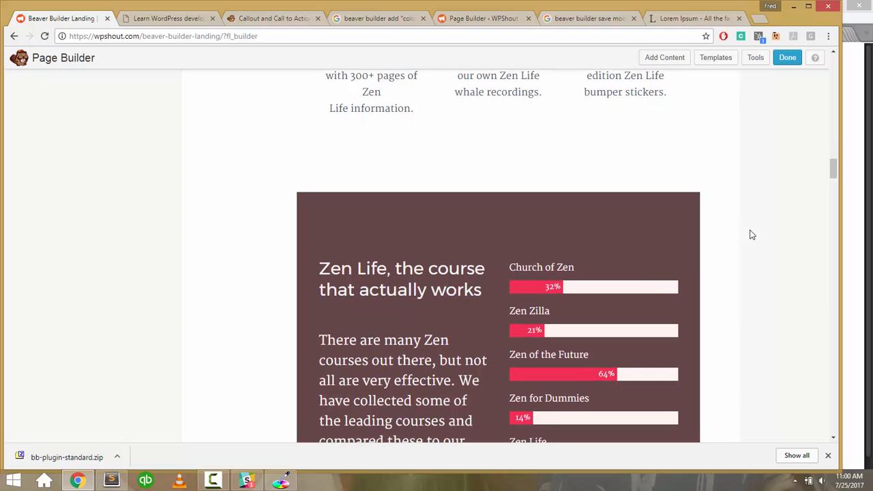
{"action": "scroll", "coordinate": [751, 234], "scroll_direction": "down", "scroll_amount": 3}
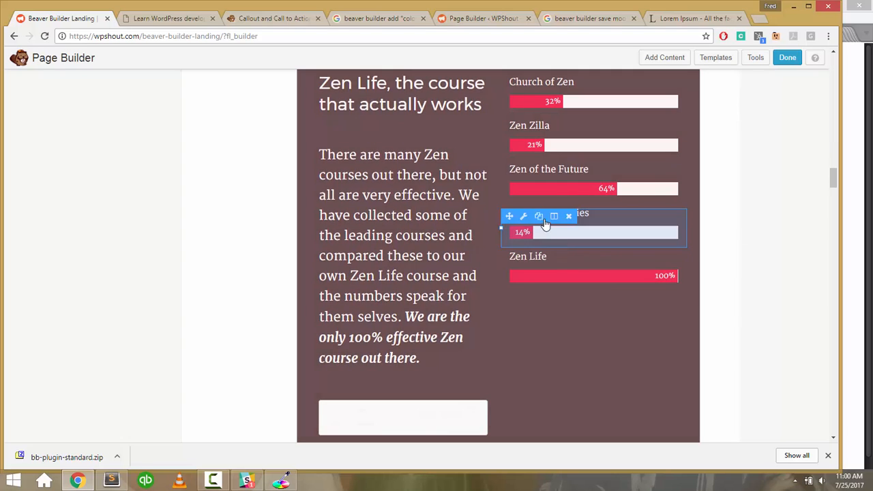
{"action": "scroll", "coordinate": [769, 165], "scroll_direction": "up", "scroll_amount": 1}
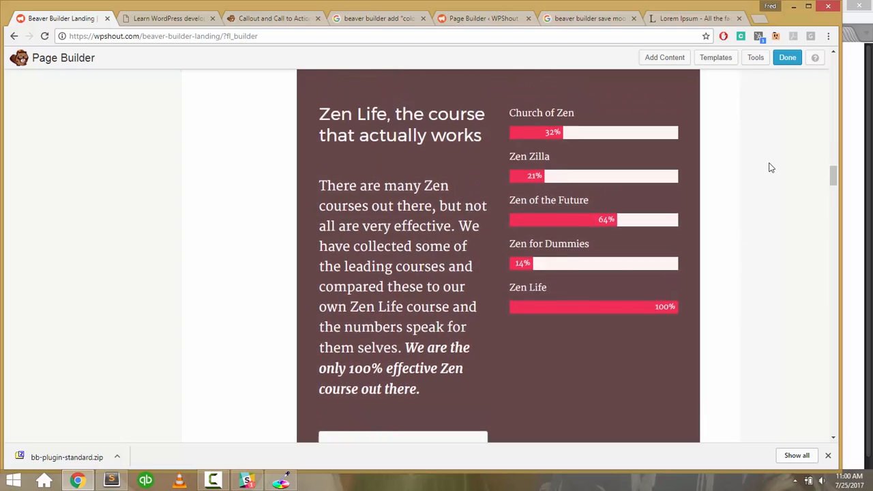
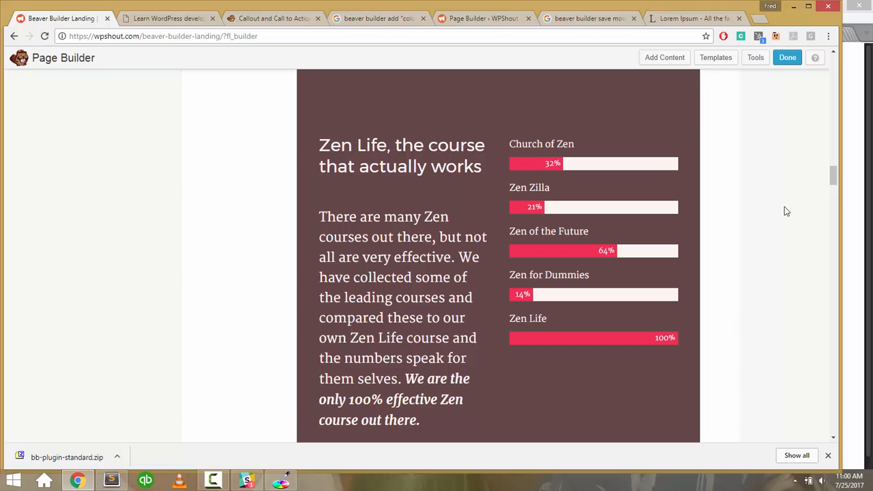
Examine the remaining Zen Life and Let's Meat sections of the page down to the site footer.
{"action": "scroll", "coordinate": [785, 212], "scroll_direction": "down", "scroll_amount": 10}
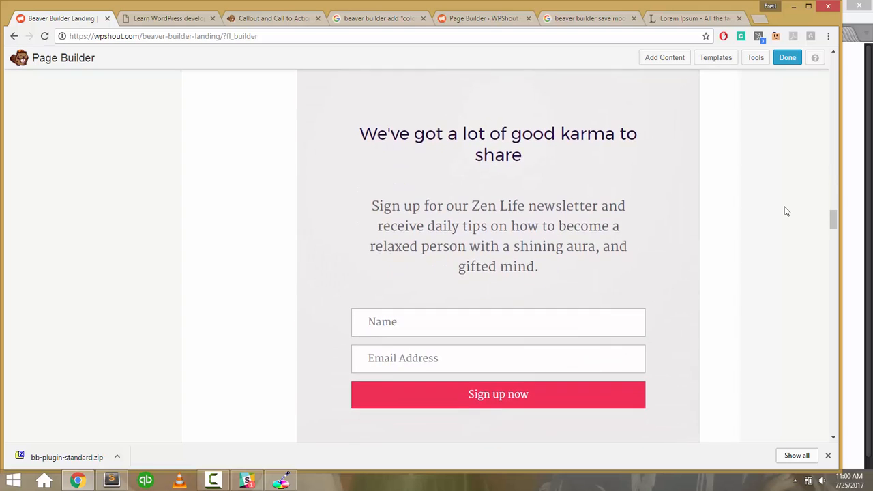
{"action": "scroll", "coordinate": [784, 211], "scroll_direction": "down", "scroll_amount": 10}
{"action": "scroll", "coordinate": [785, 211], "scroll_direction": "up", "scroll_amount": 2}
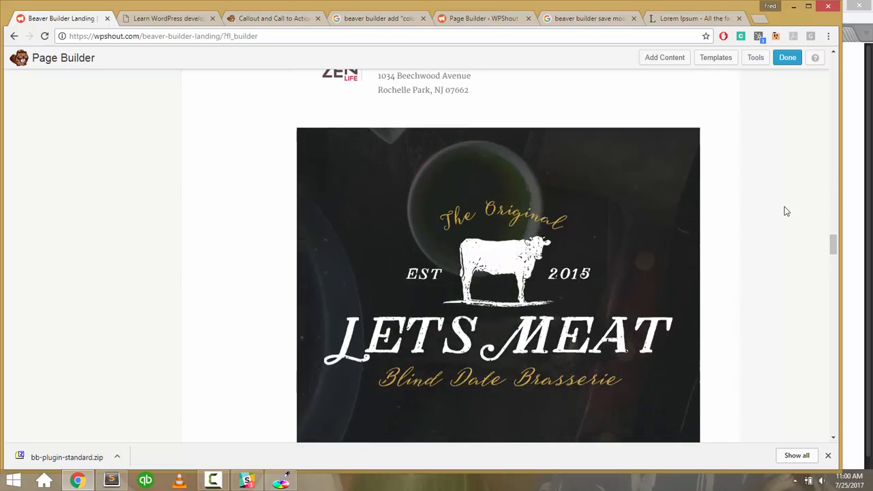
{"action": "scroll", "coordinate": [785, 211], "scroll_direction": "up", "scroll_amount": 10}
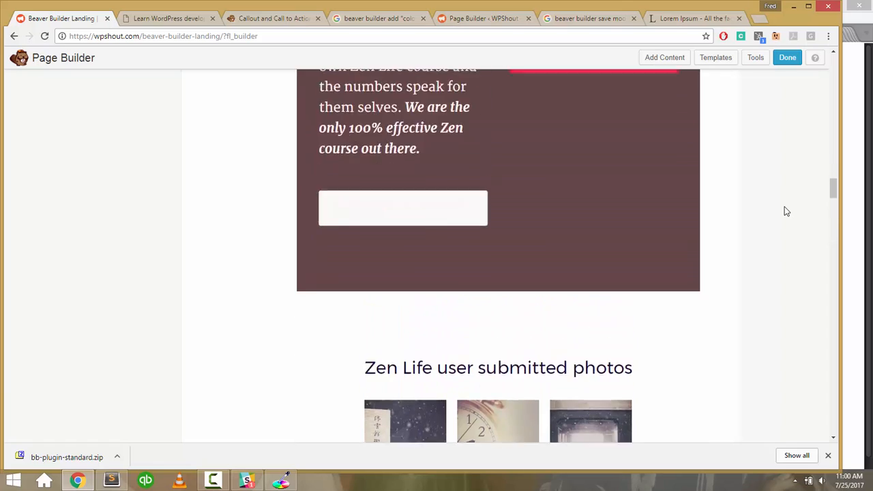
{"action": "scroll", "coordinate": [784, 211], "scroll_direction": "up", "scroll_amount": 10}
{"action": "scroll", "coordinate": [785, 212], "scroll_direction": "down", "scroll_amount": 15}
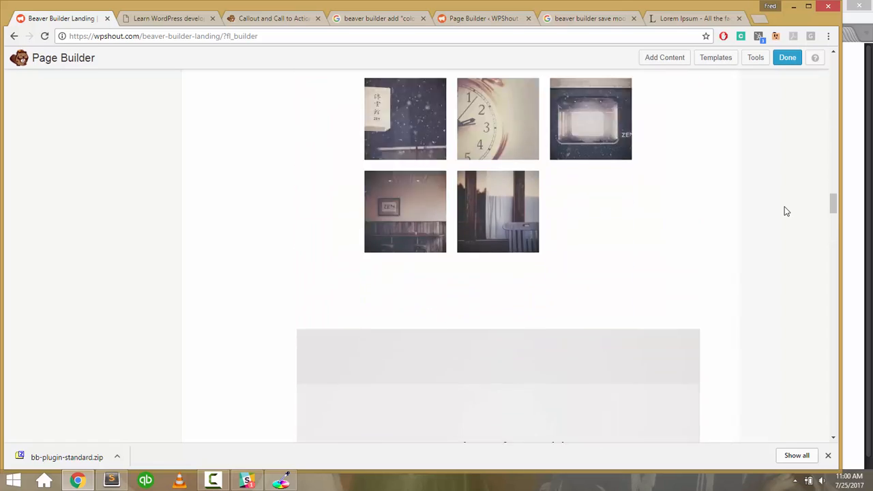
{"action": "scroll", "coordinate": [784, 211], "scroll_direction": "down", "scroll_amount": 15}
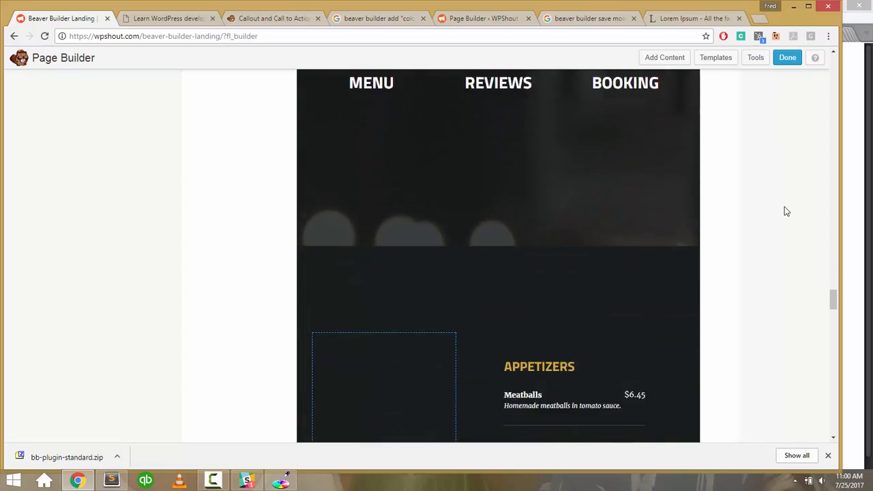
{"action": "scroll", "coordinate": [784, 211], "scroll_direction": "down", "scroll_amount": 15}
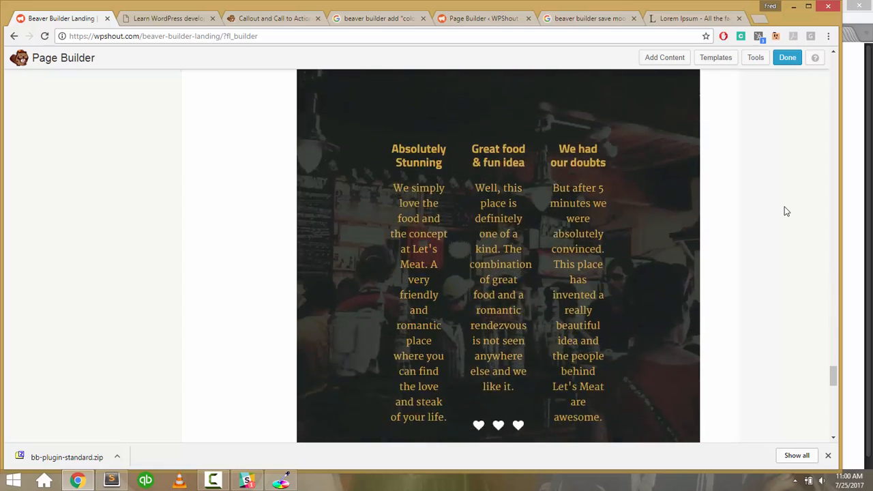
{"action": "scroll", "coordinate": [784, 212], "scroll_direction": "down", "scroll_amount": 10}
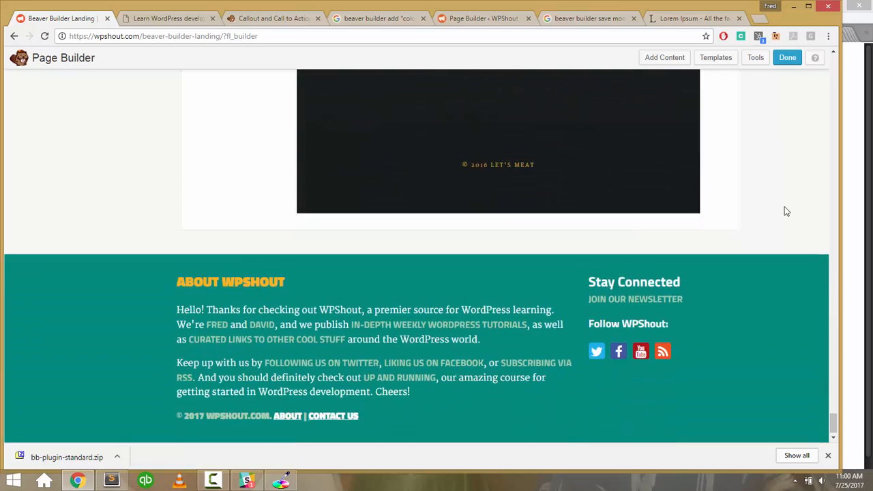
{"action": "scroll", "coordinate": [784, 211], "scroll_direction": "up", "scroll_amount": 12}
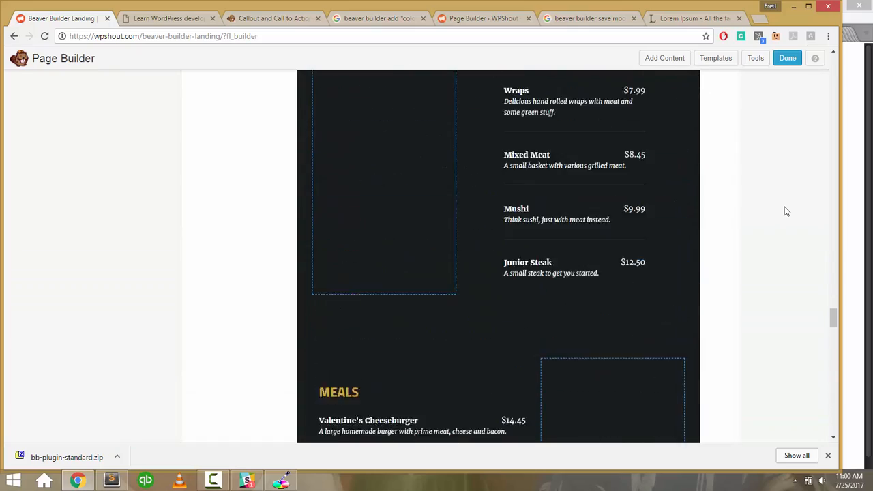
{"action": "scroll", "coordinate": [784, 211], "scroll_direction": "up", "scroll_amount": 15}
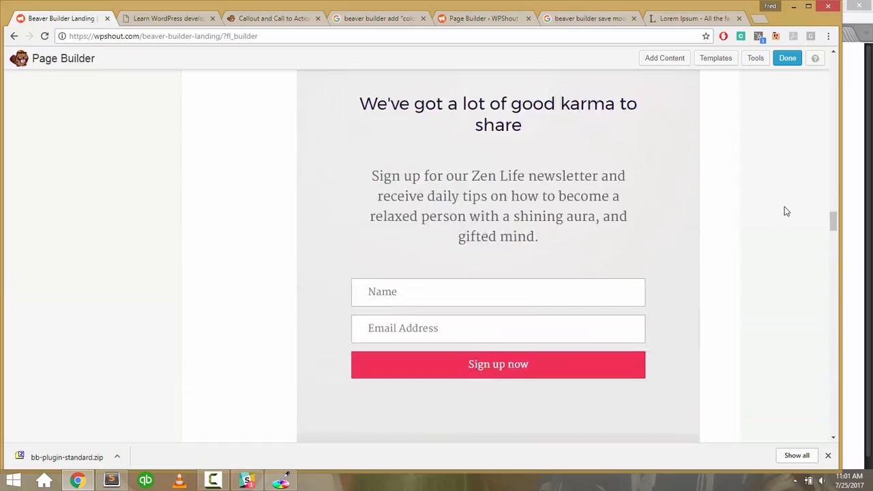
Delete the Zen Life footer row containing the company address and social icons.
{"action": "scroll", "coordinate": [784, 212], "scroll_direction": "up", "scroll_amount": 2}
{"action": "scroll", "coordinate": [784, 211], "scroll_direction": "down", "scroll_amount": 7}
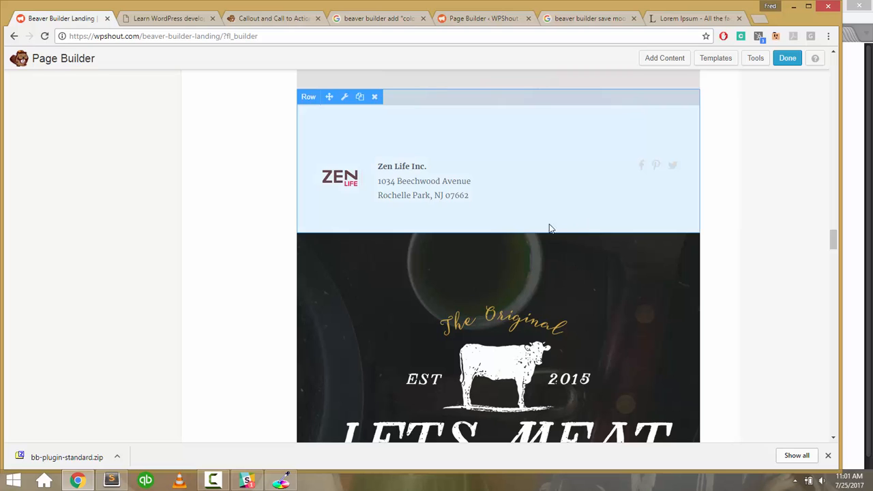
{"action": "left_click", "coordinate": [375, 98]}
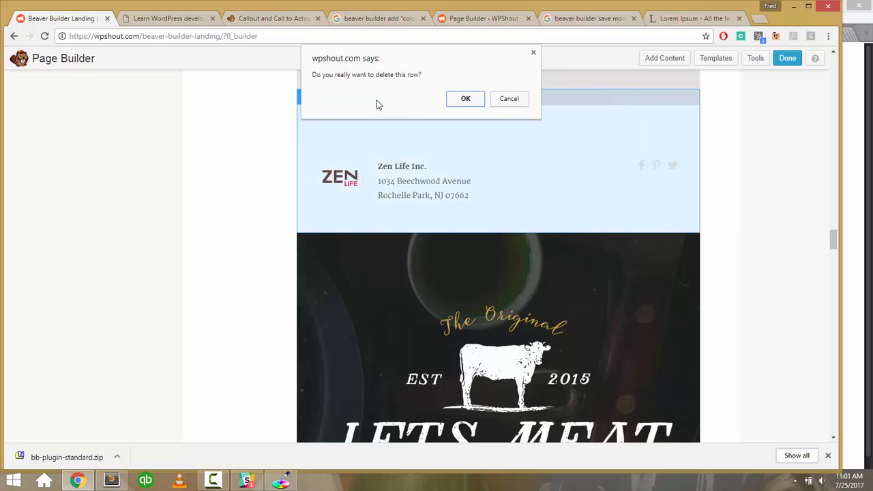
{"action": "left_click", "coordinate": [464, 99]}
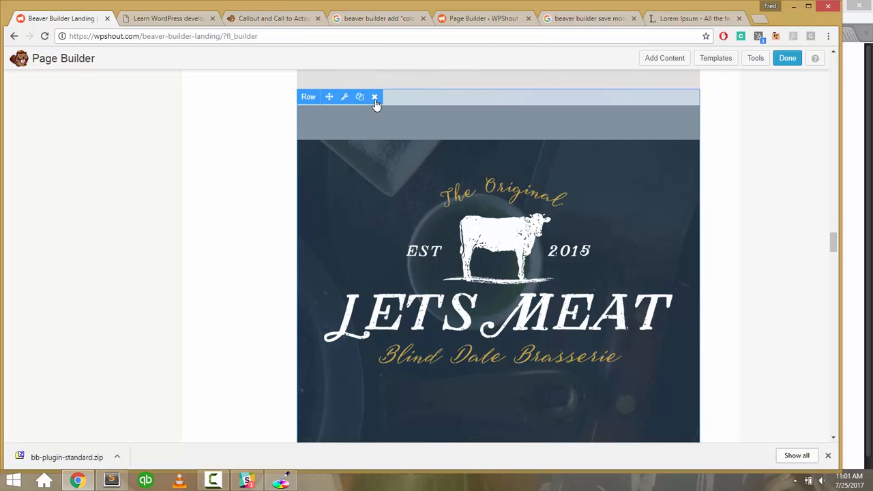
Delete the Let's Meat logo row, the dating concept row and the Menu, Reviews and Booking icon row.
{"action": "left_click", "coordinate": [375, 98]}
{"action": "left_click", "coordinate": [463, 98]}
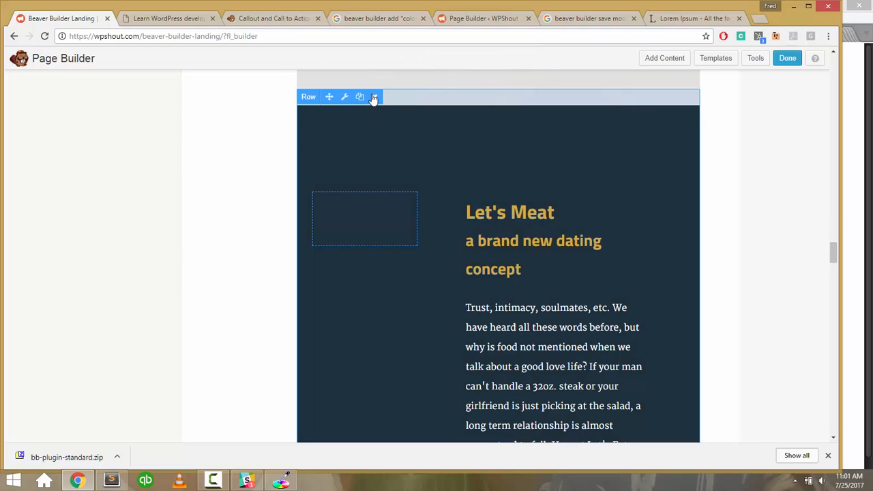
{"action": "left_click", "coordinate": [375, 97]}
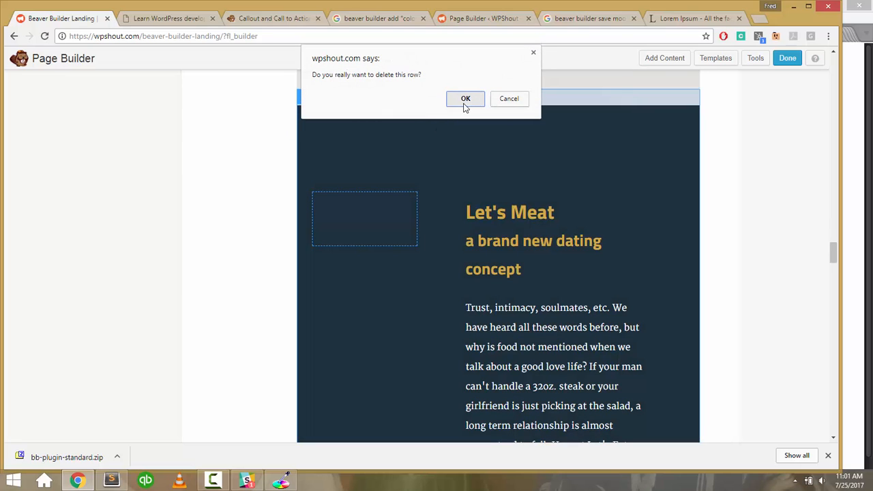
{"action": "left_click", "coordinate": [464, 100]}
{"action": "left_click", "coordinate": [372, 104]}
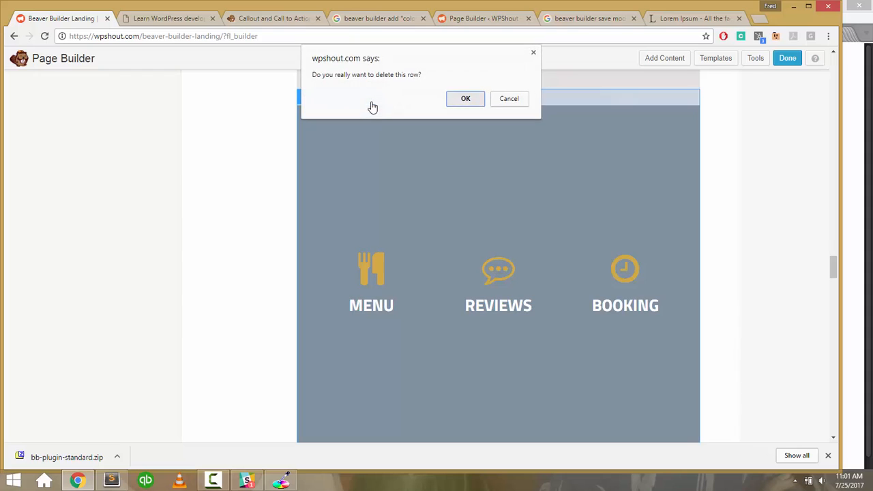
{"action": "key", "text": "Return"}
Delete the remaining Let's Meat template rows, from the Appetizers menu through the reviews to the copyright row.
{"action": "left_click", "coordinate": [374, 98]}
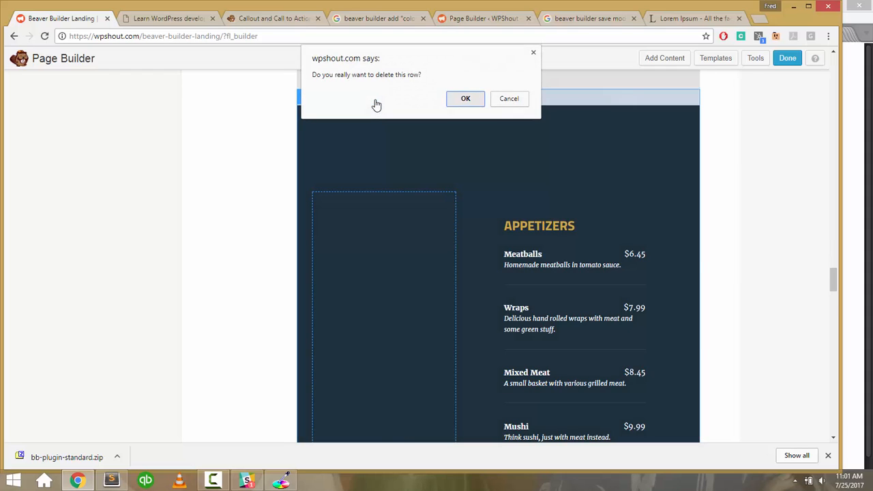
{"action": "key", "text": "Return"}
{"action": "left_click", "coordinate": [374, 98]}
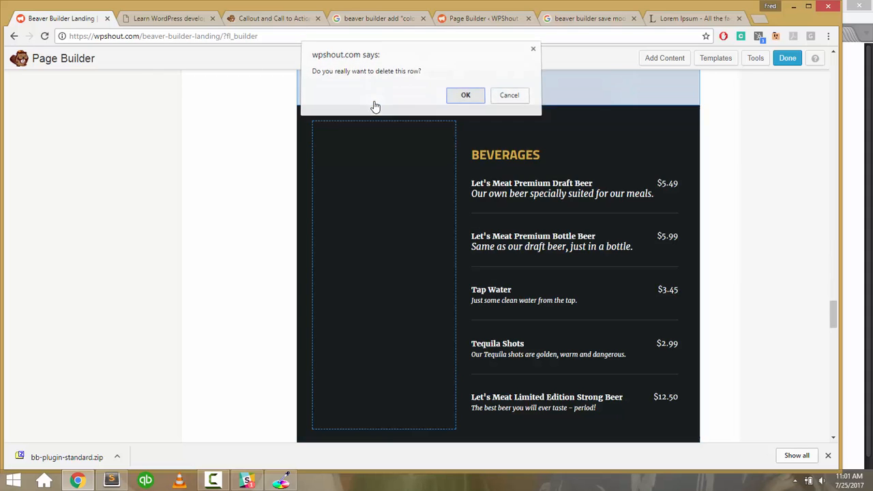
{"action": "key", "text": "Return"}
{"action": "left_click", "coordinate": [374, 98]}
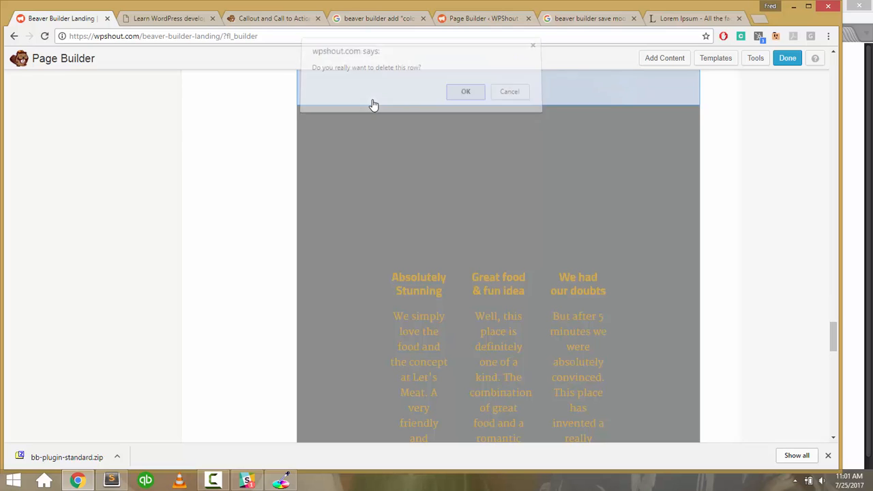
{"action": "key", "text": "Return"}
{"action": "left_click", "coordinate": [375, 98]}
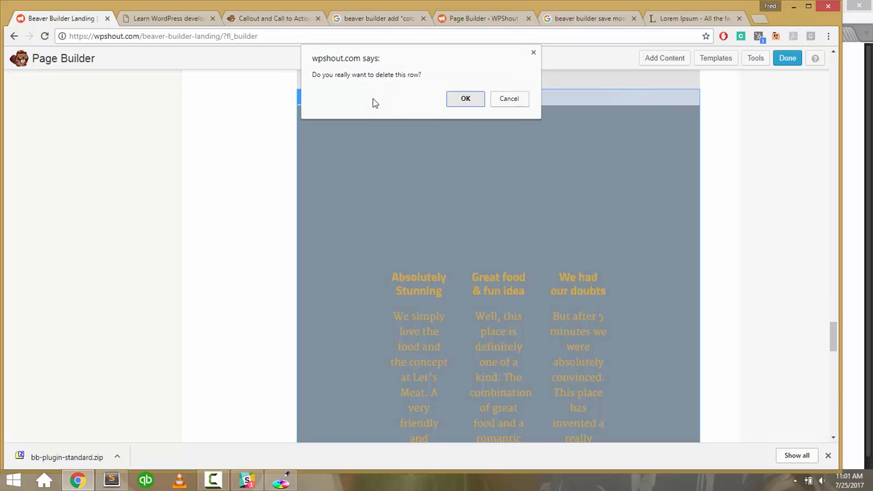
{"action": "key", "text": "Return"}
{"action": "left_click", "coordinate": [375, 102]}
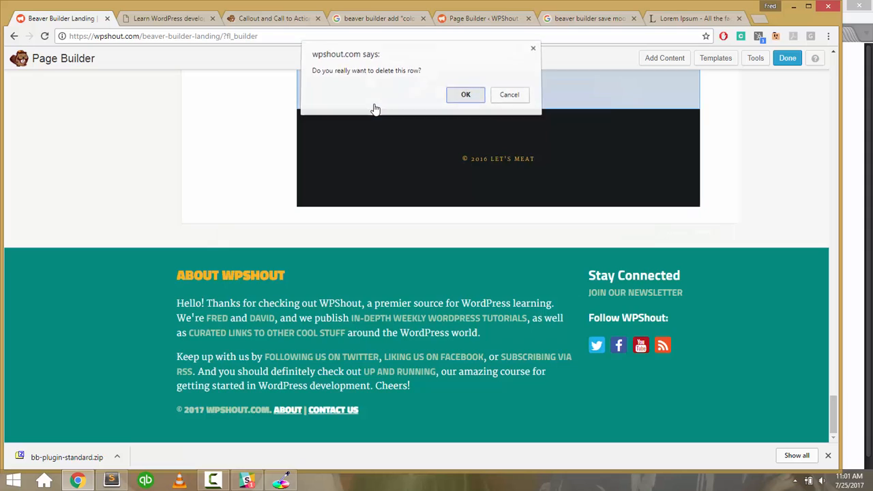
{"action": "key", "text": "Return"}
{"action": "left_click", "coordinate": [375, 103]}
{"action": "key", "text": "Return"}
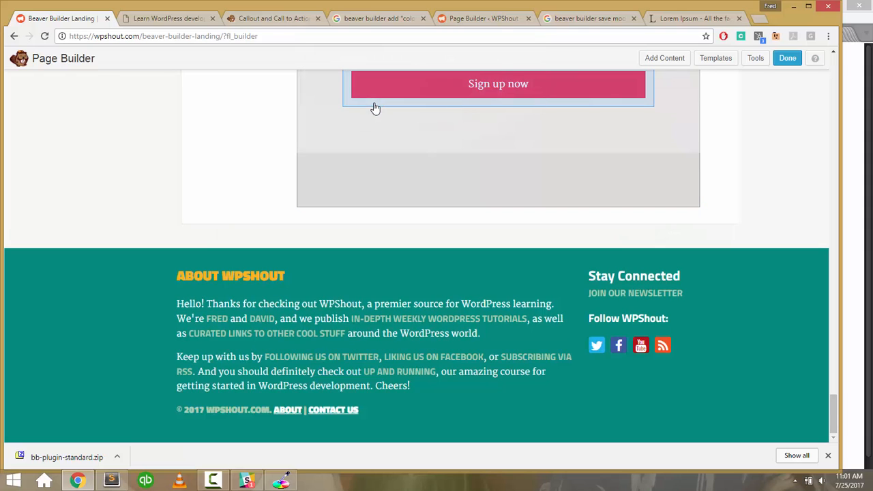
Add the MailChimp Sign-Up Form WordPress widget directly below the three-box pricing table.
{"action": "scroll", "coordinate": [384, 187], "scroll_direction": "up", "scroll_amount": 5}
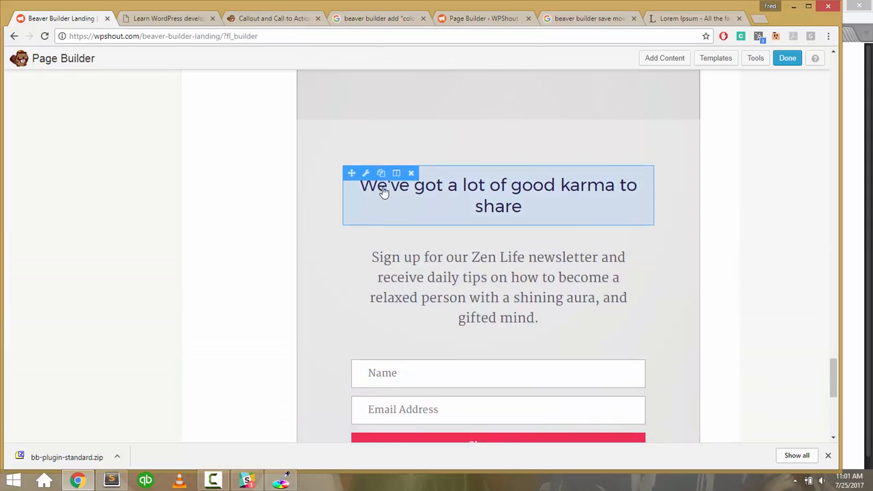
{"action": "scroll", "coordinate": [384, 193], "scroll_direction": "up", "scroll_amount": 10}
{"action": "scroll", "coordinate": [382, 191], "scroll_direction": "up", "scroll_amount": 10}
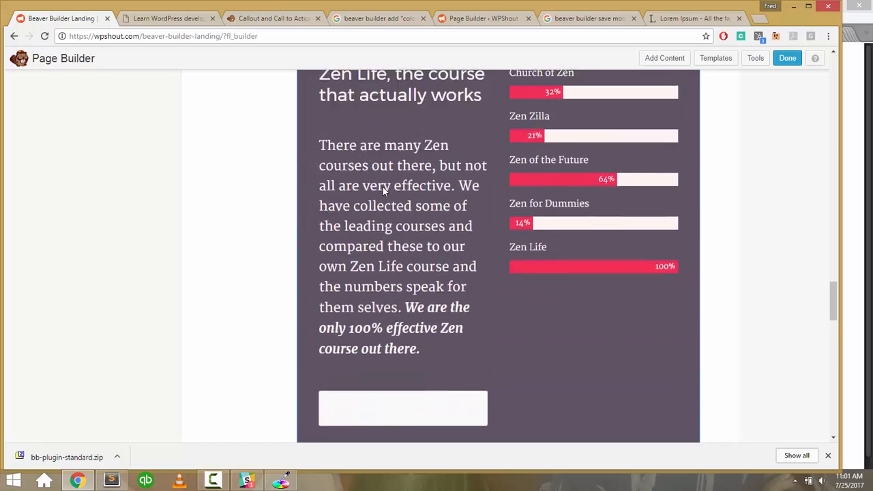
{"action": "scroll", "coordinate": [383, 186], "scroll_direction": "up", "scroll_amount": 8}
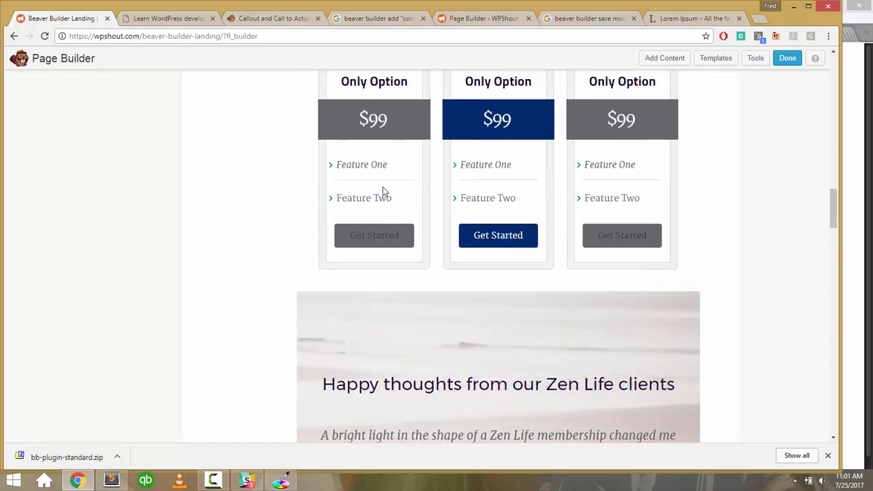
{"action": "scroll", "coordinate": [389, 187], "scroll_direction": "down", "scroll_amount": 4}
{"action": "scroll", "coordinate": [396, 187], "scroll_direction": "up", "scroll_amount": 1}
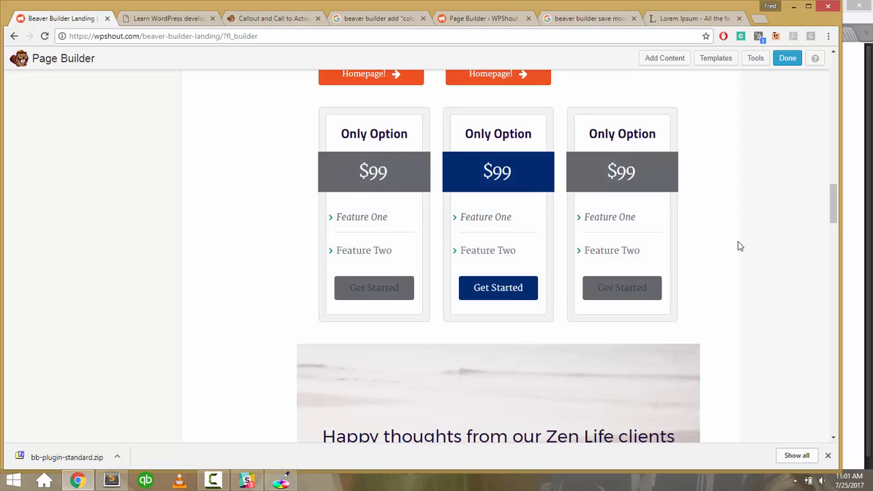
{"action": "left_click", "coordinate": [673, 61]}
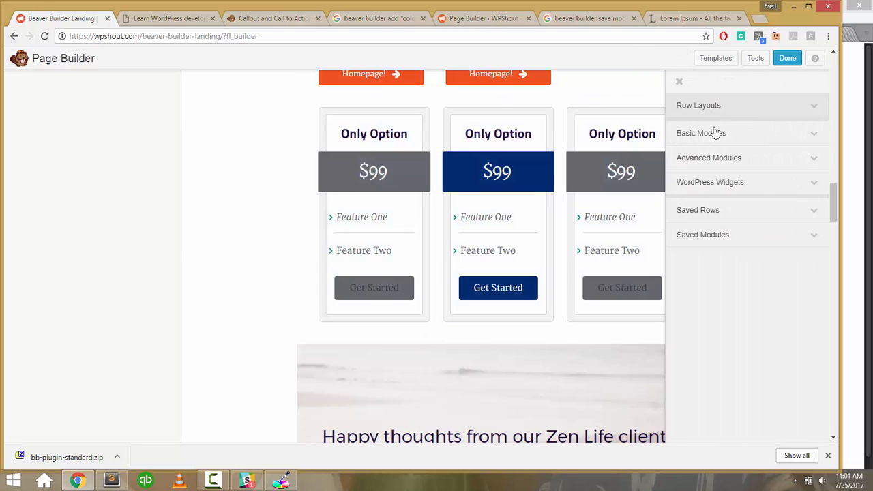
{"action": "left_click", "coordinate": [708, 181]}
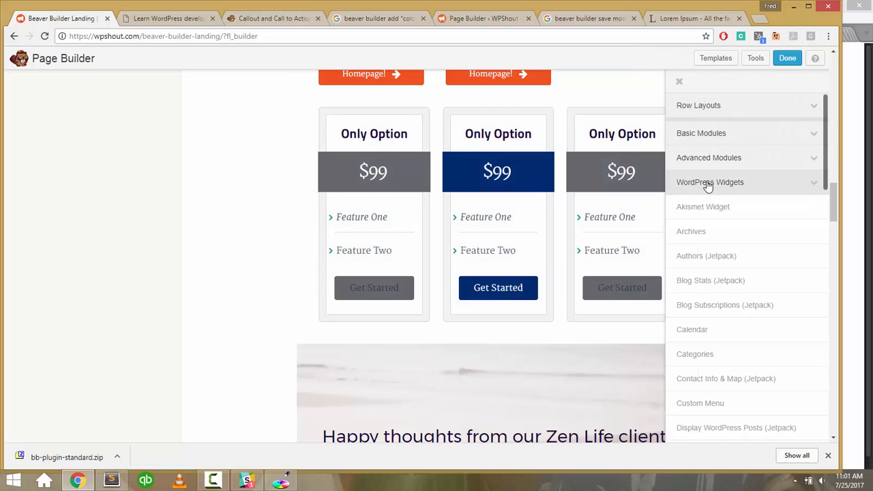
{"action": "scroll", "coordinate": [722, 302], "scroll_direction": "down", "scroll_amount": 8}
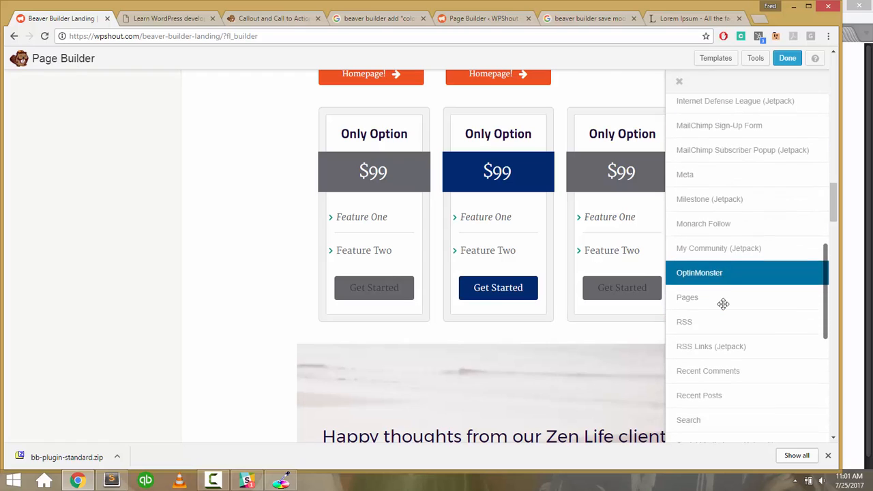
{"action": "scroll", "coordinate": [723, 303], "scroll_direction": "down", "scroll_amount": 4}
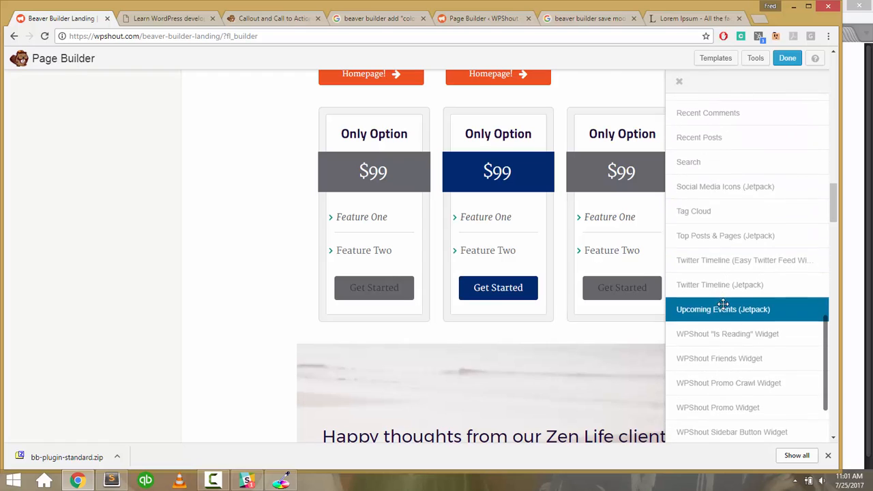
{"action": "scroll", "coordinate": [723, 304], "scroll_direction": "down", "scroll_amount": 1}
{"action": "scroll", "coordinate": [723, 304], "scroll_direction": "up", "scroll_amount": 6}
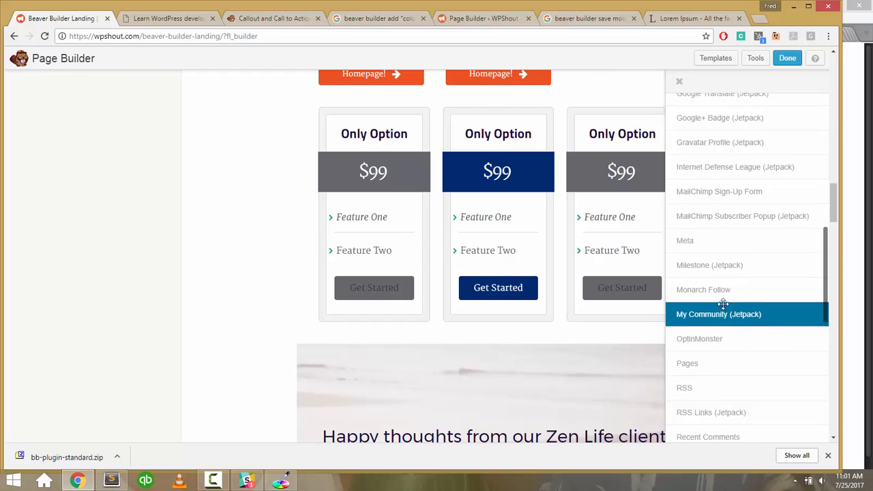
{"action": "scroll", "coordinate": [723, 304], "scroll_direction": "up", "scroll_amount": 1}
{"action": "scroll", "coordinate": [723, 303], "scroll_direction": "up", "scroll_amount": 1}
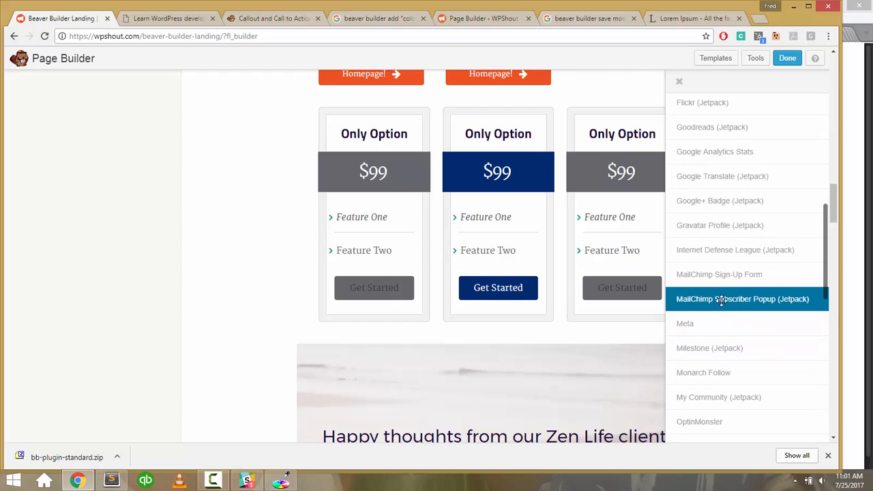
{"action": "left_click_drag", "start_coordinate": [719, 273], "coordinate": [533, 333]}
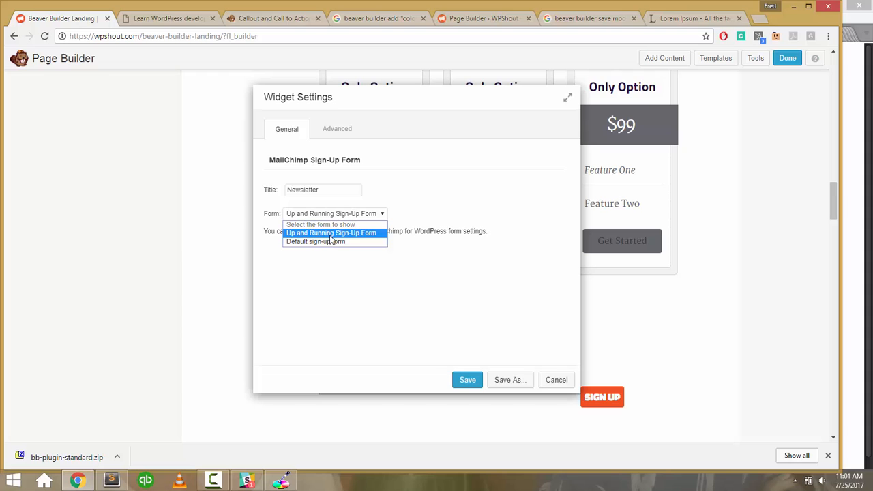
Choose the Default sign-up form for the MailChimp widget and set its top, bottom, left and right margins to 0 px.
{"action": "left_click_drag", "start_coordinate": [342, 104], "coordinate": [429, 59]}
{"action": "left_click", "coordinate": [277, 100]}
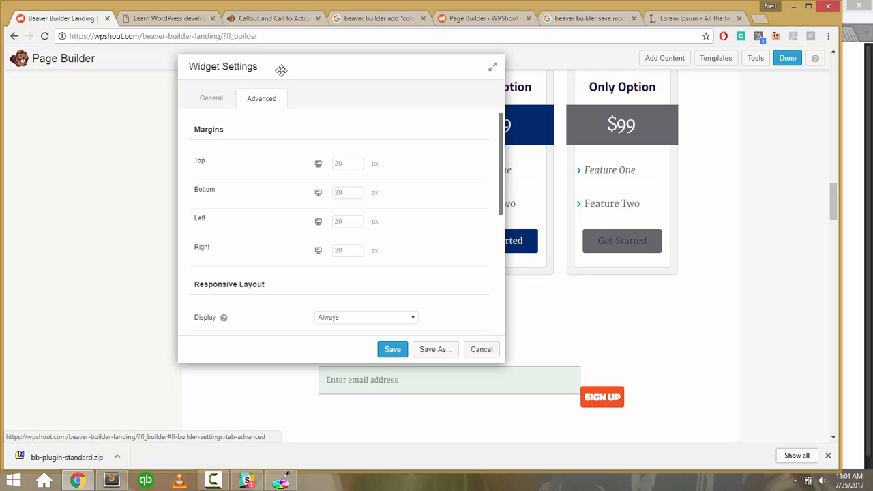
{"action": "left_click_drag", "start_coordinate": [281, 69], "coordinate": [114, 74]}
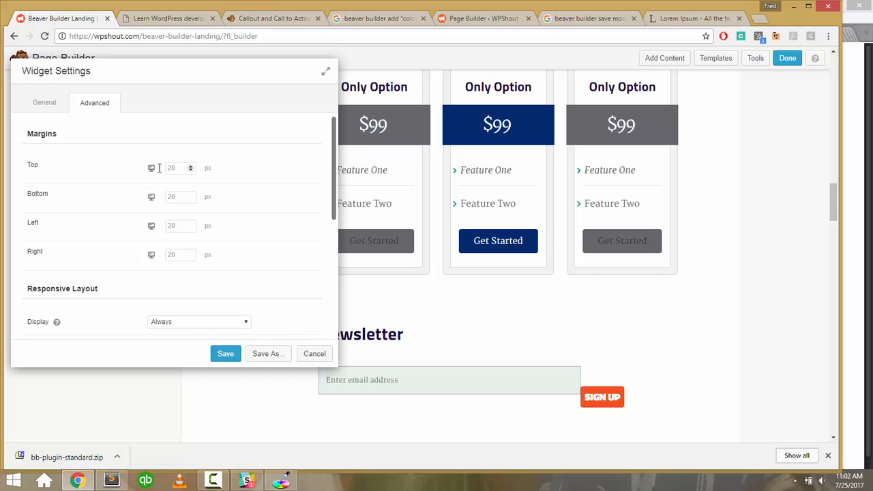
{"action": "left_click", "coordinate": [159, 168]}
{"action": "type", "text": "0"}
{"action": "key", "text": "Tab"}
{"action": "type", "text": "0"}
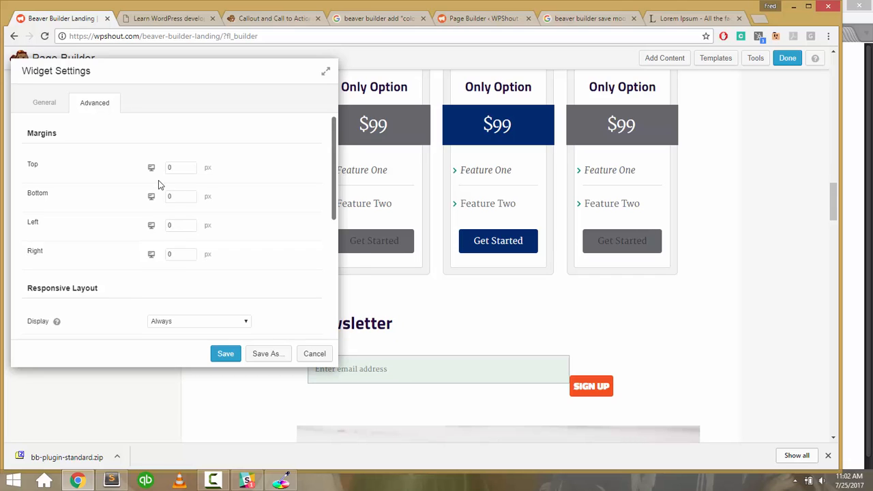
Set the sign-up widget's animation style to Slide Right and save the widget settings.
{"action": "scroll", "coordinate": [158, 184], "scroll_direction": "down", "scroll_amount": 3}
{"action": "scroll", "coordinate": [113, 221], "scroll_direction": "down", "scroll_amount": 4}
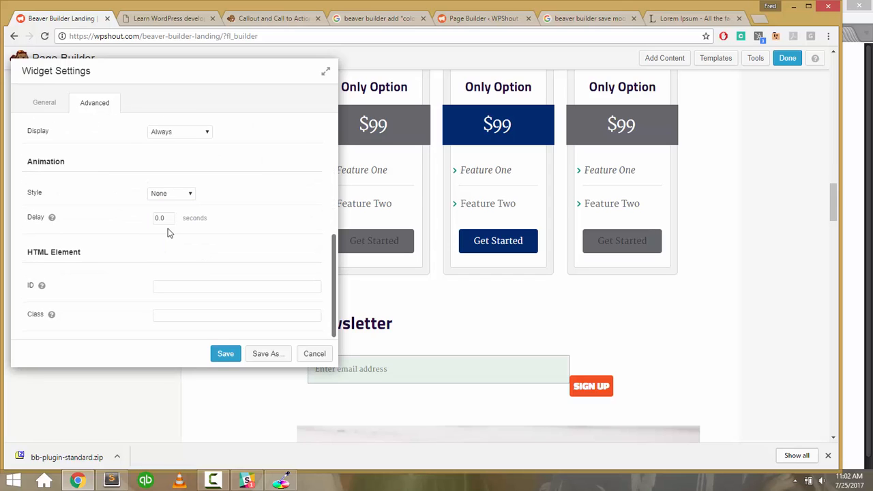
{"action": "left_click", "coordinate": [228, 358]}
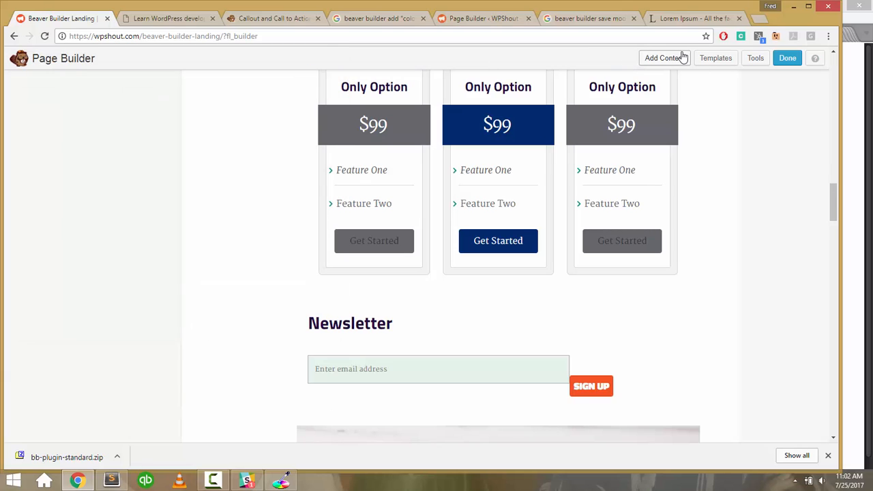
Publish the page changes and check the newsletter form below the pricing table on the live page.
{"action": "left_click", "coordinate": [786, 59]}
{"action": "left_click", "coordinate": [415, 218]}
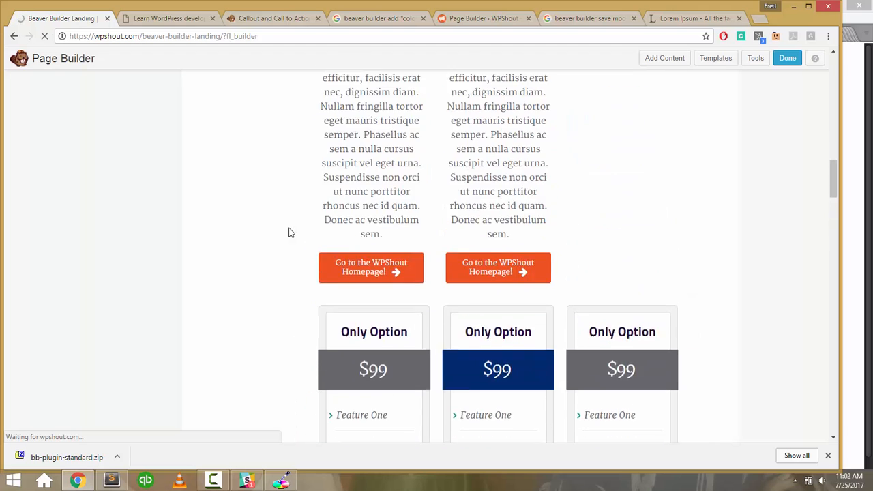
{"action": "scroll", "coordinate": [500, 157], "scroll_direction": "down", "scroll_amount": 15}
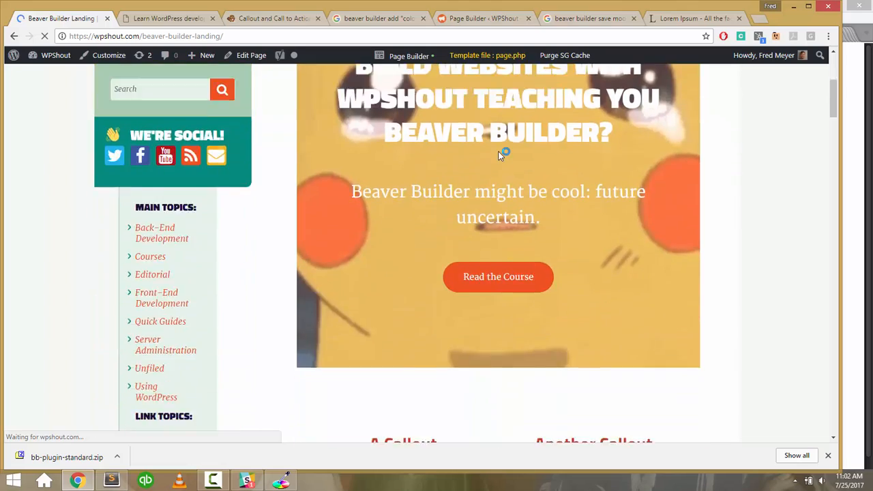
{"action": "scroll", "coordinate": [500, 156], "scroll_direction": "down", "scroll_amount": 6}
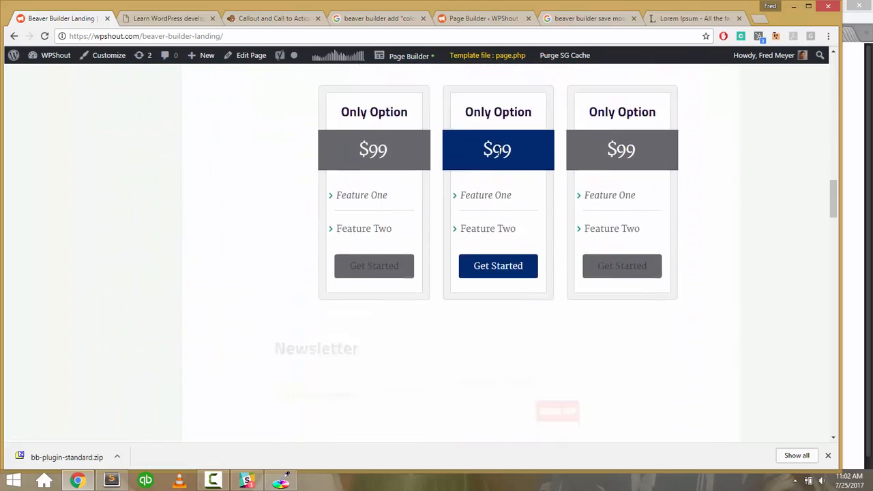
{"action": "scroll", "coordinate": [498, 156], "scroll_direction": "down", "scroll_amount": 1}
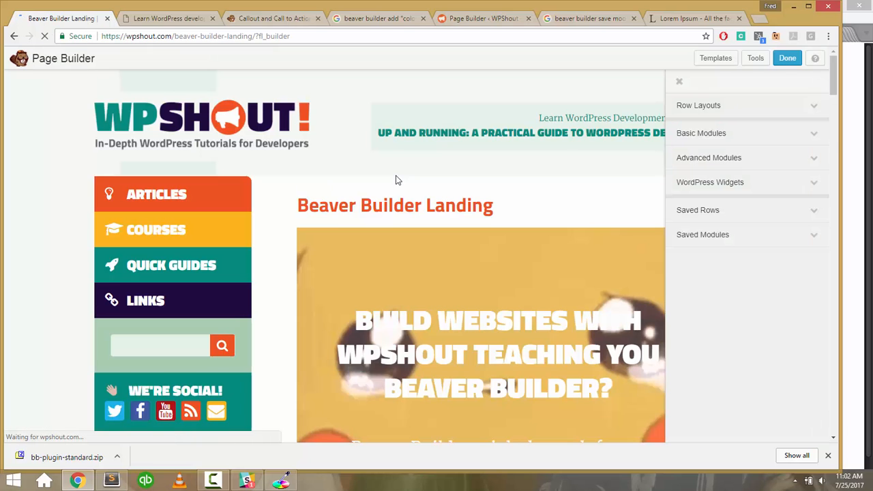
Reopen the page in the builder and delete the Zen Life client testimonials row and the e-book, whale recordings and stickers row.
{"action": "scroll", "coordinate": [397, 179], "scroll_direction": "down", "scroll_amount": 7}
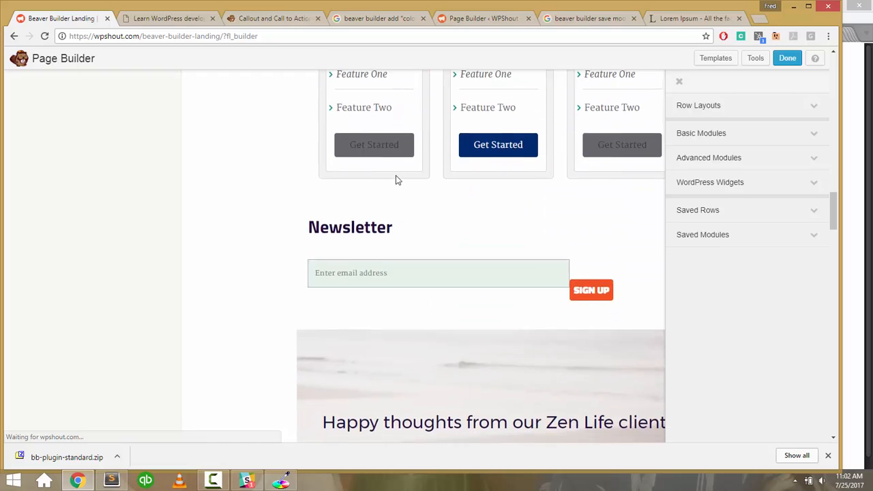
{"action": "left_click", "coordinate": [378, 114]}
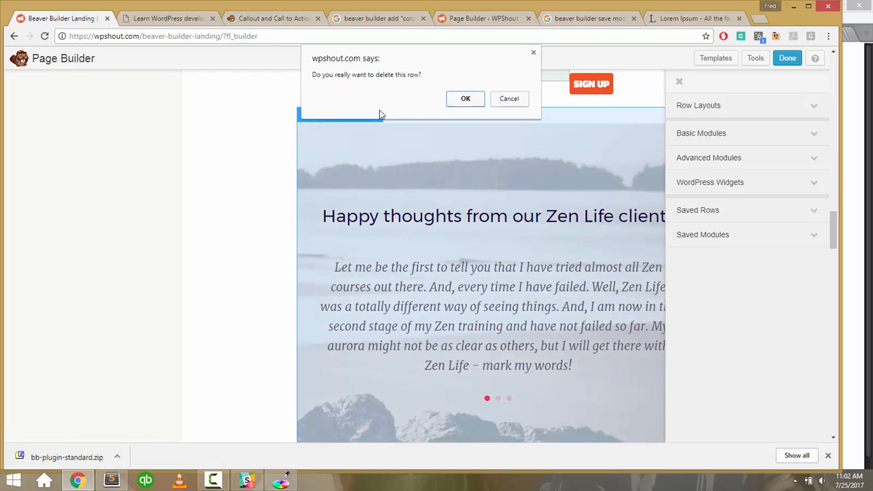
{"action": "left_click", "coordinate": [454, 99]}
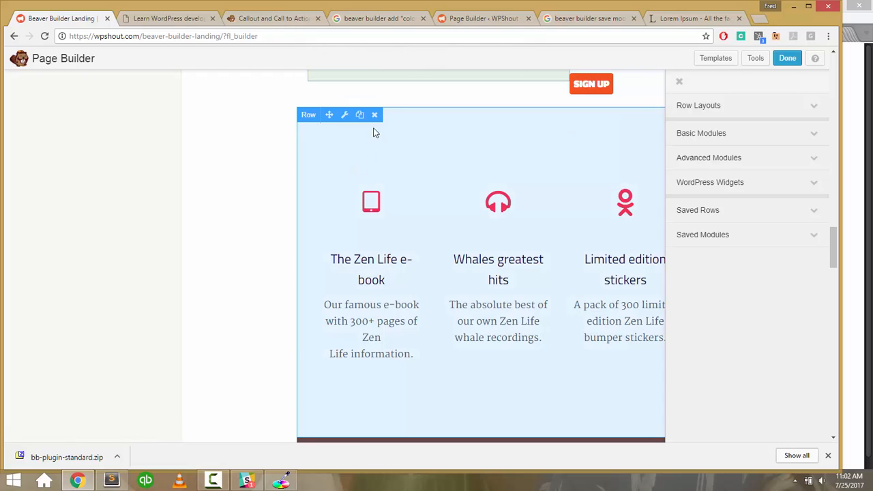
{"action": "left_click", "coordinate": [375, 116]}
{"action": "key", "text": "Return"}
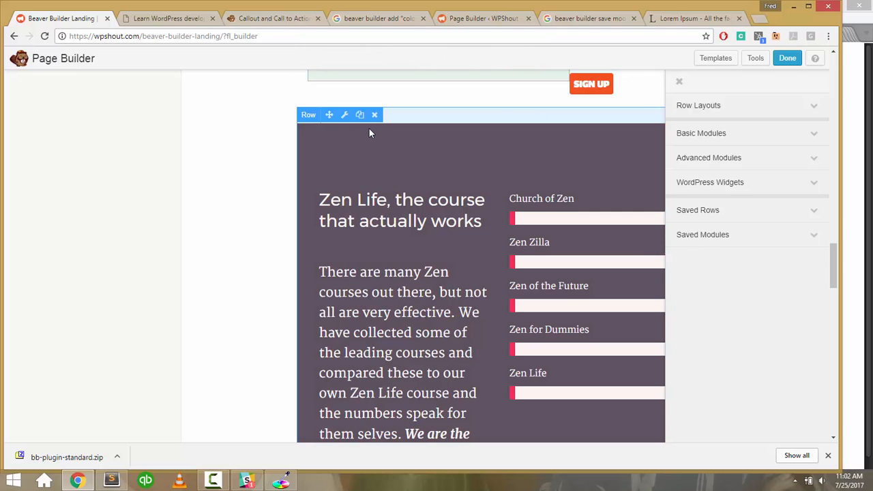
Delete the Zen Life course comparison row, the user submitted photos row and the good karma newsletter sign-up row.
{"action": "left_click", "coordinate": [374, 116]}
{"action": "key", "text": "Return"}
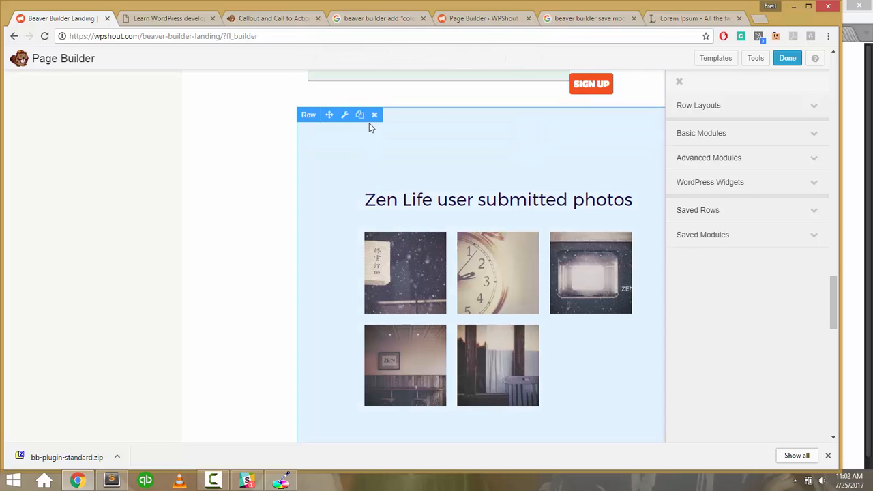
{"action": "left_click", "coordinate": [374, 116]}
{"action": "key", "text": "Return"}
{"action": "mouse_move", "coordinate": [365, 139]}
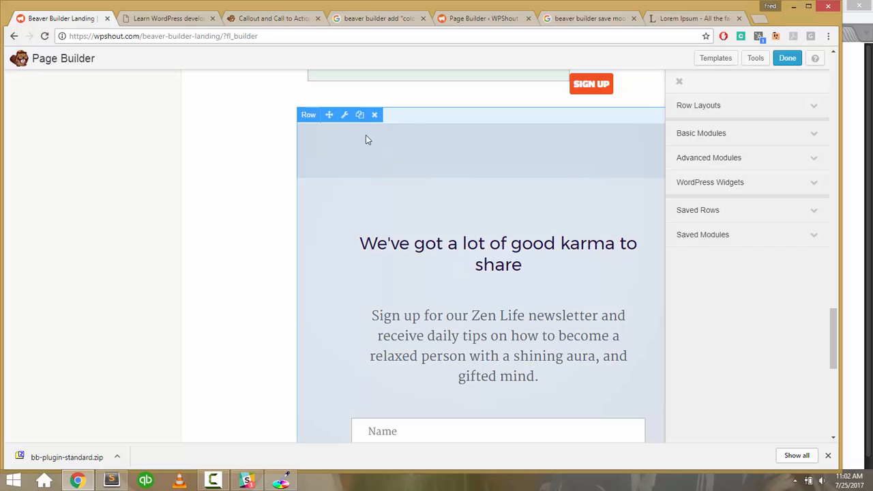
{"action": "left_click", "coordinate": [375, 116]}
{"action": "key", "text": "Return"}
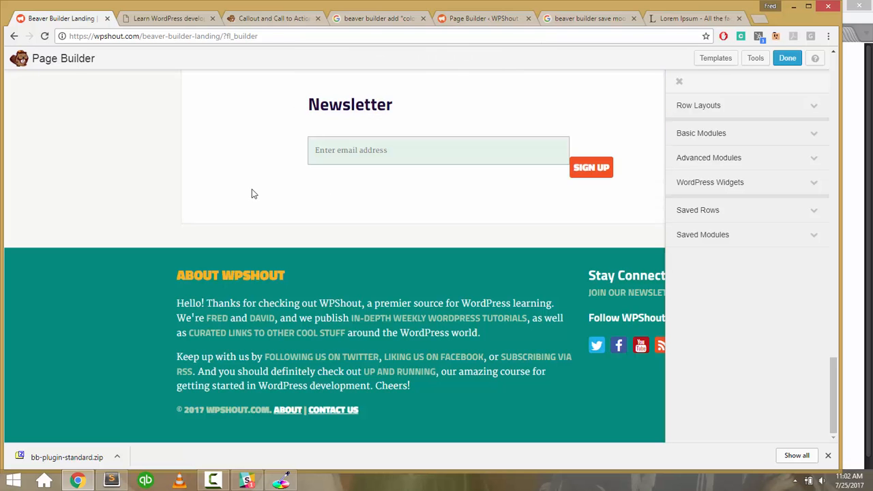
Save the row deletions and exit the builder to review the page down to the newsletter form.
{"action": "left_click", "coordinate": [777, 61]}
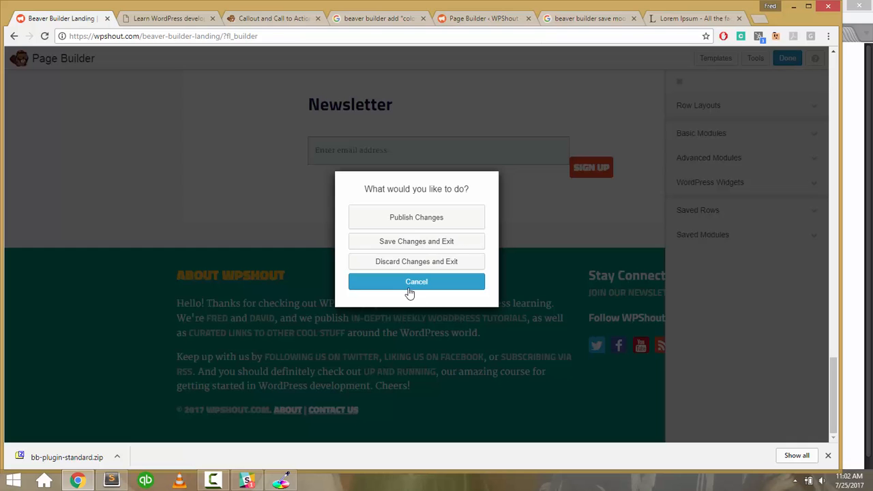
{"action": "left_click", "coordinate": [410, 241]}
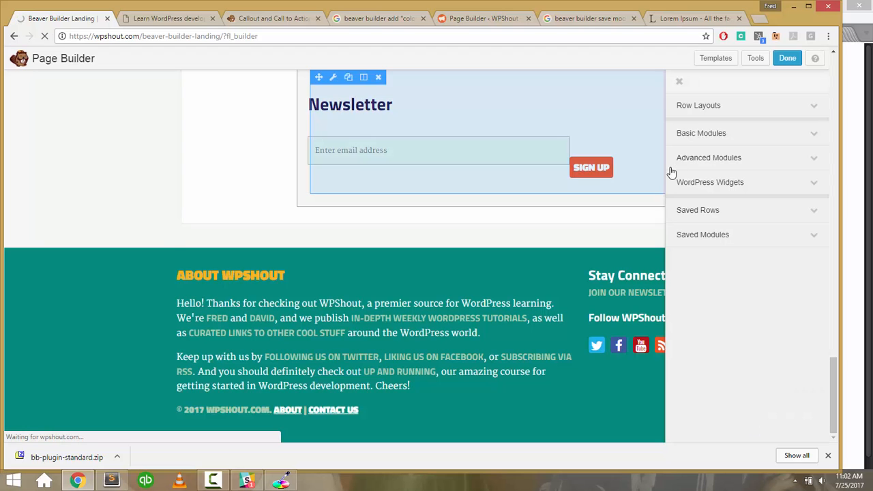
{"action": "scroll", "coordinate": [718, 190], "scroll_direction": "down", "scroll_amount": 20}
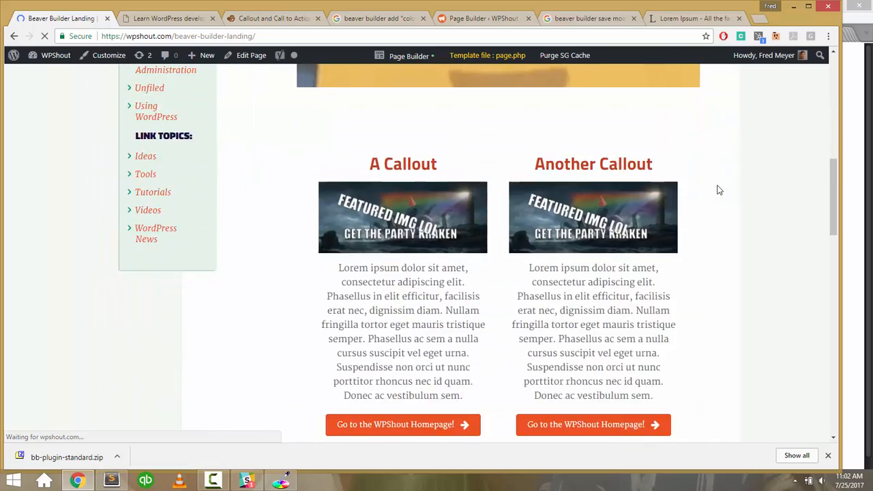
{"action": "scroll", "coordinate": [719, 189], "scroll_direction": "up", "scroll_amount": 5}
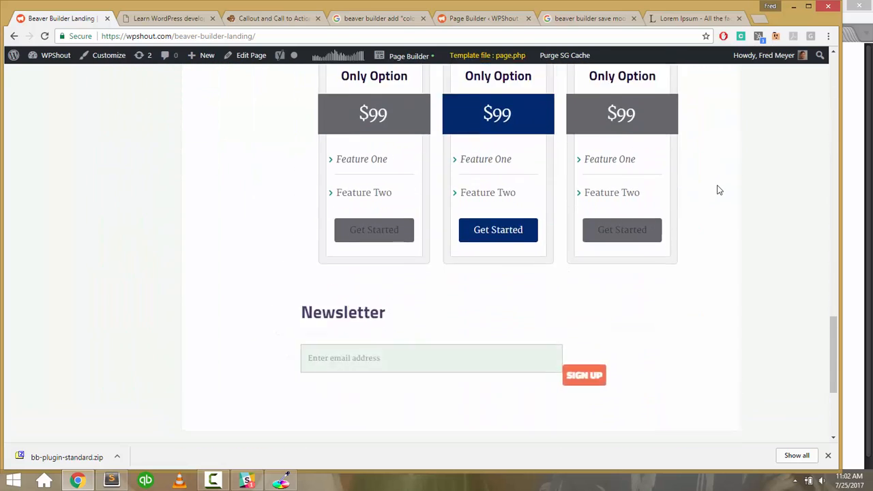
{"action": "scroll", "coordinate": [718, 190], "scroll_direction": "down", "scroll_amount": 4}
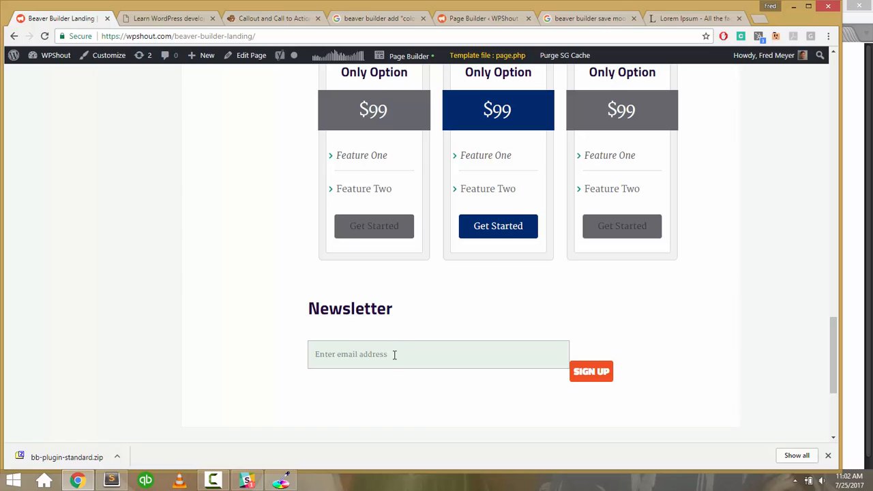
{"action": "triple_click", "coordinate": [381, 333]}
{"action": "triple_click", "coordinate": [375, 308]}
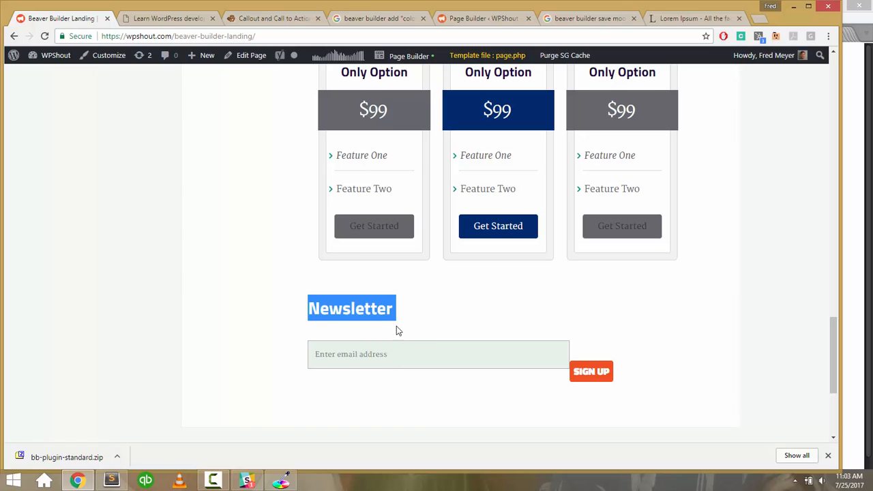
{"action": "left_click", "coordinate": [431, 350]}
{"action": "right_click", "coordinate": [431, 351]}
{"action": "key", "text": "Escape"}
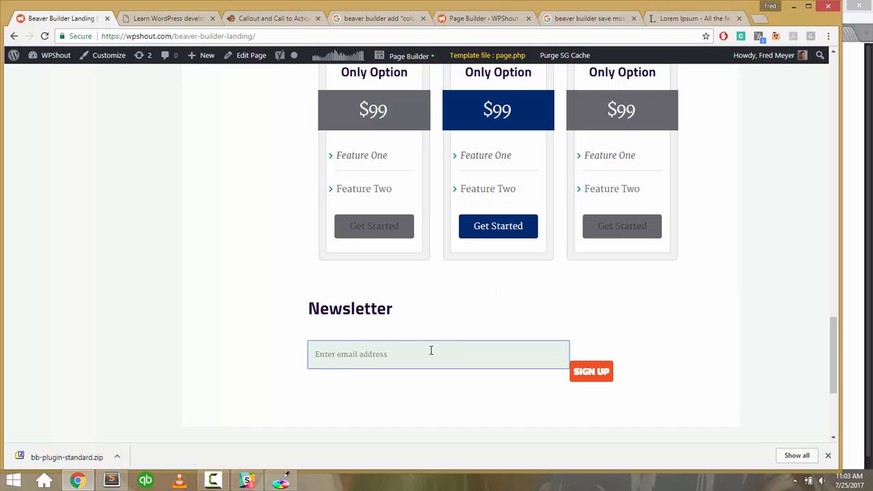
{"action": "left_click", "coordinate": [404, 345]}
{"action": "left_click", "coordinate": [403, 342]}
Reopen the page in the builder and open the settings of the Newsletter sign-up widget.
{"action": "scroll", "coordinate": [772, 219], "scroll_direction": "up", "scroll_amount": 15}
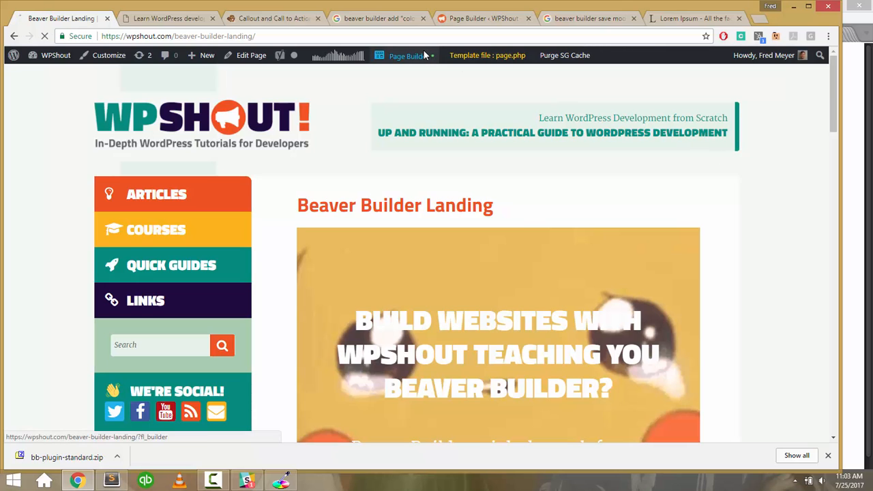
{"action": "left_click", "coordinate": [424, 54]}
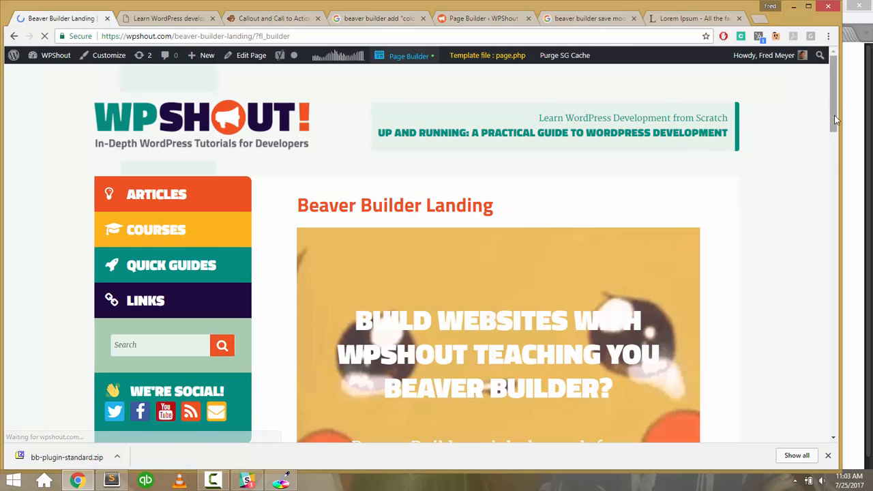
{"action": "left_click_drag", "start_coordinate": [835, 127], "coordinate": [841, 398]}
{"action": "mouse_move", "coordinate": [460, 300]}
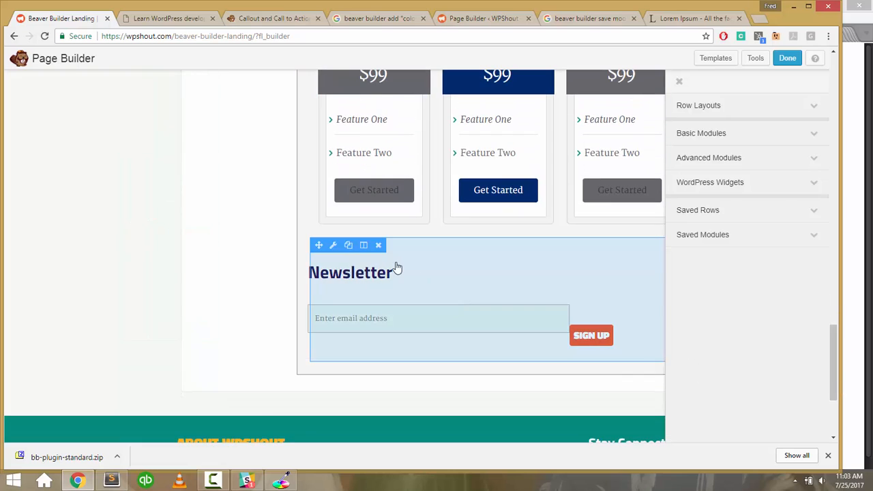
{"action": "left_click", "coordinate": [331, 246]}
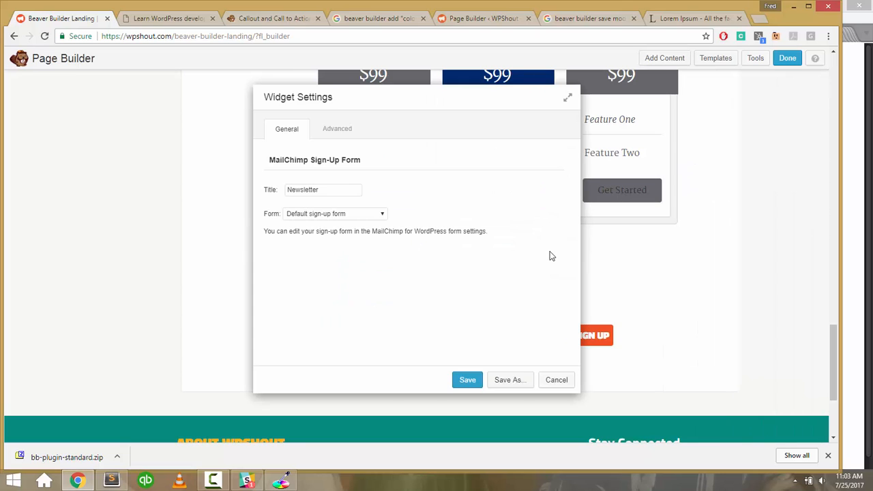
{"action": "left_click", "coordinate": [353, 129]}
{"action": "scroll", "coordinate": [416, 219], "scroll_direction": "down", "scroll_amount": 3}
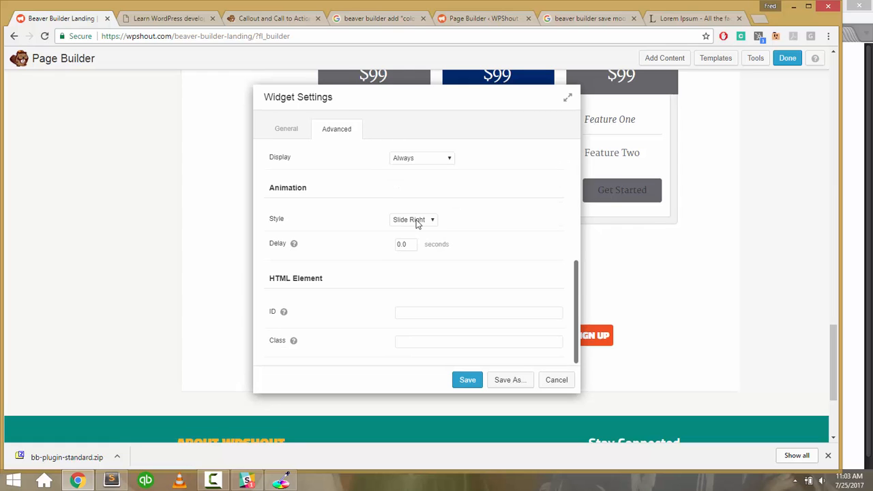
{"action": "scroll", "coordinate": [416, 222], "scroll_direction": "up", "scroll_amount": 3}
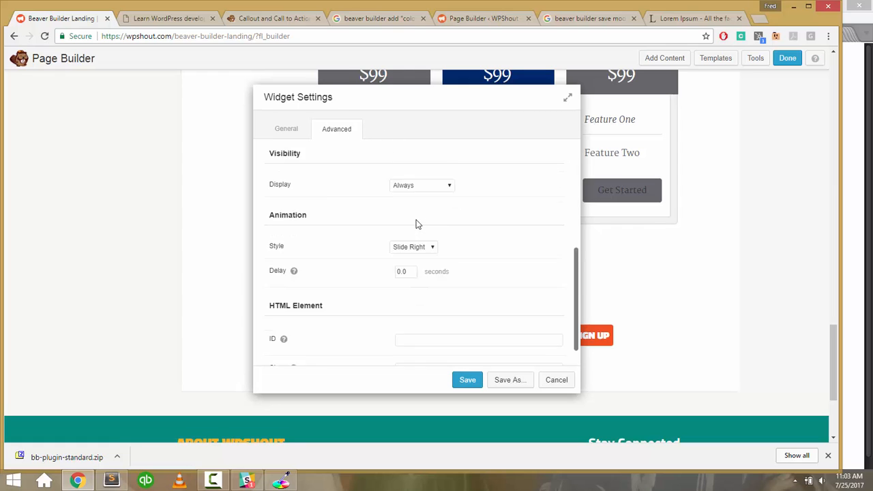
{"action": "left_click", "coordinate": [293, 136]}
{"action": "left_click", "coordinate": [321, 134]}
Change the MailChimp sign-up form's title to "Join Now and Learn!".
{"action": "left_click", "coordinate": [297, 133]}
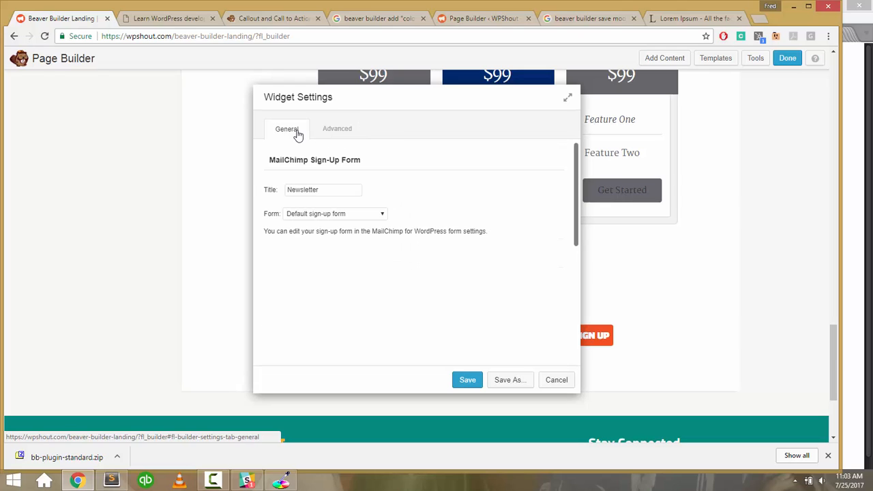
{"action": "double_click", "coordinate": [308, 189]}
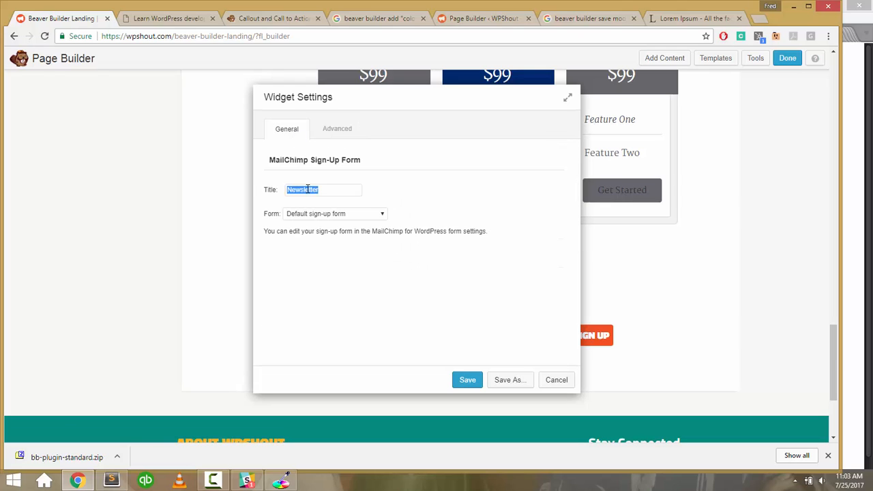
{"action": "type", "text": "Join N"}
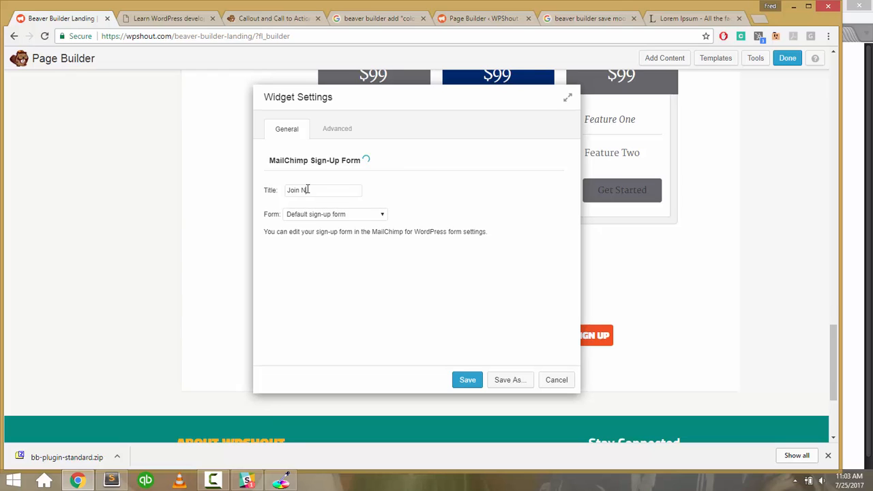
{"action": "type", "text": "ow and Learn!"}
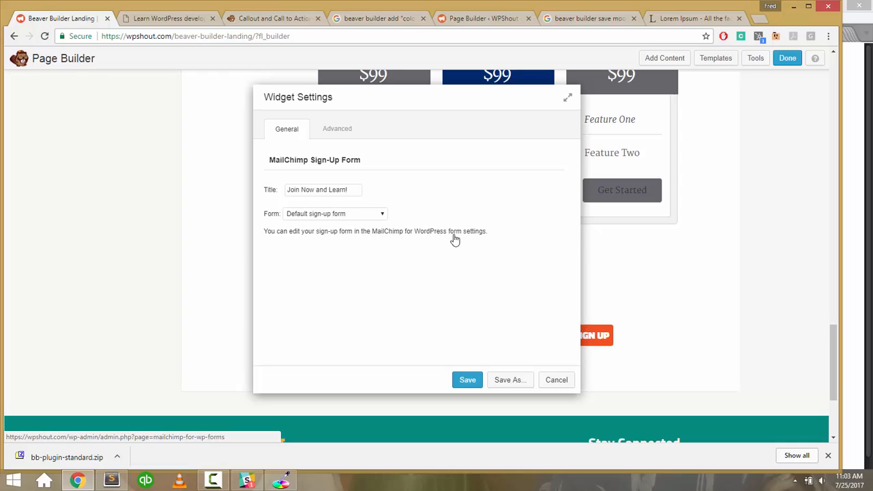
Assign the HTML class "backgrounded" to the MailChimp sign-up widget and save its settings.
{"action": "left_click", "coordinate": [337, 130]}
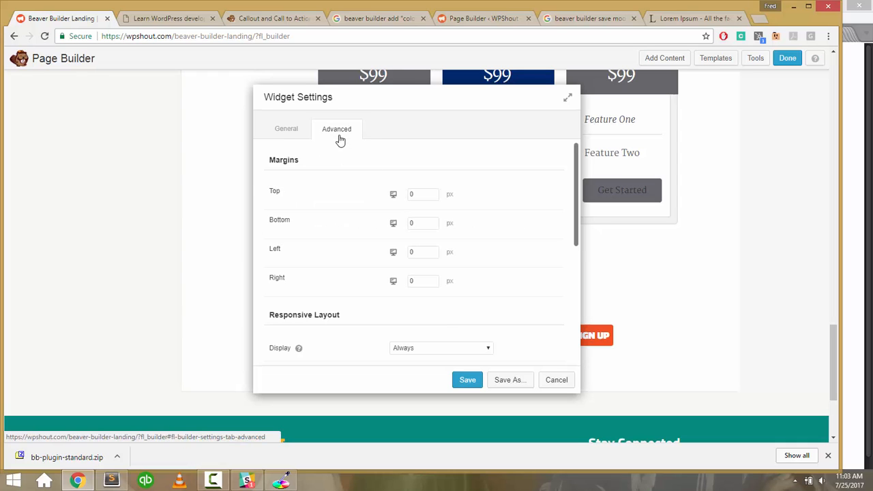
{"action": "scroll", "coordinate": [345, 213], "scroll_direction": "down", "scroll_amount": 3}
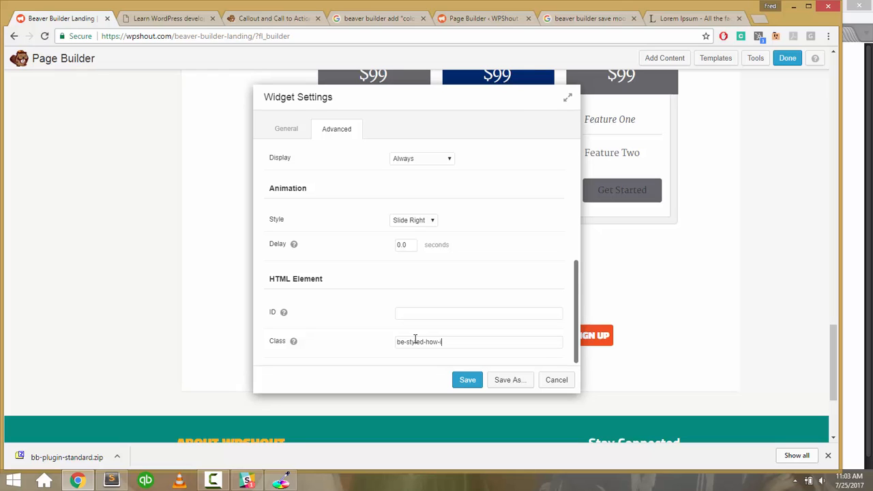
{"action": "key", "text": "ctrl+a"}
{"action": "type", "text": "backgrounded"}
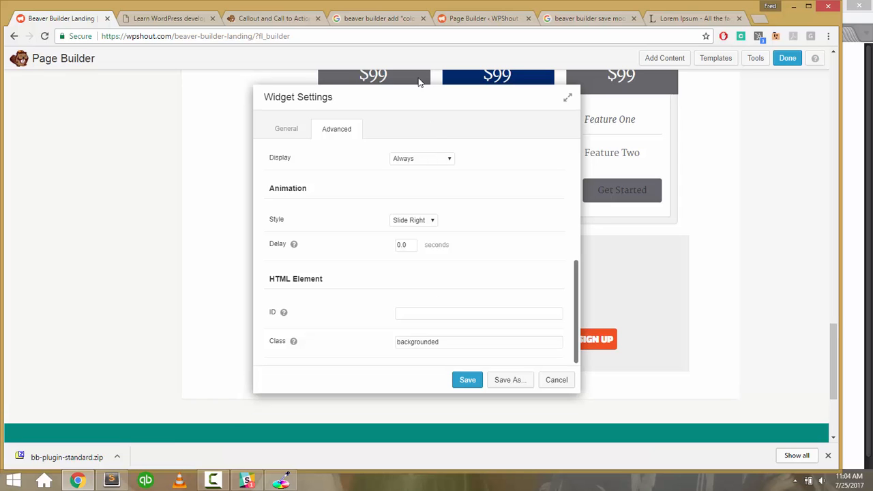
{"action": "left_click_drag", "start_coordinate": [414, 98], "coordinate": [123, 91]}
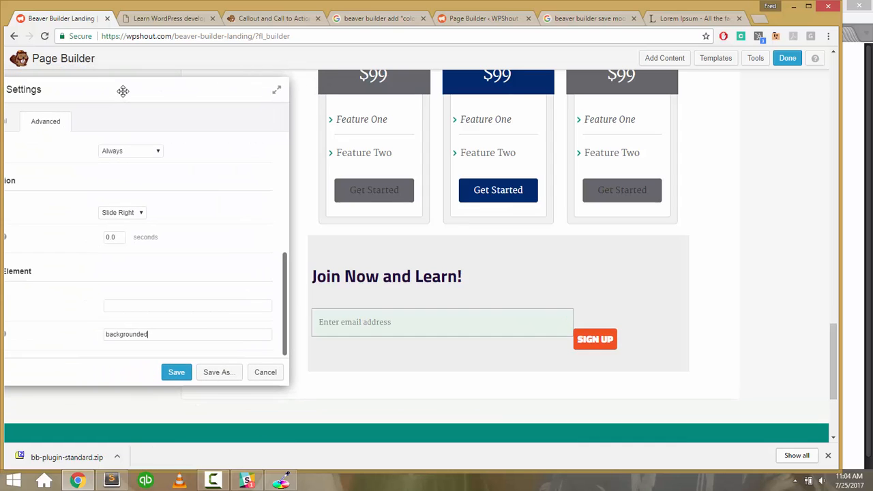
{"action": "key", "text": "BackSpace"}
{"action": "key", "text": "BackSpace"}
{"action": "left_click", "coordinate": [175, 374]}
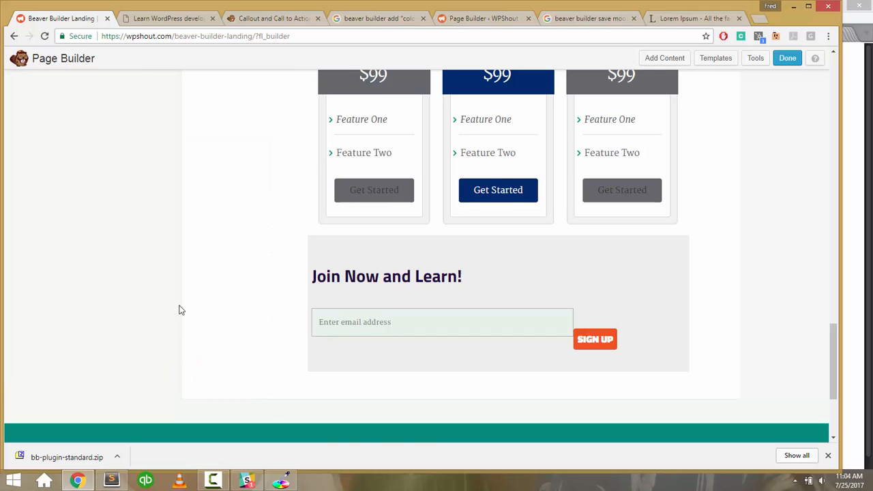
Move the duplicate callout stacked below the middle one into the empty third column of the callout row.
{"action": "scroll", "coordinate": [181, 310], "scroll_direction": "up", "scroll_amount": 15}
{"action": "scroll", "coordinate": [181, 305], "scroll_direction": "down", "scroll_amount": 5}
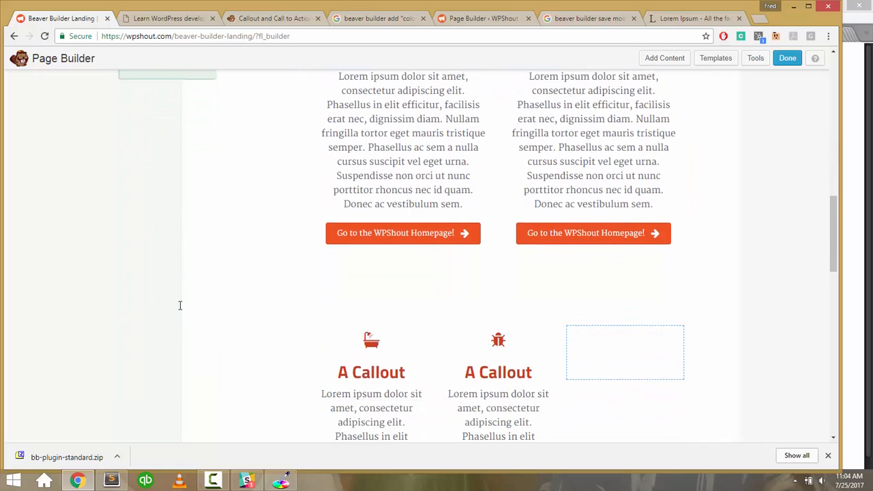
{"action": "scroll", "coordinate": [491, 284], "scroll_direction": "down", "scroll_amount": 3}
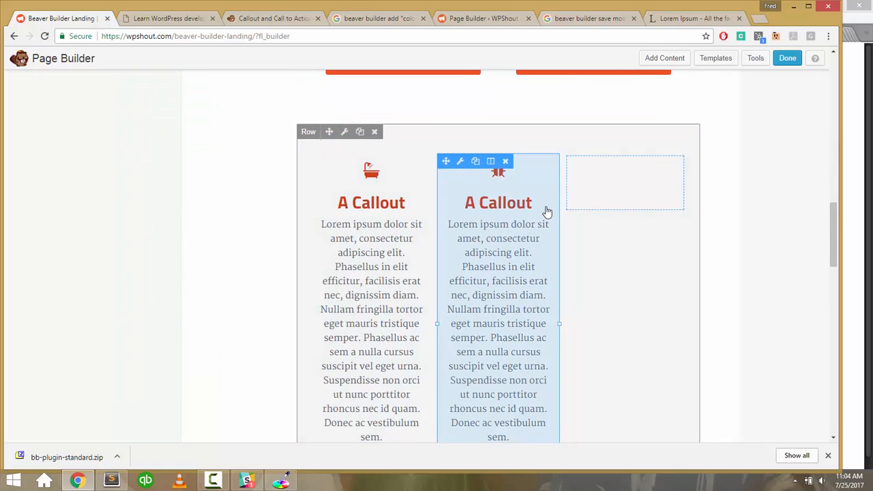
{"action": "scroll", "coordinate": [546, 208], "scroll_direction": "down", "scroll_amount": 5}
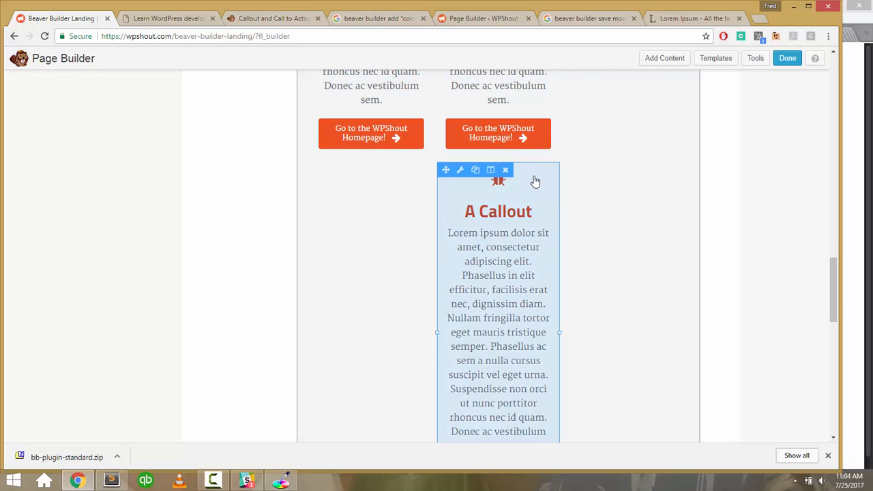
{"action": "left_click_drag", "start_coordinate": [443, 169], "coordinate": [600, 158]}
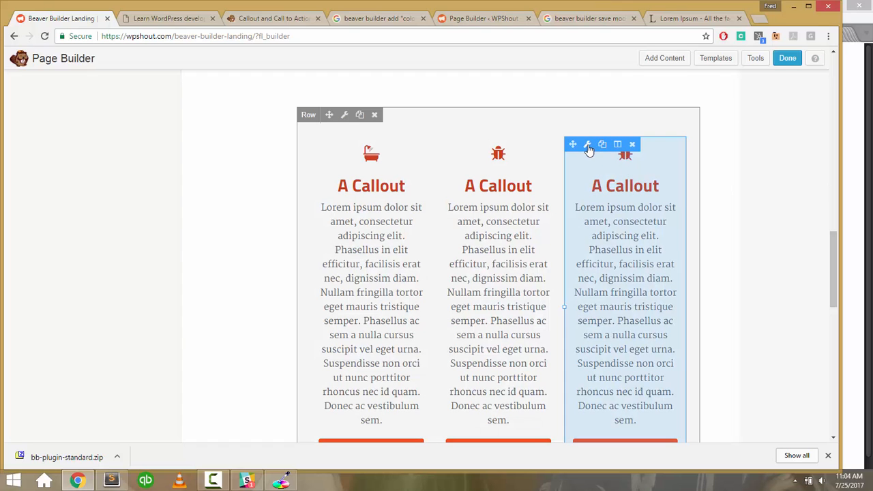
Replace the third column callout's bug icon with the castle icon and save the callout settings.
{"action": "left_click", "coordinate": [589, 150]}
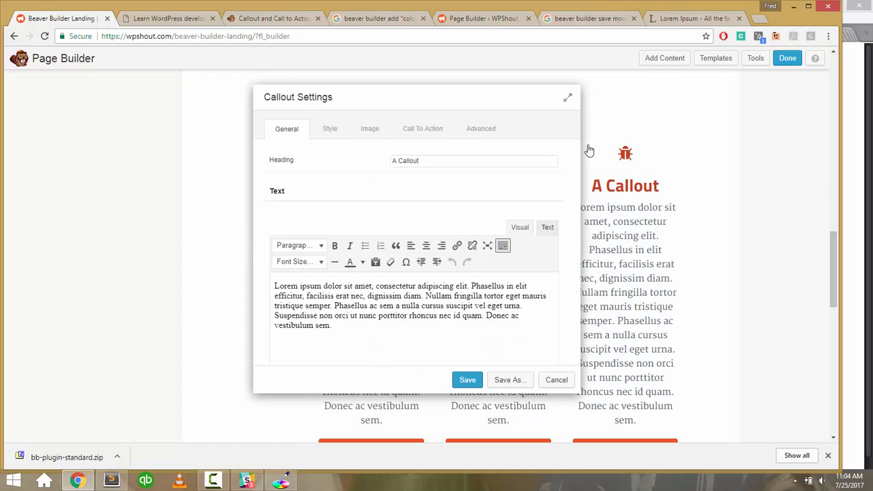
{"action": "left_click", "coordinate": [367, 131]}
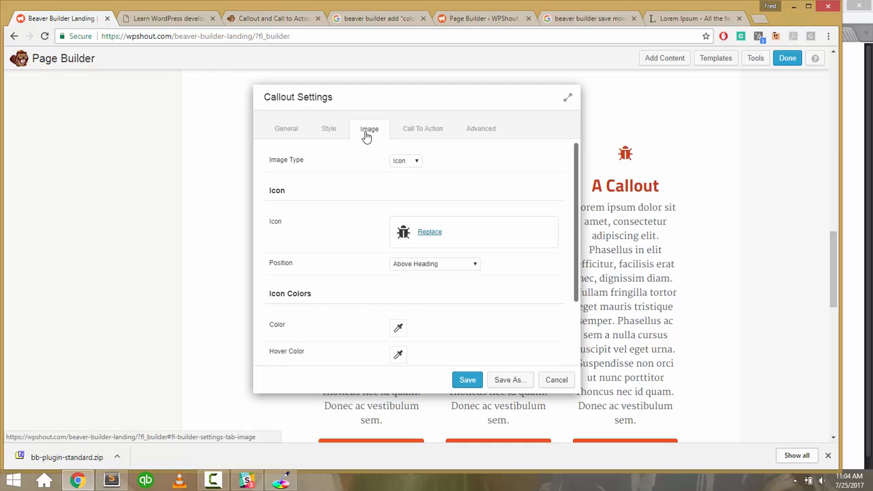
{"action": "left_click", "coordinate": [428, 231]}
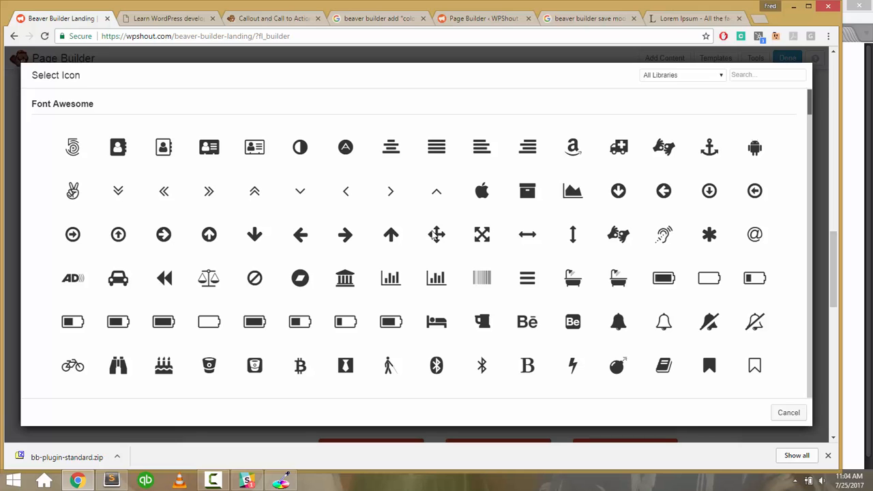
{"action": "scroll", "coordinate": [434, 235], "scroll_direction": "down", "scroll_amount": 3}
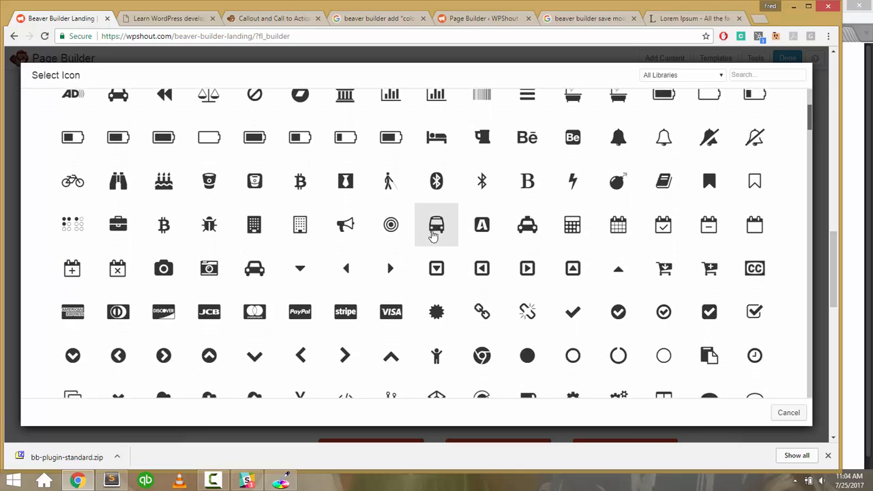
{"action": "scroll", "coordinate": [434, 236], "scroll_direction": "down", "scroll_amount": 2}
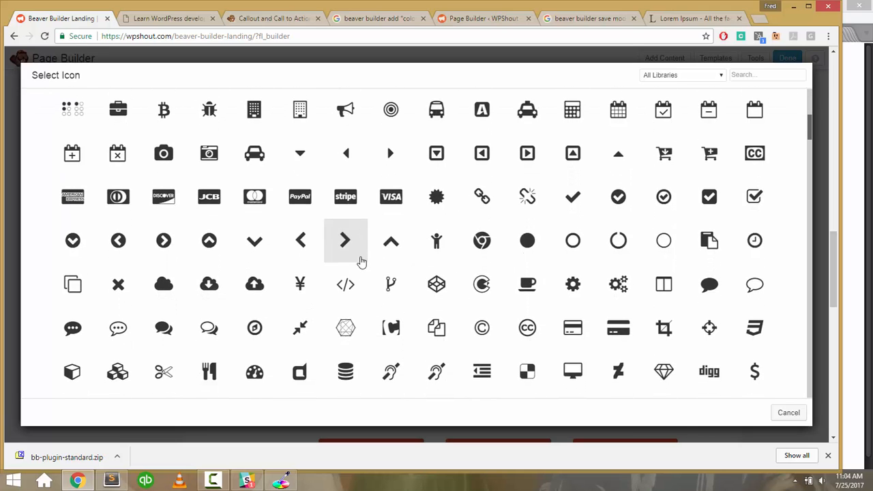
{"action": "scroll", "coordinate": [360, 259], "scroll_direction": "down", "scroll_amount": 4}
{"action": "scroll", "coordinate": [361, 261], "scroll_direction": "down", "scroll_amount": 4}
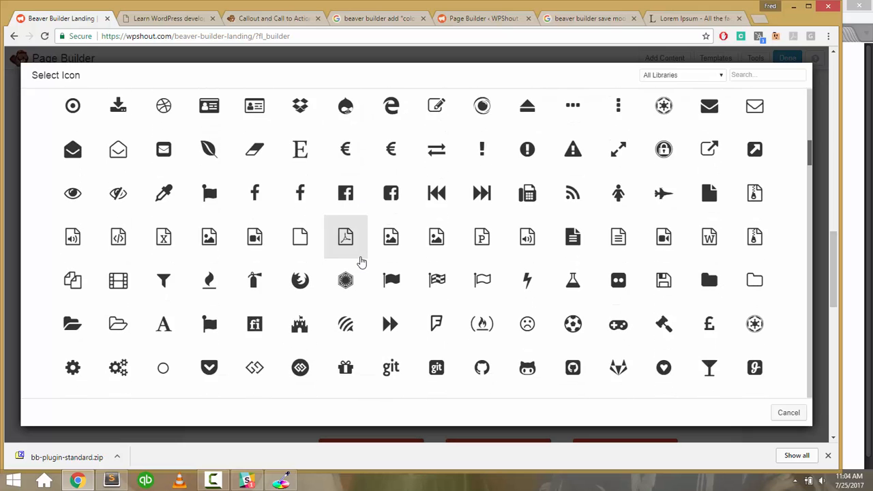
{"action": "scroll", "coordinate": [360, 262], "scroll_direction": "down", "scroll_amount": 1}
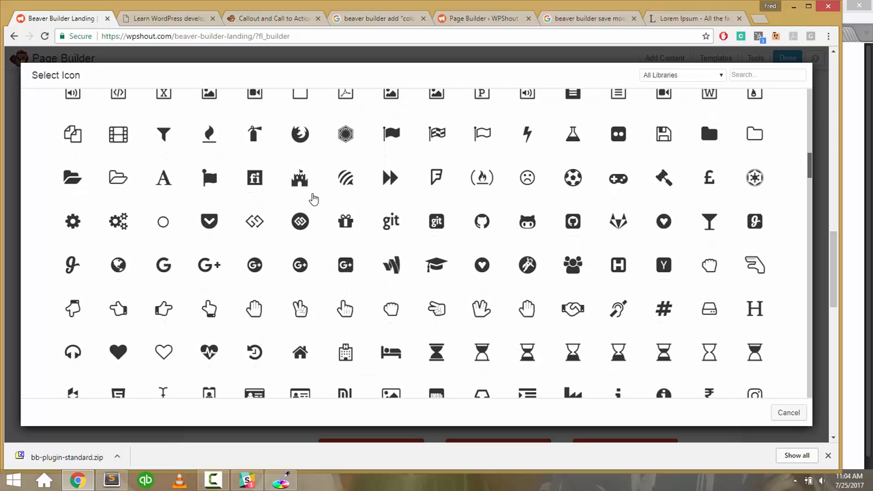
{"action": "left_click", "coordinate": [301, 180]}
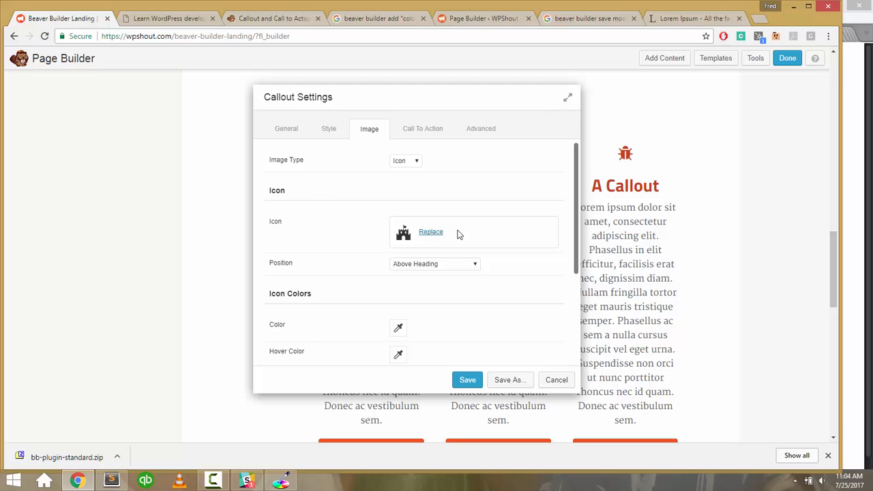
{"action": "left_click", "coordinate": [468, 379]}
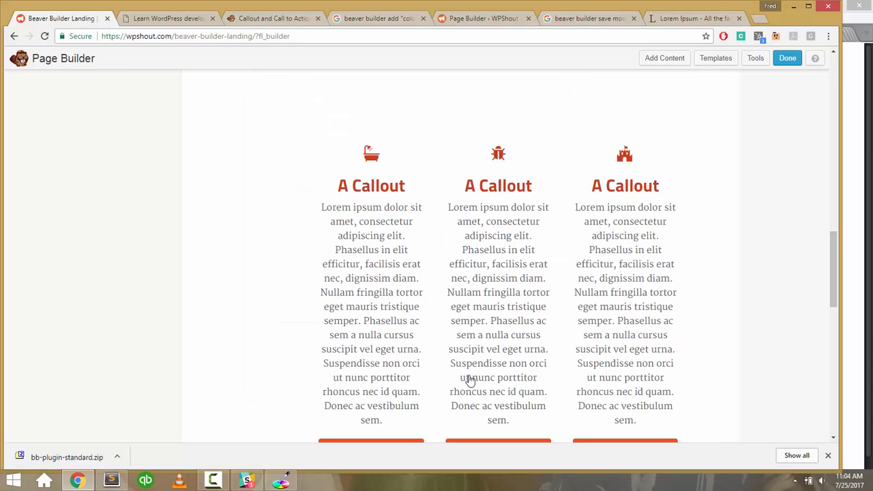
Check the page's callouts, pricing table and hero section, and publish the changes.
{"action": "scroll", "coordinate": [788, 240], "scroll_direction": "up", "scroll_amount": 15}
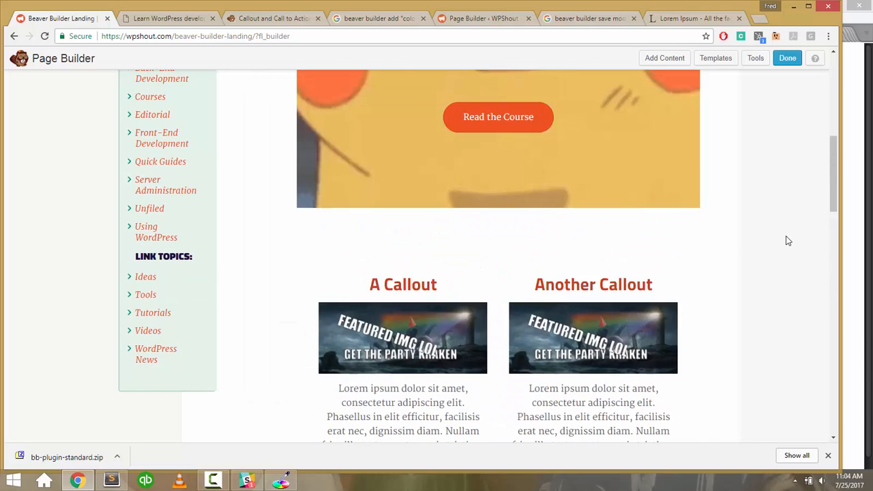
{"action": "scroll", "coordinate": [788, 241], "scroll_direction": "down", "scroll_amount": 10}
{"action": "scroll", "coordinate": [788, 241], "scroll_direction": "down", "scroll_amount": 10}
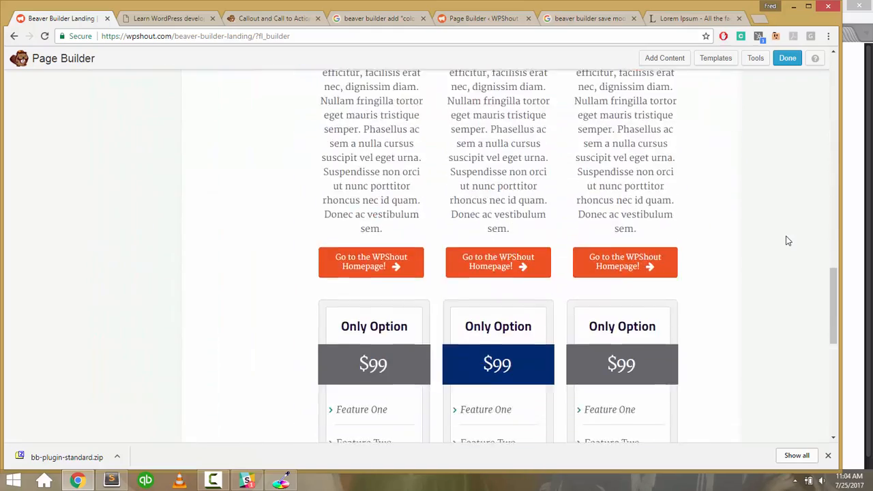
{"action": "scroll", "coordinate": [788, 241], "scroll_direction": "up", "scroll_amount": 8}
{"action": "scroll", "coordinate": [787, 240], "scroll_direction": "up", "scroll_amount": 10}
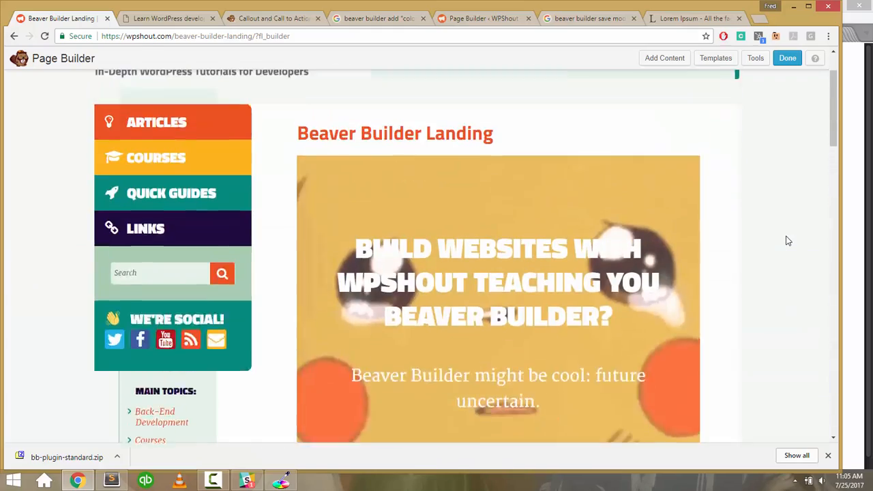
{"action": "left_click", "coordinate": [788, 58]}
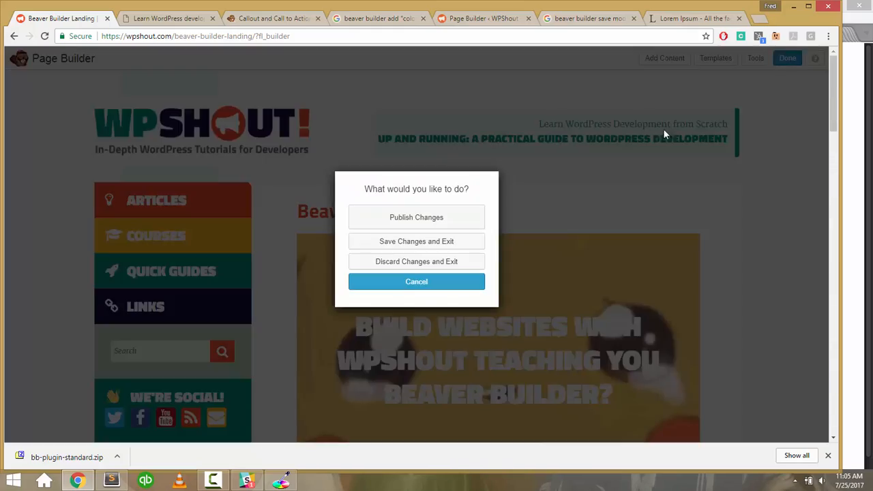
{"action": "left_click", "coordinate": [418, 220]}
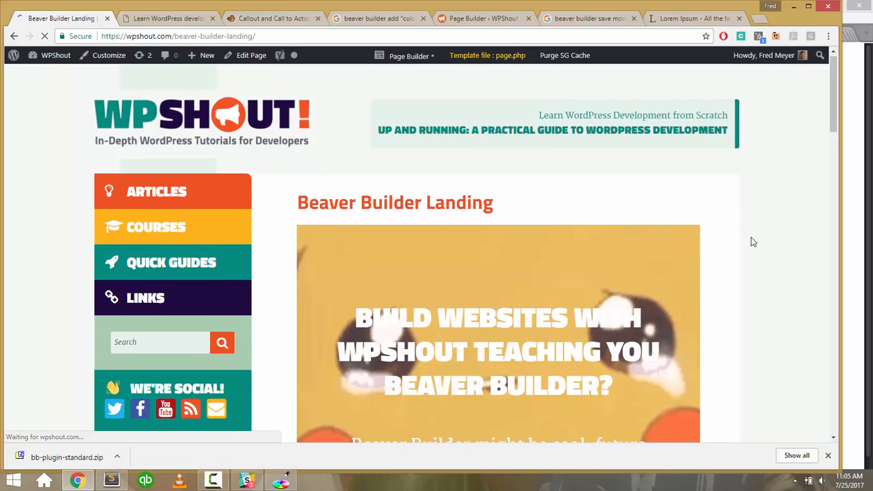
Check the published hero section, reopen the page in the builder and open the hero row's settings.
{"action": "scroll", "coordinate": [751, 238], "scroll_direction": "down", "scroll_amount": 1}
{"action": "scroll", "coordinate": [751, 237], "scroll_direction": "down", "scroll_amount": 2}
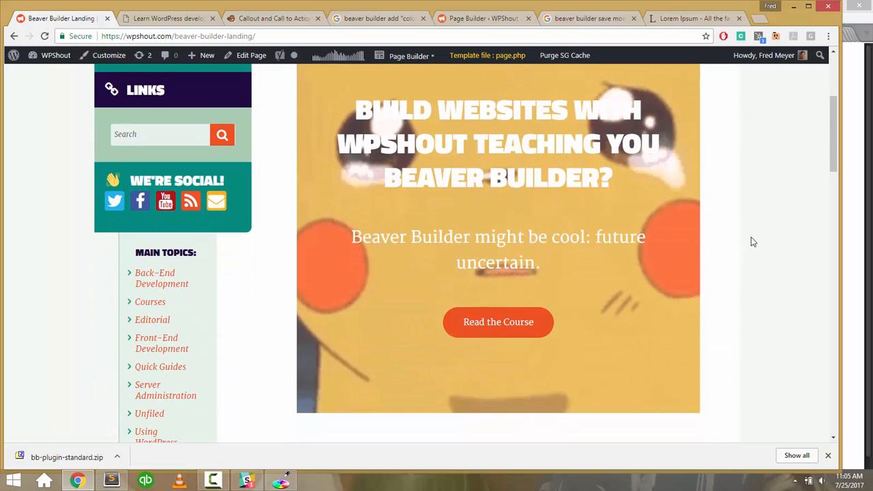
{"action": "scroll", "coordinate": [751, 242], "scroll_direction": "up", "scroll_amount": 1}
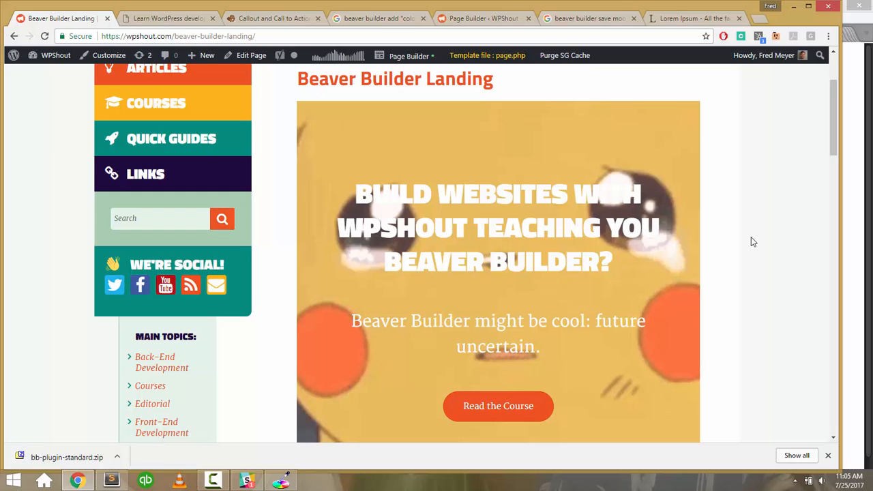
{"action": "scroll", "coordinate": [570, 159], "scroll_direction": "up", "scroll_amount": 2}
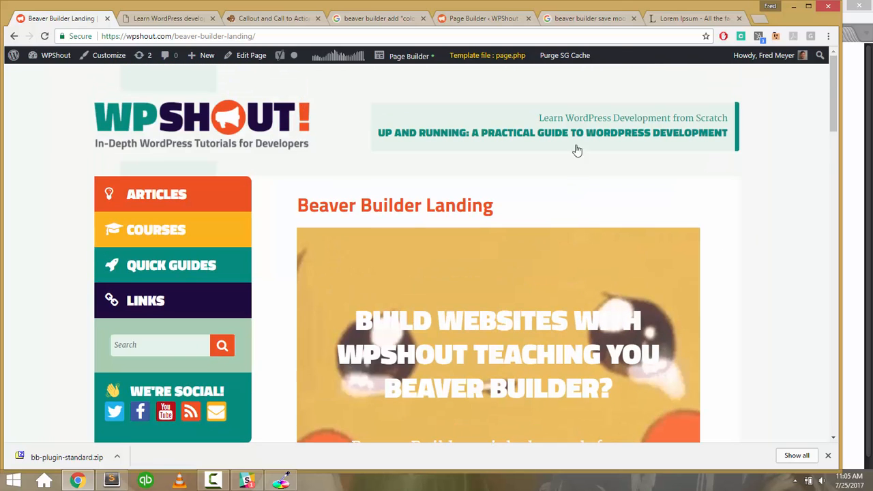
{"action": "left_click", "coordinate": [408, 55]}
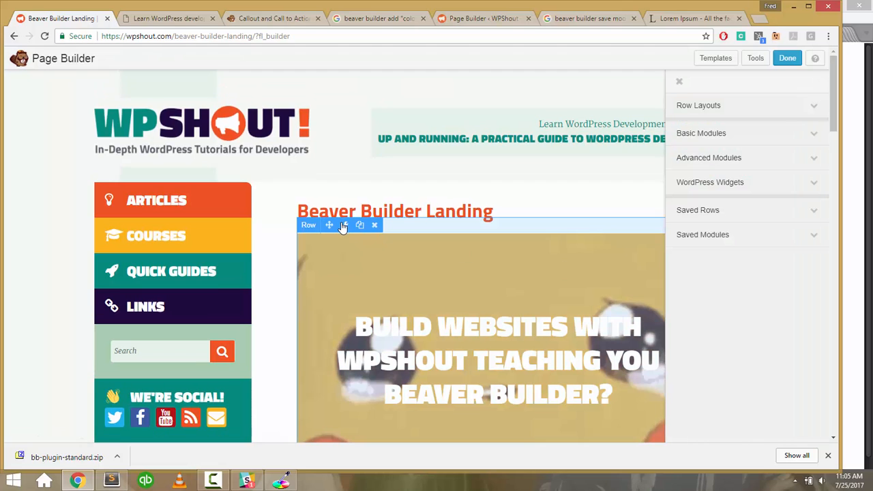
{"action": "left_click", "coordinate": [344, 225]}
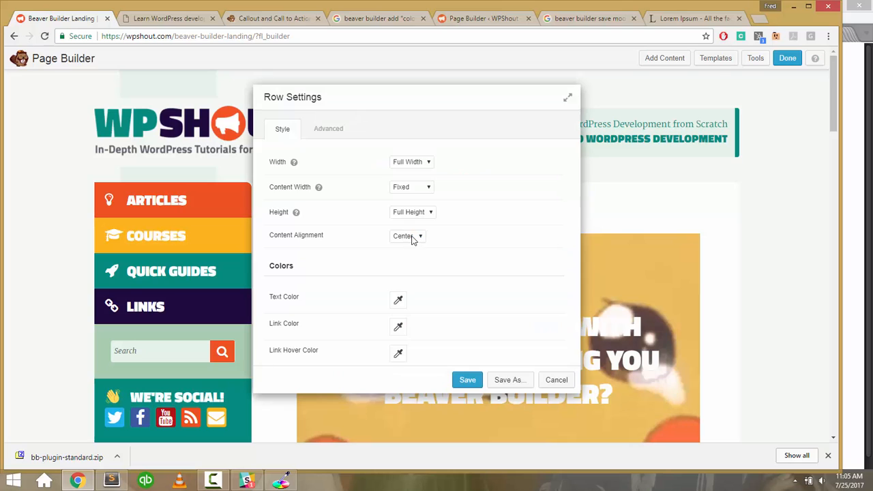
Try background overlay opacities of 0% and 75% on the hero row, and settle on 50%.
{"action": "scroll", "coordinate": [753, 230], "scroll_direction": "down", "scroll_amount": 1}
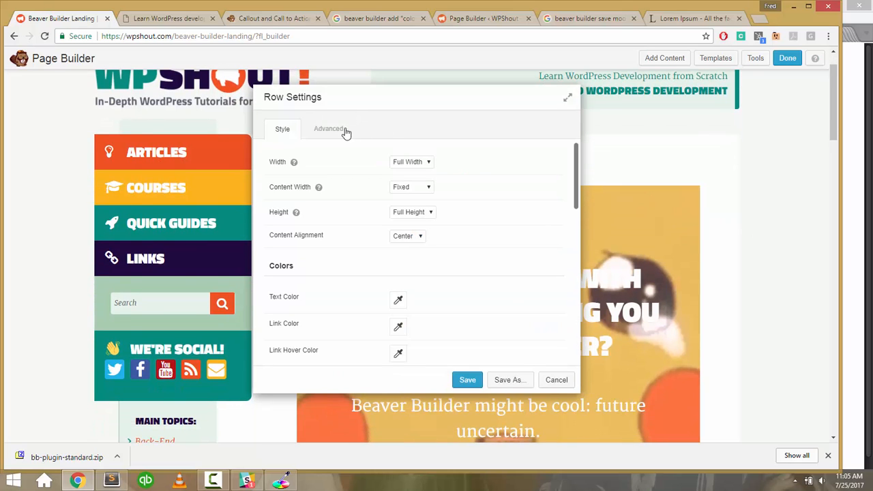
{"action": "left_click", "coordinate": [344, 131]}
{"action": "left_click", "coordinate": [302, 131]}
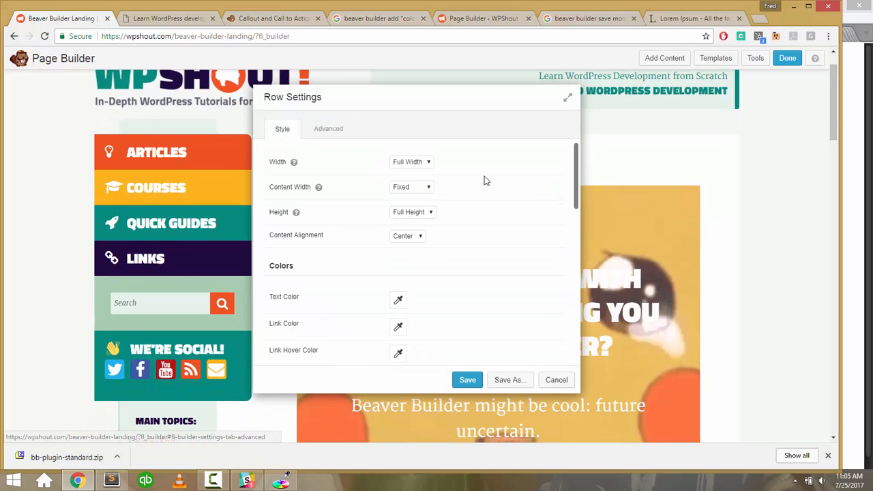
{"action": "scroll", "coordinate": [485, 180], "scroll_direction": "down", "scroll_amount": 3}
{"action": "scroll", "coordinate": [484, 179], "scroll_direction": "down", "scroll_amount": 4}
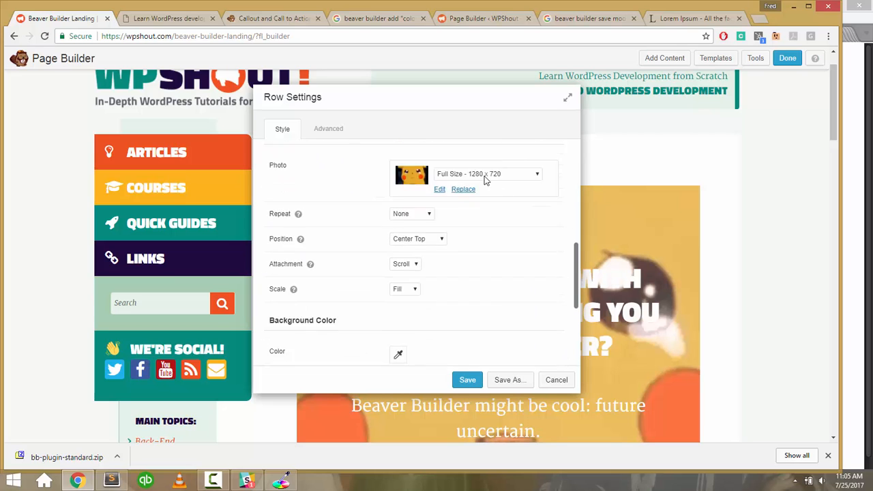
{"action": "scroll", "coordinate": [484, 179], "scroll_direction": "up", "scroll_amount": 1}
{"action": "scroll", "coordinate": [484, 181], "scroll_direction": "down", "scroll_amount": 4}
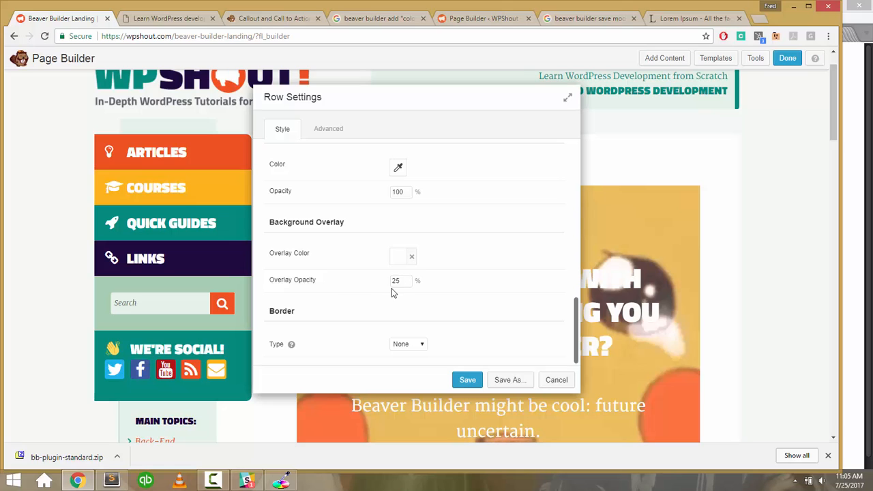
{"action": "double_click", "coordinate": [395, 284]}
{"action": "type", "text": "0"}
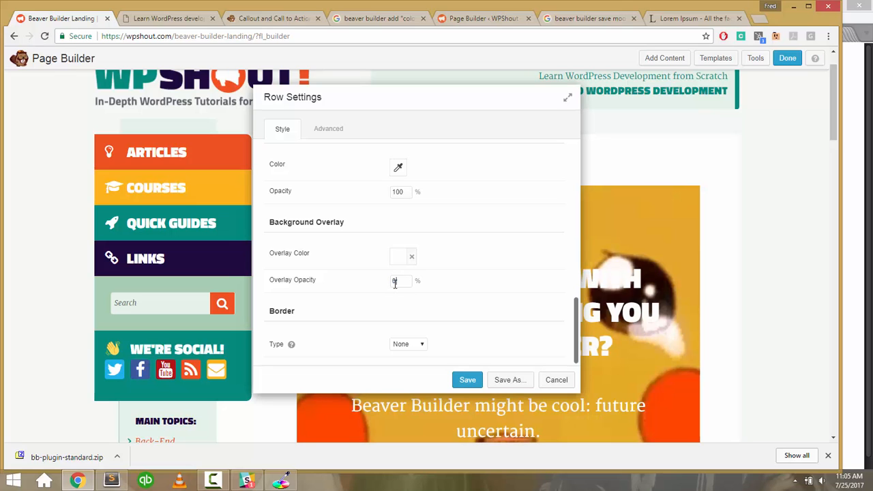
{"action": "type", "text": "75"}
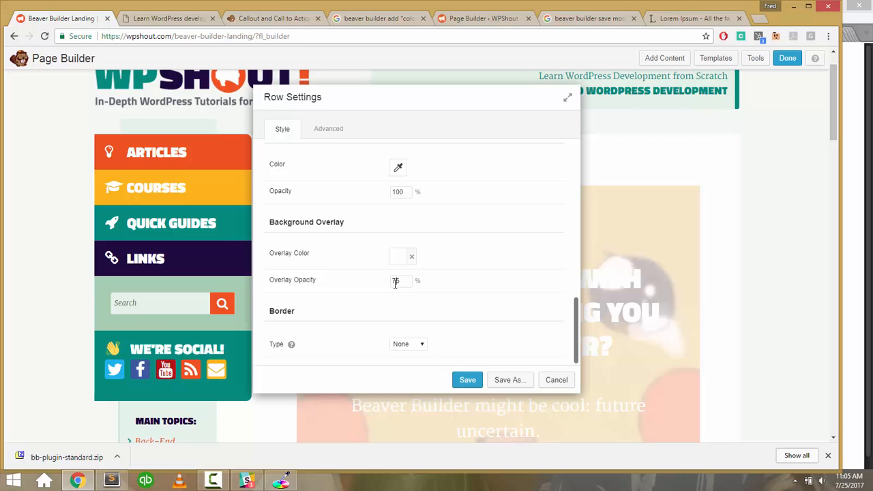
{"action": "key", "text": "BackSpace"}
{"action": "key", "text": "BackSpace"}
{"action": "type", "text": "50"}
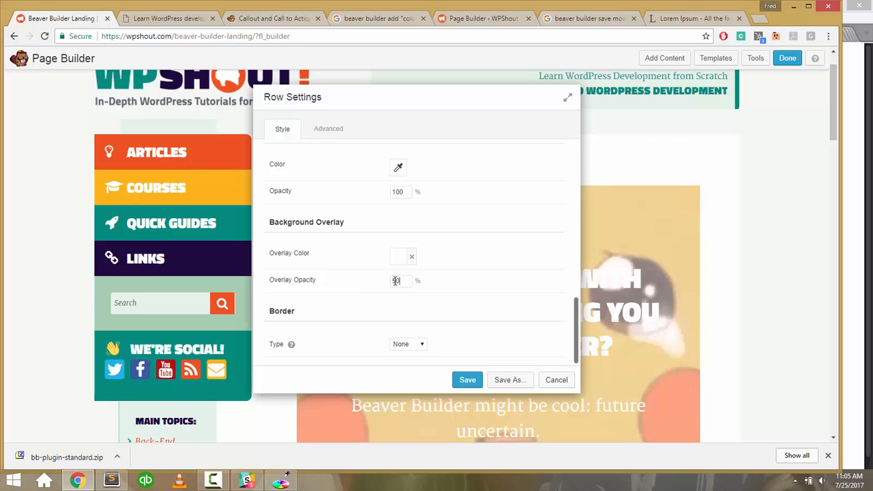
Set the hero row's background overlay color to dark gray #494949 and save the row settings.
{"action": "left_click_drag", "start_coordinate": [412, 105], "coordinate": [159, 64]}
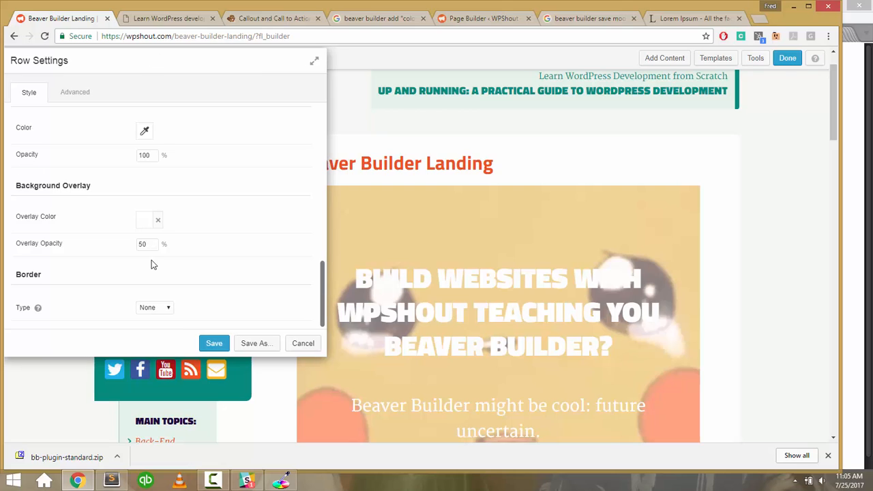
{"action": "left_click", "coordinate": [144, 226]}
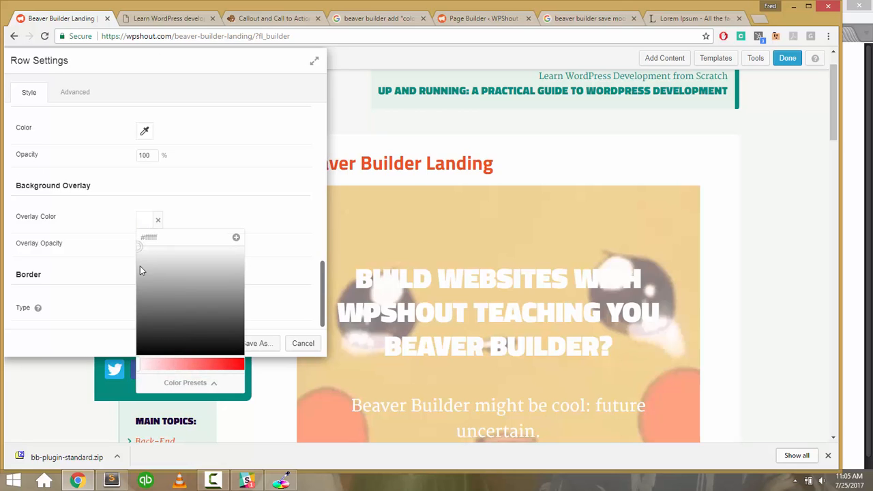
{"action": "left_click_drag", "start_coordinate": [137, 246], "coordinate": [119, 326]}
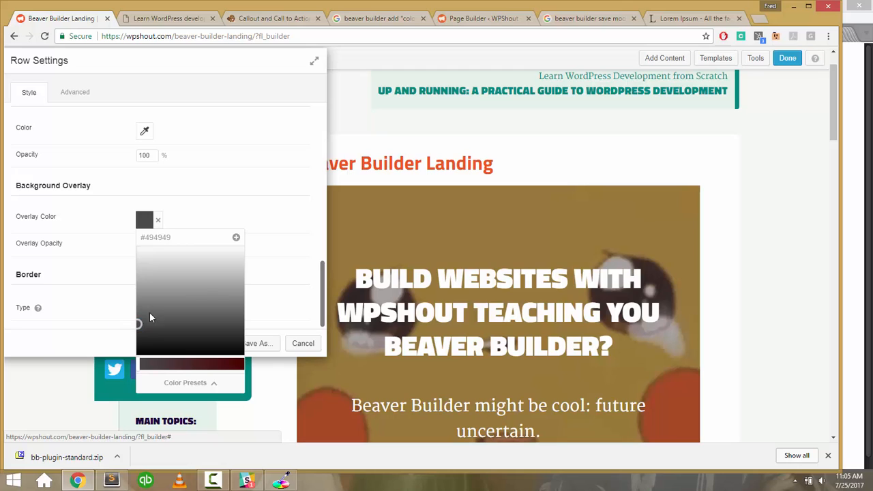
{"action": "left_click", "coordinate": [251, 326]}
{"action": "left_click", "coordinate": [211, 343]}
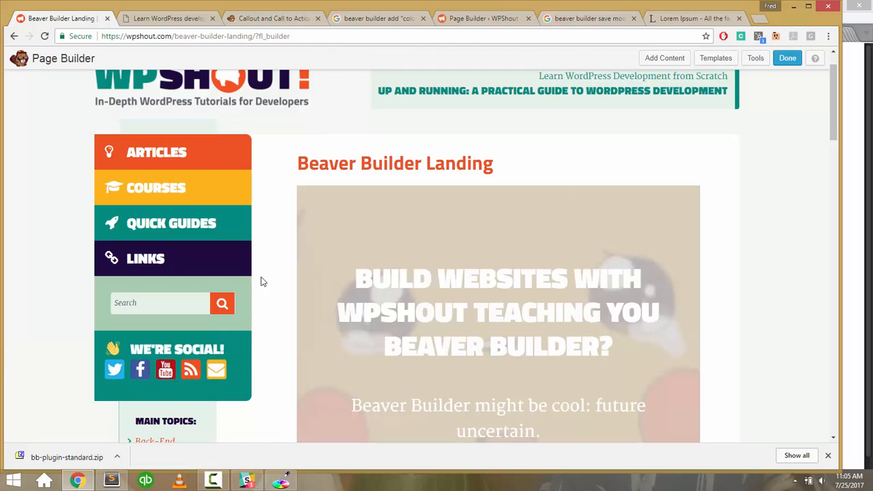
Examine the hero section's heading, text and button against the darkened background image.
{"action": "scroll", "coordinate": [768, 247], "scroll_direction": "down", "scroll_amount": 3}
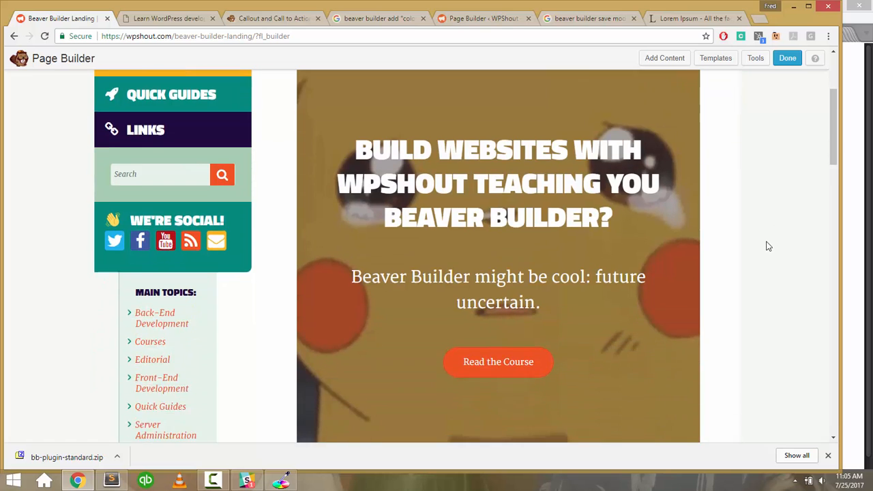
{"action": "scroll", "coordinate": [768, 246], "scroll_direction": "up", "scroll_amount": 1}
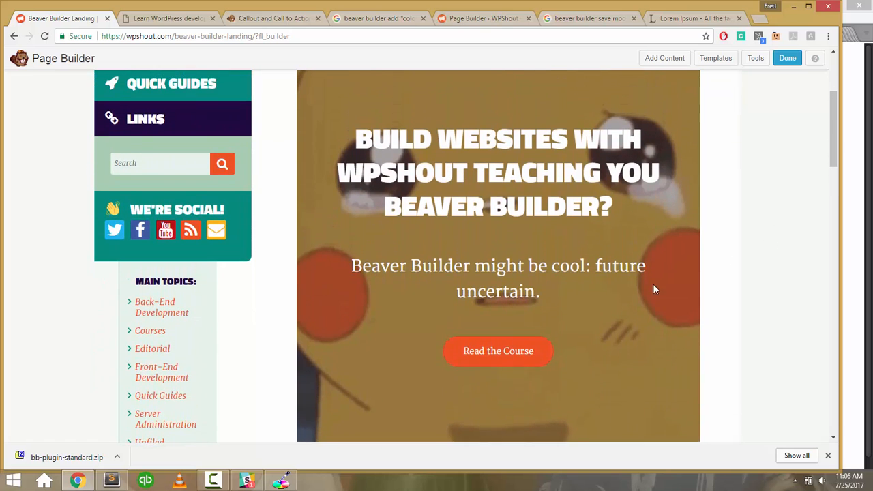
{"action": "scroll", "coordinate": [776, 287], "scroll_direction": "up", "scroll_amount": 1}
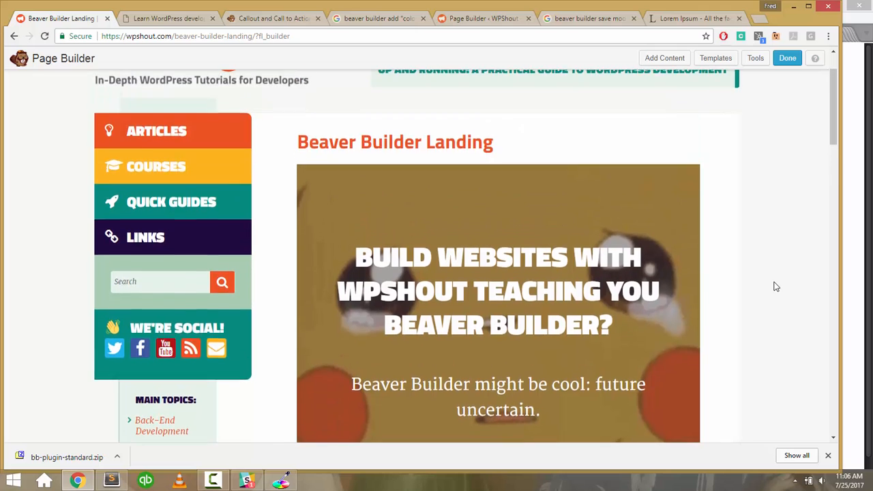
{"action": "scroll", "coordinate": [775, 286], "scroll_direction": "down", "scroll_amount": 1}
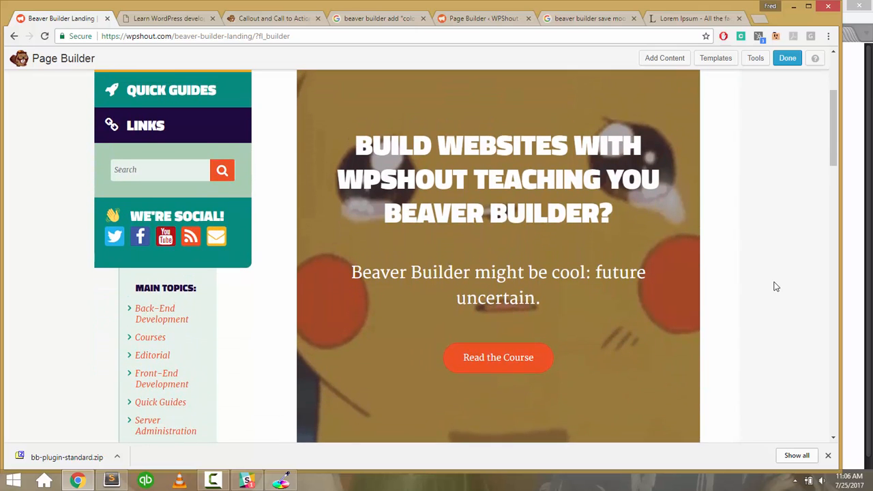
{"action": "scroll", "coordinate": [776, 286], "scroll_direction": "up", "scroll_amount": 3}
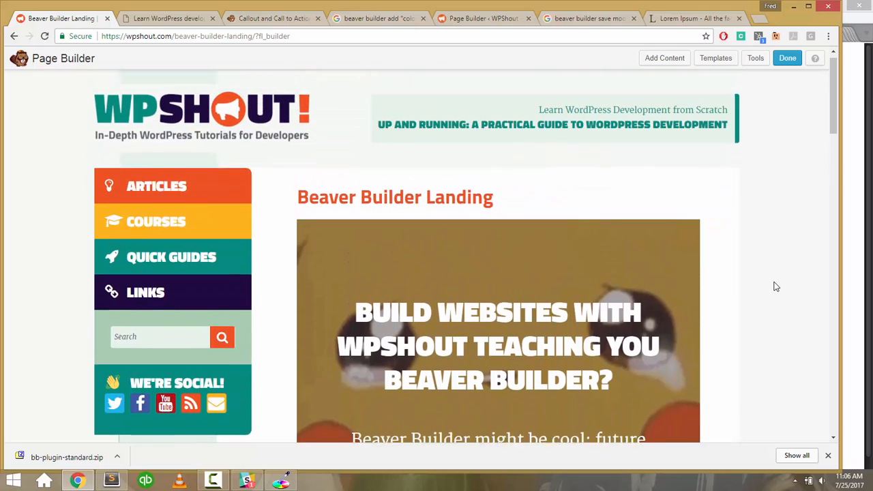
{"action": "scroll", "coordinate": [776, 286], "scroll_direction": "down", "scroll_amount": 5}
{"action": "scroll", "coordinate": [775, 287], "scroll_direction": "up", "scroll_amount": 3}
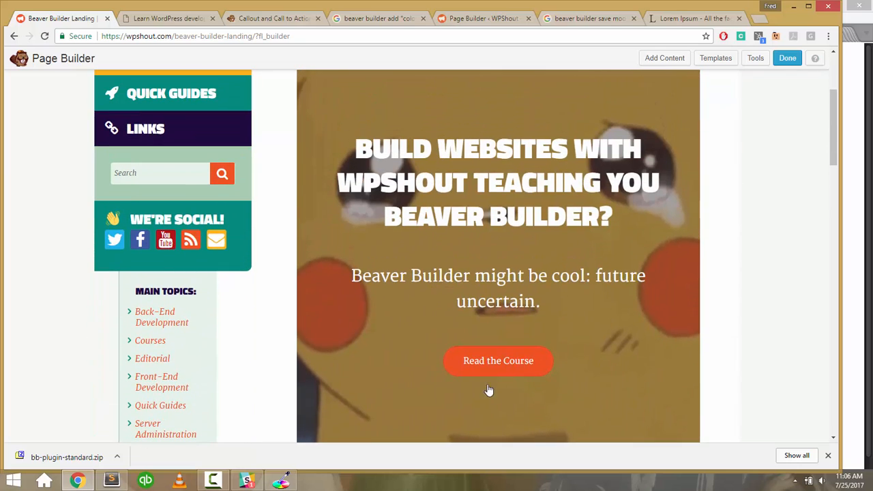
Open the style settings of the hero's "Read the Course" button, and sample the sidebar's teal 038C7D in ColorPic.
{"action": "left_click", "coordinate": [334, 347]}
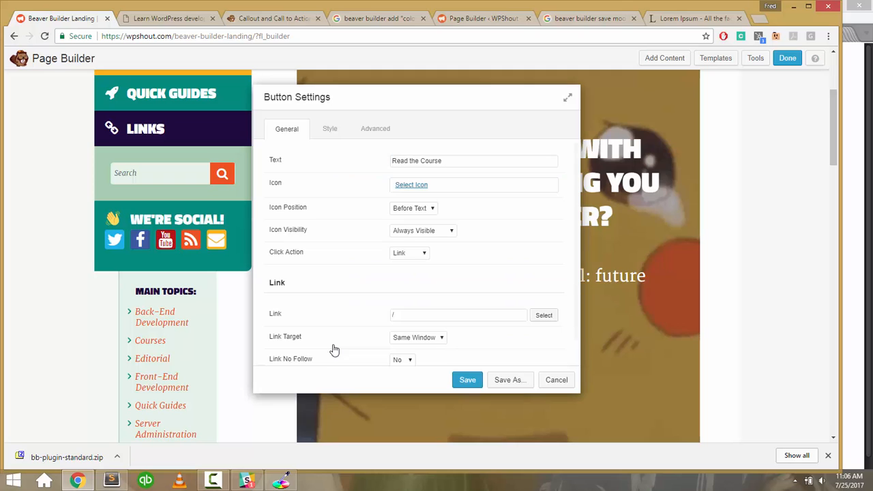
{"action": "left_click", "coordinate": [328, 134]}
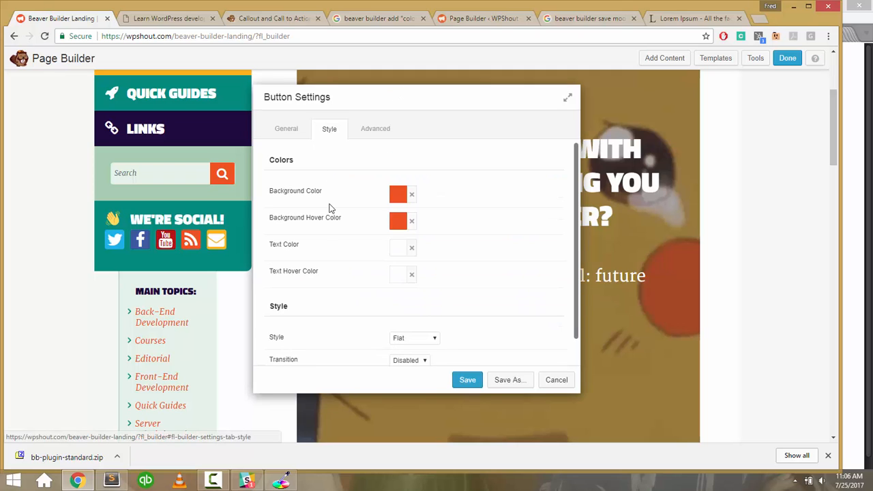
{"action": "left_click", "coordinate": [281, 481]}
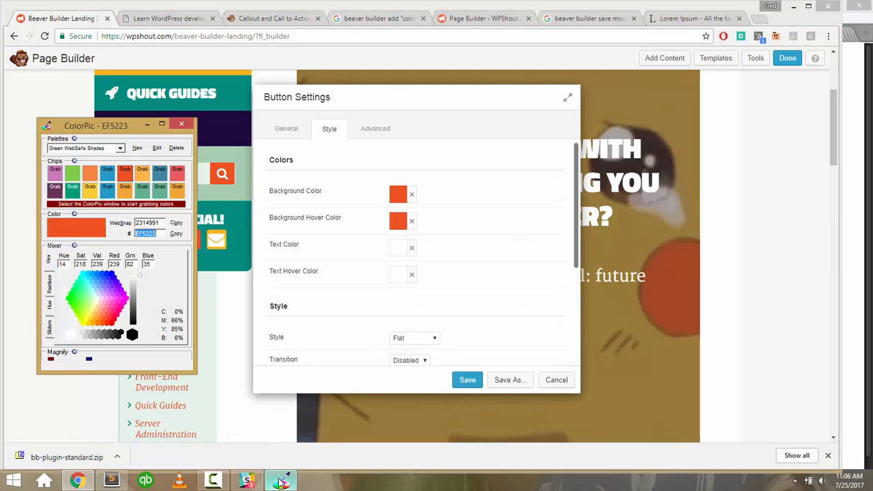
{"action": "left_click", "coordinate": [136, 191]}
{"action": "key", "text": "ctrl+g"}
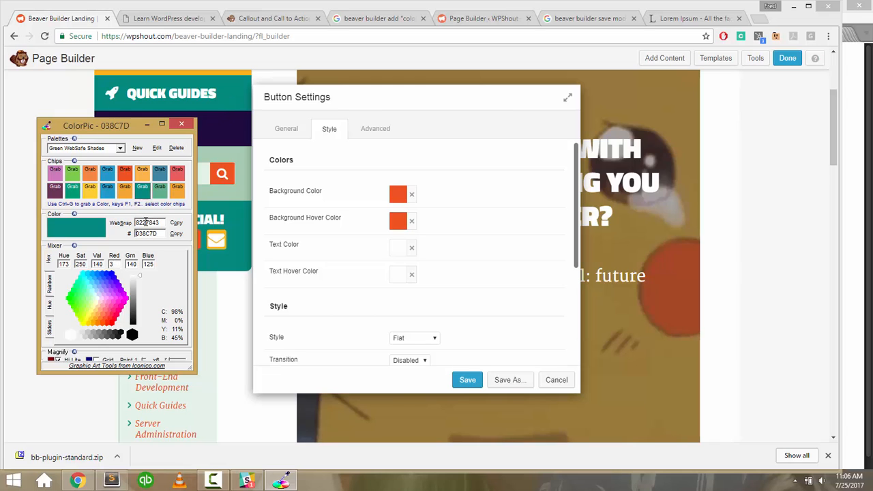
Set the "Read the Course" button's background and background hover colors to #038C7D and save the button settings.
{"action": "left_click", "coordinate": [398, 197]}
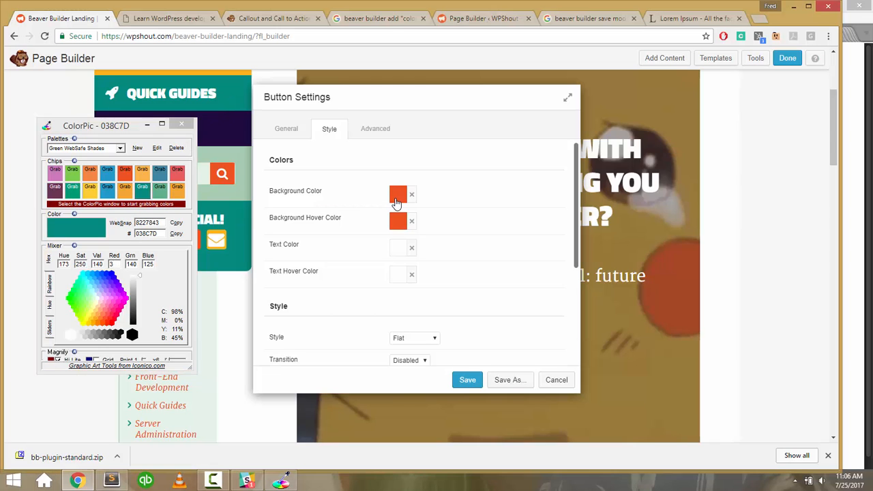
{"action": "double_click", "coordinate": [411, 212]}
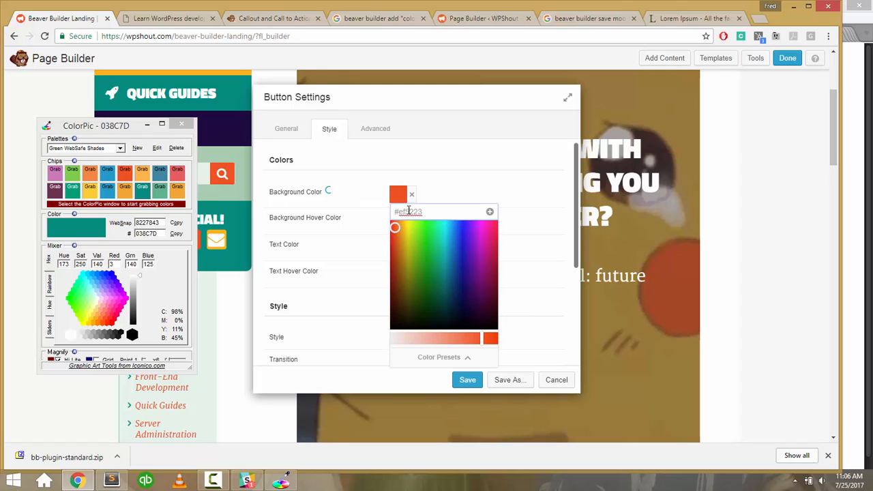
{"action": "type", "text": "038C7D"}
{"action": "left_click", "coordinate": [371, 185]}
{"action": "left_click", "coordinate": [398, 220]}
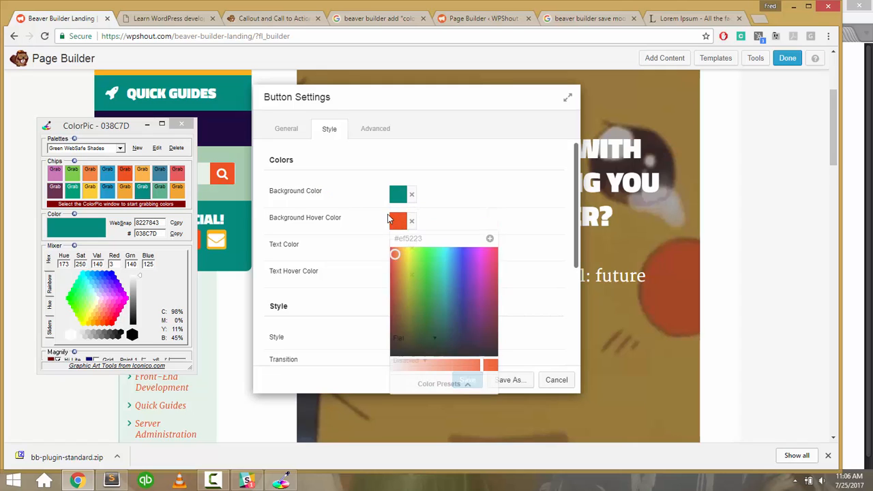
{"action": "double_click", "coordinate": [410, 240]}
{"action": "type", "text": "038C7D"}
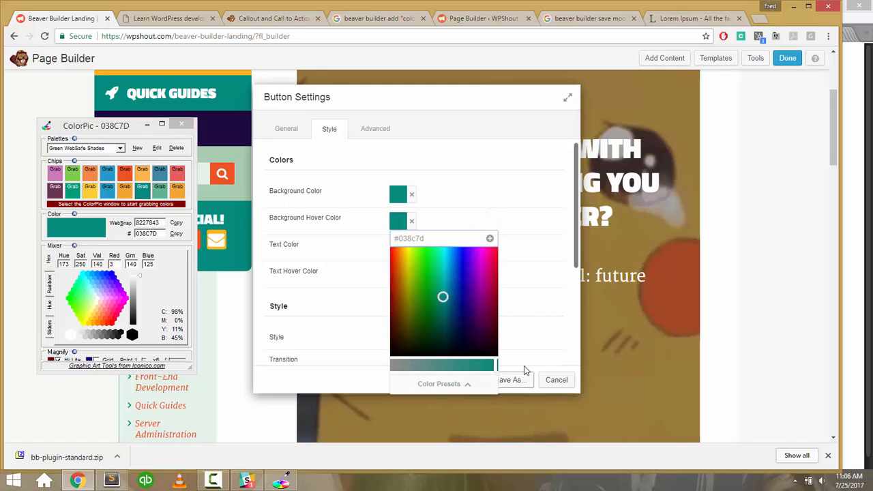
{"action": "left_click", "coordinate": [522, 363]}
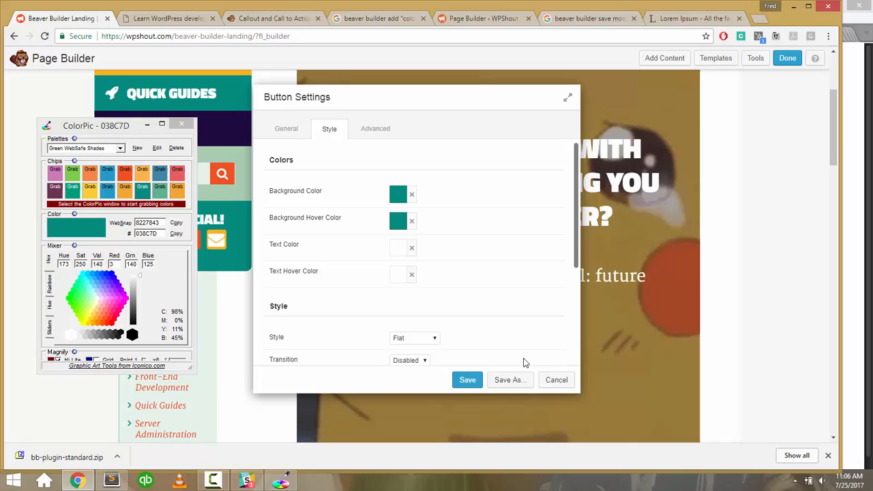
{"action": "left_click", "coordinate": [467, 377]}
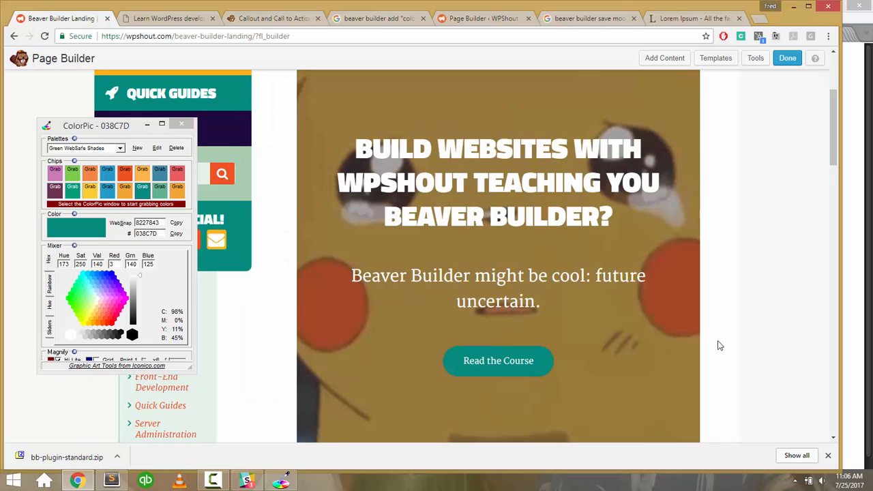
Save the hero row as a reusable, non-global row named "Pikachu Banner" and minimize ColorPic.
{"action": "scroll", "coordinate": [763, 290], "scroll_direction": "up", "scroll_amount": 2}
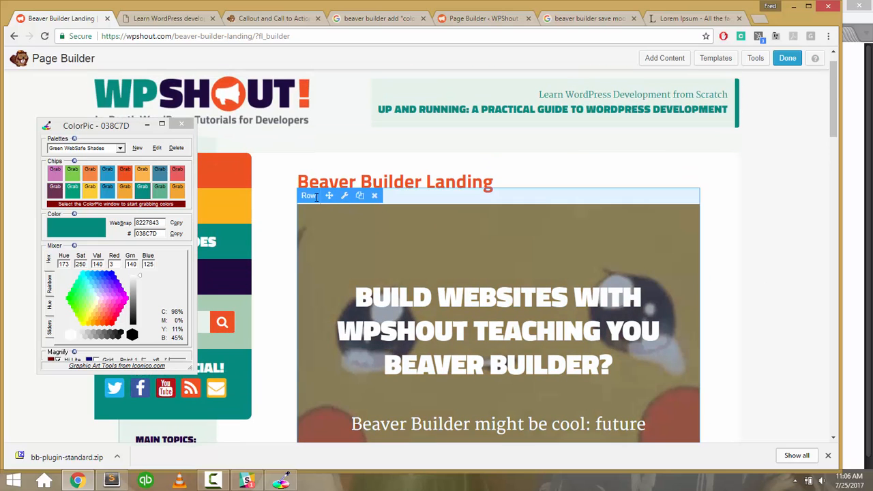
{"action": "scroll", "coordinate": [802, 258], "scroll_direction": "down", "scroll_amount": 4}
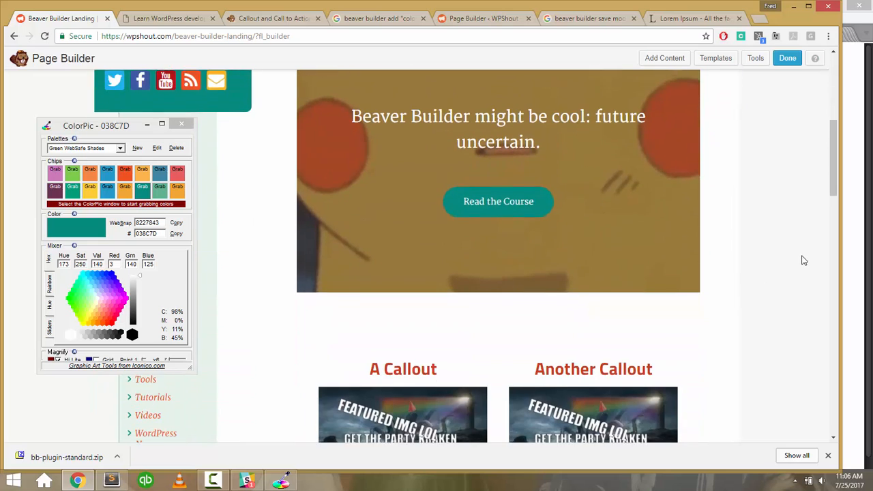
{"action": "scroll", "coordinate": [802, 259], "scroll_direction": "up", "scroll_amount": 4}
{"action": "scroll", "coordinate": [803, 260], "scroll_direction": "down", "scroll_amount": 1}
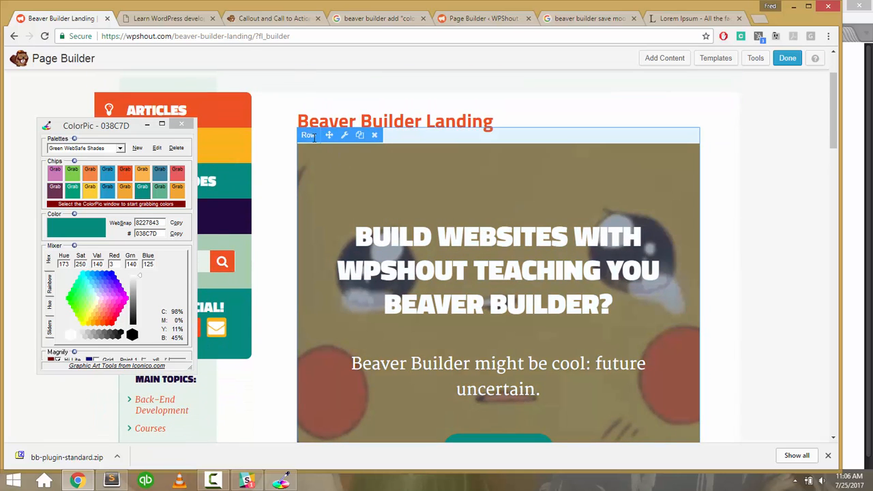
{"action": "left_click", "coordinate": [344, 136]}
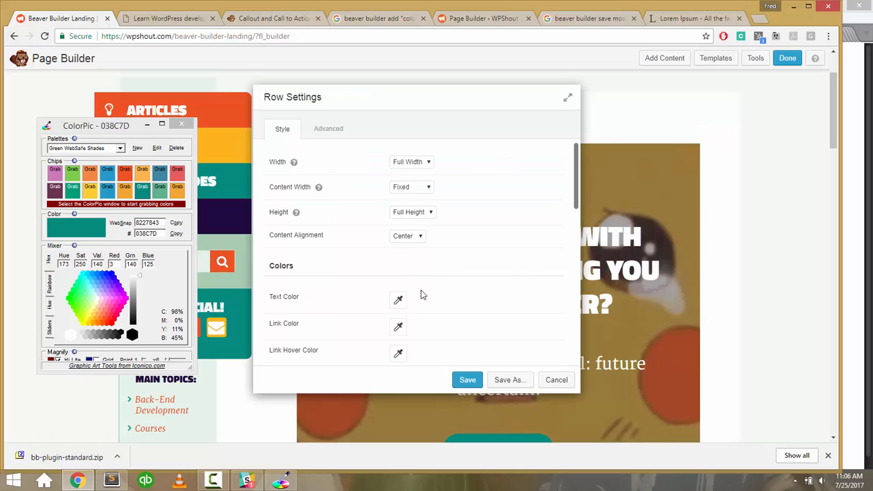
{"action": "left_click", "coordinate": [502, 379]}
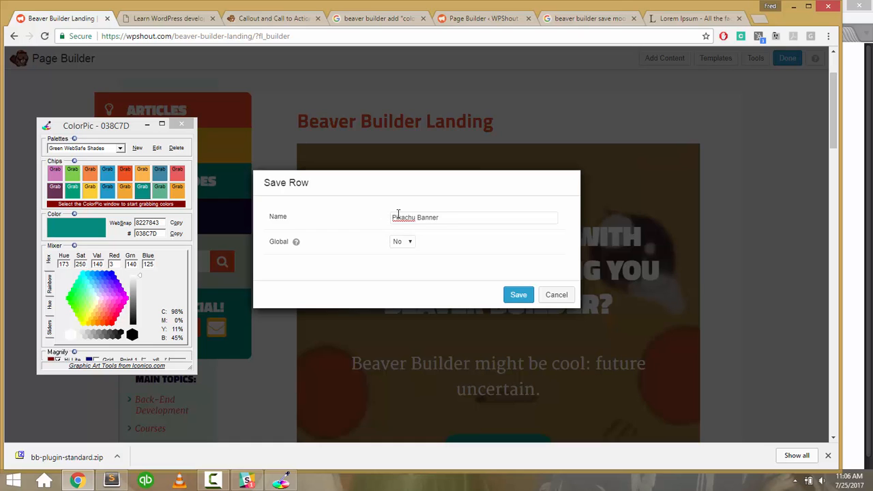
{"action": "left_click", "coordinate": [520, 296]}
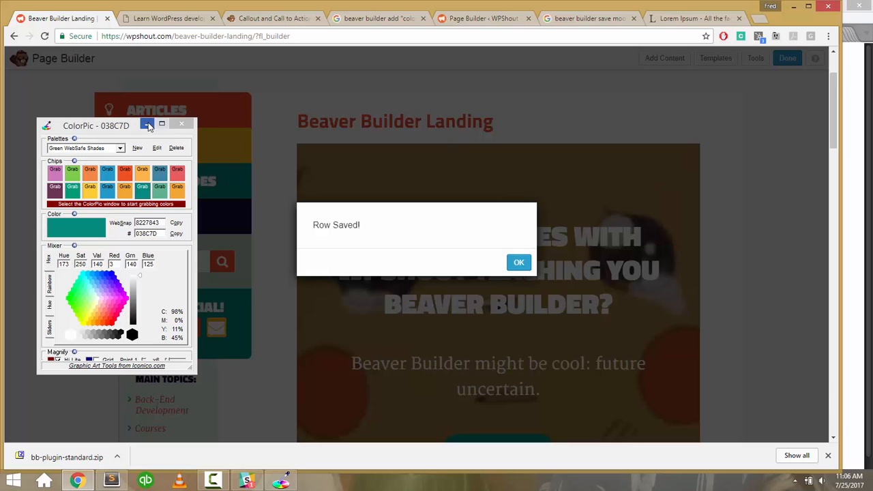
{"action": "left_click", "coordinate": [146, 124]}
{"action": "left_click", "coordinate": [519, 261]}
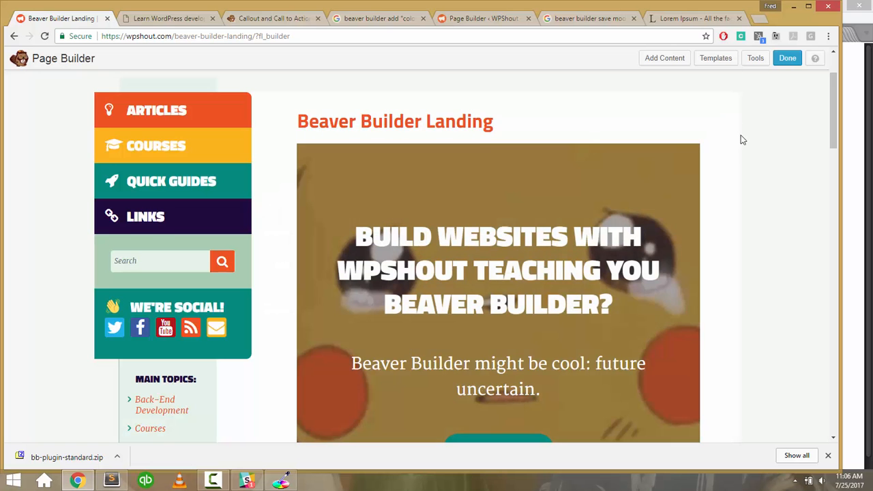
Set the "A Callout" module's animation style to Slide Right, then start saving it as a reusable module and cancel.
{"action": "scroll", "coordinate": [740, 135], "scroll_direction": "down", "scroll_amount": 5}
{"action": "scroll", "coordinate": [742, 143], "scroll_direction": "down", "scroll_amount": 2}
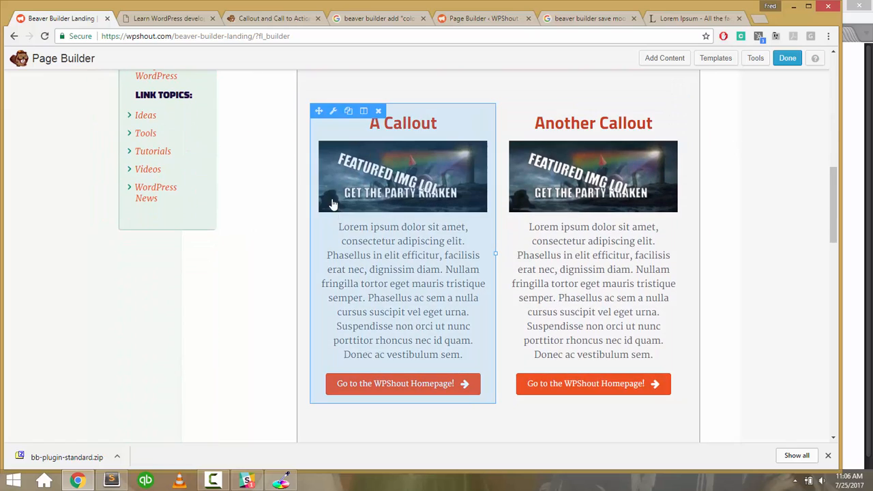
{"action": "scroll", "coordinate": [291, 141], "scroll_direction": "up", "scroll_amount": 1}
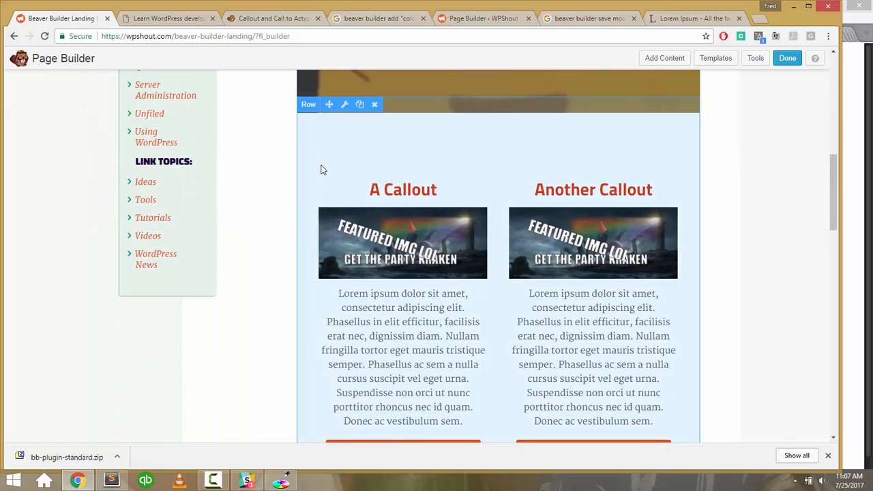
{"action": "left_click", "coordinate": [334, 178]}
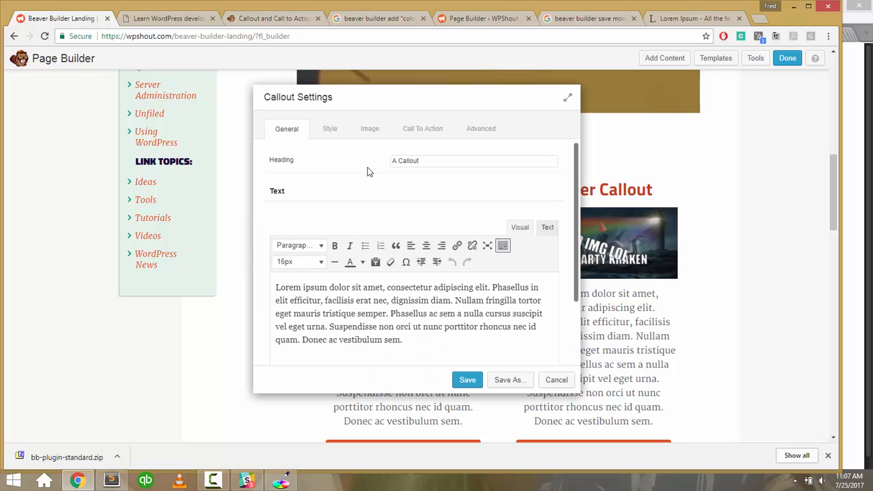
{"action": "left_click", "coordinate": [436, 135]}
{"action": "left_click", "coordinate": [474, 132]}
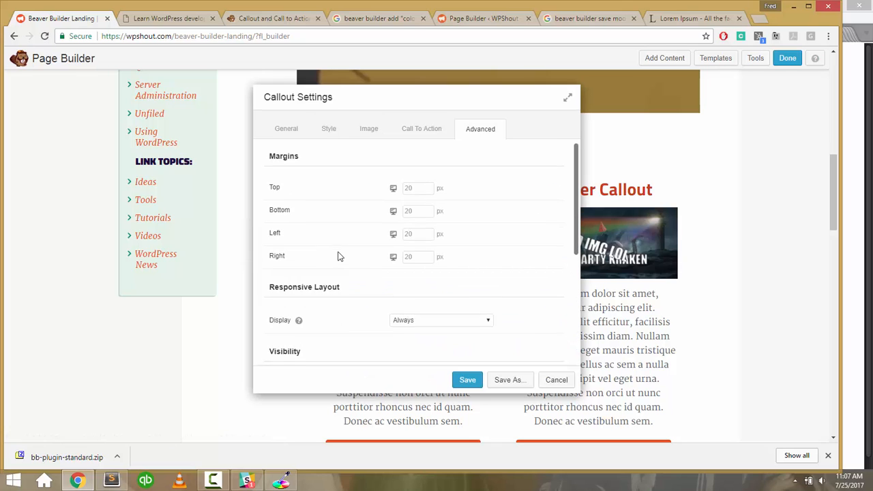
{"action": "scroll", "coordinate": [339, 256], "scroll_direction": "down", "scroll_amount": 3}
{"action": "scroll", "coordinate": [339, 255], "scroll_direction": "down", "scroll_amount": 1}
{"action": "left_click", "coordinate": [398, 237]}
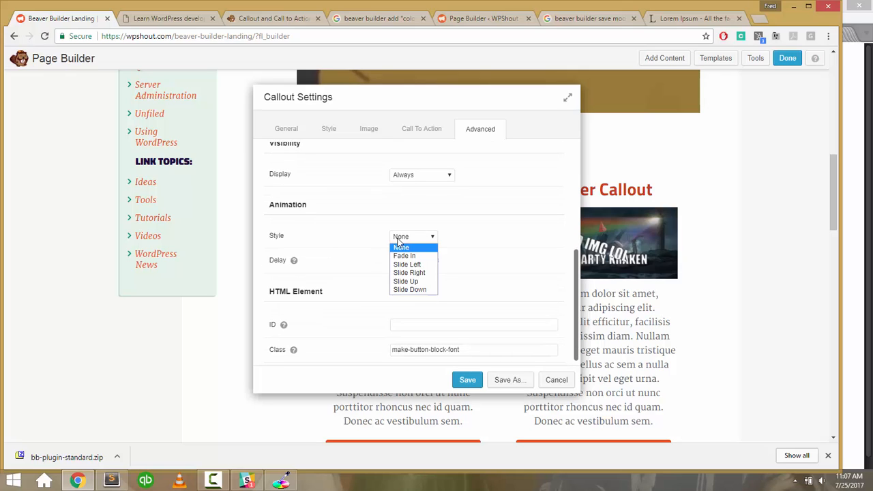
{"action": "left_click", "coordinate": [408, 272]}
{"action": "scroll", "coordinate": [412, 295], "scroll_direction": "down", "scroll_amount": 1}
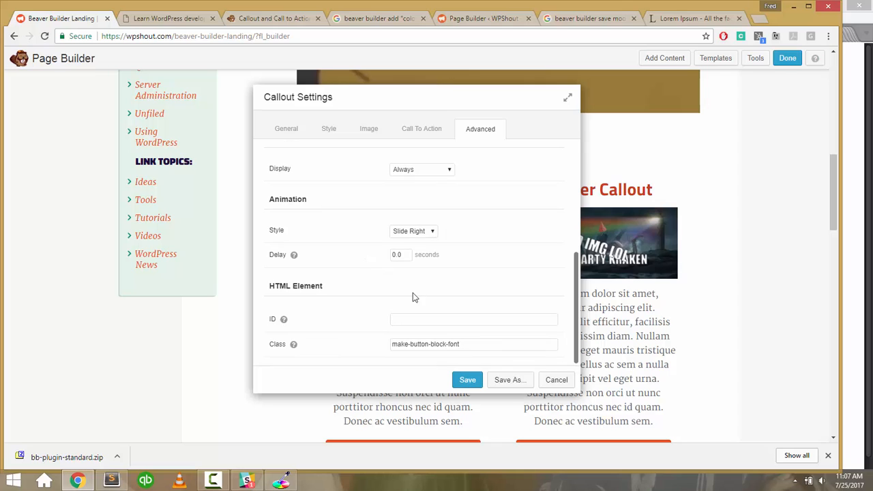
{"action": "left_click", "coordinate": [503, 382]}
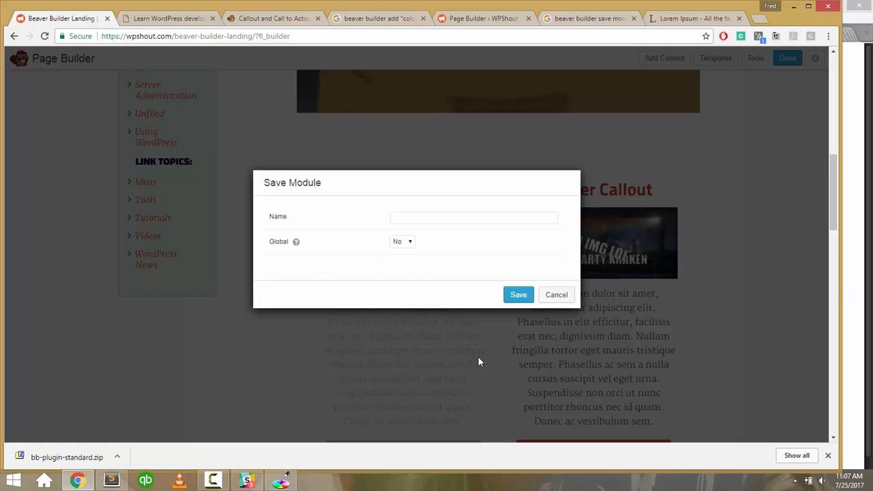
{"action": "left_click", "coordinate": [557, 294]}
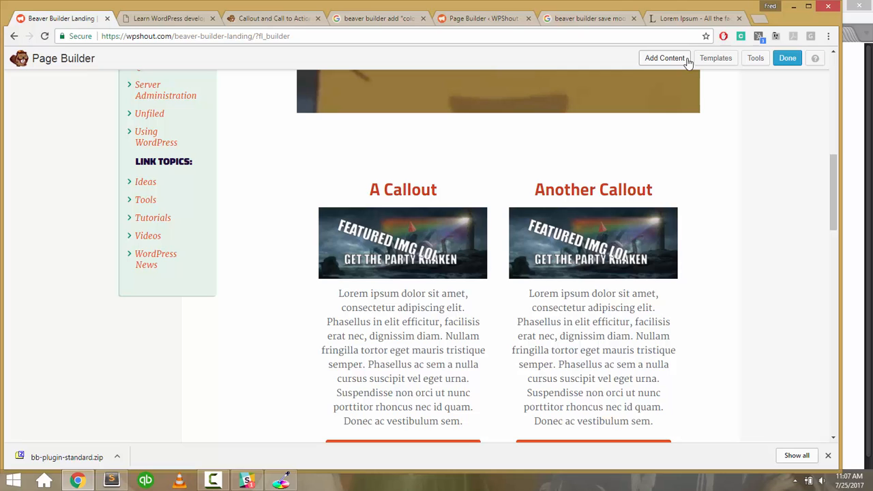
Open the list of saved modules in the page builder's content library.
{"action": "left_click", "coordinate": [688, 60]}
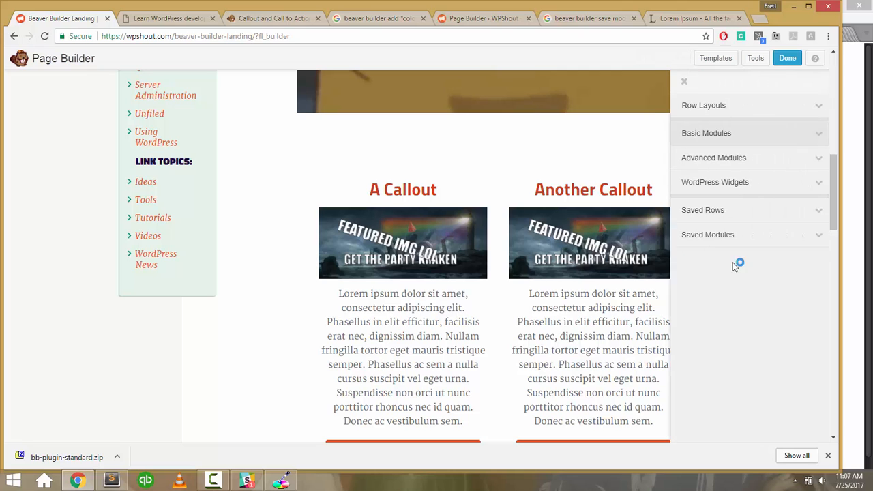
{"action": "left_click", "coordinate": [711, 233]}
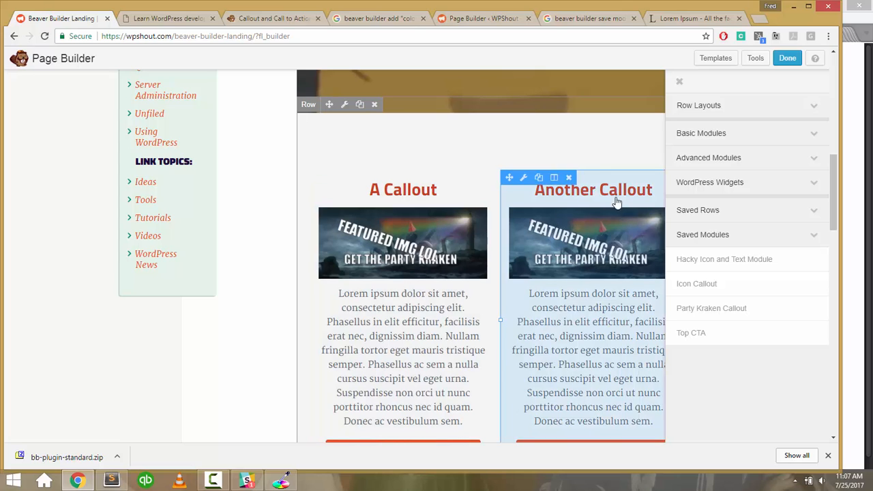
{"action": "left_click_drag", "start_coordinate": [727, 308], "coordinate": [275, 162]}
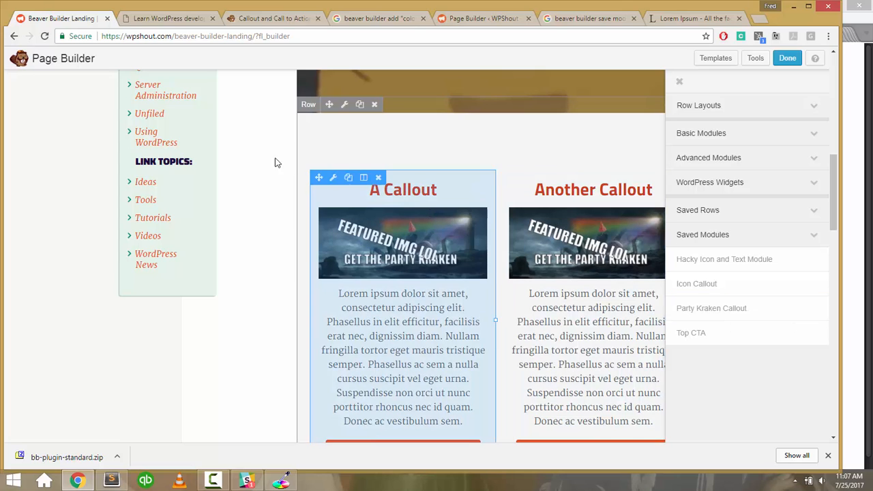
{"action": "left_click", "coordinate": [334, 180]}
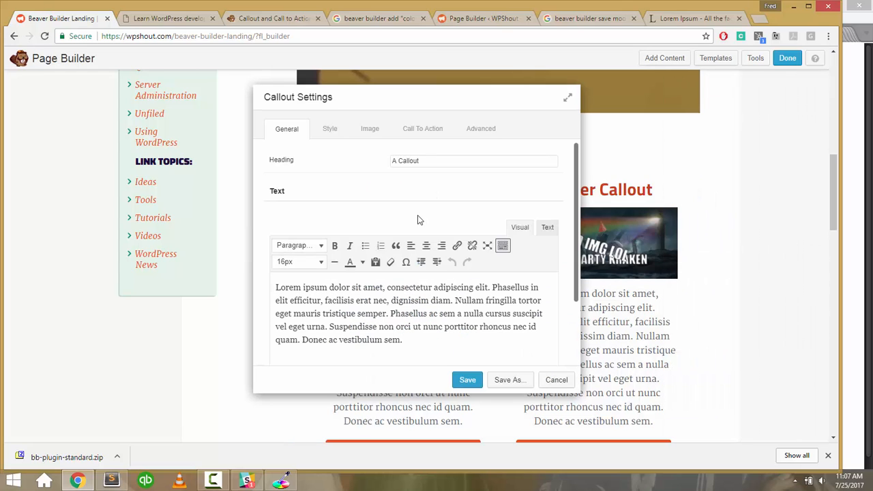
{"action": "left_click", "coordinate": [424, 129]}
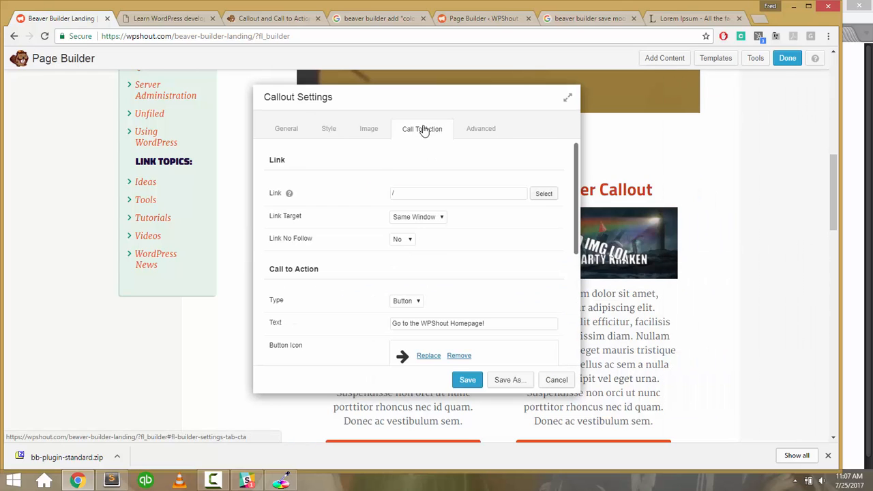
{"action": "left_click", "coordinate": [371, 129]}
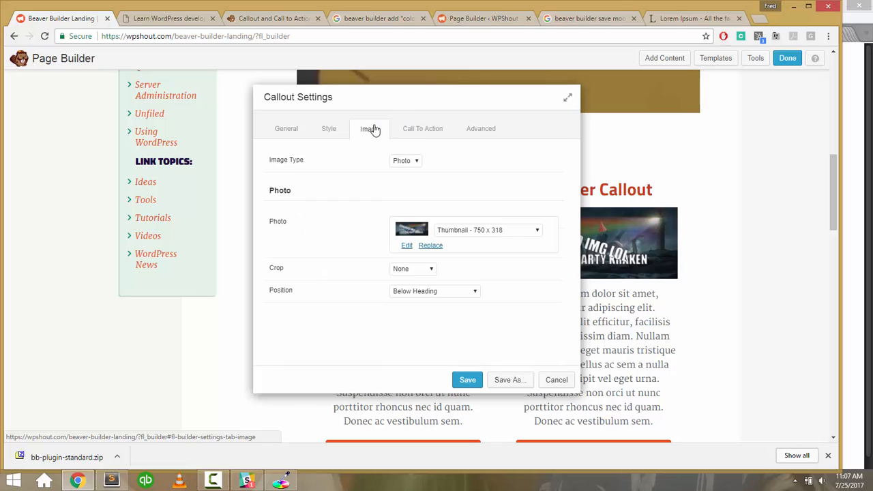
{"action": "left_click", "coordinate": [507, 380]}
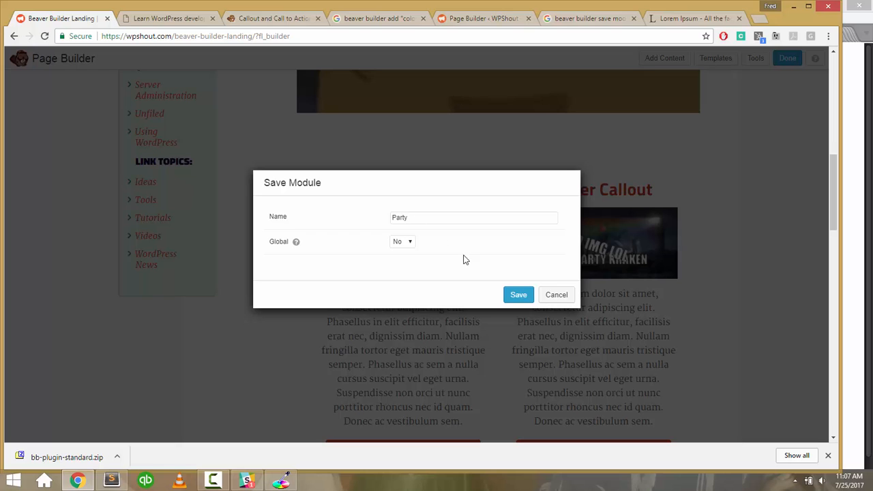
{"action": "left_click", "coordinate": [556, 294]}
Save the "A Callout" module as a reusable, non-global module named "Party Kraken Callout".
{"action": "left_click", "coordinate": [339, 186]}
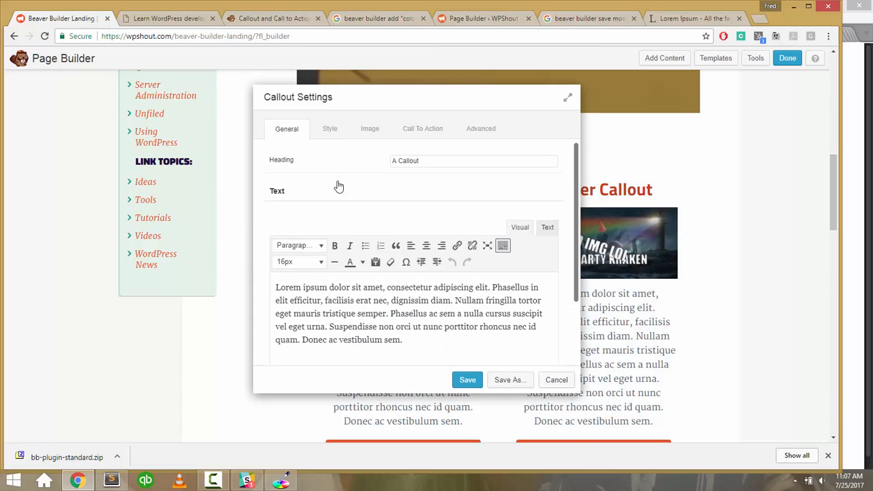
{"action": "left_click", "coordinate": [463, 131]}
{"action": "scroll", "coordinate": [373, 254], "scroll_direction": "down", "scroll_amount": 5}
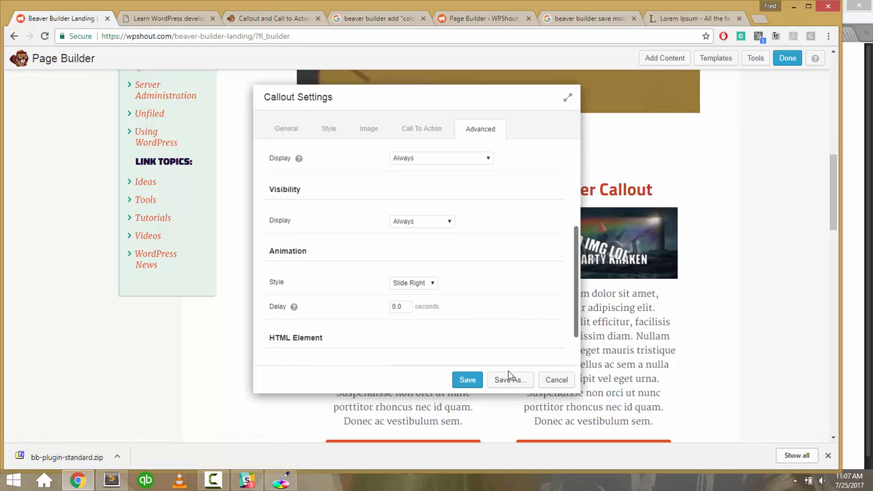
{"action": "left_click", "coordinate": [491, 383]}
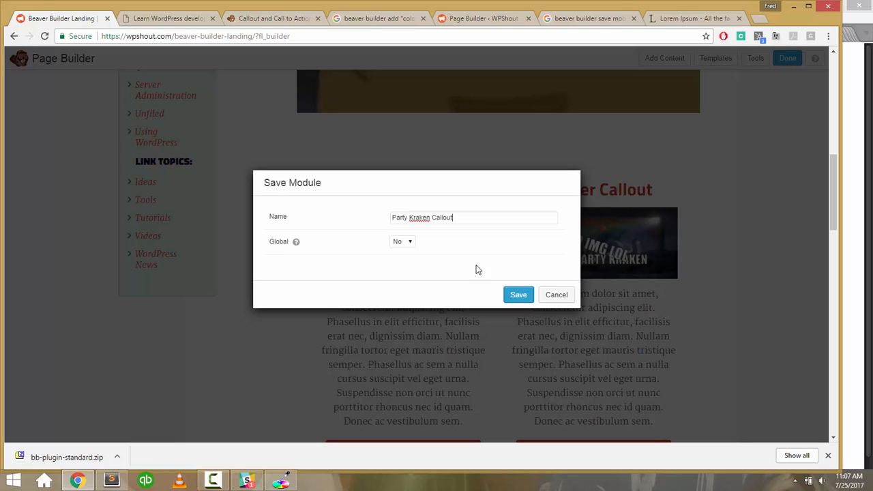
{"action": "left_click", "coordinate": [526, 294]}
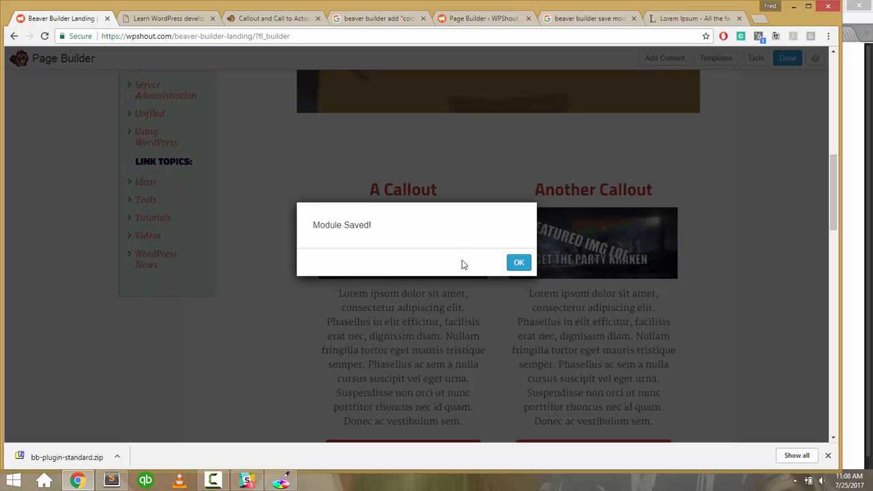
{"action": "left_click", "coordinate": [519, 263]}
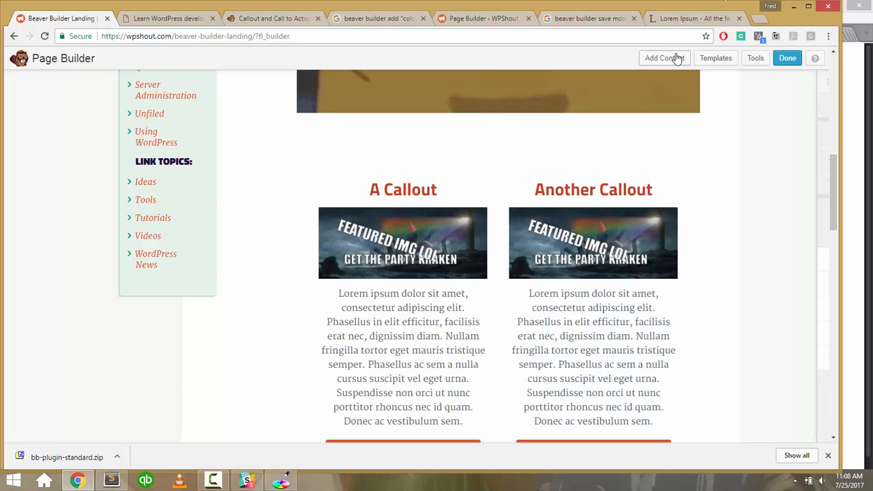
Check the saved modules list for "Party Kraken Callout" and look over the callouts on the page.
{"action": "left_click", "coordinate": [675, 58]}
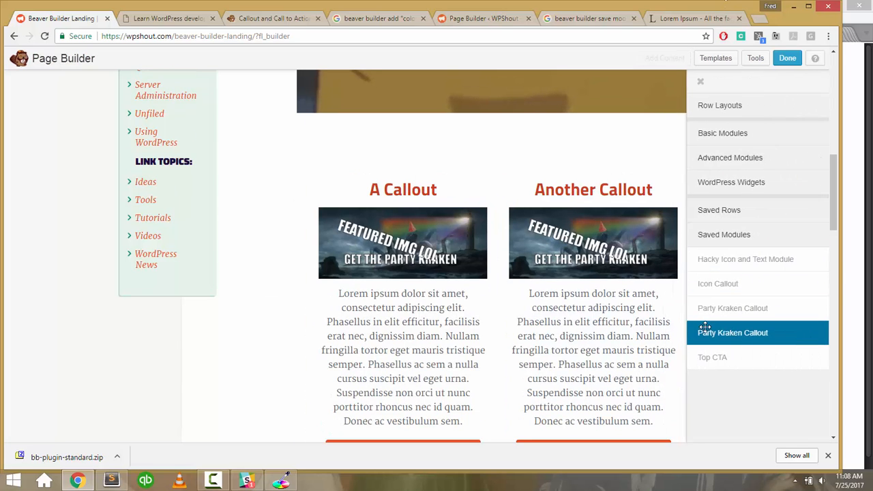
{"action": "scroll", "coordinate": [744, 227], "scroll_direction": "down", "scroll_amount": 5}
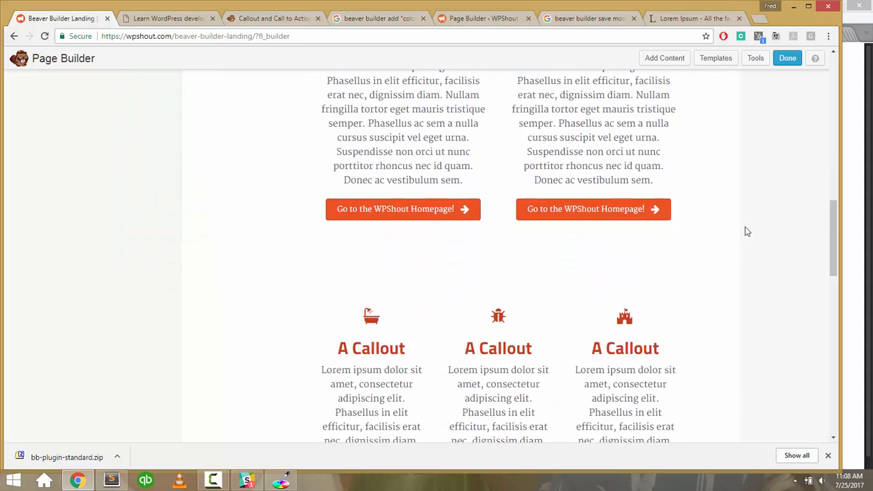
{"action": "scroll", "coordinate": [745, 232], "scroll_direction": "up", "scroll_amount": 5}
{"action": "scroll", "coordinate": [745, 232], "scroll_direction": "down", "scroll_amount": 1}
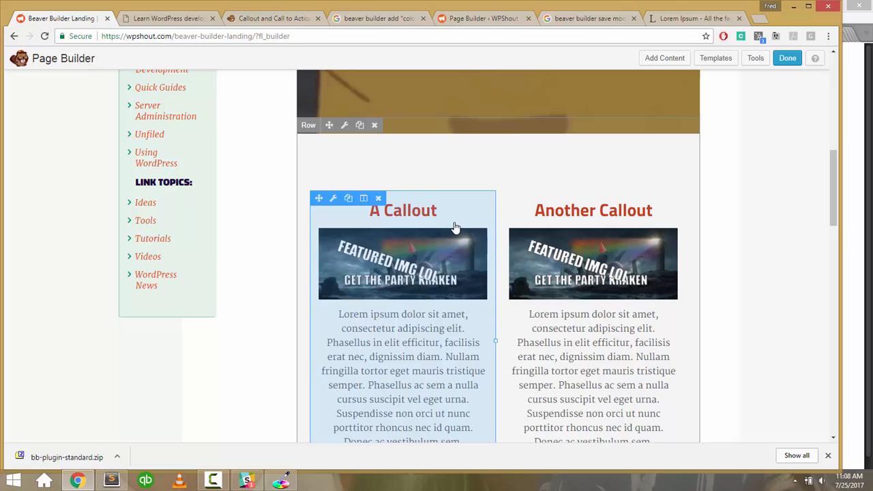
Review the animation and HTML class settings of the "A Callout" module, and close them without saving.
{"action": "left_click", "coordinate": [333, 199]}
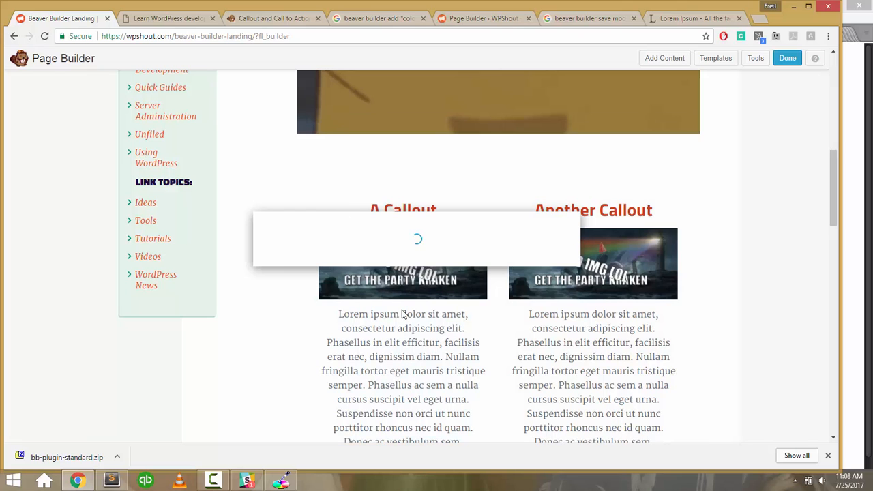
{"action": "scroll", "coordinate": [402, 310], "scroll_direction": "down", "scroll_amount": 5}
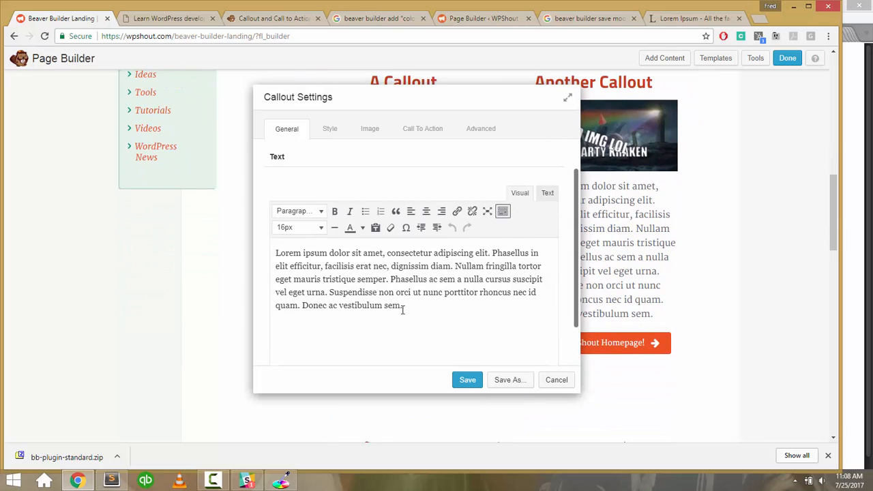
{"action": "scroll", "coordinate": [403, 311], "scroll_direction": "up", "scroll_amount": 5}
{"action": "left_click", "coordinate": [480, 131]}
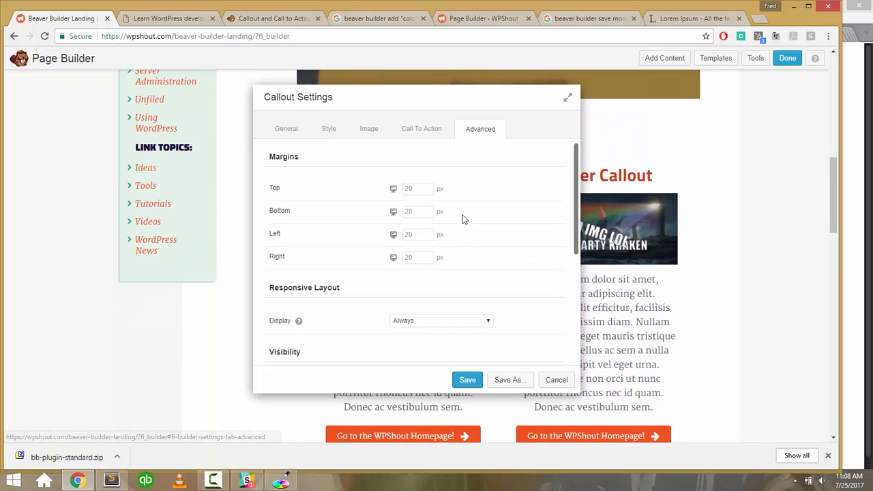
{"action": "scroll", "coordinate": [462, 218], "scroll_direction": "down", "scroll_amount": 3}
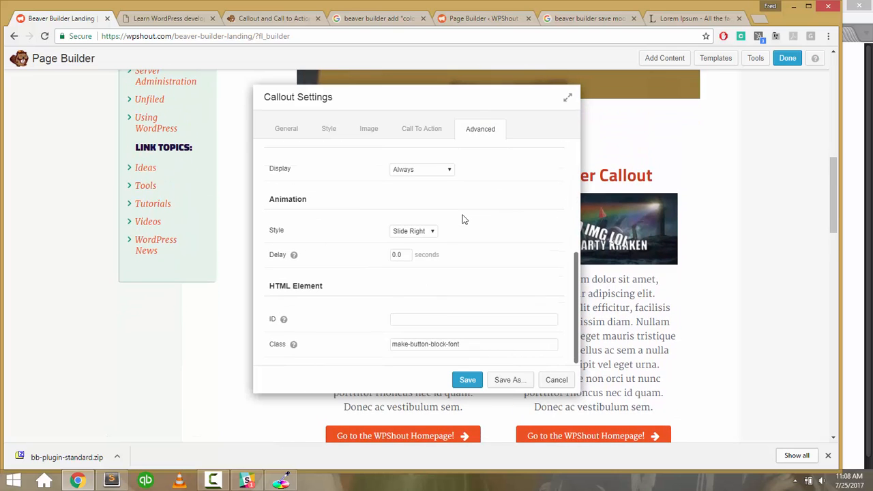
{"action": "left_click", "coordinate": [562, 380]}
Review the animation and HTML class settings of the "Another Callout" module, and close them without saving.
{"action": "left_click", "coordinate": [525, 169]}
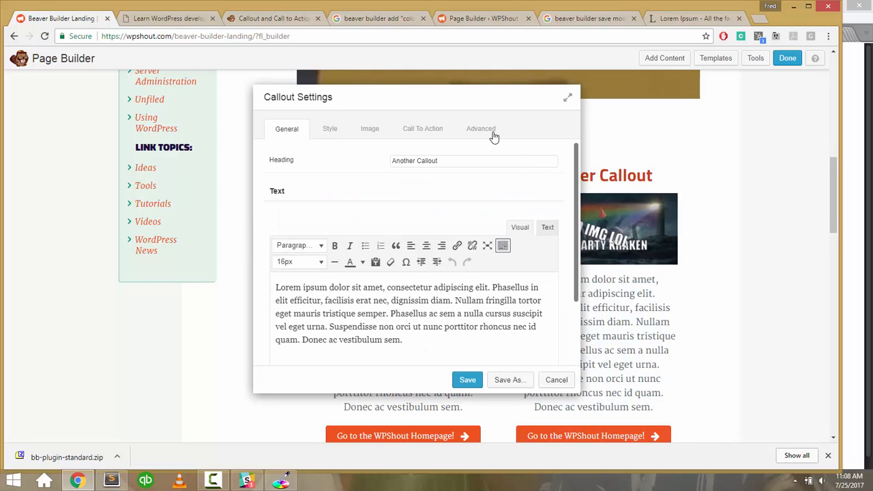
{"action": "left_click", "coordinate": [489, 134]}
{"action": "scroll", "coordinate": [467, 268], "scroll_direction": "down", "scroll_amount": 3}
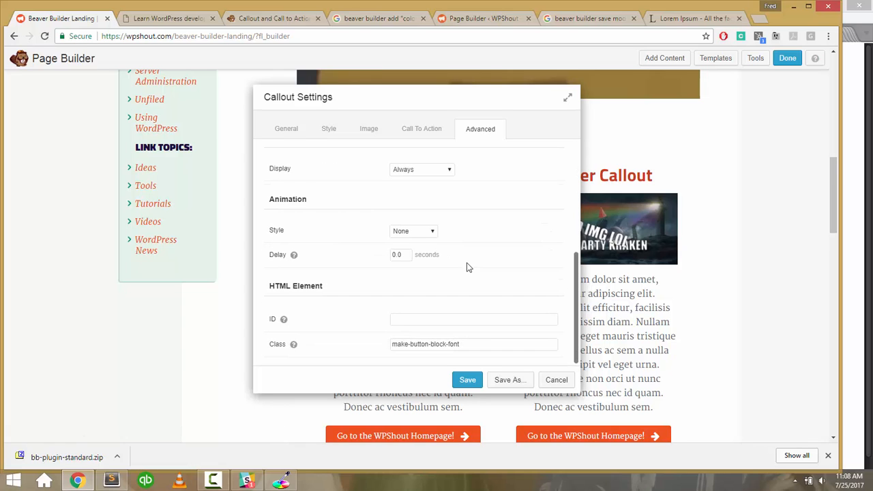
{"action": "left_click", "coordinate": [557, 379]}
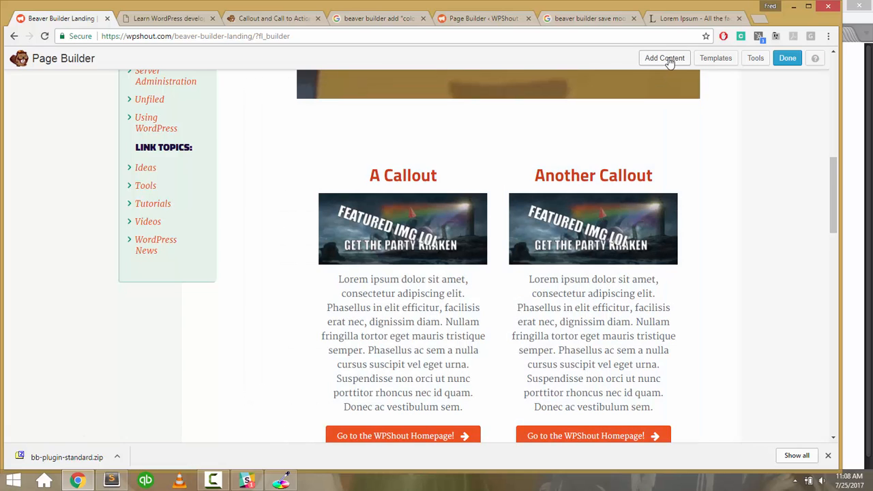
Try to open a saved "Party Kraken Callout" module for editing from the saved modules list.
{"action": "left_click", "coordinate": [665, 58]}
{"action": "mouse_move", "coordinate": [746, 304]}
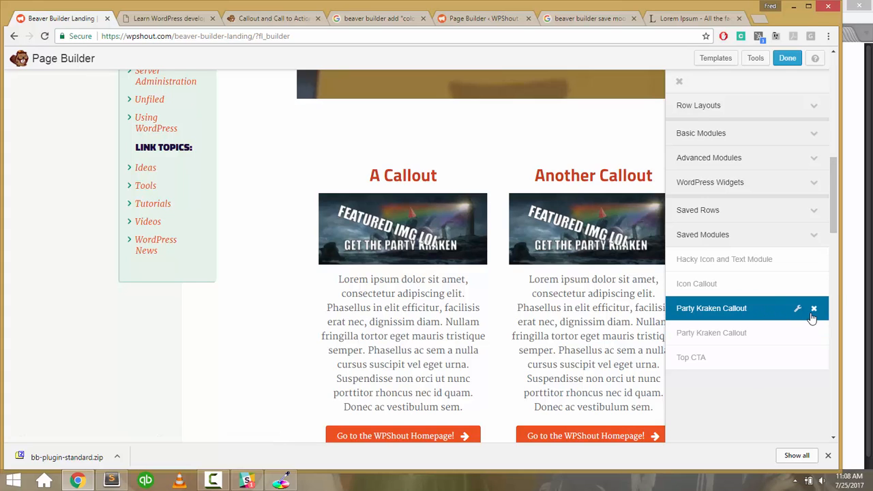
{"action": "left_click_drag", "start_coordinate": [761, 333], "coordinate": [719, 307]}
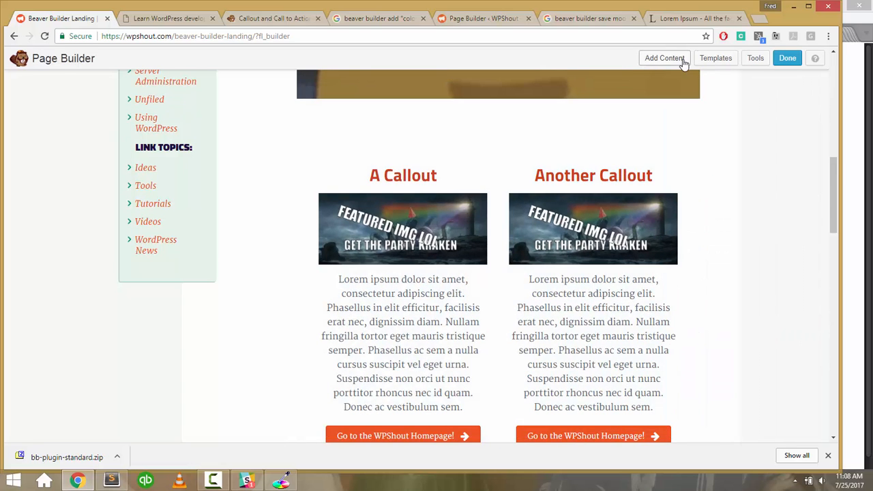
{"action": "left_click", "coordinate": [672, 59]}
{"action": "left_click_drag", "start_coordinate": [814, 337], "coordinate": [812, 337]}
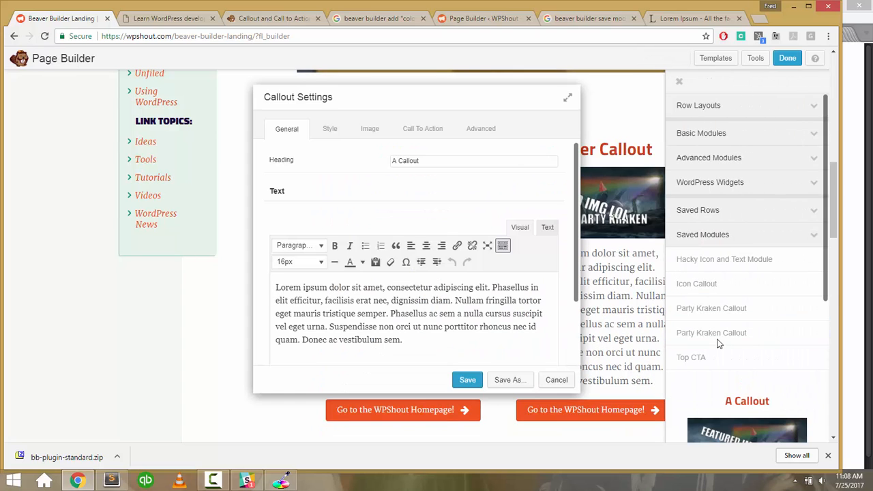
{"action": "left_click", "coordinate": [556, 380]}
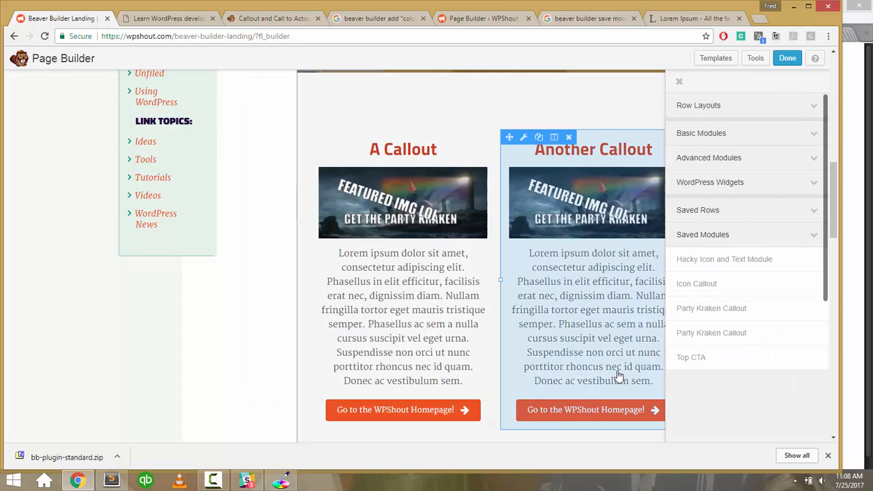
{"action": "left_click", "coordinate": [796, 313]}
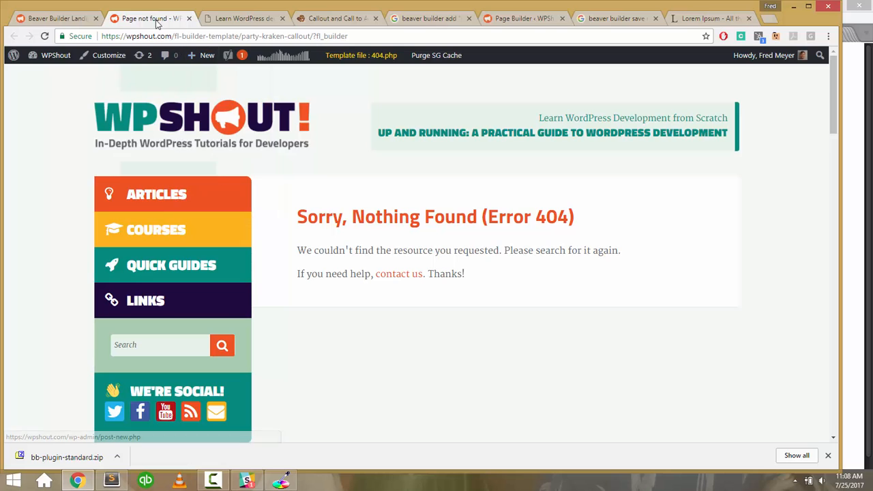
Re-save the site's permalink settings in the WordPress admin, keeping the Post name structure.
{"action": "left_click", "coordinate": [66, 58]}
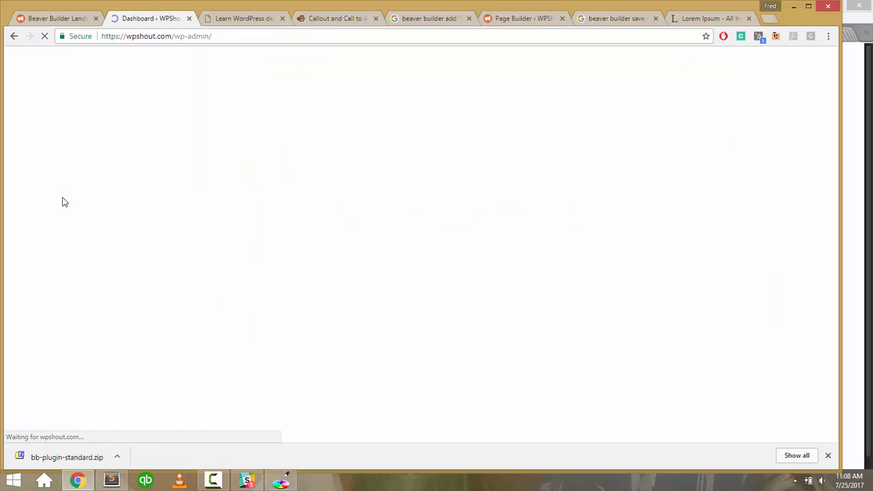
{"action": "scroll", "coordinate": [71, 283], "scroll_direction": "down", "scroll_amount": 3}
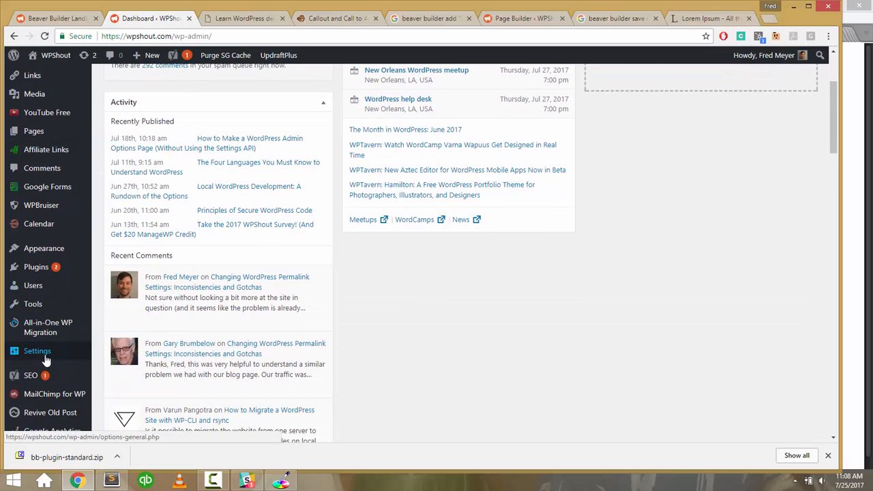
{"action": "mouse_move", "coordinate": [47, 357]}
{"action": "left_click", "coordinate": [127, 289]}
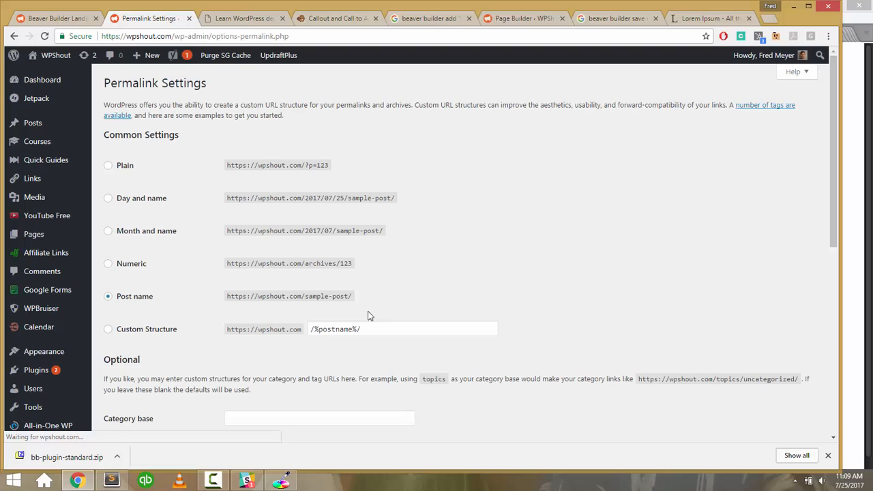
{"action": "scroll", "coordinate": [162, 254], "scroll_direction": "down", "scroll_amount": 10}
{"action": "scroll", "coordinate": [146, 171], "scroll_direction": "up", "scroll_amount": 1}
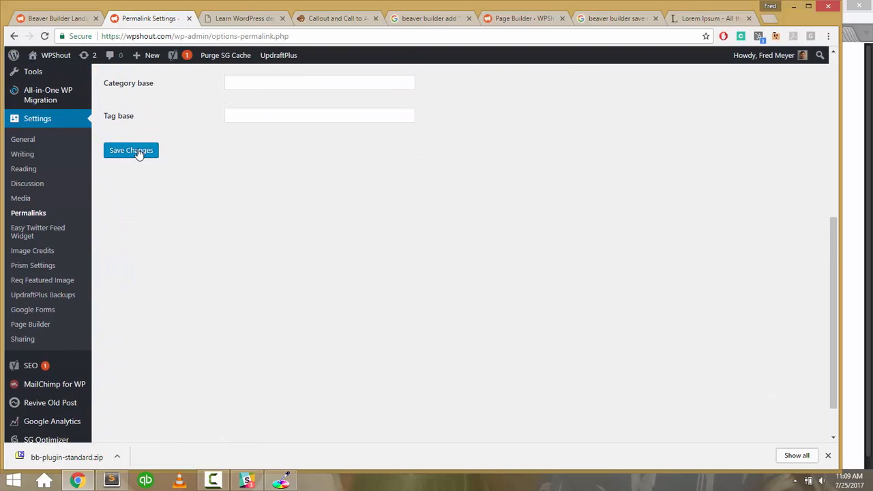
{"action": "left_click", "coordinate": [140, 150]}
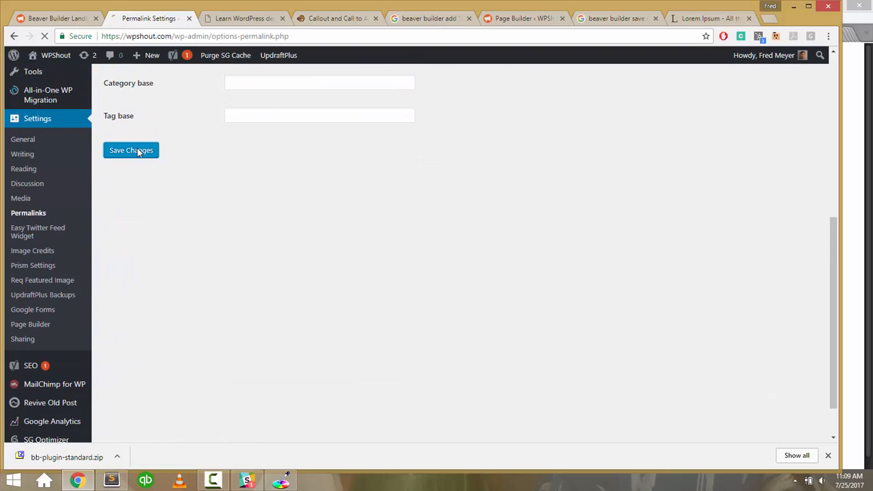
Return to the landing page builder, close the permalink settings tab, and cancel the callout settings opened by mistake.
{"action": "left_click", "coordinate": [64, 21]}
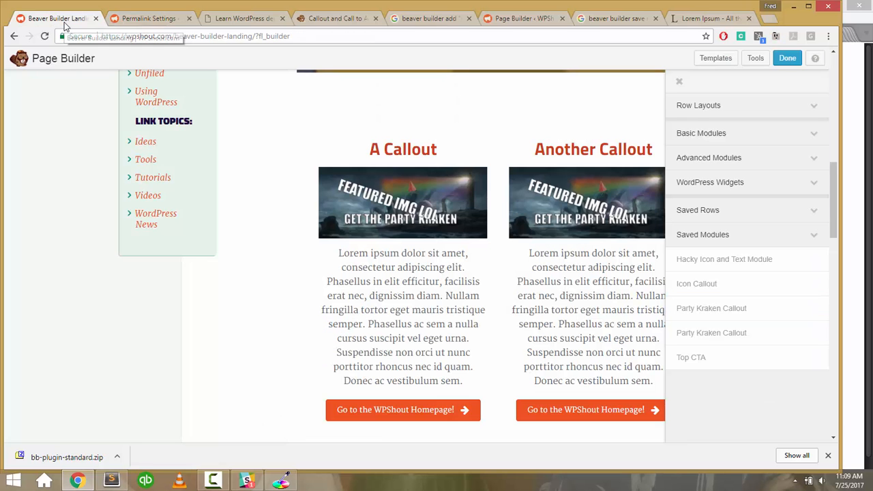
{"action": "left_click", "coordinate": [181, 18]}
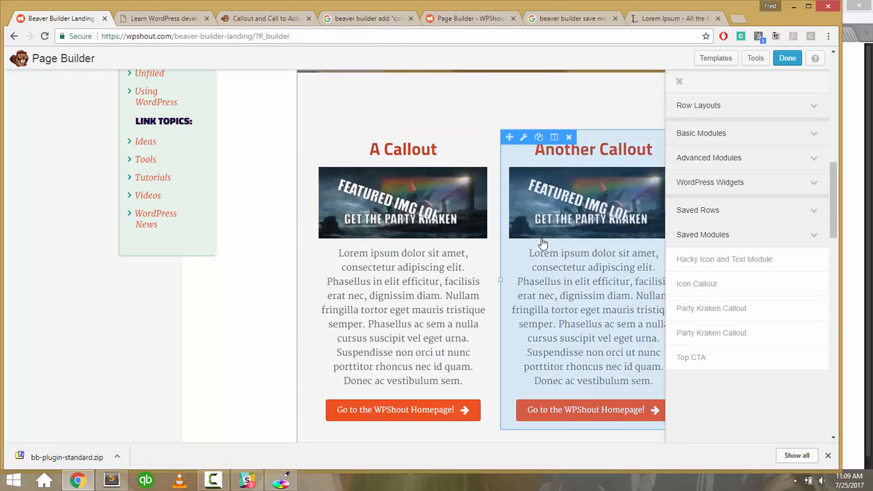
{"action": "left_click_drag", "start_coordinate": [766, 341], "coordinate": [764, 335]}
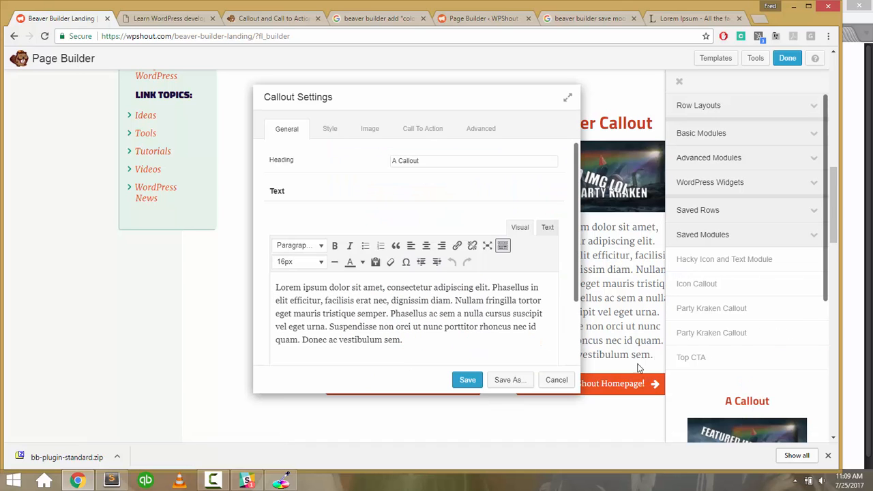
{"action": "left_click", "coordinate": [568, 380]}
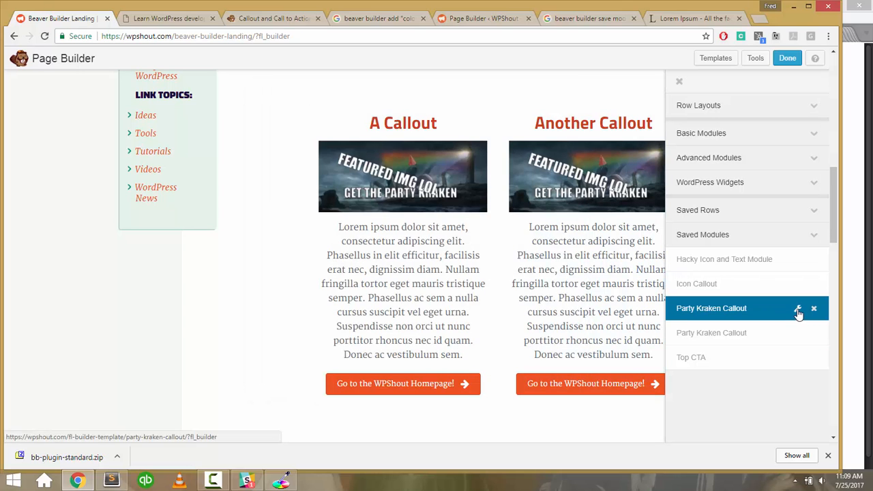
Open the first saved Party Kraken Callout for editing and bring up its callout settings.
{"action": "left_click", "coordinate": [798, 311]}
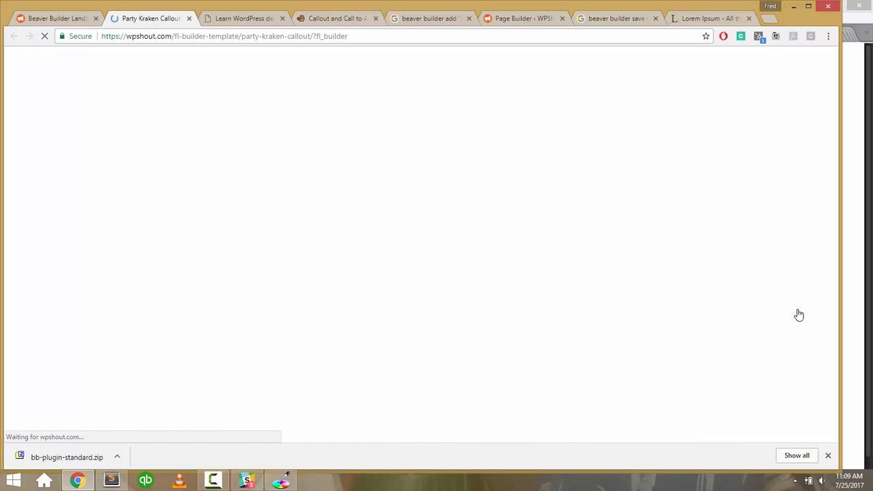
{"action": "scroll", "coordinate": [559, 258], "scroll_direction": "down", "scroll_amount": 3}
{"action": "scroll", "coordinate": [559, 258], "scroll_direction": "down", "scroll_amount": 2}
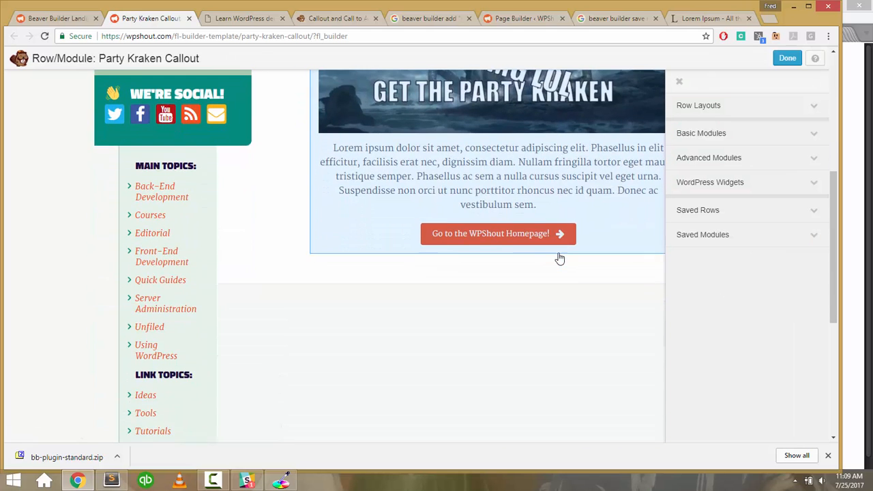
{"action": "scroll", "coordinate": [559, 258], "scroll_direction": "up", "scroll_amount": 1}
{"action": "scroll", "coordinate": [559, 258], "scroll_direction": "up", "scroll_amount": 2}
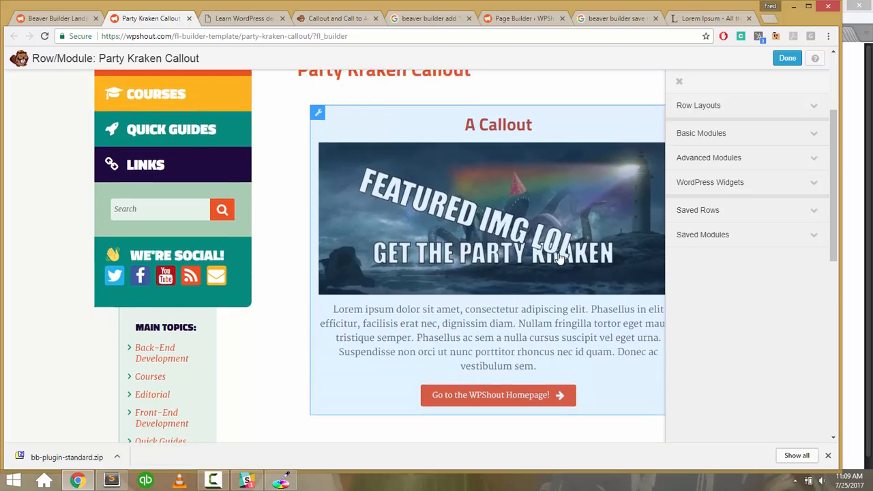
{"action": "left_click", "coordinate": [322, 147]}
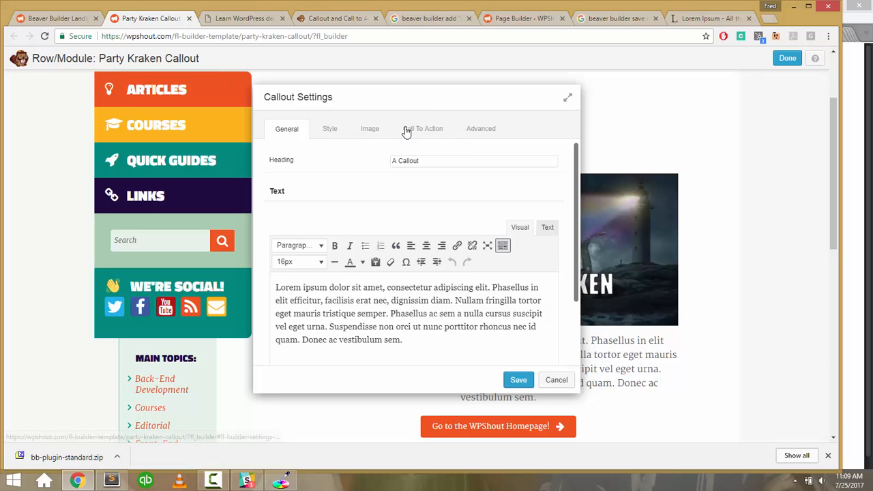
Delete the first of the two Party Kraken Callout entries from the landing page builder's saved modules.
{"action": "left_click", "coordinate": [52, 19]}
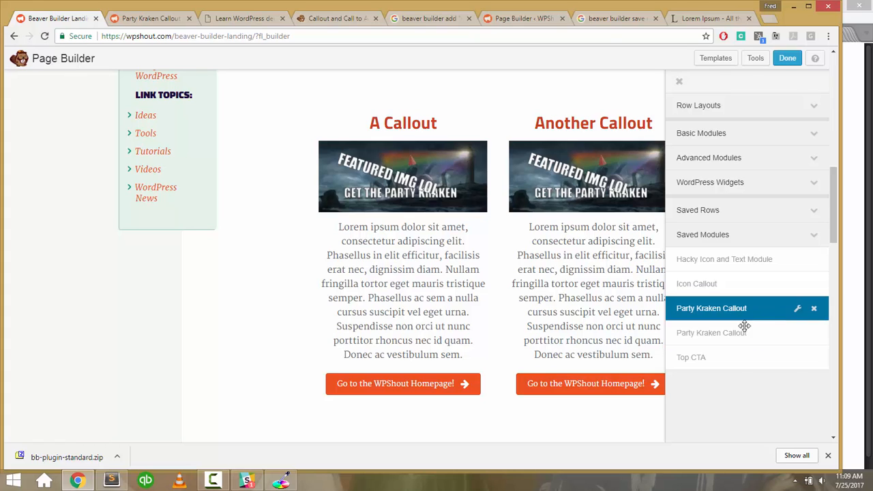
{"action": "left_click", "coordinate": [815, 308]}
{"action": "left_click", "coordinate": [465, 98]}
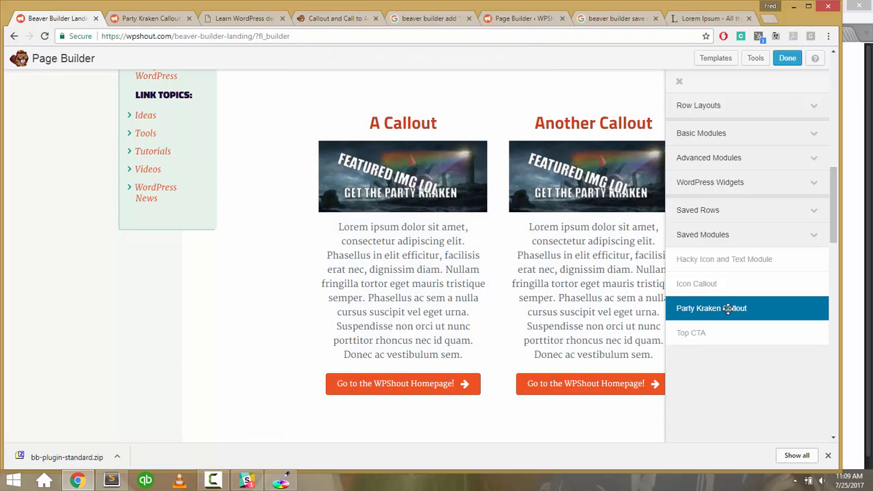
In the open Party Kraken Callout editor, set the callout's animation style to Fade In and save its settings.
{"action": "left_click", "coordinate": [183, 20]}
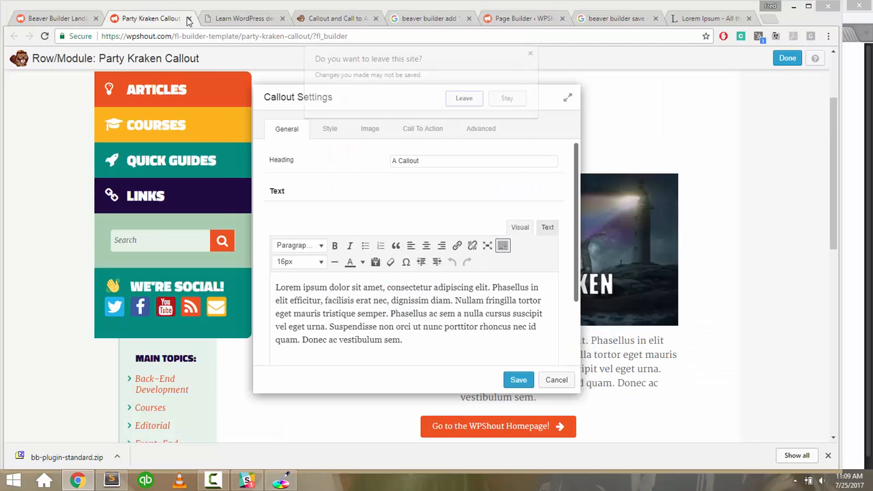
{"action": "left_click", "coordinate": [510, 99]}
{"action": "left_click", "coordinate": [489, 134]}
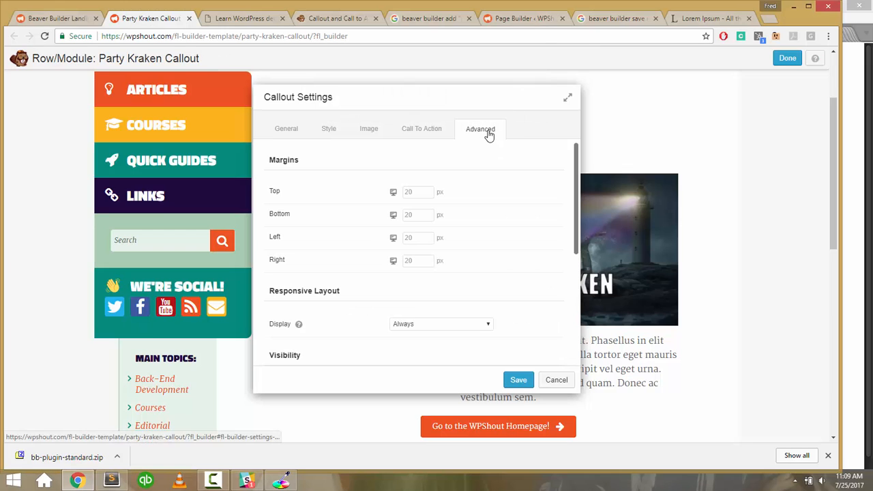
{"action": "scroll", "coordinate": [367, 236], "scroll_direction": "down", "scroll_amount": 3}
{"action": "scroll", "coordinate": [366, 236], "scroll_direction": "up", "scroll_amount": 1}
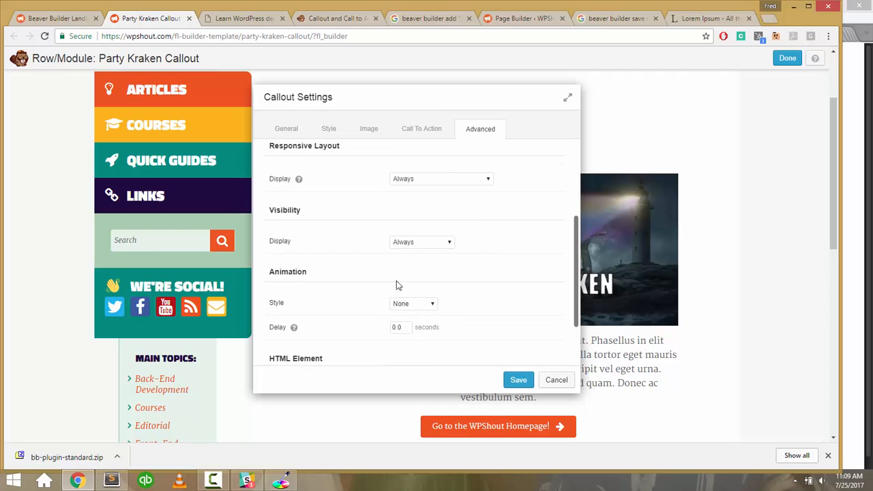
{"action": "left_click", "coordinate": [409, 305]}
{"action": "left_click", "coordinate": [405, 340]}
{"action": "left_click", "coordinate": [426, 305]}
{"action": "left_click", "coordinate": [423, 324]}
{"action": "left_click", "coordinate": [426, 305]}
{"action": "left_click", "coordinate": [417, 331]}
{"action": "left_click", "coordinate": [419, 307]}
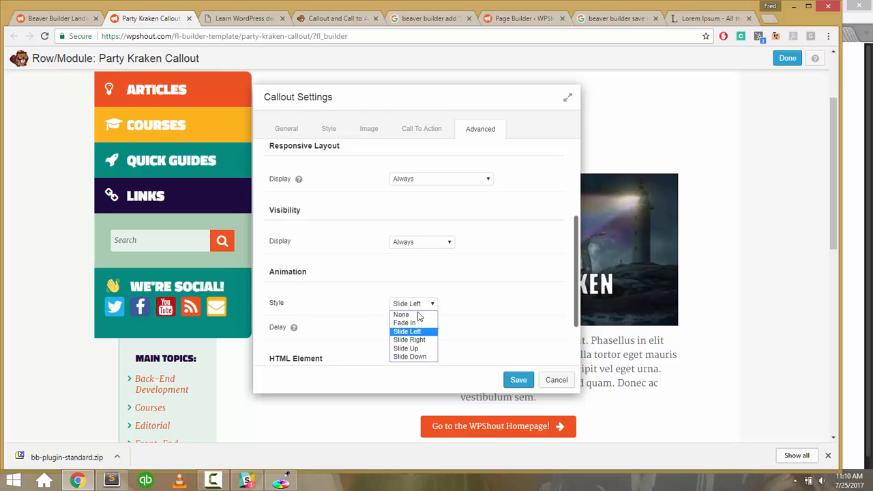
{"action": "left_click", "coordinate": [418, 323]}
{"action": "left_click", "coordinate": [517, 380]}
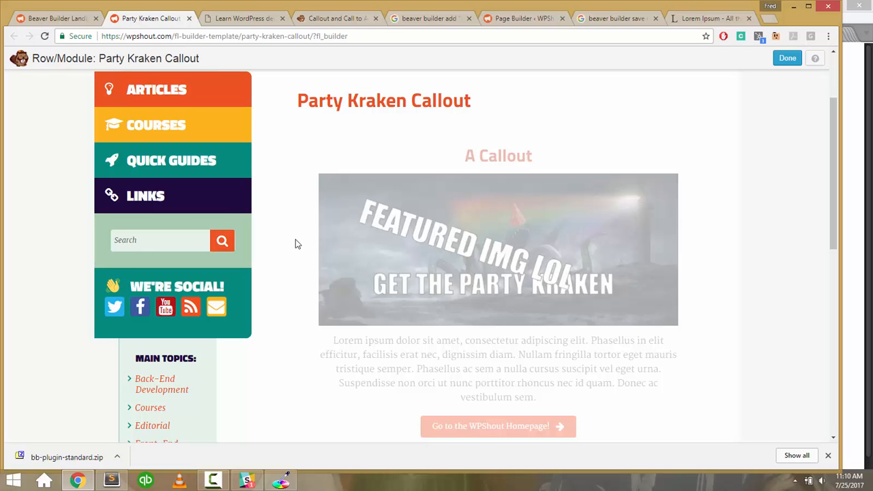
Save the changes to the Party Kraken Callout template, exit its editor, and close its browser tab.
{"action": "scroll", "coordinate": [296, 244], "scroll_direction": "down", "scroll_amount": 4}
{"action": "scroll", "coordinate": [297, 244], "scroll_direction": "up", "scroll_amount": 6}
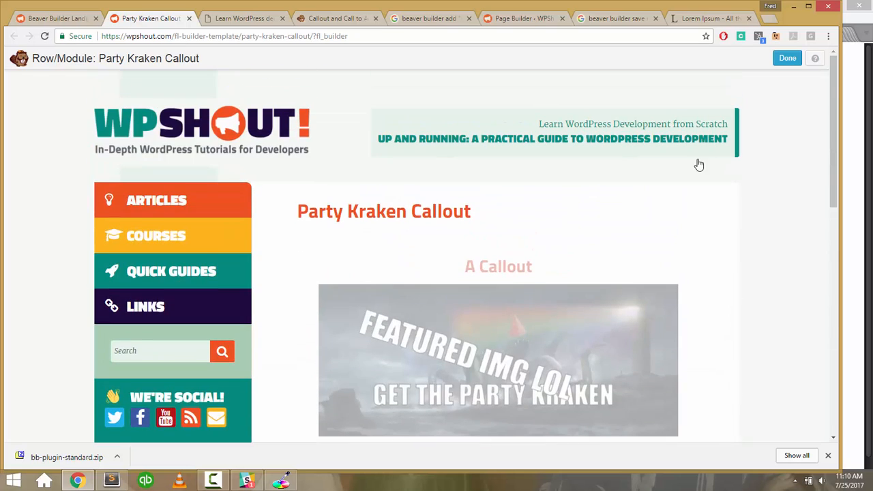
{"action": "left_click", "coordinate": [782, 61]}
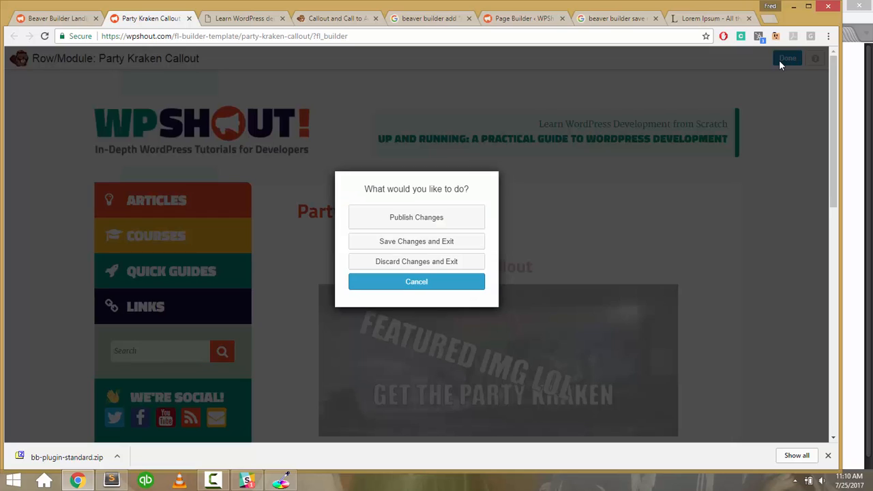
{"action": "left_click", "coordinate": [429, 239]}
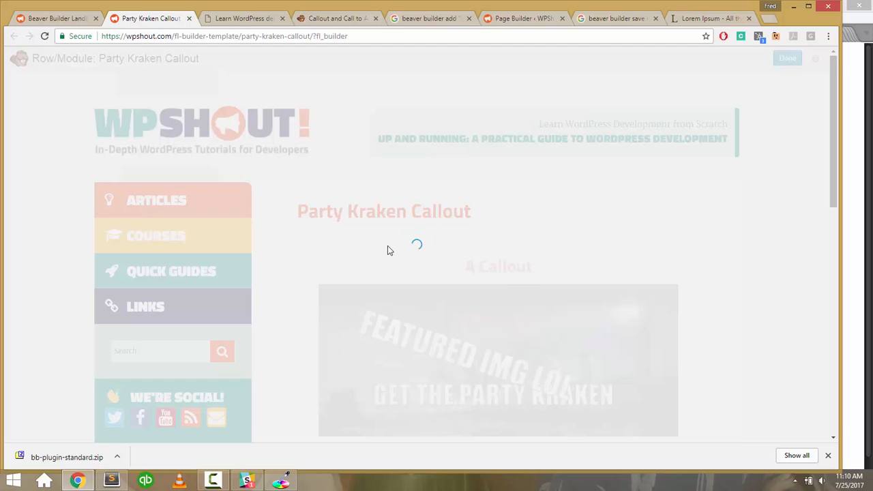
{"action": "left_click", "coordinate": [189, 19]}
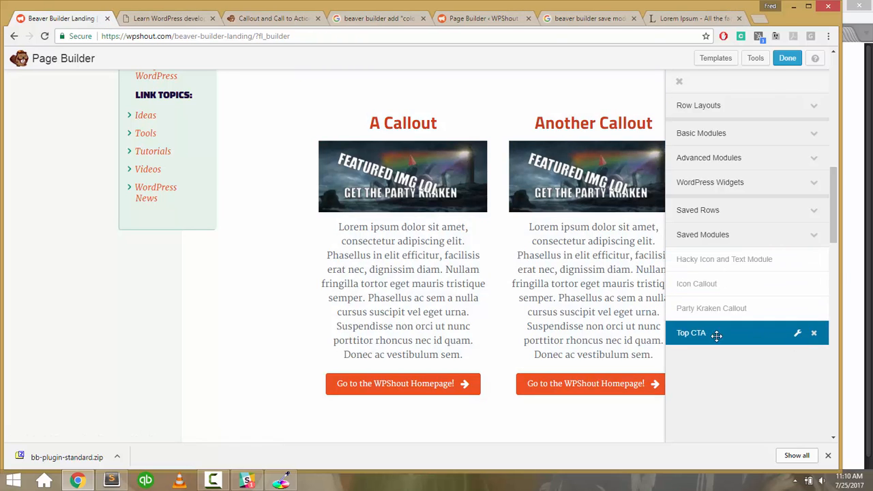
Publish the landing page's changes and view its callouts on the live page.
{"action": "left_click", "coordinate": [785, 60]}
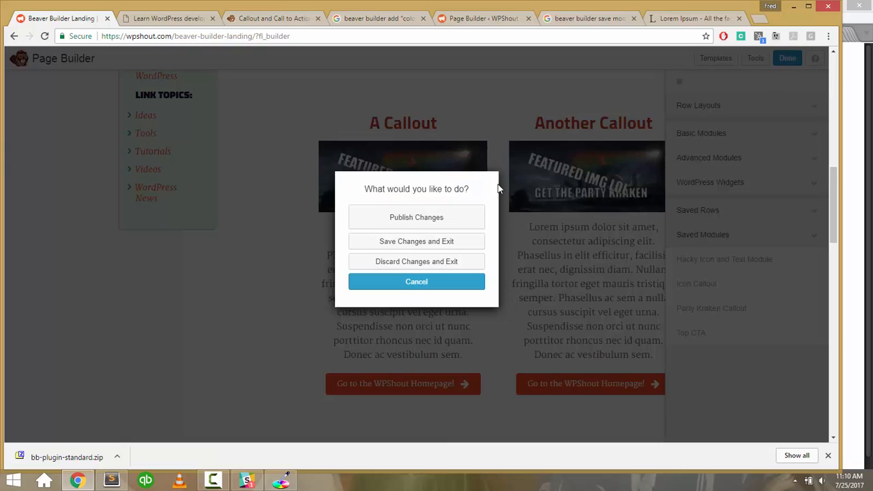
{"action": "left_click", "coordinate": [411, 223]}
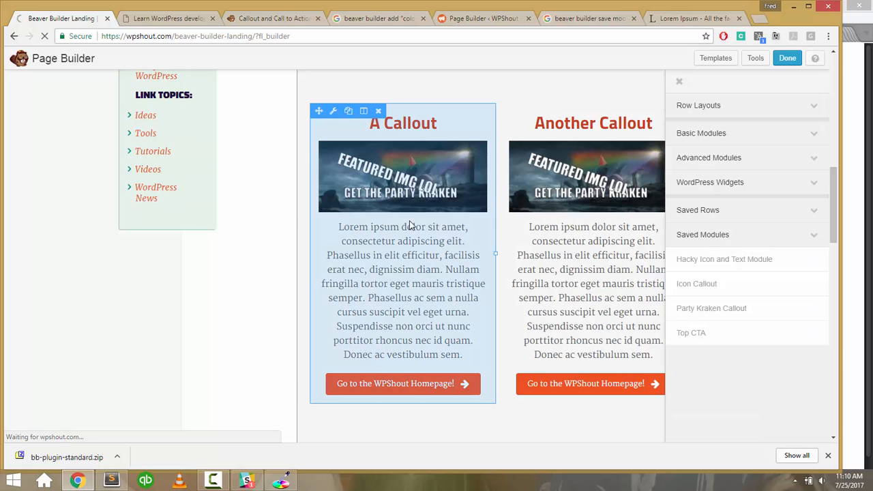
{"action": "scroll", "coordinate": [603, 170], "scroll_direction": "down", "scroll_amount": 10}
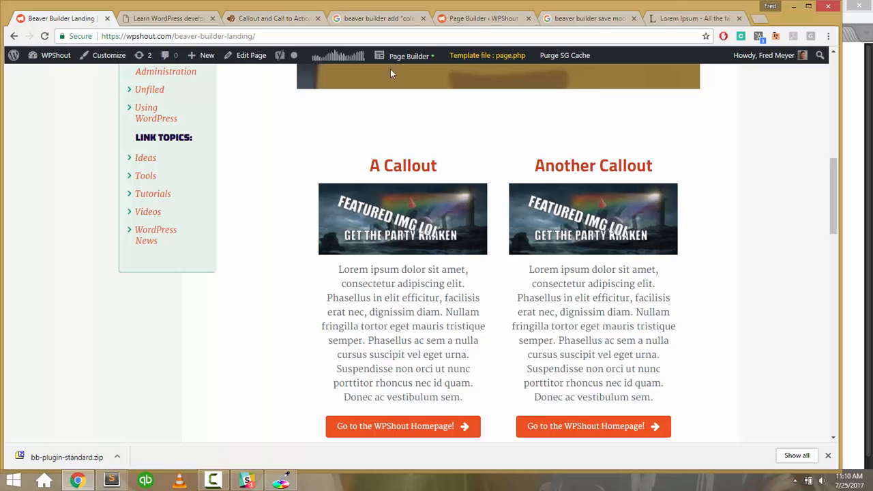
Reopen the landing page in the page builder, list its saved modules, and dismiss the chat notification.
{"action": "left_click", "coordinate": [430, 66]}
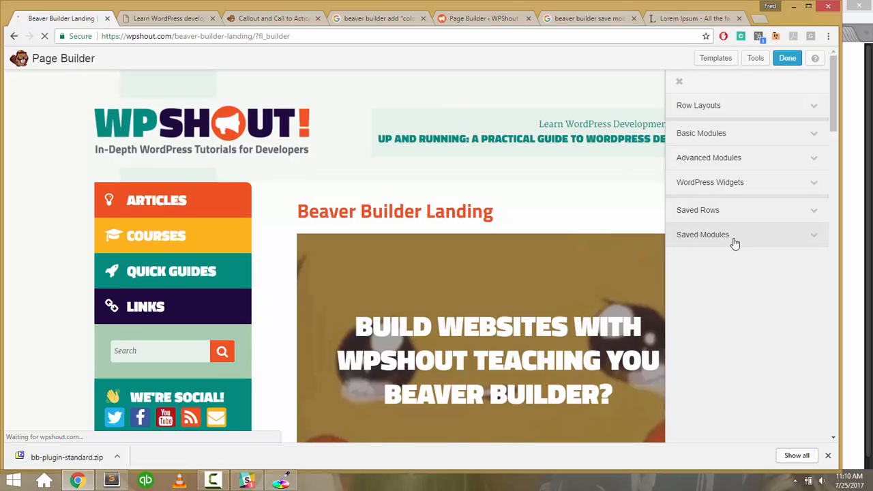
{"action": "left_click", "coordinate": [734, 238]}
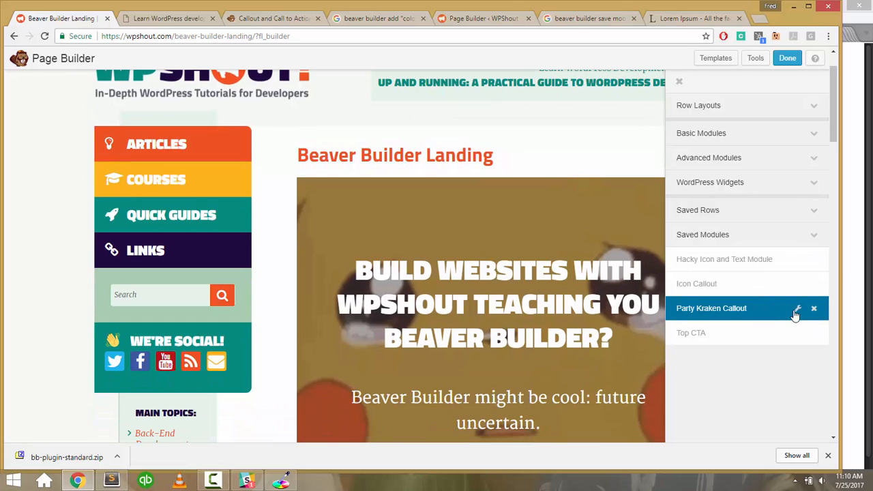
{"action": "scroll", "coordinate": [754, 370], "scroll_direction": "down", "scroll_amount": 5}
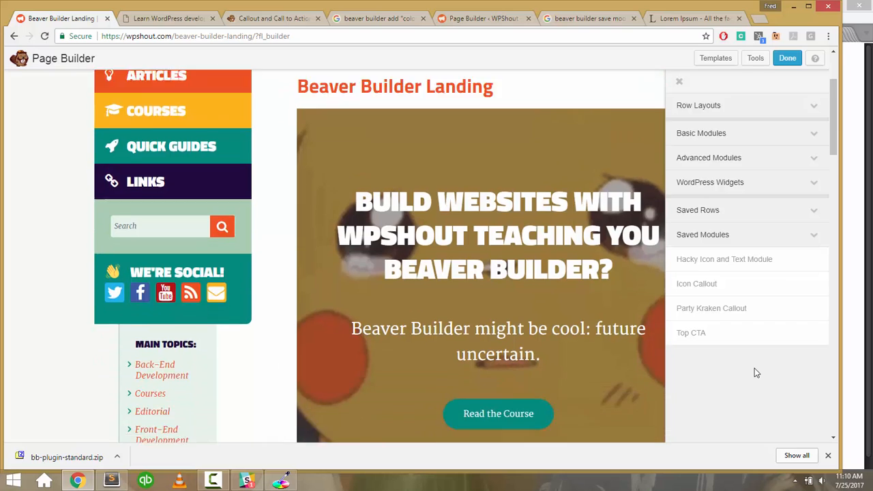
{"action": "scroll", "coordinate": [651, 354], "scroll_direction": "down", "scroll_amount": 1}
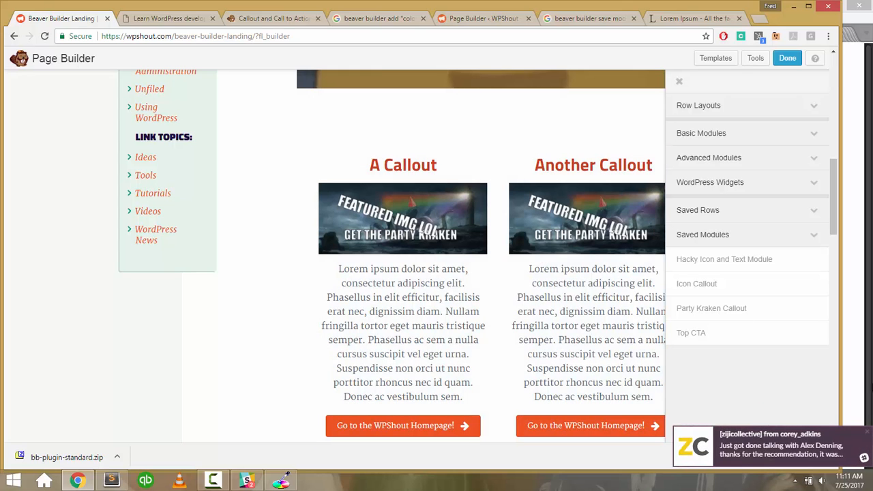
{"action": "left_click", "coordinate": [868, 435]}
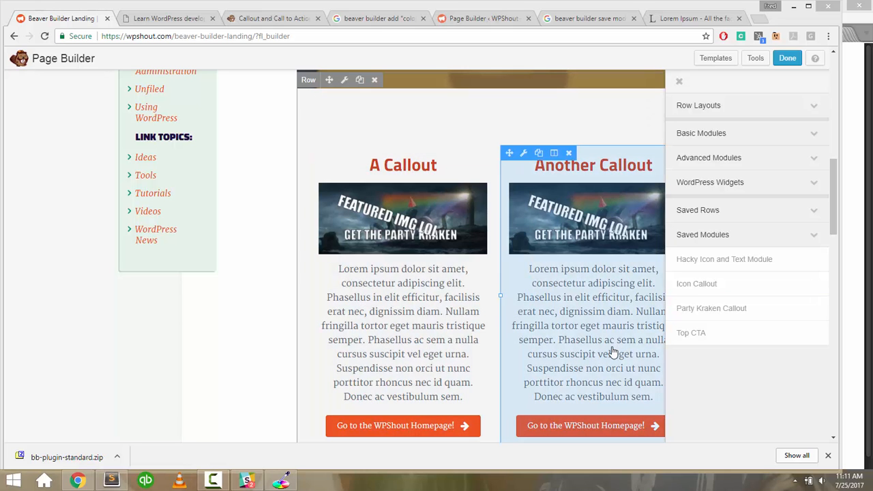
Open the remaining saved Party Kraken Callout for editing and bring up its callout settings.
{"action": "left_click", "coordinate": [798, 309]}
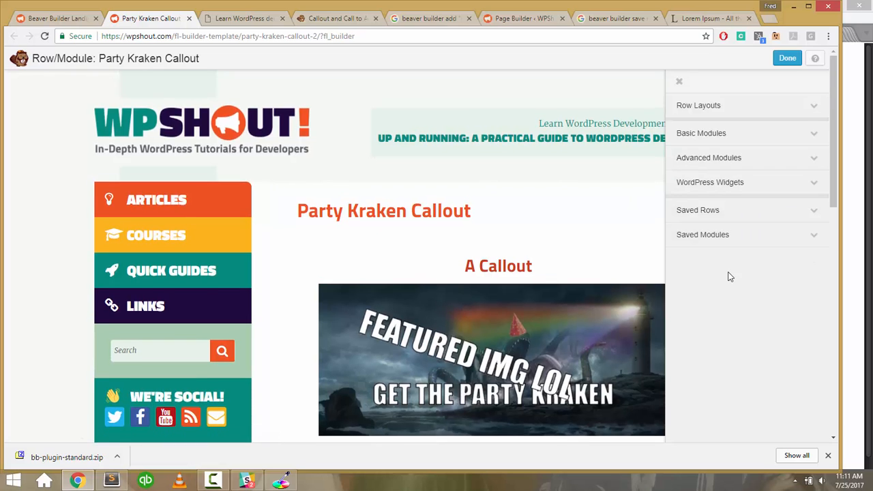
{"action": "scroll", "coordinate": [659, 293], "scroll_direction": "down", "scroll_amount": 2}
{"action": "left_click", "coordinate": [319, 167]}
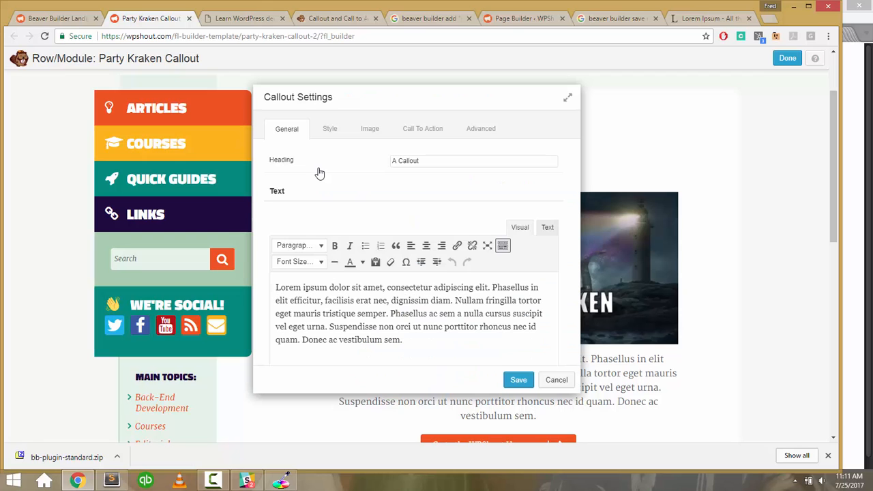
Examine the saved callout's advanced settings, including margins, visibility, animation style and HTML class.
{"action": "left_click", "coordinate": [481, 134]}
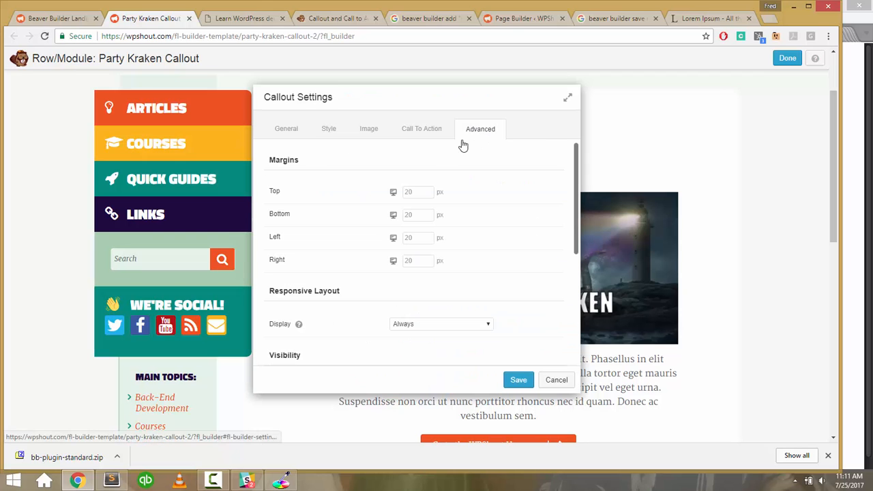
{"action": "scroll", "coordinate": [334, 234], "scroll_direction": "down", "scroll_amount": 3}
{"action": "scroll", "coordinate": [334, 234], "scroll_direction": "down", "scroll_amount": 1}
{"action": "scroll", "coordinate": [334, 234], "scroll_direction": "up", "scroll_amount": 3}
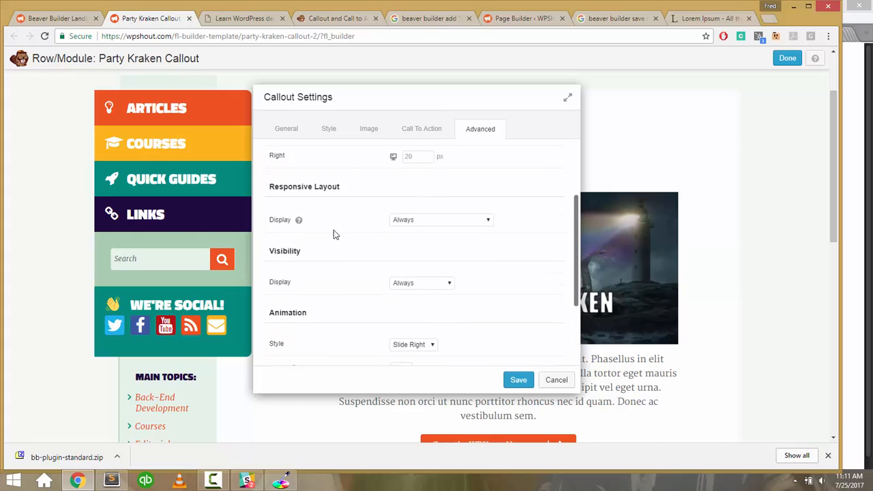
{"action": "scroll", "coordinate": [333, 234], "scroll_direction": "down", "scroll_amount": 3}
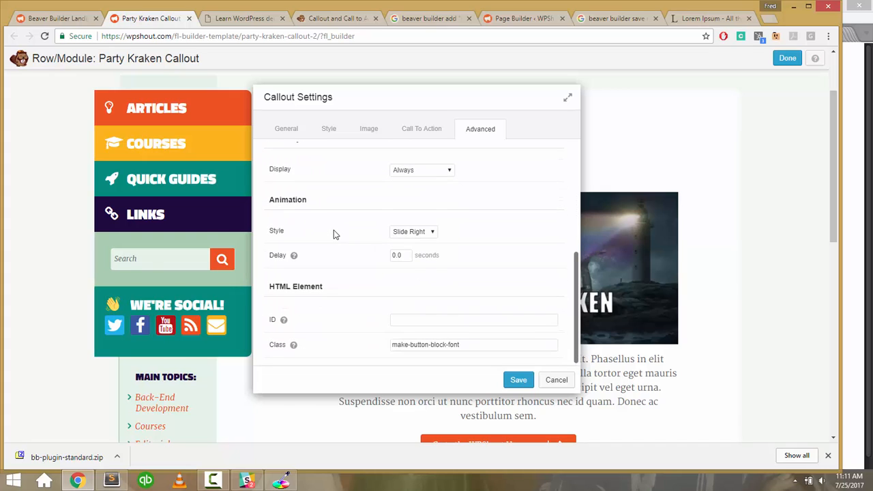
{"action": "scroll", "coordinate": [333, 234], "scroll_direction": "up", "scroll_amount": 3}
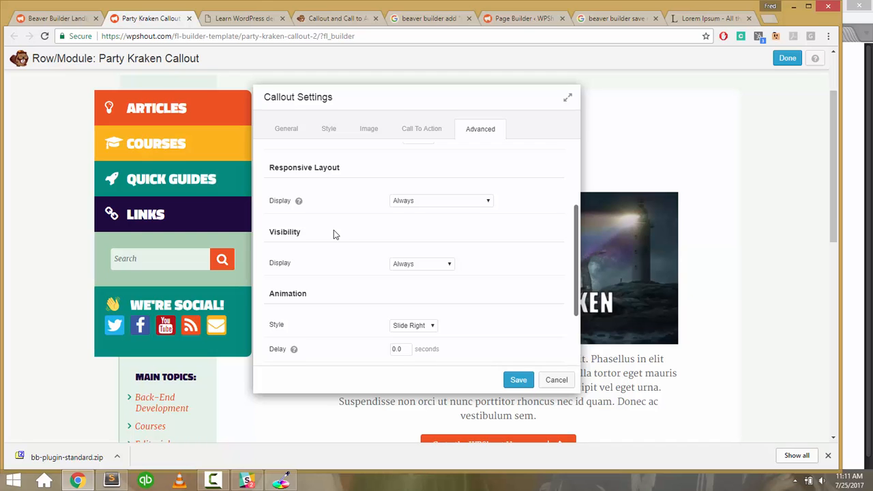
{"action": "scroll", "coordinate": [334, 234], "scroll_direction": "up", "scroll_amount": 2}
{"action": "scroll", "coordinate": [333, 233], "scroll_direction": "down", "scroll_amount": 3}
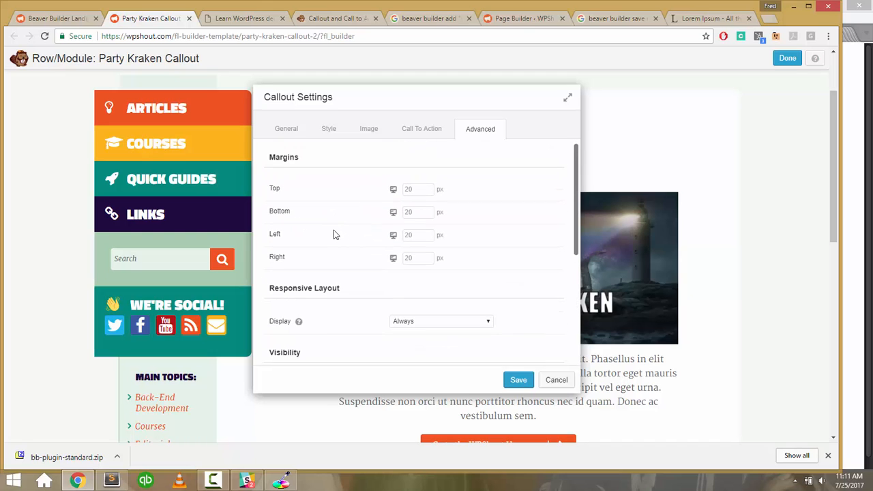
{"action": "scroll", "coordinate": [333, 234], "scroll_direction": "down", "scroll_amount": 1}
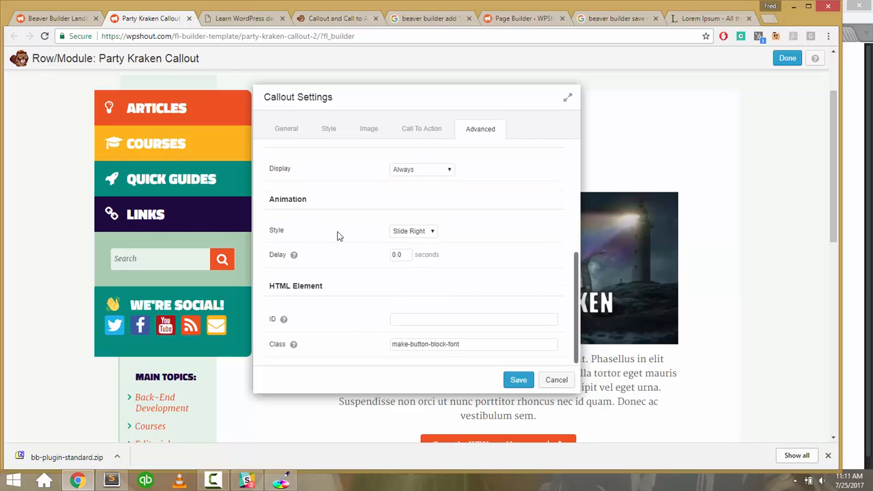
Close the saved callout's editor without saving and replace the landing page's second callout with the saved Party Kraken Callout.
{"action": "left_click", "coordinate": [555, 379]}
{"action": "left_click", "coordinate": [189, 19]}
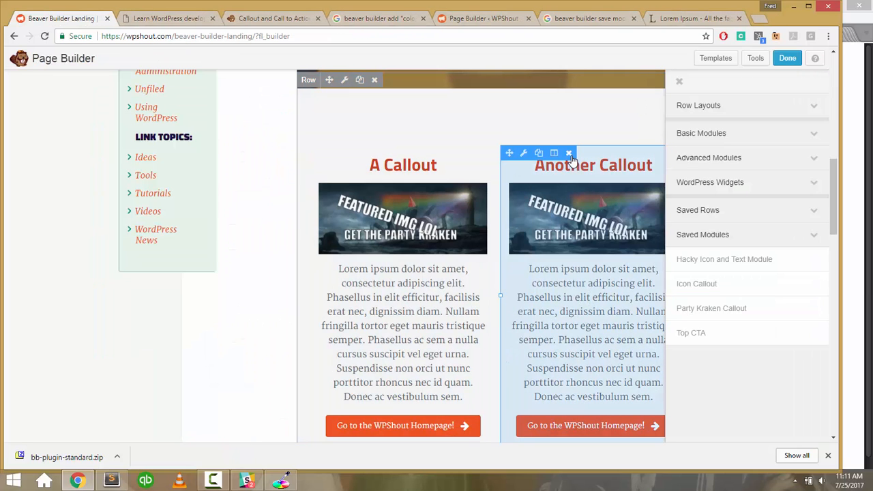
{"action": "left_click", "coordinate": [569, 154]}
{"action": "left_click", "coordinate": [462, 99]}
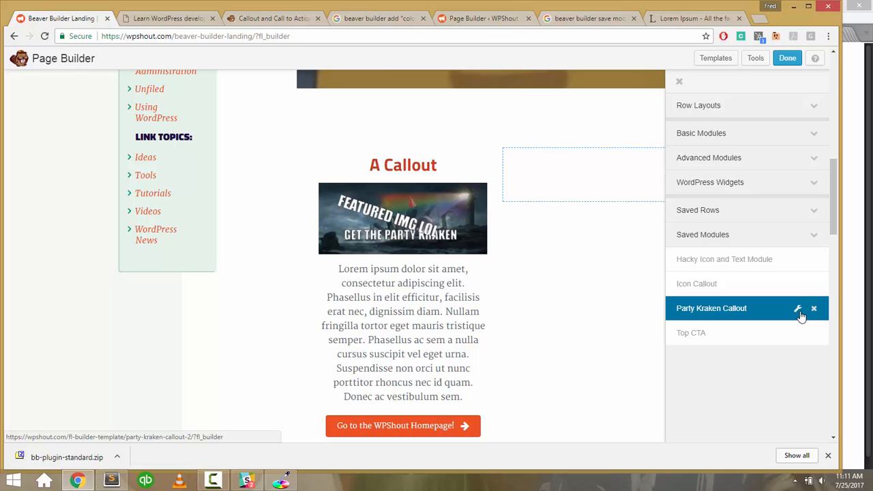
{"action": "left_click_drag", "start_coordinate": [802, 316], "coordinate": [583, 190]}
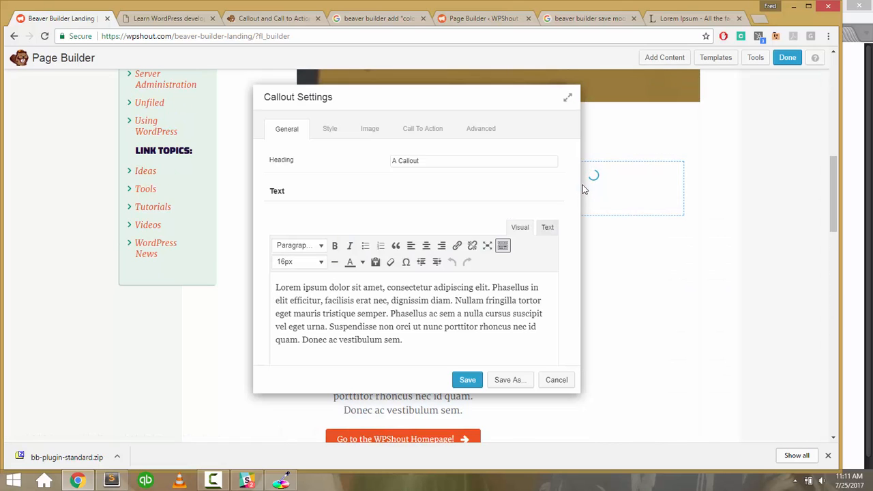
Change the newly placed callout's heading to "Another Callout" and save its settings.
{"action": "left_click", "coordinate": [399, 162]}
{"action": "type", "text": "nother"}
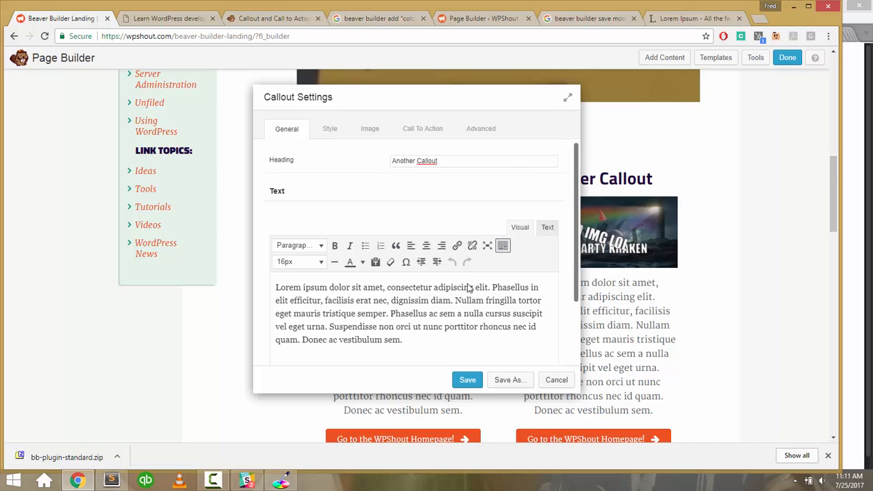
{"action": "left_click", "coordinate": [470, 382]}
Publish the landing page with its replaced second callout.
{"action": "scroll", "coordinate": [540, 353], "scroll_direction": "up", "scroll_amount": 1}
{"action": "scroll", "coordinate": [540, 358], "scroll_direction": "up", "scroll_amount": 1}
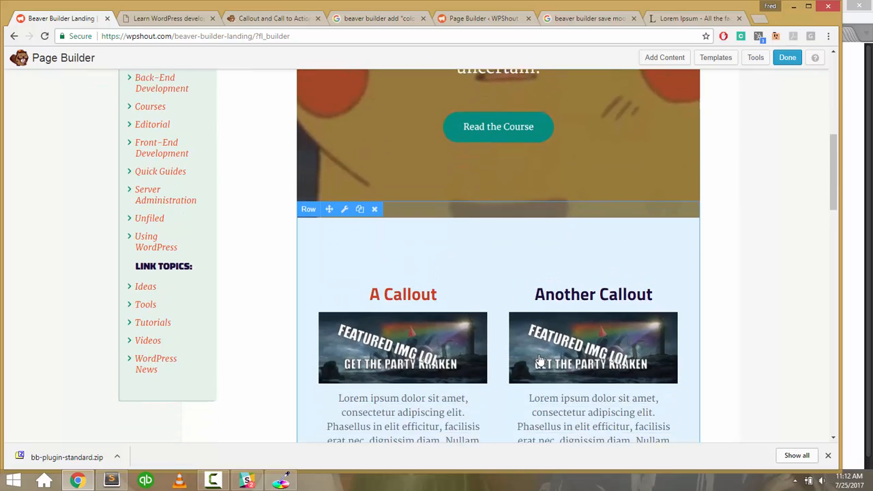
{"action": "scroll", "coordinate": [539, 359], "scroll_direction": "down", "scroll_amount": 1}
{"action": "scroll", "coordinate": [730, 245], "scroll_direction": "up", "scroll_amount": 5}
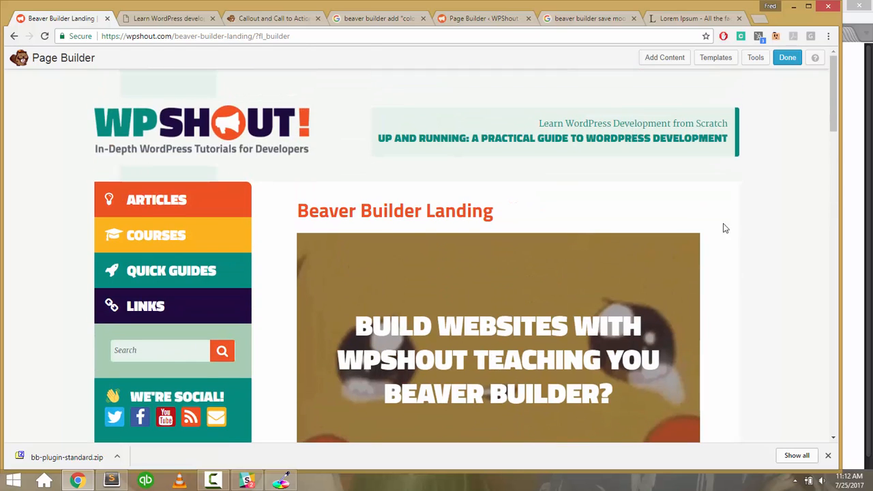
{"action": "left_click", "coordinate": [665, 57]}
{"action": "left_click", "coordinate": [787, 60]}
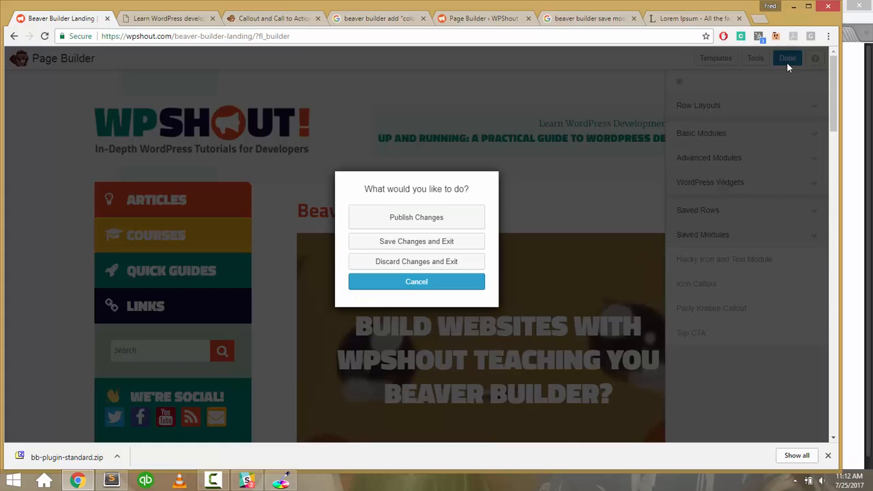
{"action": "left_click", "coordinate": [443, 216]}
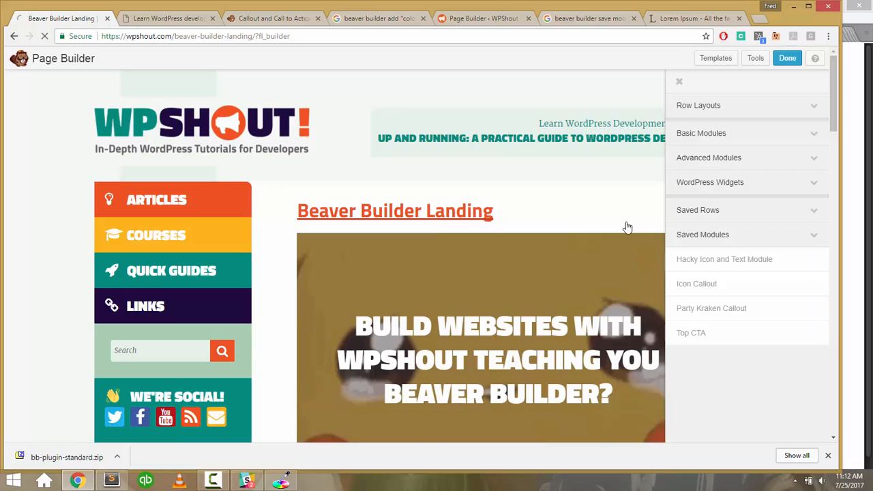
Examine the published landing page from the hero row down to the sign-up form, and reopen it in the page builder.
{"action": "scroll", "coordinate": [722, 132], "scroll_direction": "down", "scroll_amount": 5}
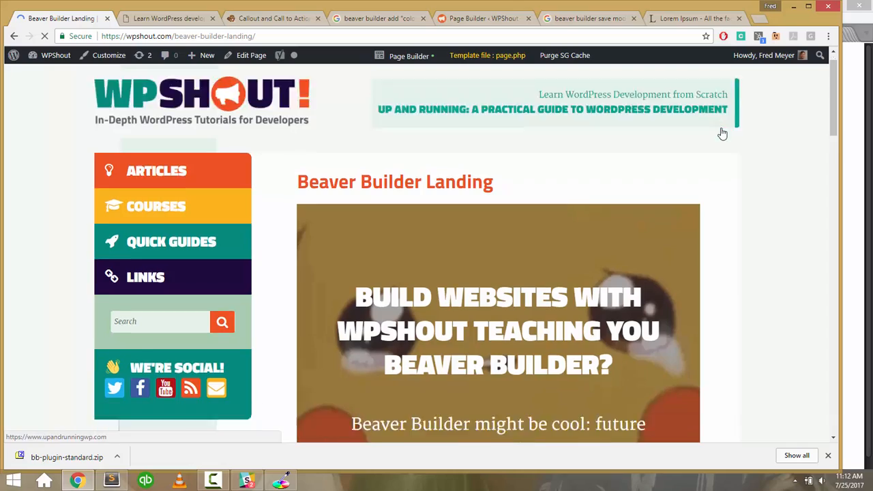
{"action": "scroll", "coordinate": [723, 133], "scroll_direction": "down", "scroll_amount": 10}
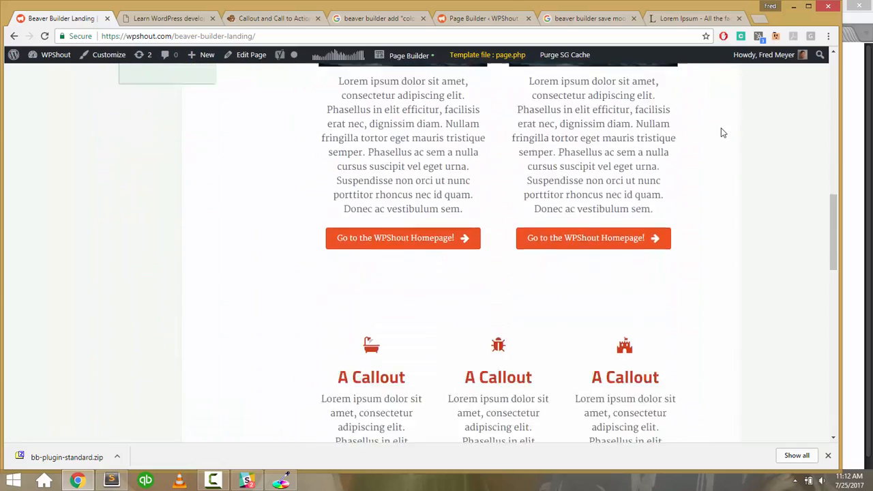
{"action": "scroll", "coordinate": [723, 133], "scroll_direction": "down", "scroll_amount": 8}
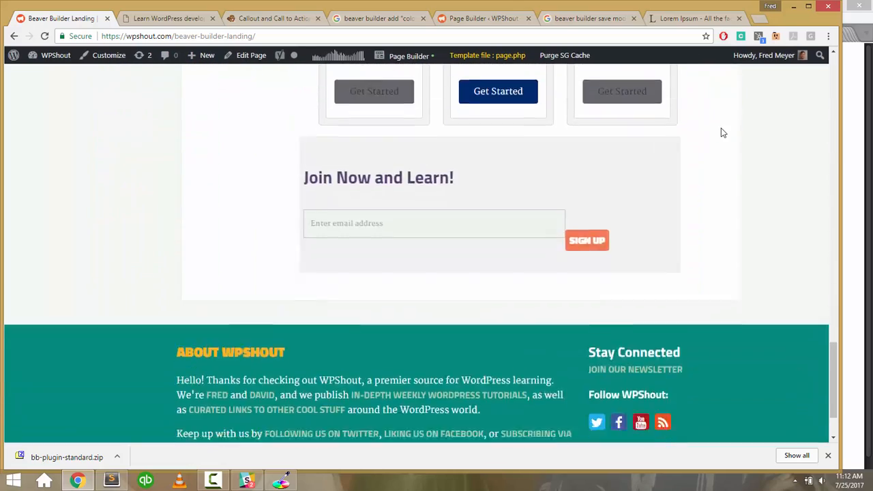
{"action": "scroll", "coordinate": [723, 133], "scroll_direction": "up", "scroll_amount": 20}
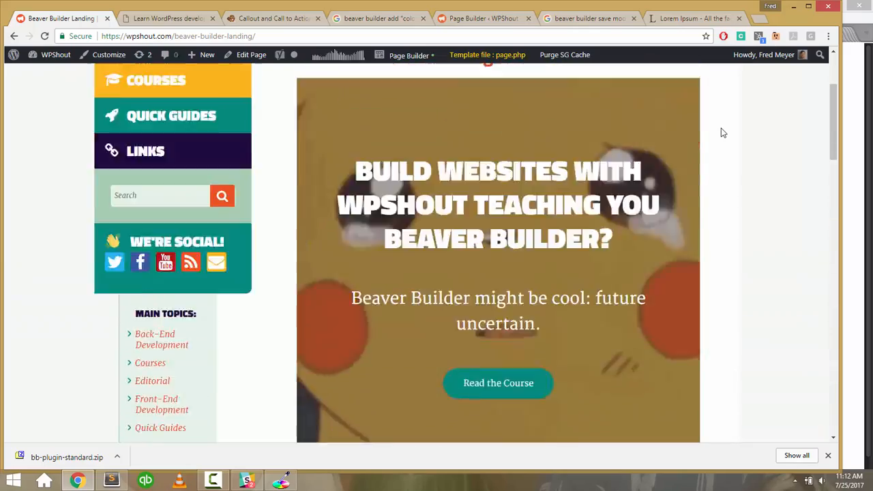
{"action": "scroll", "coordinate": [723, 133], "scroll_direction": "down", "scroll_amount": 5}
{"action": "scroll", "coordinate": [723, 133], "scroll_direction": "down", "scroll_amount": 7}
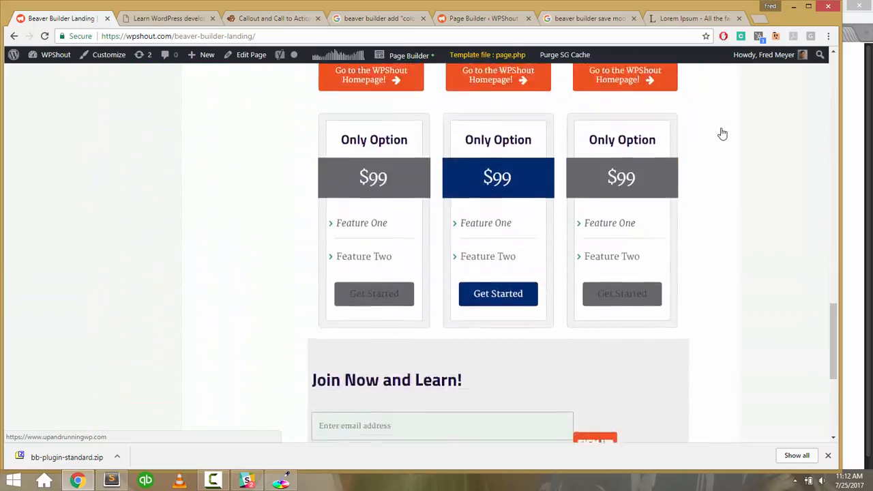
{"action": "scroll", "coordinate": [722, 134], "scroll_direction": "up", "scroll_amount": 4}
{"action": "scroll", "coordinate": [723, 134], "scroll_direction": "down", "scroll_amount": 6}
{"action": "scroll", "coordinate": [723, 133], "scroll_direction": "up", "scroll_amount": 20}
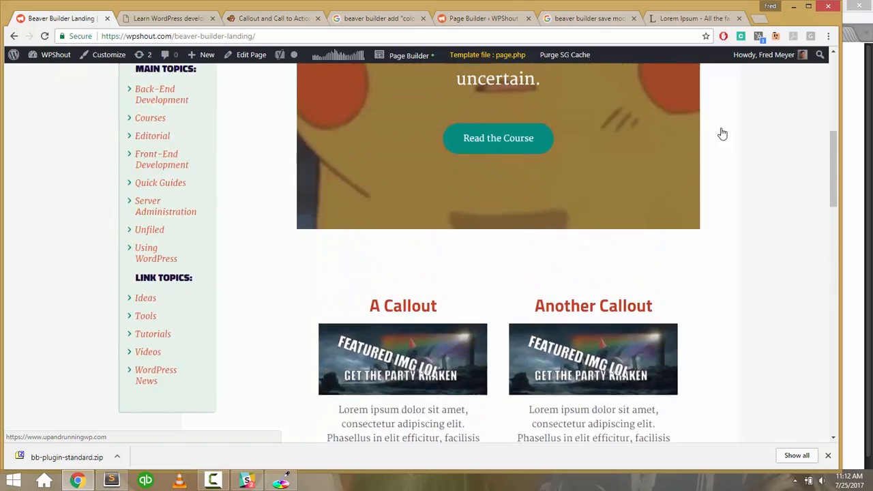
{"action": "scroll", "coordinate": [723, 133], "scroll_direction": "up", "scroll_amount": 1}
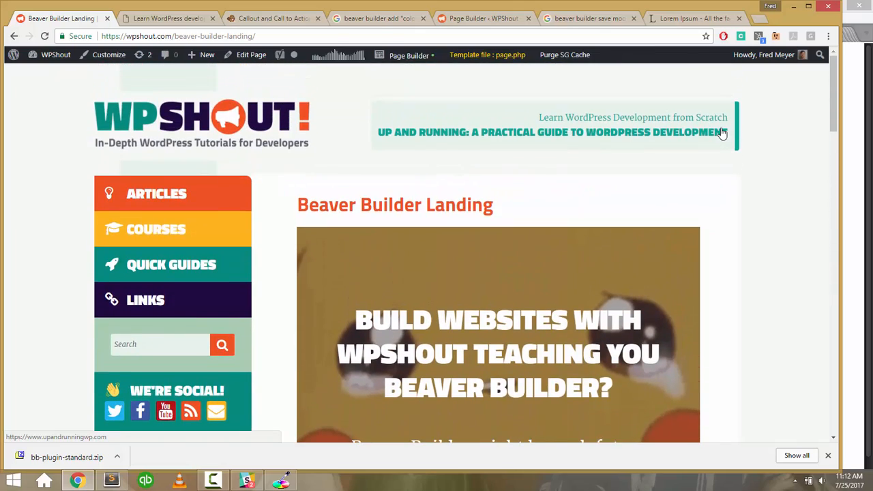
{"action": "scroll", "coordinate": [723, 134], "scroll_direction": "down", "scroll_amount": 15}
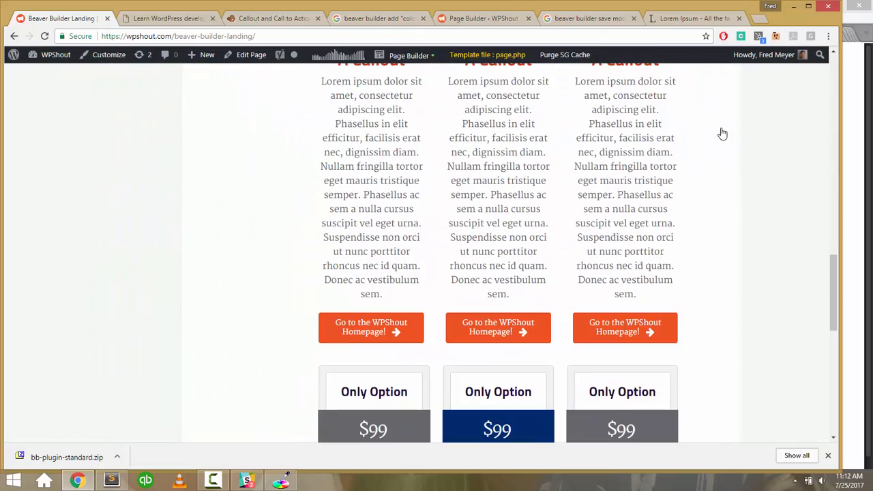
{"action": "scroll", "coordinate": [722, 133], "scroll_direction": "down", "scroll_amount": 5}
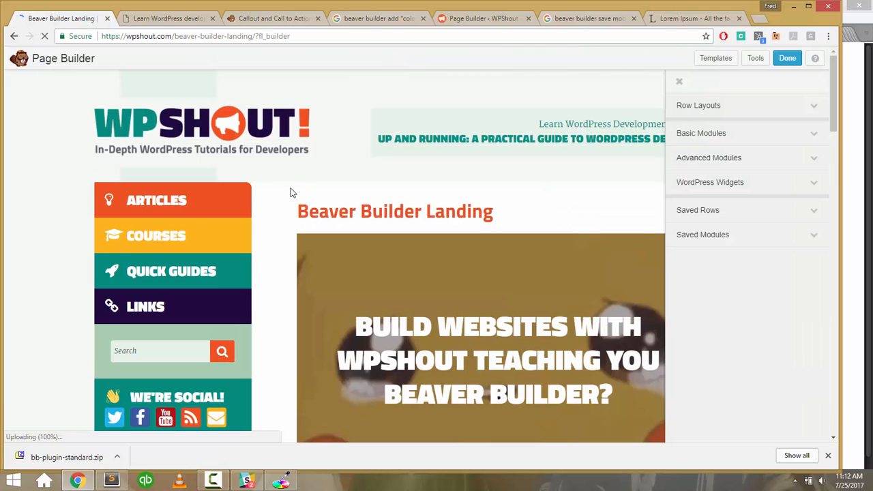
Examine the Up and Running course page as a layout example, including its testimonial, section breakdown and bonus content.
{"action": "scroll", "coordinate": [278, 213], "scroll_direction": "down", "scroll_amount": 15}
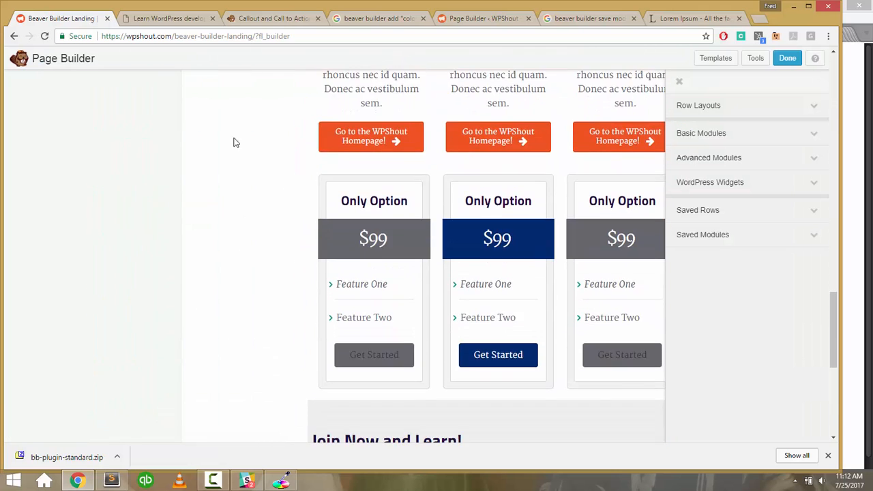
{"action": "left_click", "coordinate": [175, 25]}
{"action": "scroll", "coordinate": [269, 260], "scroll_direction": "down", "scroll_amount": 10}
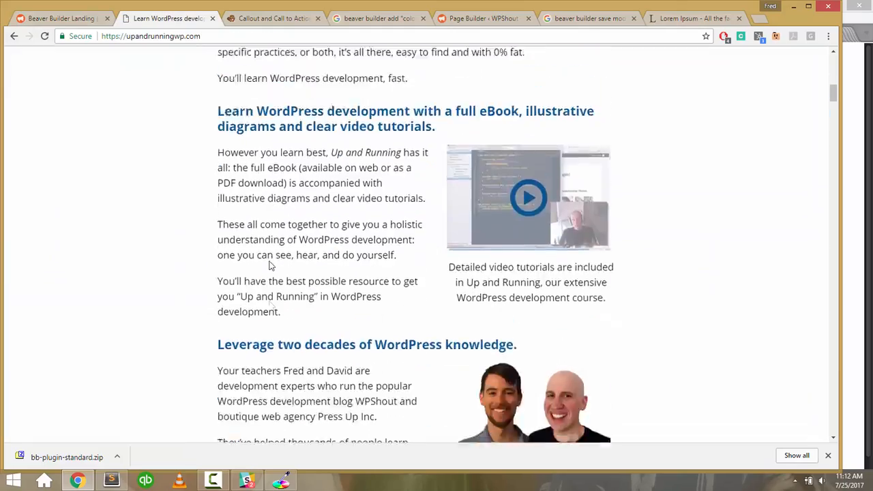
{"action": "scroll", "coordinate": [269, 266], "scroll_direction": "down", "scroll_amount": 7}
{"action": "scroll", "coordinate": [271, 267], "scroll_direction": "up", "scroll_amount": 3}
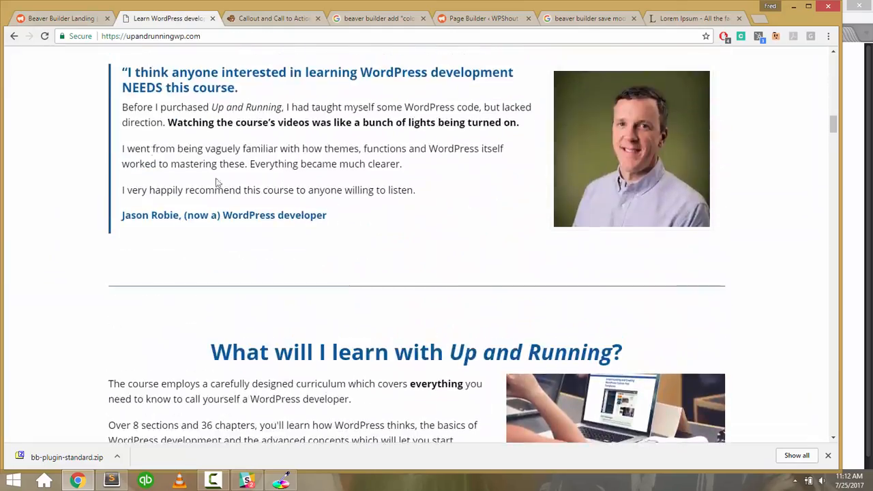
{"action": "scroll", "coordinate": [69, 192], "scroll_direction": "down", "scroll_amount": 20}
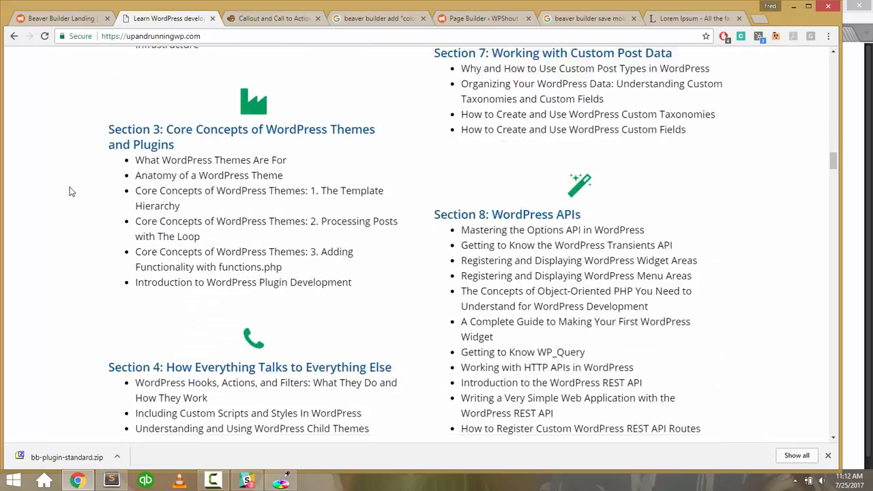
{"action": "scroll", "coordinate": [69, 192], "scroll_direction": "up", "scroll_amount": 15}
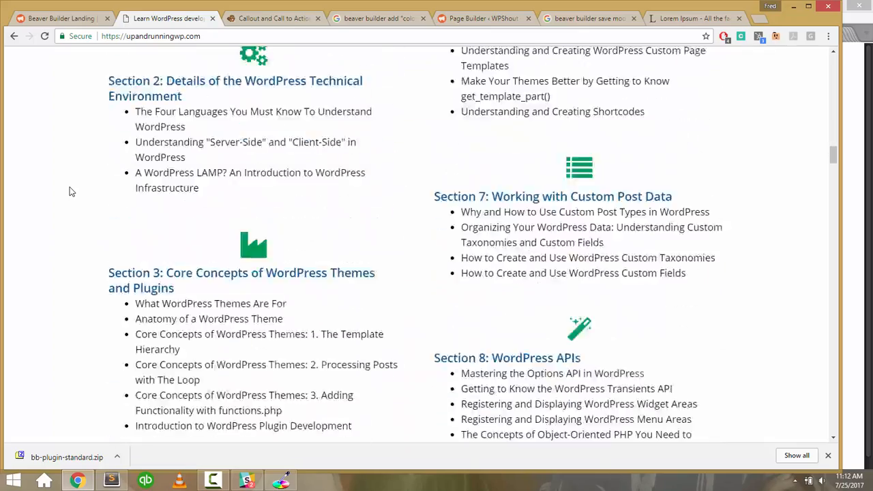
{"action": "scroll", "coordinate": [68, 192], "scroll_direction": "up", "scroll_amount": 3}
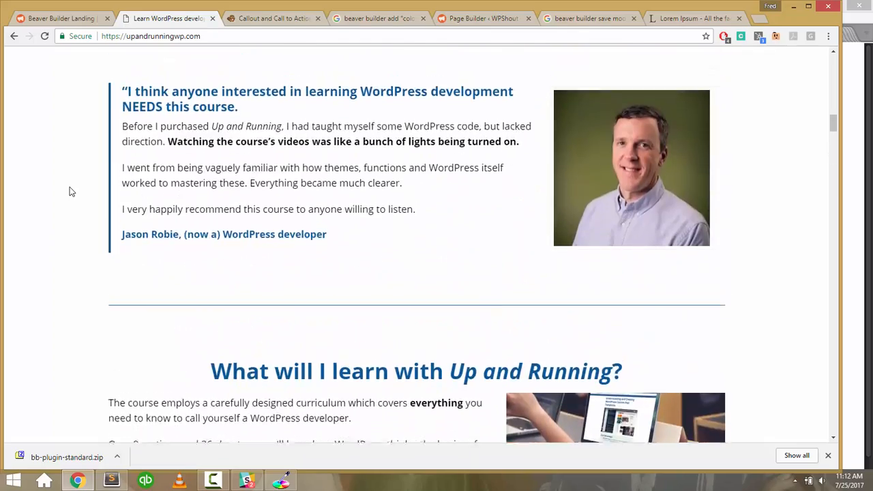
{"action": "scroll", "coordinate": [68, 191], "scroll_direction": "down", "scroll_amount": 10}
{"action": "scroll", "coordinate": [69, 192], "scroll_direction": "up", "scroll_amount": 3}
{"action": "scroll", "coordinate": [69, 191], "scroll_direction": "down", "scroll_amount": 18}
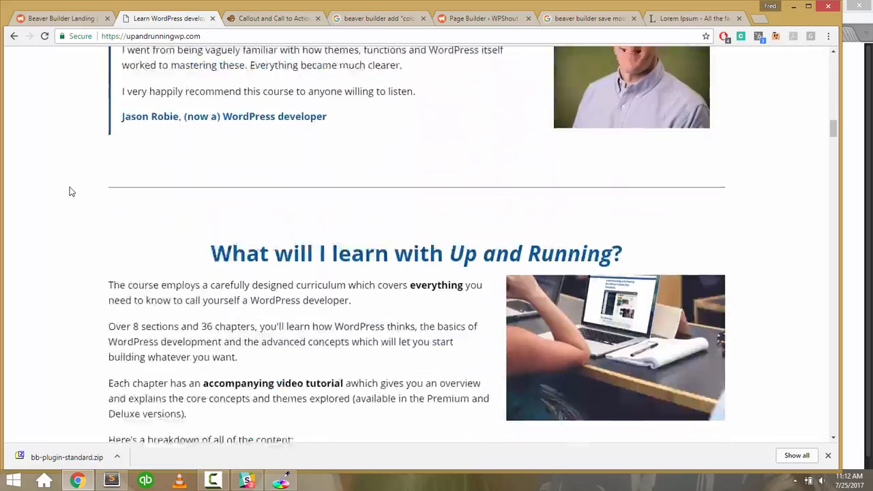
{"action": "scroll", "coordinate": [69, 191], "scroll_direction": "down", "scroll_amount": 12}
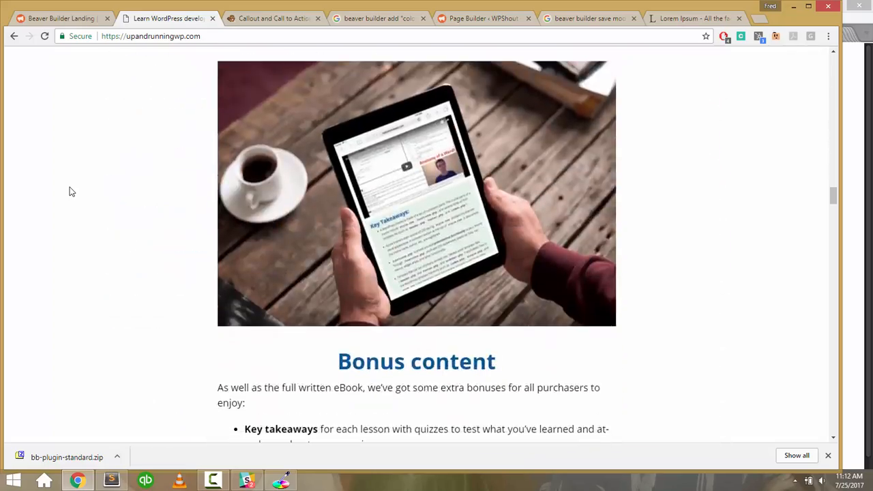
Return to the landing page, set the "Join Now and Learn!" sign-up widget's animation style to Fade In, save it and publish the changes.
{"action": "left_click", "coordinate": [67, 21]}
{"action": "scroll", "coordinate": [283, 197], "scroll_direction": "down", "scroll_amount": 4}
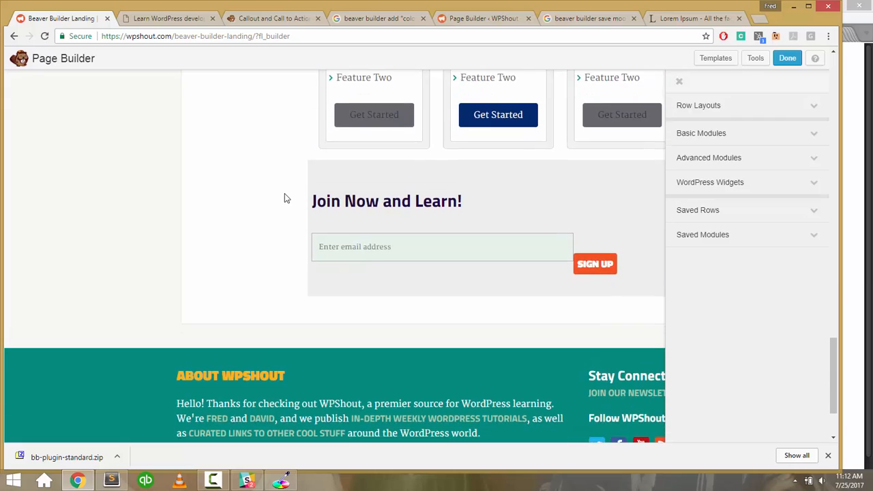
{"action": "left_click", "coordinate": [333, 156]}
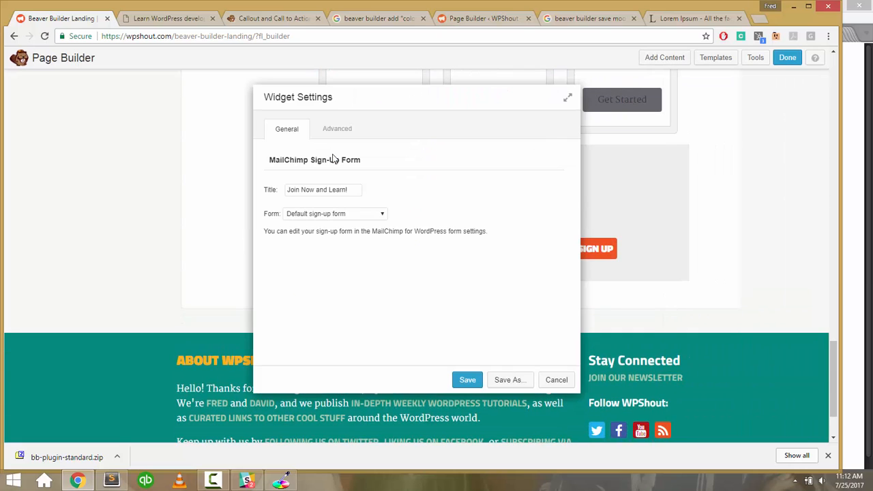
{"action": "left_click", "coordinate": [336, 129]}
{"action": "scroll", "coordinate": [336, 219], "scroll_direction": "down", "scroll_amount": 5}
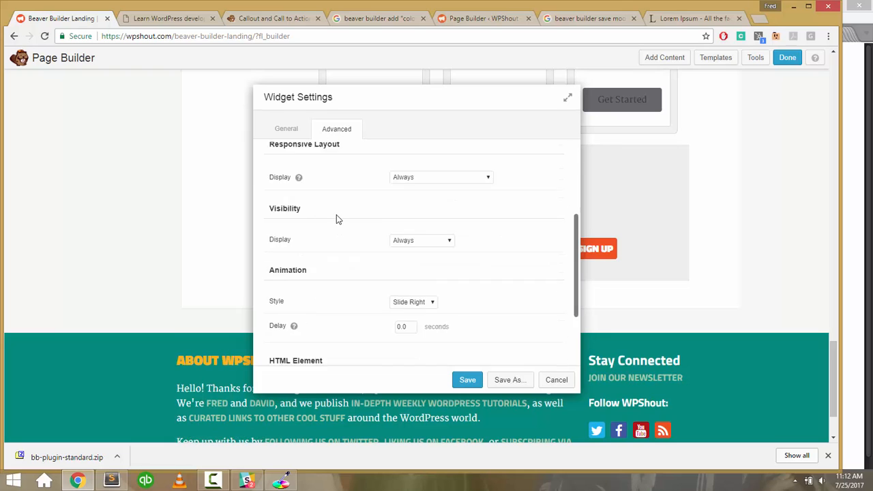
{"action": "left_click", "coordinate": [404, 219]}
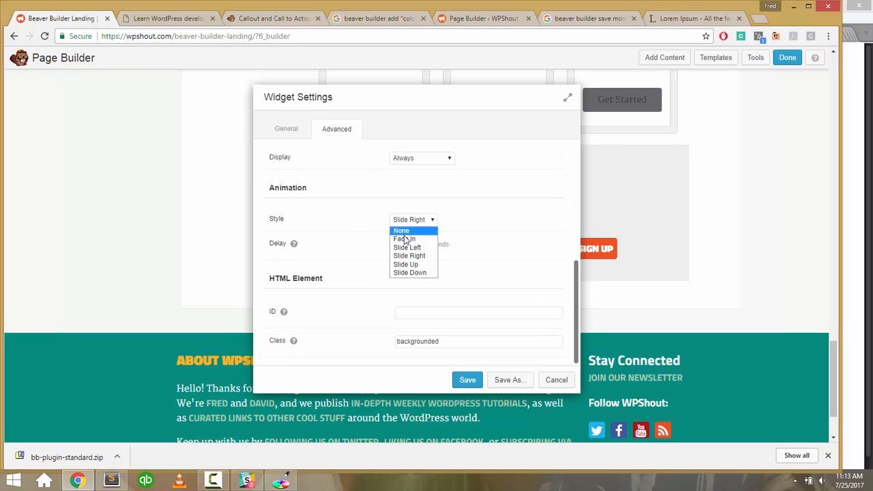
{"action": "left_click", "coordinate": [409, 237]}
{"action": "left_click", "coordinate": [466, 380]}
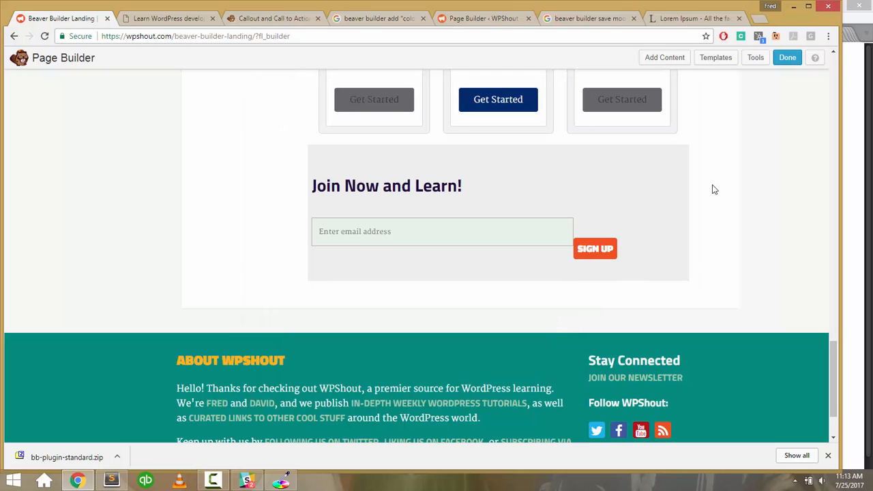
{"action": "left_click", "coordinate": [778, 61]}
{"action": "left_click", "coordinate": [460, 214]}
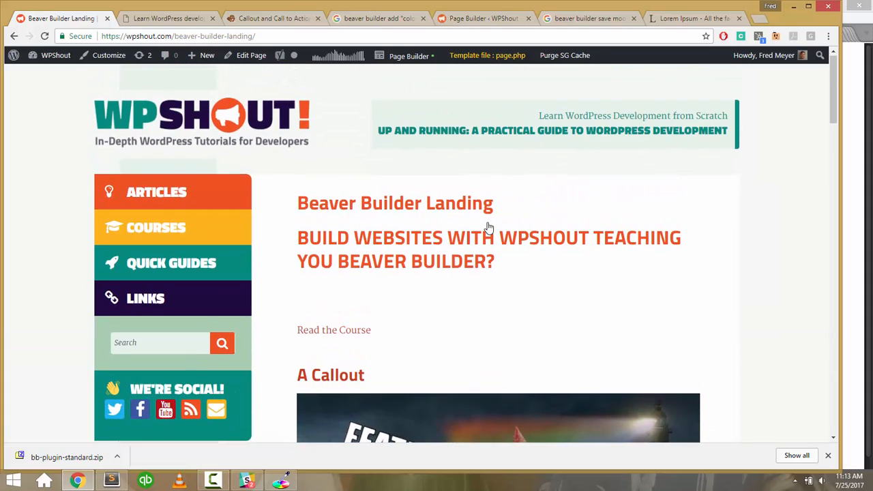
Check the live landing page down to the sign-up form and reload it from its address.
{"action": "scroll", "coordinate": [489, 228], "scroll_direction": "down", "scroll_amount": 5}
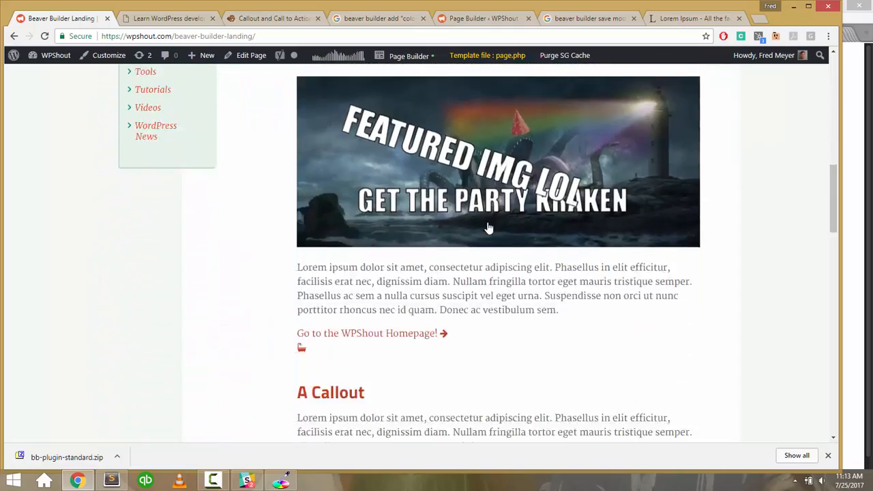
{"action": "scroll", "coordinate": [489, 227], "scroll_direction": "down", "scroll_amount": 15}
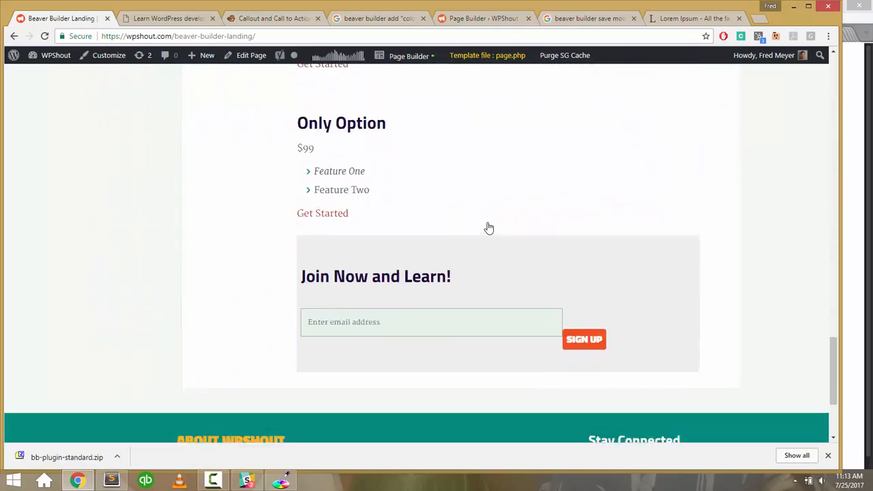
{"action": "scroll", "coordinate": [488, 227], "scroll_direction": "down", "scroll_amount": 3}
{"action": "scroll", "coordinate": [487, 228], "scroll_direction": "up", "scroll_amount": 20}
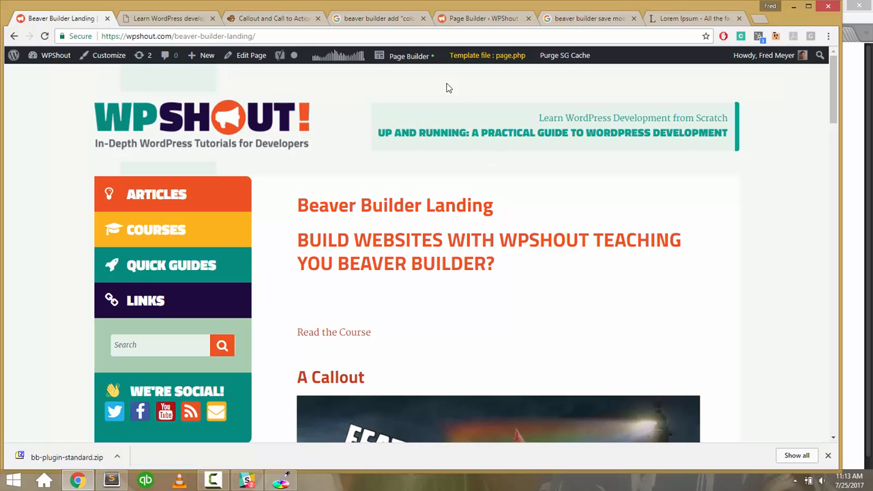
{"action": "left_click", "coordinate": [271, 36]}
{"action": "key", "text": "Return"}
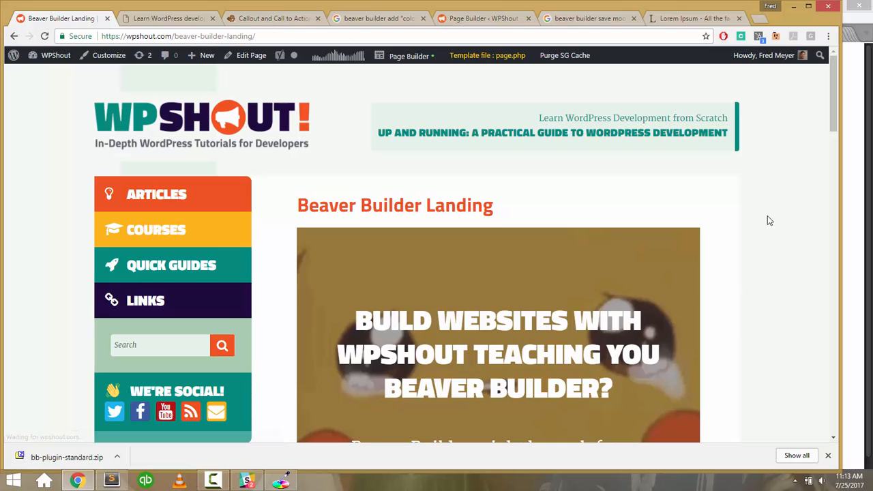
Check the reloaded landing page from the hero row to the "Join Now and Learn!" sign-up form, watching the form's fade-in animation.
{"action": "scroll", "coordinate": [771, 218], "scroll_direction": "down", "scroll_amount": 15}
{"action": "scroll", "coordinate": [779, 223], "scroll_direction": "down", "scroll_amount": 6}
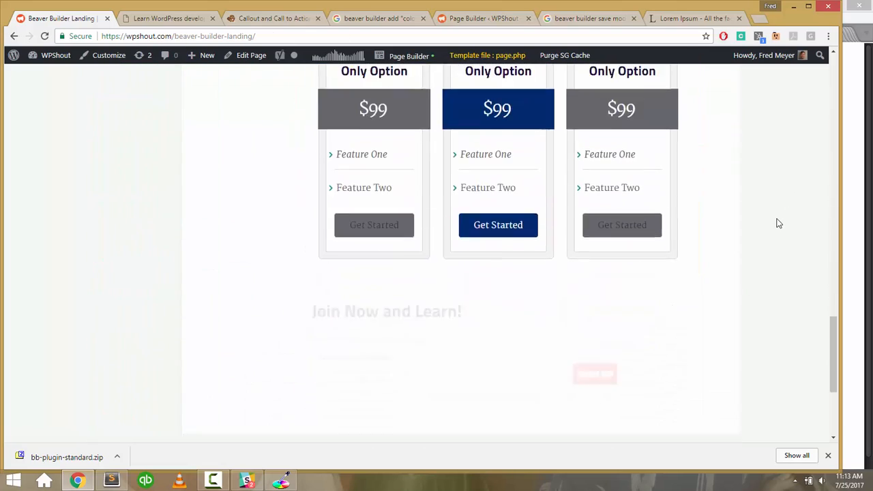
{"action": "scroll", "coordinate": [779, 223], "scroll_direction": "up", "scroll_amount": 8}
{"action": "scroll", "coordinate": [779, 223], "scroll_direction": "up", "scroll_amount": 15}
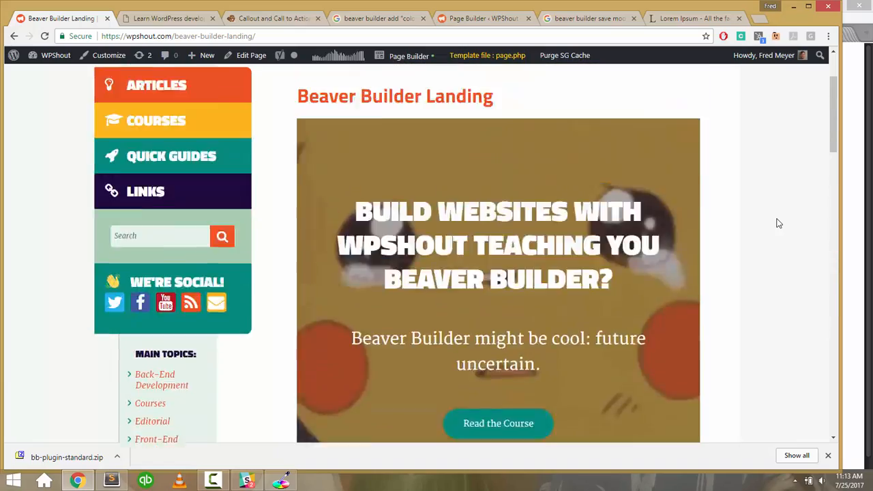
{"action": "scroll", "coordinate": [778, 223], "scroll_direction": "down", "scroll_amount": 20}
{"action": "scroll", "coordinate": [779, 223], "scroll_direction": "up", "scroll_amount": 7}
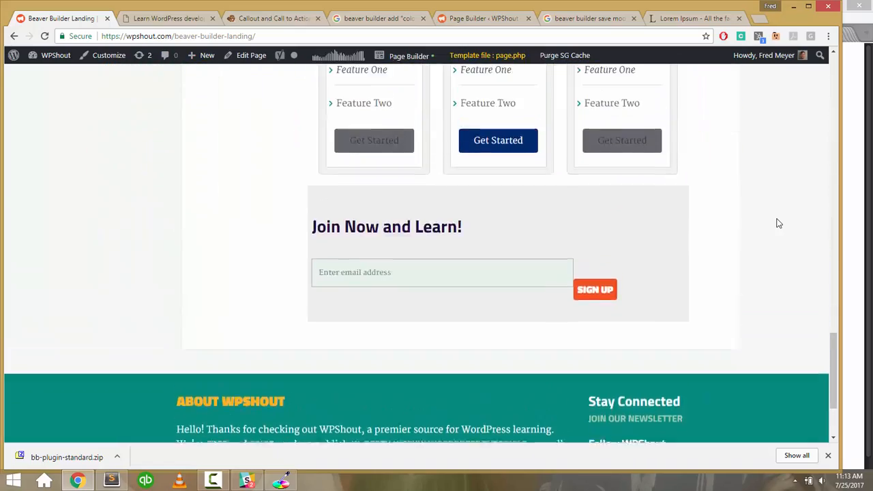
{"action": "scroll", "coordinate": [779, 223], "scroll_direction": "down", "scroll_amount": 7}
{"action": "scroll", "coordinate": [779, 223], "scroll_direction": "up", "scroll_amount": 10}
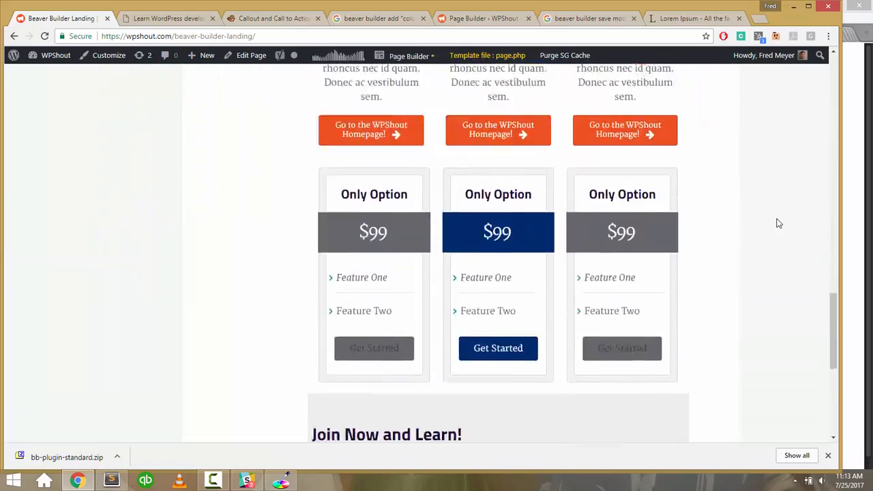
Dismiss the browser's download bar, reload the landing page, and recheck its callouts, pricing tables and sign-up area.
{"action": "left_click", "coordinate": [830, 454]}
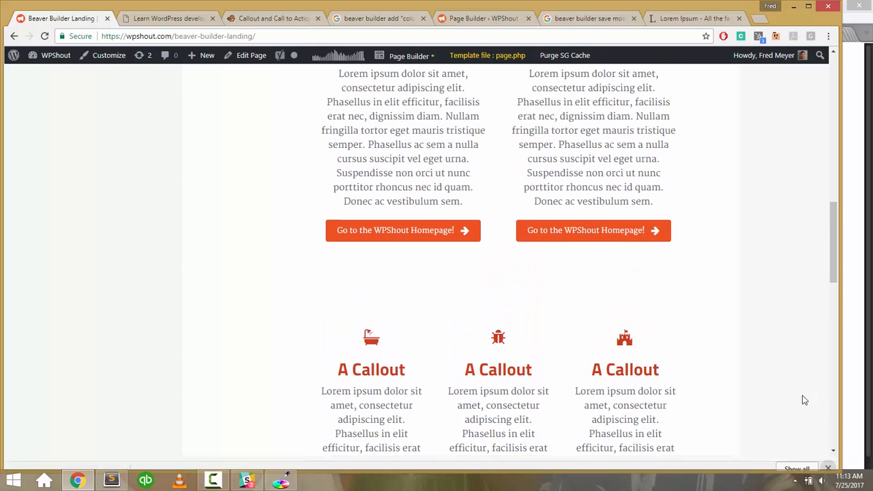
{"action": "scroll", "coordinate": [749, 277], "scroll_direction": "up", "scroll_amount": 6}
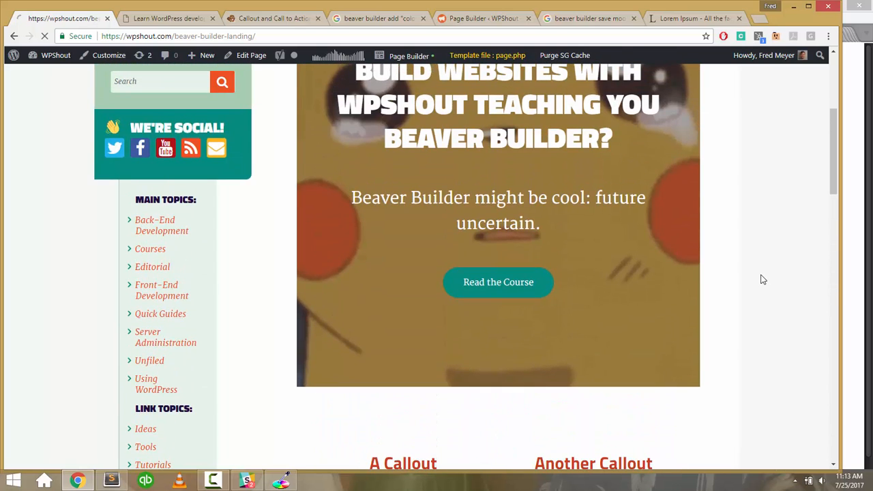
{"action": "scroll", "coordinate": [762, 279], "scroll_direction": "up", "scroll_amount": 4}
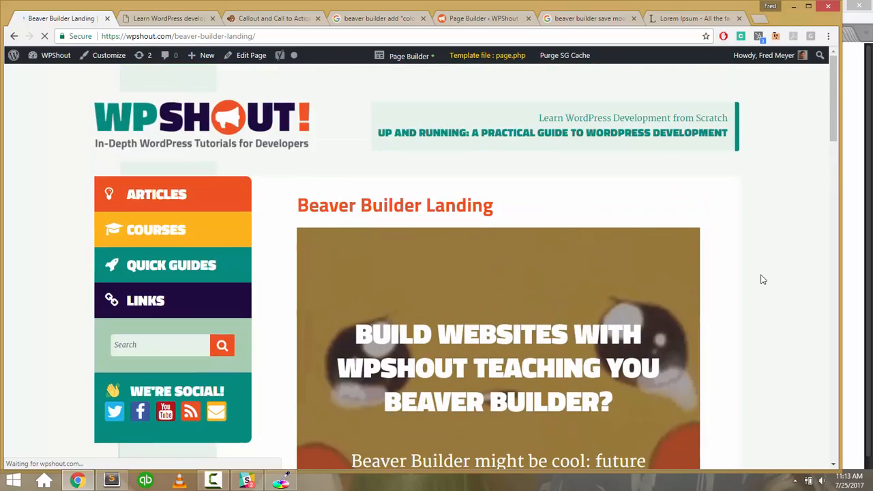
{"action": "scroll", "coordinate": [763, 279], "scroll_direction": "down", "scroll_amount": 20}
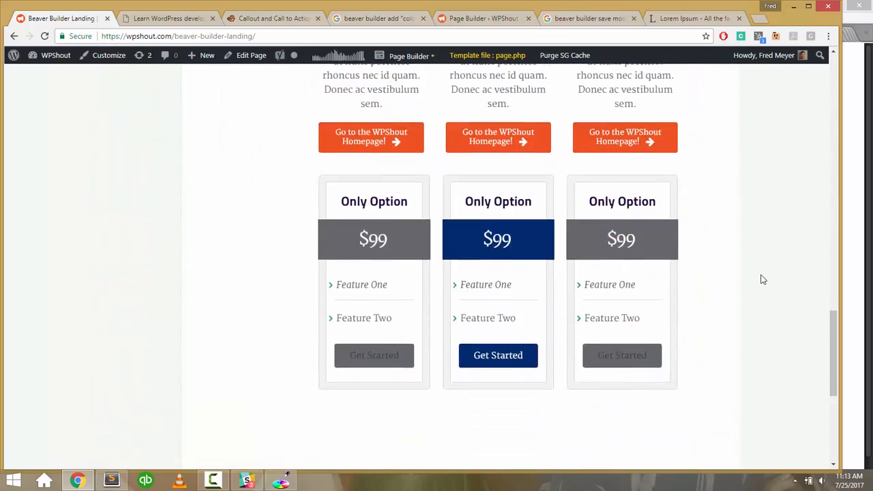
{"action": "scroll", "coordinate": [763, 279], "scroll_direction": "up", "scroll_amount": 10}
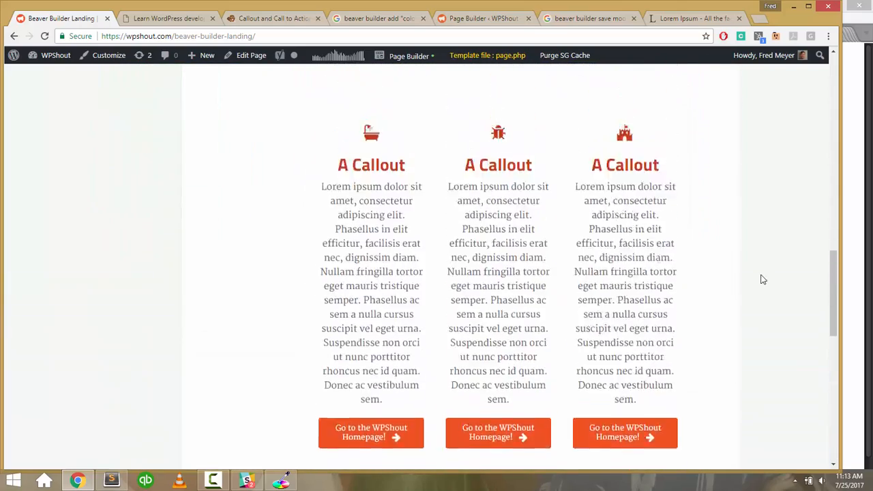
{"action": "scroll", "coordinate": [763, 279], "scroll_direction": "up", "scroll_amount": 1}
Compare with the Up and Running course page, looking over its testimonial and bonus content sections.
{"action": "left_click", "coordinate": [163, 20]}
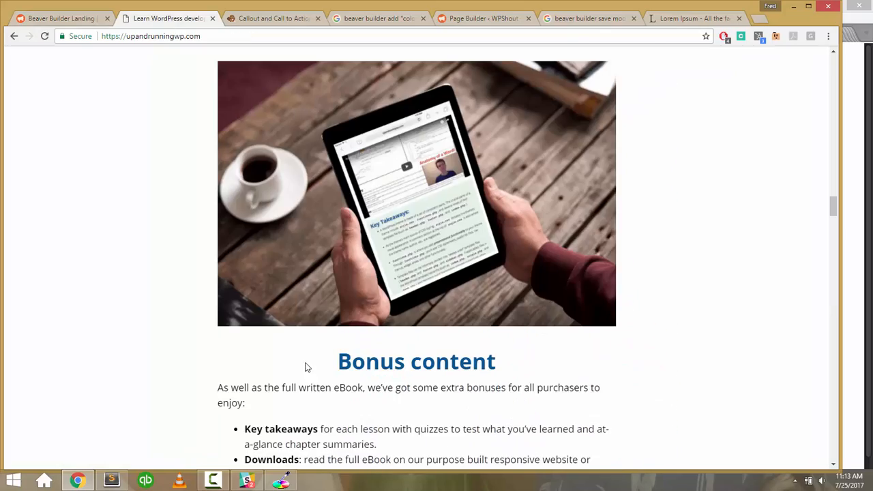
{"action": "scroll", "coordinate": [185, 302], "scroll_direction": "down", "scroll_amount": 5}
{"action": "scroll", "coordinate": [184, 302], "scroll_direction": "up", "scroll_amount": 4}
{"action": "scroll", "coordinate": [185, 302], "scroll_direction": "up", "scroll_amount": 10}
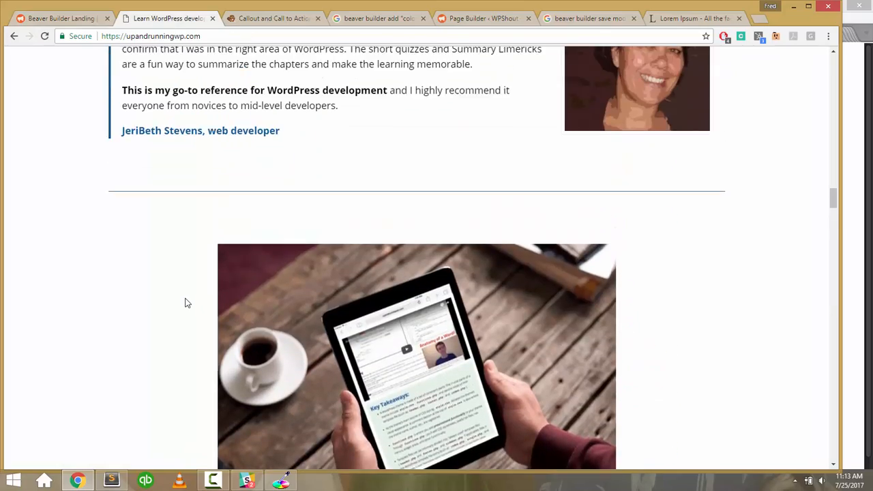
Return to the landing page and examine its hero row, image callouts, icon callouts and sign-up form.
{"action": "left_click", "coordinate": [73, 22]}
{"action": "scroll", "coordinate": [341, 196], "scroll_direction": "down", "scroll_amount": 10}
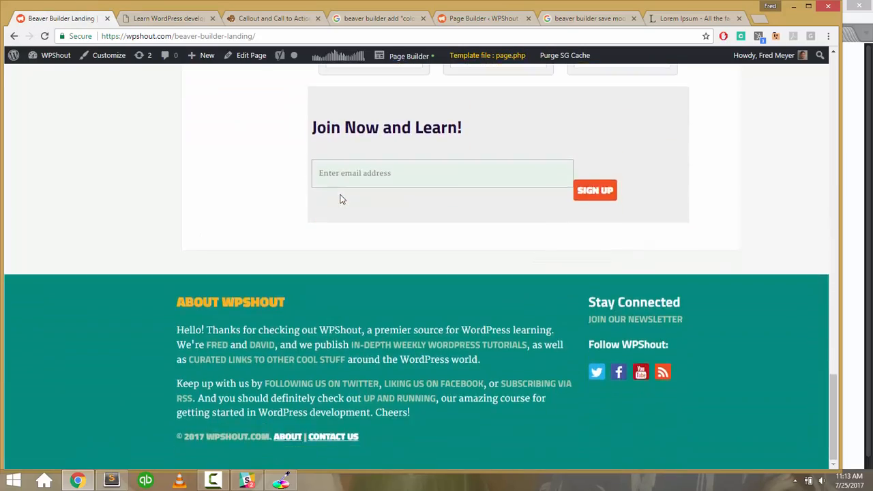
{"action": "scroll", "coordinate": [341, 199], "scroll_direction": "up", "scroll_amount": 15}
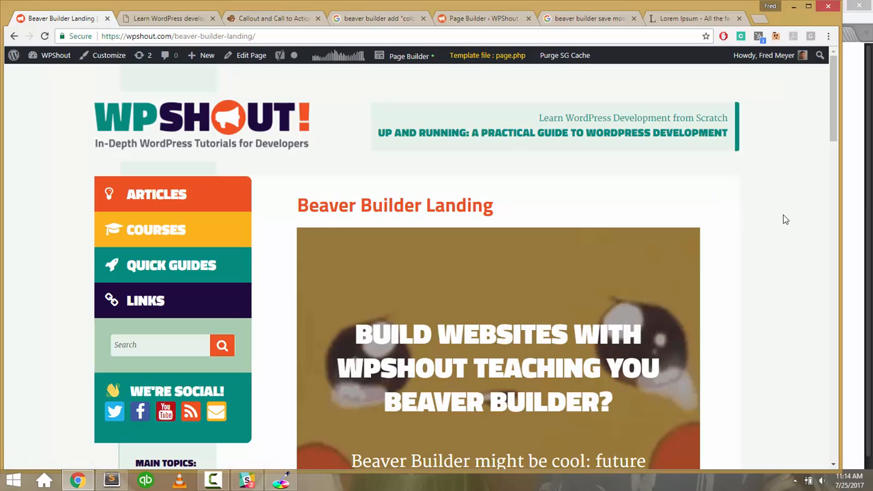
{"action": "scroll", "coordinate": [783, 223], "scroll_direction": "down", "scroll_amount": 15}
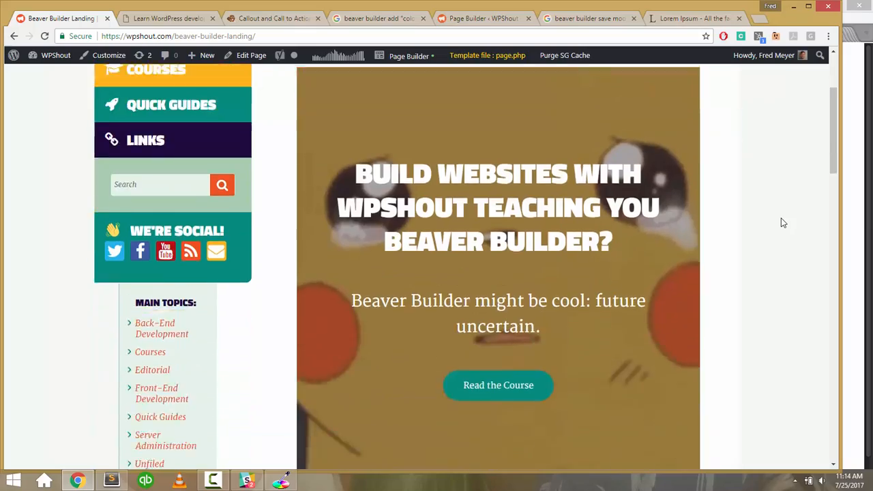
{"action": "scroll", "coordinate": [783, 223], "scroll_direction": "up", "scroll_amount": 15}
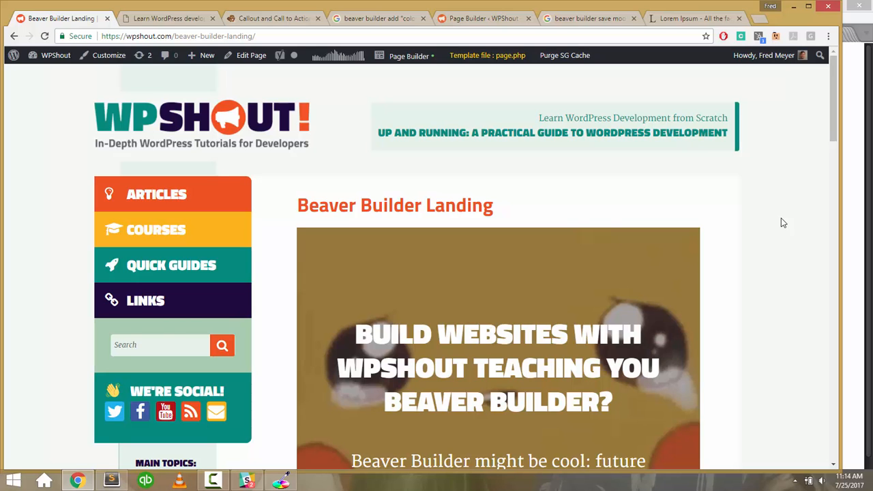
{"action": "scroll", "coordinate": [783, 223], "scroll_direction": "down", "scroll_amount": 5}
{"action": "scroll", "coordinate": [783, 223], "scroll_direction": "up", "scroll_amount": 2}
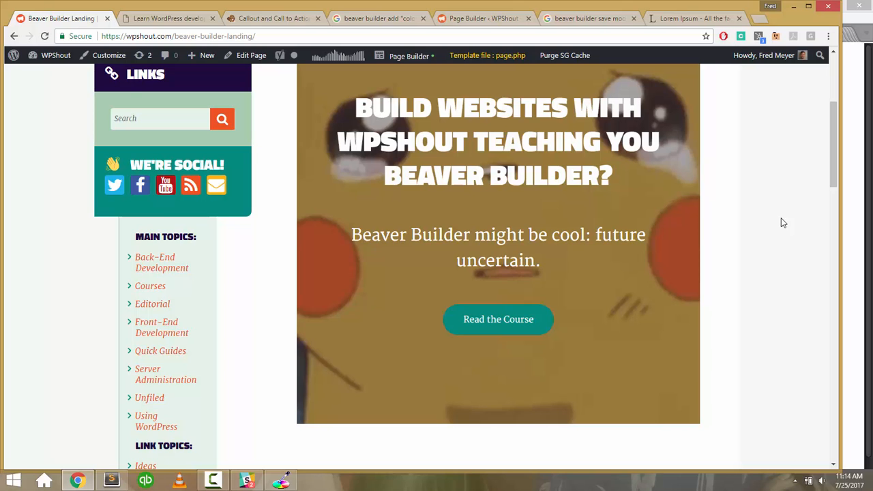
{"action": "scroll", "coordinate": [771, 230], "scroll_direction": "down", "scroll_amount": 10}
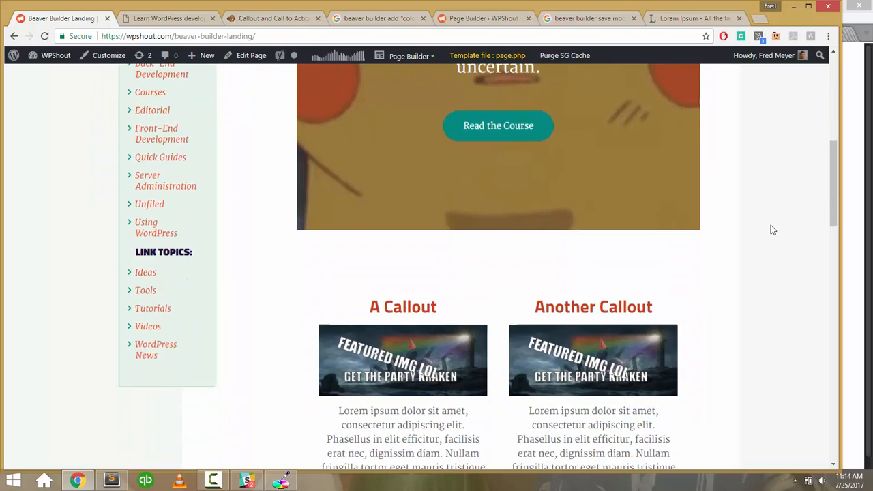
{"action": "scroll", "coordinate": [772, 230], "scroll_direction": "up", "scroll_amount": 15}
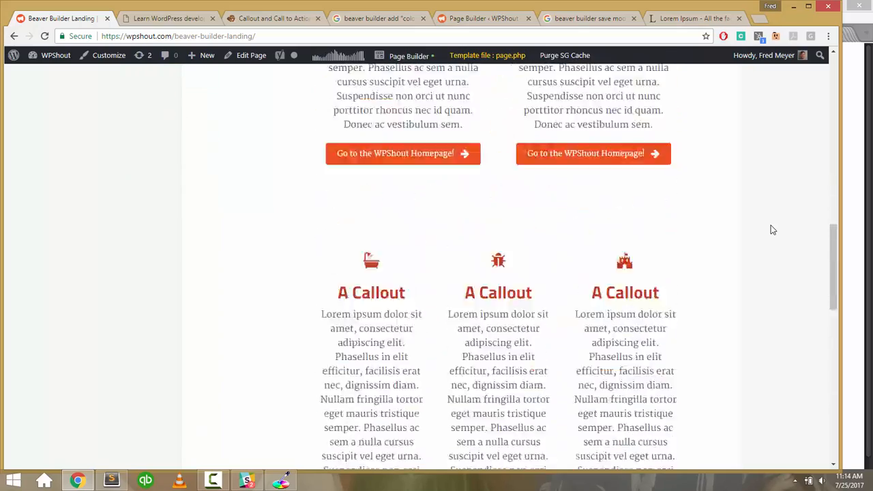
{"action": "scroll", "coordinate": [772, 230], "scroll_direction": "down", "scroll_amount": 20}
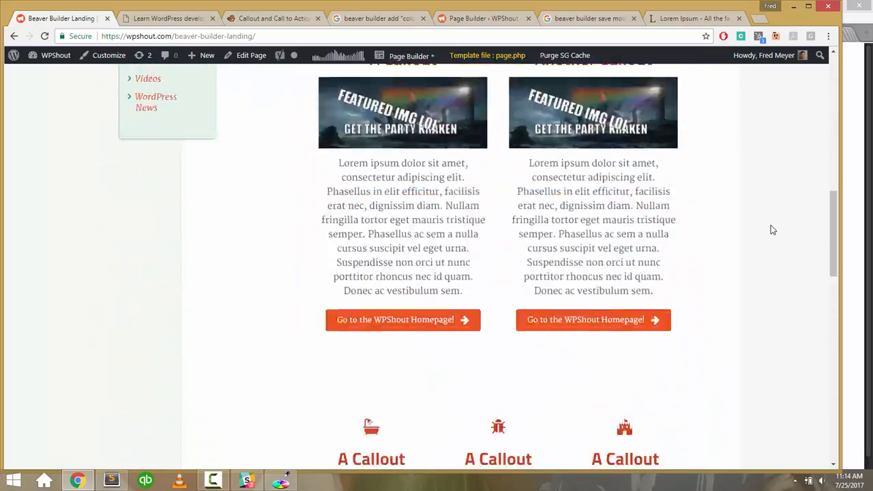
{"action": "scroll", "coordinate": [773, 230], "scroll_direction": "up", "scroll_amount": 20}
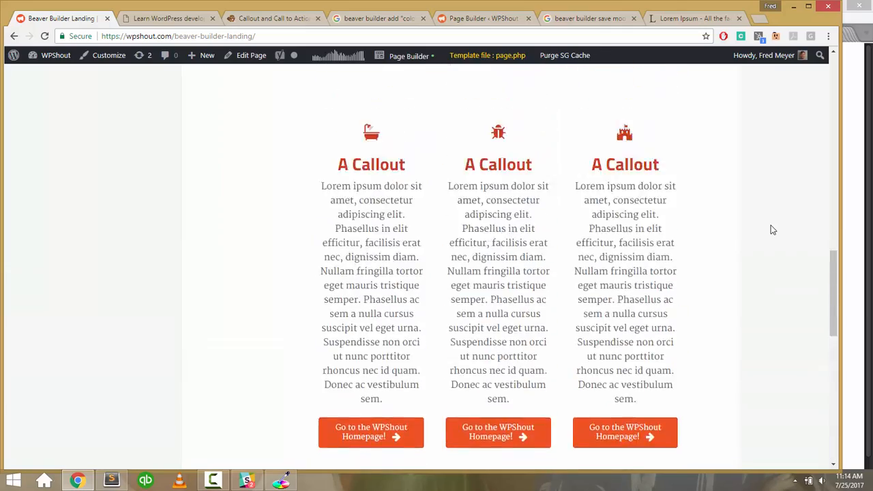
{"action": "scroll", "coordinate": [788, 241], "scroll_direction": "down", "scroll_amount": 6}
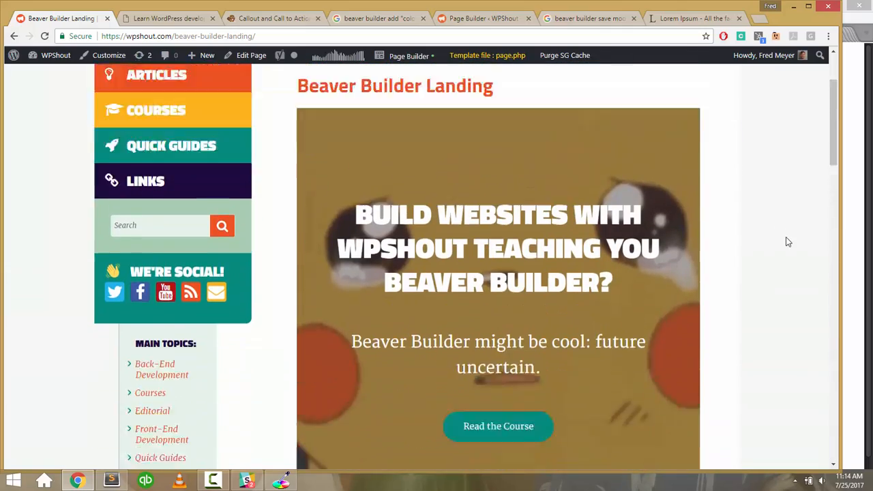
{"action": "scroll", "coordinate": [786, 239], "scroll_direction": "up", "scroll_amount": 6}
{"action": "scroll", "coordinate": [784, 238], "scroll_direction": "down", "scroll_amount": 8}
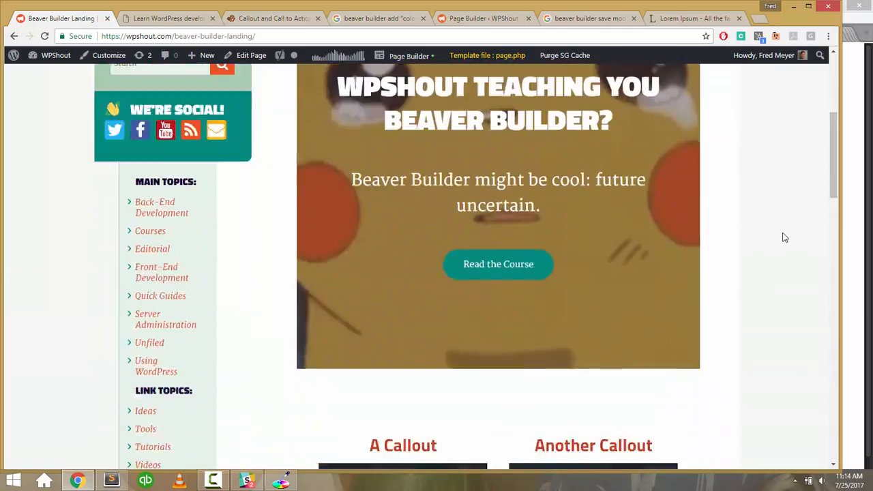
{"action": "scroll", "coordinate": [785, 238], "scroll_direction": "up", "scroll_amount": 8}
{"action": "scroll", "coordinate": [785, 238], "scroll_direction": "down", "scroll_amount": 15}
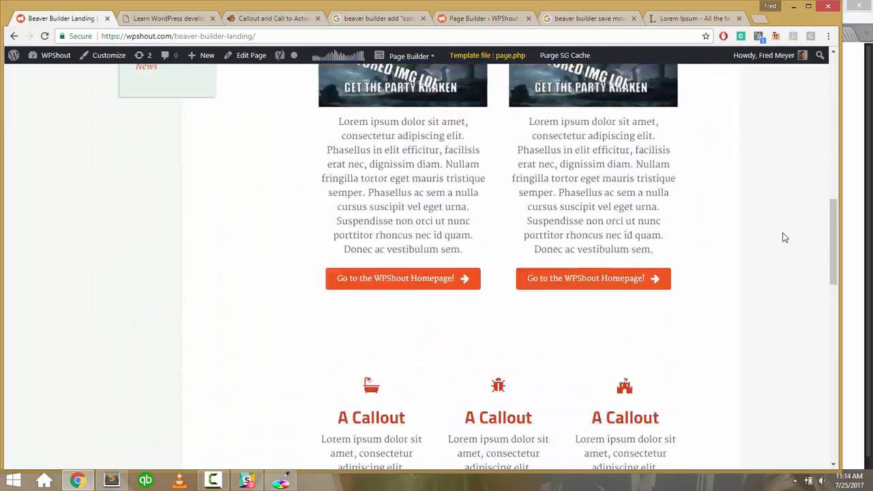
{"action": "scroll", "coordinate": [784, 238], "scroll_direction": "up", "scroll_amount": 6}
{"action": "scroll", "coordinate": [783, 237], "scroll_direction": "up", "scroll_amount": 6}
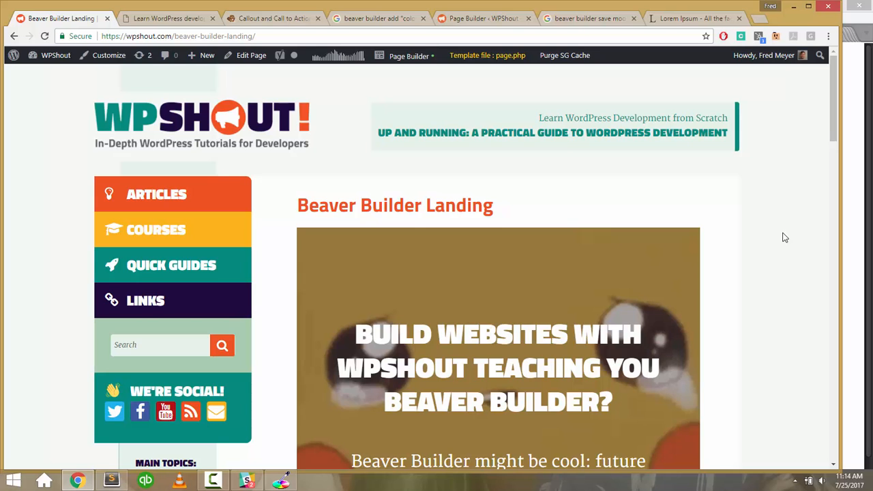
Review the full landing page once more, from the hero row through the callouts and pricing tables to the sign-up form.
{"action": "scroll", "coordinate": [784, 237], "scroll_direction": "down", "scroll_amount": 20}
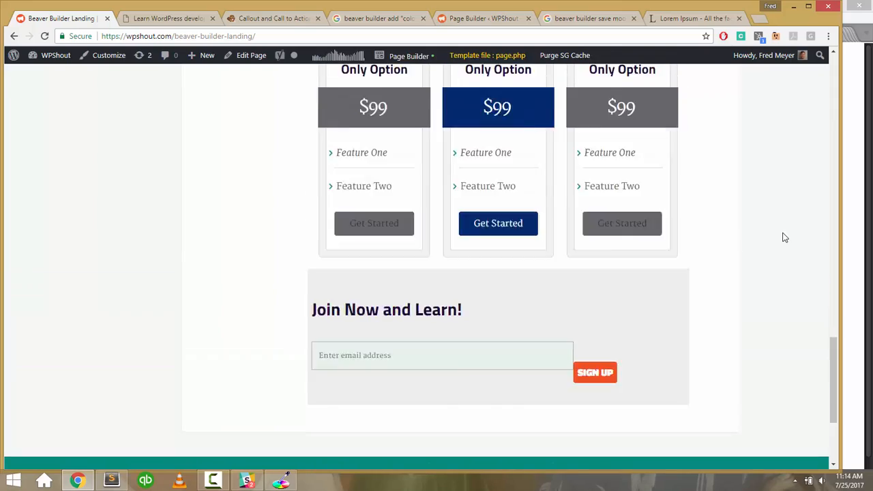
{"action": "scroll", "coordinate": [785, 238], "scroll_direction": "up", "scroll_amount": 20}
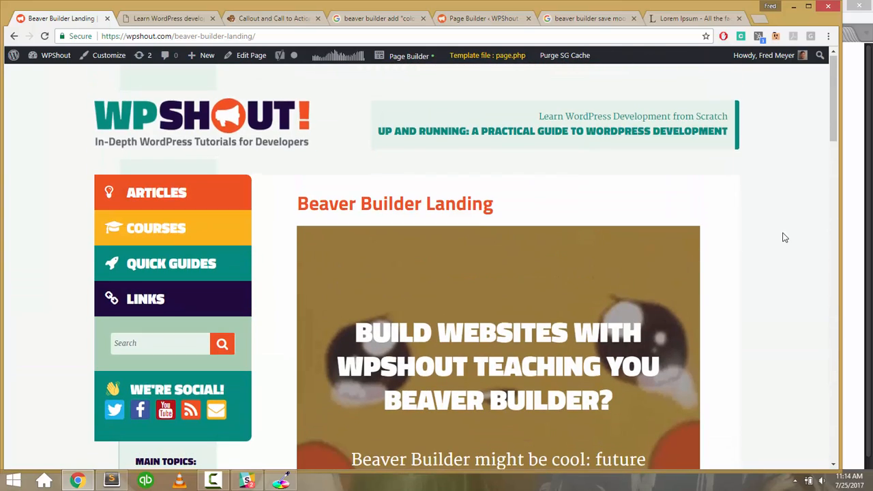
{"action": "scroll", "coordinate": [784, 238], "scroll_direction": "down", "scroll_amount": 20}
{"action": "scroll", "coordinate": [784, 237], "scroll_direction": "down", "scroll_amount": 3}
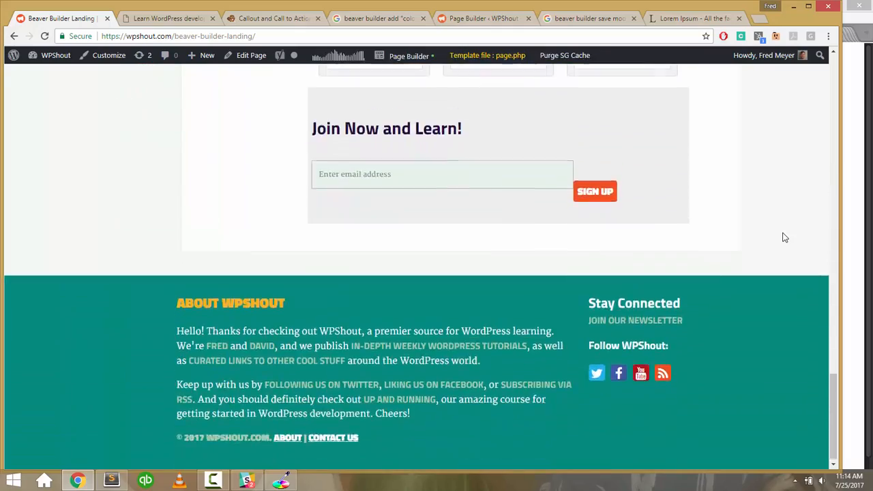
{"action": "scroll", "coordinate": [784, 238], "scroll_direction": "up", "scroll_amount": 12}
{"action": "scroll", "coordinate": [785, 237], "scroll_direction": "up", "scroll_amount": 3}
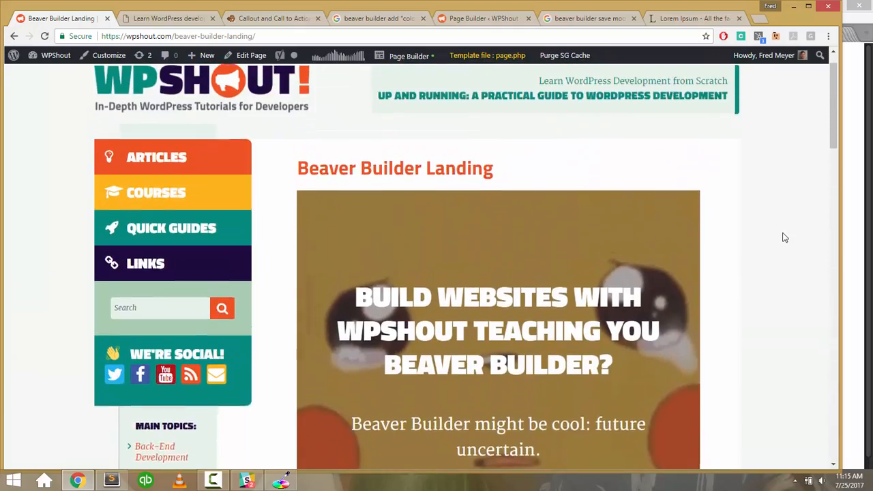
{"action": "scroll", "coordinate": [784, 237], "scroll_direction": "down", "scroll_amount": 20}
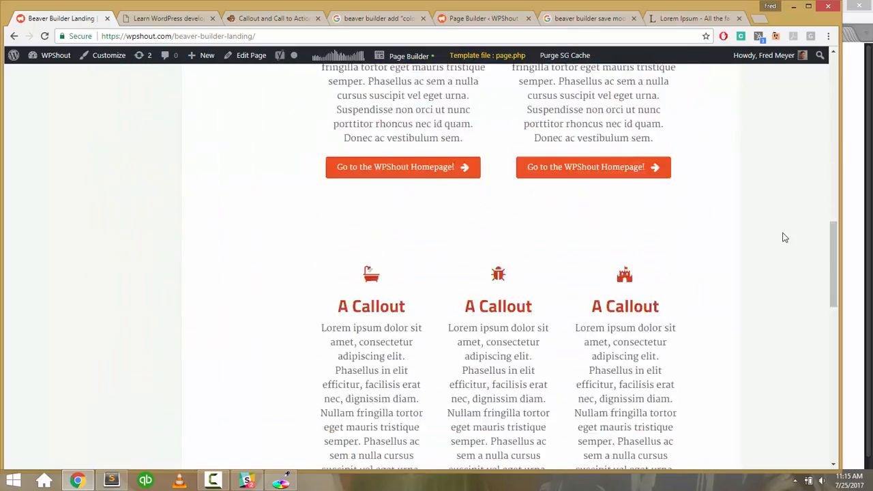
{"action": "scroll", "coordinate": [784, 237], "scroll_direction": "up", "scroll_amount": 20}
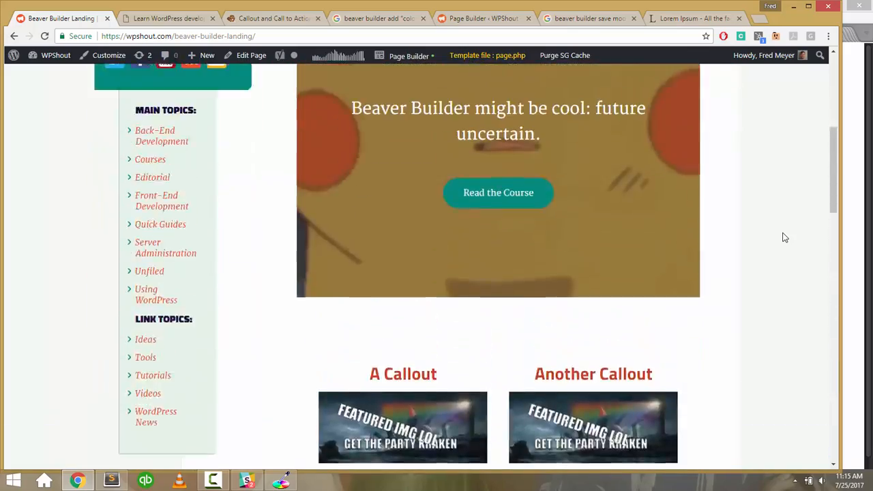
{"action": "scroll", "coordinate": [785, 237], "scroll_direction": "up", "scroll_amount": 1}
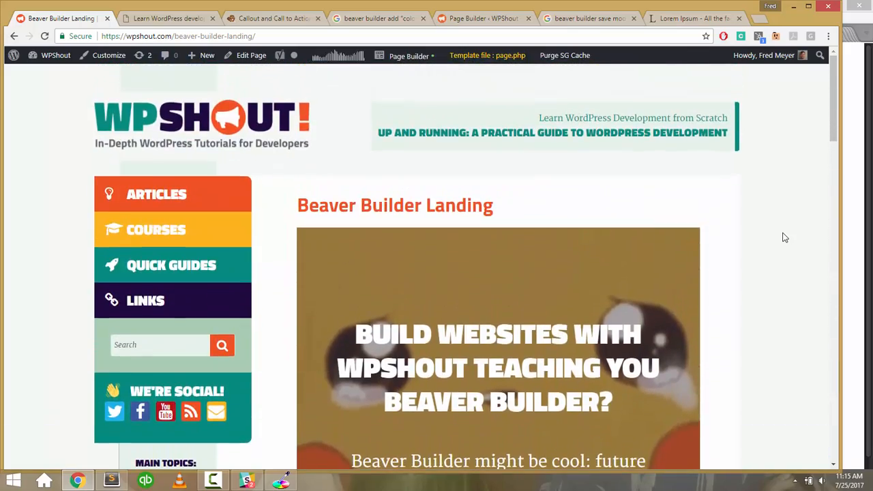
{"action": "scroll", "coordinate": [784, 238], "scroll_direction": "down", "scroll_amount": 18}
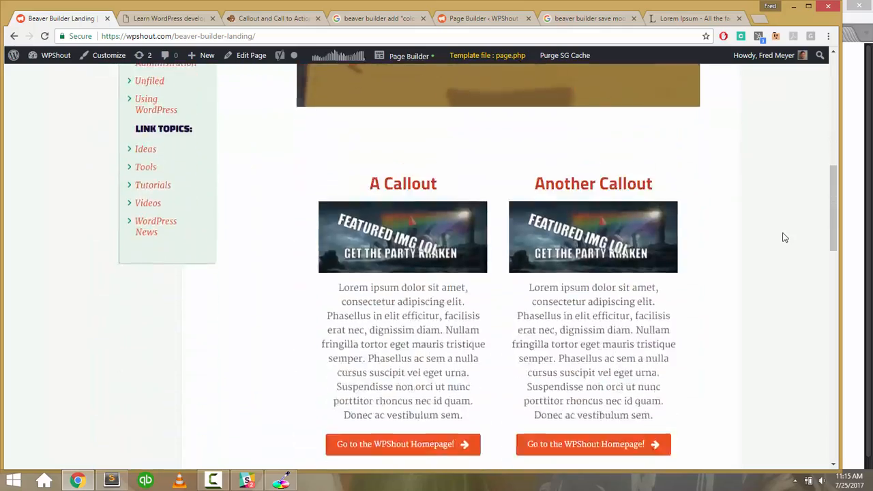
{"action": "scroll", "coordinate": [785, 237], "scroll_direction": "down", "scroll_amount": 4}
{"action": "scroll", "coordinate": [785, 237], "scroll_direction": "up", "scroll_amount": 12}
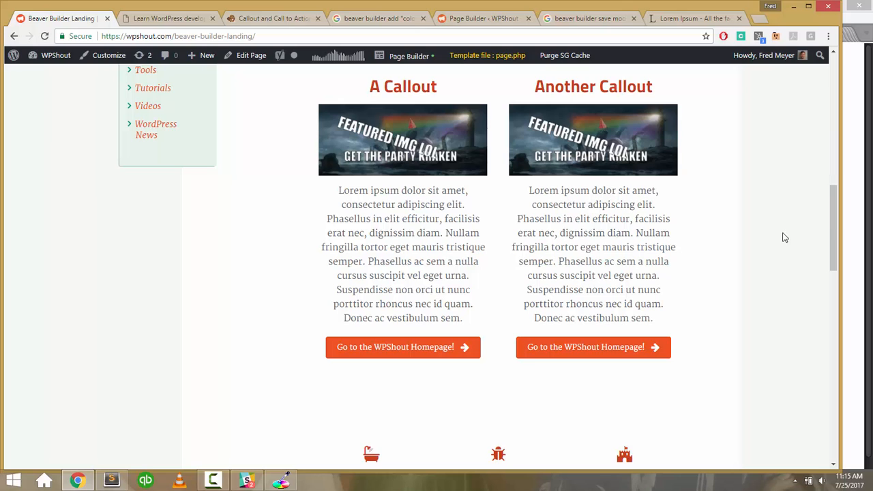
{"action": "scroll", "coordinate": [785, 238], "scroll_direction": "up", "scroll_amount": 10}
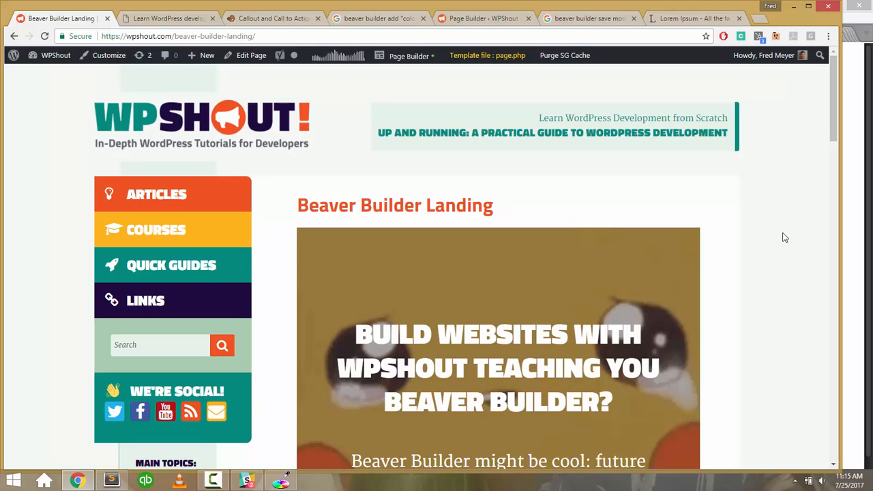
{"action": "scroll", "coordinate": [785, 237], "scroll_direction": "down", "scroll_amount": 12}
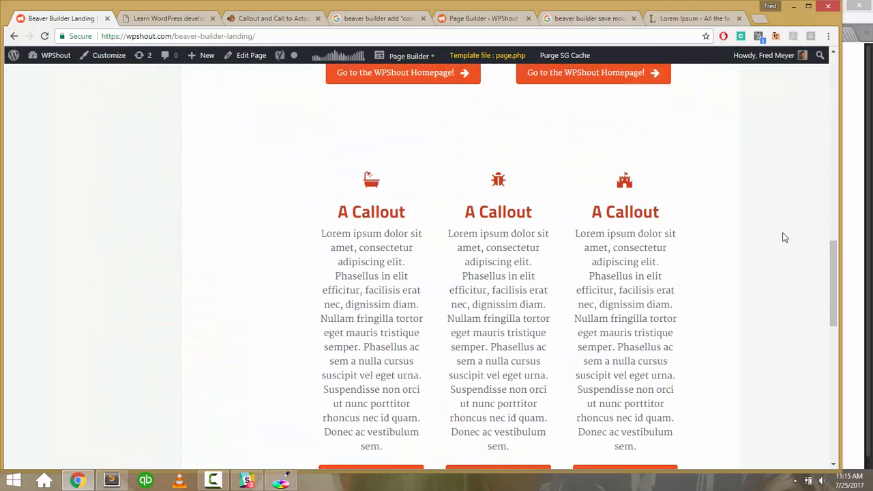
{"action": "scroll", "coordinate": [784, 237], "scroll_direction": "down", "scroll_amount": 6}
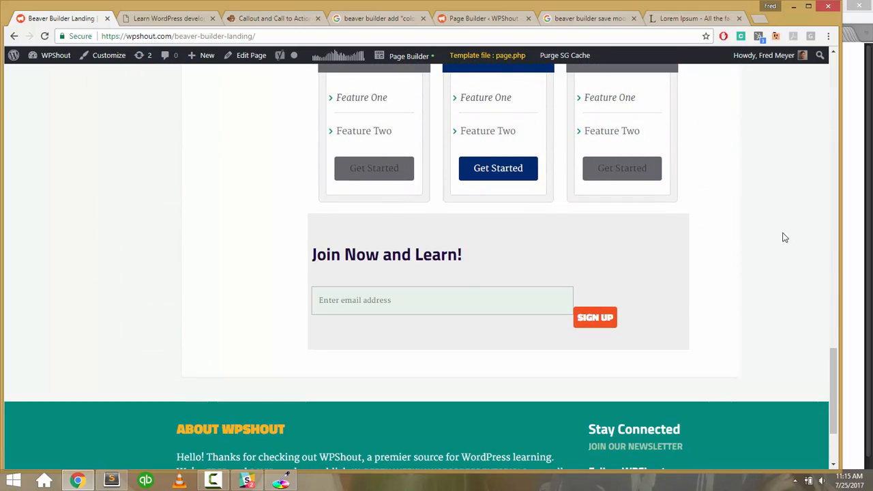